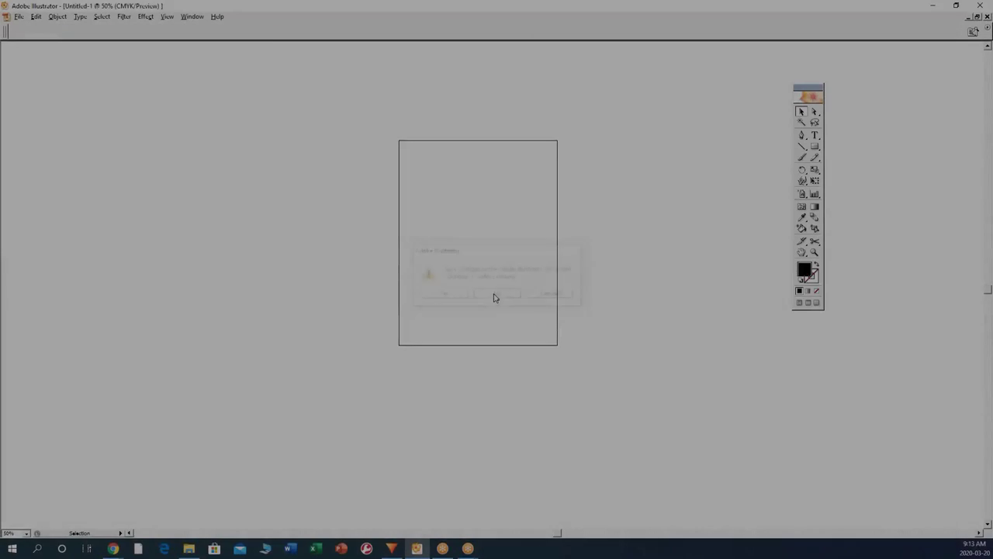
Step: Close the leftover document without saving it
click(493, 297)
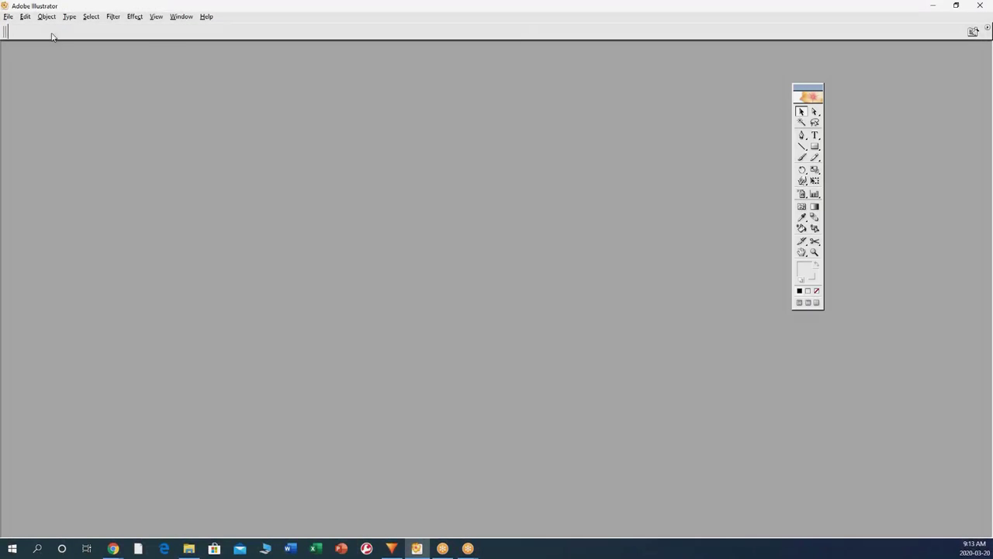
Step: Create a new Letter-size 8.5 × 11 in CMYK document with units set to inches
click(7, 17)
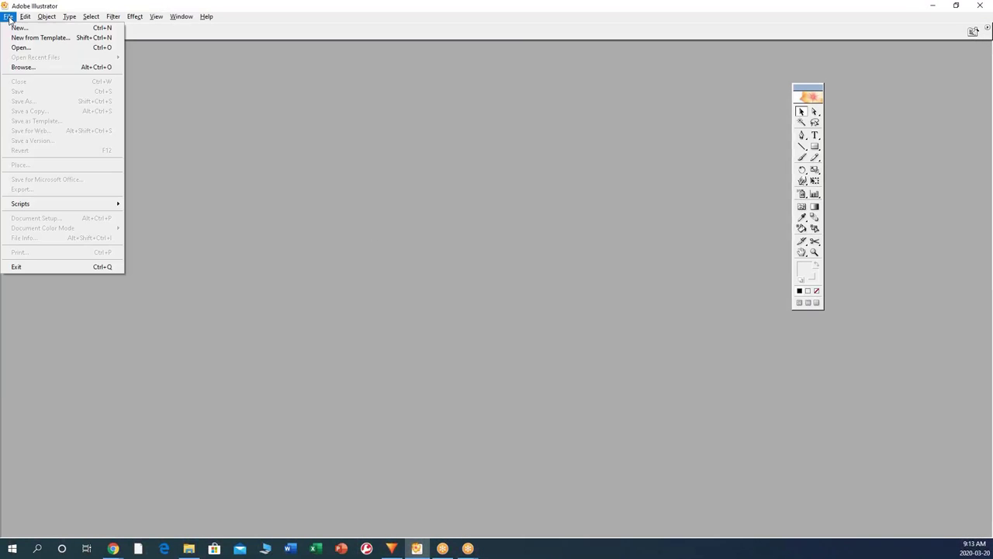
click(21, 28)
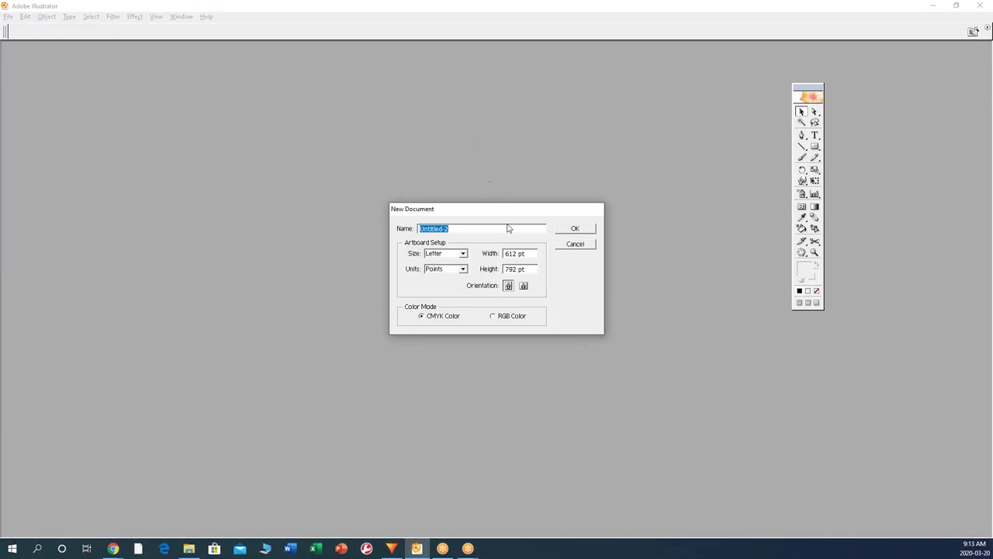
click(463, 269)
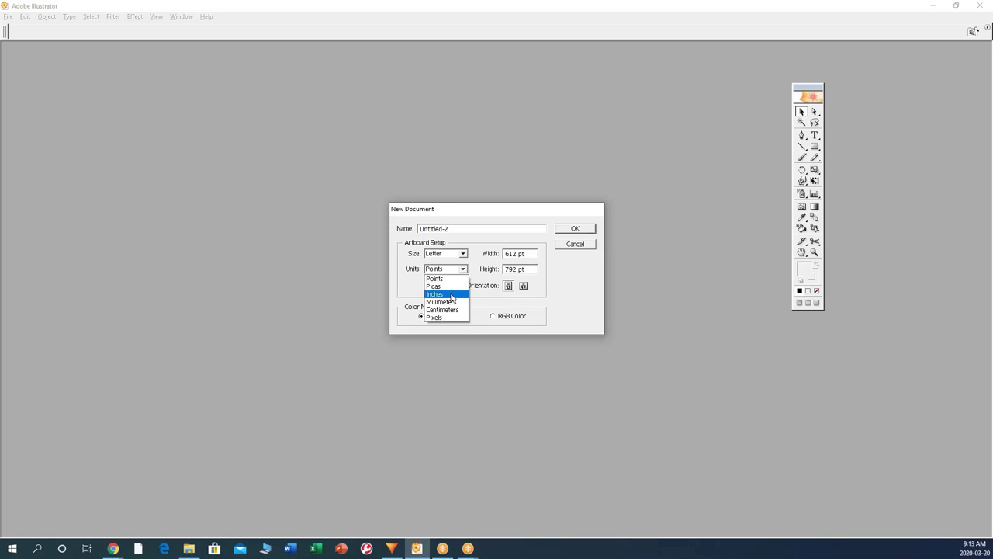
click(452, 295)
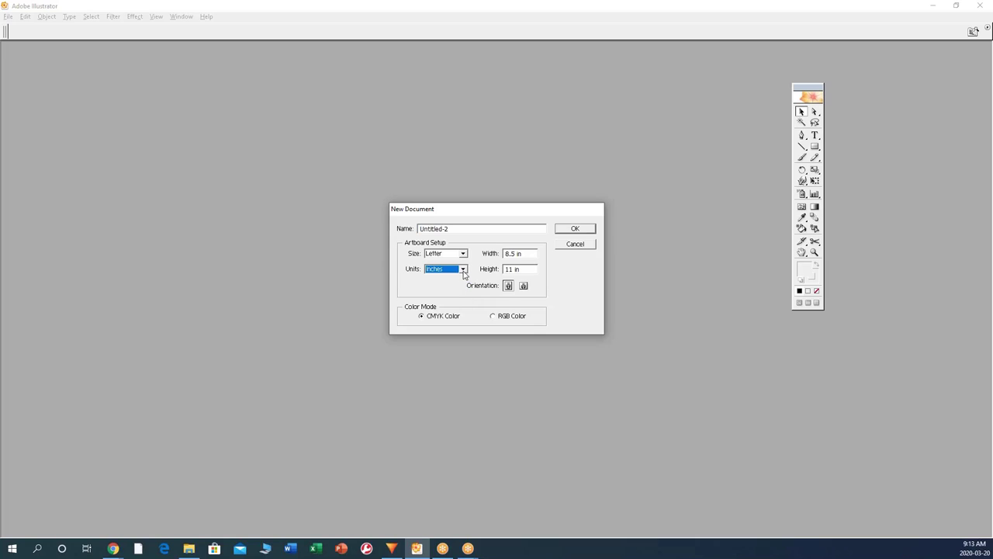
click(463, 269)
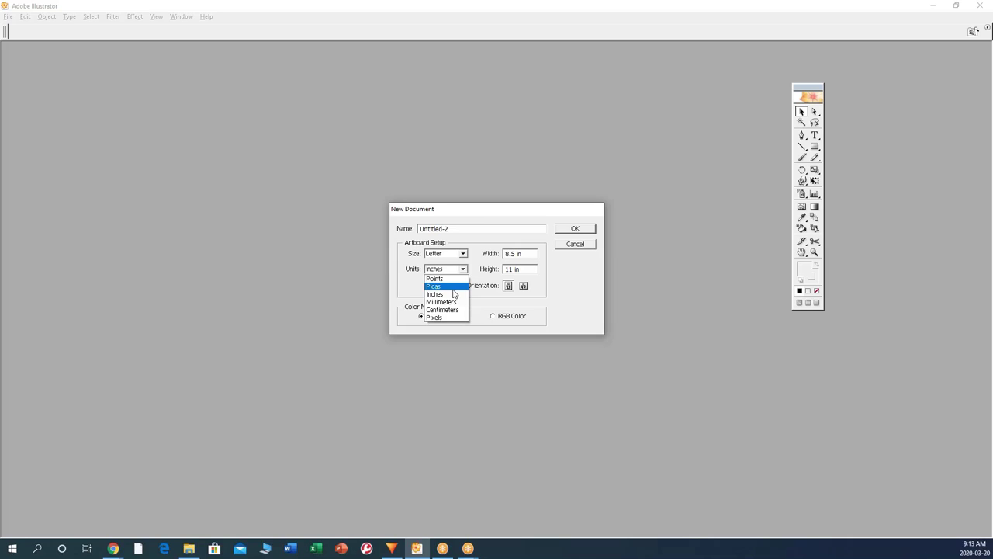
click(455, 295)
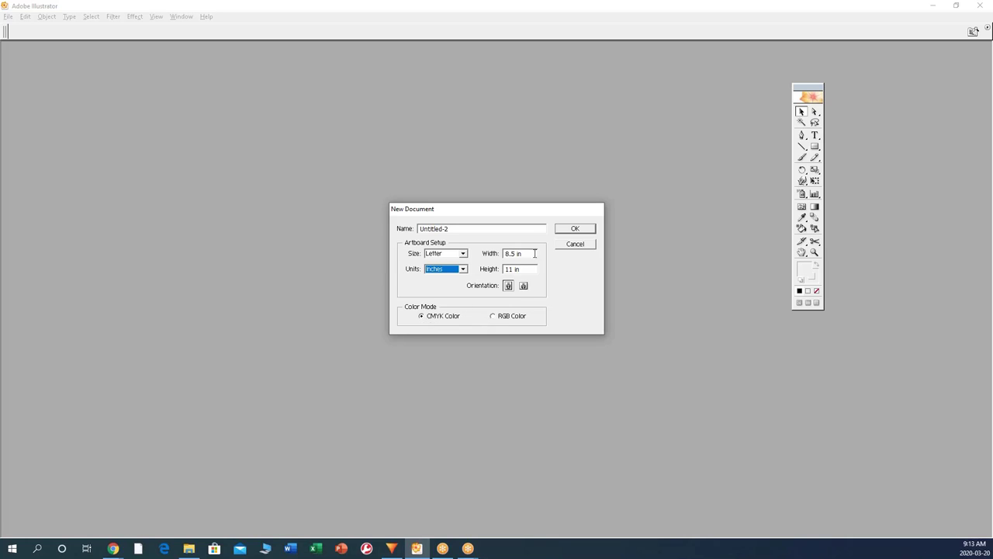
click(574, 229)
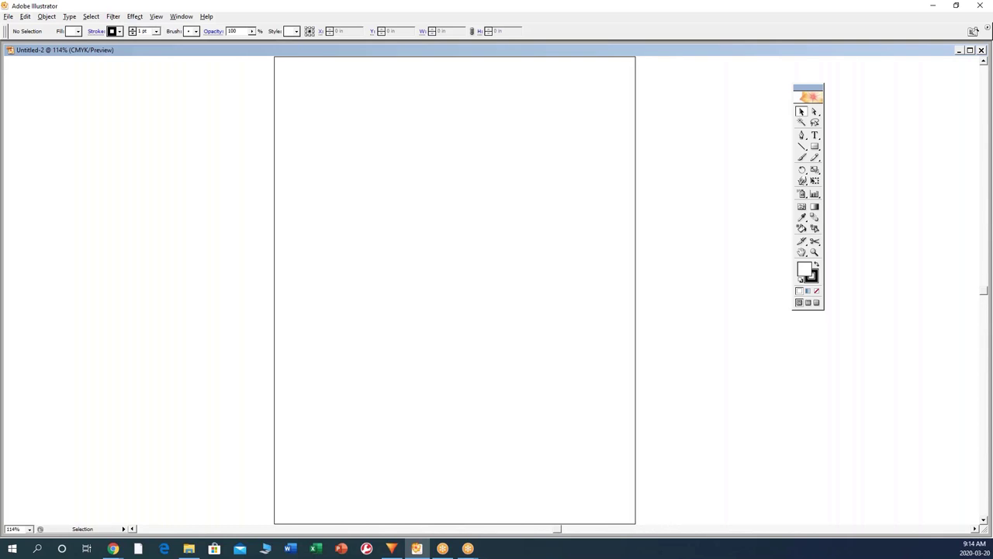
Step: Reposition the tools panel to the left of the artboard at 100% view
key(ctrl+minus)
key(ctrl+plus)
key(ctrl+plus)
key(ctrl+plus)
key(ctrl+minus)
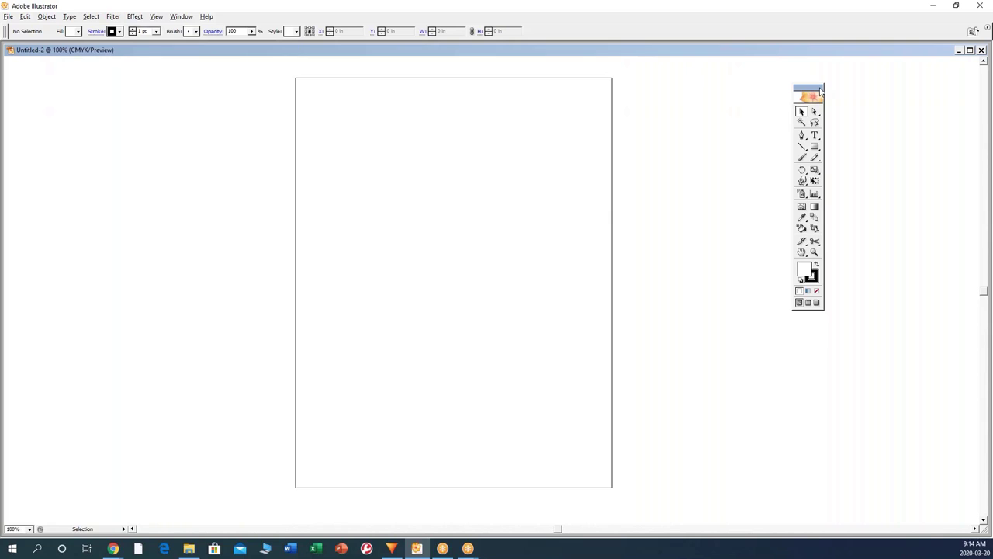
drag(816, 87, 109, 126)
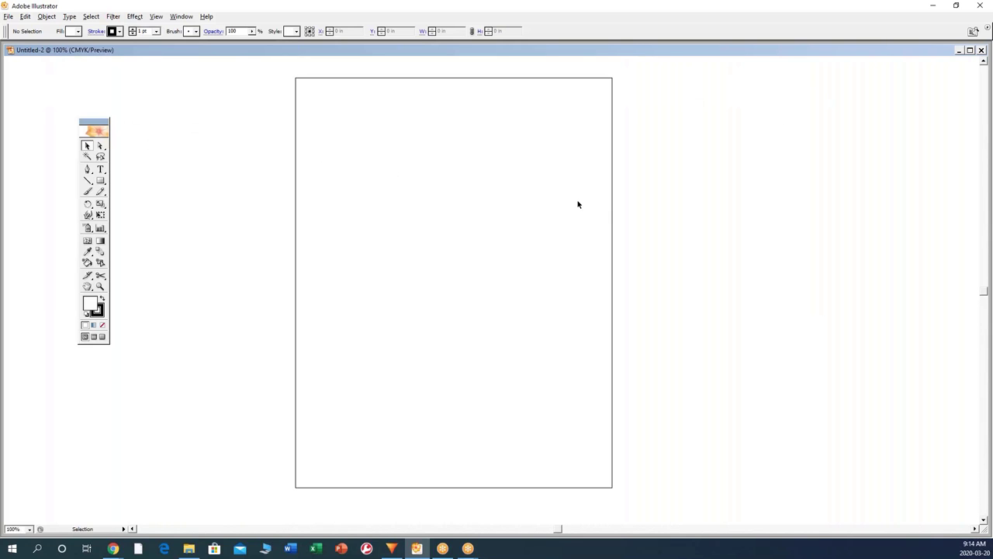
key(ctrl+plus)
key(ctrl+minus)
key(ctrl+minus)
key(ctrl+minus)
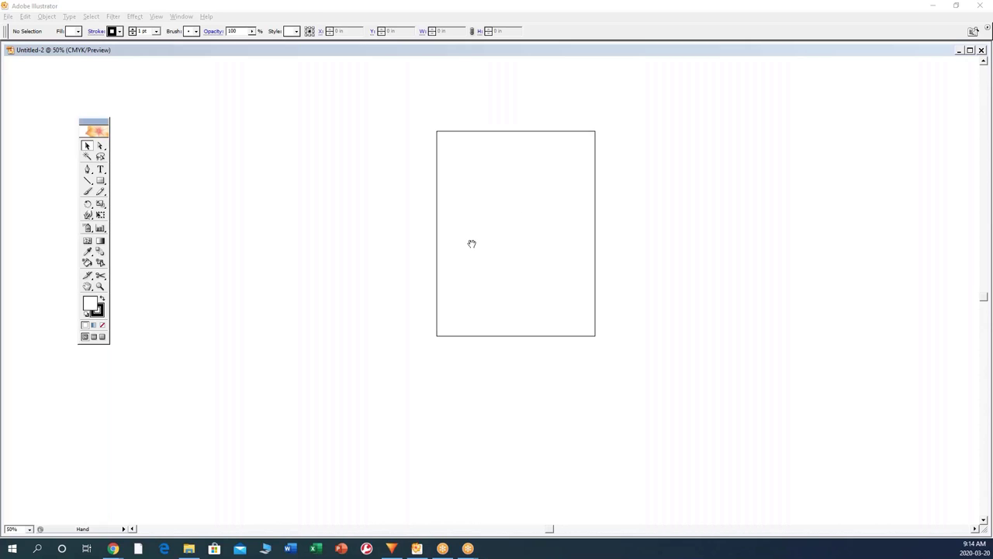
key(ctrl+plus)
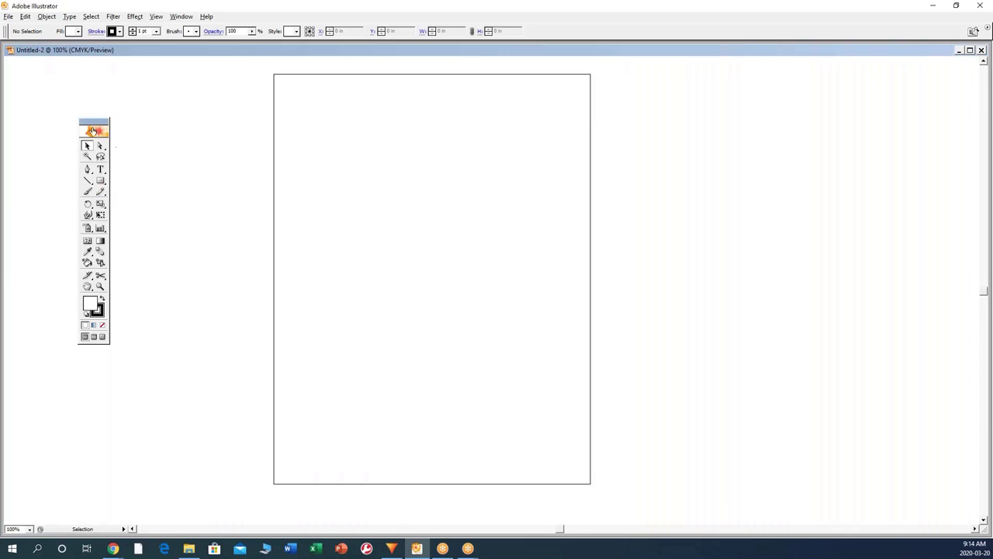
drag(91, 124, 138, 113)
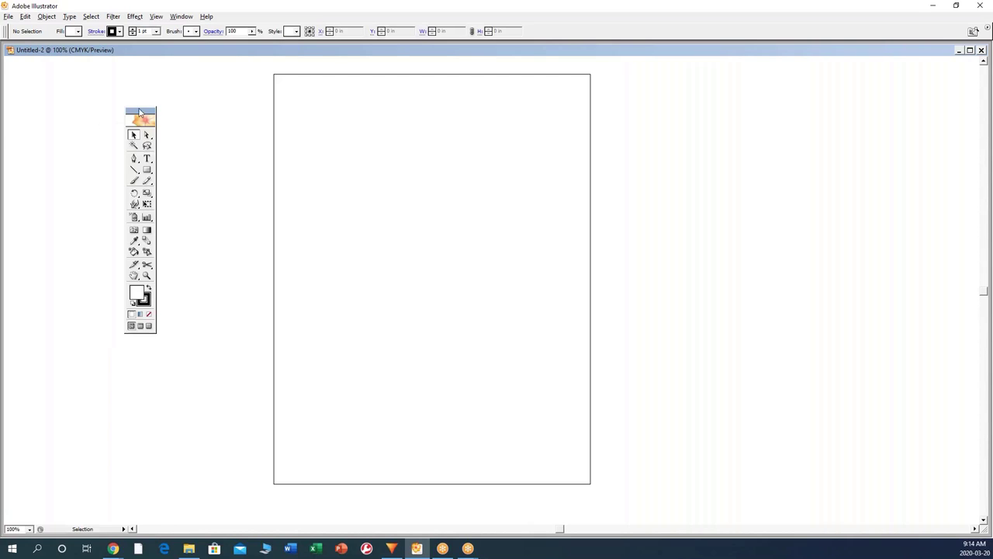
Step: Show the Navigator, Color, Stroke, Appearance and Layers panels, and separate Swatches
click(181, 17)
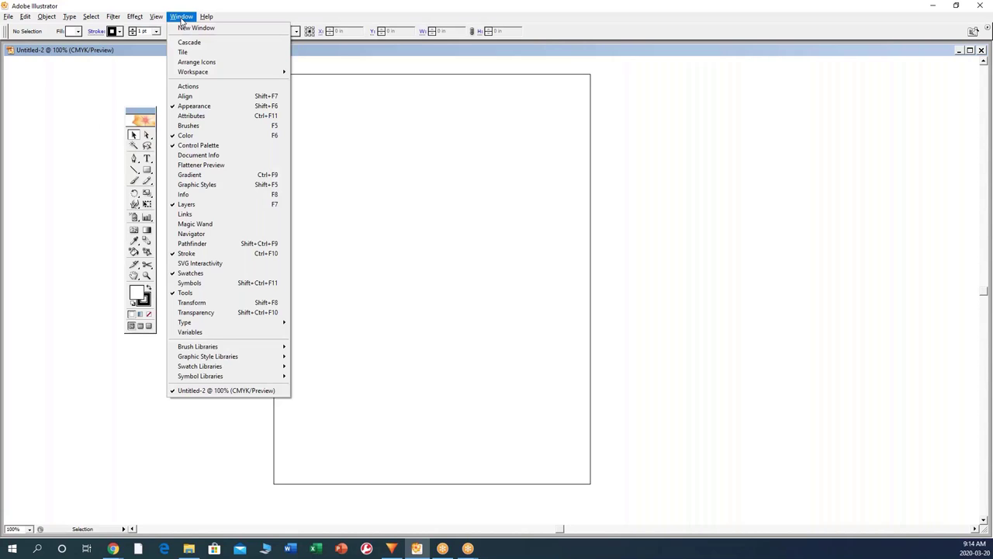
click(196, 237)
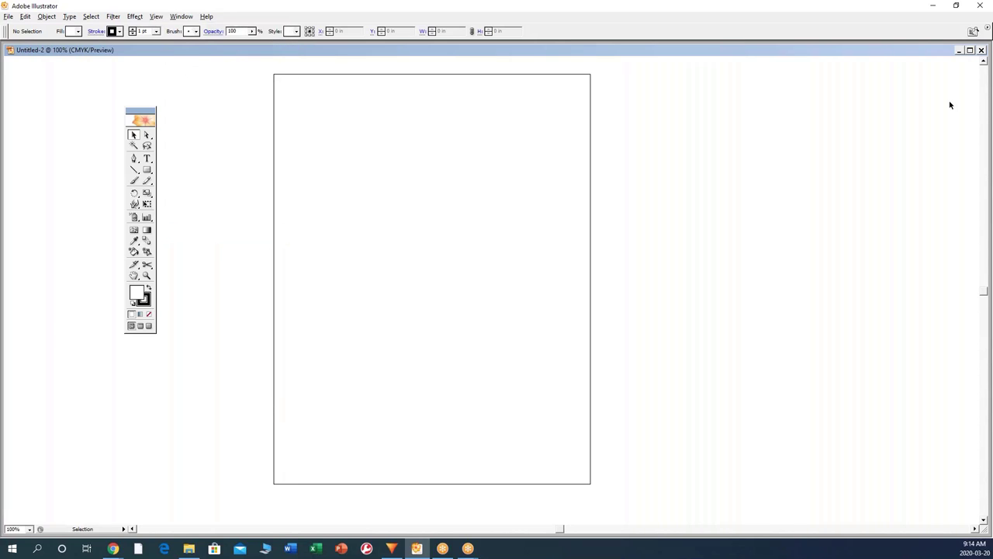
key(F6)
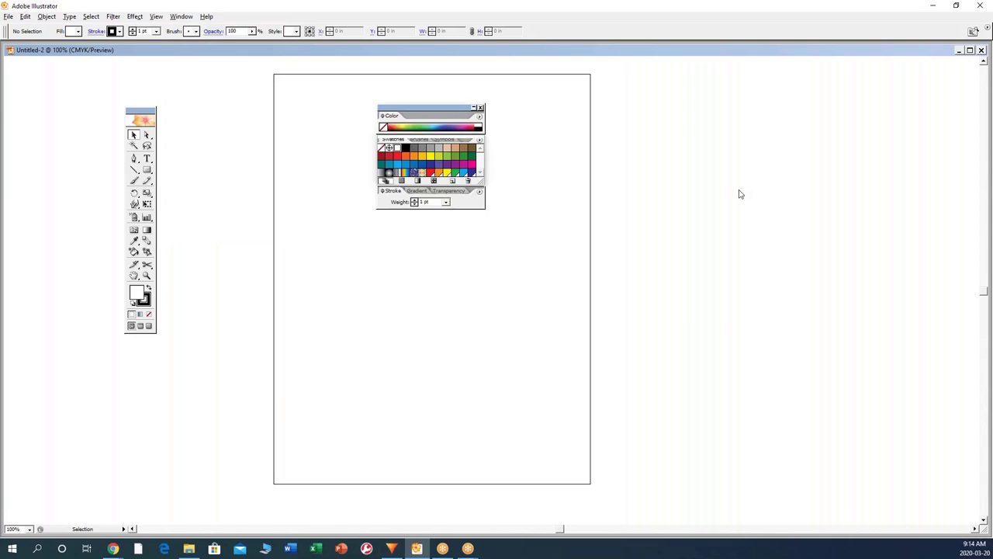
key(F7)
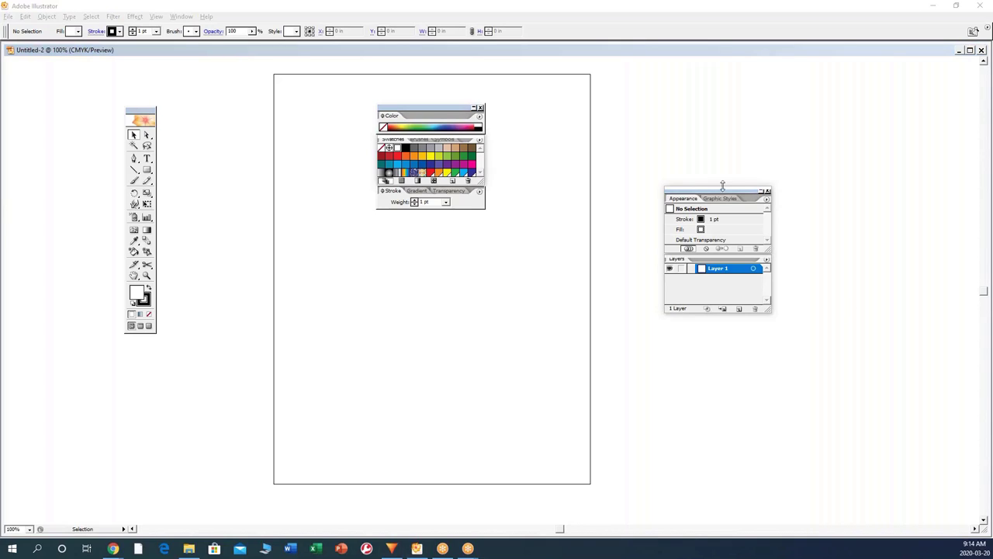
drag(723, 188, 559, 178)
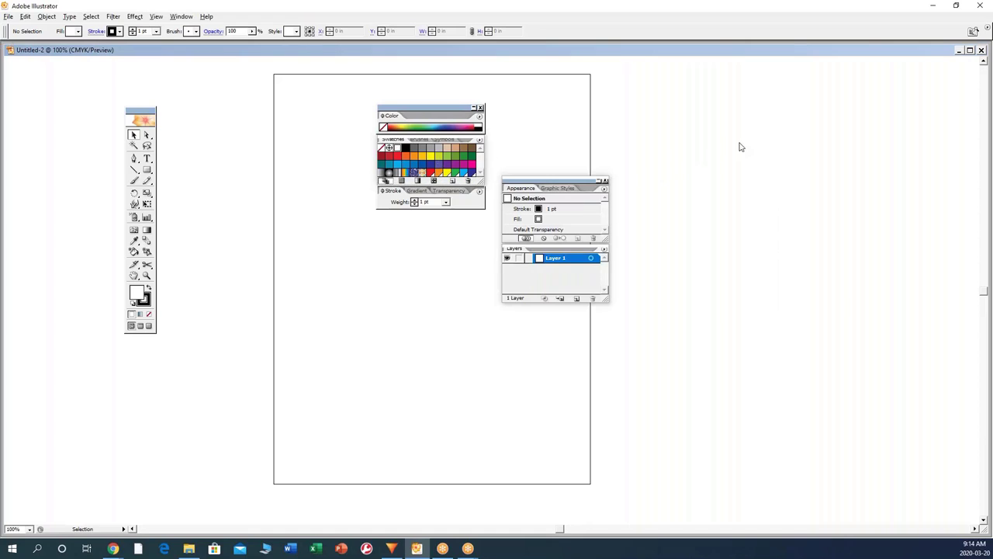
drag(739, 147, 756, 160)
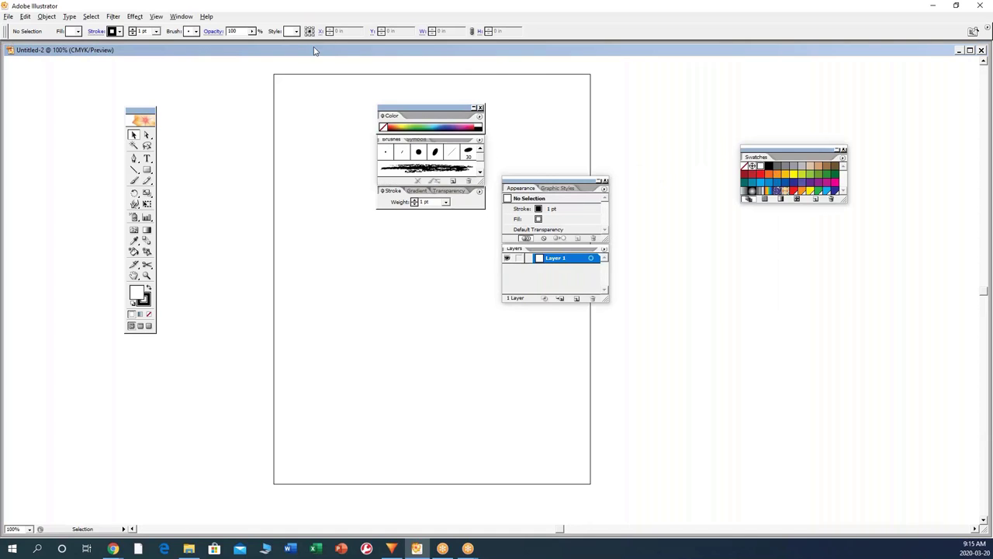
Step: Maximize the document window and arrange the panel groups around the artboard
click(969, 51)
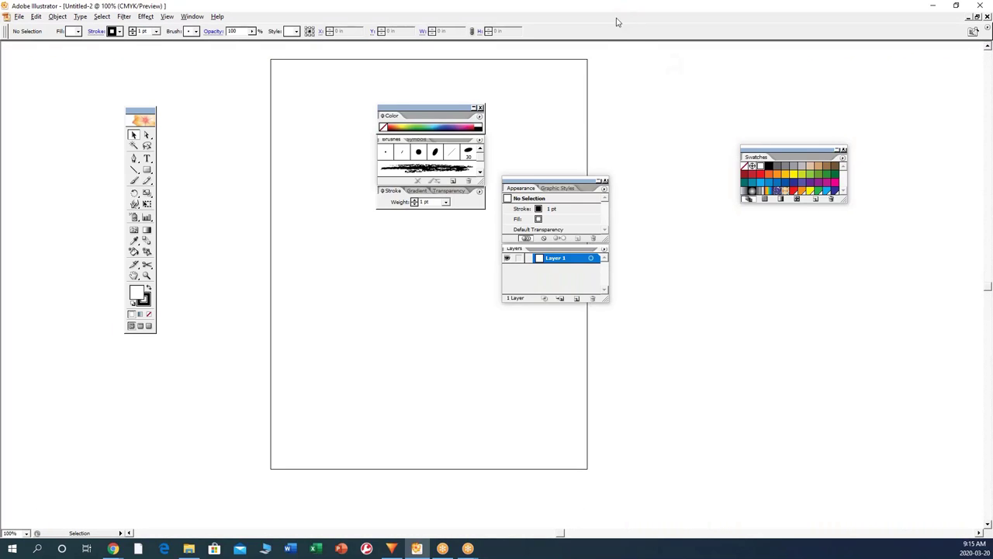
drag(842, 149, 781, 160)
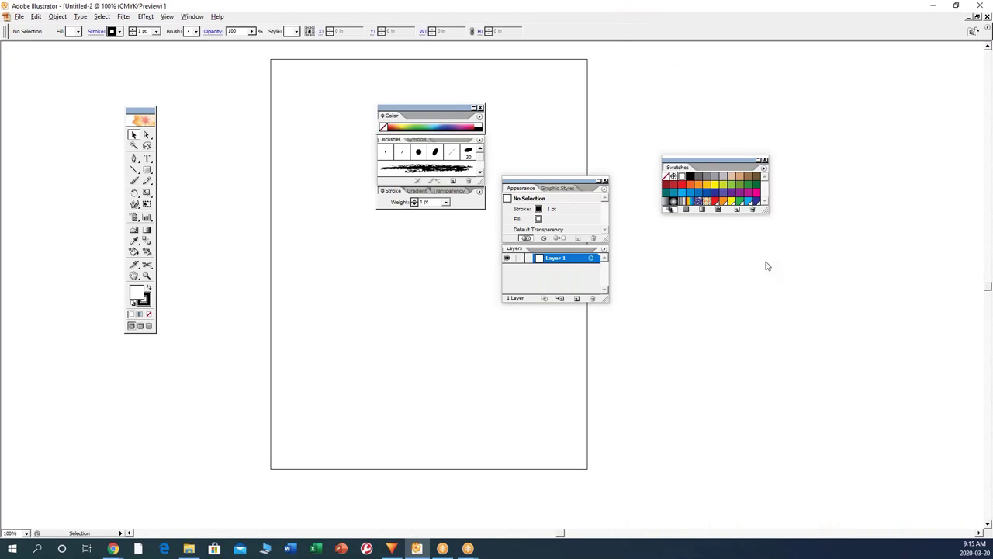
drag(555, 184, 766, 266)
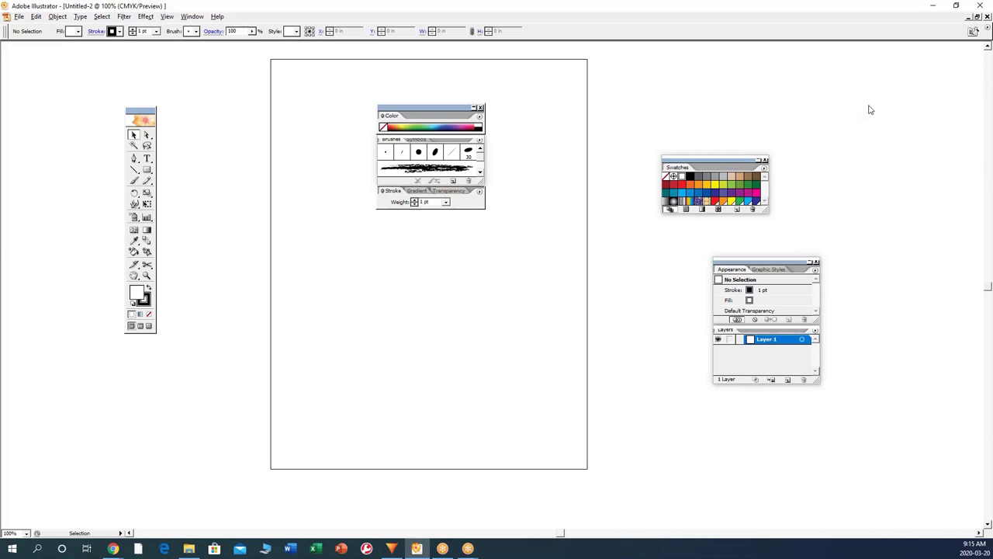
drag(423, 107, 871, 103)
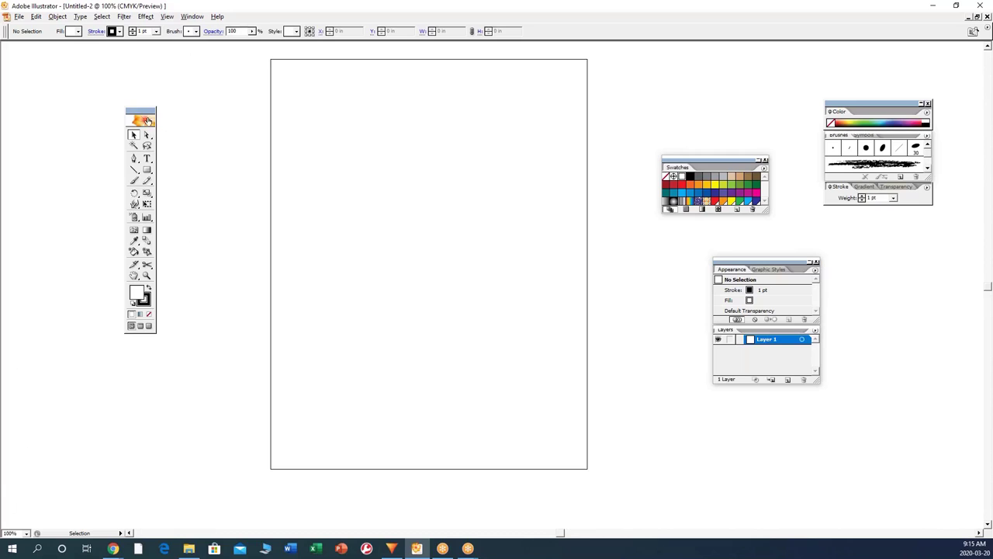
drag(150, 115, 212, 120)
Step: Open the Window menu and close it again without changes
click(191, 16)
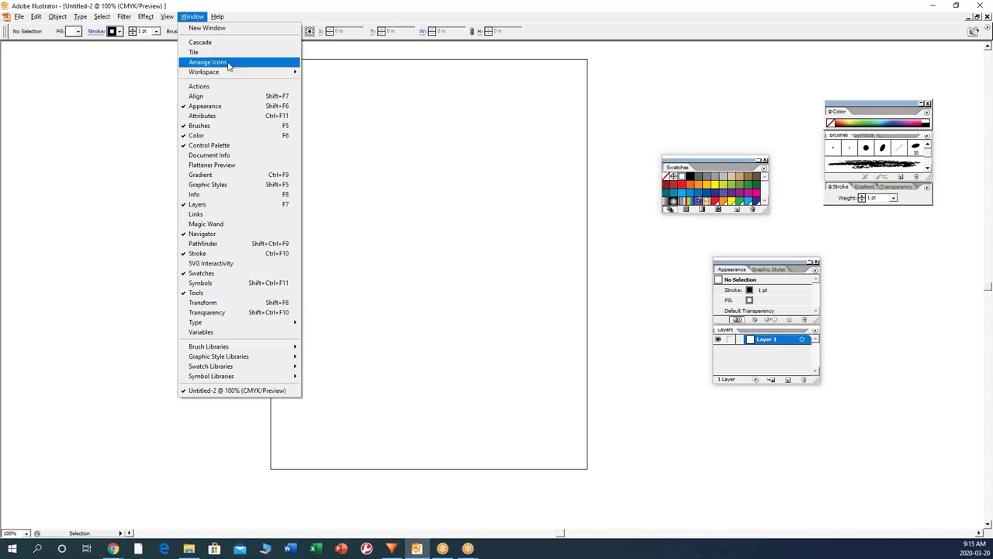
click(409, 255)
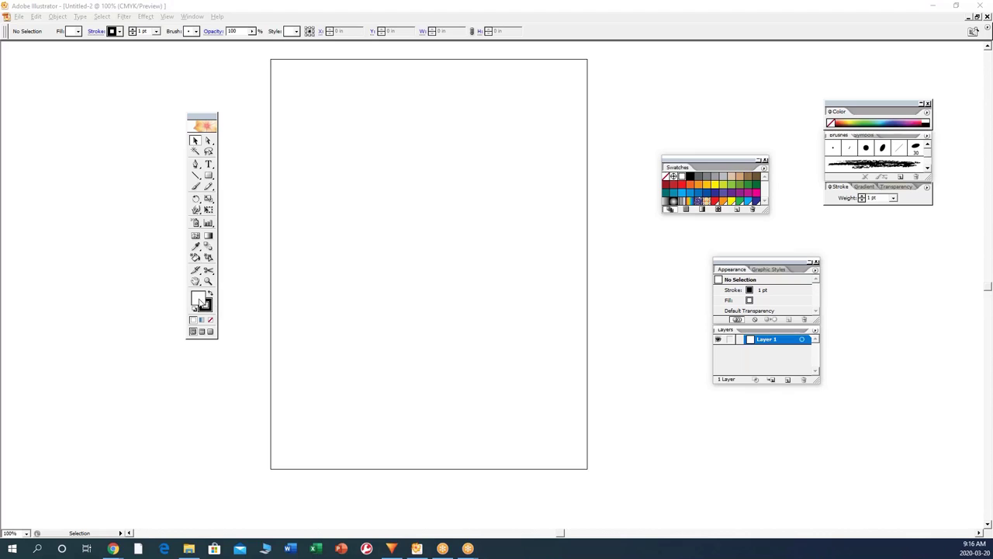
Step: Set the fill colour to yellow by entering an ff hex value in the Color Picker
double_click(199, 300)
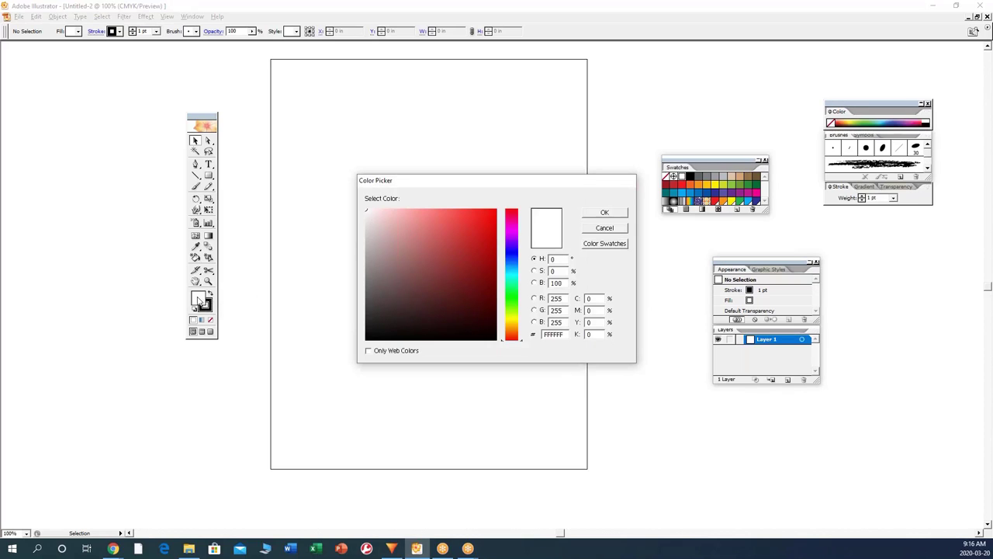
mouse_move(368, 215)
mouse_down()
mouse_move(470, 227)
mouse_move(405, 283)
mouse_move(477, 238)
mouse_move(478, 226)
mouse_up()
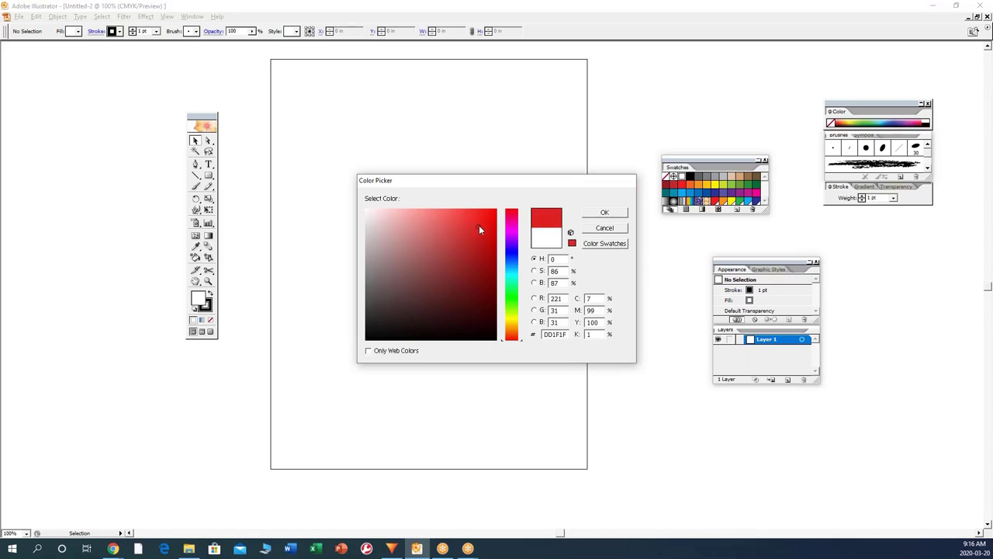
double_click(559, 336)
text(ffdf10)
key(Return)
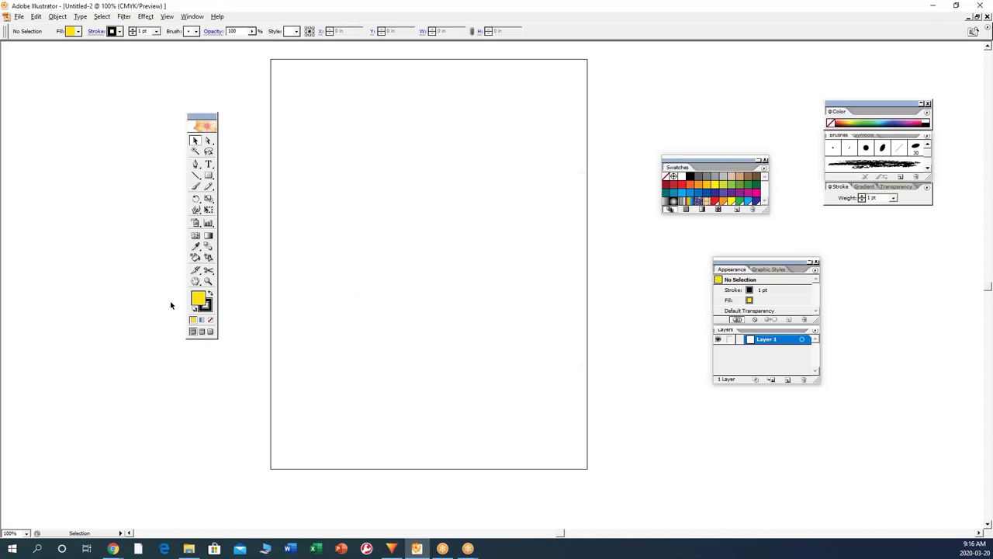
Step: Change the fill to the tan Capuccino colour swatch (D6A477)
double_click(198, 301)
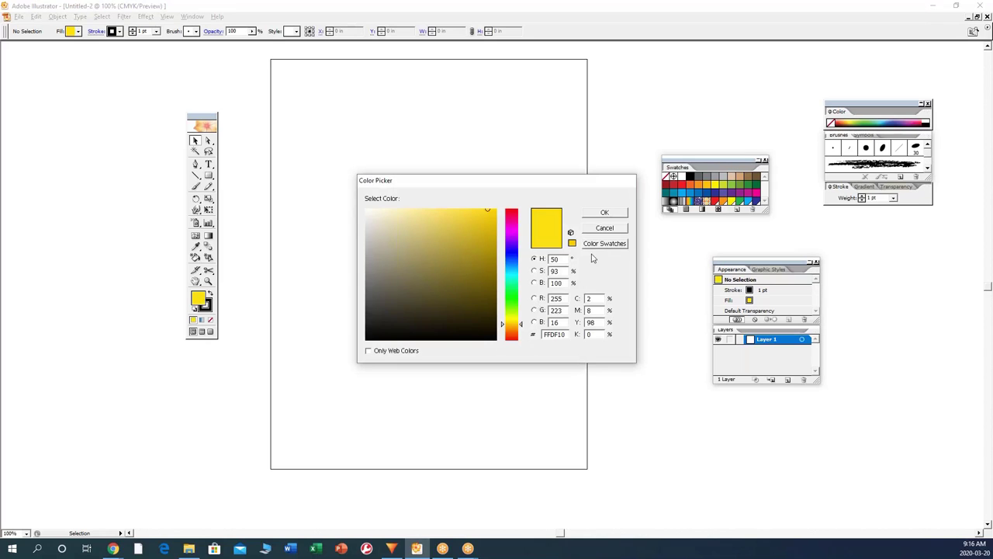
click(606, 243)
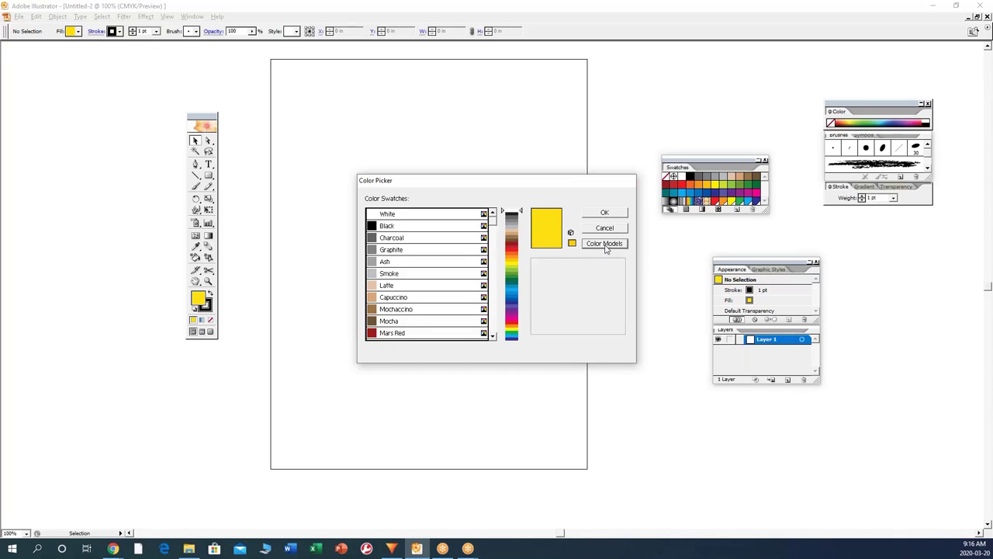
click(412, 297)
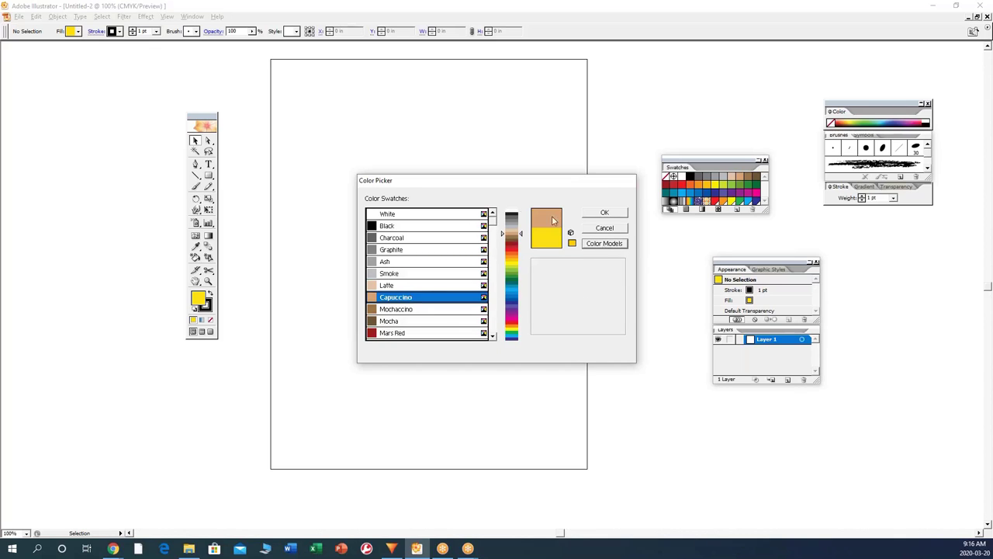
click(604, 212)
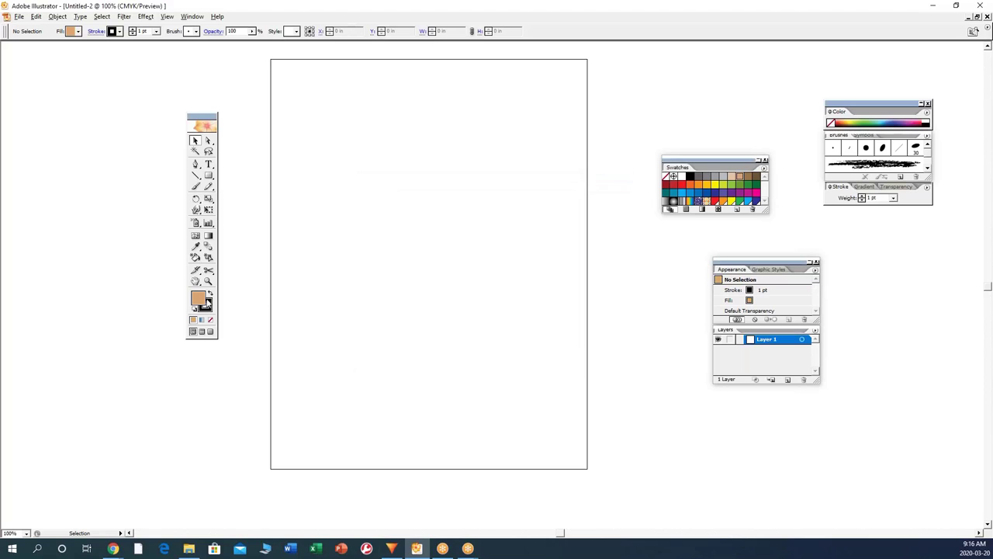
double_click(196, 299)
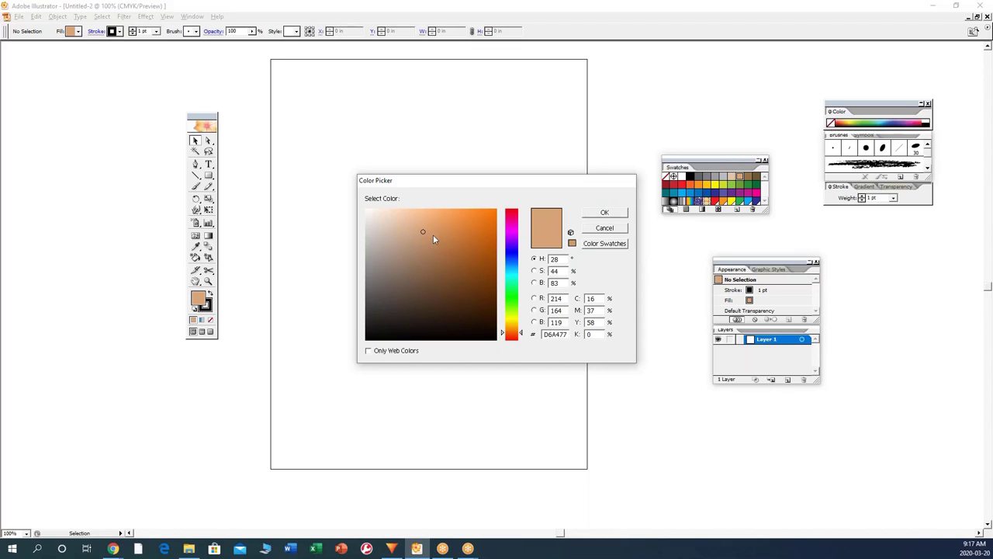
click(606, 230)
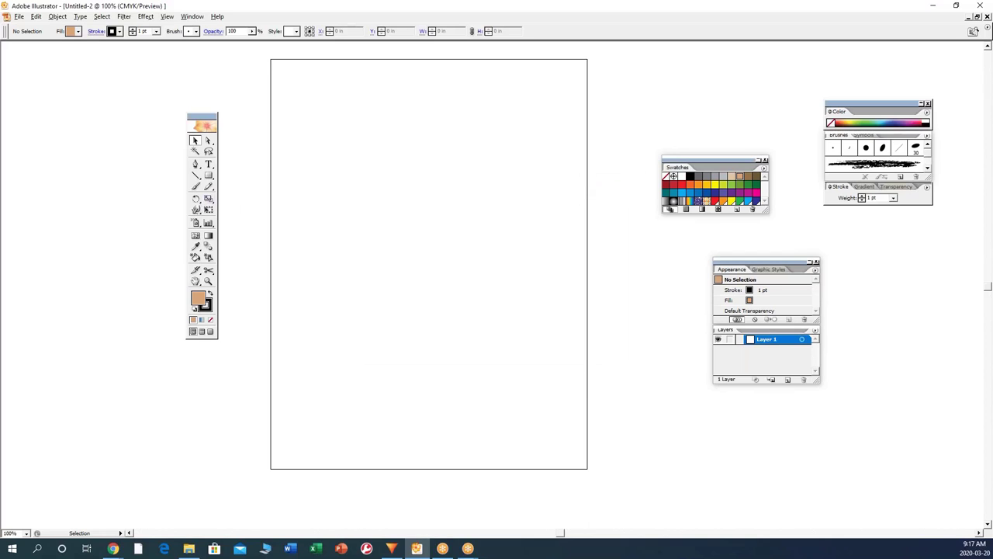
Step: Draw a tan rectangle about 3.792 × 2.694 in near the page's upper left
click(208, 175)
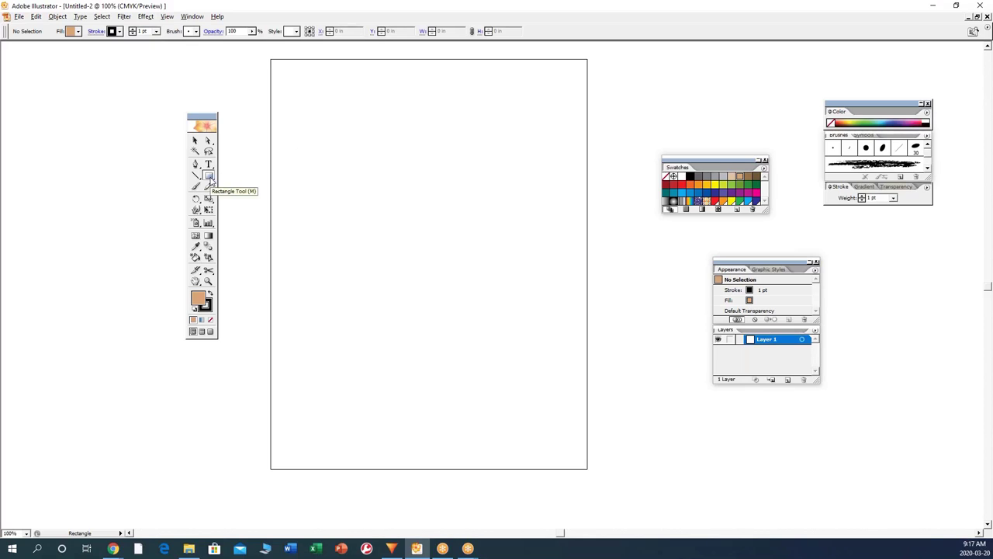
drag(304, 138, 445, 239)
click(195, 140)
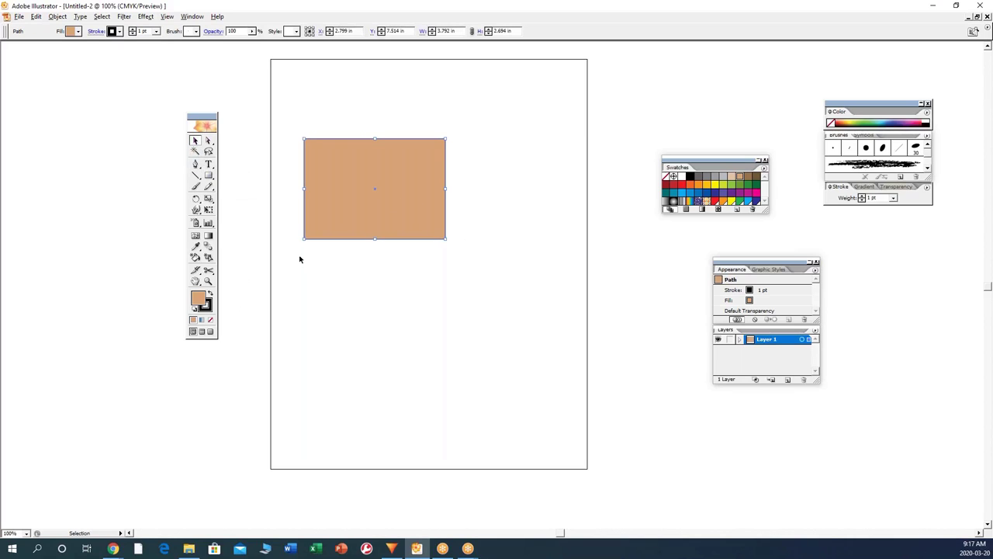
click(346, 274)
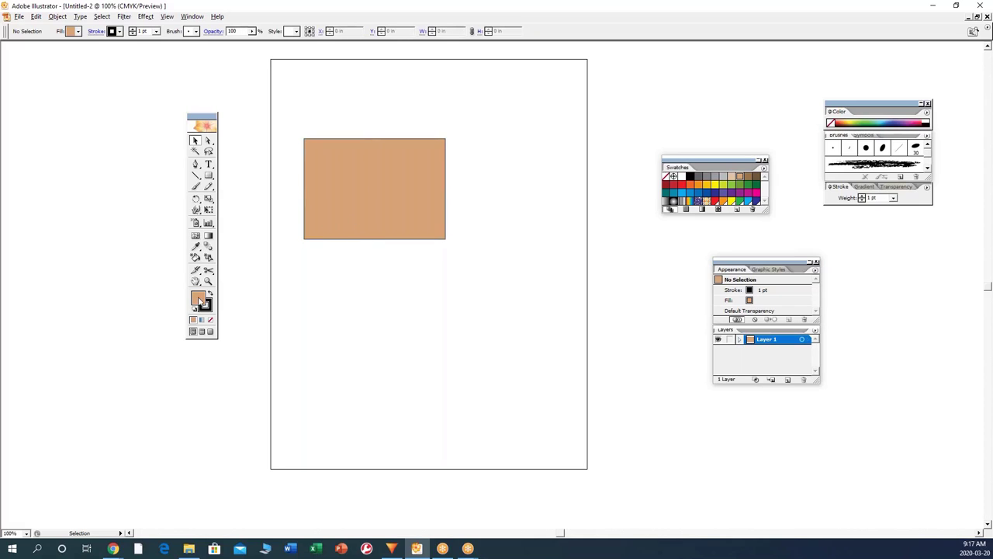
click(357, 216)
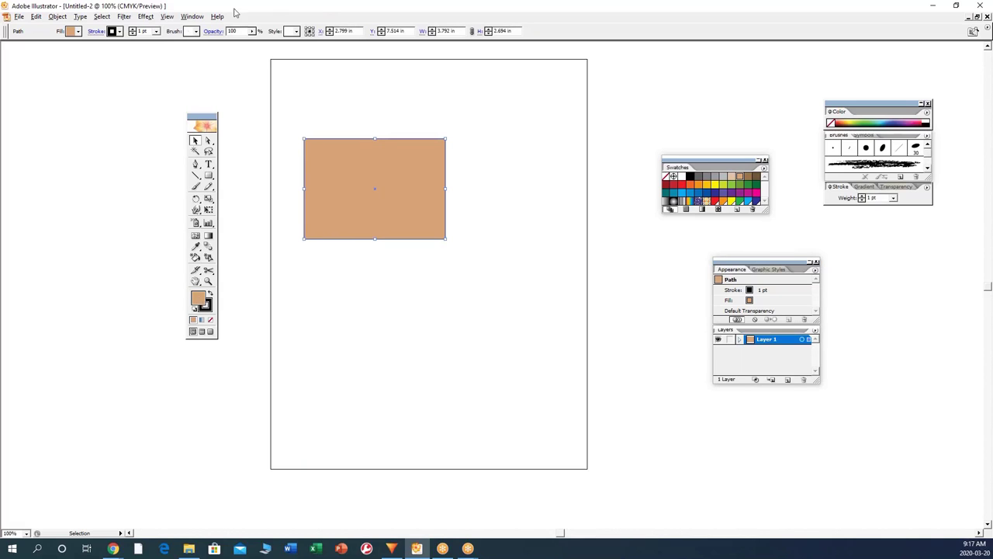
Step: Hide and then reshow the Stroke panel from the Window menu
click(191, 17)
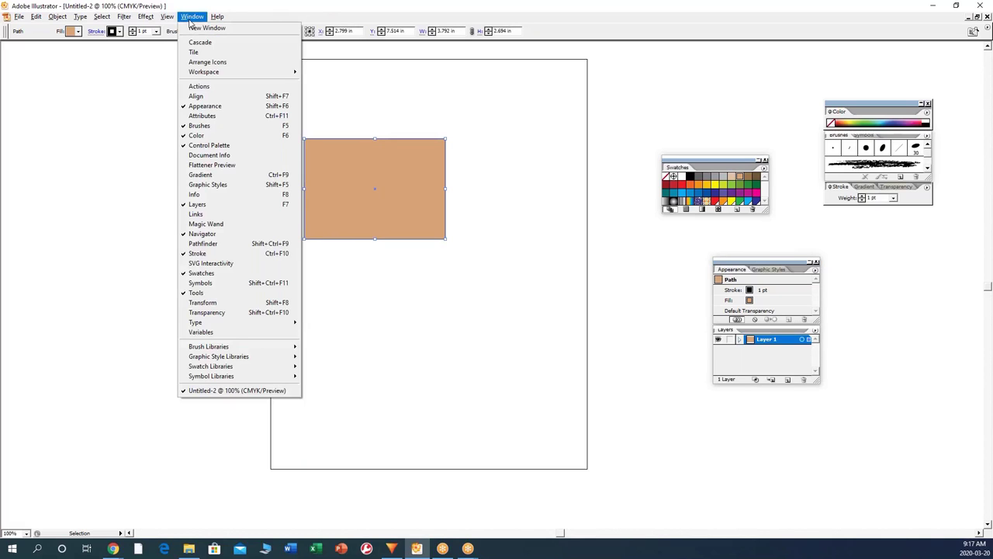
click(250, 253)
click(193, 16)
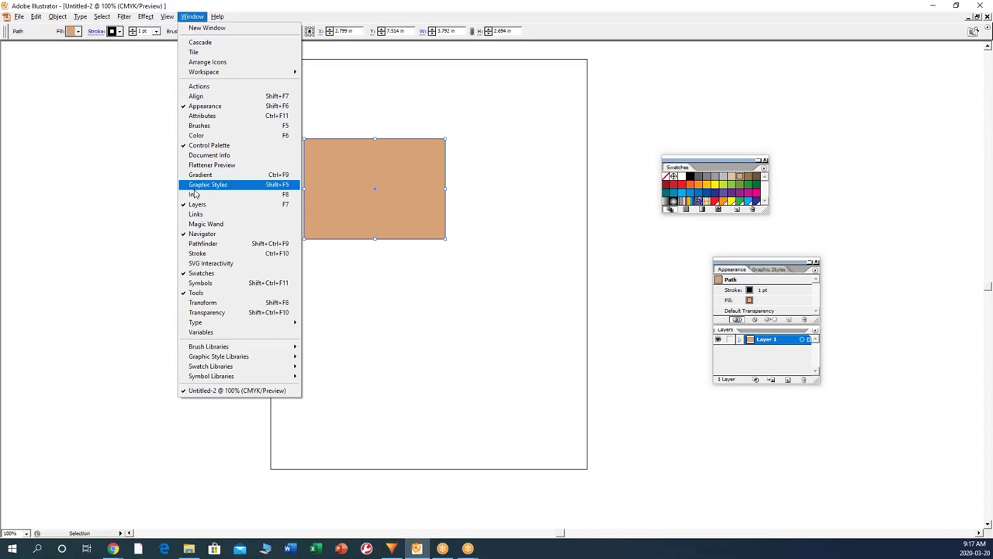
click(199, 253)
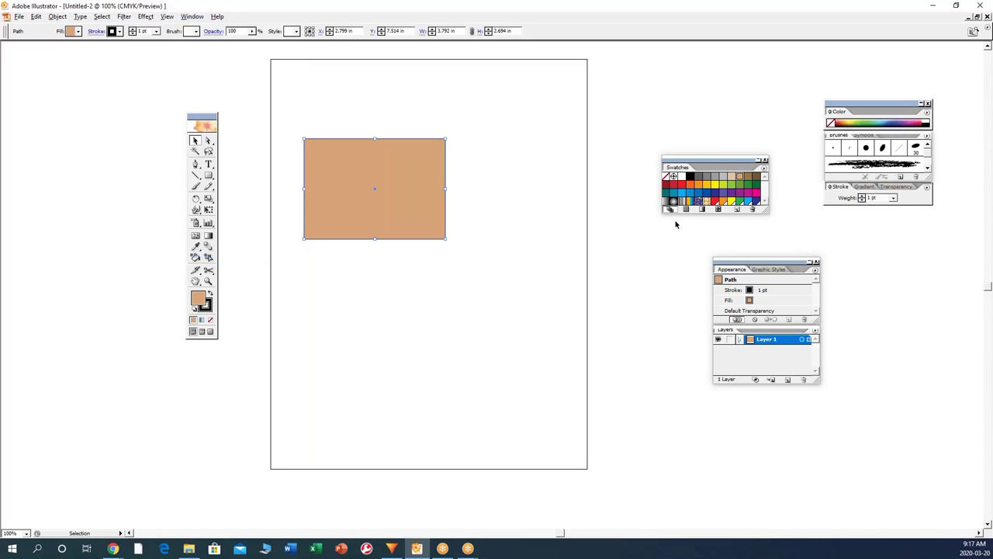
Step: Move the Stroke panel closer to the drawing and show its full options
drag(881, 108, 595, 94)
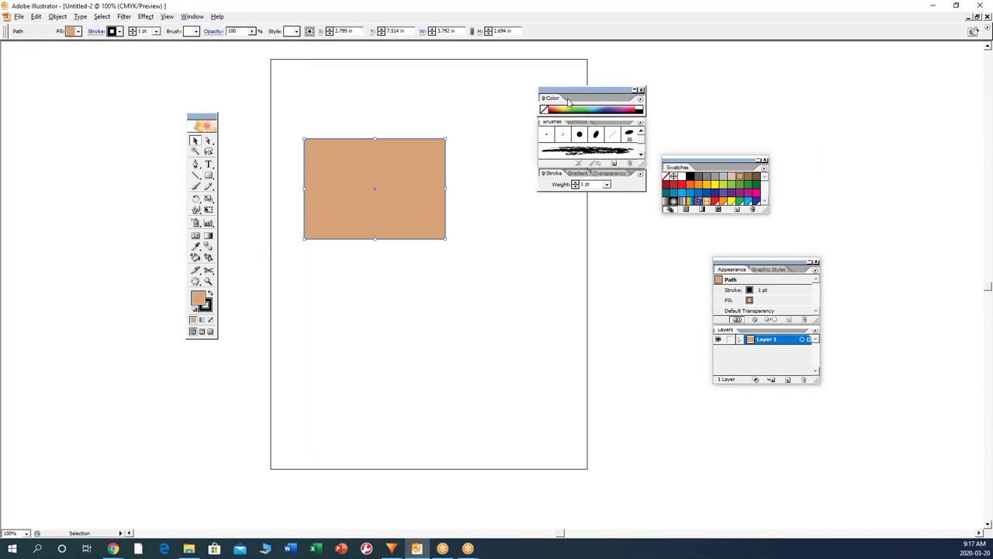
drag(577, 88, 579, 79)
double_click(552, 165)
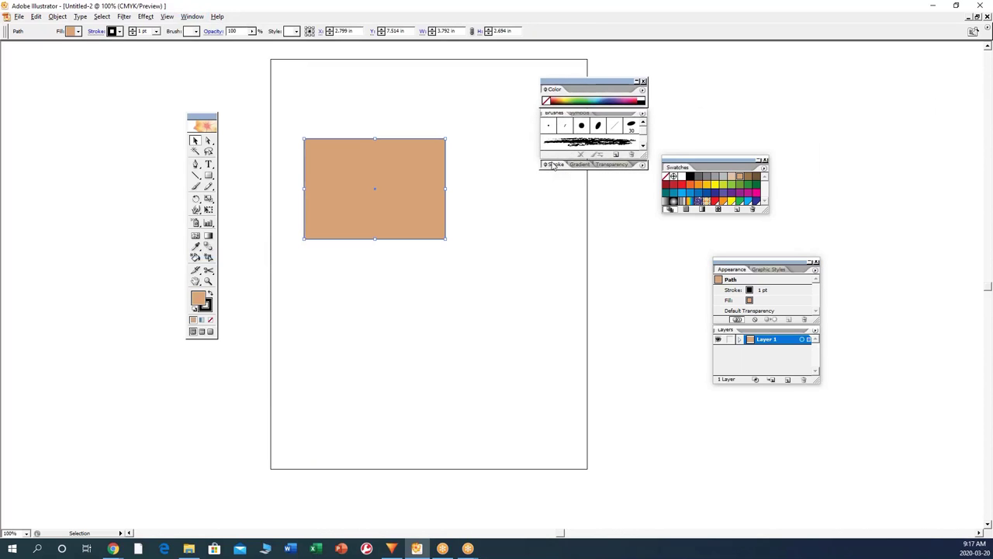
click(554, 165)
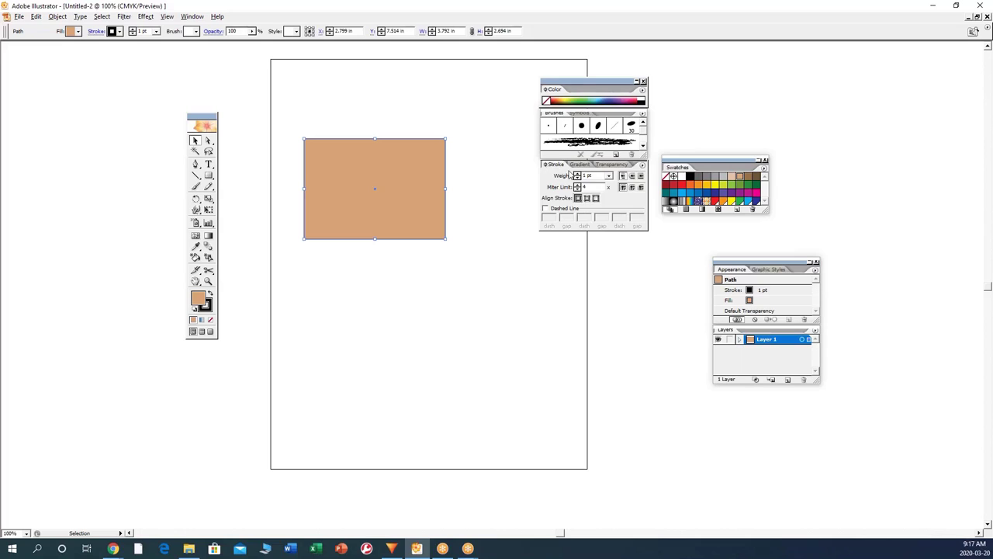
Step: Set the rectangle's stroke weight to 9 pt, after trying 20 pt
click(609, 178)
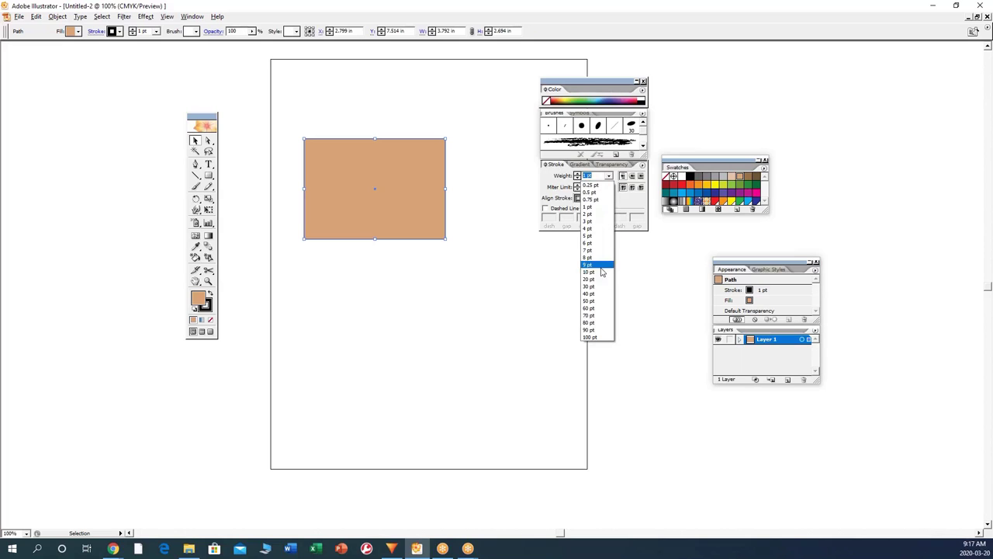
click(598, 279)
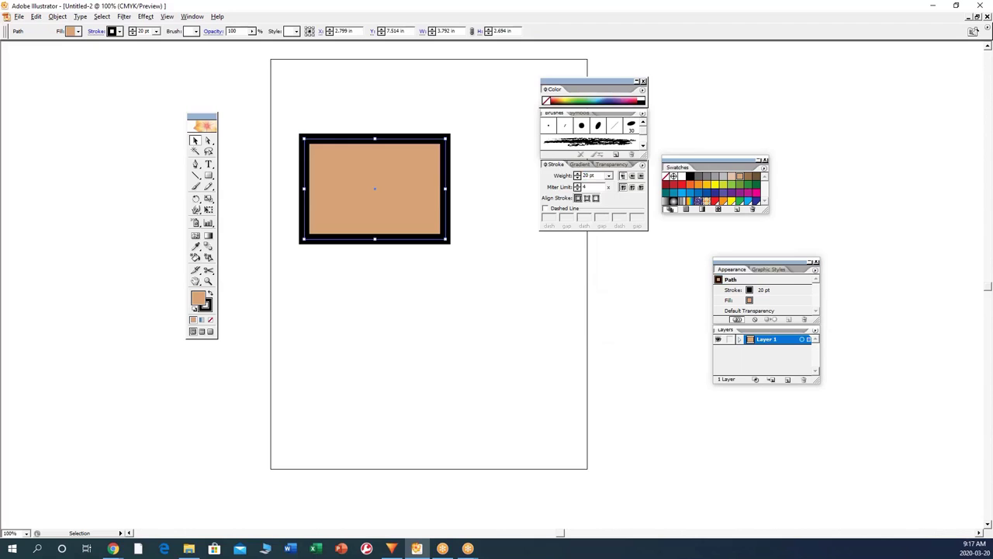
click(609, 178)
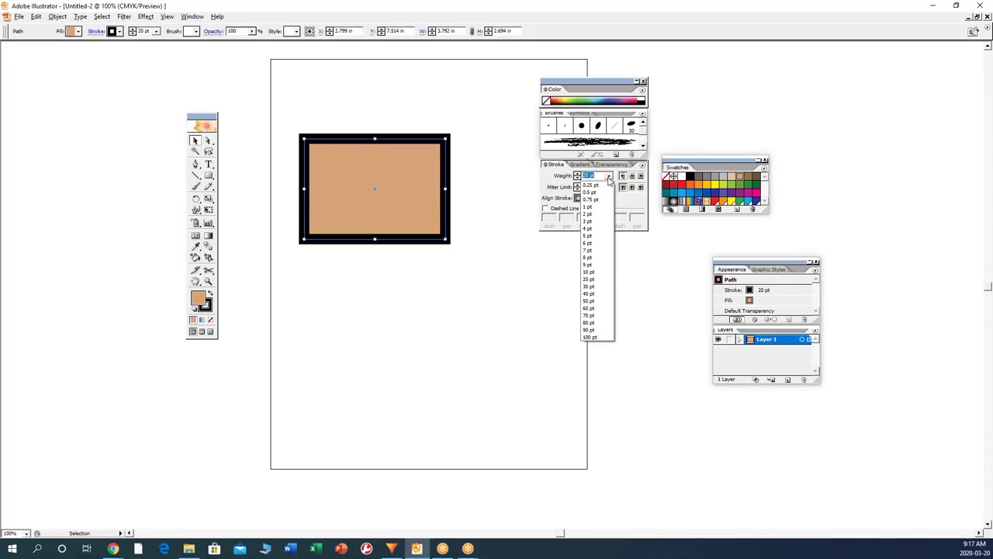
click(591, 264)
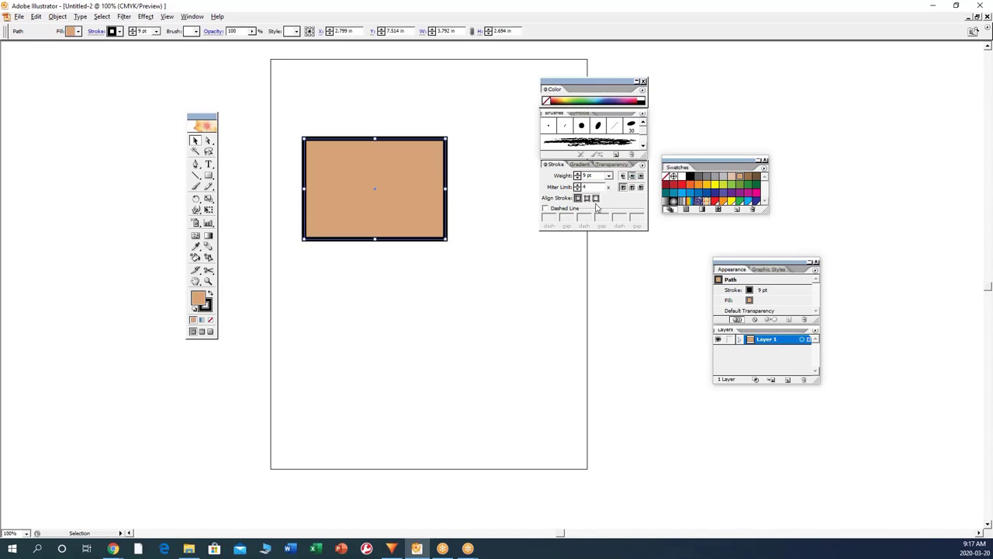
Step: Make the rectangle's outline dashed with 12 pt dash, 0 pt gap, 12 pt dash
click(544, 209)
click(565, 219)
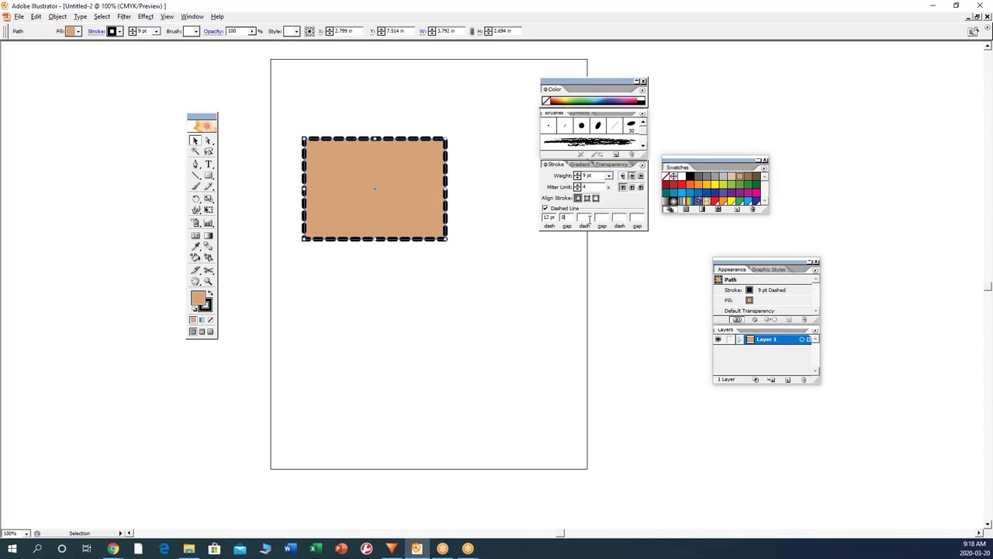
text(0)
click(587, 218)
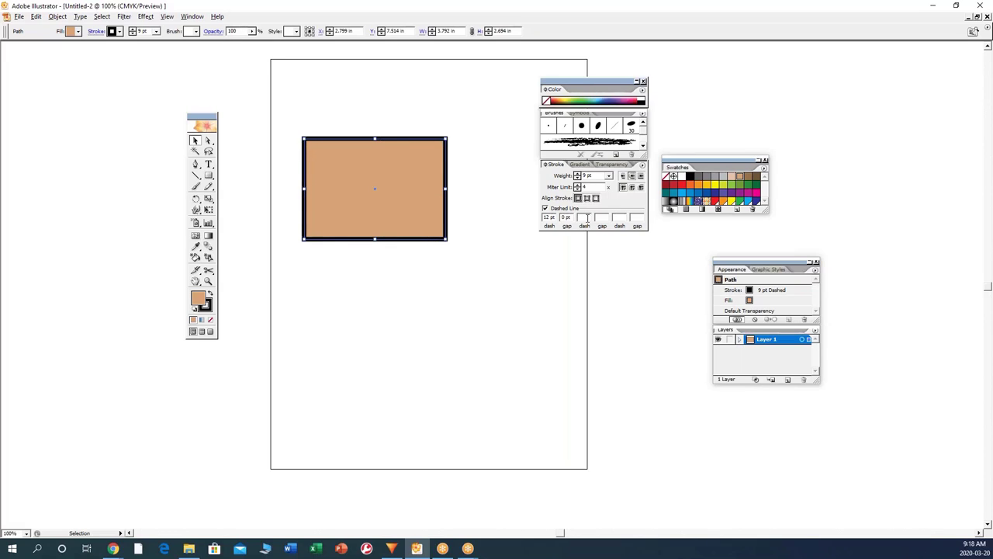
text(12)
click(603, 218)
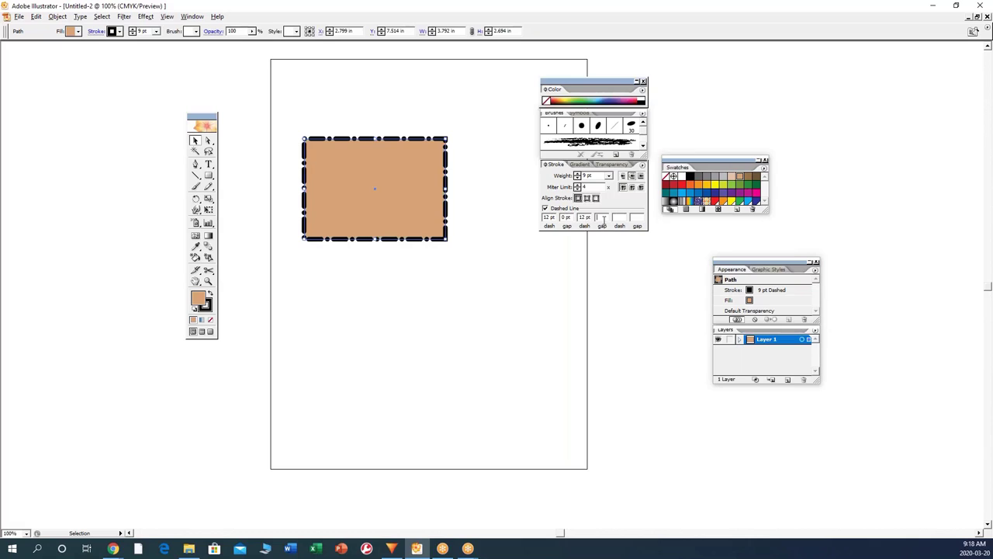
Step: Thin the dashed outline to 1 pt and preview the dashes
click(609, 176)
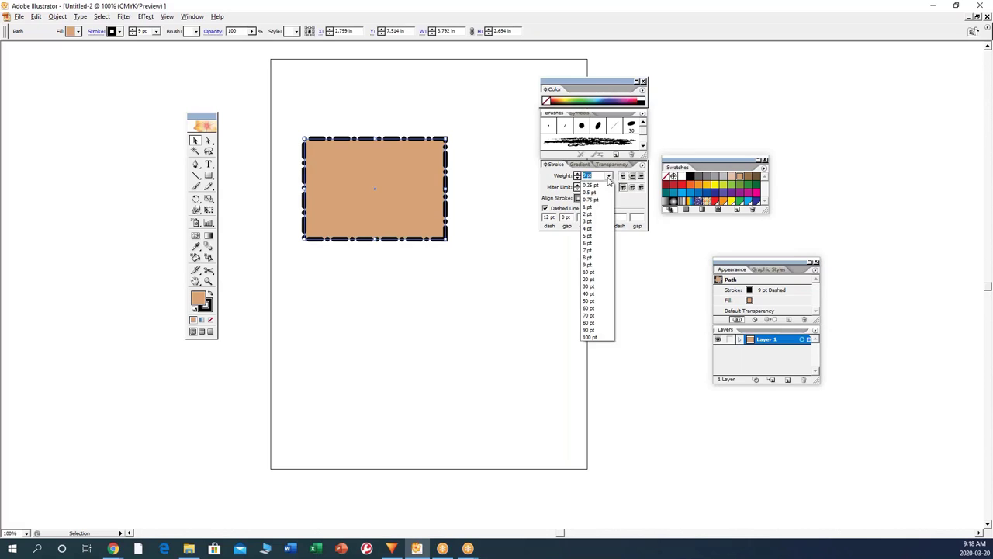
click(590, 250)
click(609, 177)
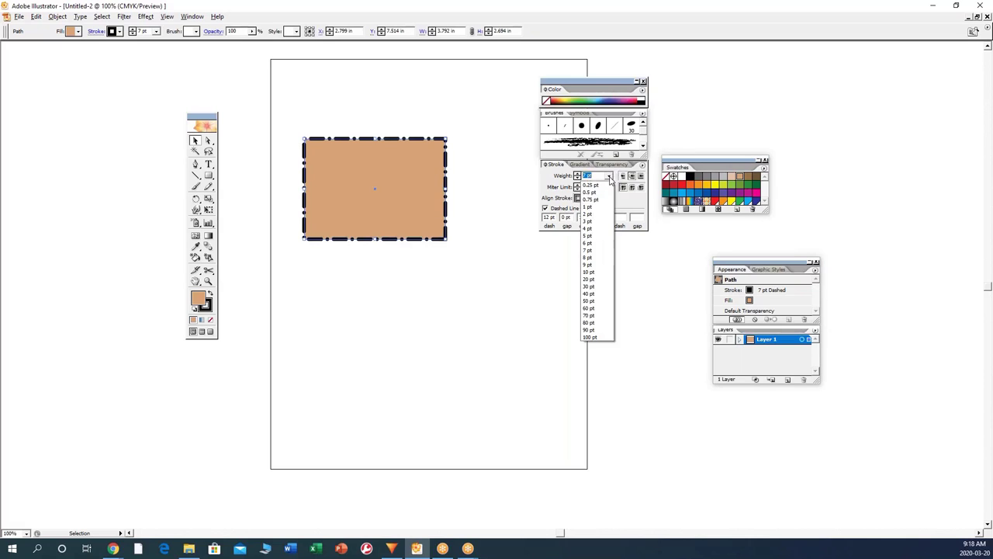
click(588, 208)
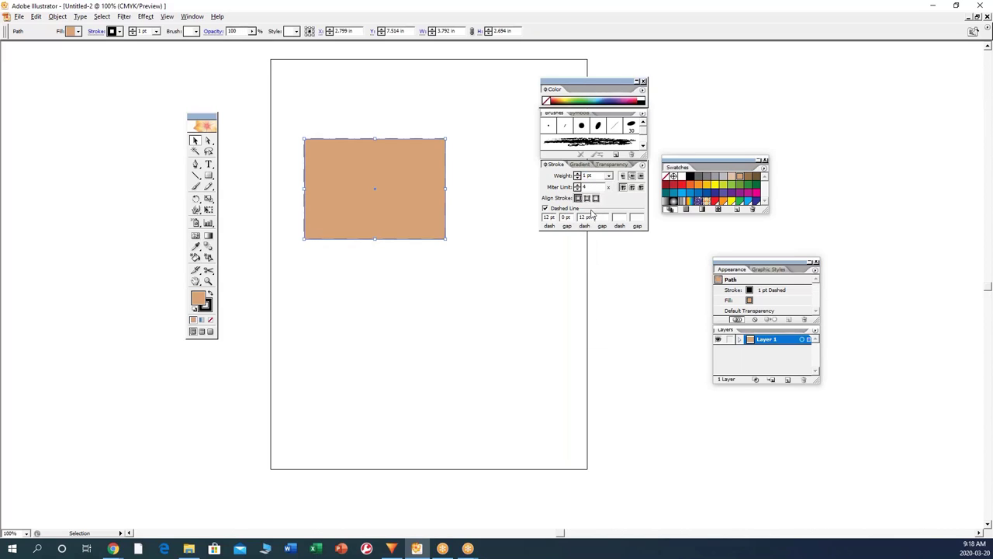
click(469, 186)
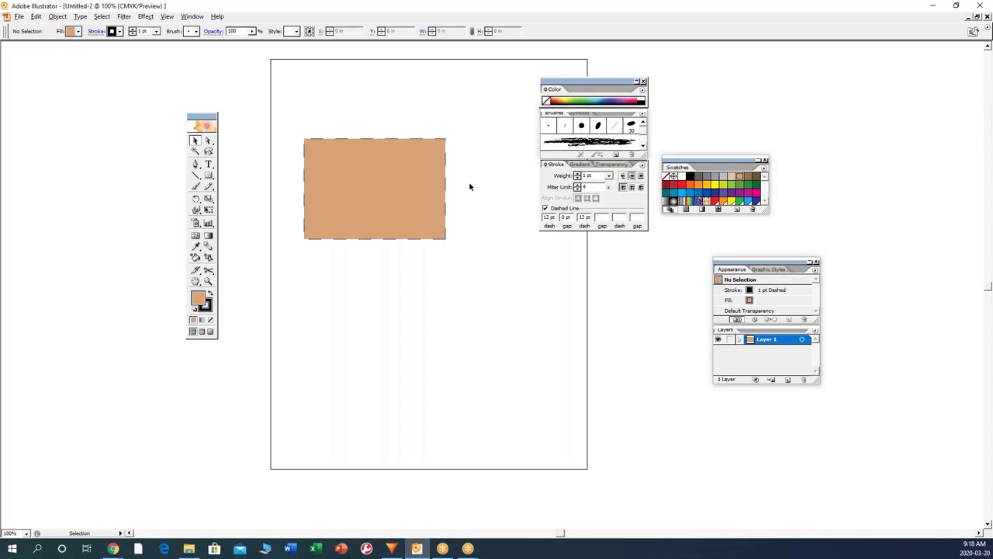
click(421, 186)
Step: Enlarge and reposition the Swatches panel, then delete the rectangle
key(ctrl+shift+a)
drag(765, 209, 799, 294)
drag(707, 162, 734, 112)
key(ctrl+a)
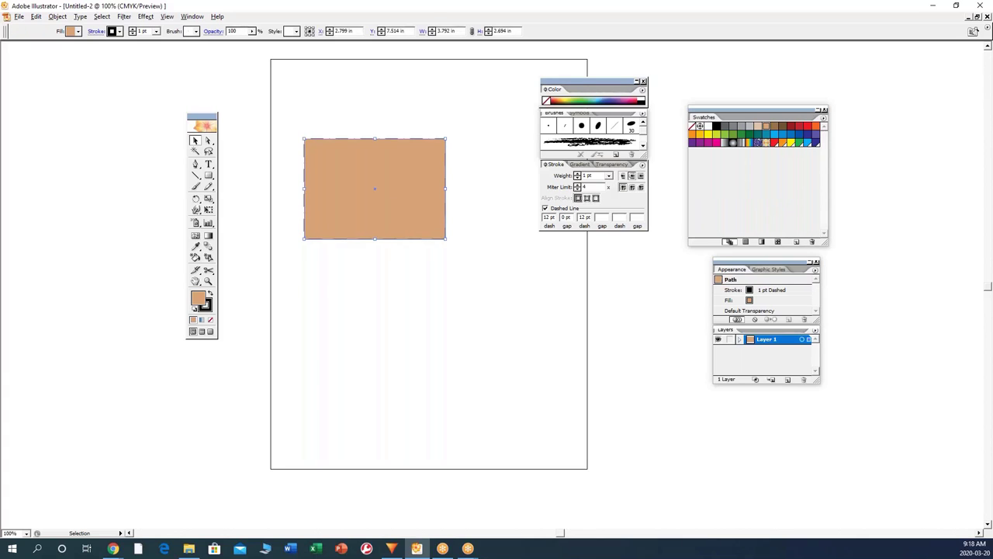
key(Delete)
Step: Draw a small test square and delete it
click(207, 175)
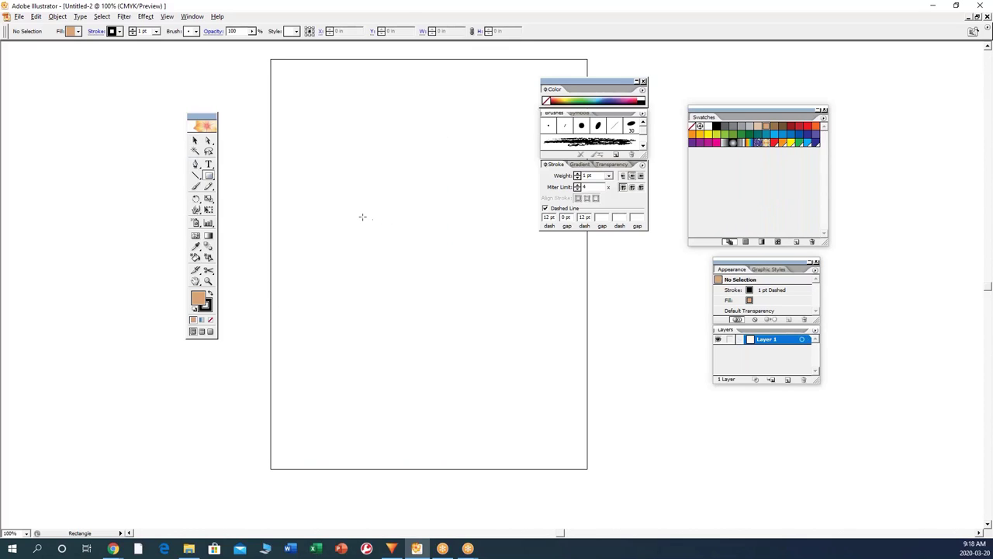
drag(361, 216, 380, 260)
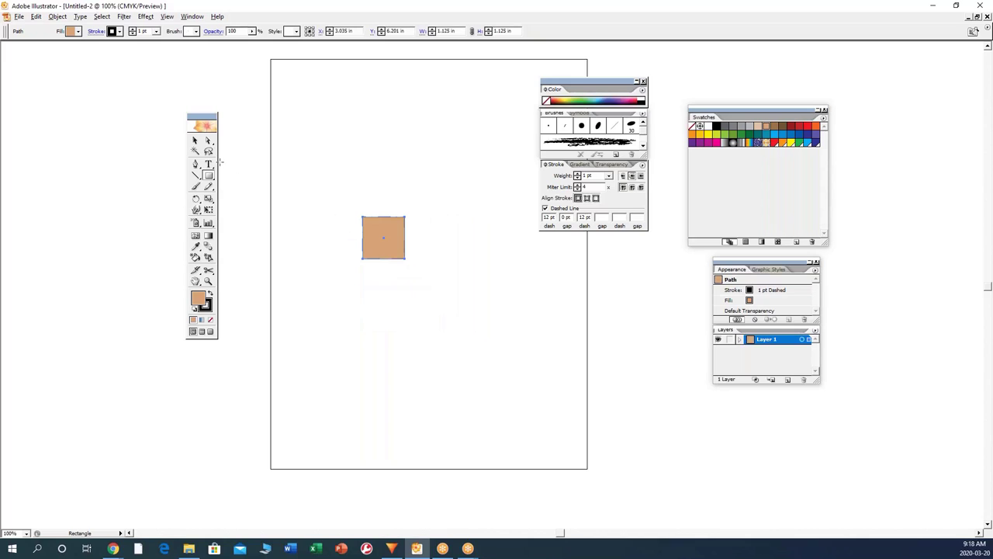
click(195, 140)
key(Delete)
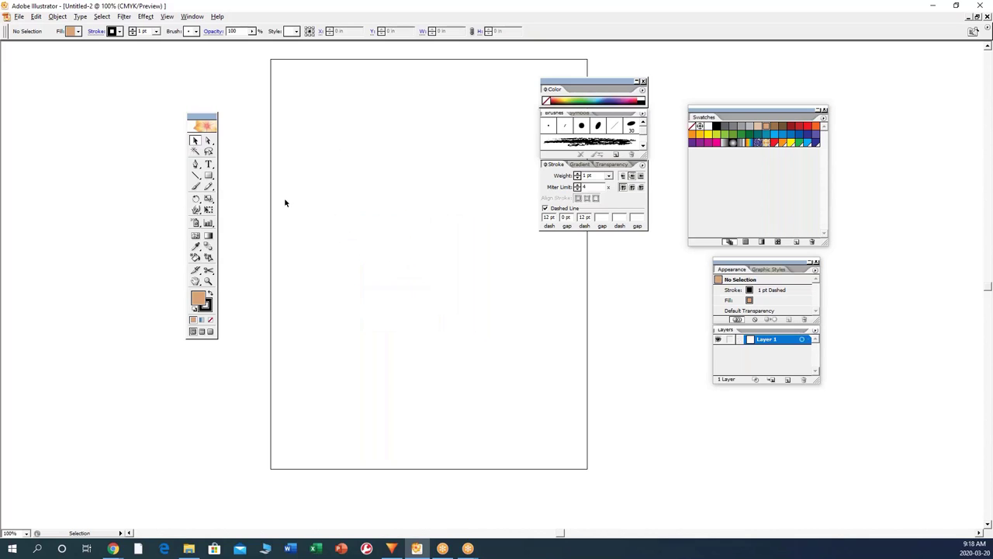
Step: Draw an upper-left rectangle and a larger one offset below-right, then select both
click(209, 176)
drag(305, 169, 410, 237)
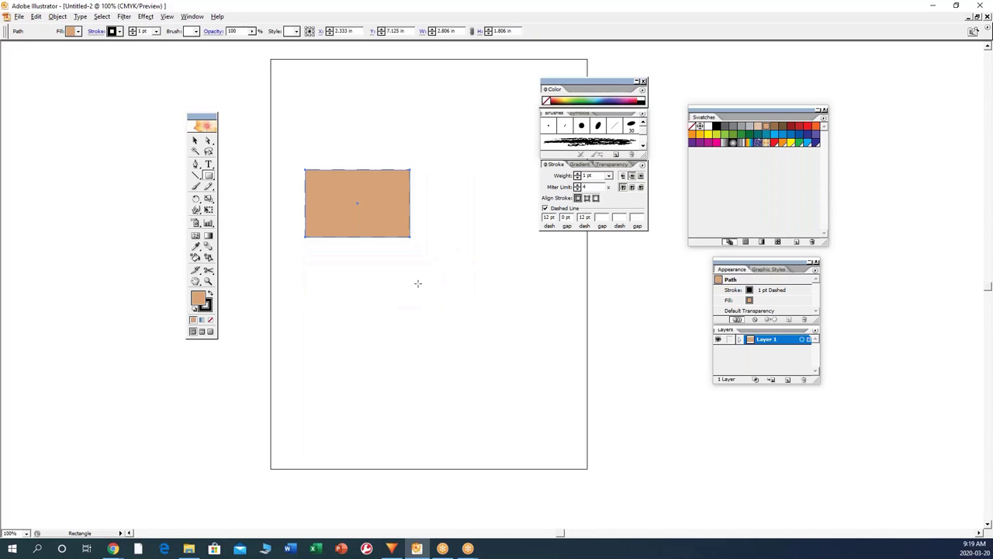
drag(400, 286, 463, 353)
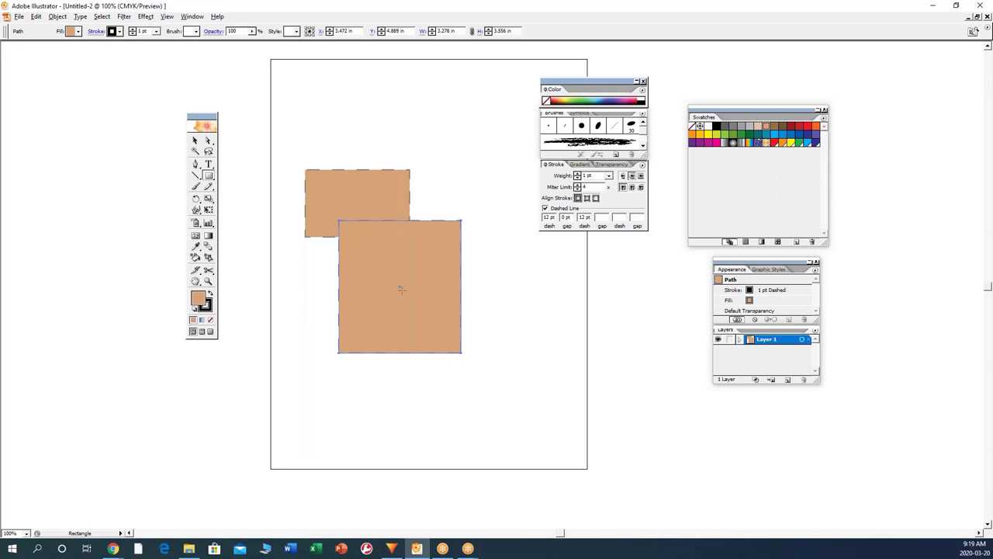
click(194, 140)
drag(458, 194, 297, 317)
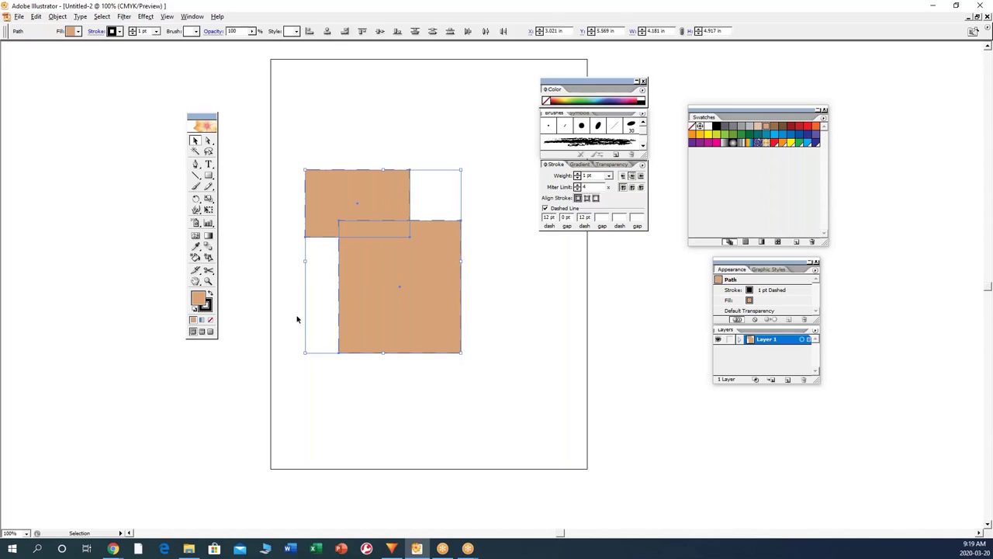
Step: Make both rectangles solid black with a 9 pt stroke
click(193, 311)
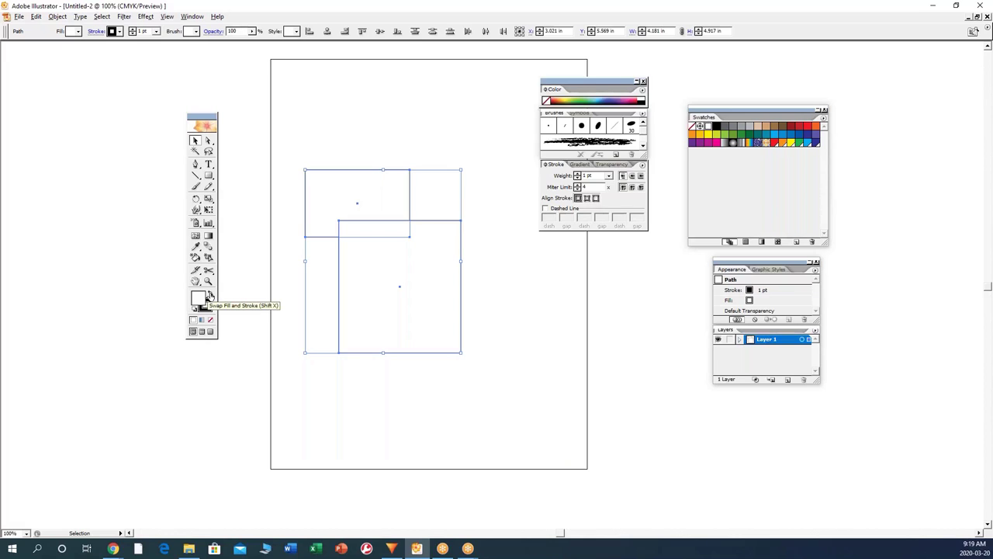
click(210, 295)
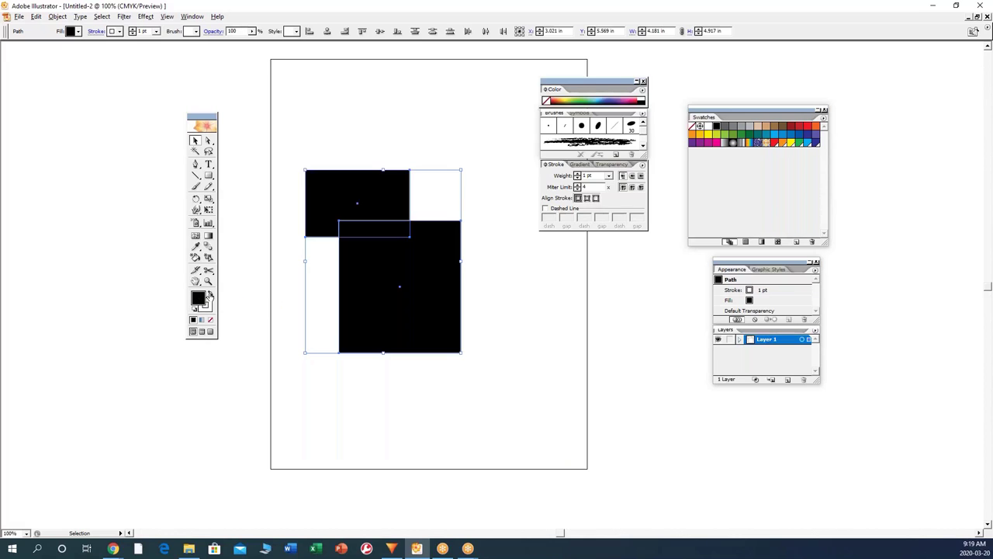
click(610, 177)
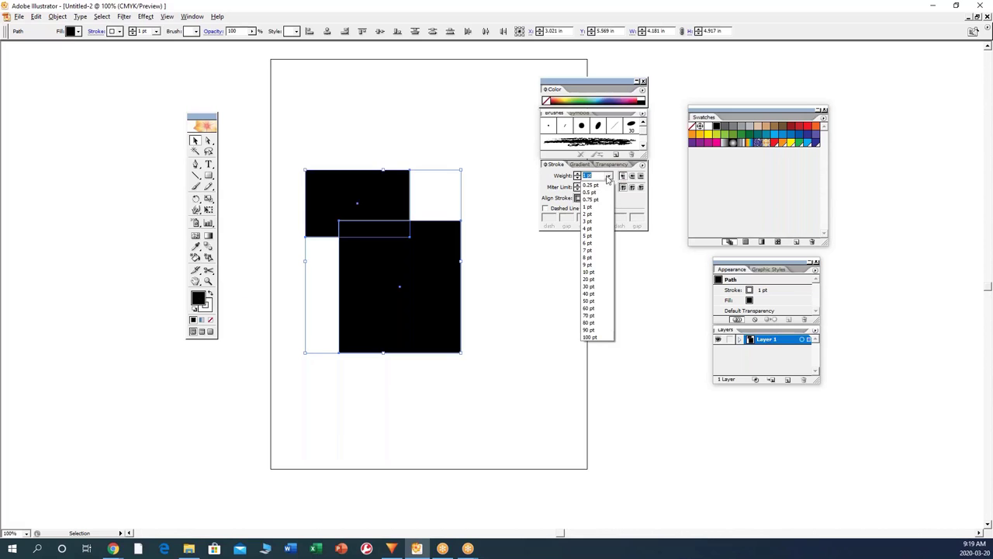
click(597, 269)
click(512, 310)
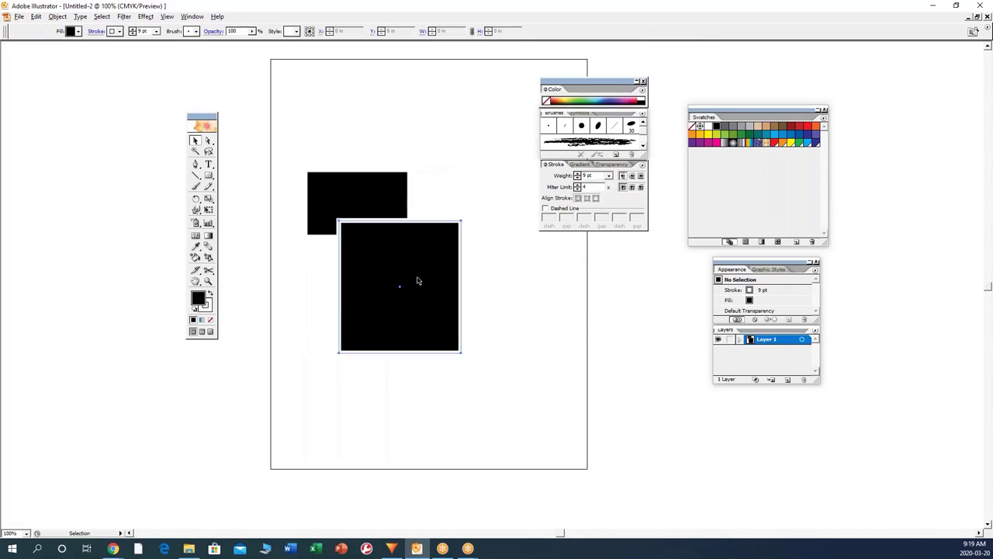
Step: Place the large rectangle over the small one's lower-right part and select both
drag(419, 282, 457, 238)
click(322, 200)
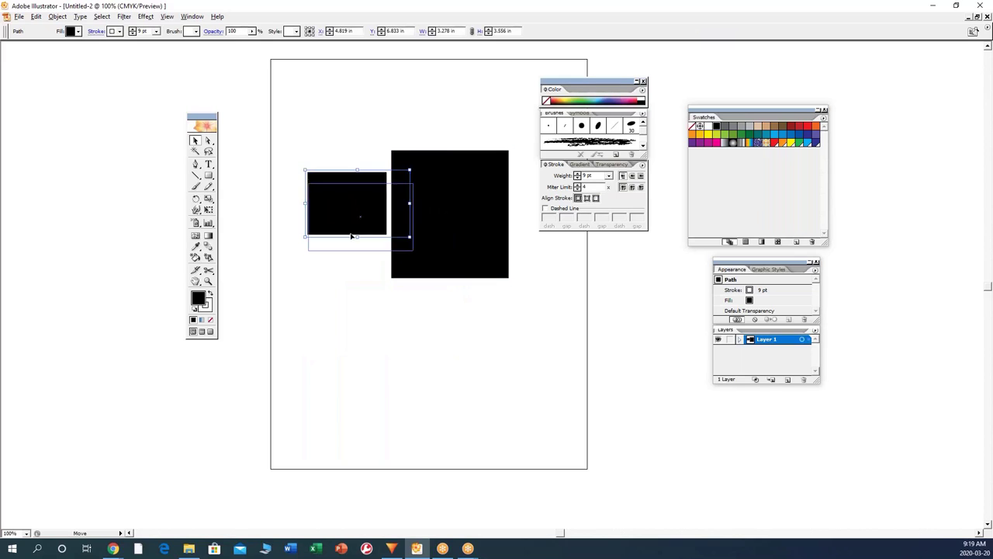
drag(322, 200, 326, 229)
click(503, 209)
drag(503, 210, 443, 278)
click(324, 167)
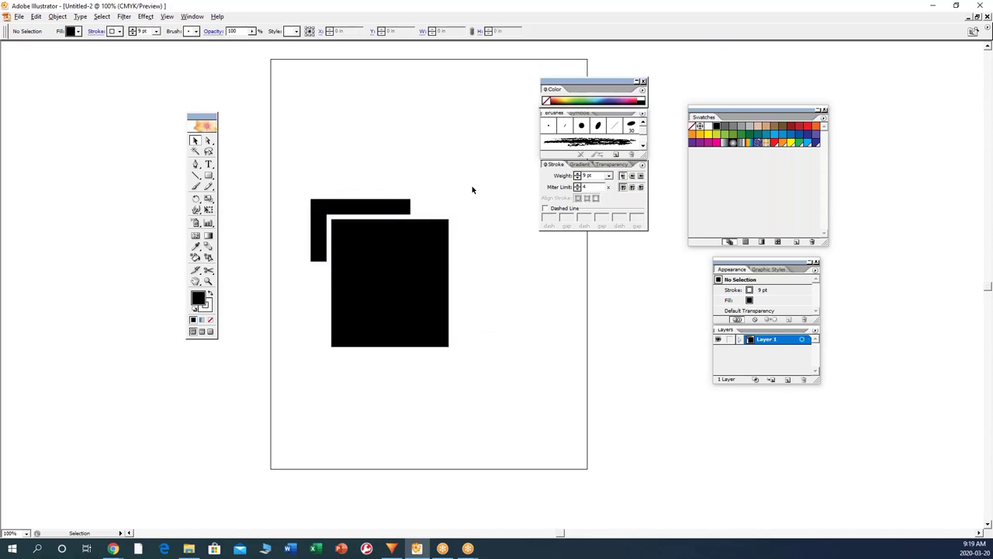
drag(471, 185, 298, 295)
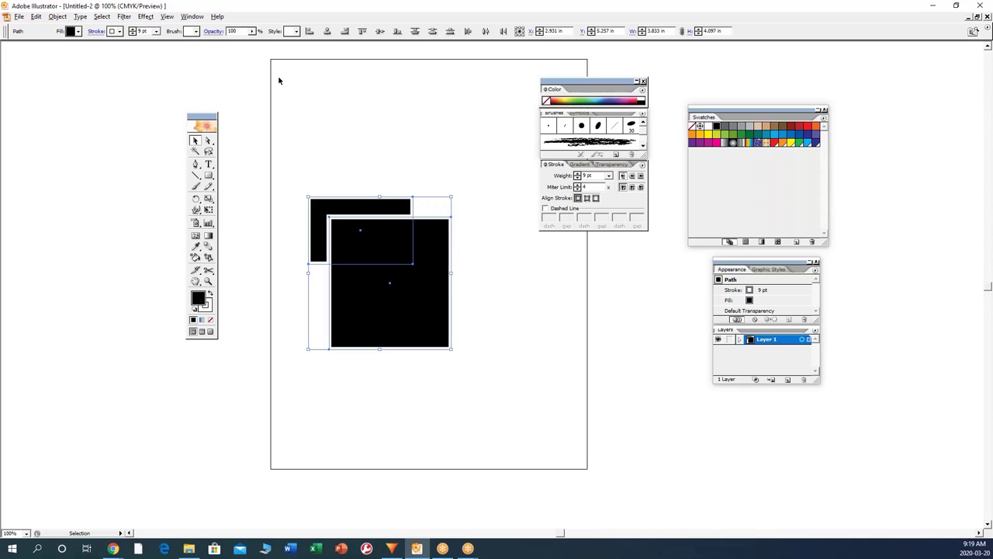
Step: In Outline view, drag the large rectangle's top segment down to about 3.278 × 3.069 in, then return to Preview
click(192, 16)
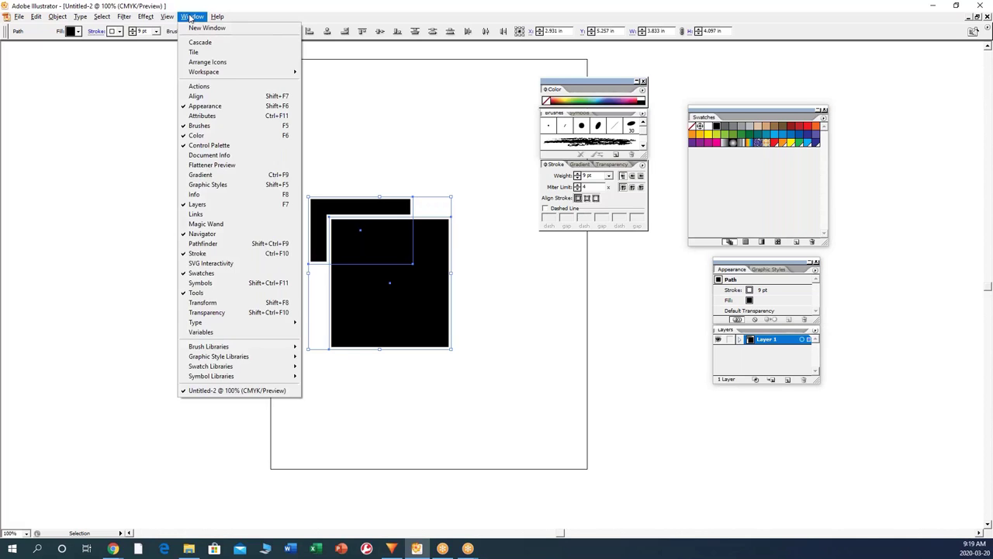
mouse_move(167, 16)
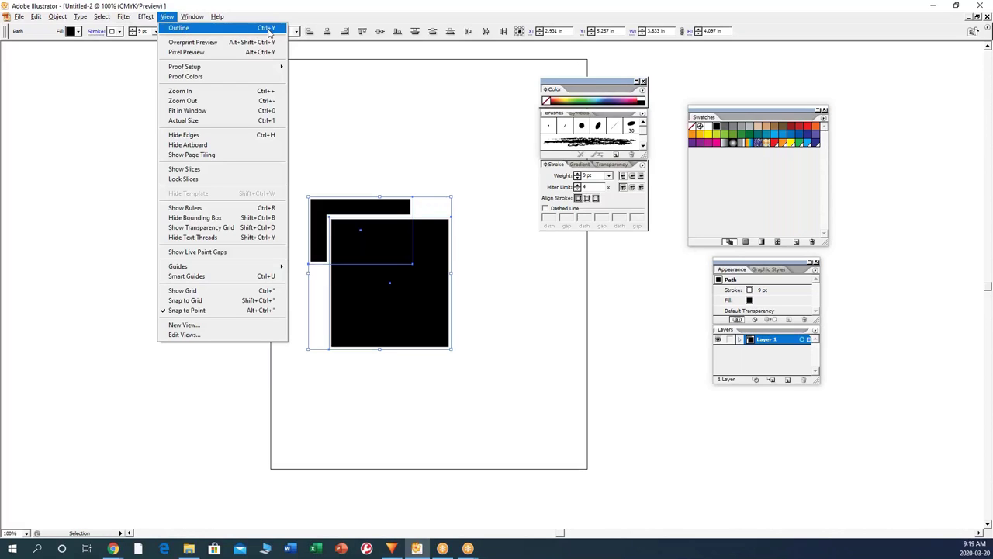
click(179, 29)
click(396, 130)
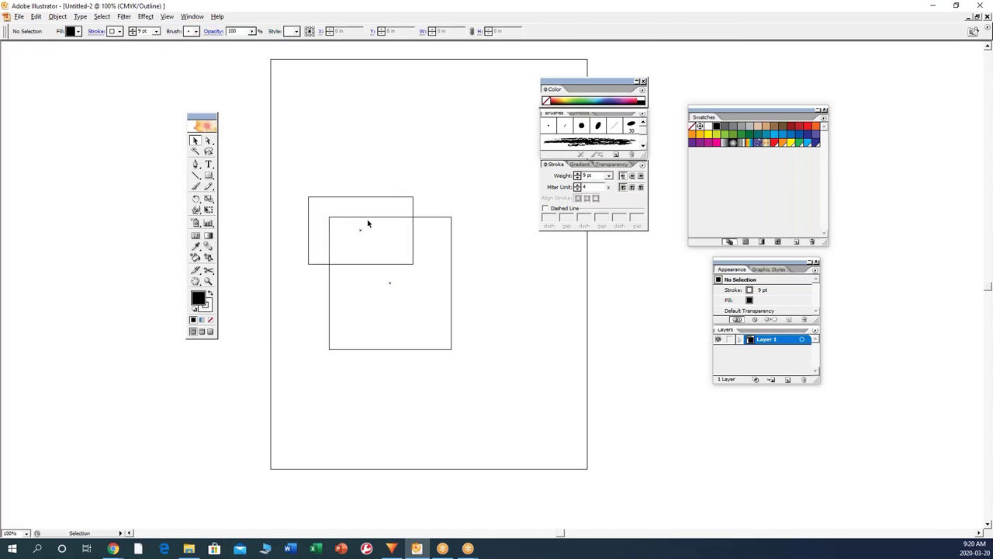
click(209, 140)
mouse_move(350, 219)
mouse_down()
mouse_move(353, 168)
mouse_move(355, 238)
mouse_up()
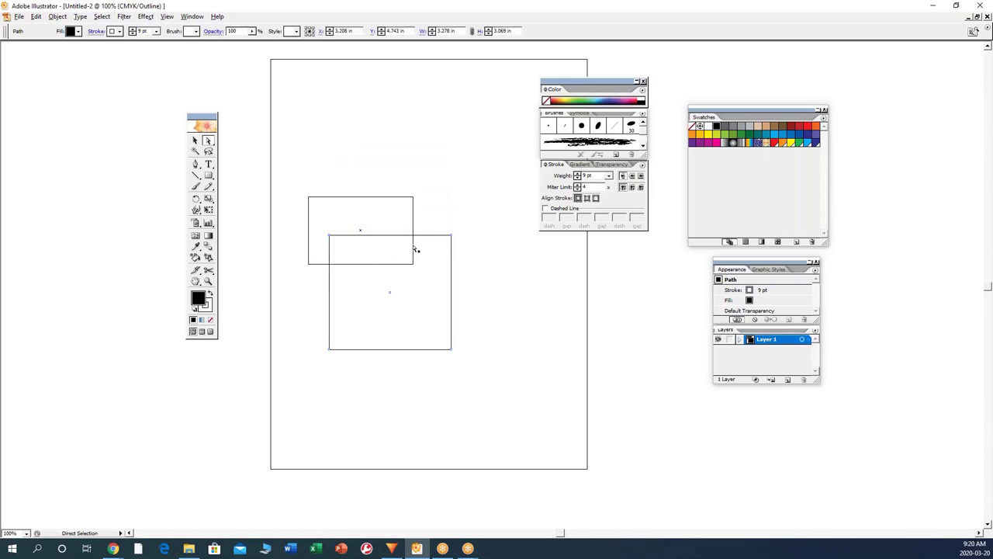
key(v)
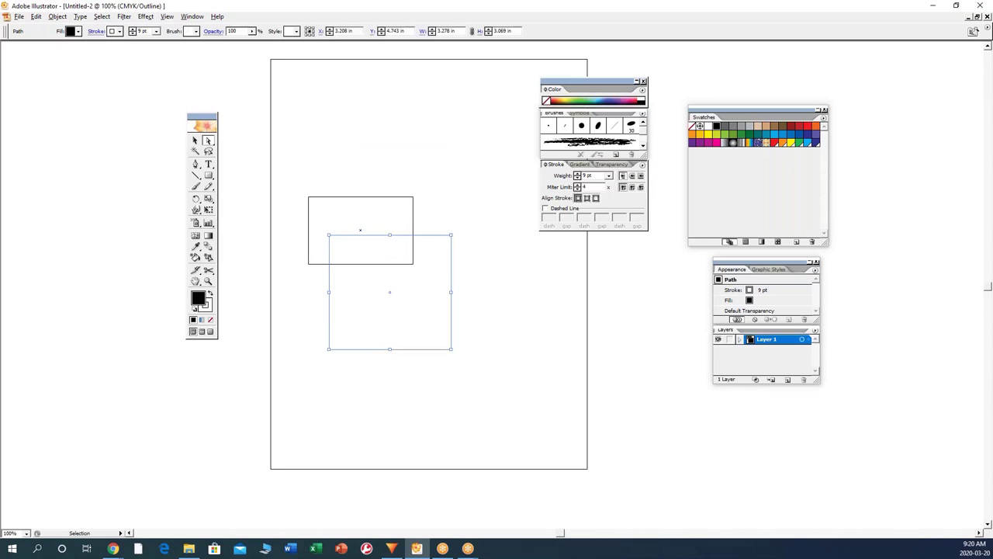
key(ctrl+y)
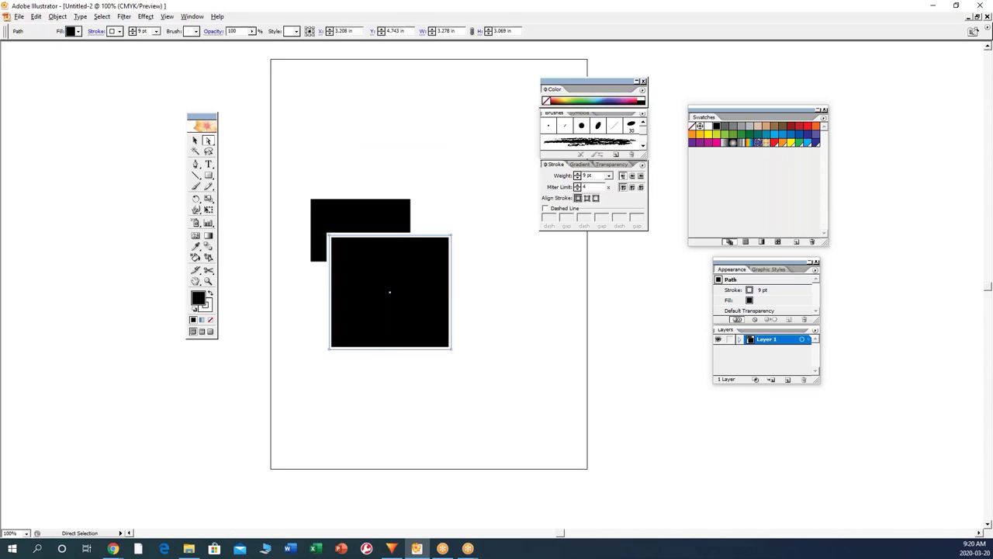
Step: Drag the large black square up and right onto the small rectangle's upper-right corner
click(488, 206)
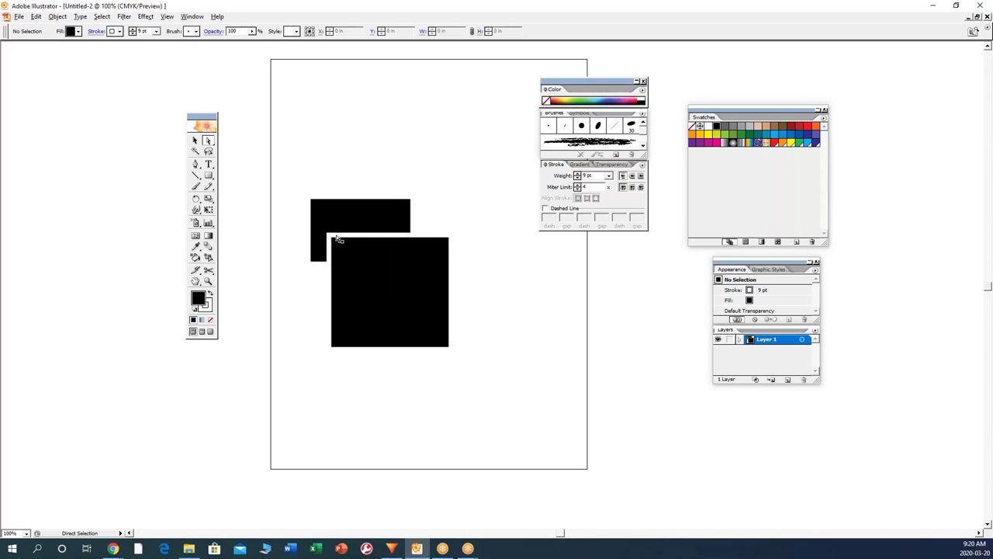
click(381, 238)
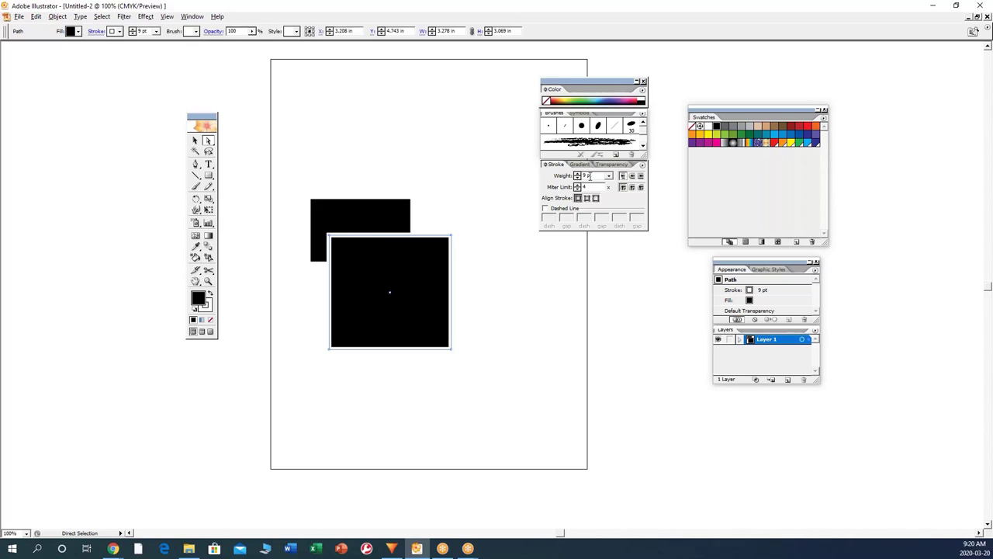
drag(407, 276, 431, 179)
mouse_move(430, 180)
mouse_down()
mouse_move(415, 166)
mouse_move(431, 183)
mouse_up()
click(453, 292)
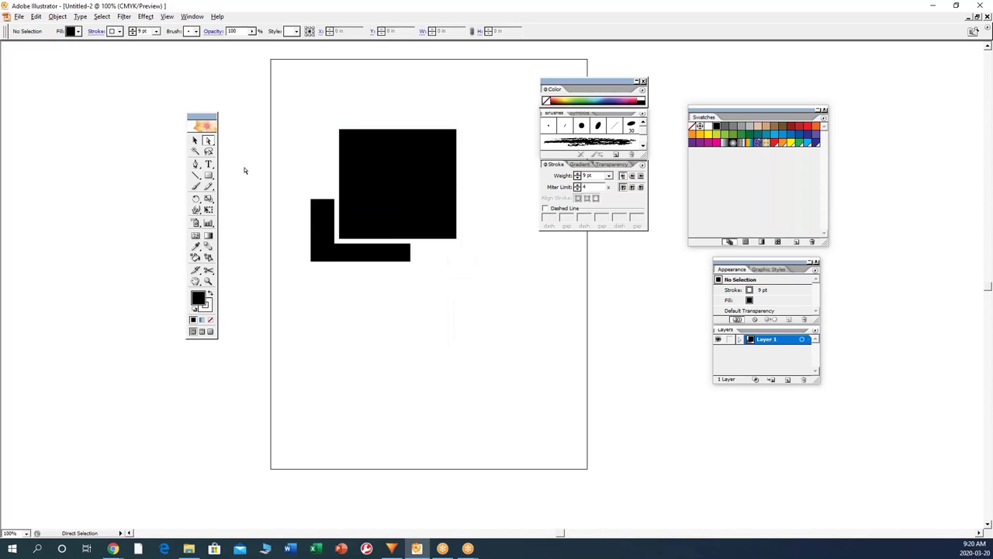
click(196, 142)
click(406, 201)
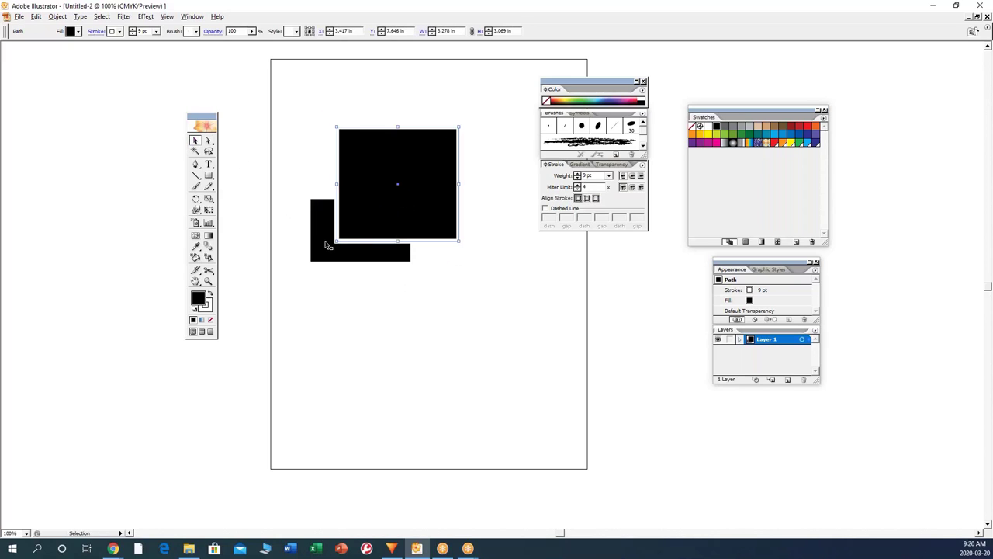
drag(405, 207, 416, 210)
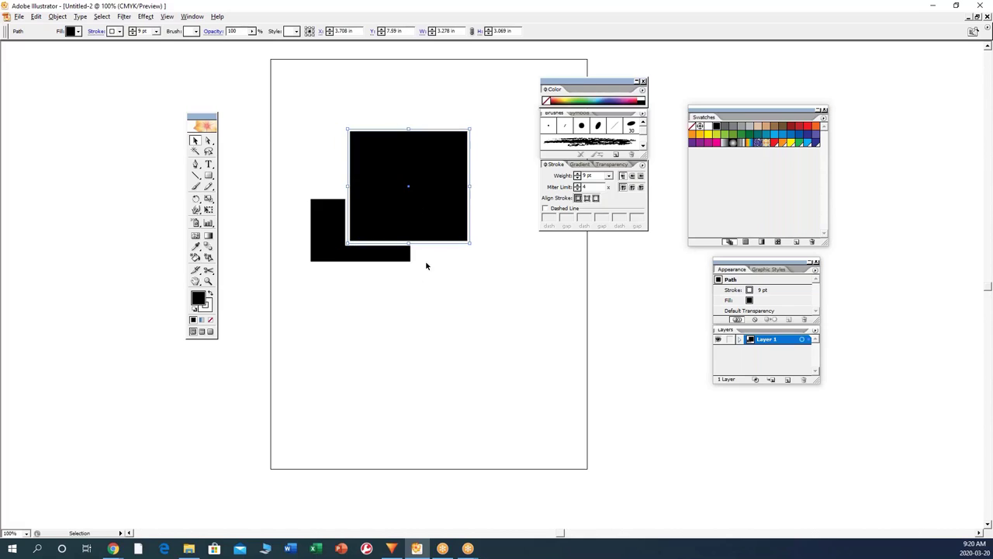
right_click(399, 207)
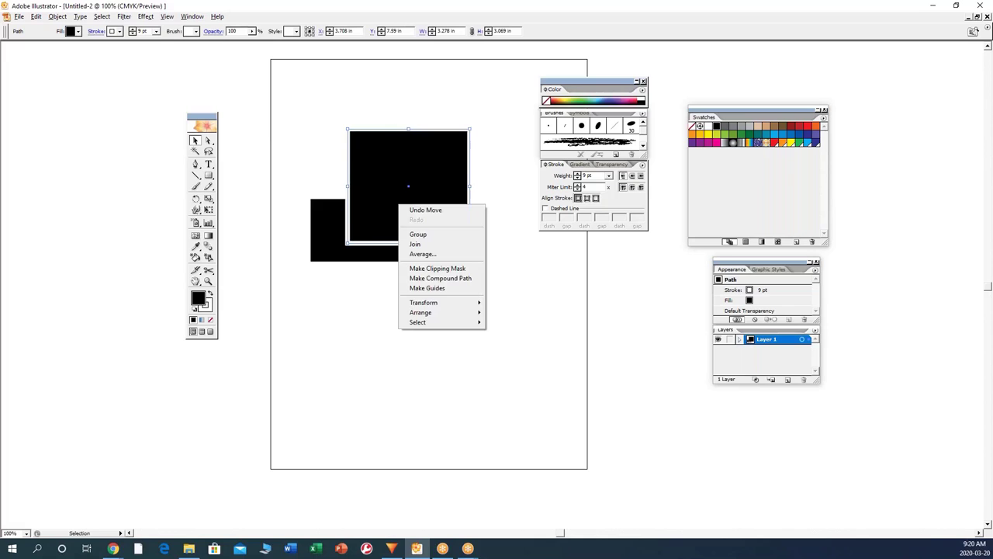
mouse_move(436, 306)
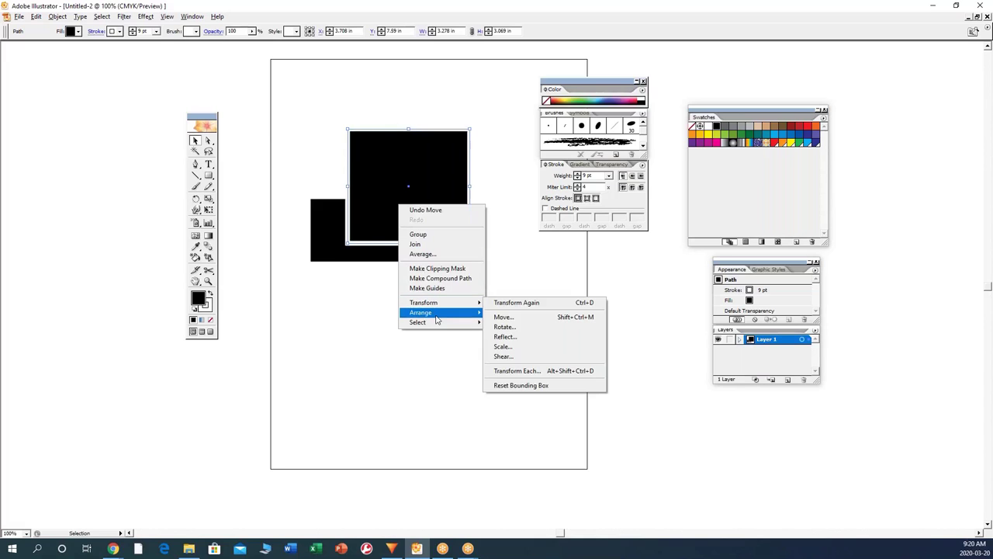
click(523, 344)
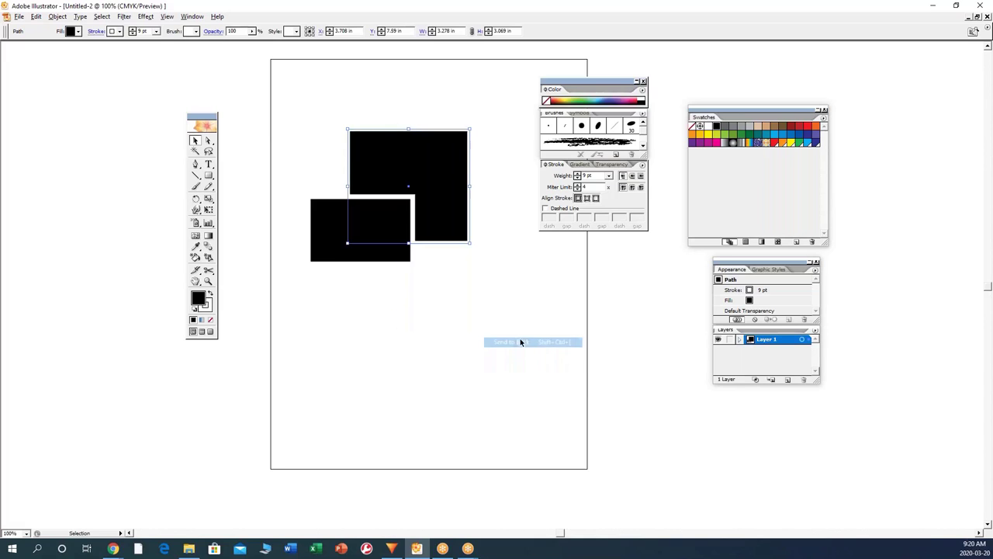
right_click(428, 215)
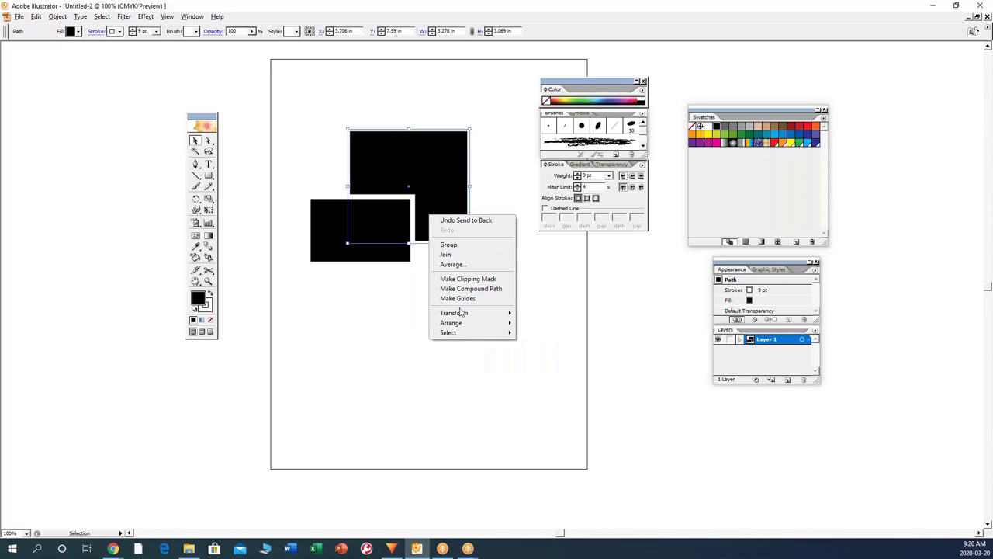
mouse_move(471, 324)
click(553, 332)
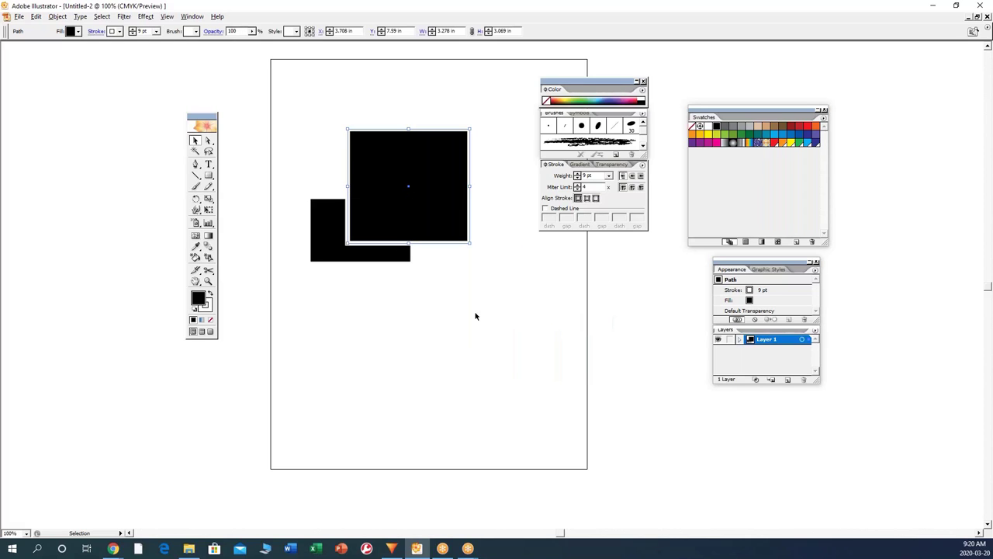
click(392, 300)
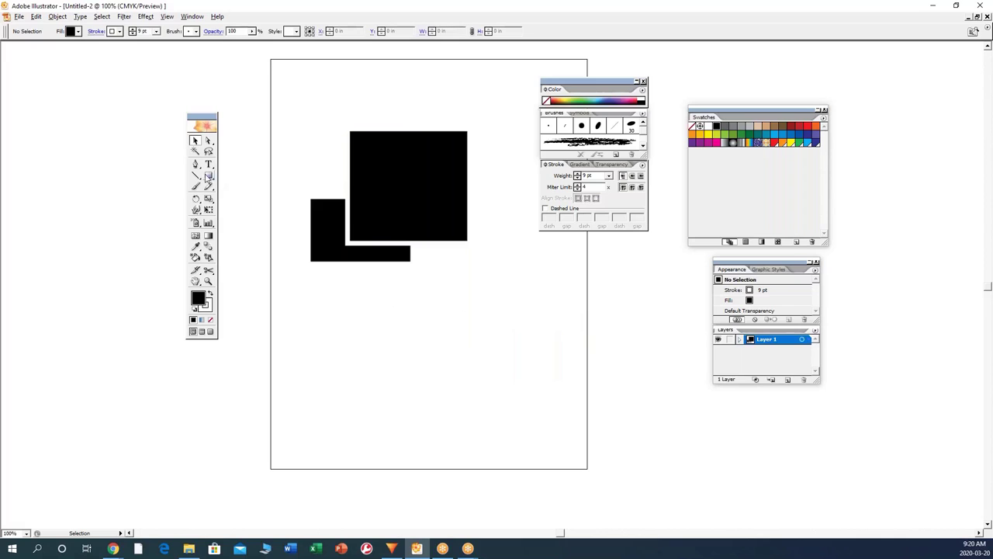
click(207, 176)
Step: Draw a 1.75 in circle straddling the square's right edge and fill it magenta
drag(208, 176, 246, 180)
drag(422, 155, 455, 192)
click(194, 140)
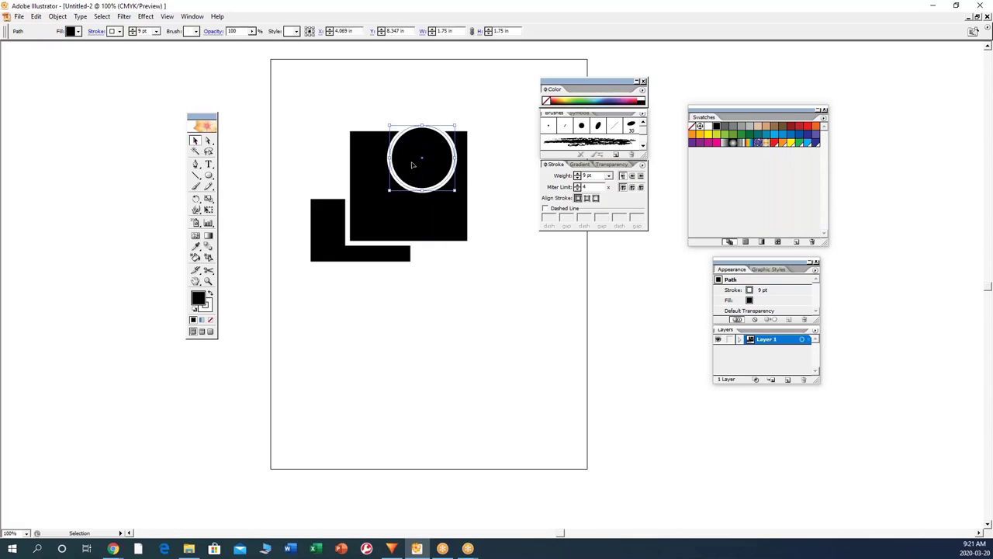
drag(421, 161, 478, 178)
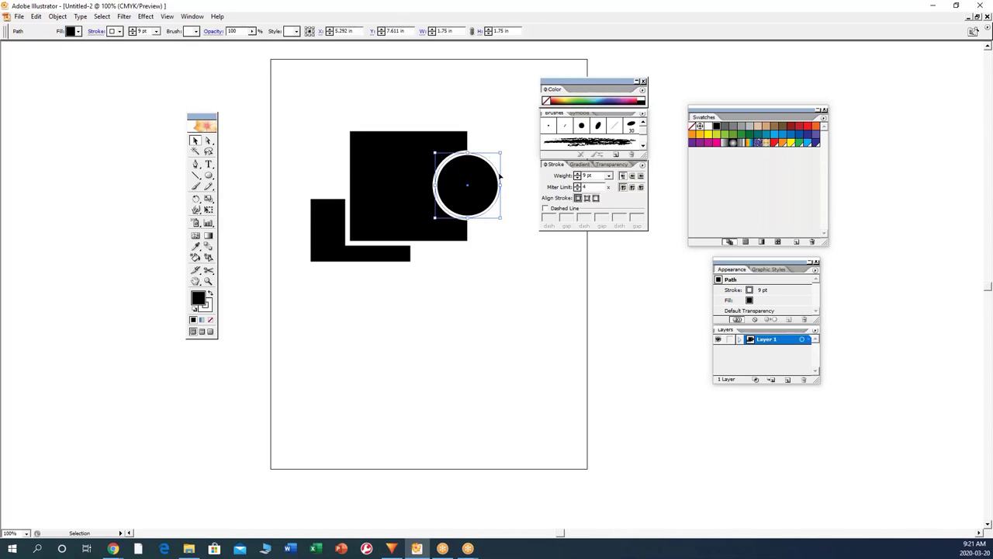
click(715, 143)
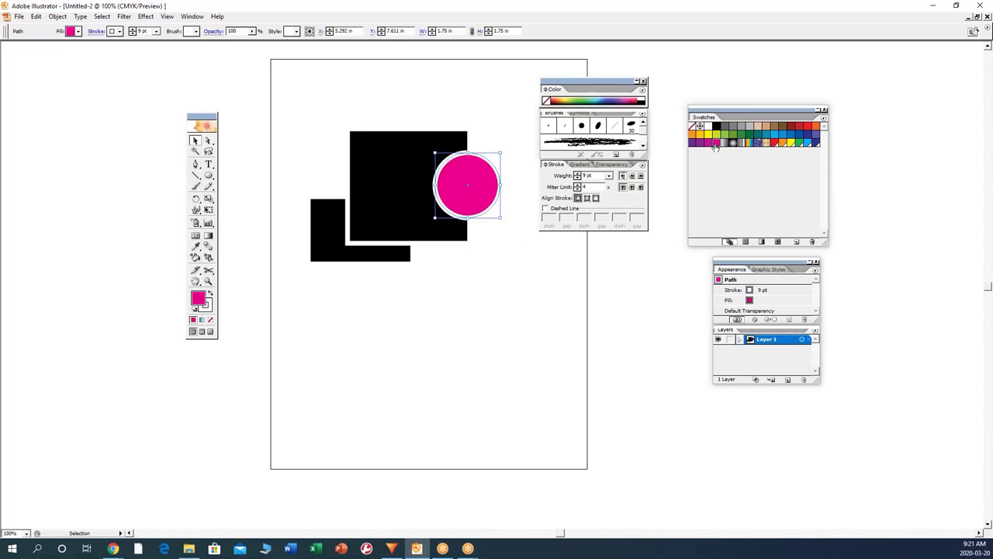
click(514, 313)
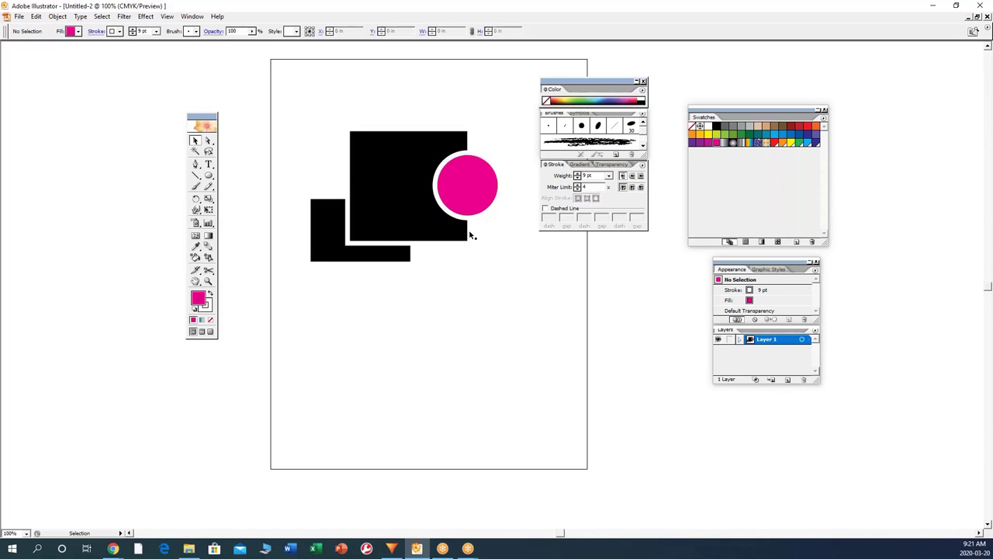
click(192, 17)
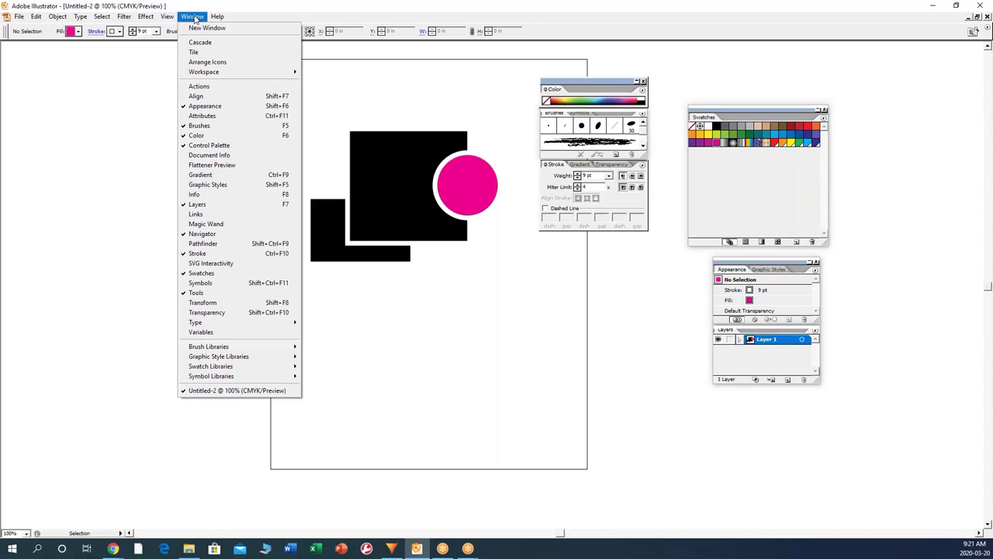
Step: Open the Pathfinder panel from the Window menu and dock it beneath the Stroke panel
click(241, 244)
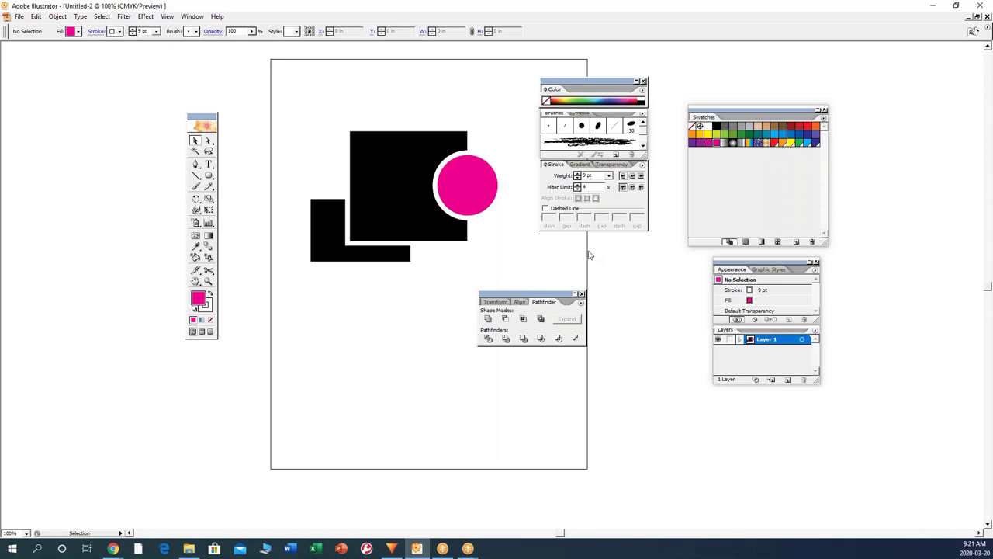
mouse_move(517, 297)
mouse_down()
mouse_move(591, 254)
mouse_move(560, 242)
mouse_up()
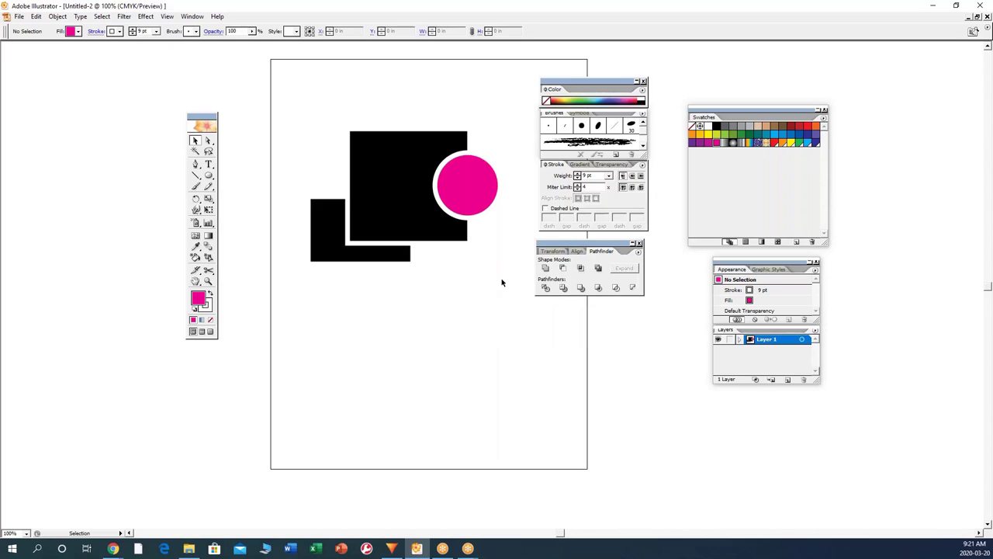
click(468, 188)
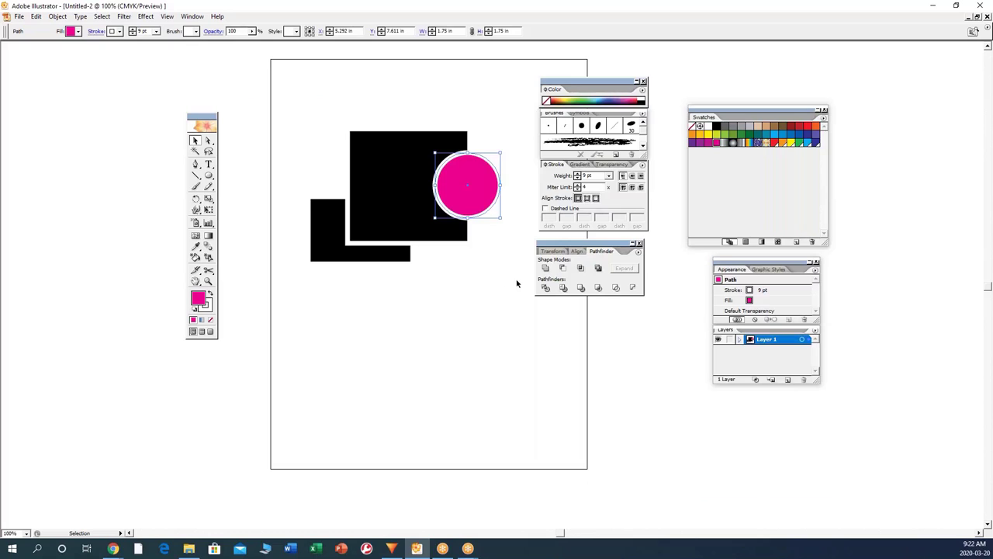
click(495, 273)
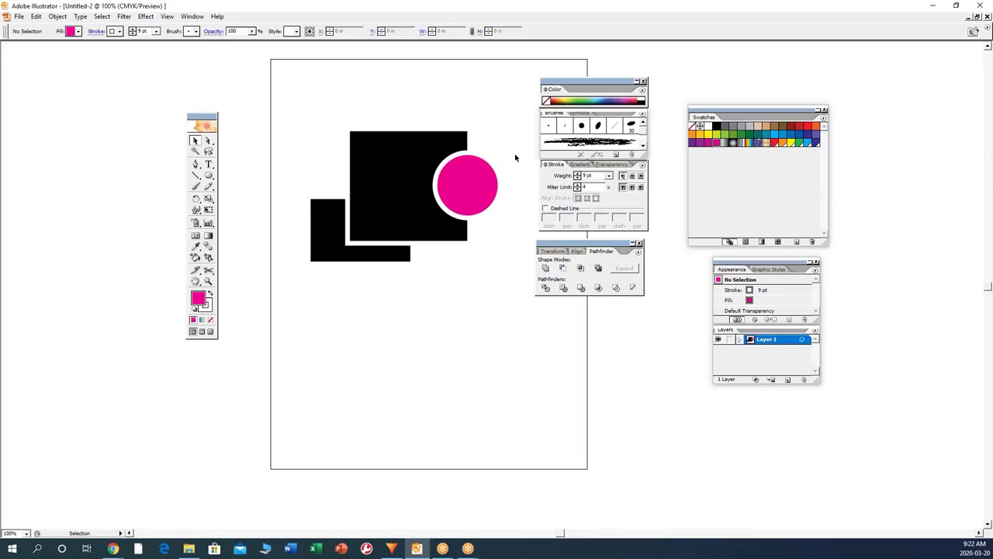
Step: Merge the two black rectangles with Pathfinder Add to shape area
drag(516, 154, 399, 203)
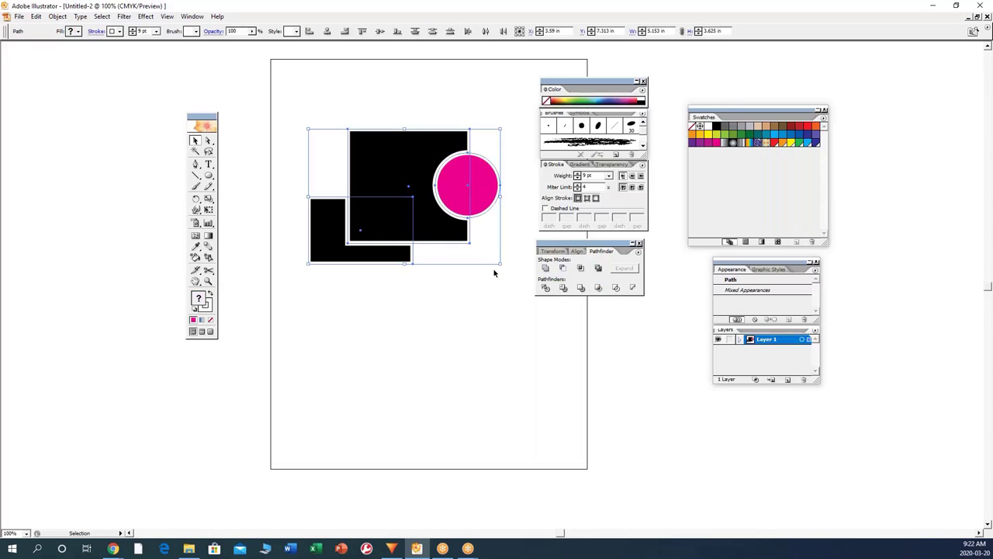
drag(505, 88, 299, 318)
click(558, 353)
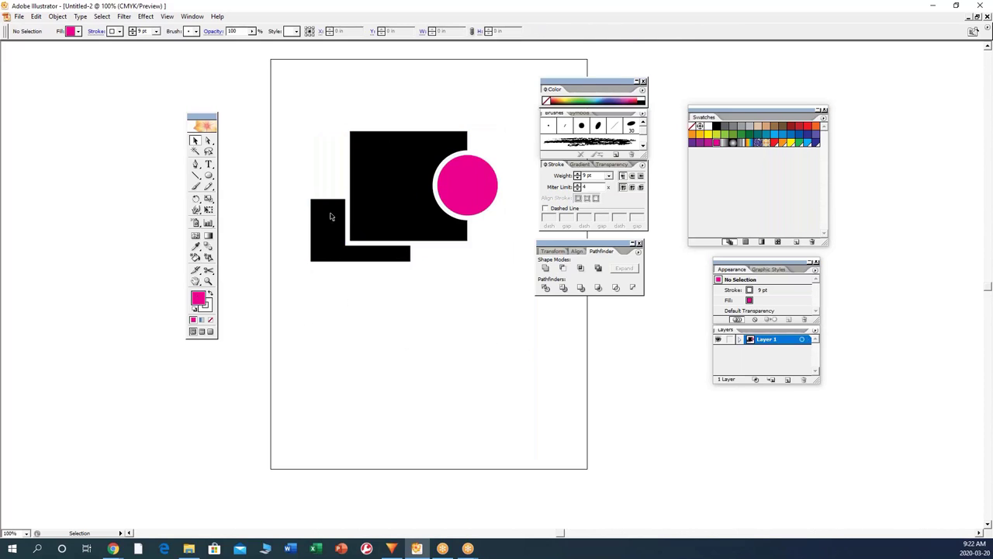
drag(559, 353, 332, 218)
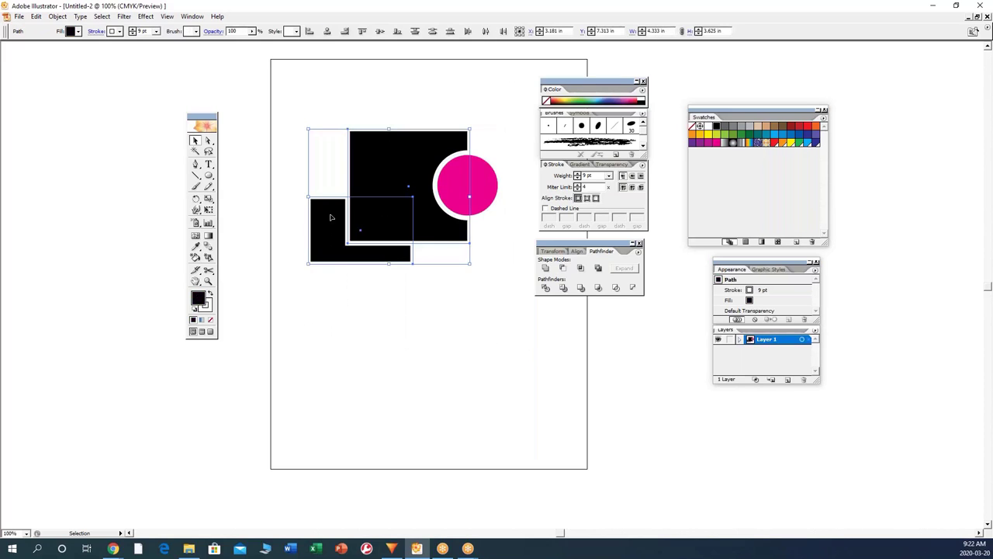
click(545, 268)
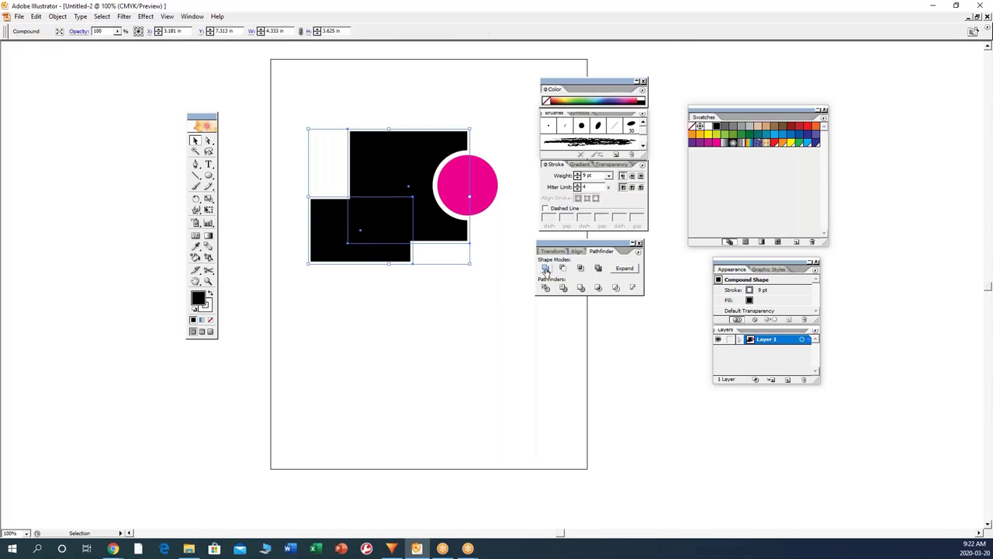
click(408, 323)
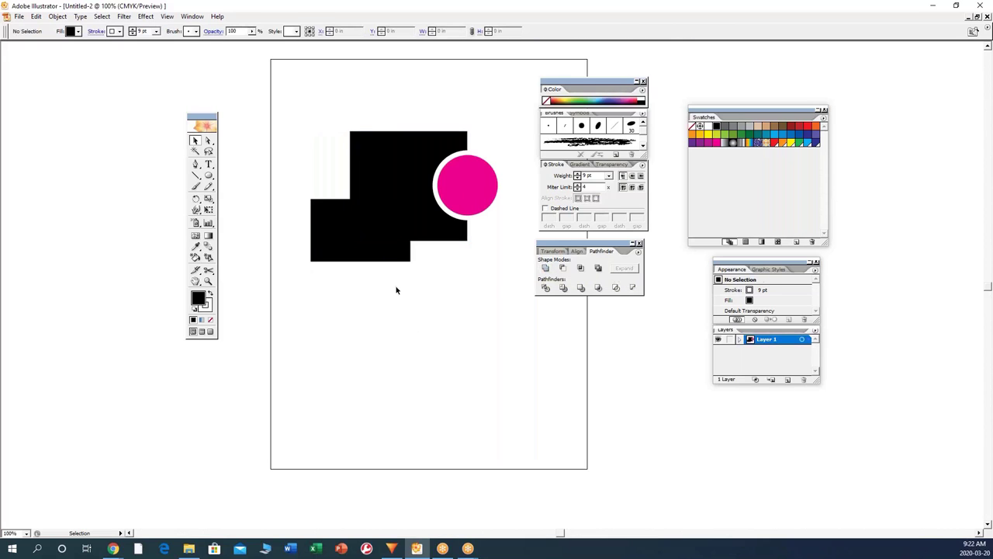
click(360, 223)
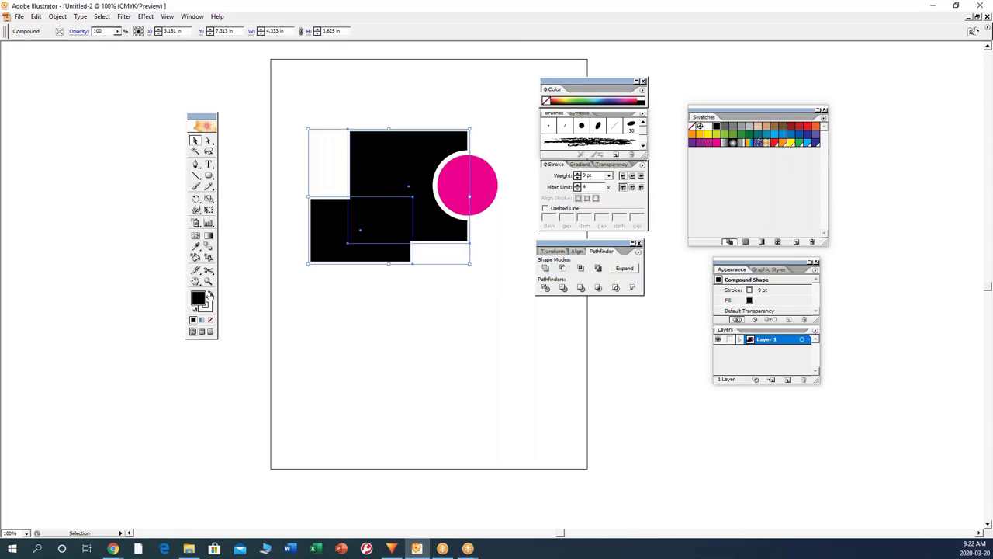
Step: Give the merged shape a white fill and black outline, then expand it into one path
click(209, 294)
click(410, 324)
click(373, 250)
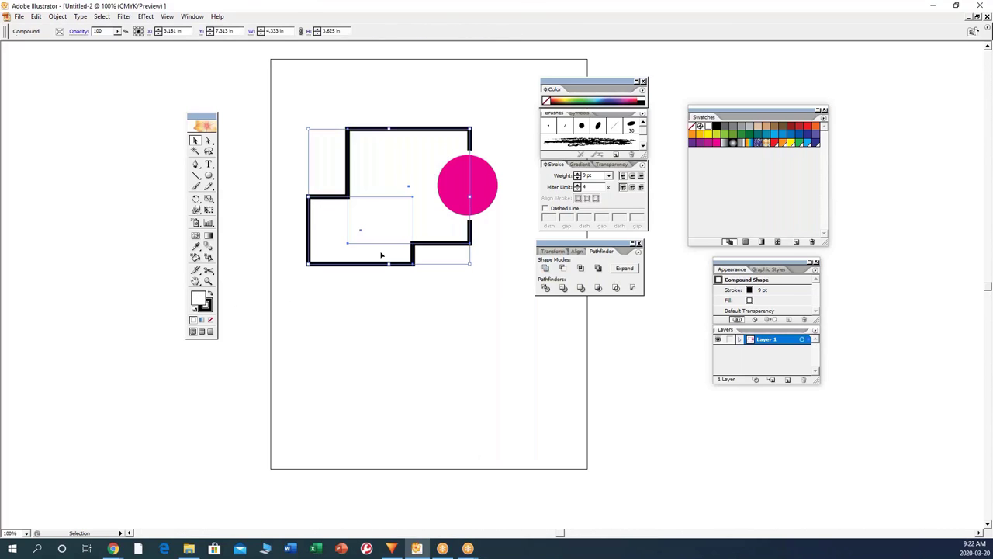
click(625, 268)
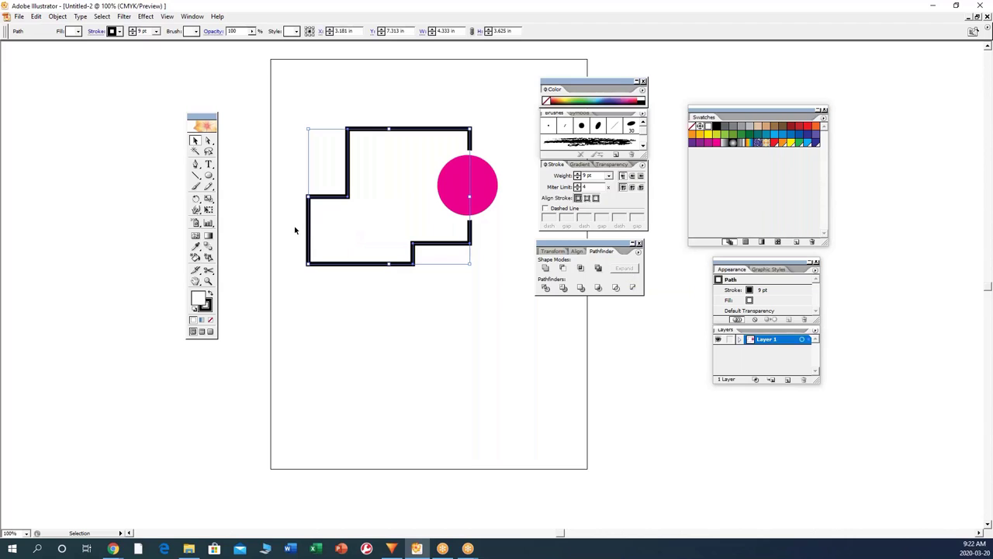
click(208, 140)
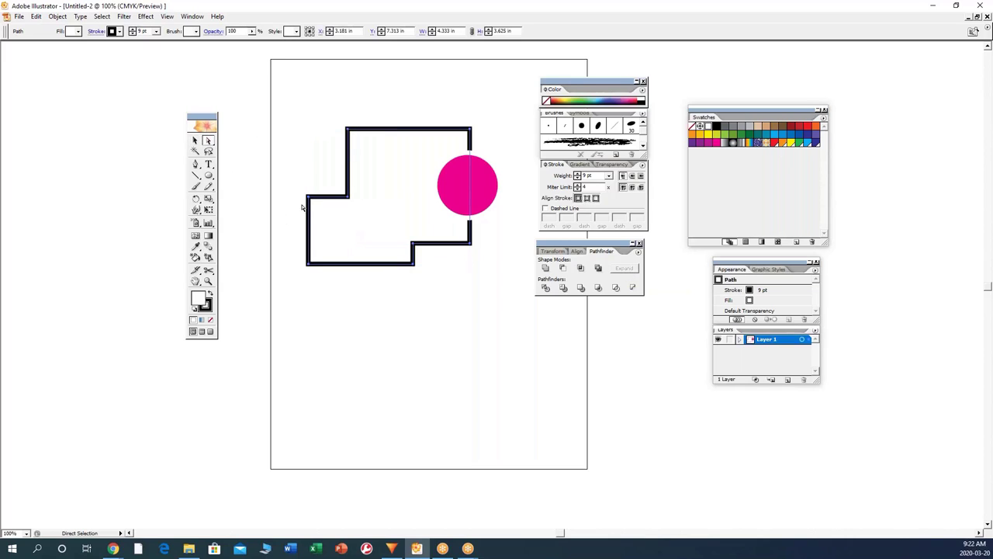
click(322, 167)
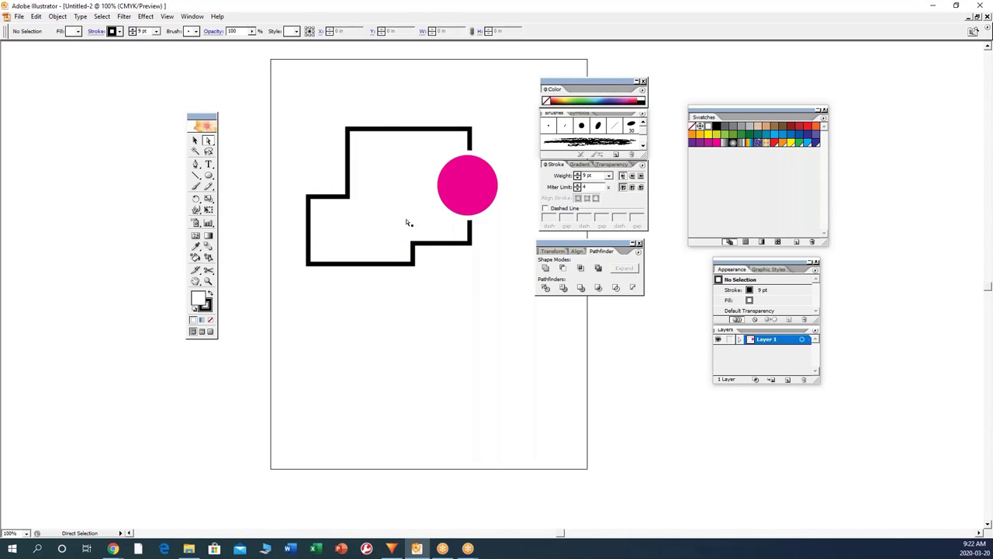
click(195, 140)
Step: Enlarge the circle to about 3.5 in over the shape with white fill and 0.75 pt black stroke
drag(465, 185, 465, 282)
drag(339, 170, 321, 152)
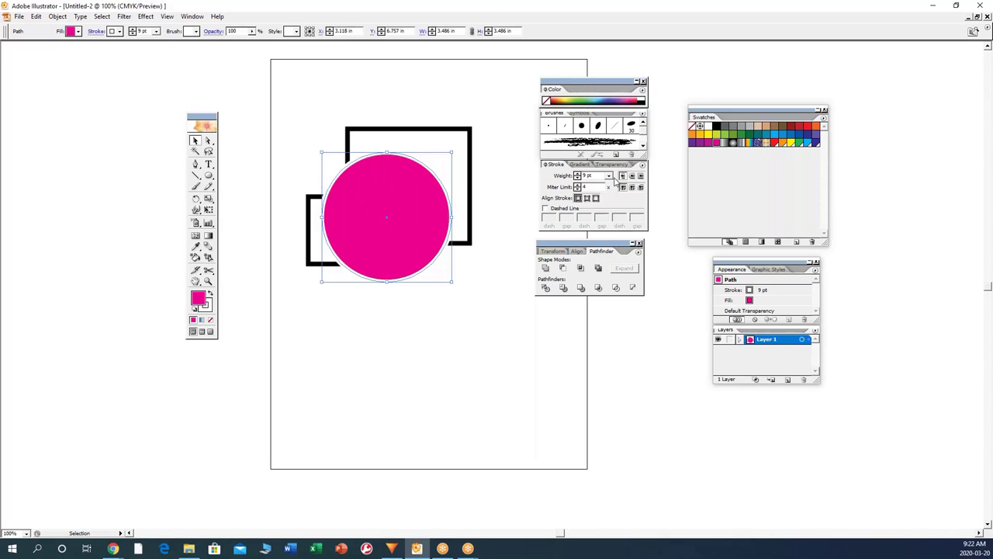
click(609, 176)
click(598, 201)
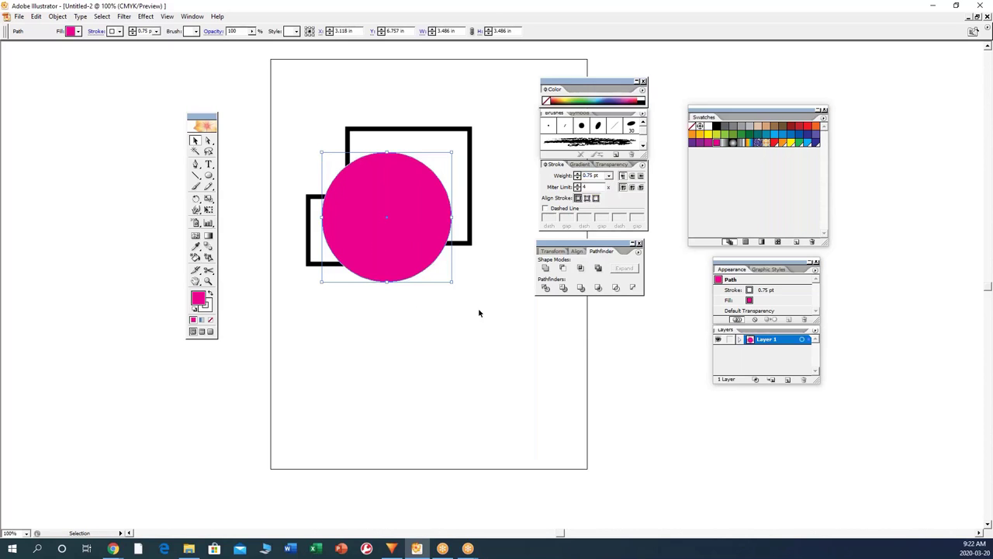
click(468, 270)
click(193, 309)
click(384, 326)
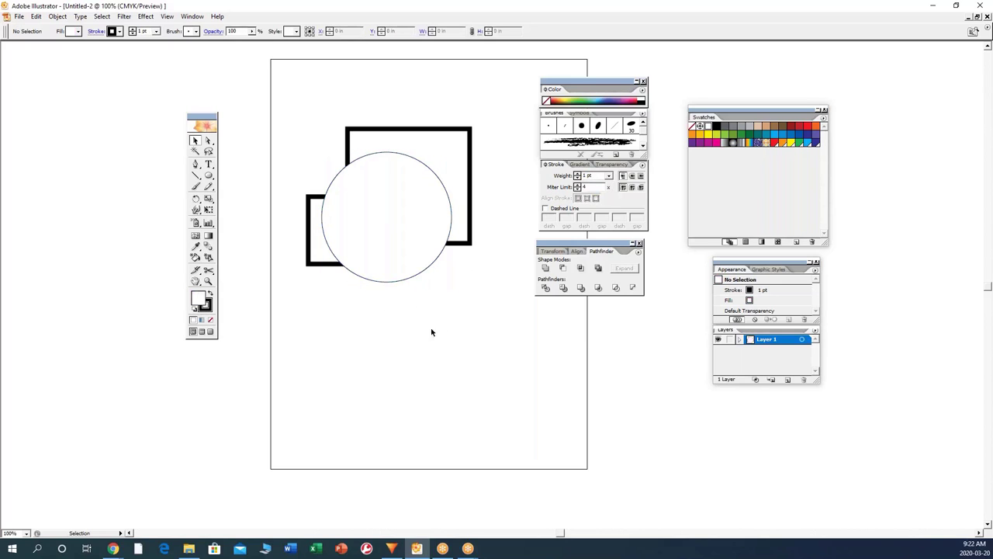
drag(501, 104, 279, 311)
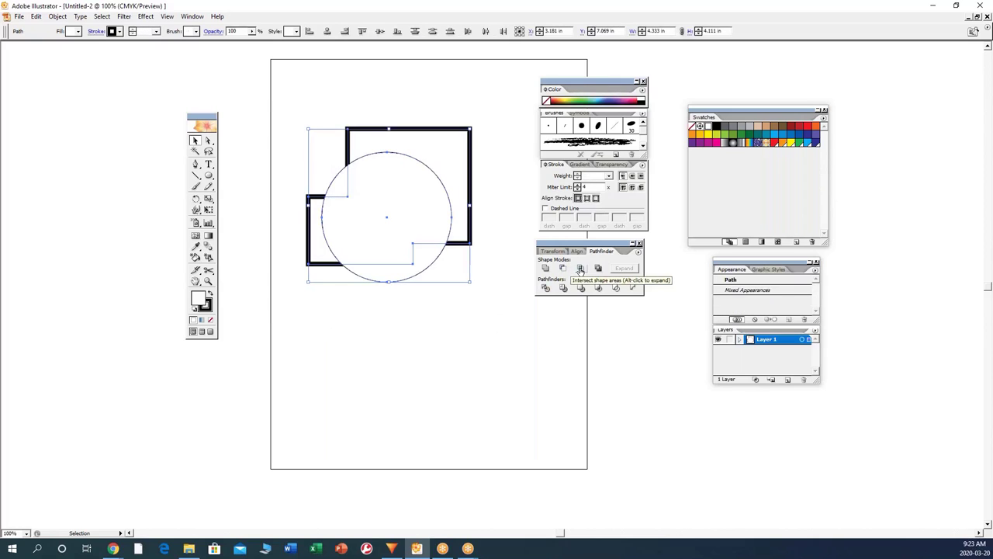
Step: Split the circle and outlined shape with Pathfinder Divide and nudge the resulting group
click(545, 289)
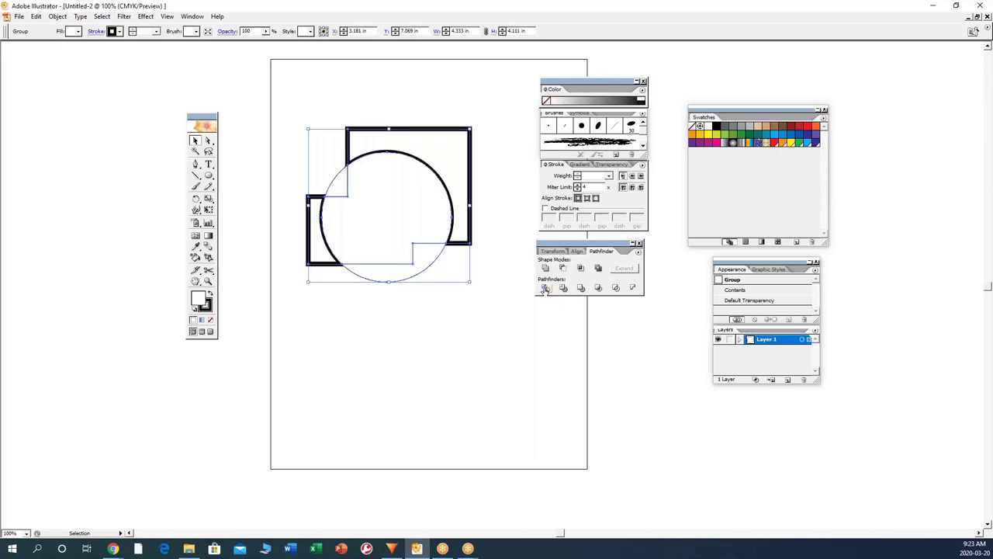
click(416, 342)
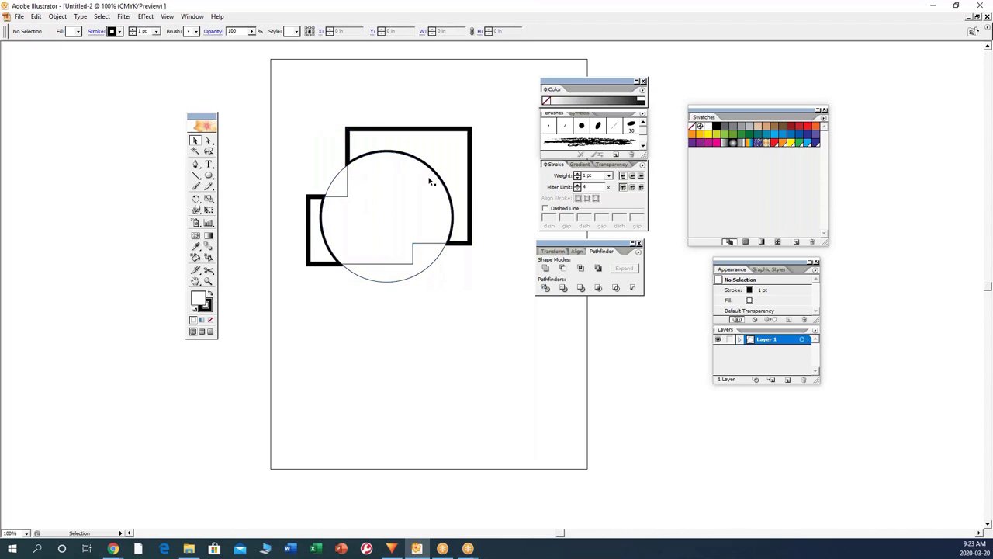
click(415, 242)
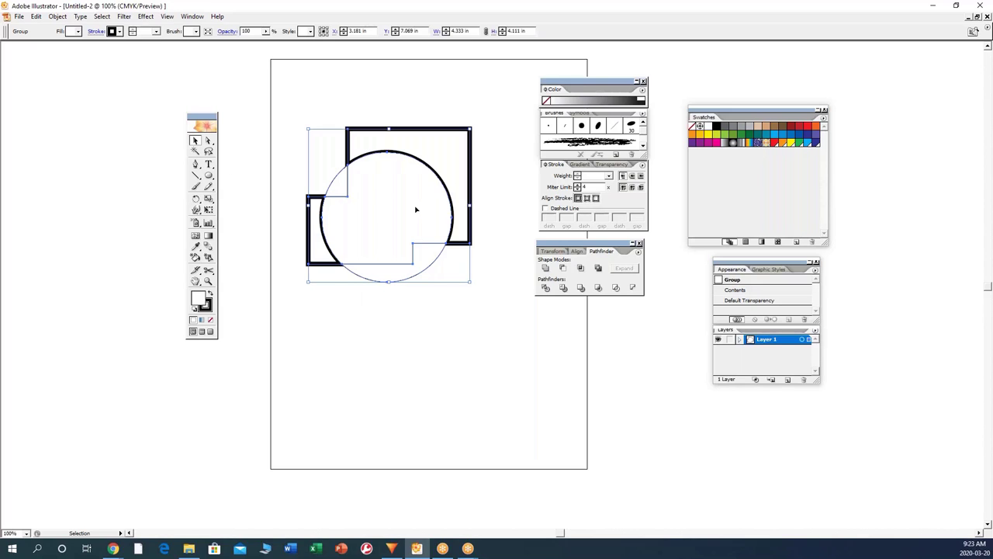
mouse_move(416, 209)
mouse_down()
mouse_move(410, 259)
mouse_move(374, 189)
mouse_move(410, 206)
mouse_up()
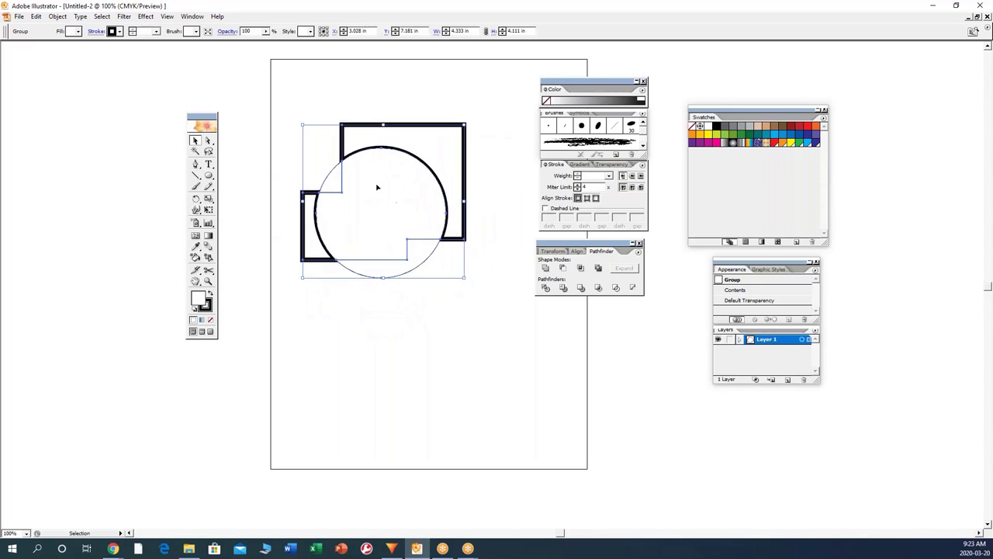
click(35, 17)
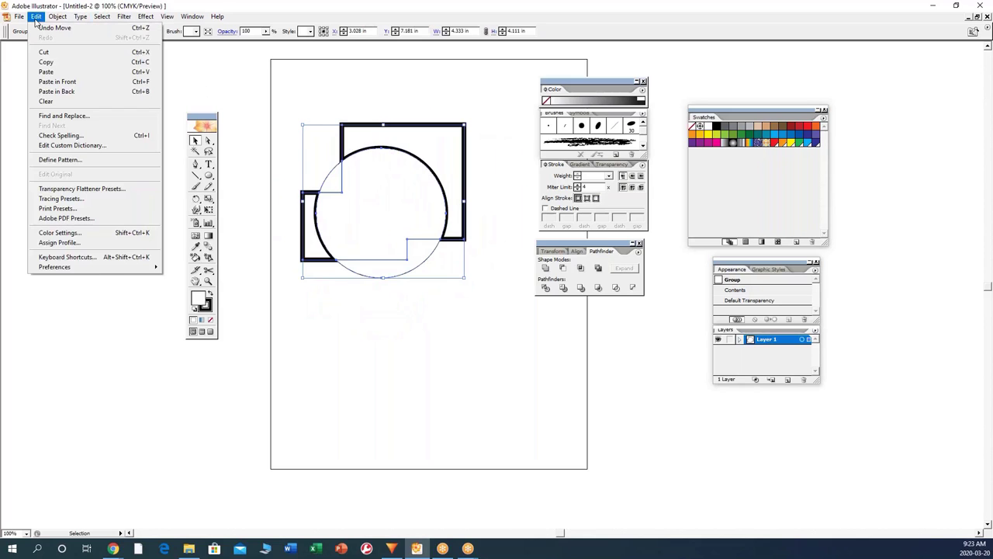
mouse_move(58, 18)
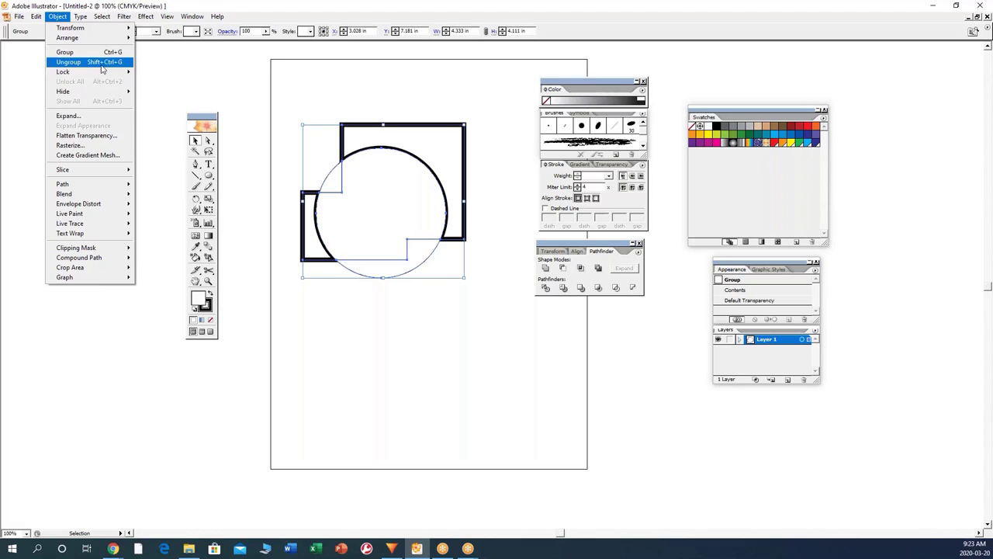
Step: Select the pieces inside the divided group and spread them apart across the artboard
click(354, 82)
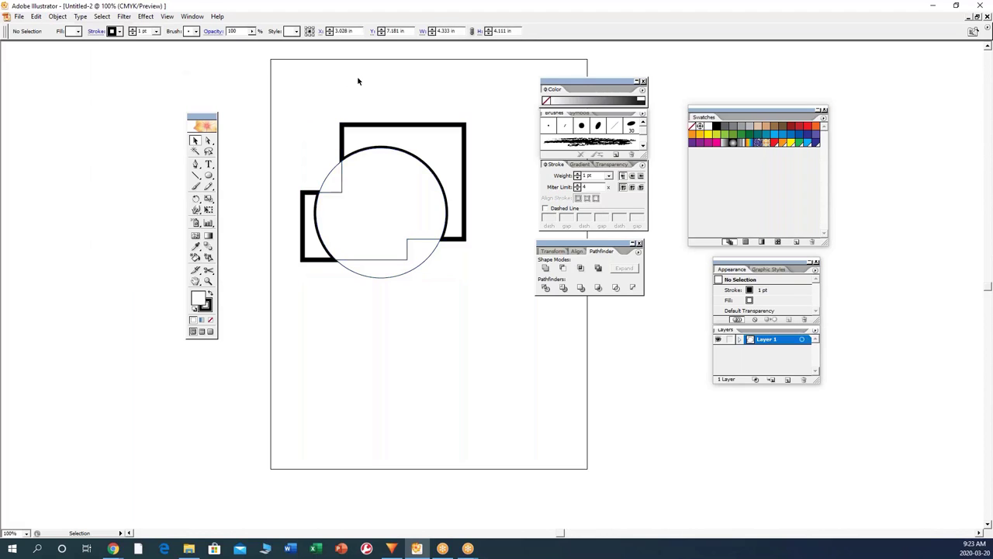
key(ctrl)
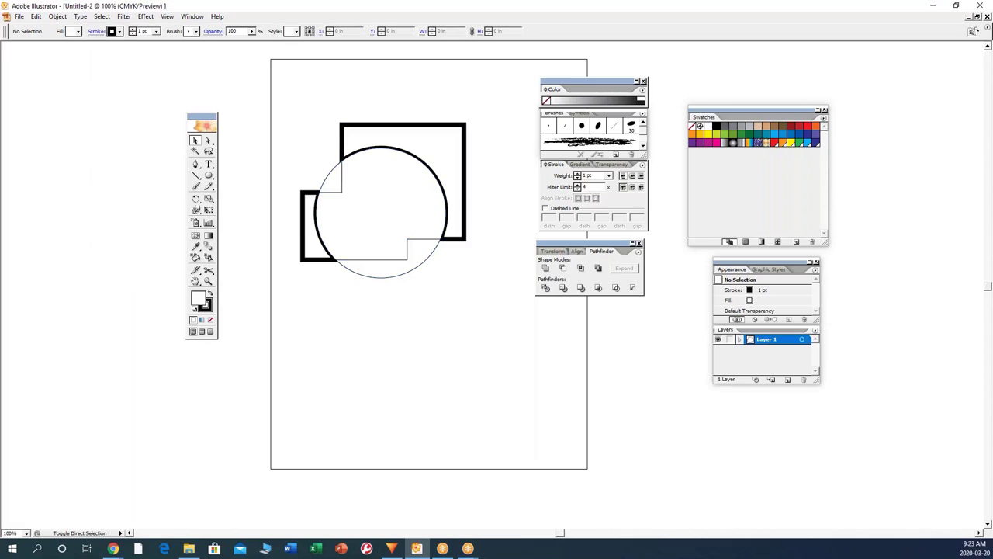
ctrl+click(401, 164)
key(ctrl+a)
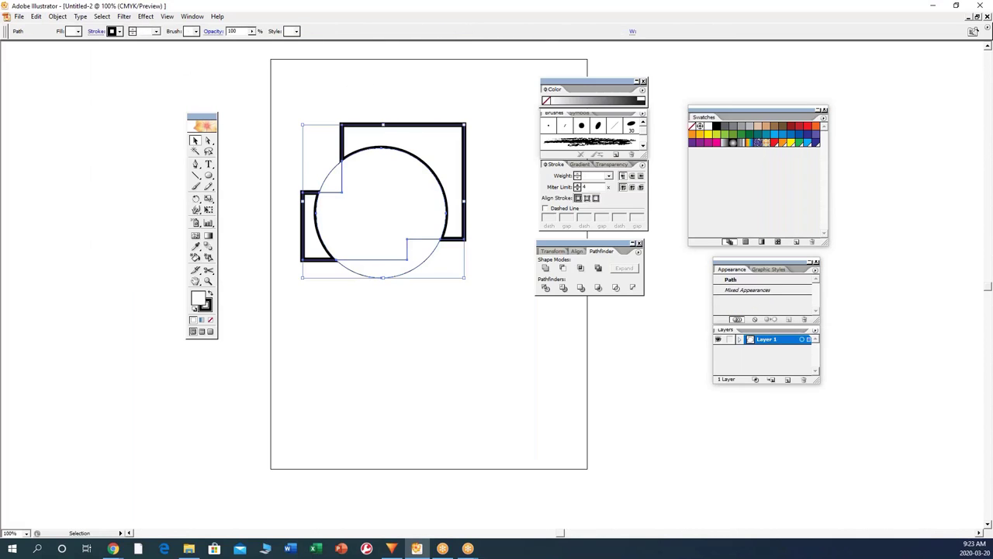
click(353, 172)
drag(376, 136, 435, 98)
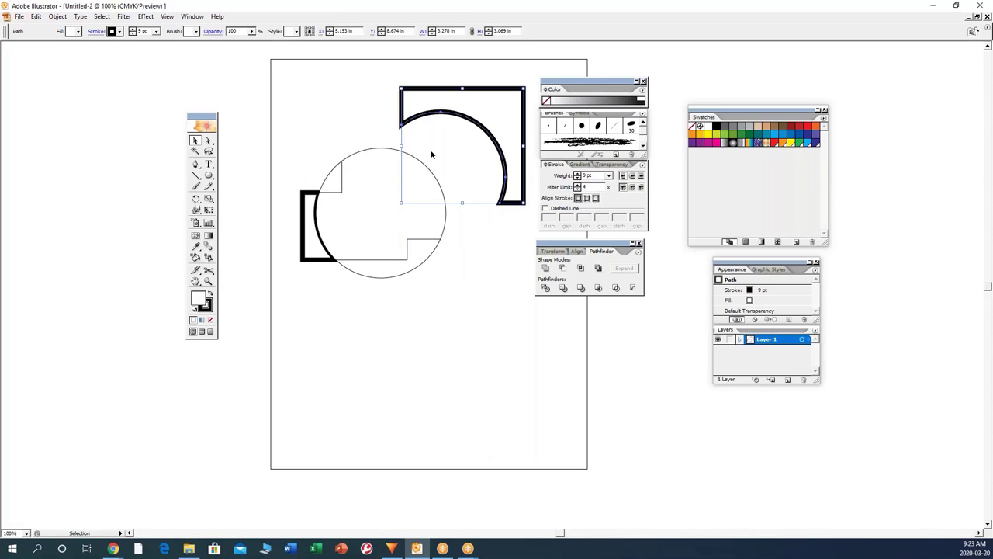
drag(369, 173, 392, 342)
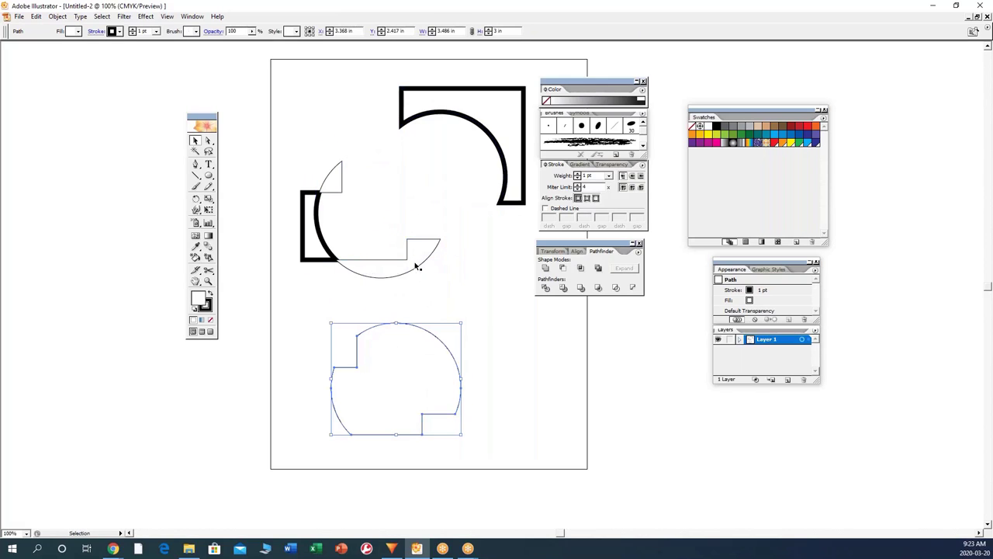
click(421, 263)
drag(417, 259, 470, 287)
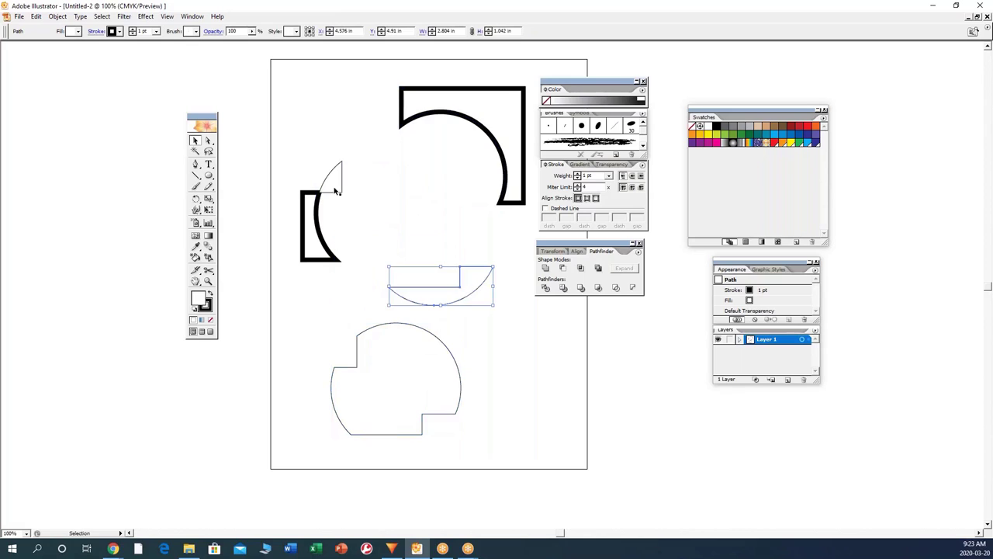
drag(336, 189, 310, 132)
drag(321, 208, 304, 166)
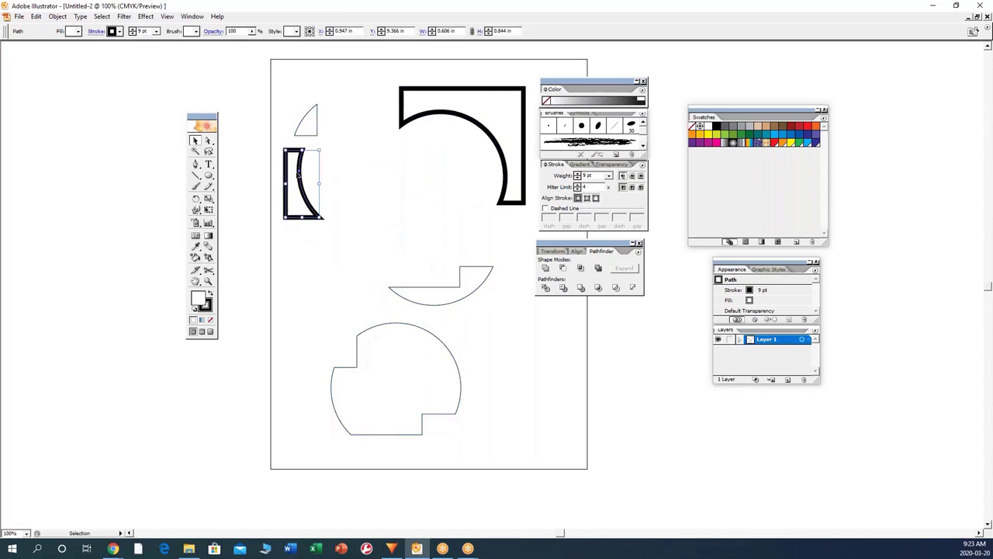
drag(482, 90, 425, 89)
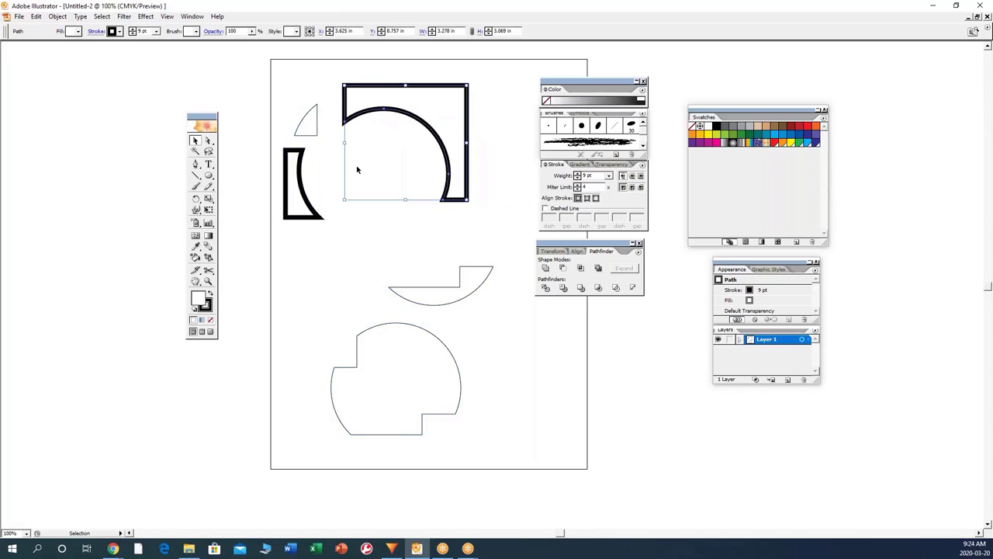
Step: Make the arc-square and bracket pieces black-filled with no stroke and fit them together
click(210, 294)
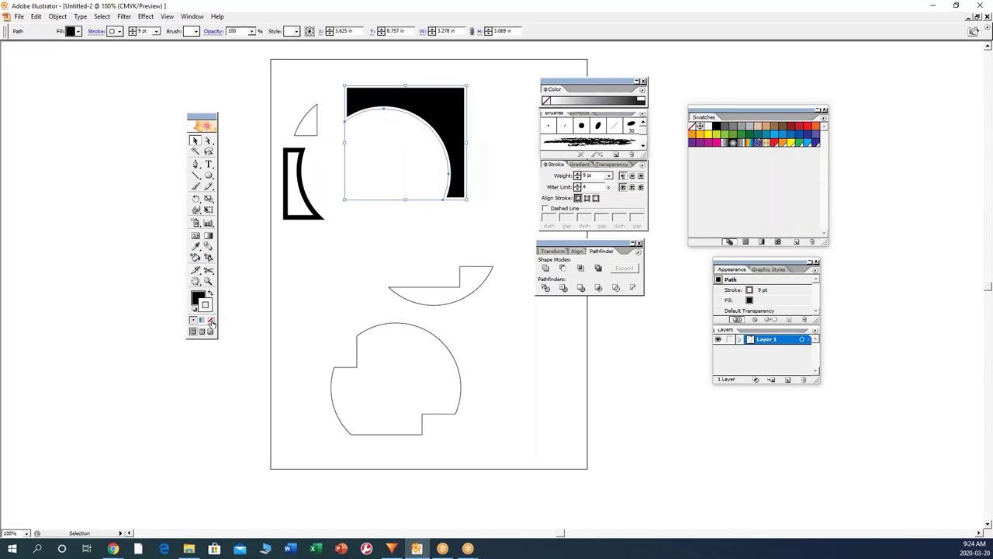
click(211, 323)
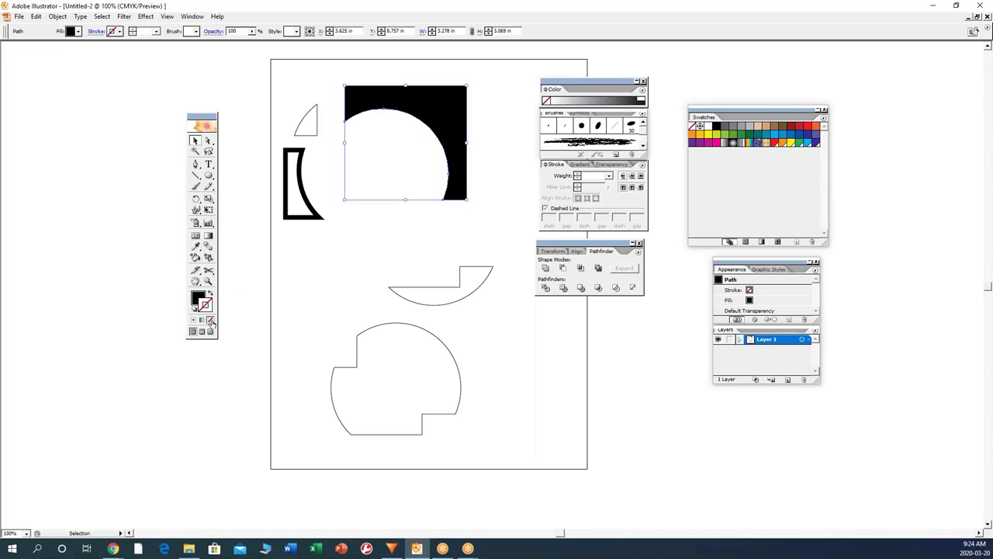
click(304, 238)
click(311, 208)
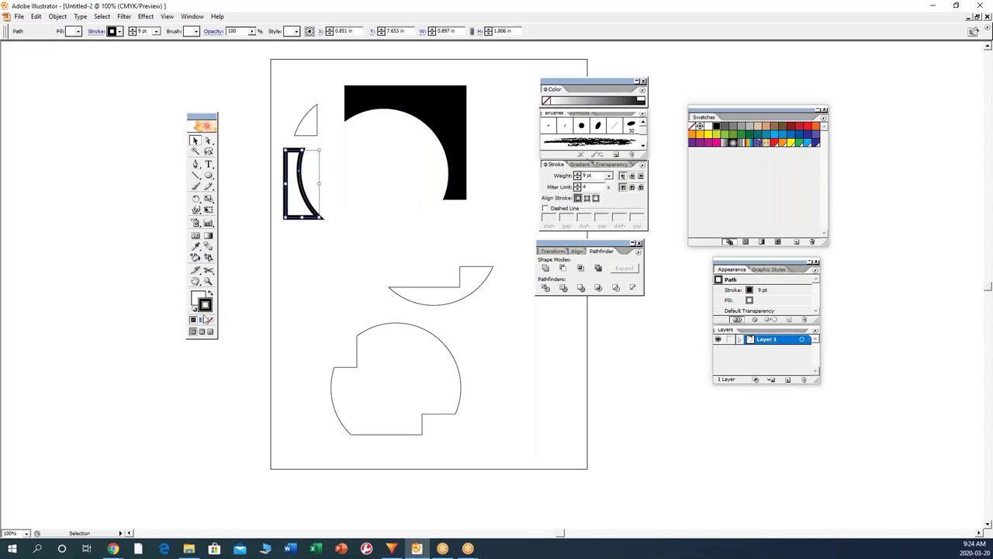
click(211, 323)
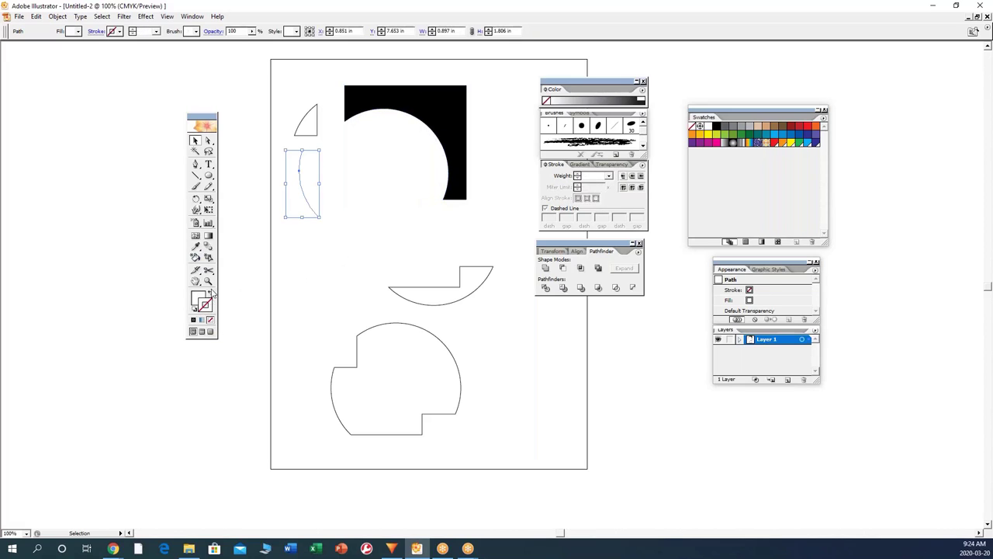
click(200, 300)
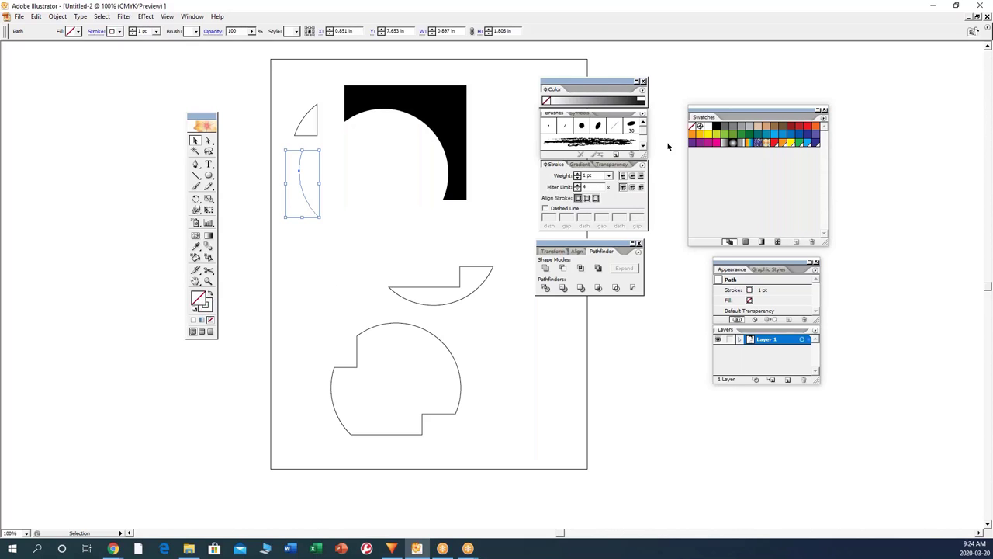
click(717, 127)
click(355, 239)
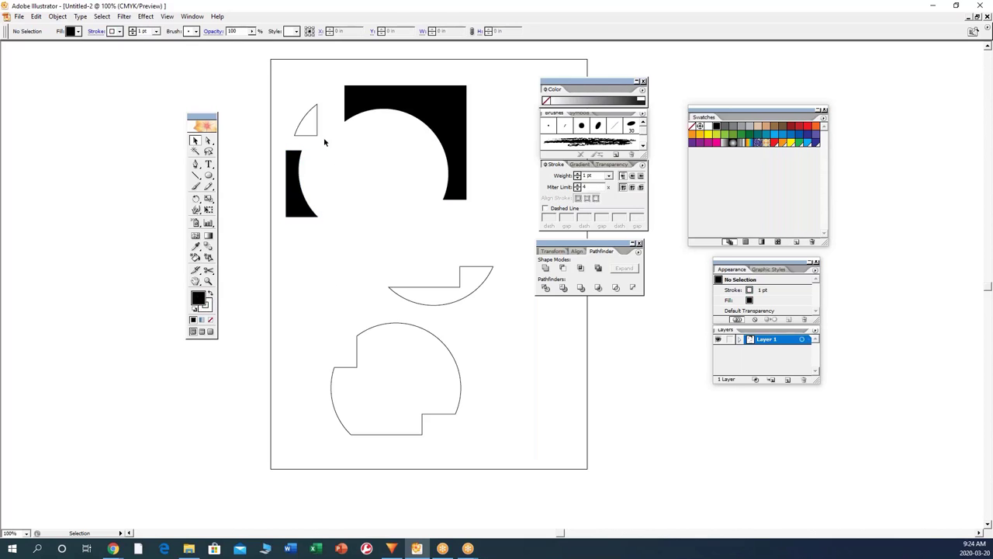
drag(306, 127, 297, 139)
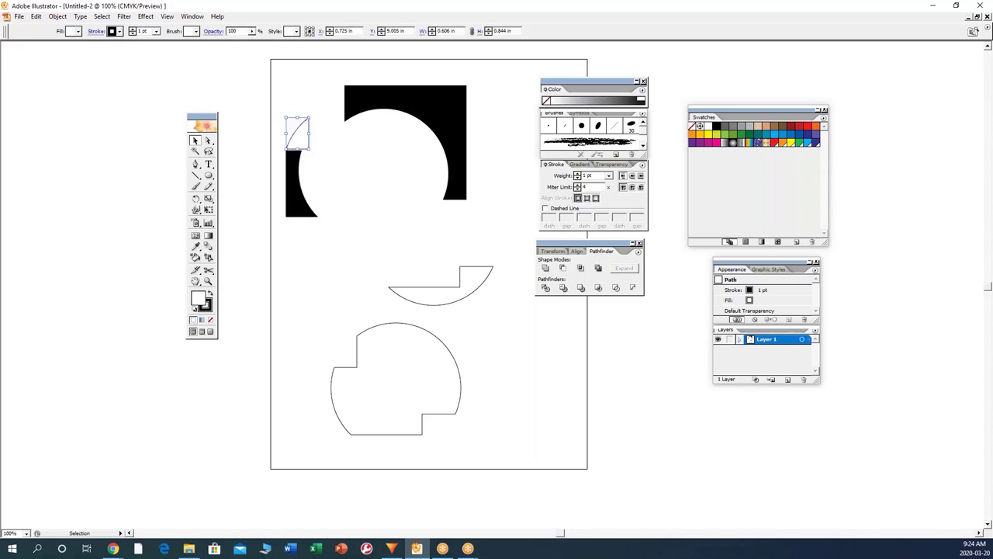
drag(373, 110, 340, 136)
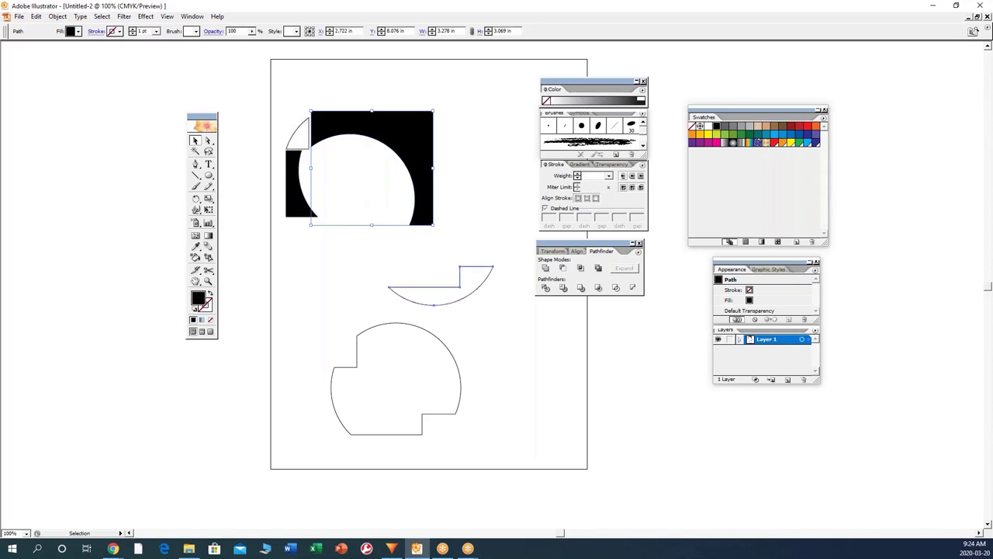
drag(434, 298, 401, 169)
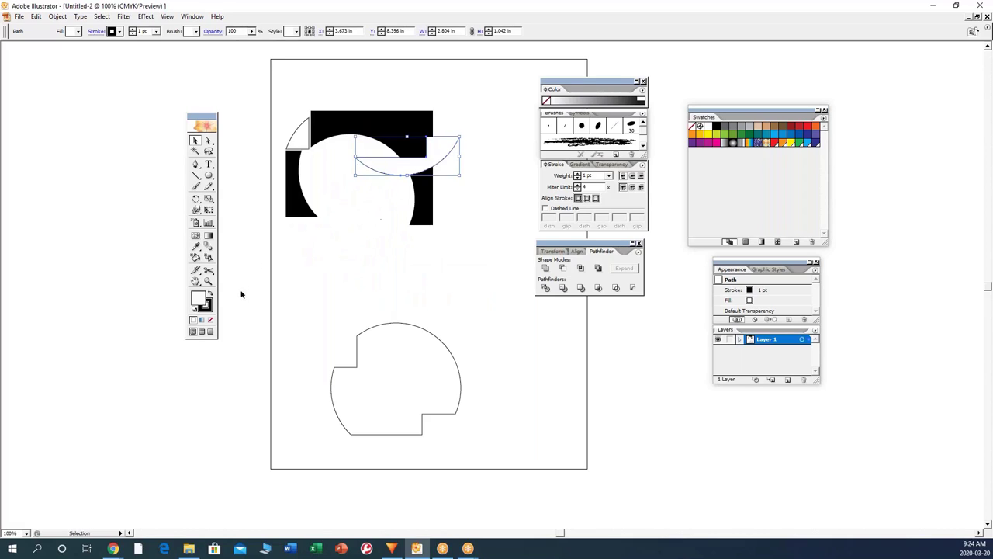
Step: Remove the remaining stroke, gather the last pieces, then delete every shape on the artboard
click(209, 319)
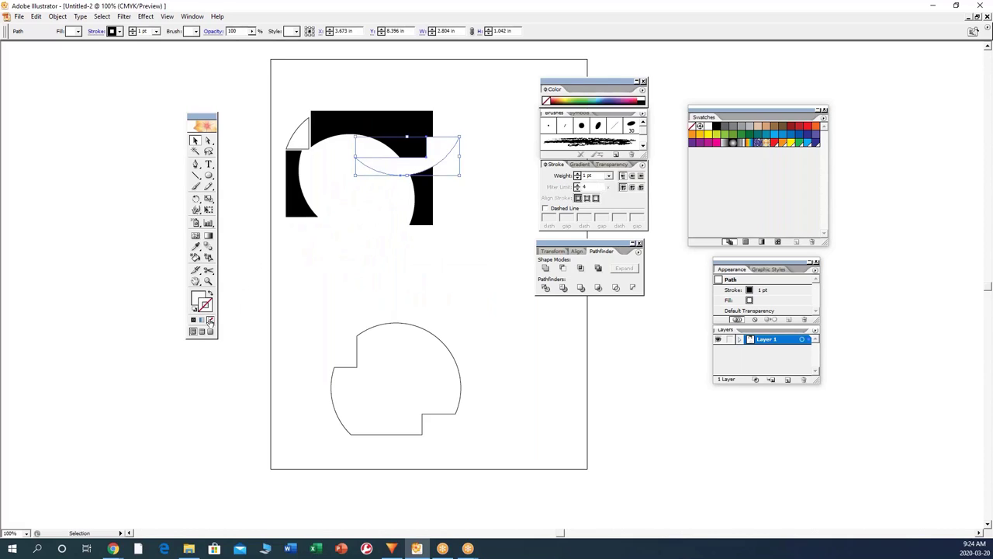
drag(413, 169, 419, 129)
drag(424, 365, 379, 285)
click(489, 215)
drag(464, 73, 273, 375)
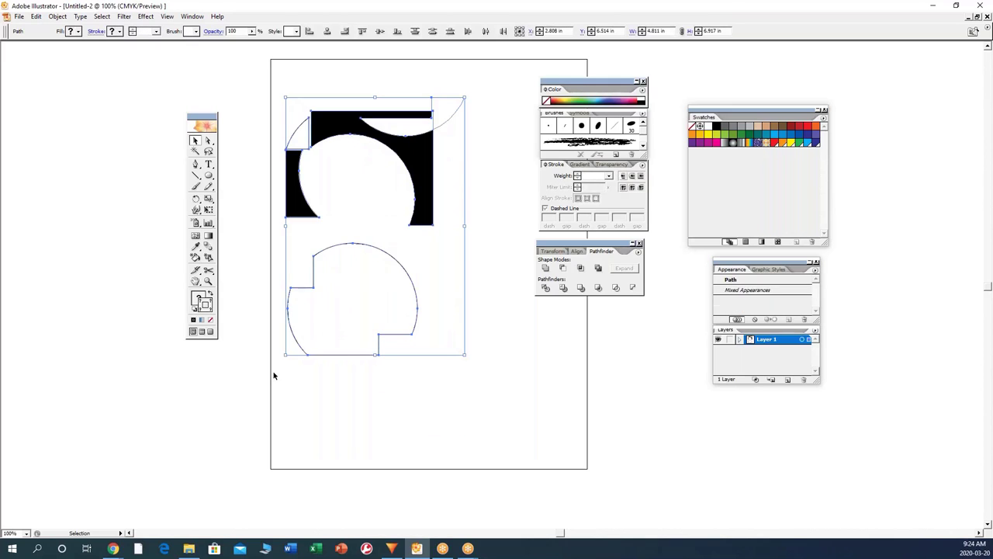
key(Delete)
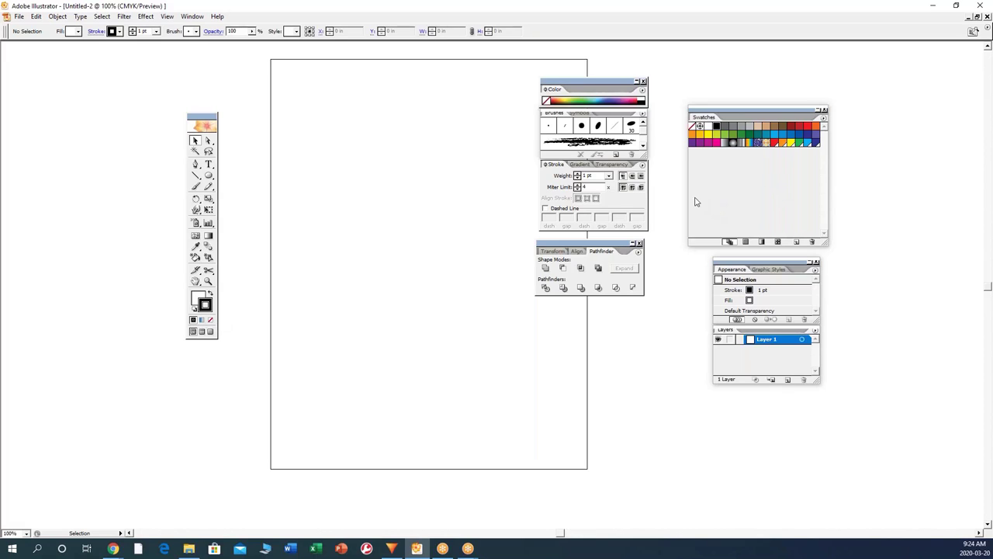
Step: Draw a 3.861 in circle with a 1 pt black outline on the artboard's upper left
click(208, 175)
mouse_move(310, 145)
mouse_down()
mouse_move(357, 232)
mouse_move(471, 300)
mouse_move(454, 274)
mouse_up()
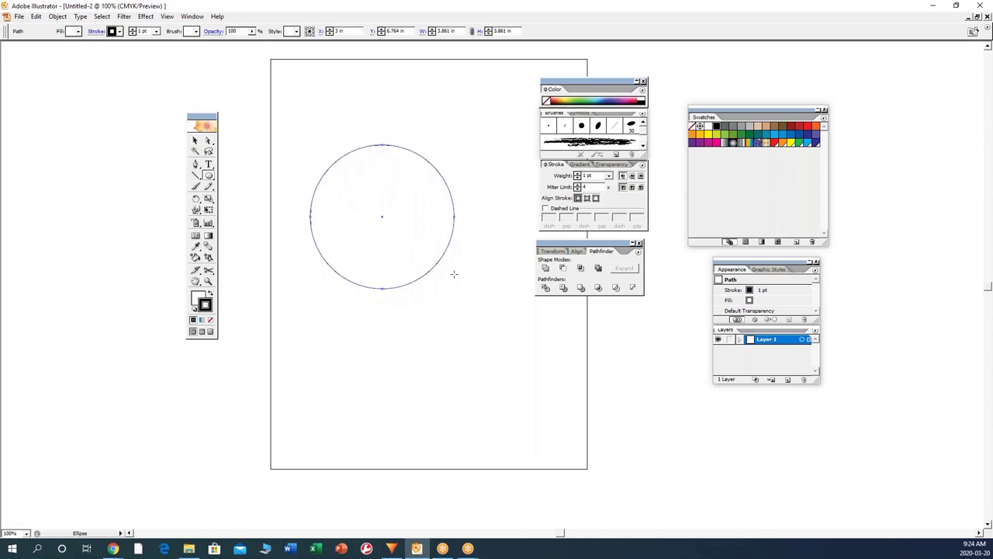
click(194, 141)
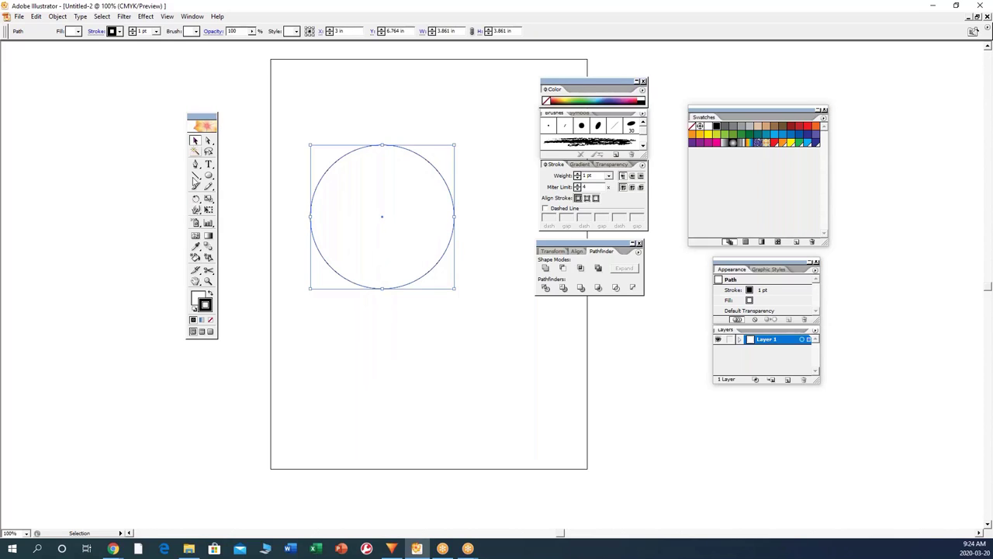
Step: Fill the circle with a blue-to-white linear gradient and bring up the Gradient panel
click(201, 321)
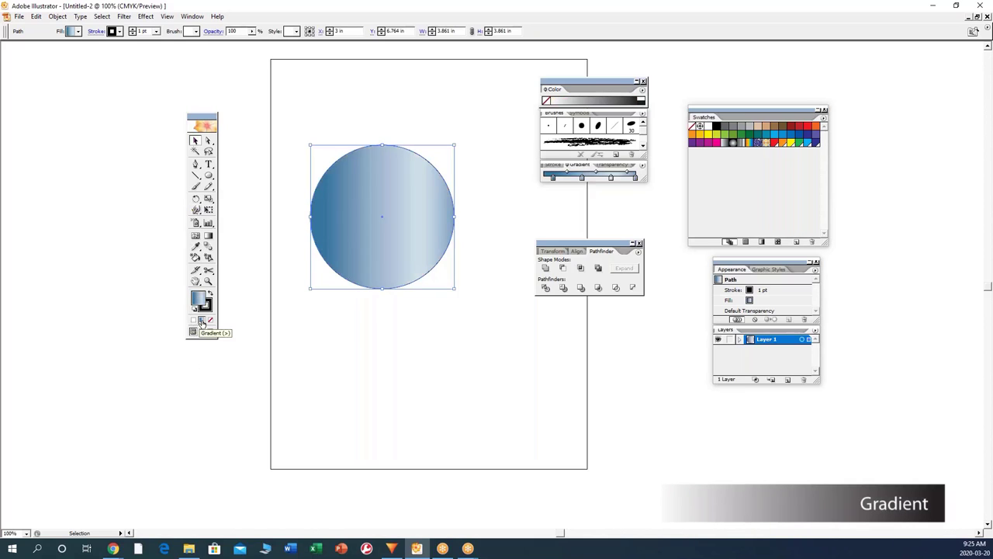
click(747, 359)
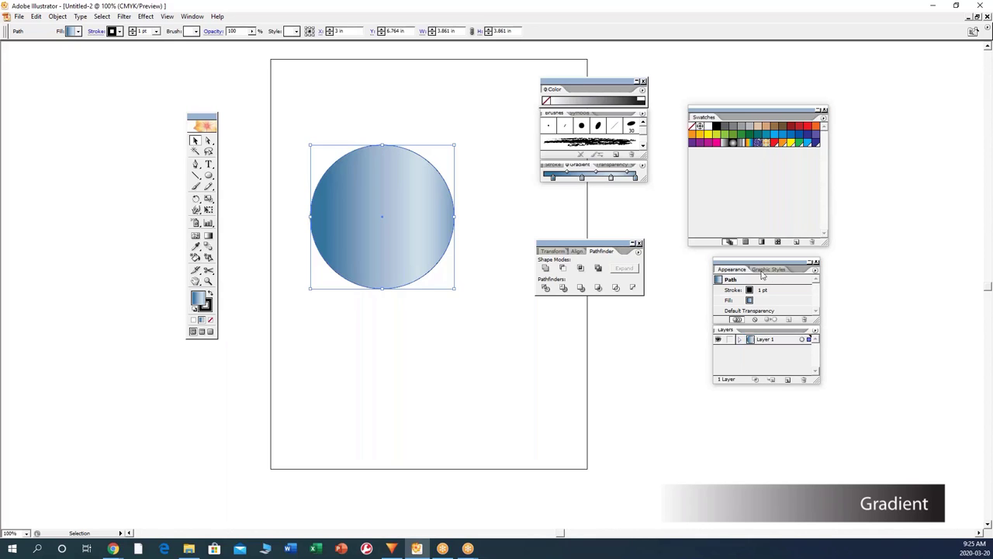
click(192, 17)
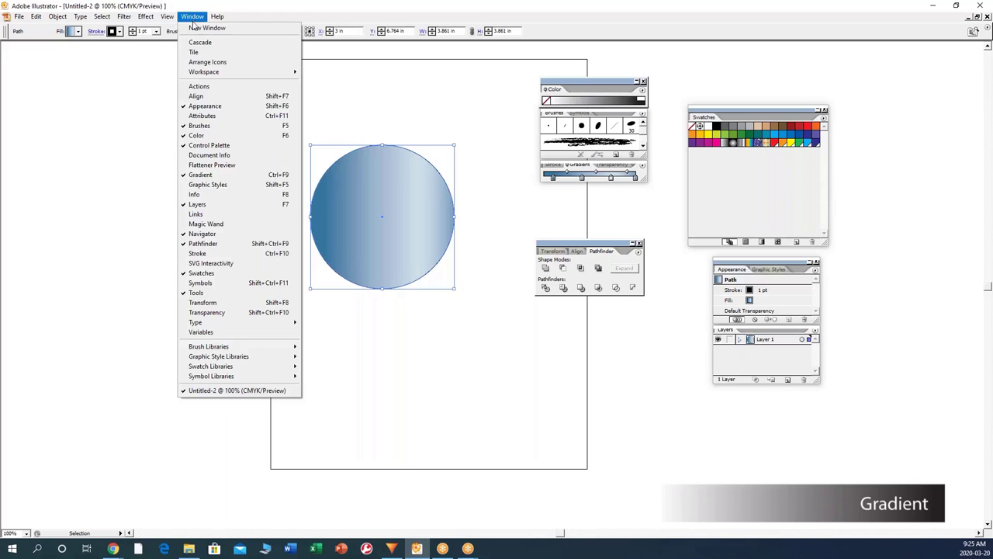
click(201, 176)
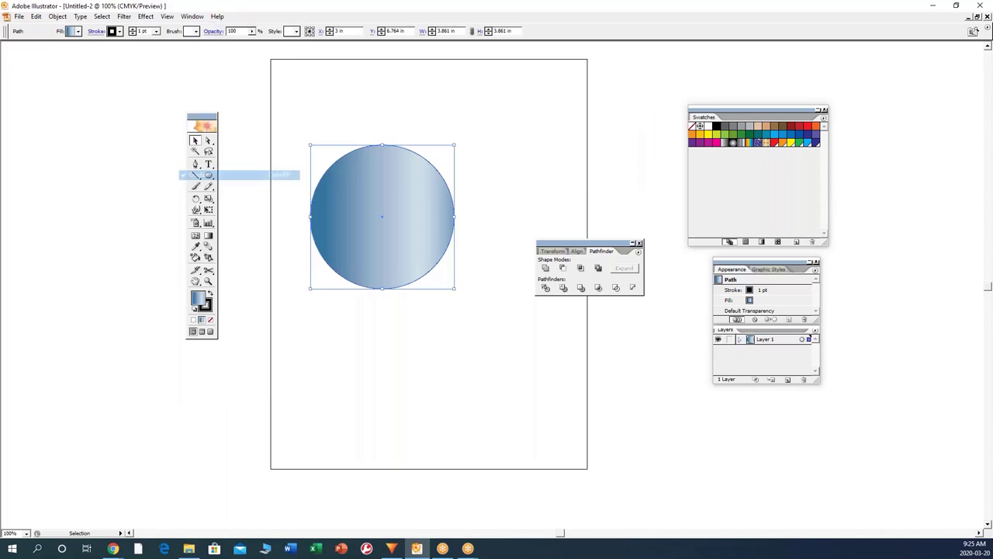
click(192, 17)
click(201, 176)
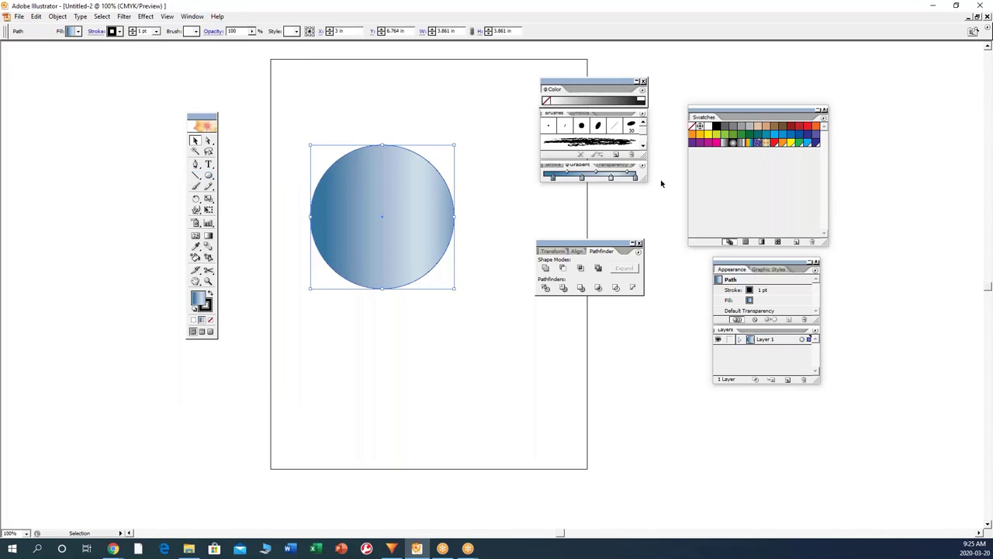
Step: Detach the Gradient panel below the circle and show only gradient swatches
drag(642, 180, 642, 194)
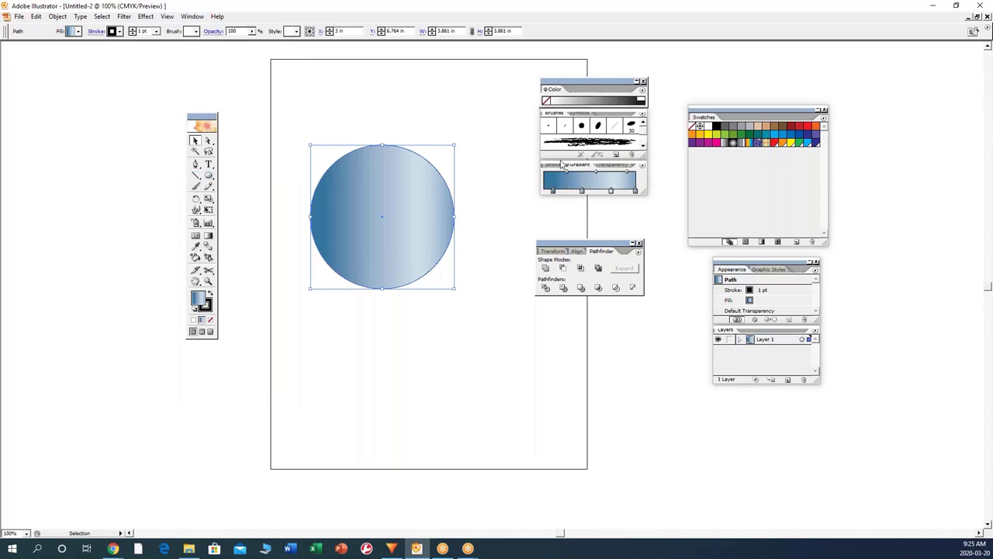
mouse_move(578, 164)
mouse_down()
mouse_move(463, 404)
mouse_move(502, 177)
mouse_up()
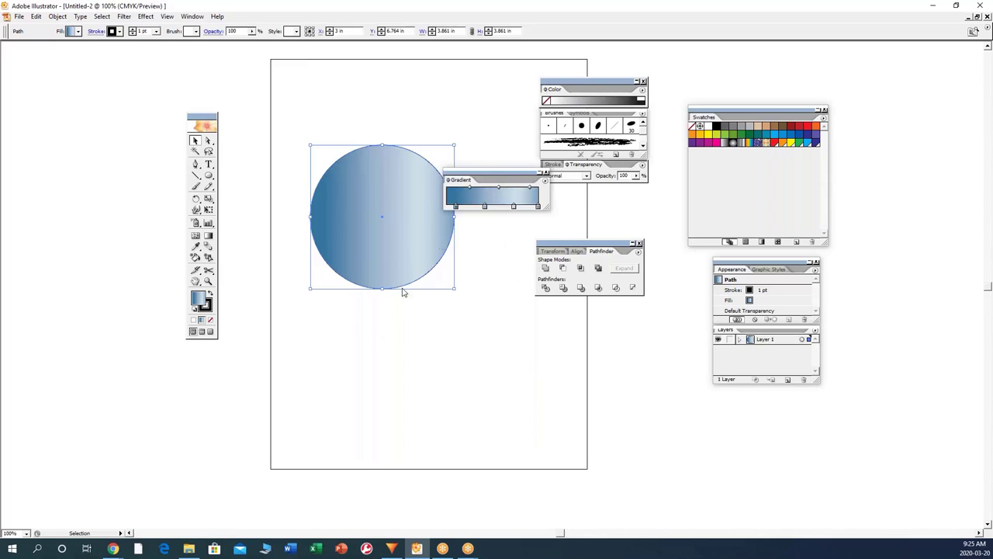
drag(371, 321, 373, 322)
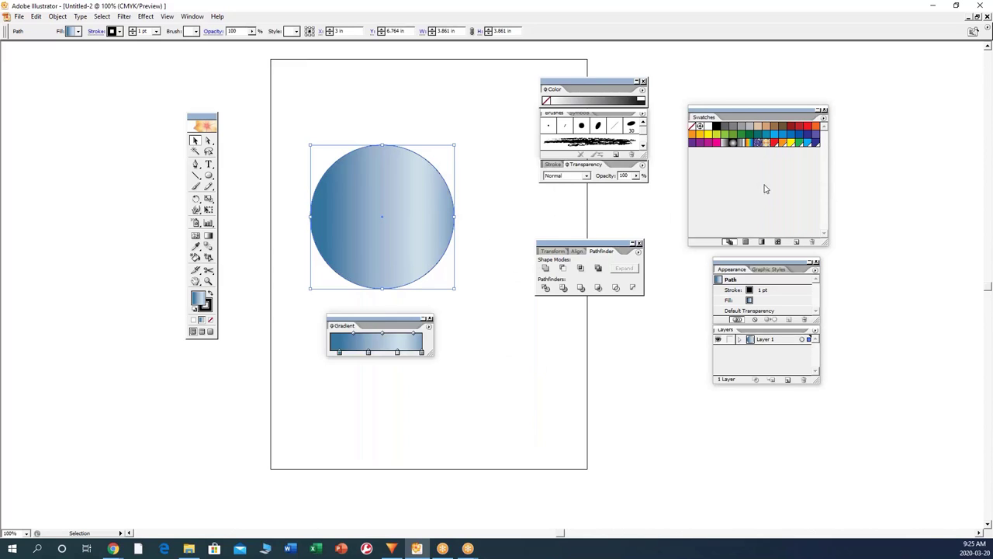
click(763, 242)
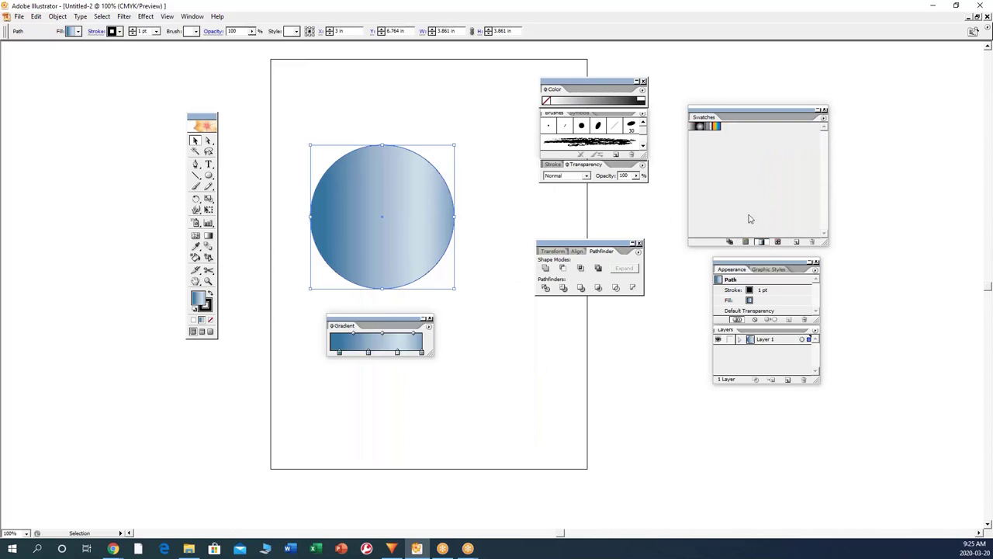
Step: Try the preset gradients, keep White, Black, and drag a teal swatch onto the dark stop
click(699, 127)
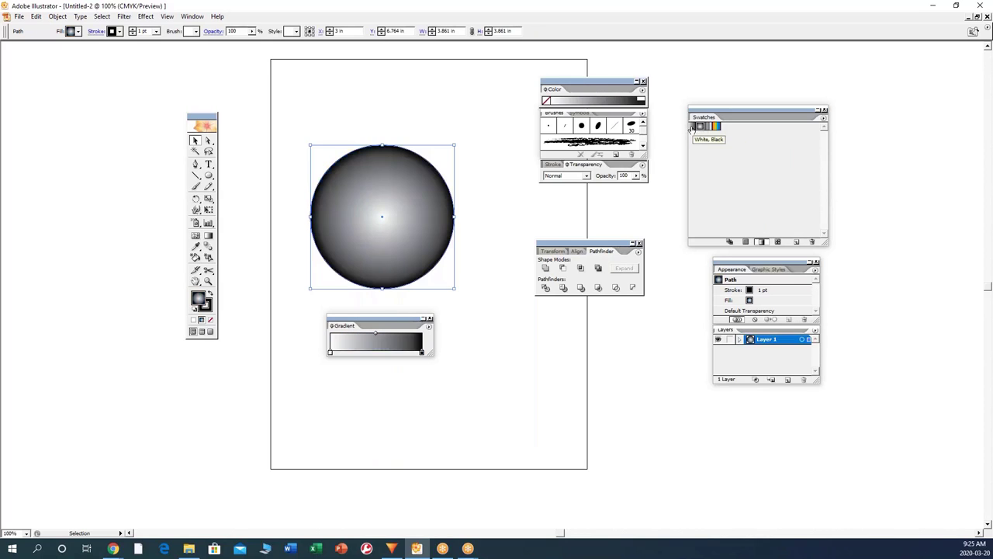
click(706, 127)
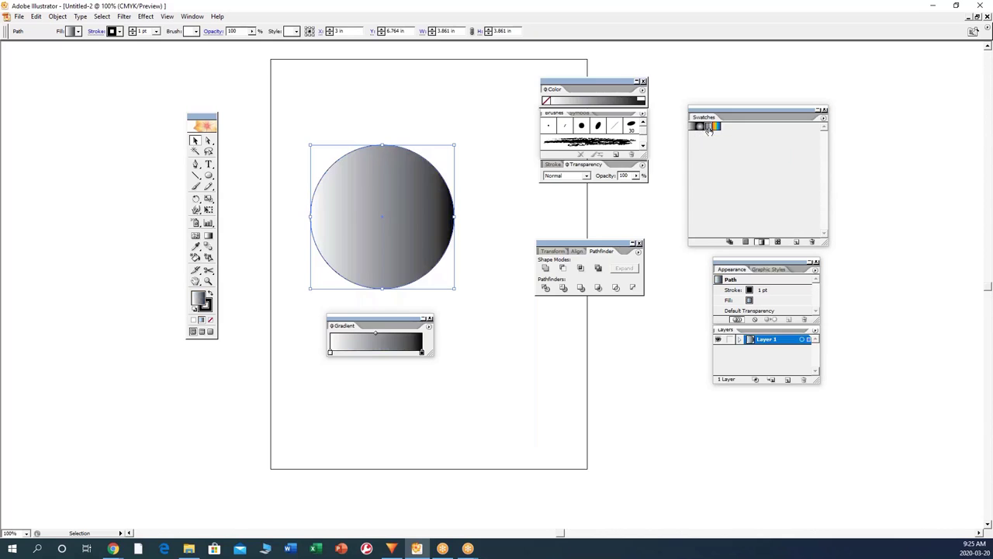
click(709, 127)
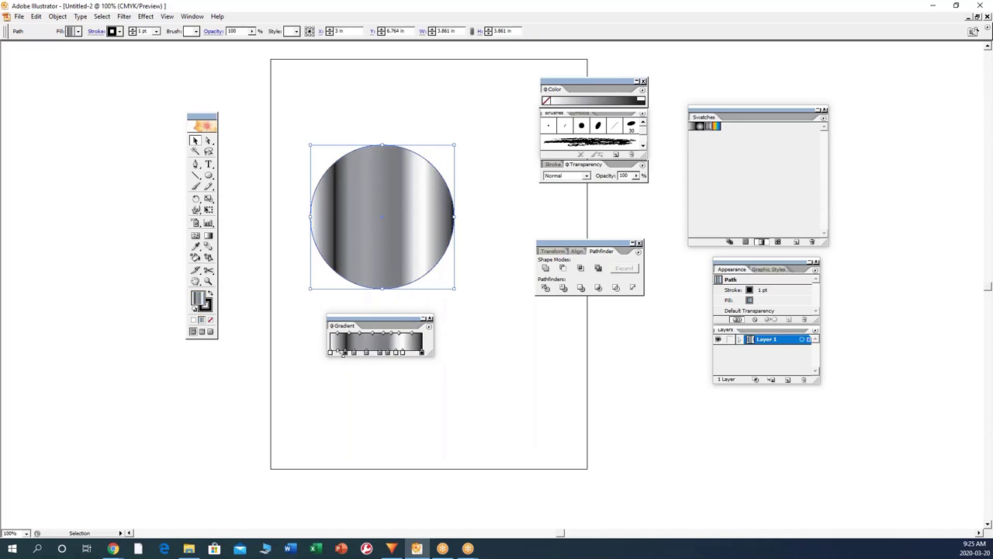
click(690, 127)
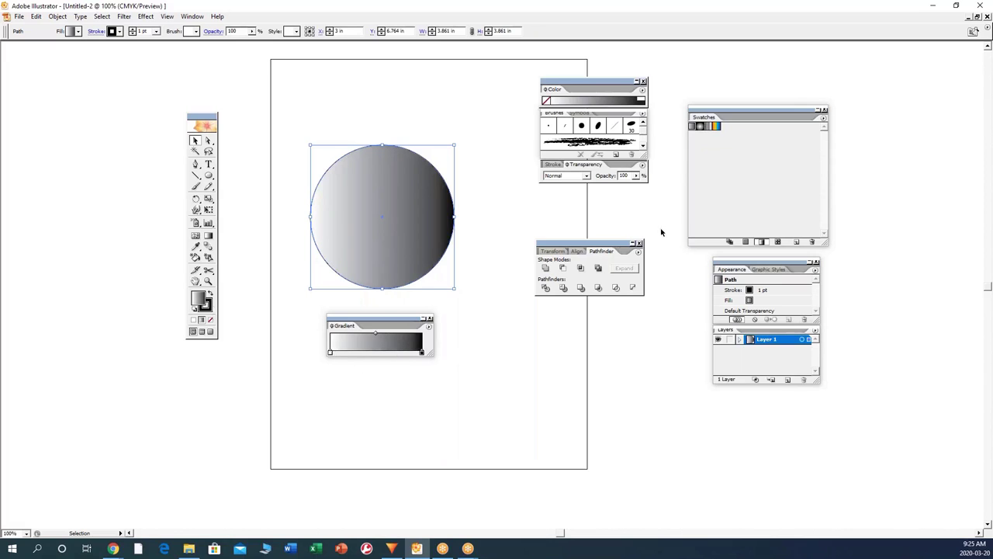
click(729, 241)
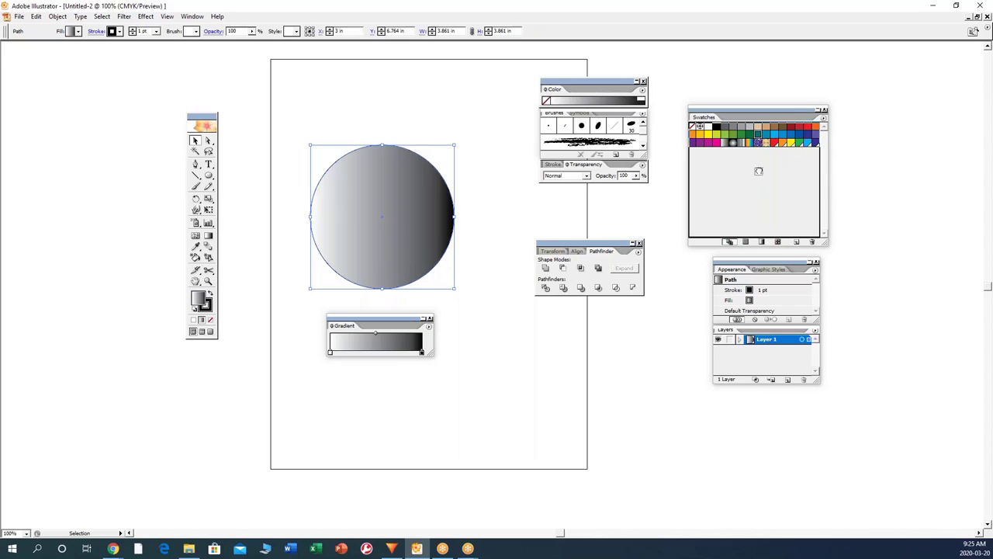
drag(759, 136, 422, 353)
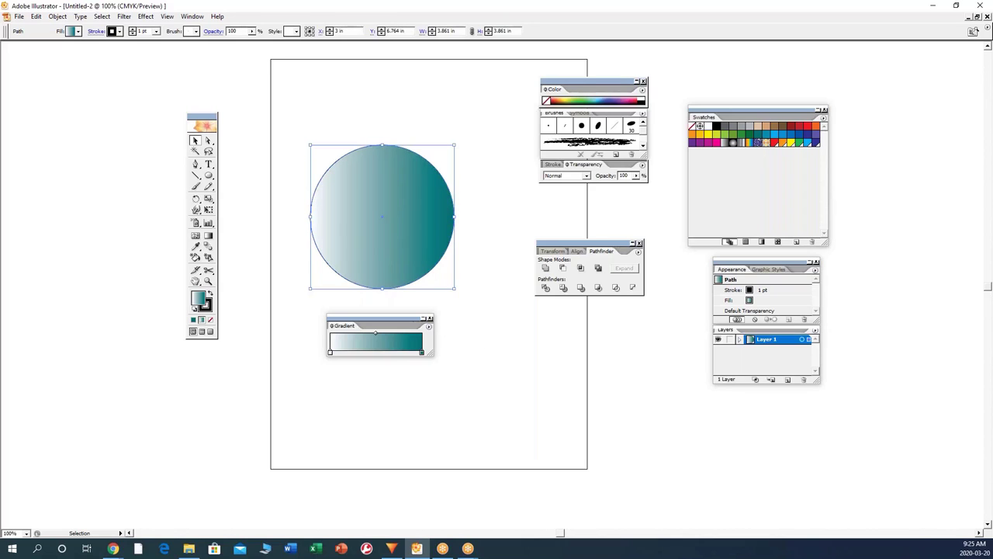
Step: Drag the Gradient tool diagonally across the circle, pale upper-left to teal lower-right
click(208, 238)
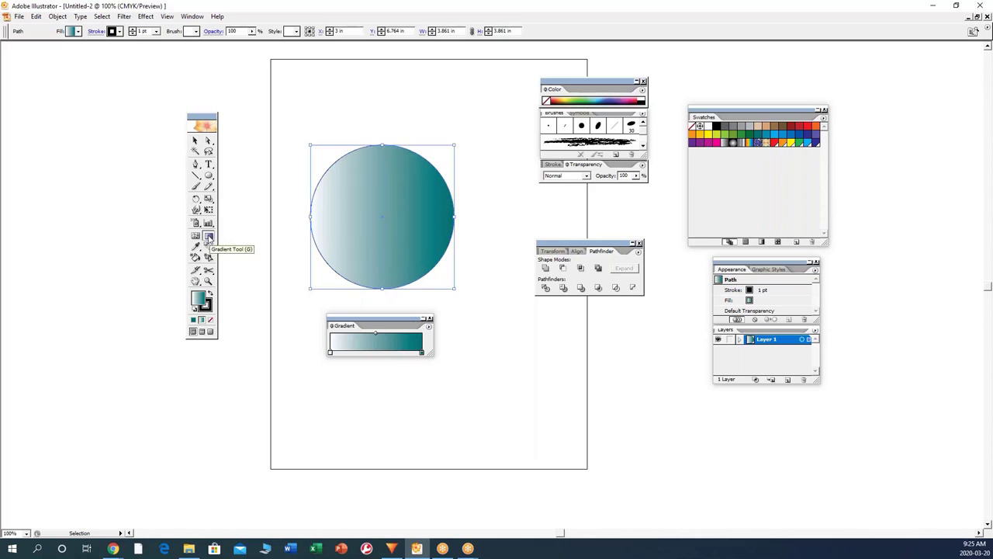
drag(322, 145, 432, 273)
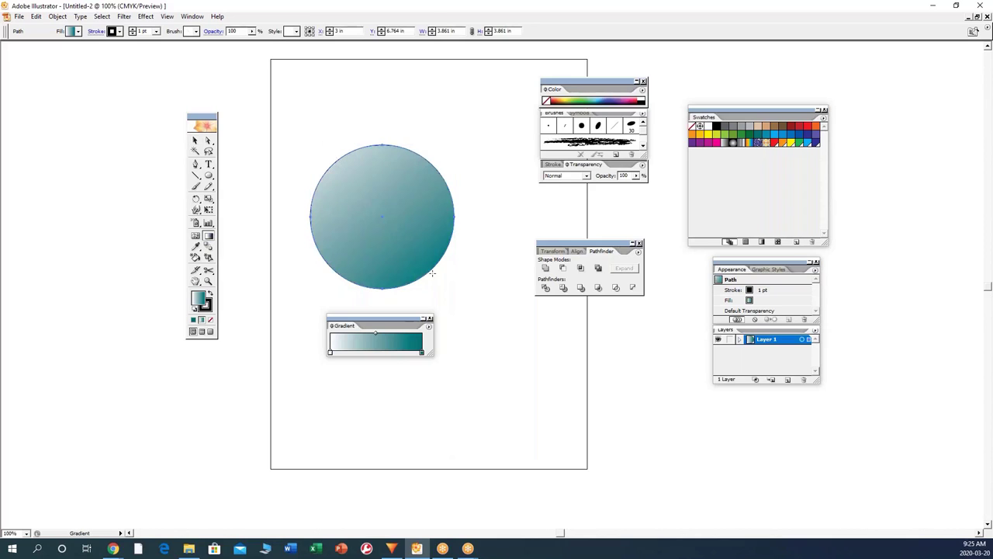
drag(339, 183, 390, 227)
drag(417, 269, 419, 270)
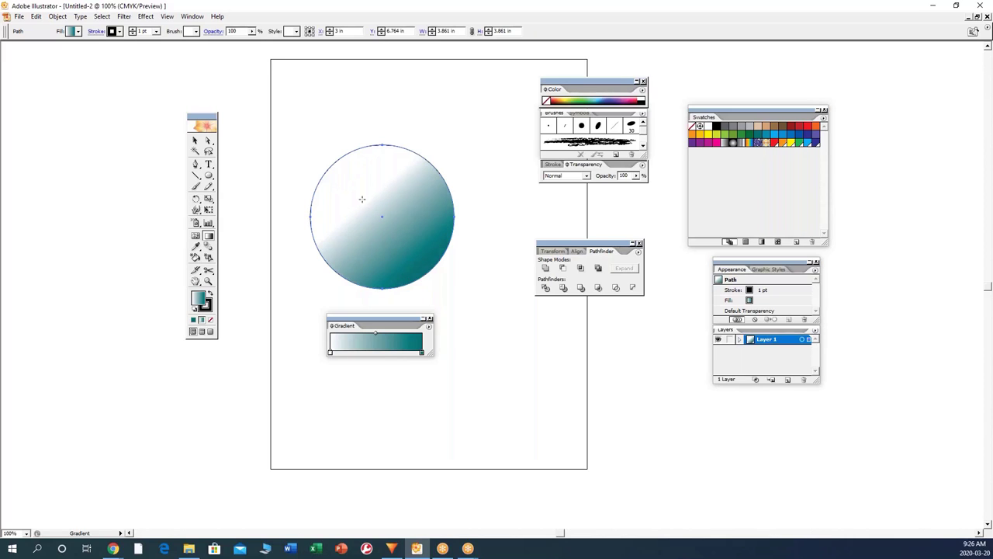
drag(383, 218, 393, 231)
drag(352, 184, 460, 286)
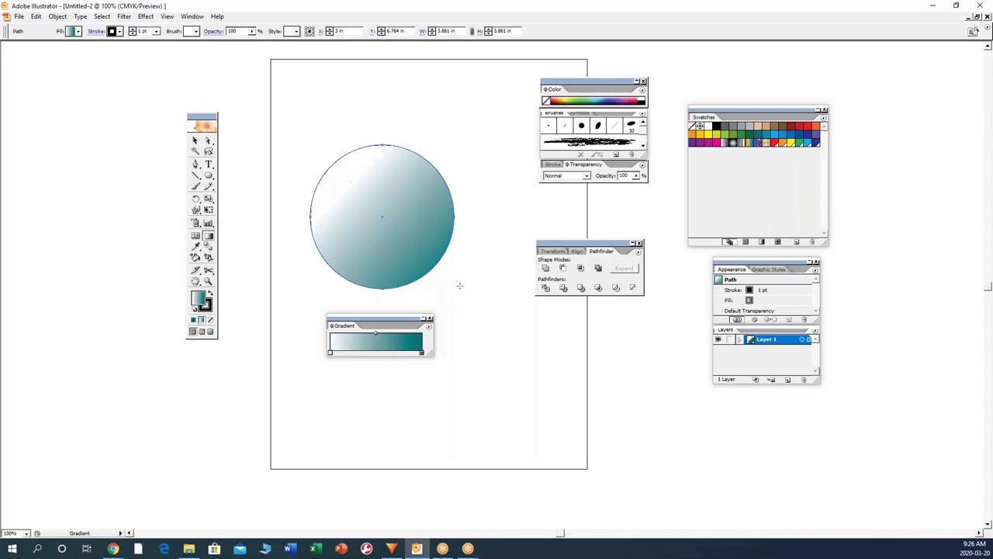
drag(308, 143, 456, 321)
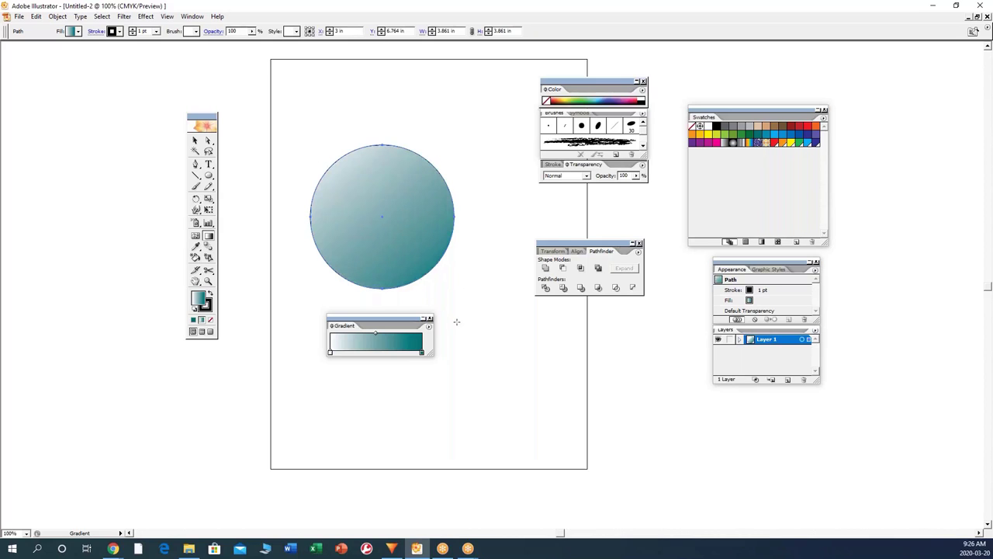
click(194, 141)
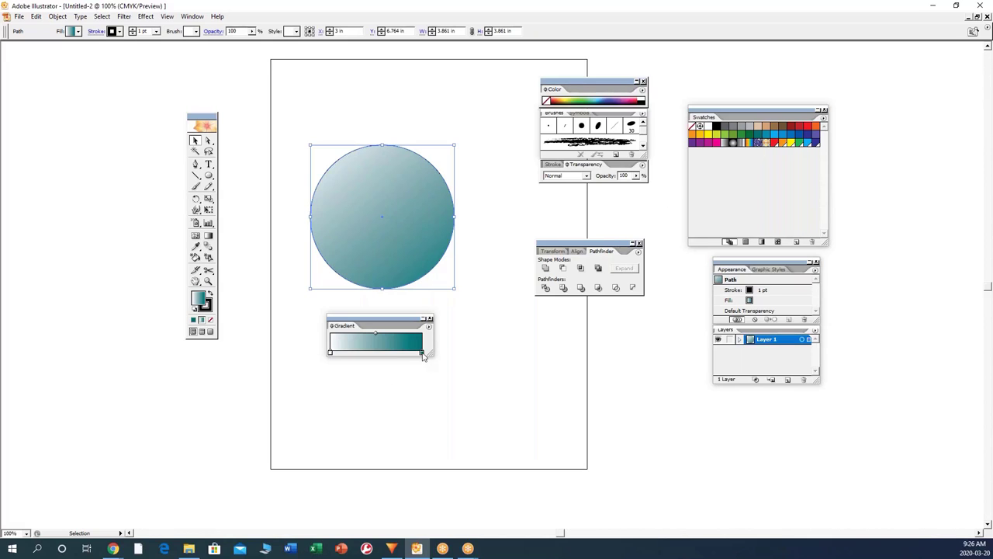
Step: Move the teal stop inward and add a yellow end stop to the circle's gradient
drag(421, 353, 370, 353)
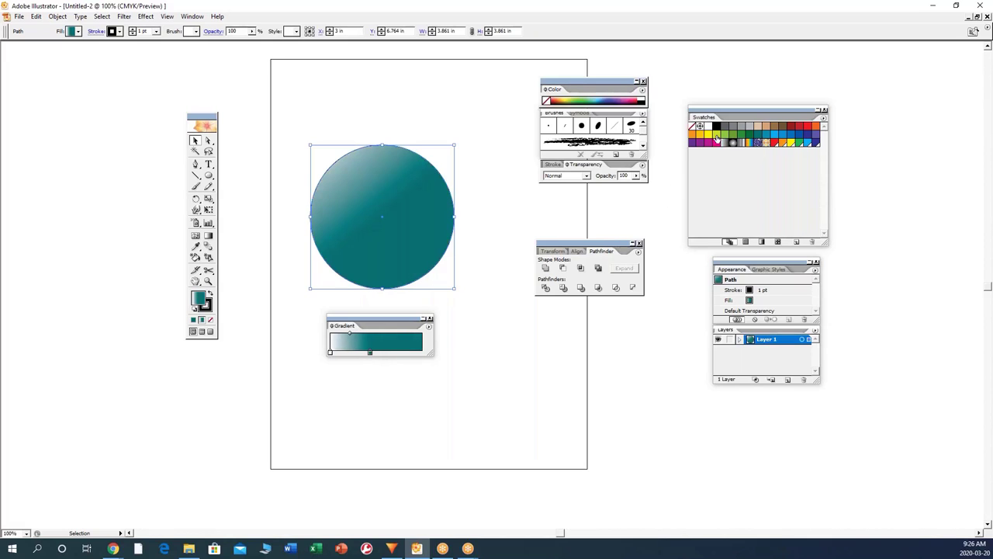
drag(716, 138, 516, 300)
drag(426, 363, 421, 356)
click(496, 355)
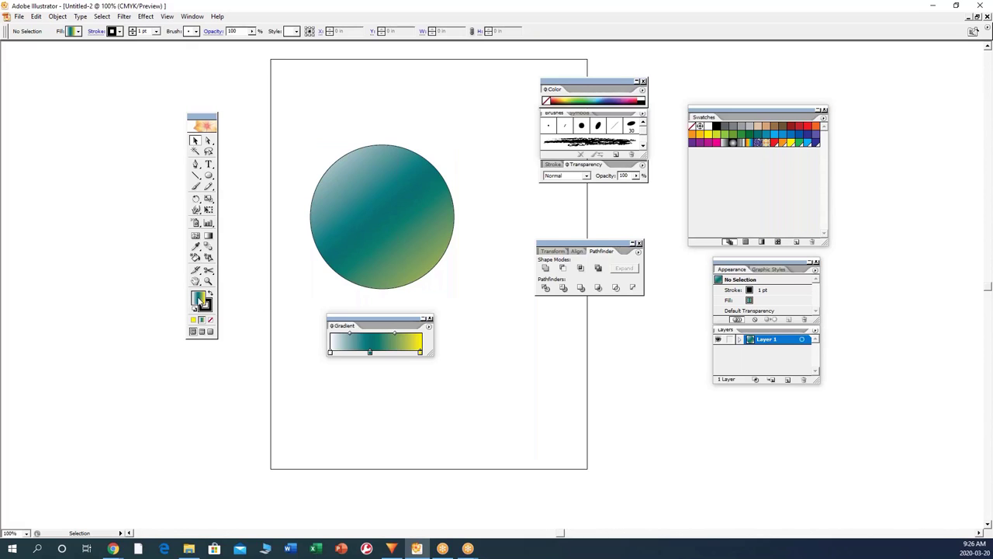
Step: Save the teal-yellow gradient as a swatch and sample it back into the fill with the Eyedropper
drag(199, 300, 753, 190)
click(761, 241)
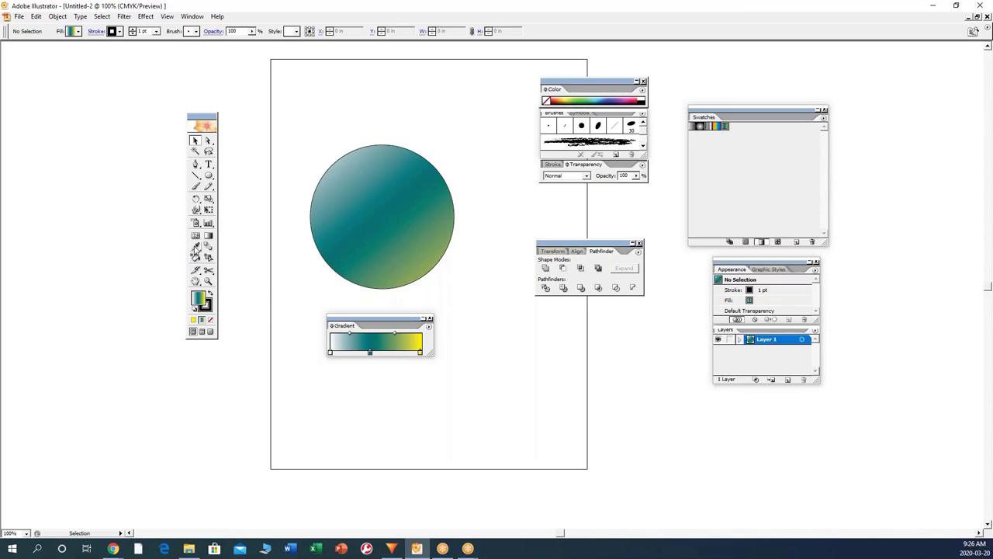
click(196, 249)
click(193, 319)
click(395, 224)
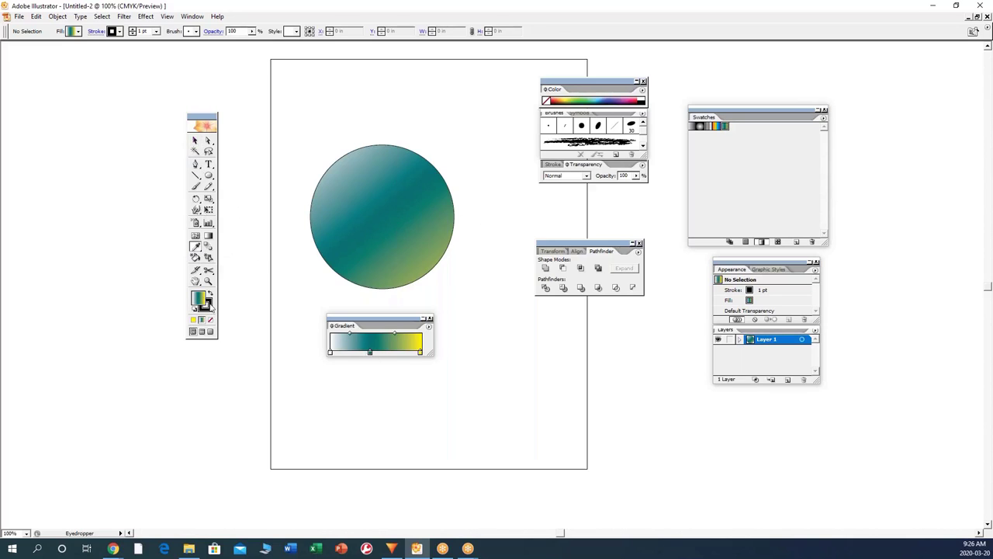
Step: Draw a small ellipse above the big circle and fill it with solid yellow
click(195, 140)
click(208, 175)
drag(339, 82, 394, 118)
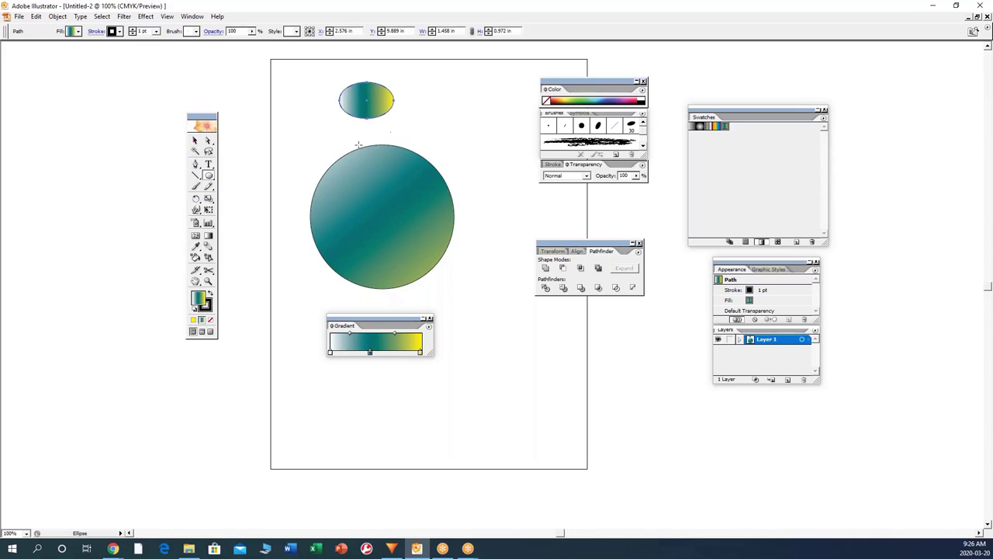
click(193, 321)
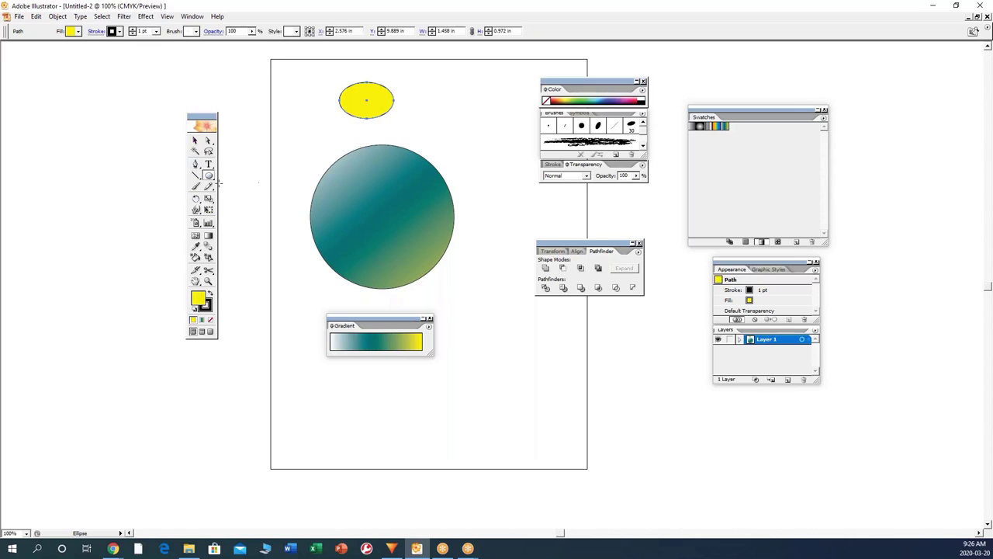
click(195, 139)
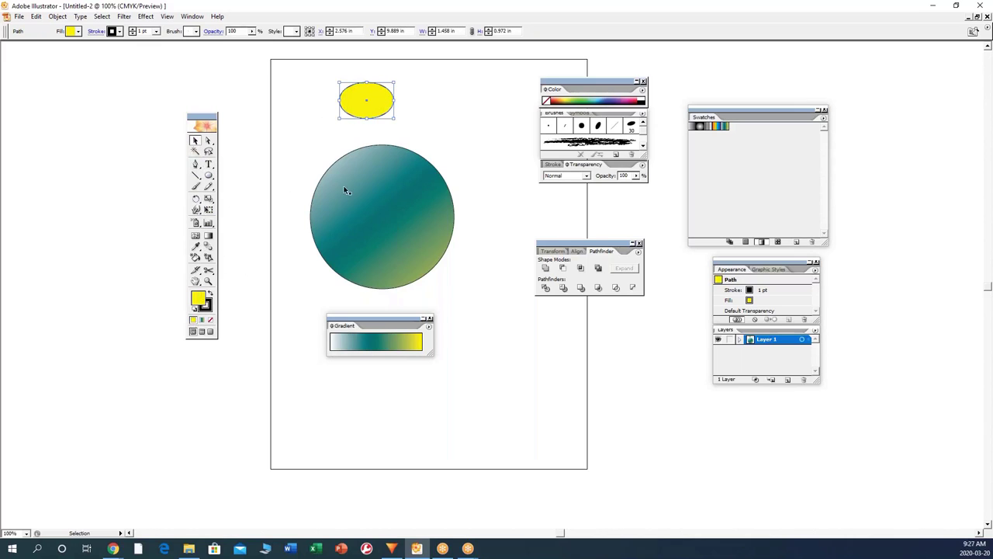
Step: Eyedrop the big circle's gradient onto the ellipse and move it onto the circle's upper right
click(196, 247)
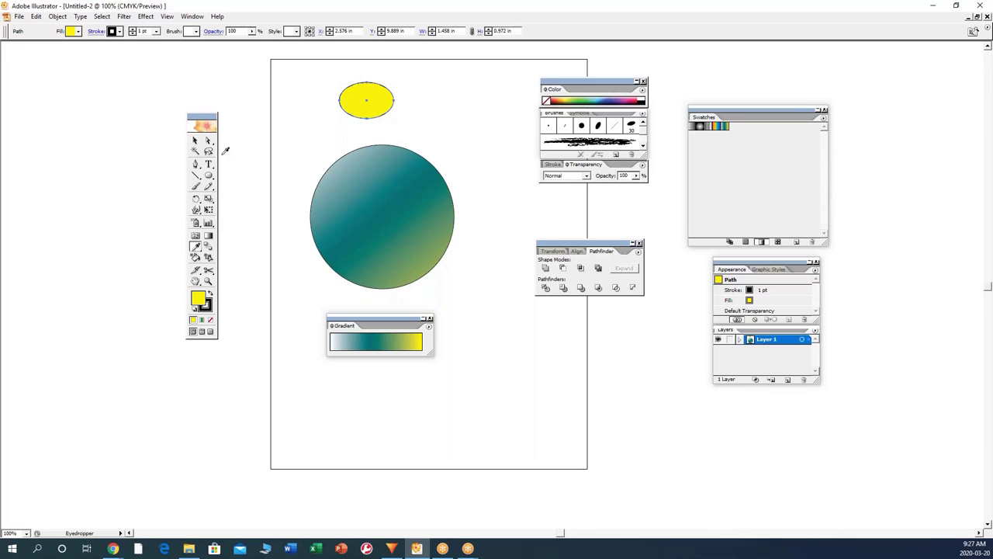
click(194, 141)
click(334, 137)
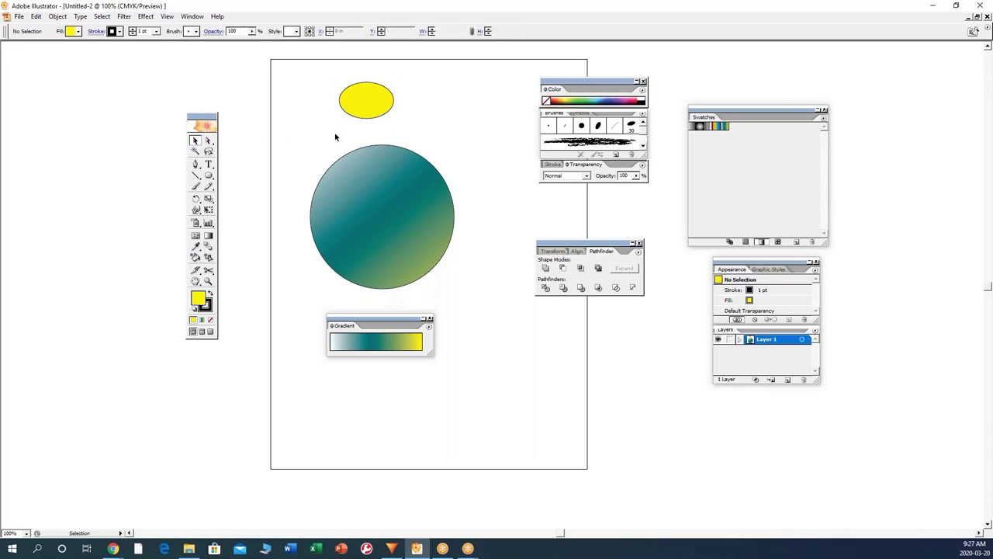
click(368, 110)
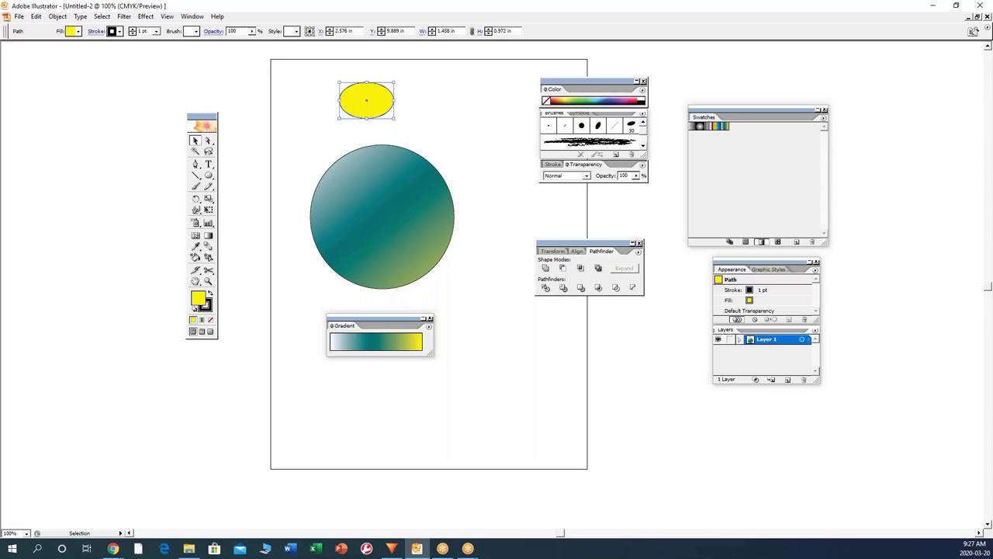
click(195, 246)
click(398, 219)
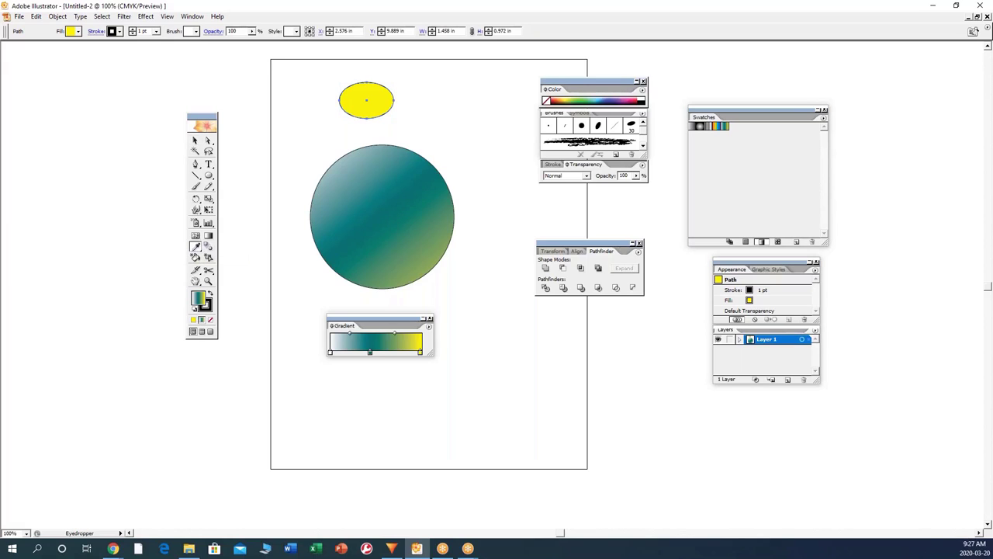
click(195, 140)
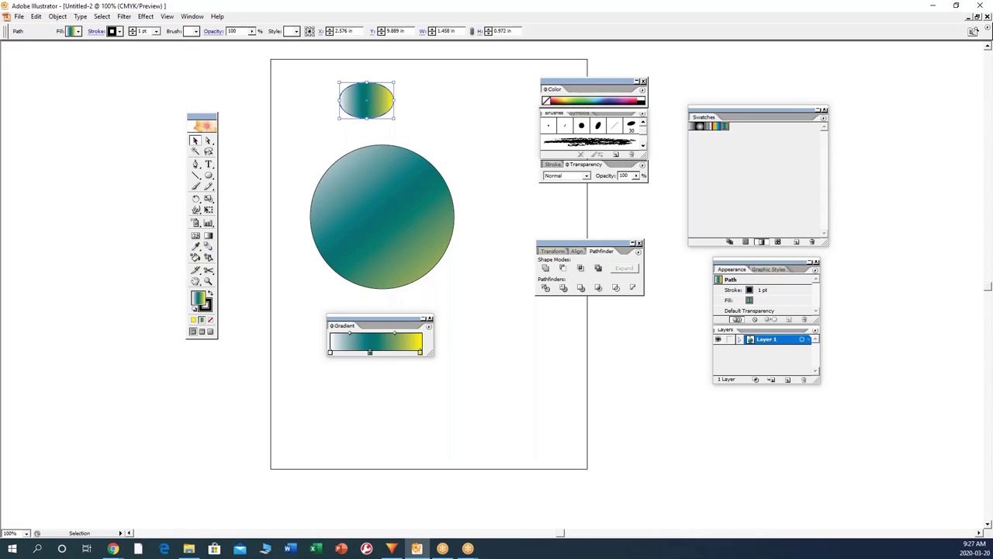
click(431, 132)
click(371, 107)
drag(371, 104, 447, 186)
Step: Set the small circle's gradient Type to Radial via Show Options
click(474, 187)
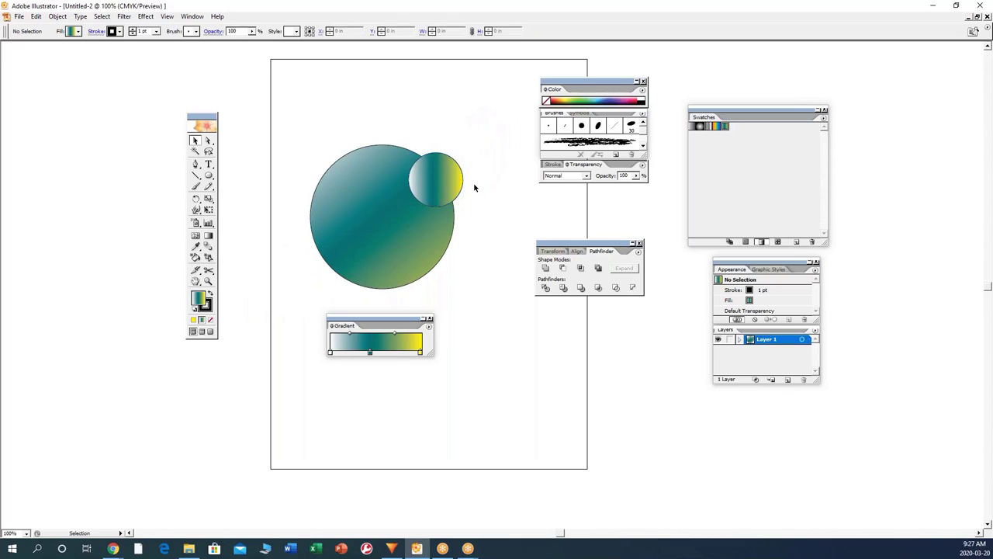
click(448, 188)
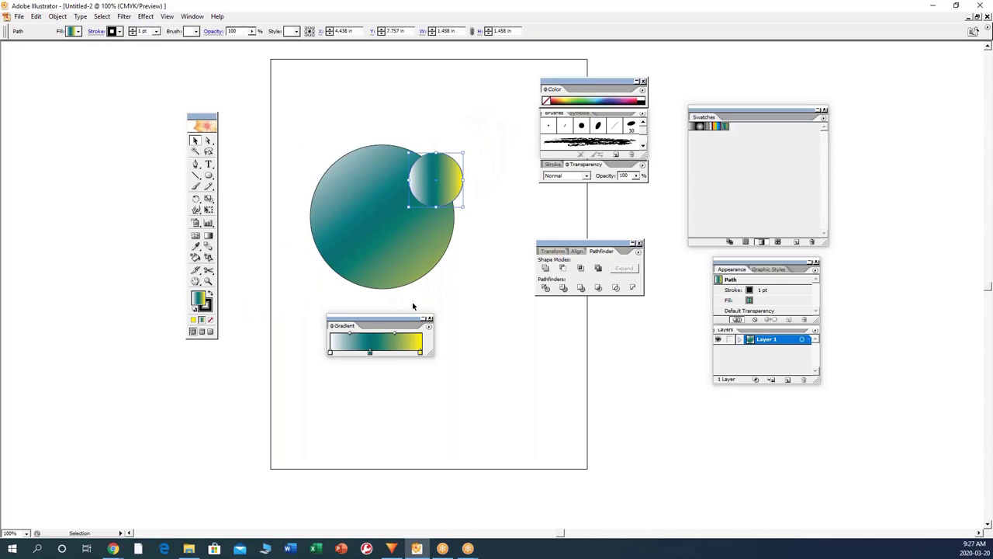
click(429, 326)
click(459, 327)
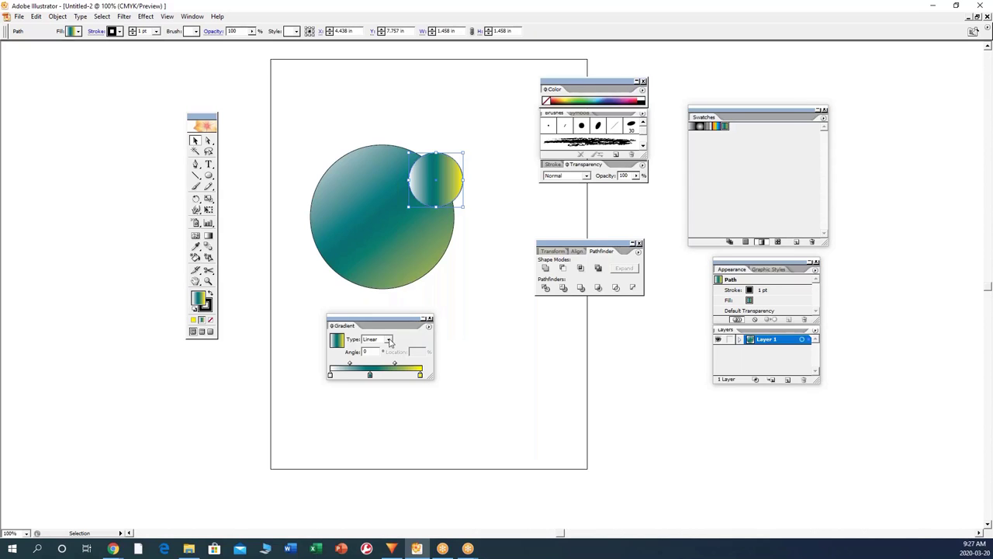
click(388, 339)
click(384, 353)
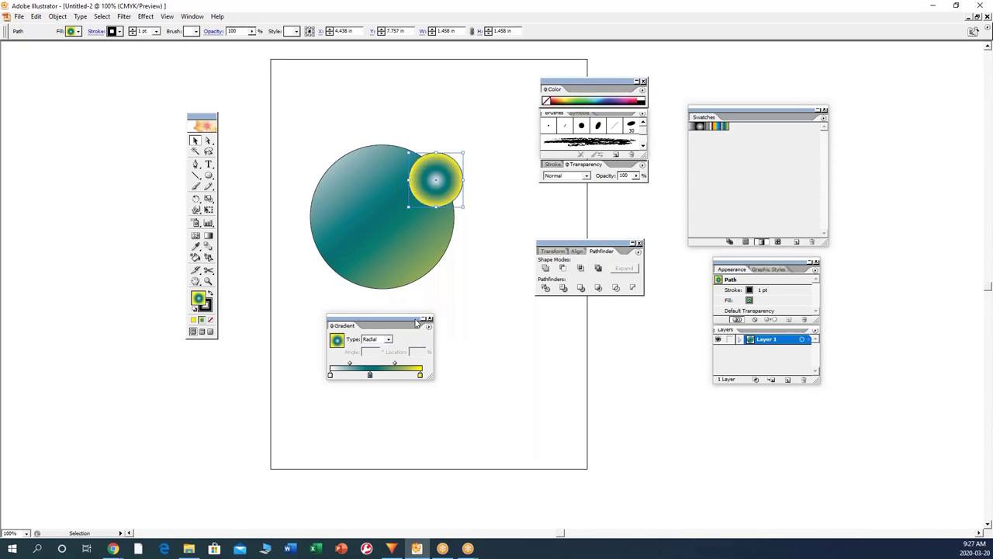
Step: Place the radial highlight at its upper left and move the bubble up-right of the big circle
click(208, 235)
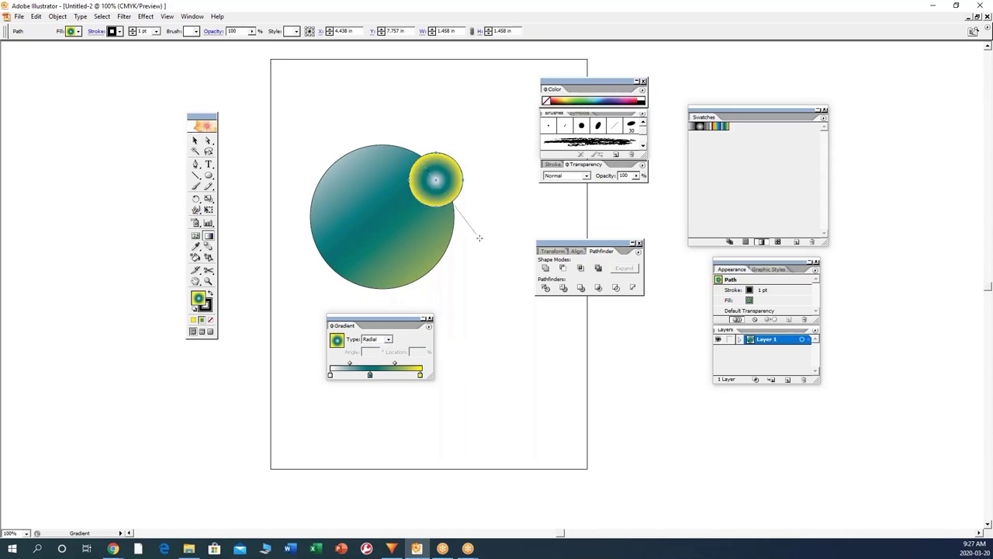
drag(425, 166, 460, 205)
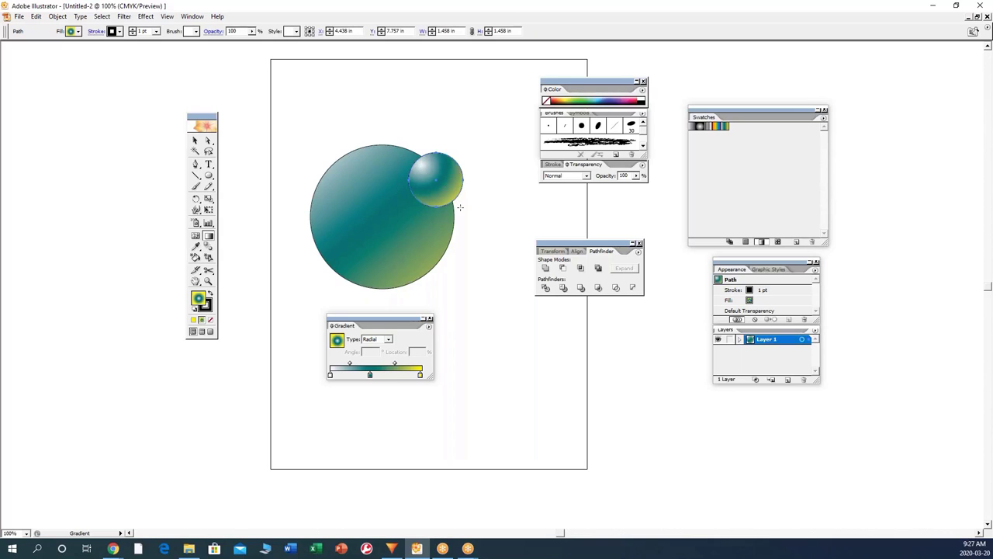
click(195, 140)
click(472, 207)
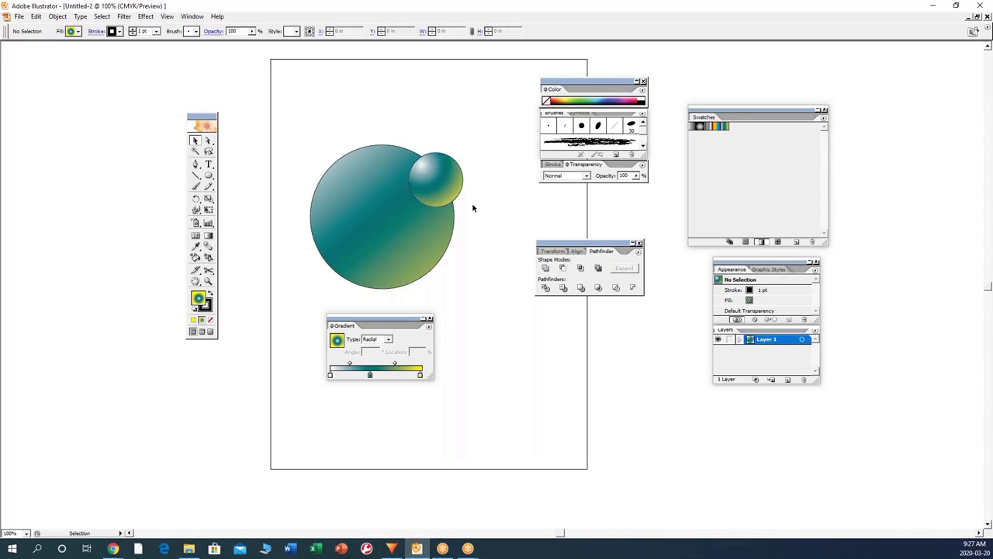
drag(446, 184, 500, 157)
Step: Set the bubble's stroke to None and drag it inside the big circle's upper-left area
click(521, 224)
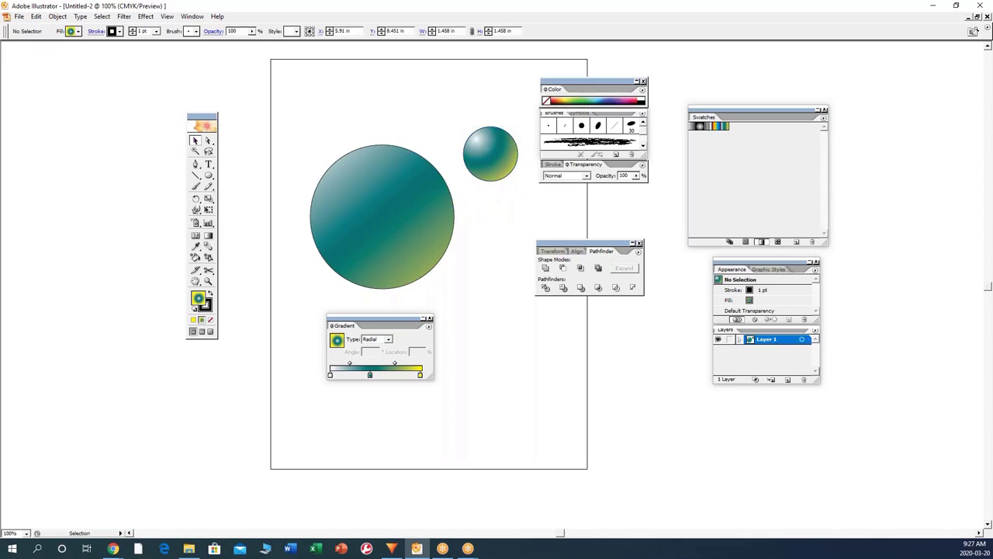
click(500, 162)
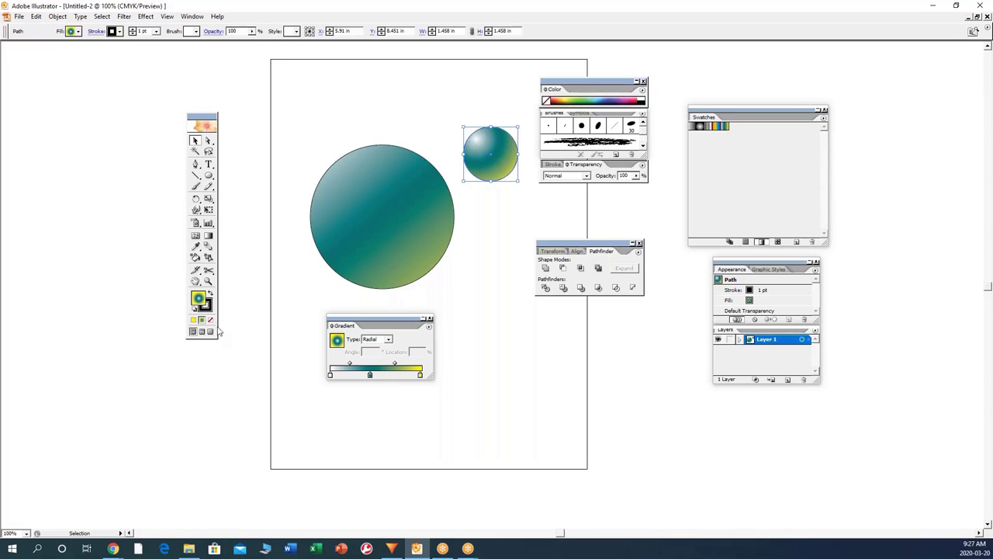
key(x)
click(209, 319)
click(465, 281)
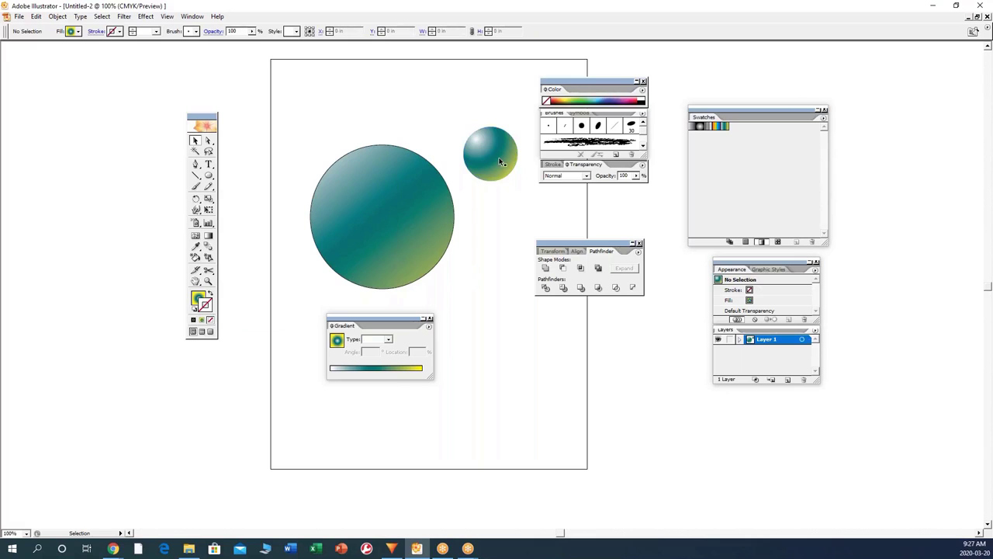
drag(501, 161, 461, 223)
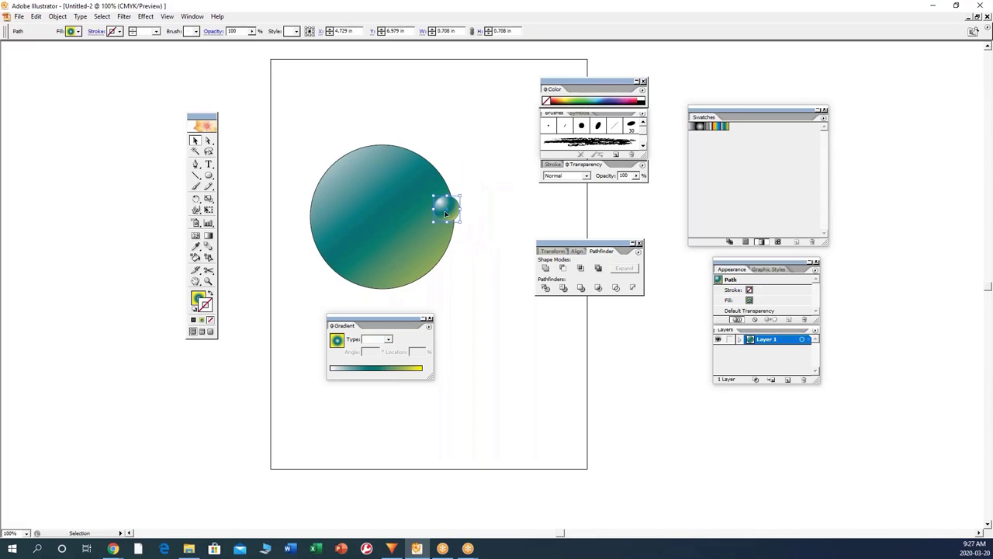
drag(344, 203, 345, 200)
click(396, 123)
click(349, 211)
Step: Duplicate the bubble to the right, then copy the pair downward to make four bubbles
drag(350, 207, 494, 285)
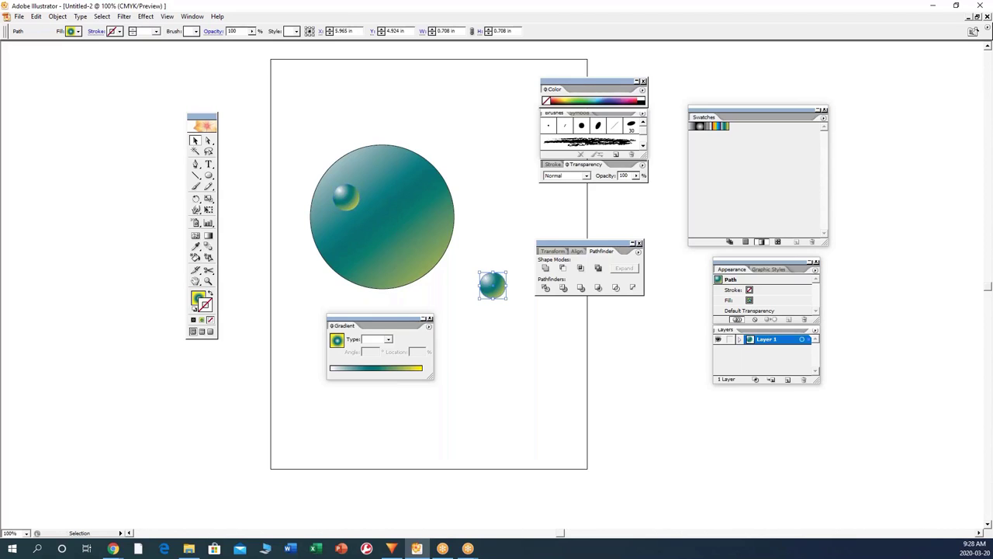
key(ctrl+z)
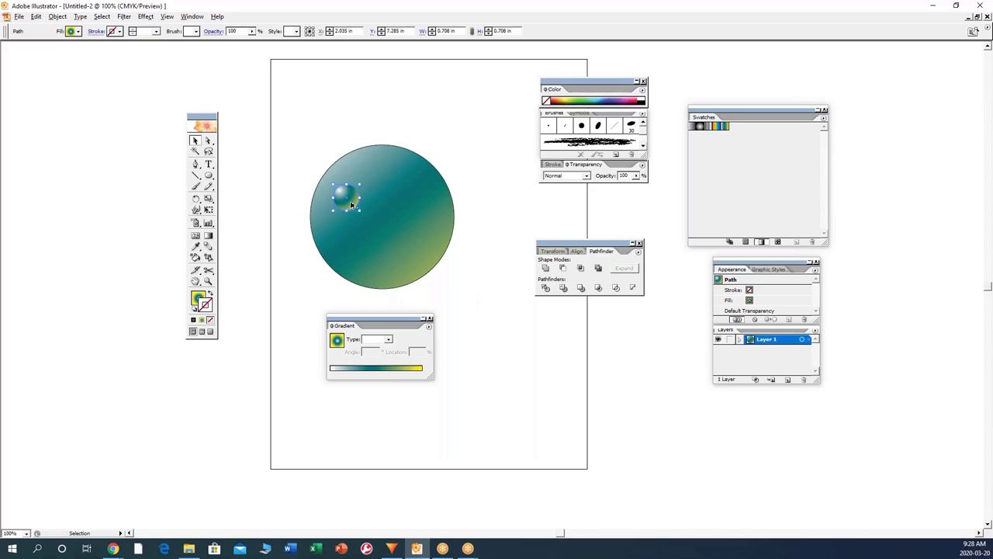
drag(350, 203, 414, 203)
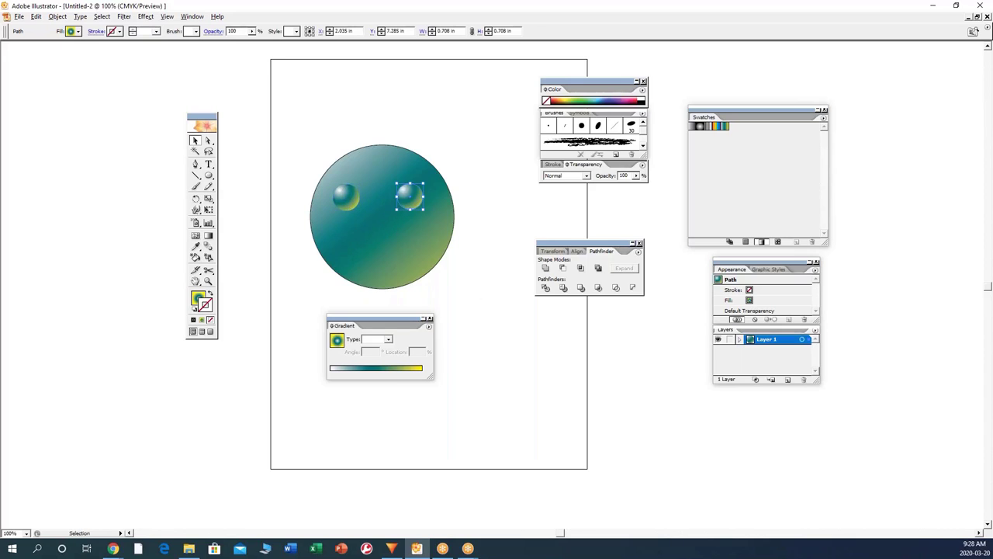
shift+click(348, 197)
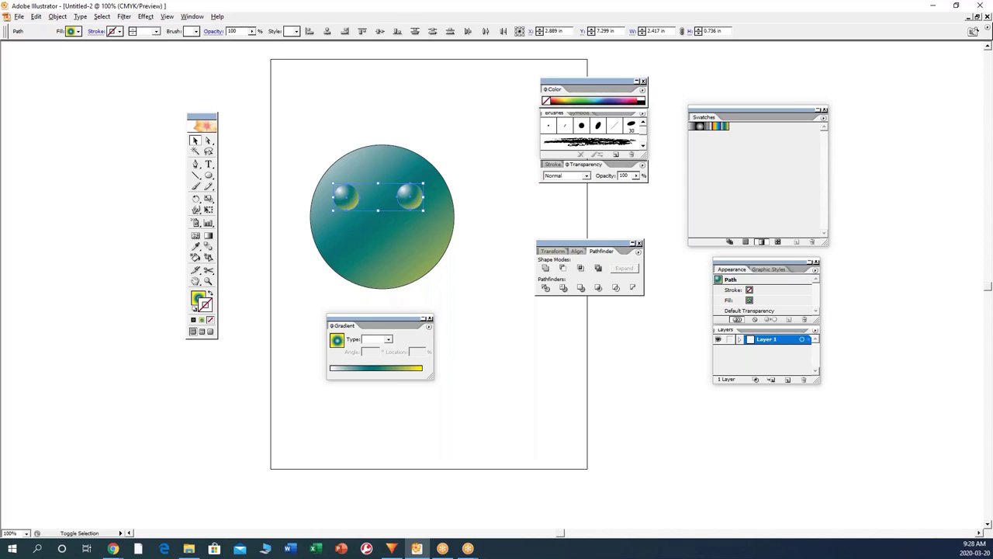
drag(350, 202, 338, 237)
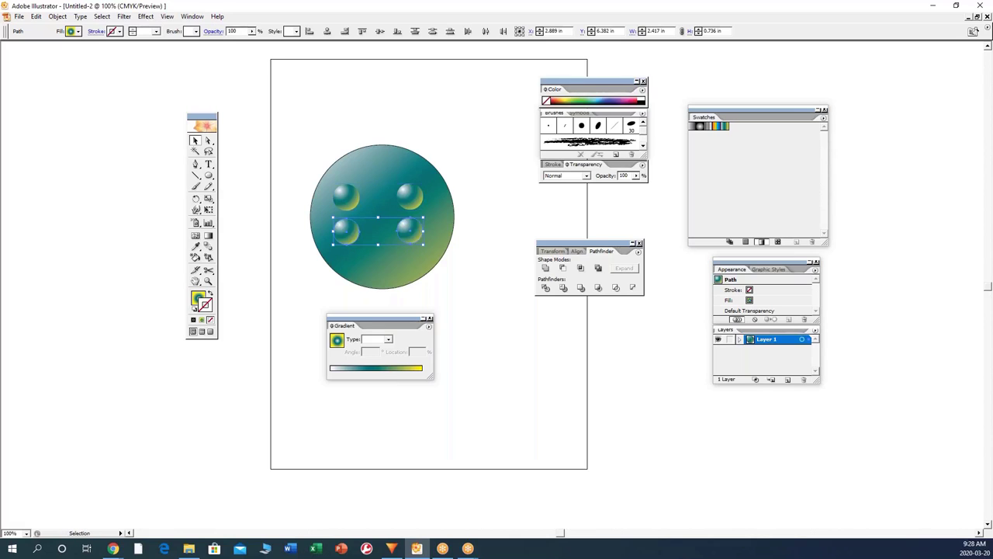
Step: Copy the four bubbles lower to form two columns of four and nudge all eight upward
shift+click(352, 200)
shift+click(409, 203)
drag(409, 203, 411, 177)
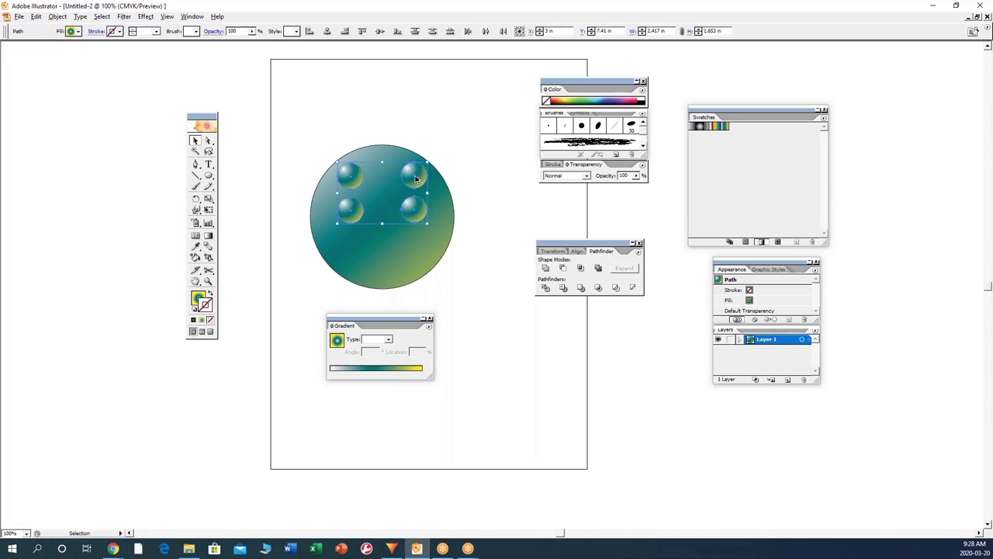
drag(414, 211, 417, 245)
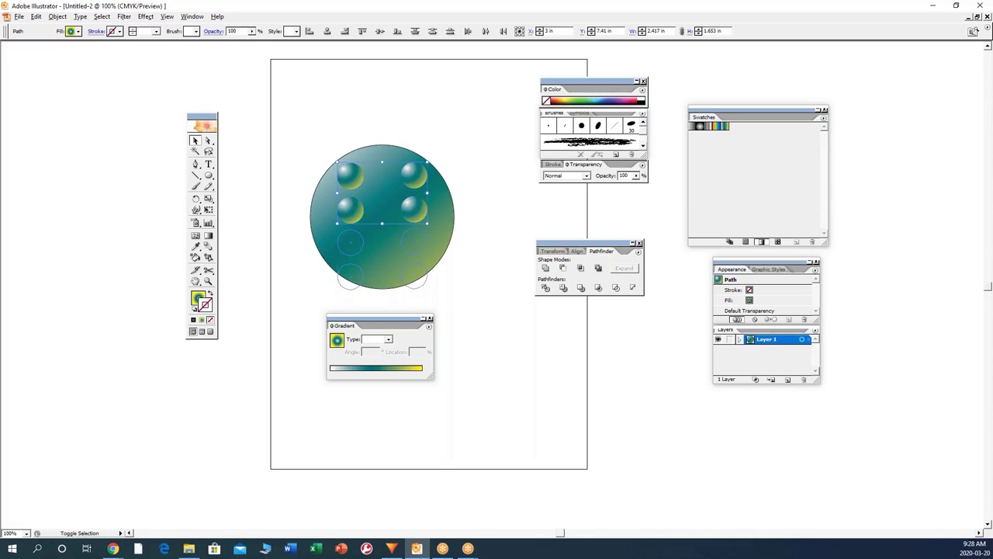
shift+click(351, 178)
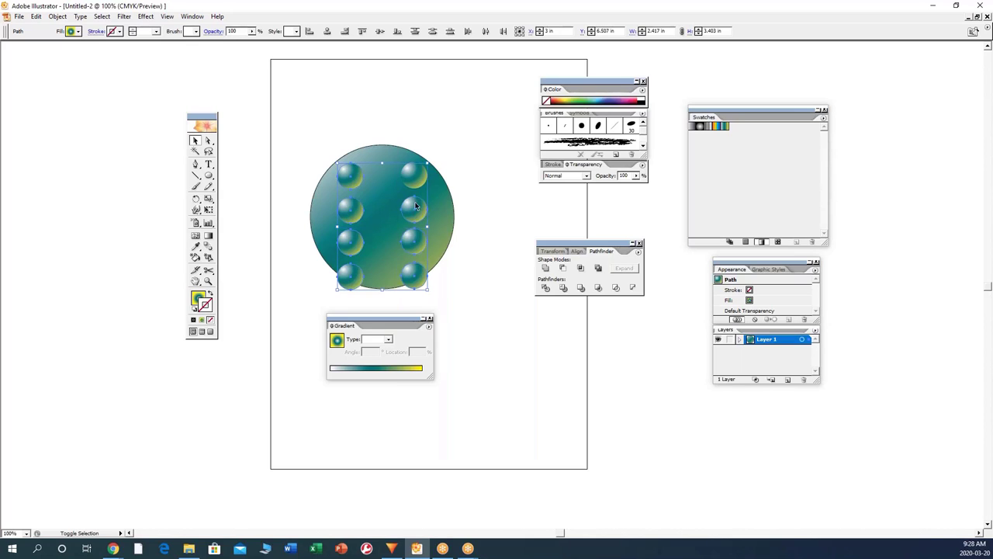
drag(414, 179, 414, 164)
click(471, 157)
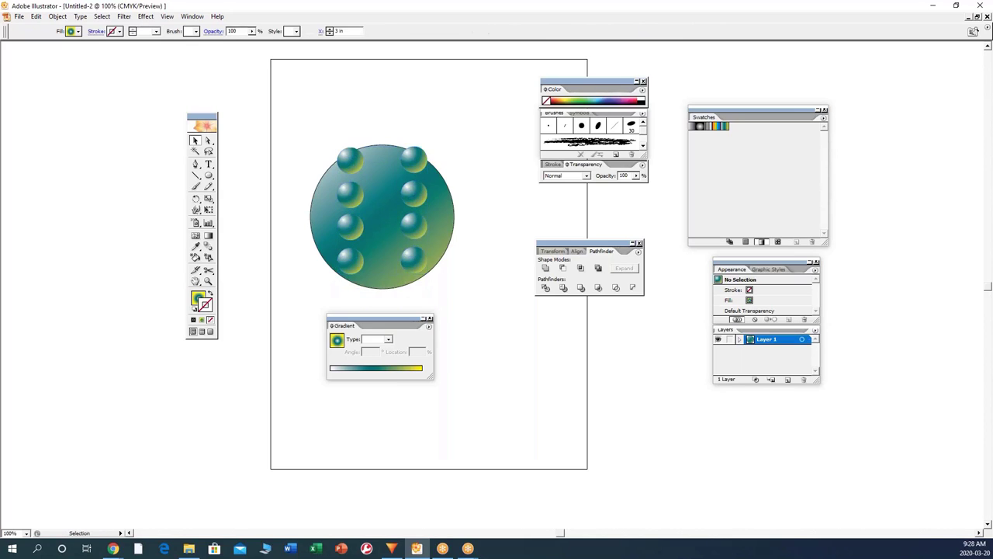
drag(321, 129, 429, 284)
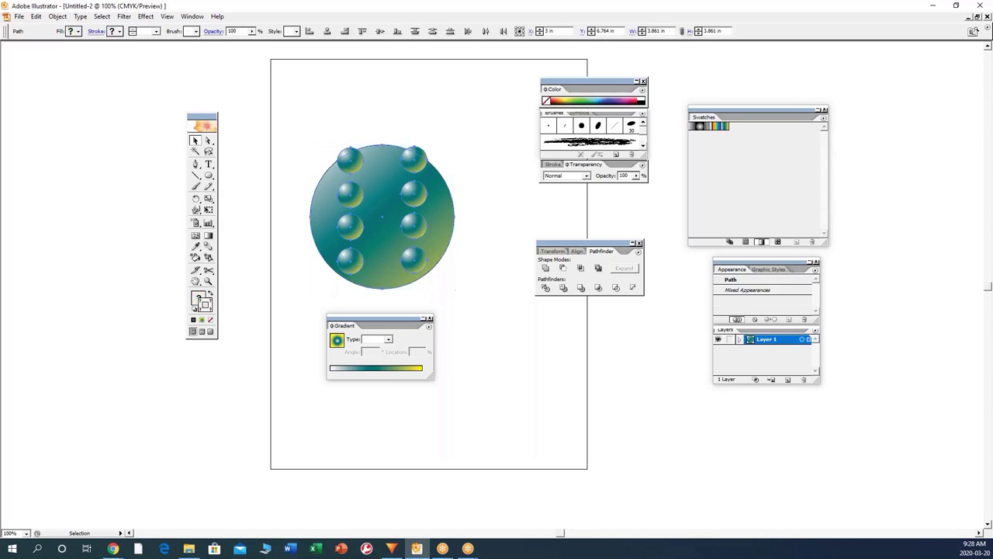
Step: Select the eight bubbles without the big circle and group them with Object > Group
click(485, 228)
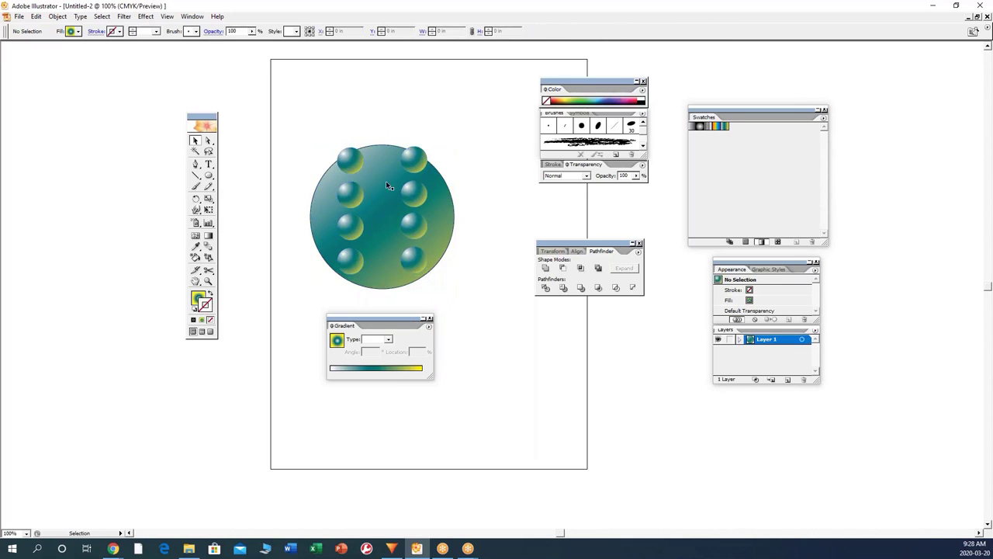
drag(319, 112, 439, 295)
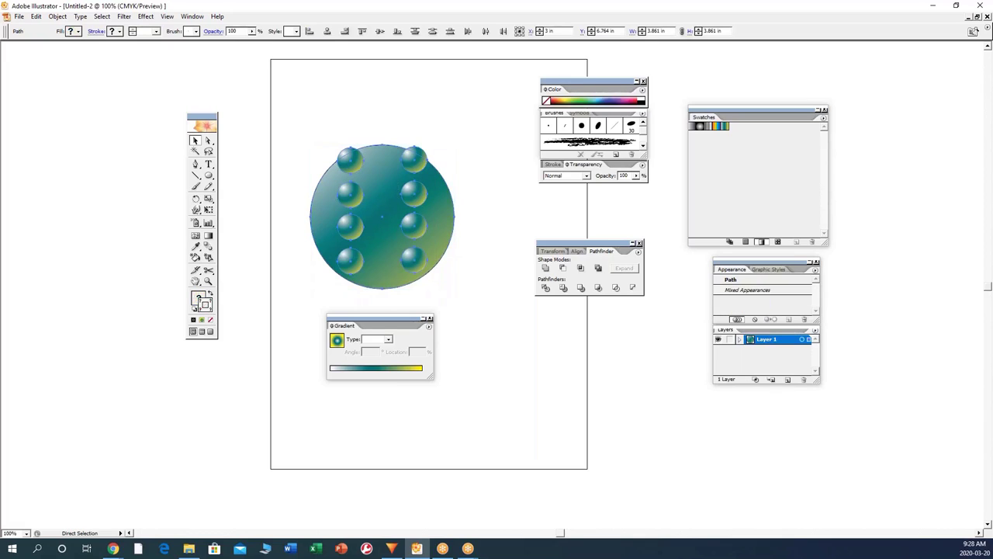
shift+click(450, 231)
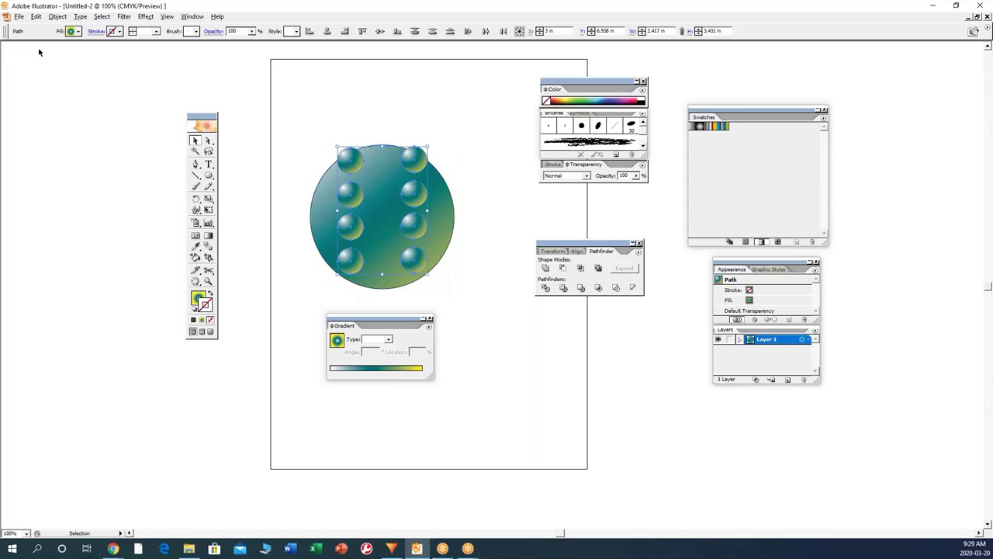
click(57, 16)
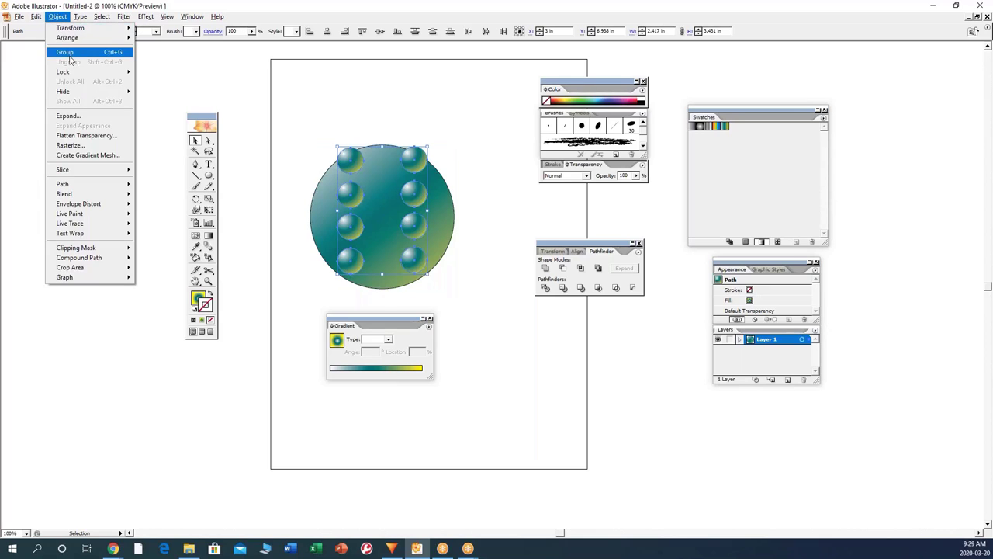
click(65, 52)
click(435, 151)
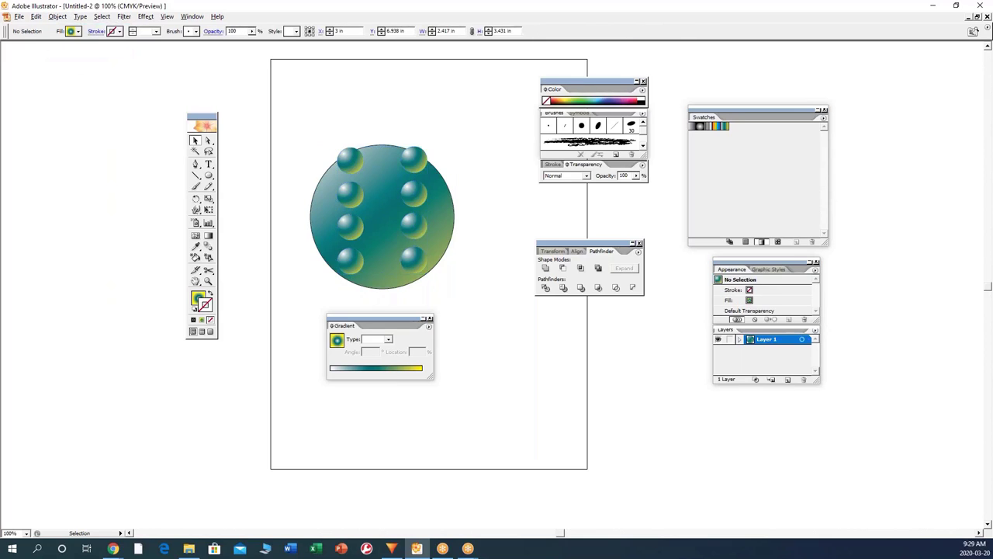
Step: Move the bubble group into place and float the Brushes panel on its own
drag(433, 148, 374, 199)
click(487, 263)
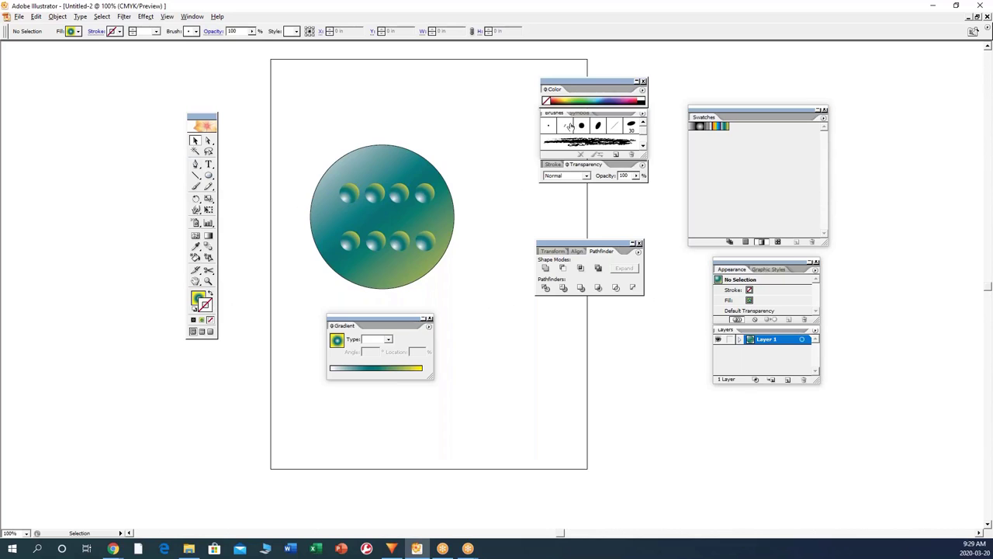
mouse_move(551, 116)
mouse_down()
mouse_move(528, 204)
mouse_move(546, 199)
mouse_move(548, 330)
mouse_move(573, 318)
mouse_up()
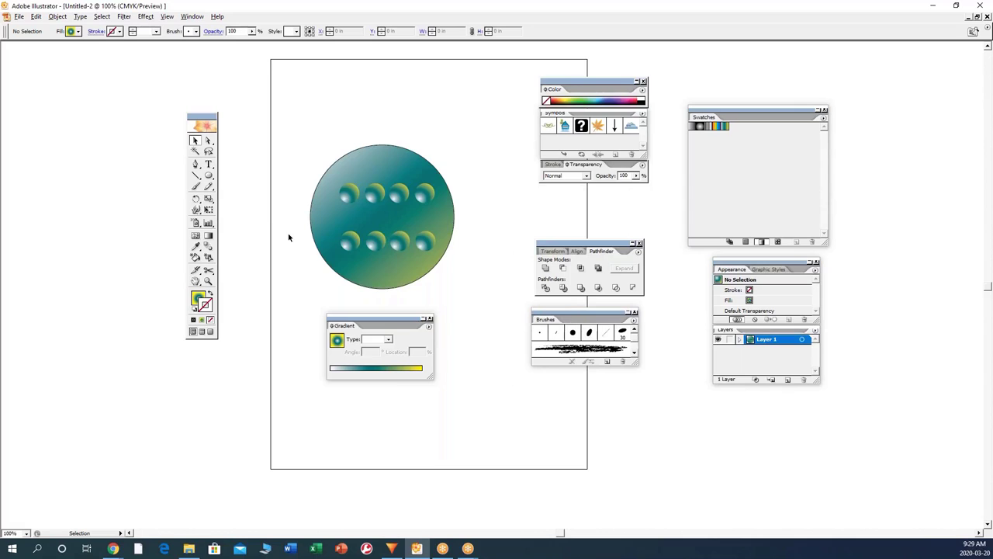
Step: Apply the 15 pt Oval brush to the big circle's outline
click(208, 140)
click(423, 192)
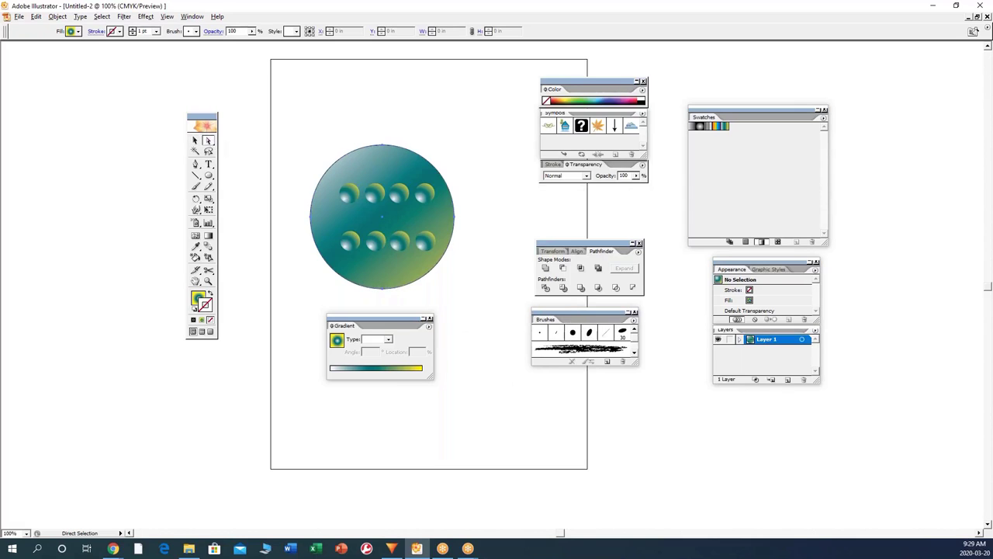
click(589, 333)
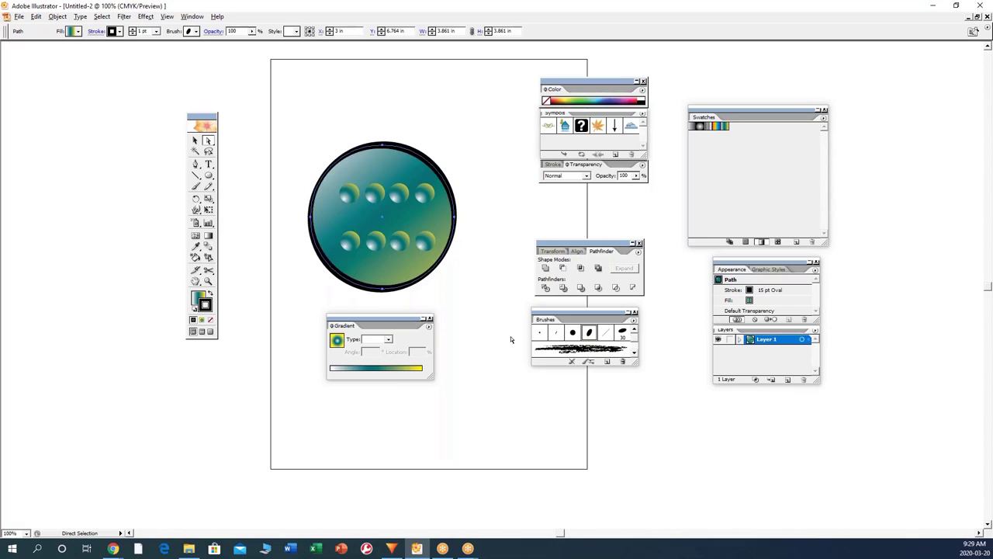
Step: Change the 15 pt Oval brush to 30% roundness and 12 pt diameter, applied to strokes
double_click(589, 333)
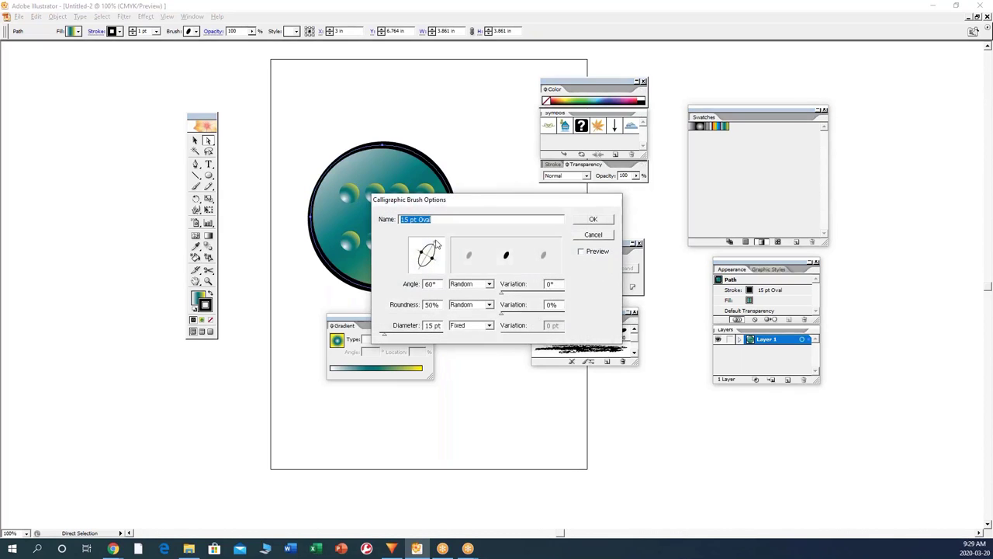
drag(477, 200, 599, 194)
drag(554, 257, 551, 254)
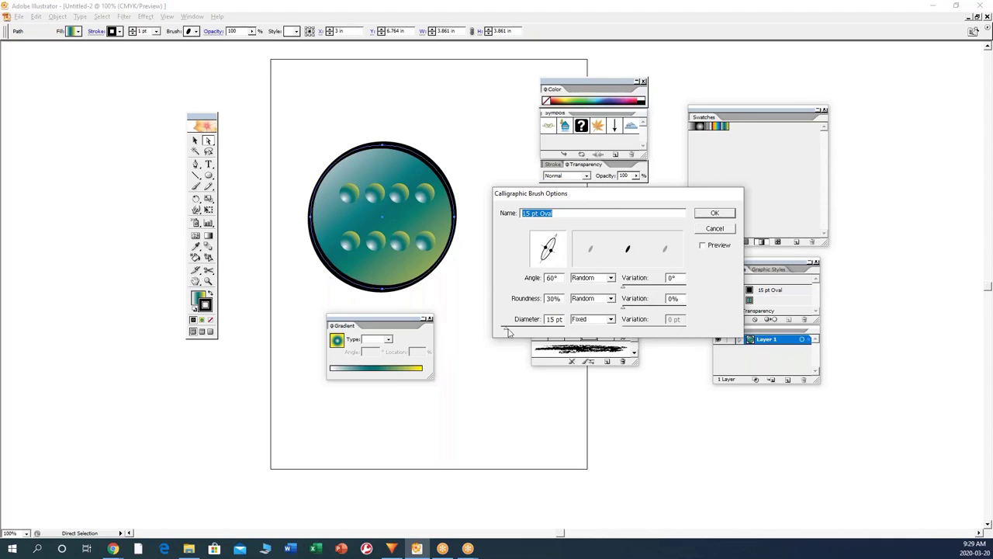
drag(507, 332, 506, 332)
click(716, 215)
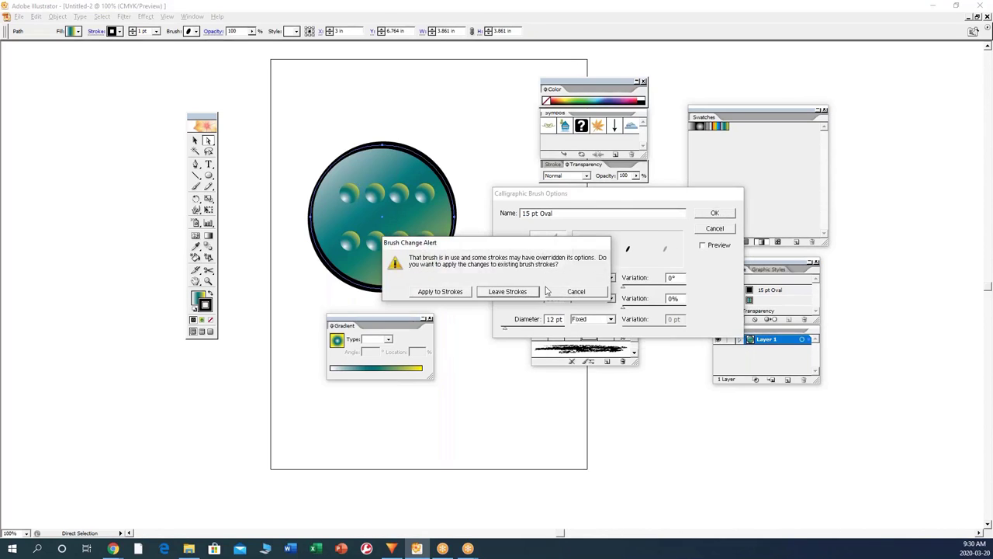
click(448, 293)
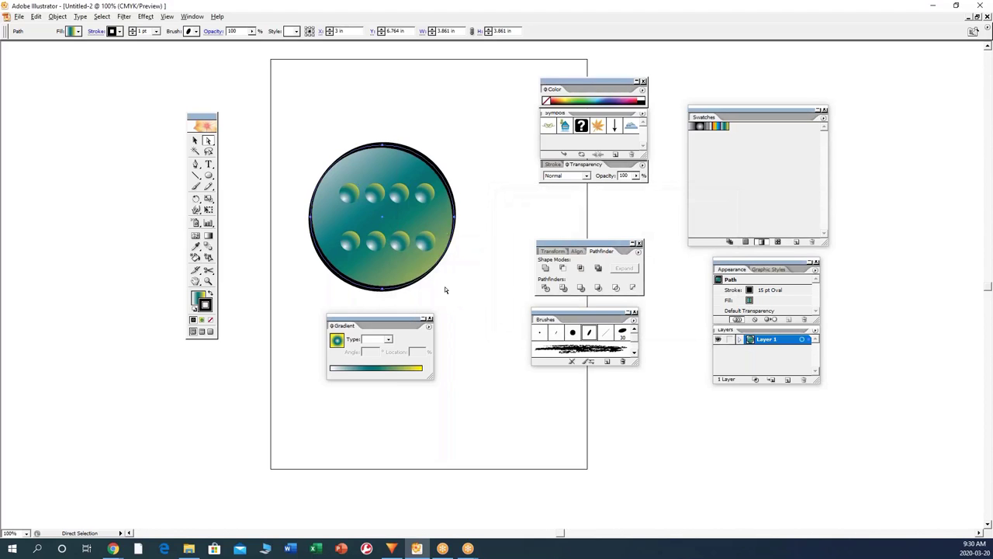
Step: Enlarge the Brushes panel and pen a three-anchor S-curved wave path above the circle
click(483, 259)
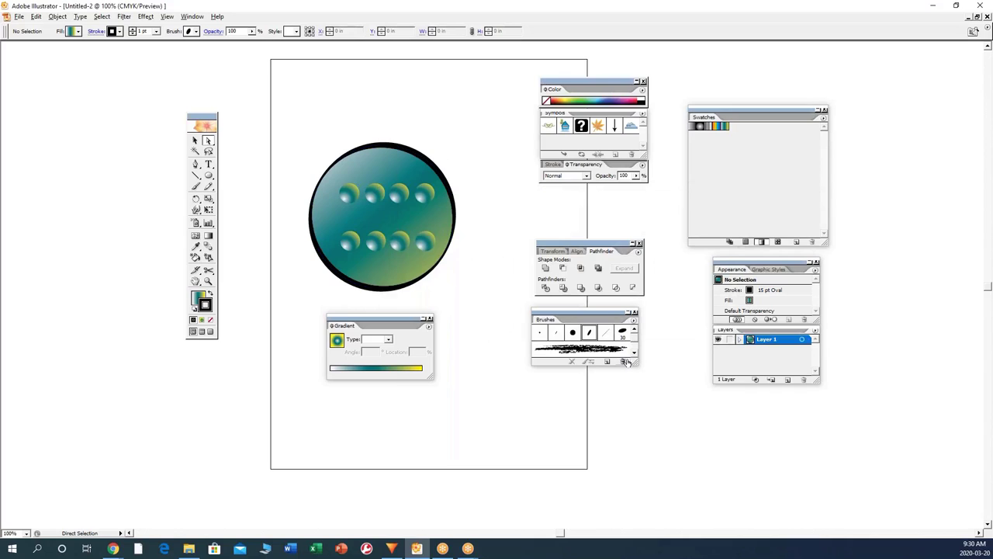
drag(635, 360, 669, 429)
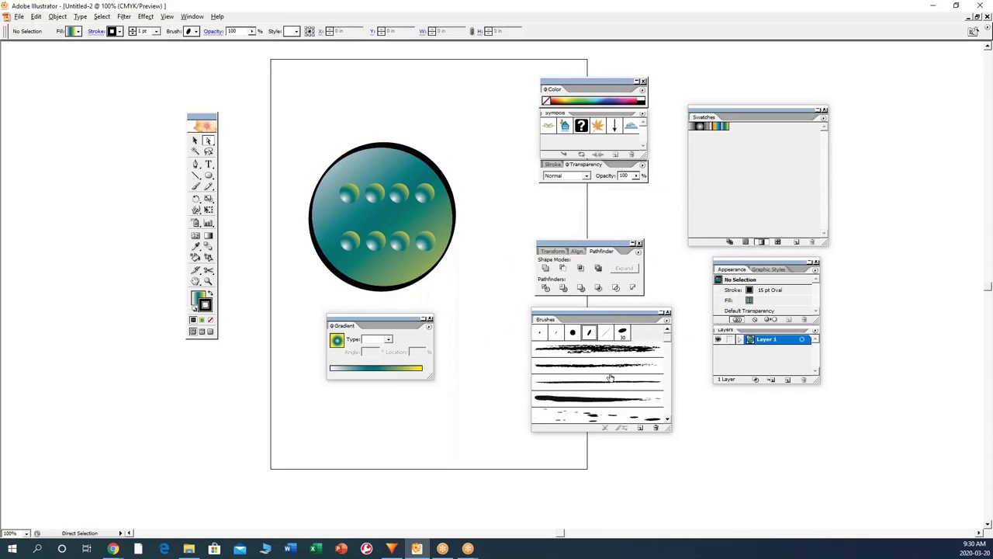
click(195, 163)
click(314, 96)
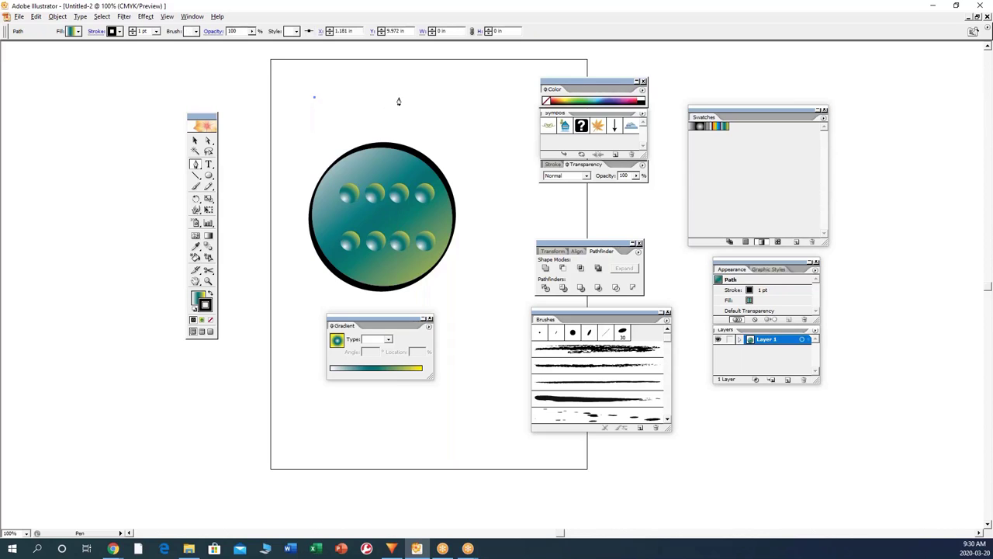
drag(399, 96, 437, 133)
drag(504, 122, 512, 106)
click(195, 140)
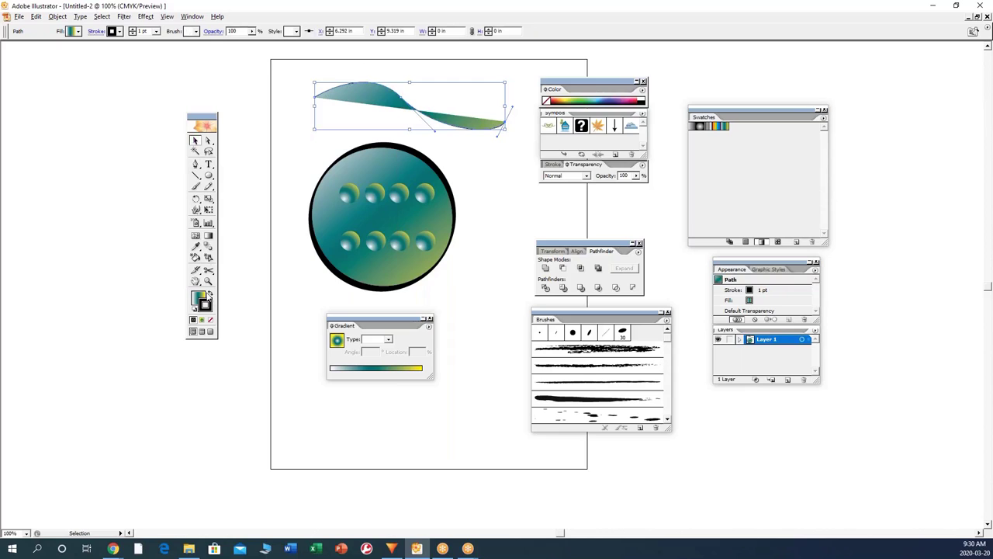
Step: Set the wave path's fill to None and reselect the whole path
click(197, 297)
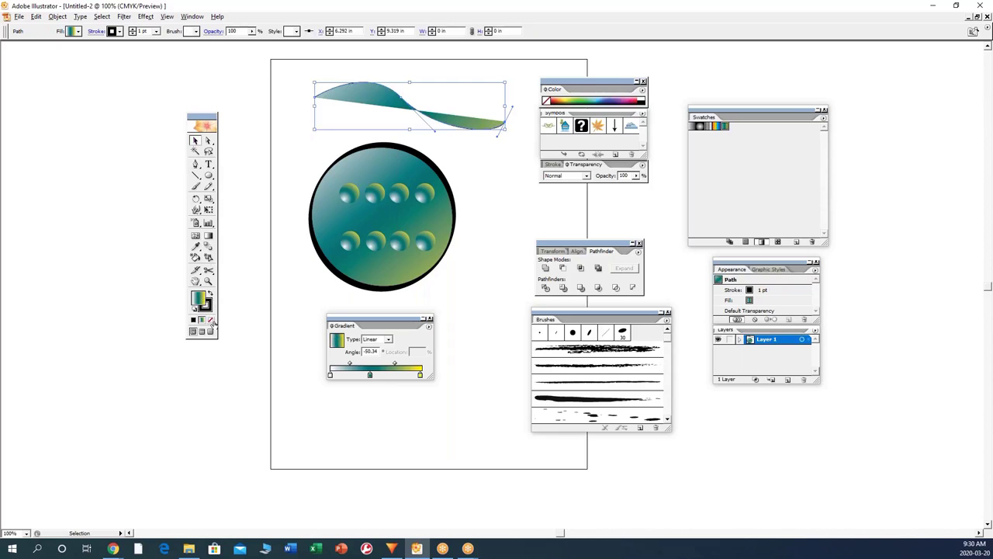
click(210, 321)
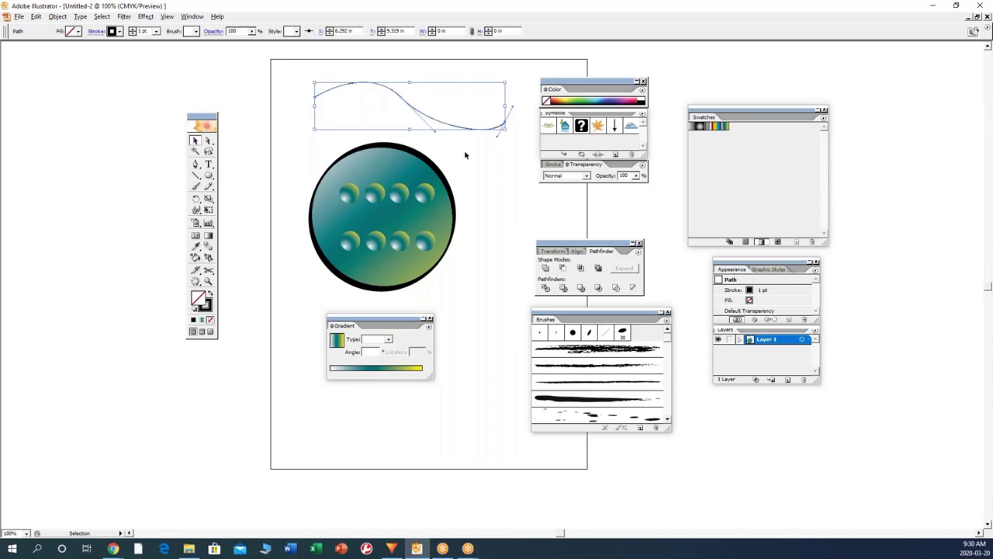
click(195, 140)
click(382, 104)
click(395, 95)
Step: Try 15 pt Oval, Chalk Scribble and Charcoal - Feather brushes, then apply the Fude brush
click(590, 333)
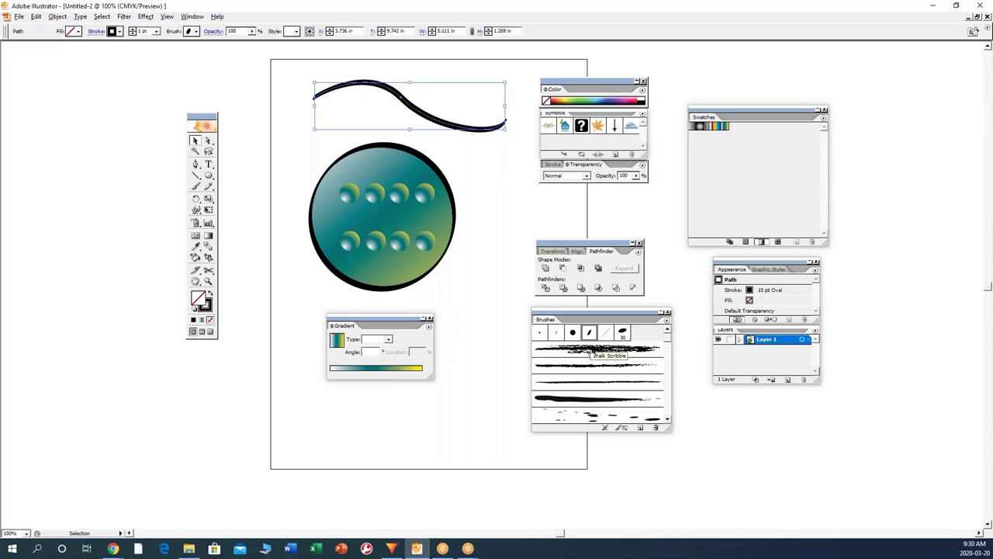
click(590, 349)
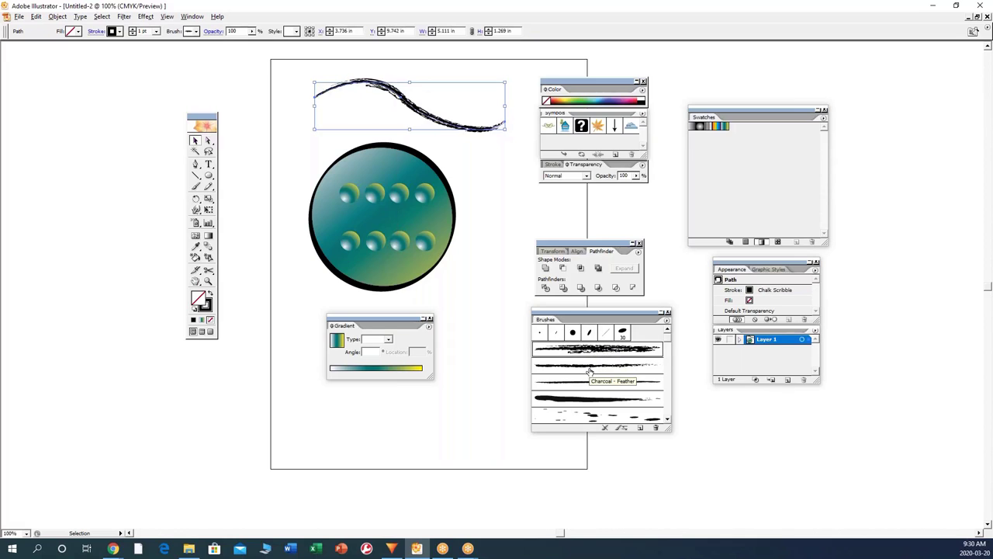
click(590, 373)
click(591, 399)
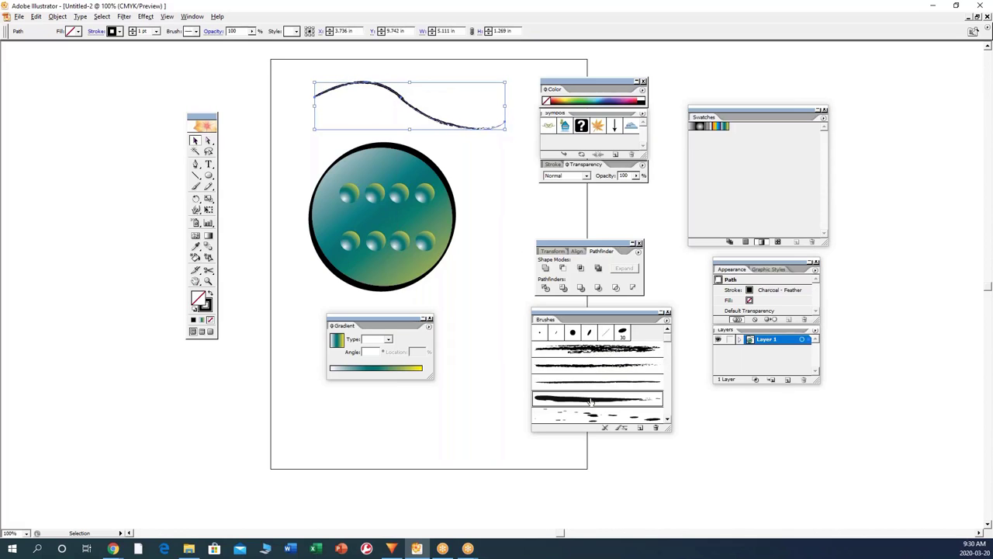
click(276, 135)
click(207, 141)
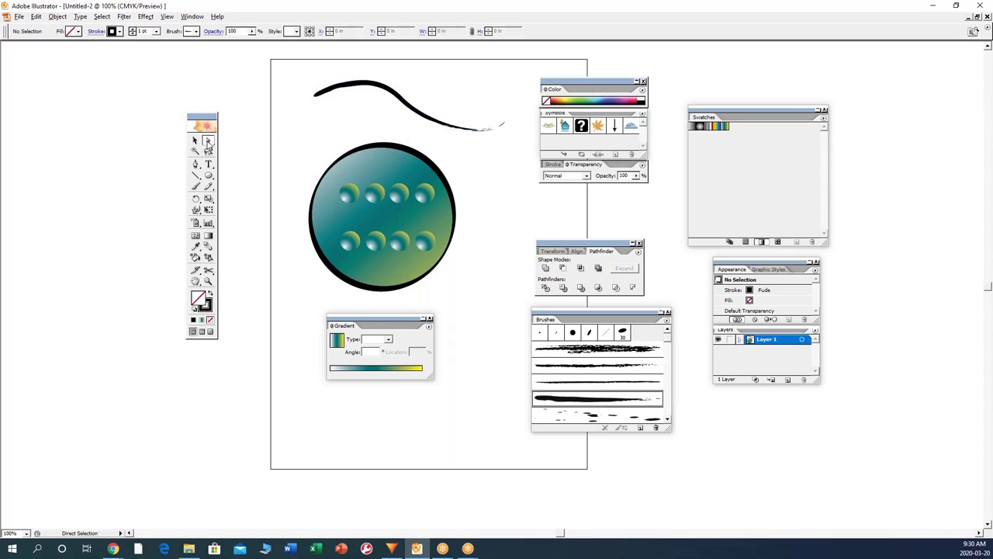
Step: Reposition the Fude path and pull its left end down to the circle's edge
click(316, 101)
mouse_move(317, 101)
mouse_down()
mouse_move(287, 156)
mouse_move(335, 167)
mouse_move(346, 159)
mouse_up()
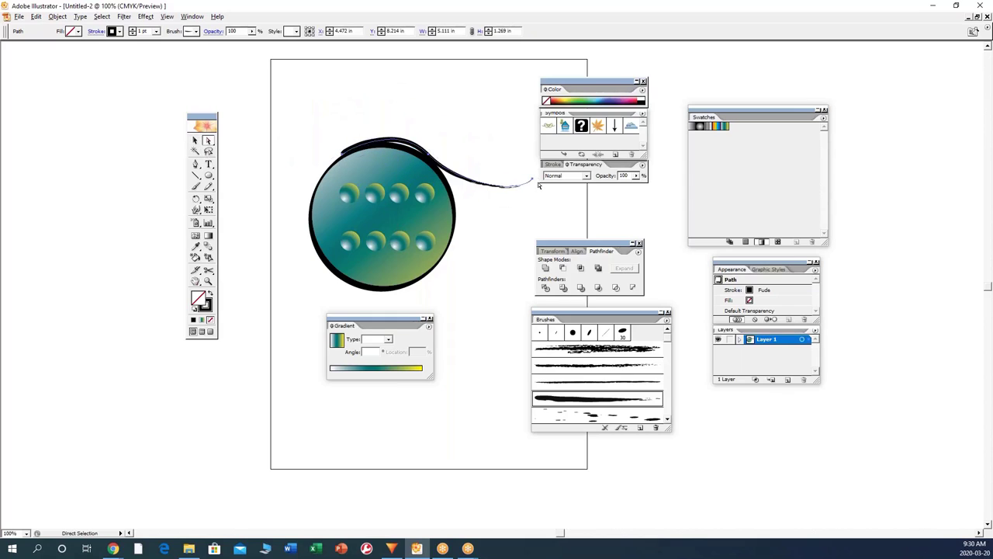
drag(531, 181, 523, 147)
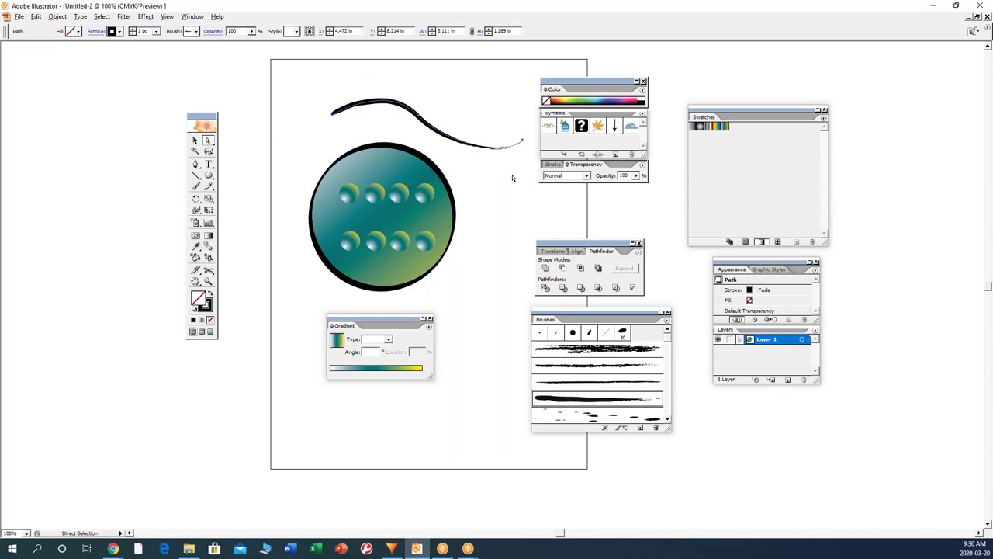
click(513, 175)
drag(333, 119, 329, 169)
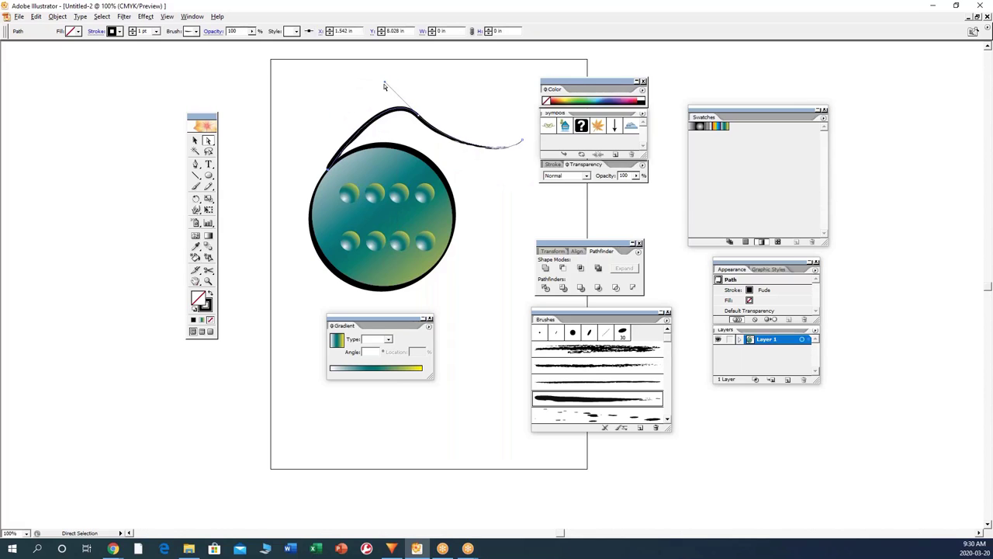
Step: Drag the string's curve handles to loop it over the circle, then enlarge the Symbols panel
click(437, 124)
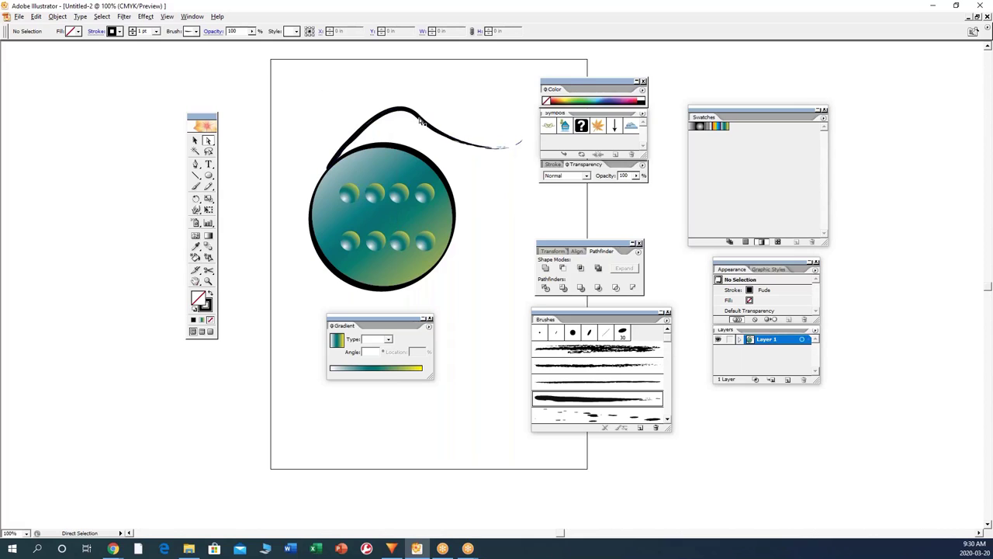
click(416, 116)
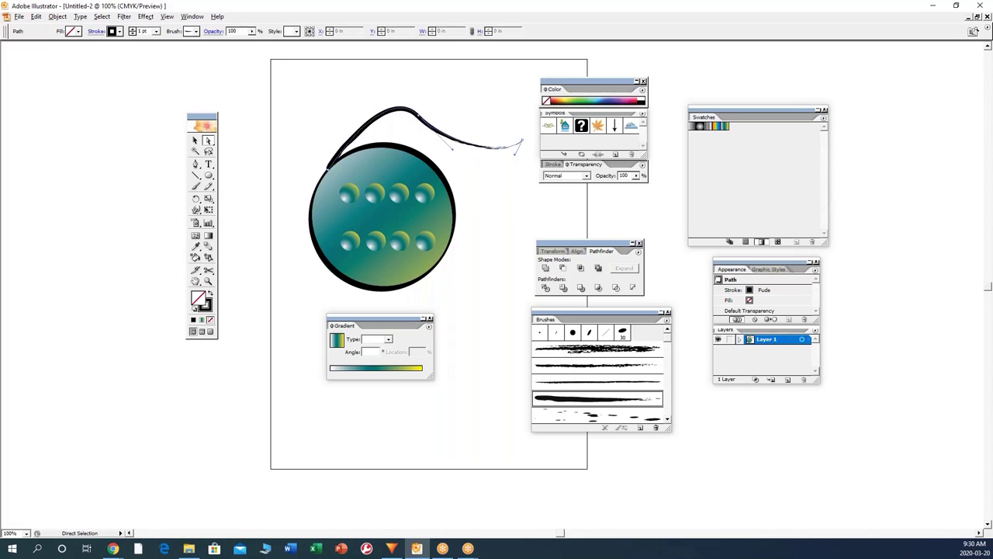
click(411, 115)
drag(384, 83, 330, 72)
drag(416, 118, 419, 138)
key(ctrl+shift+a)
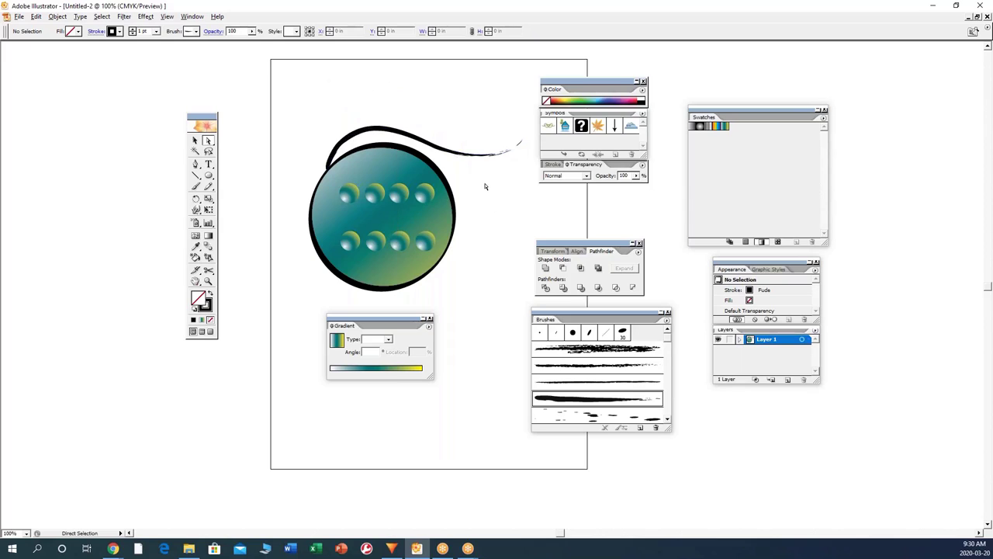
click(195, 140)
drag(642, 154, 652, 177)
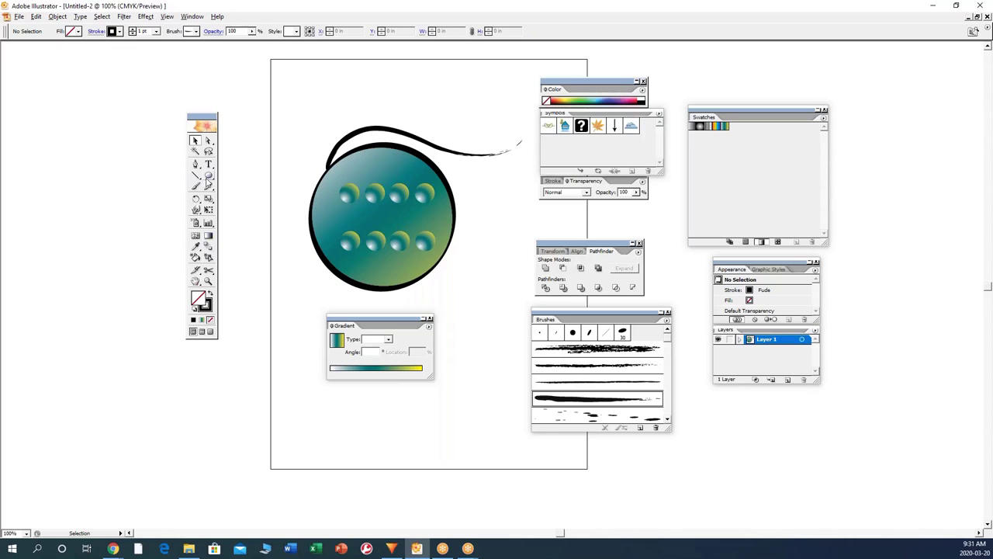
Step: Draw a 2.889 × 2.889 in square below the circle with stroke set to None
click(208, 178)
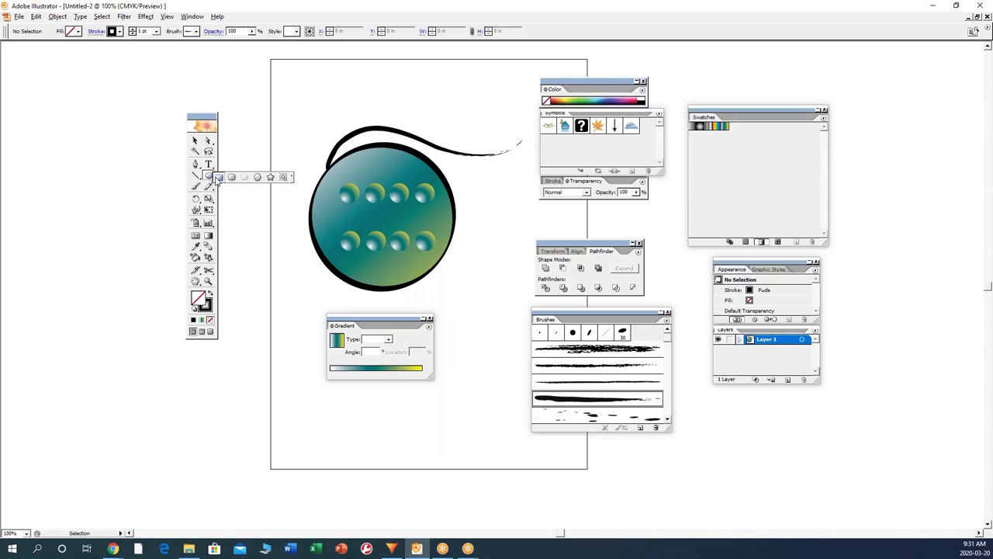
click(218, 178)
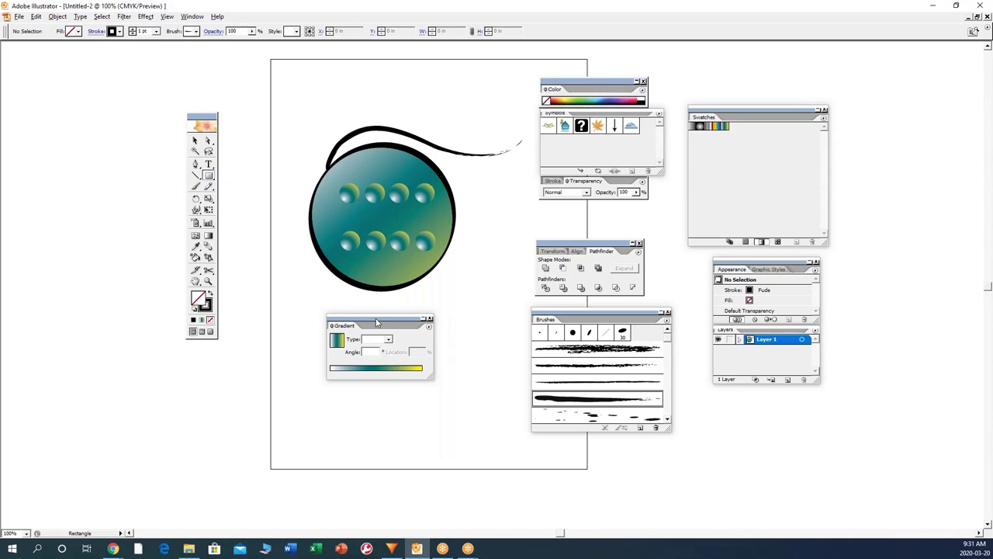
drag(334, 319, 179, 323)
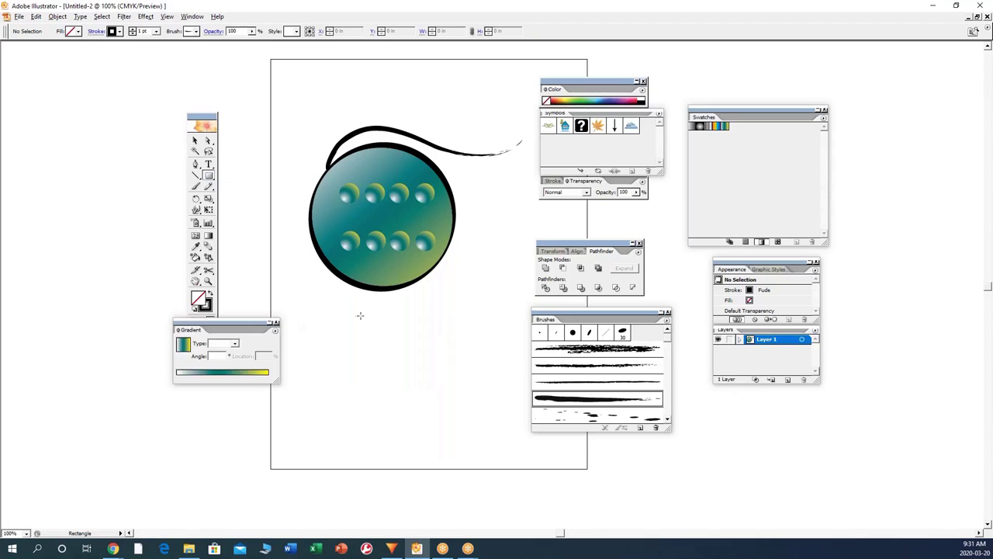
drag(329, 325, 419, 431)
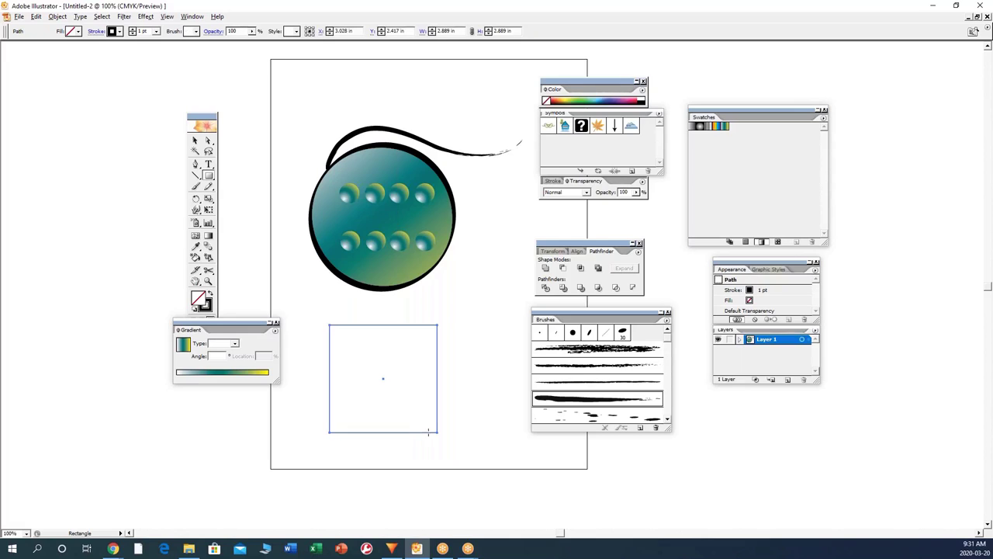
click(207, 308)
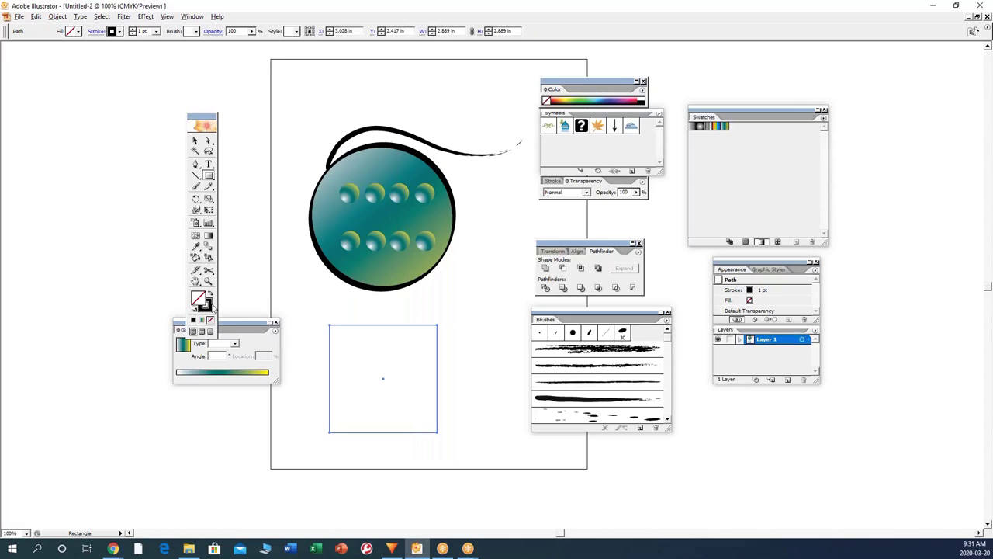
click(209, 322)
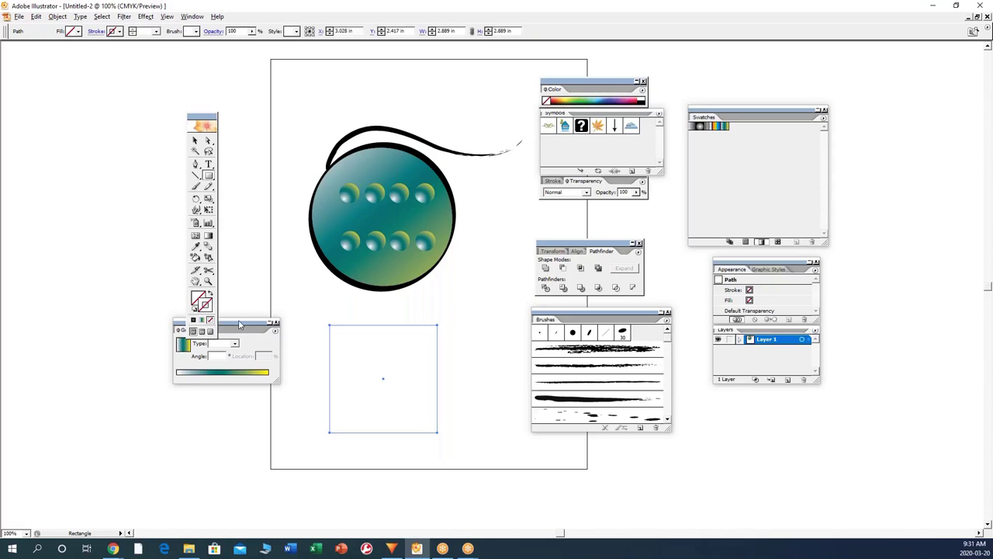
click(196, 141)
click(282, 135)
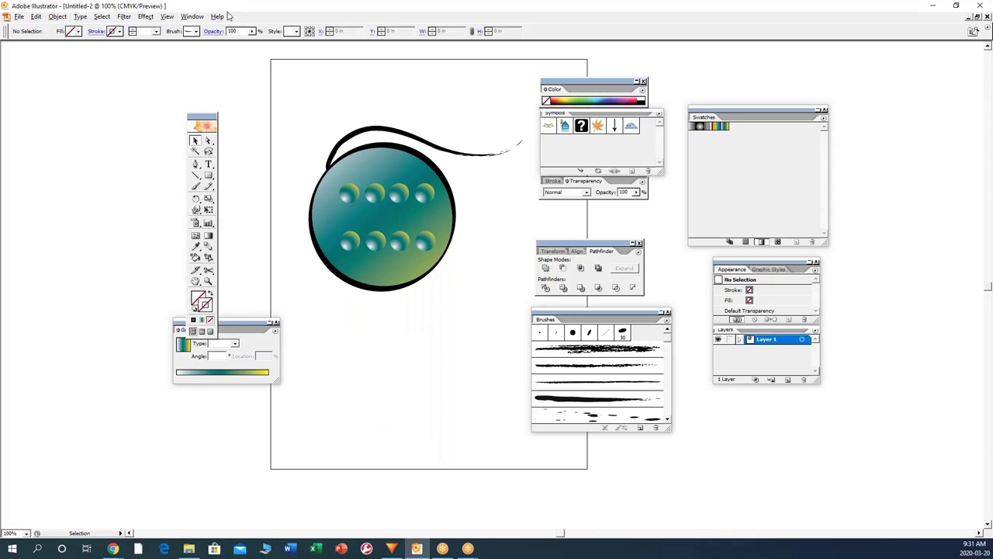
click(165, 17)
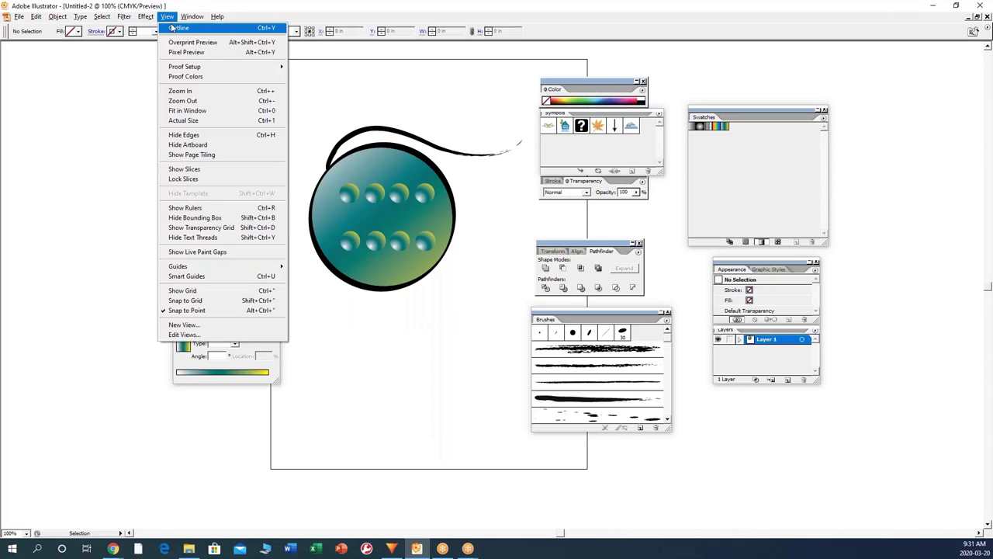
Step: In Outline view, draw a 0.514 in square in the tile's top-left corner, then return to Preview
click(178, 27)
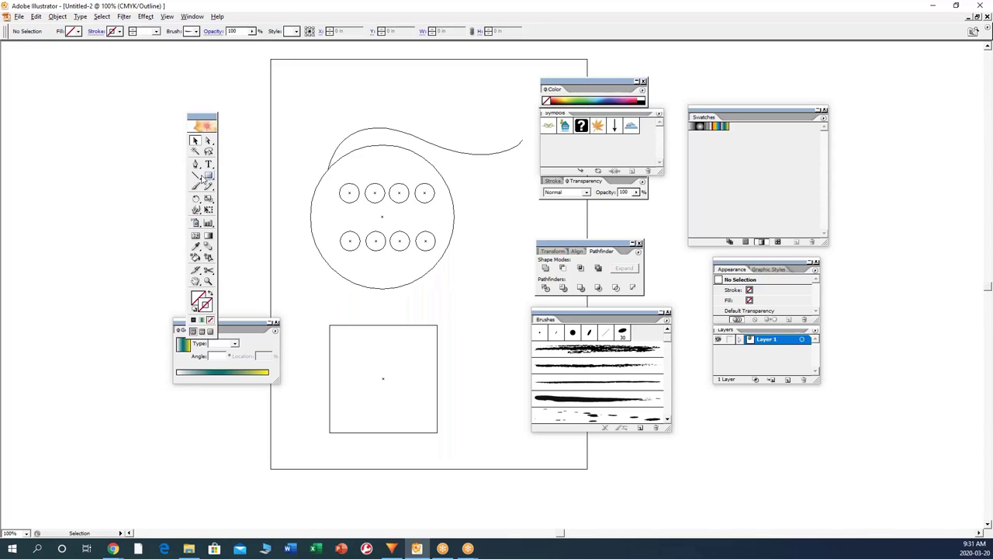
click(197, 176)
click(208, 175)
drag(333, 331, 356, 353)
click(195, 141)
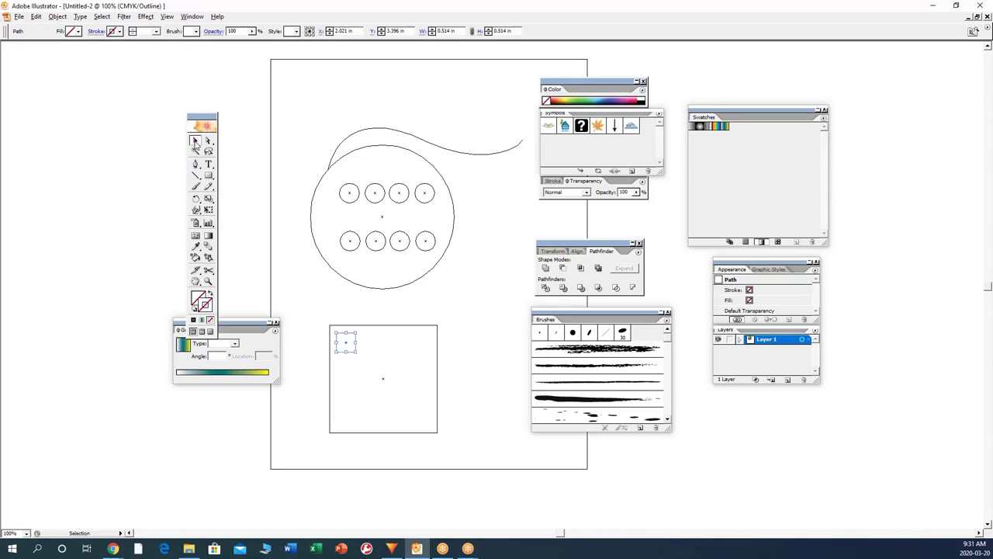
click(167, 17)
click(186, 26)
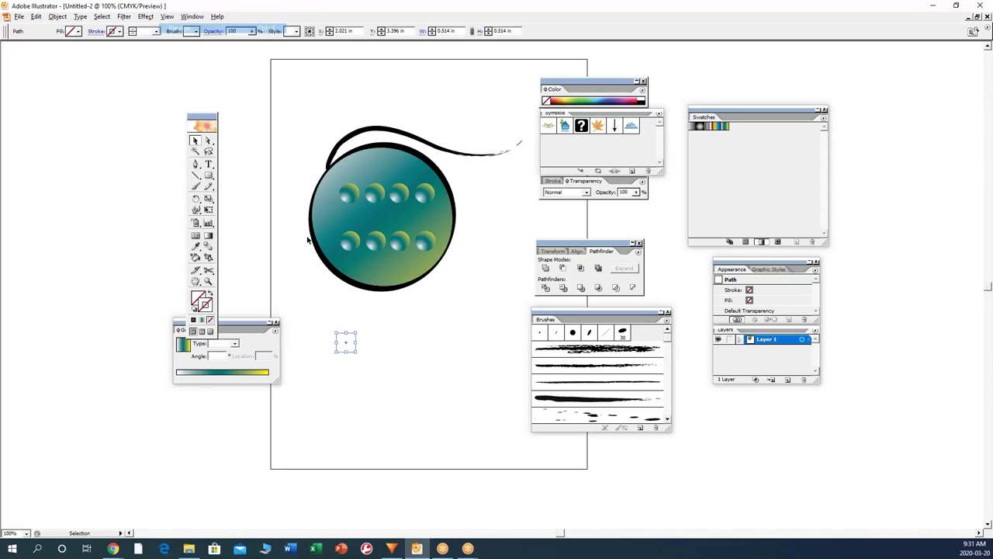
Step: Give both shapes default white fill and black stroke, and copy the small square into a 2×2 grid
click(194, 309)
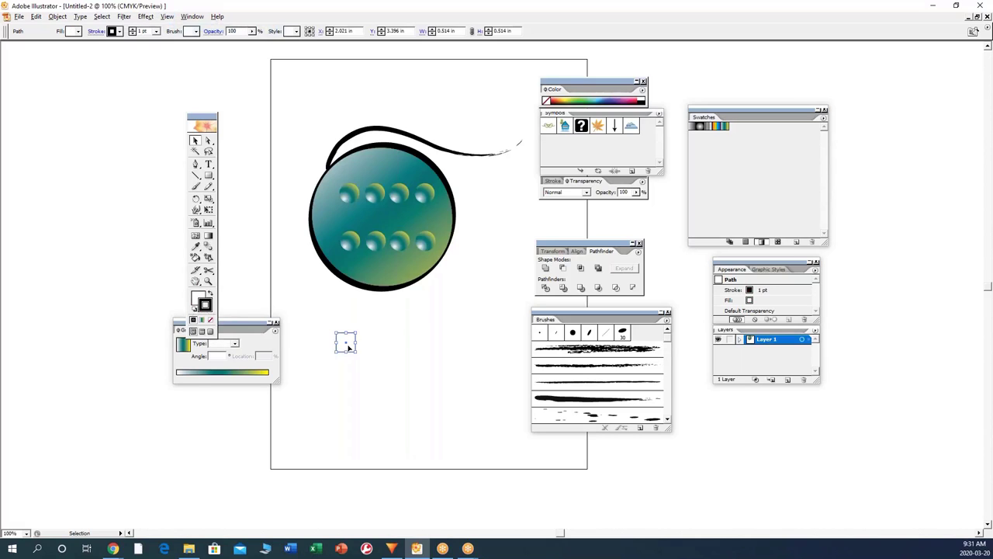
drag(461, 304, 293, 428)
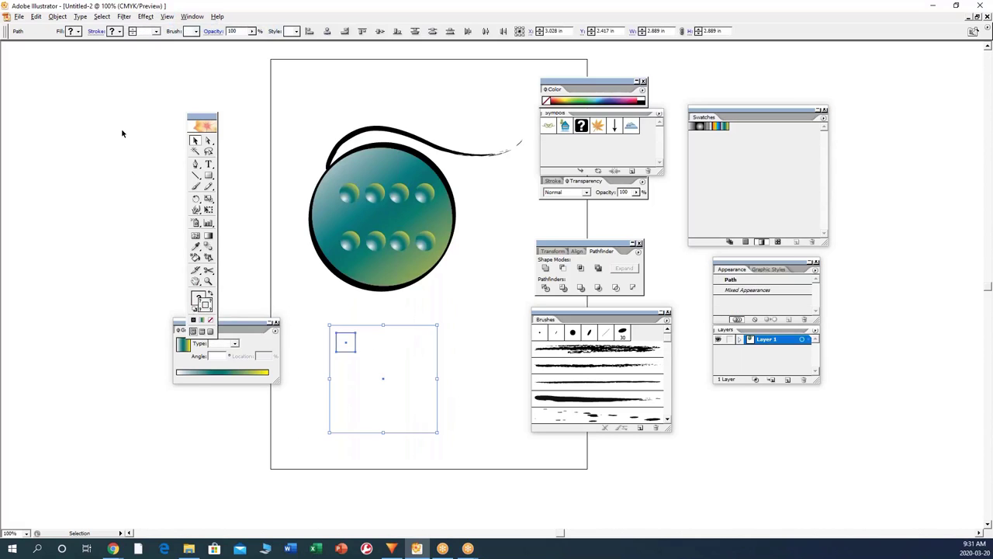
click(194, 309)
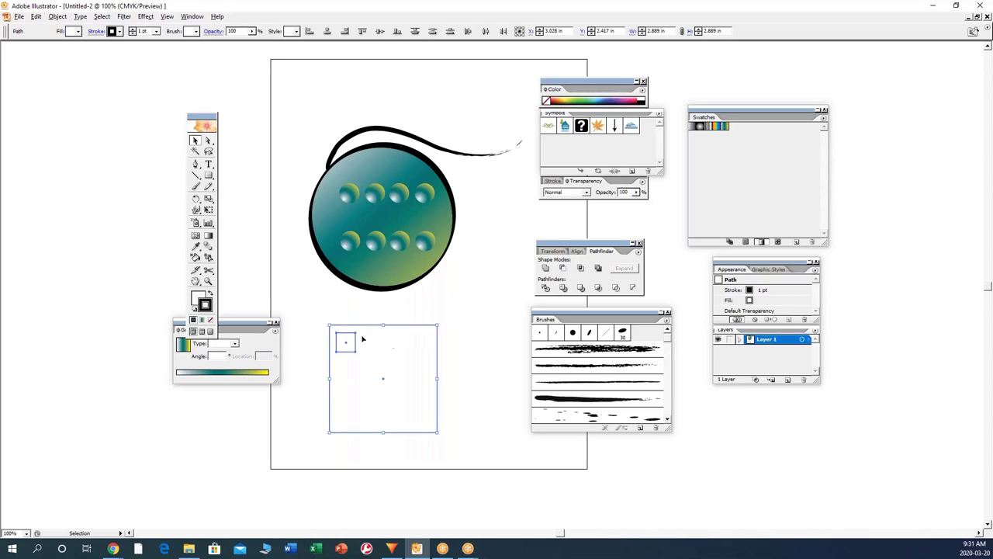
click(338, 336)
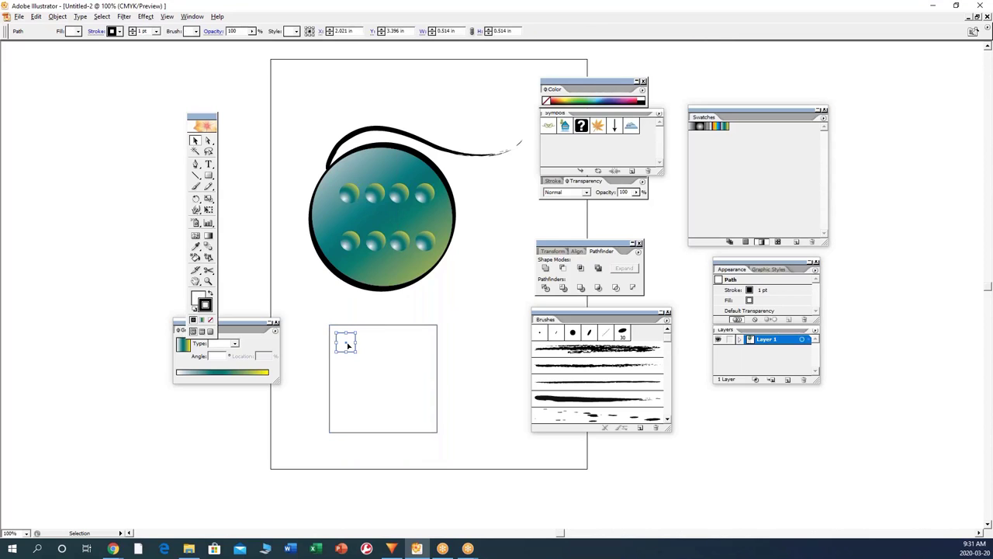
drag(343, 339, 357, 405)
shift+click(357, 358)
Step: Drag the tile square with its four small squares into Swatches as a new pattern
click(366, 362)
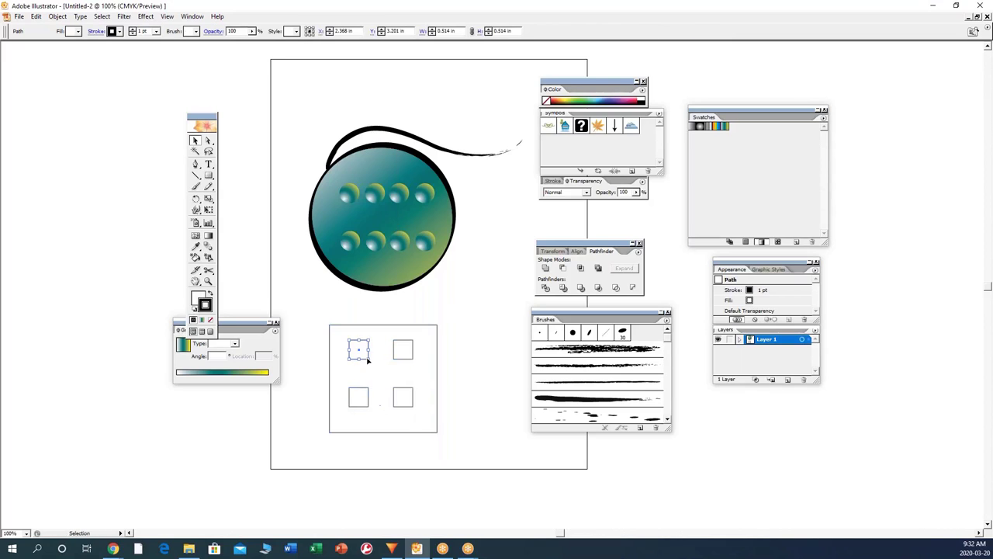
drag(314, 310, 469, 467)
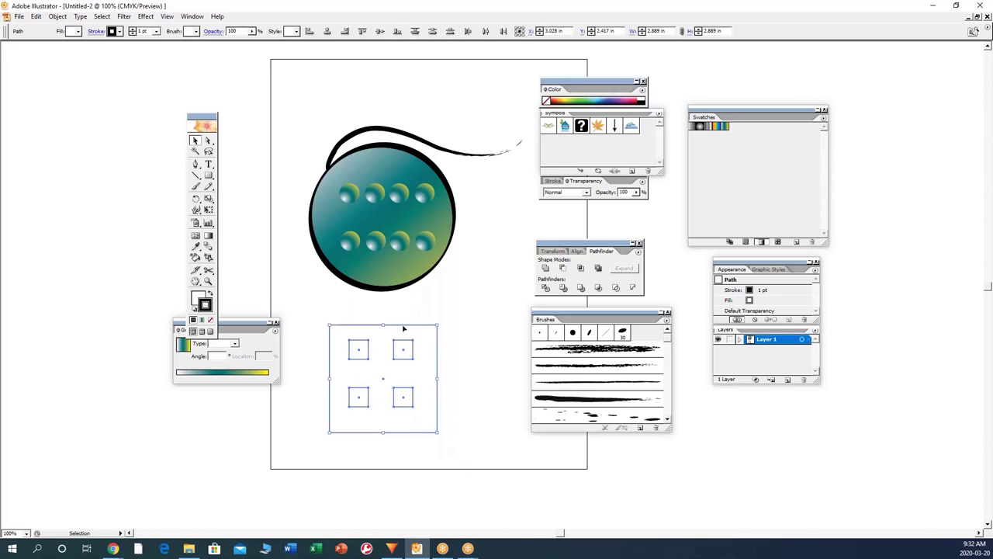
drag(402, 329, 729, 166)
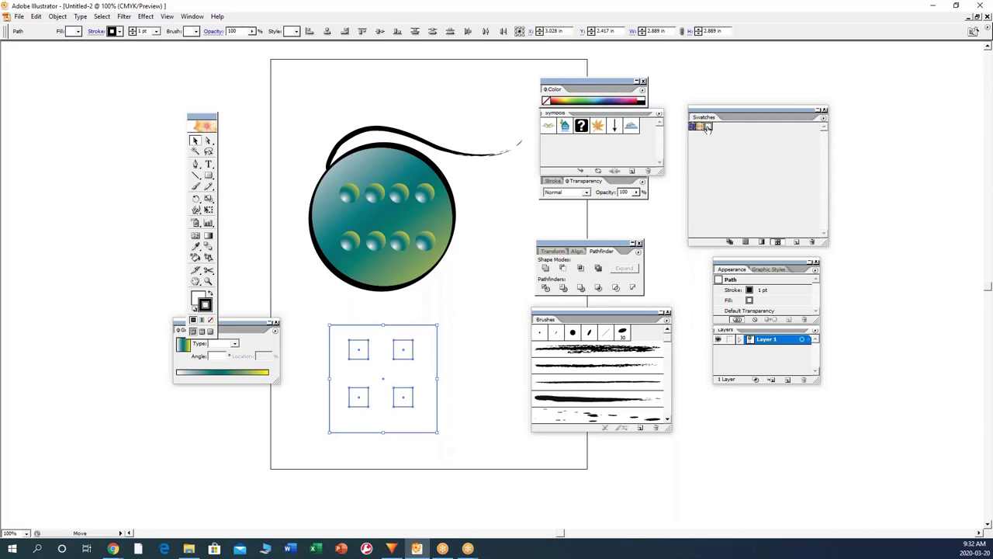
click(473, 304)
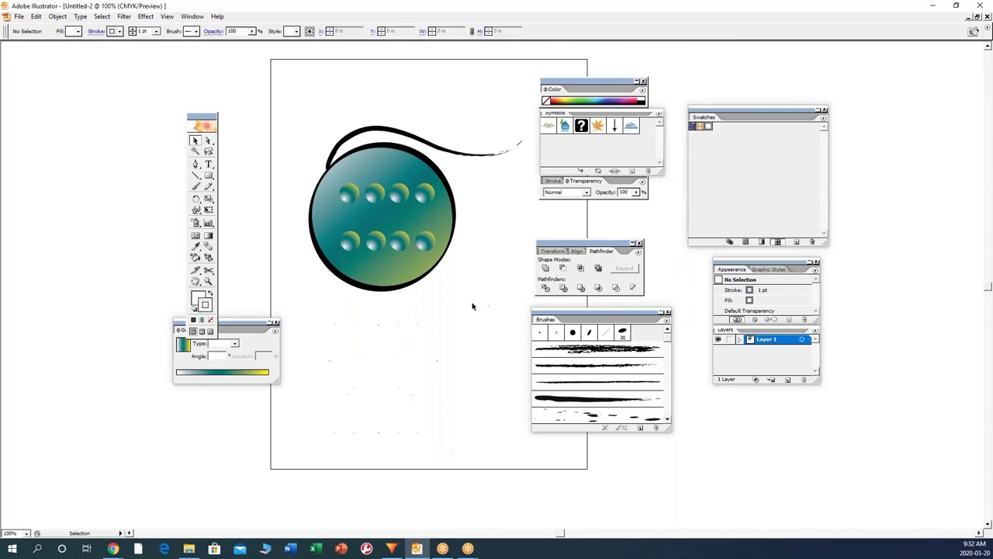
drag(448, 313, 313, 477)
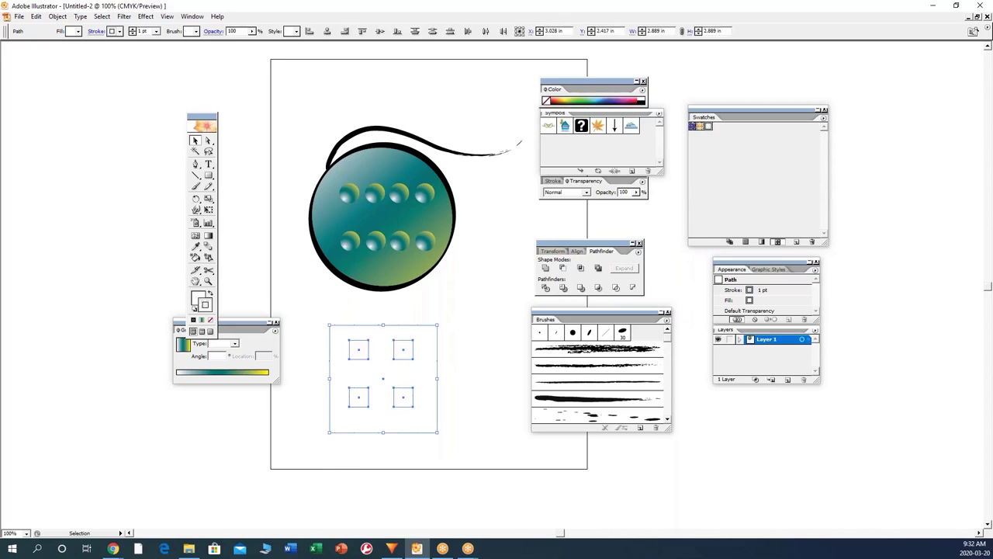
key(ctrl+shift+a)
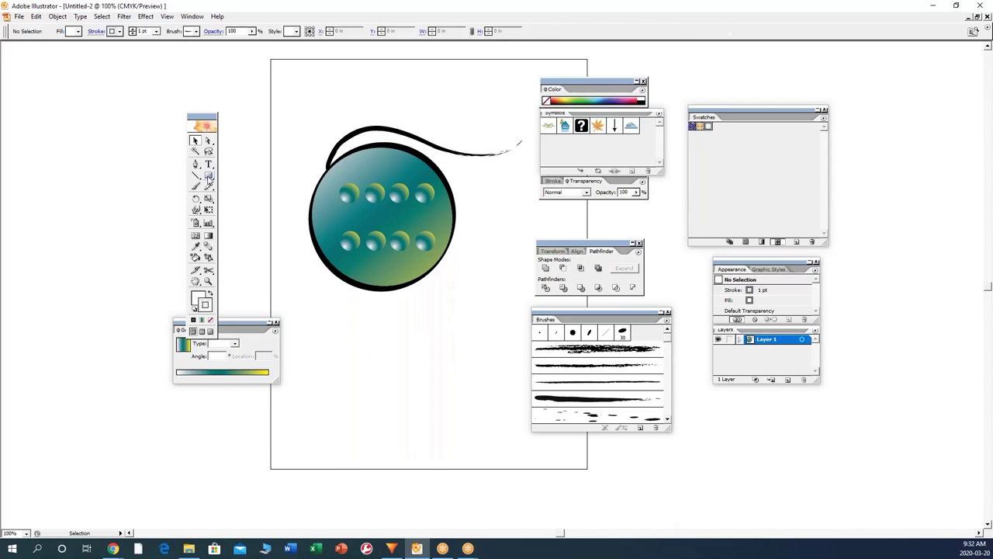
click(208, 177)
drag(354, 326, 455, 425)
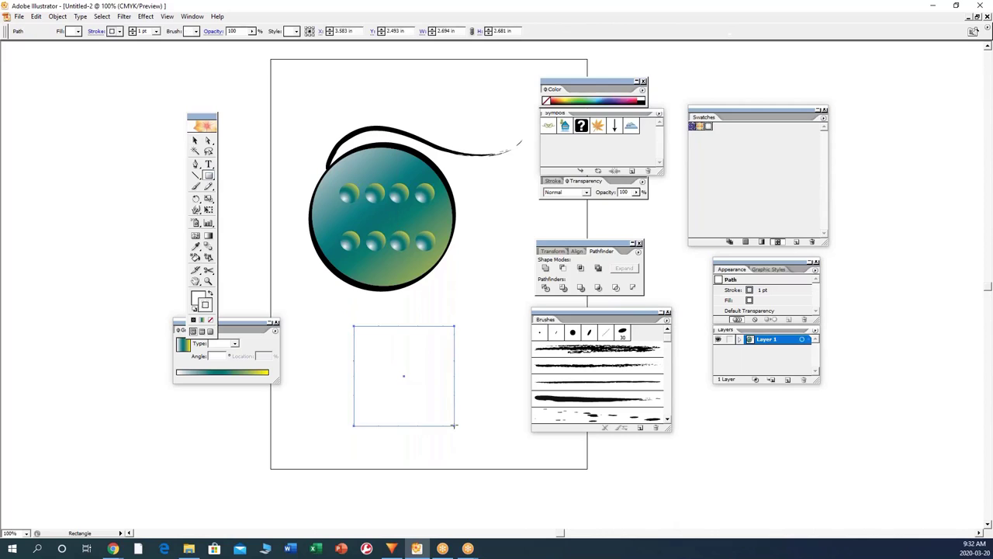
click(209, 295)
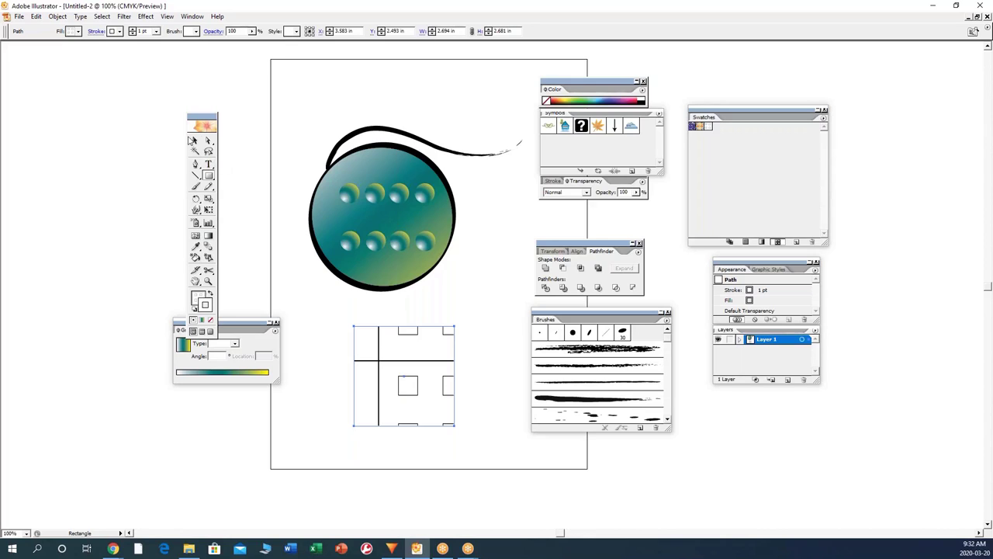
click(195, 141)
click(472, 422)
click(439, 411)
drag(456, 425, 505, 484)
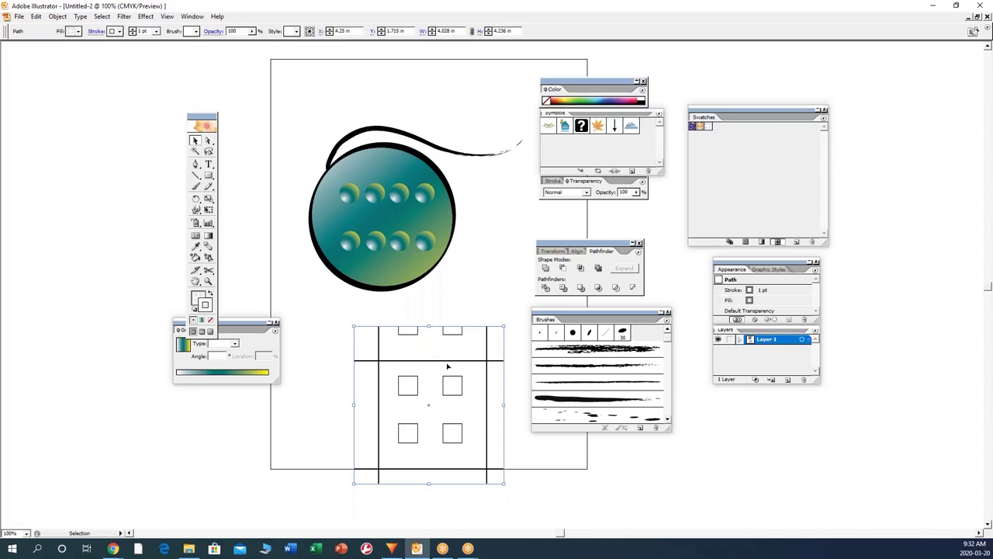
click(699, 126)
click(209, 294)
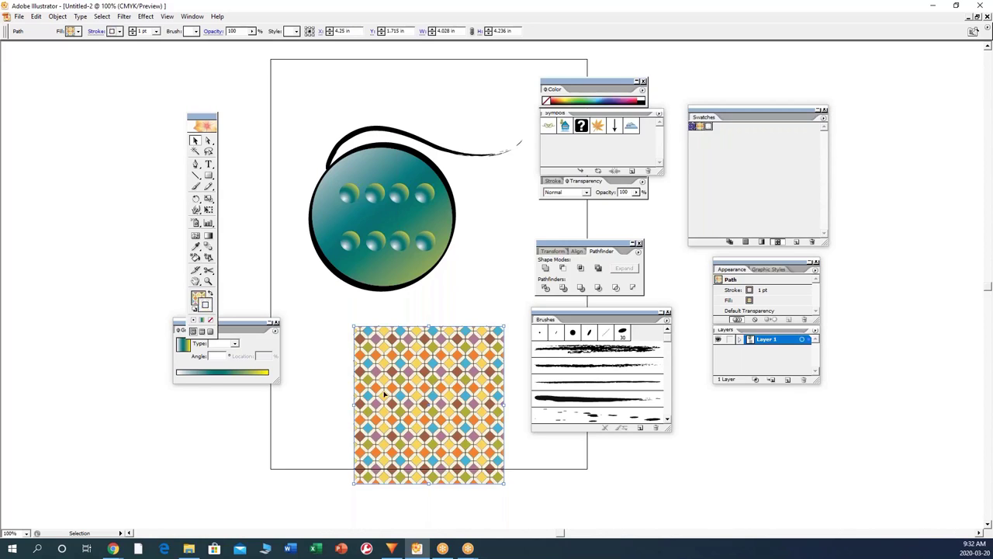
drag(419, 379, 354, 345)
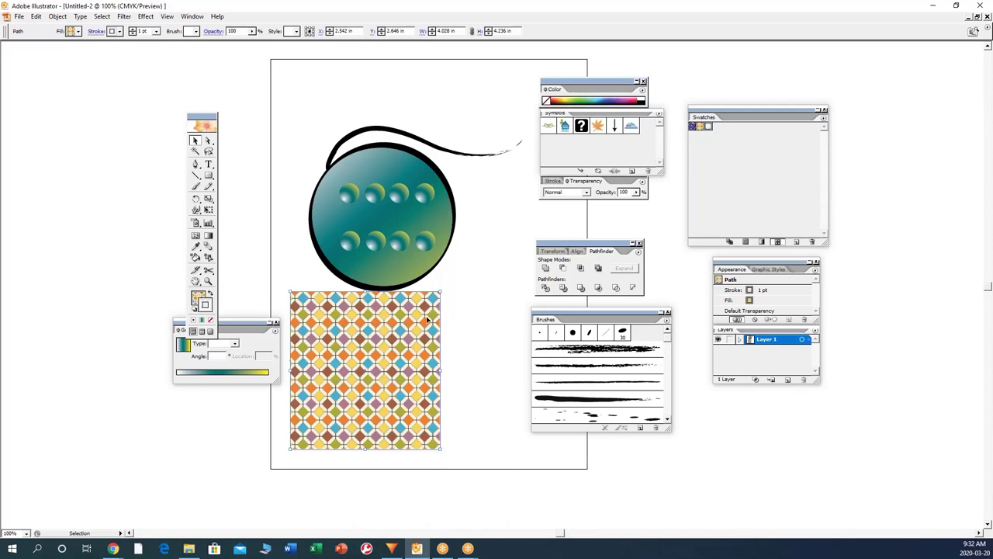
key(Delete)
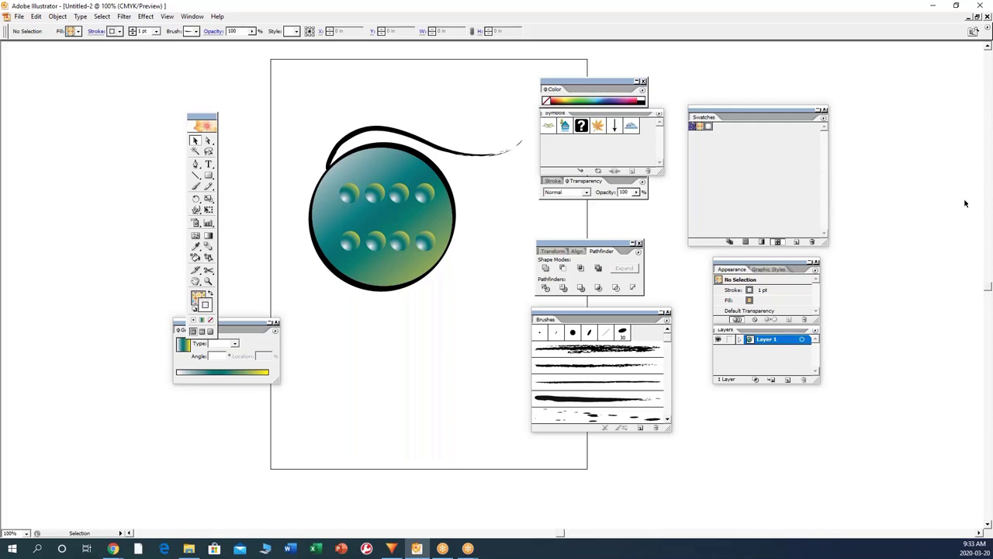
Step: Select the whole button artwork and move it up and left toward the top-left
click(208, 175)
click(196, 141)
drag(501, 107, 278, 336)
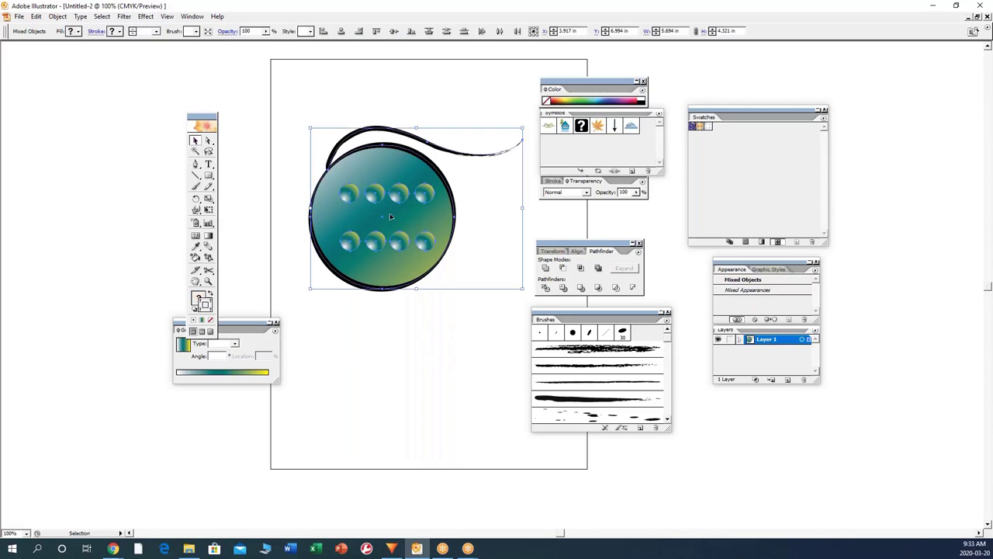
drag(404, 222, 362, 168)
Step: Deselect and move the Pathfinder and Brushes panels aside to the right
key(ctrl+shift+a)
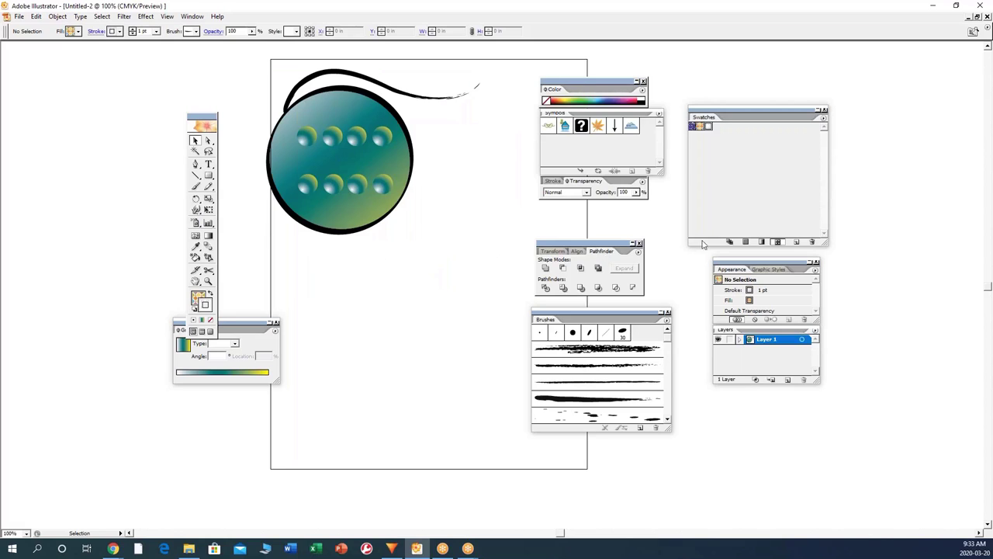
drag(590, 243, 743, 238)
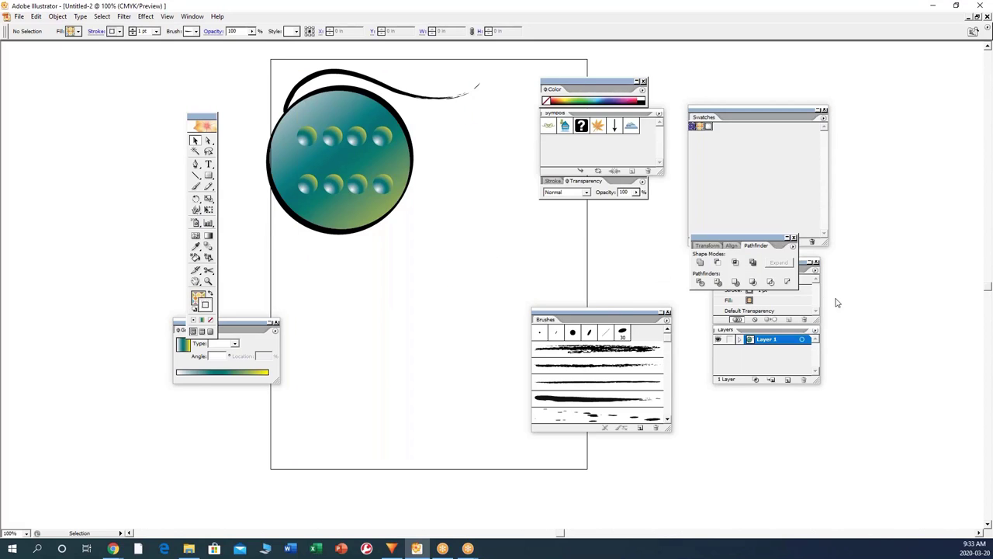
drag(590, 314, 822, 298)
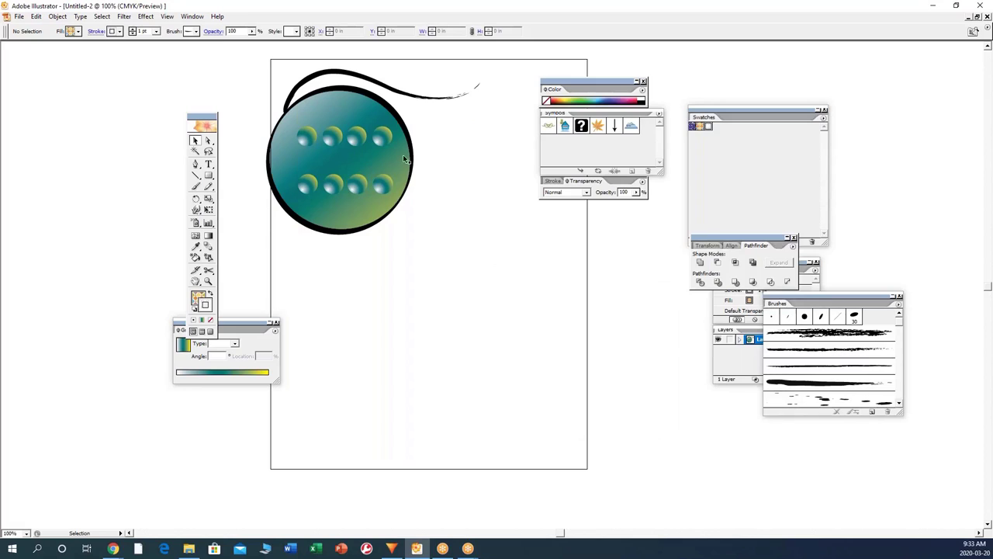
Step: Place surf boards.jpg from the surfboard folder into the document
click(19, 16)
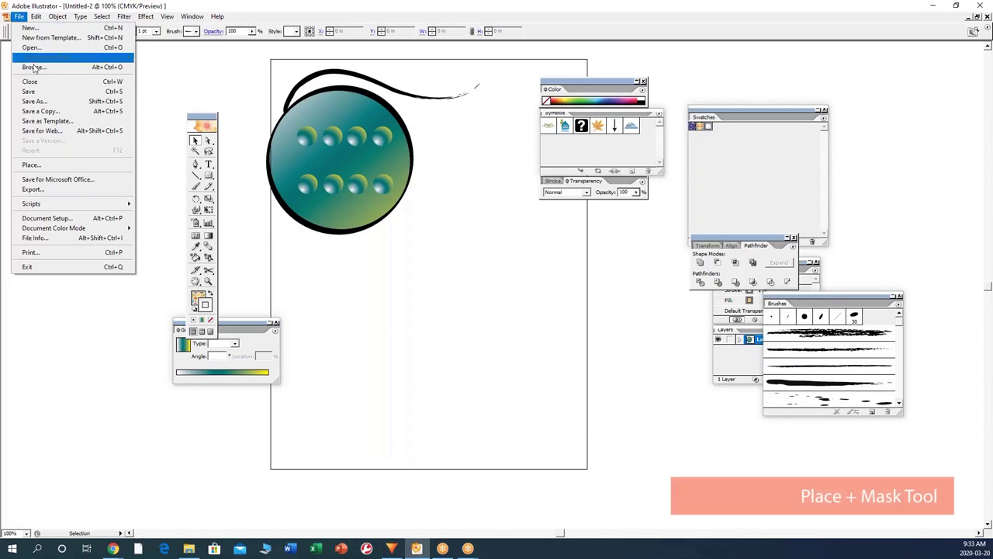
click(51, 164)
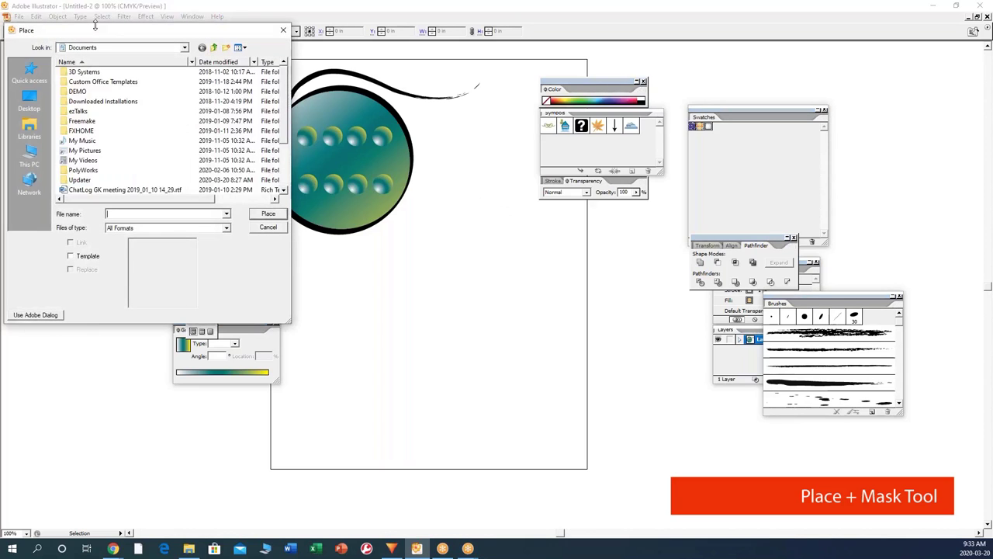
key(Escape)
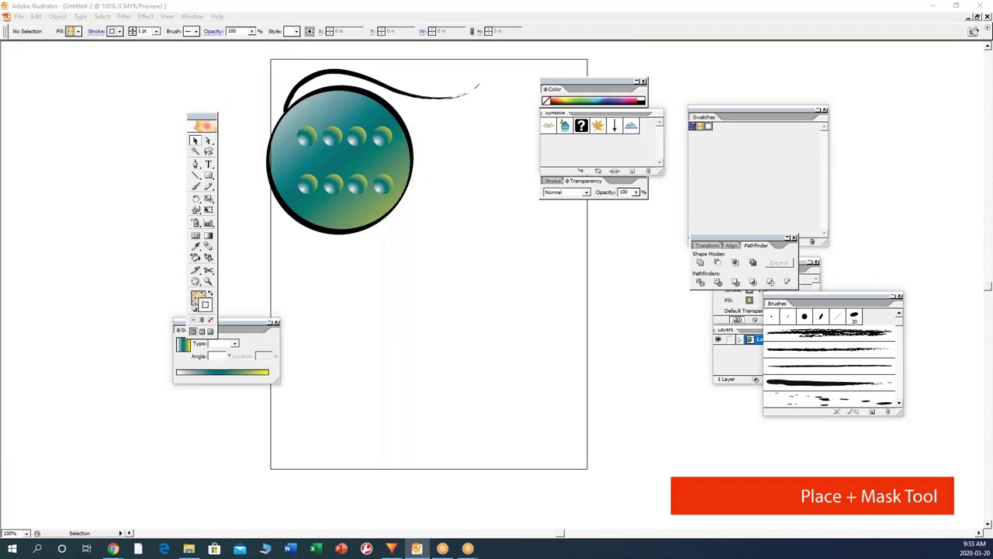
key(shift+ctrl+p)
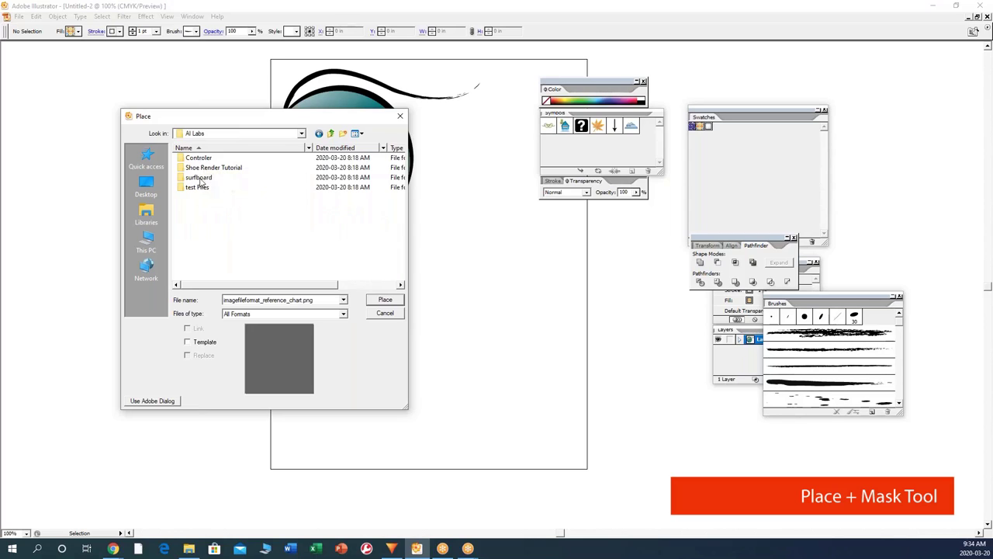
double_click(200, 177)
click(206, 158)
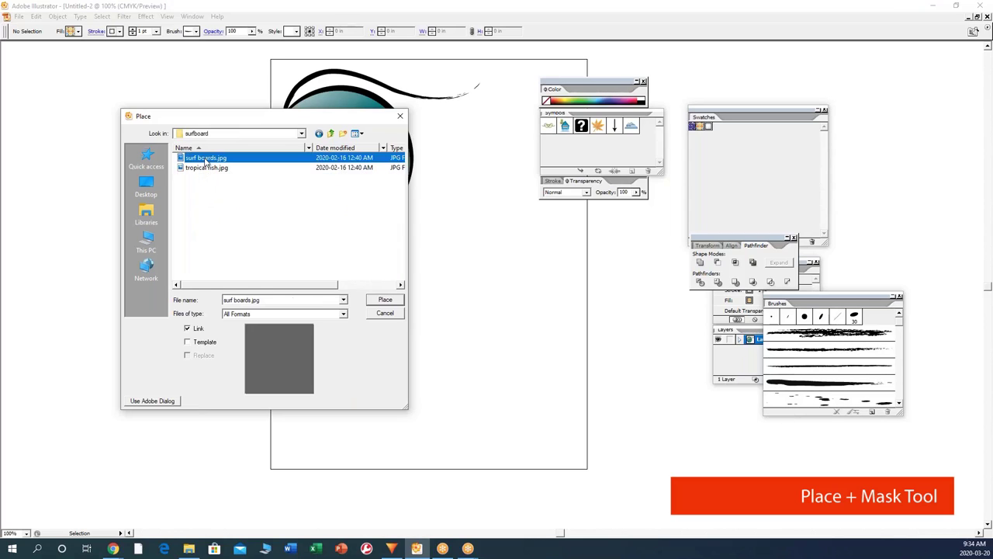
click(384, 301)
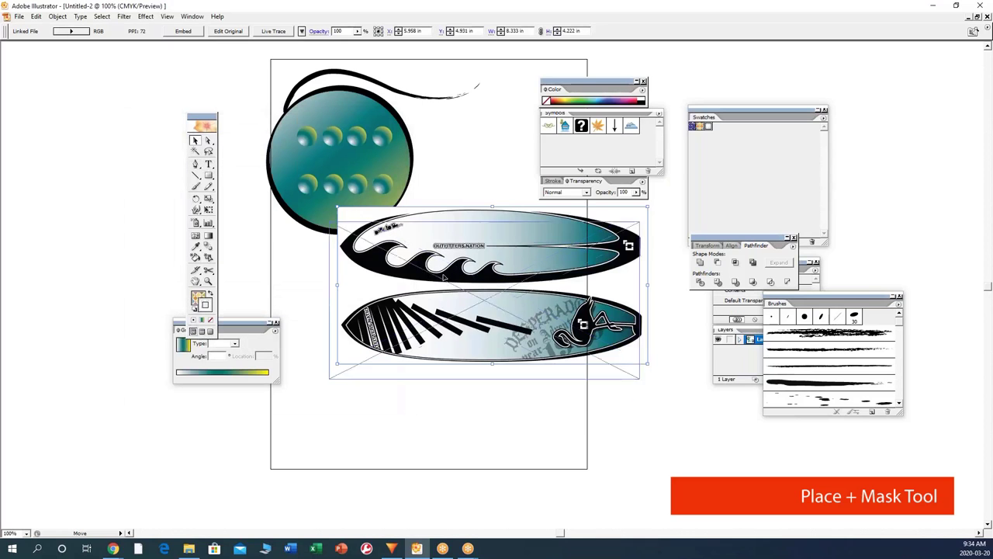
Step: Move the surfboard image down and scale it down proportionally below the button artwork
drag(443, 278, 389, 354)
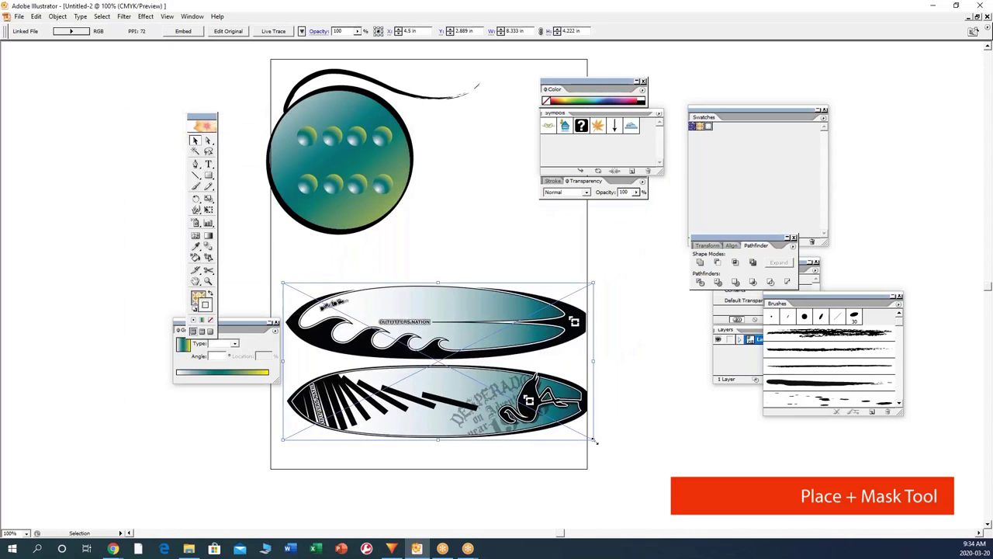
drag(593, 440, 498, 391)
drag(434, 342, 488, 351)
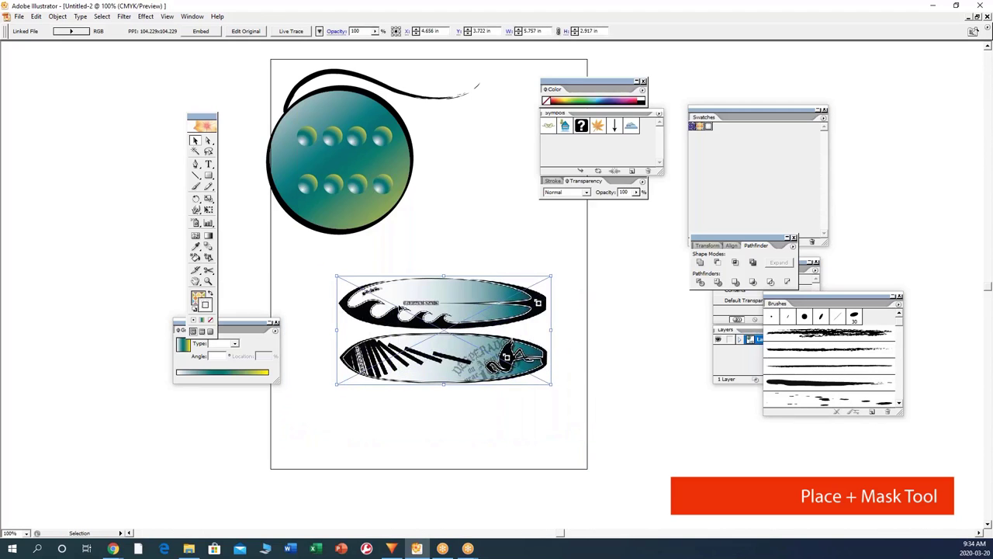
click(97, 116)
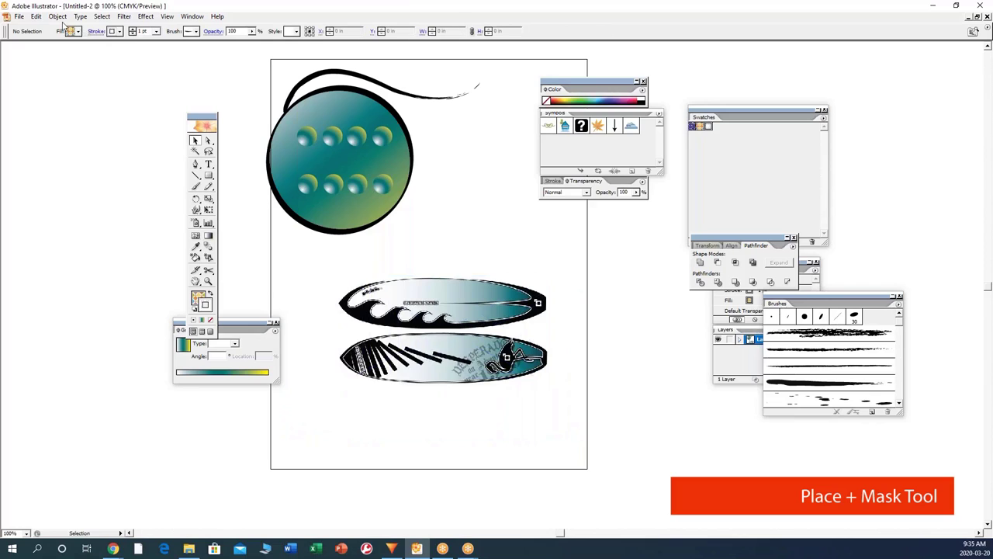
click(18, 16)
mouse_move(63, 19)
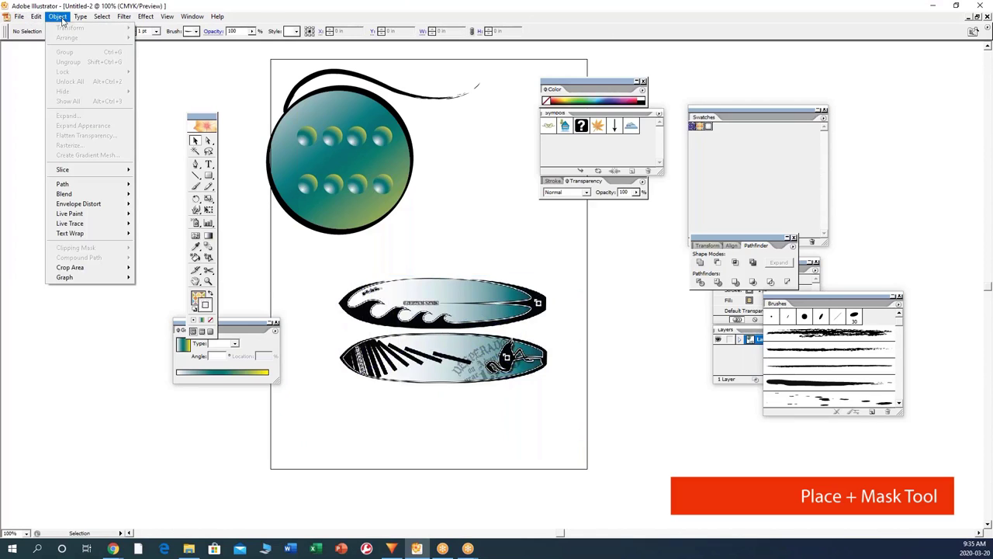
click(155, 93)
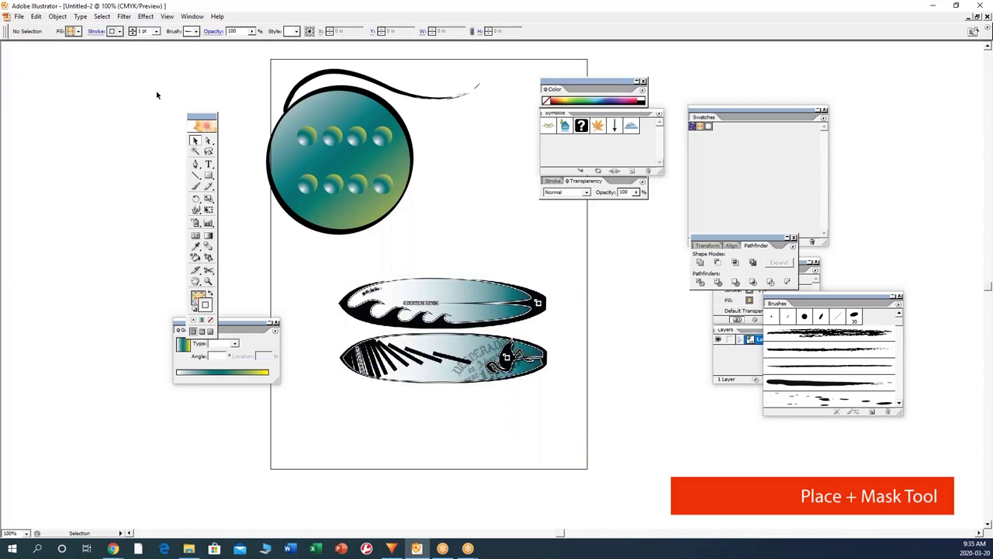
click(473, 305)
click(60, 48)
click(80, 17)
mouse_move(43, 21)
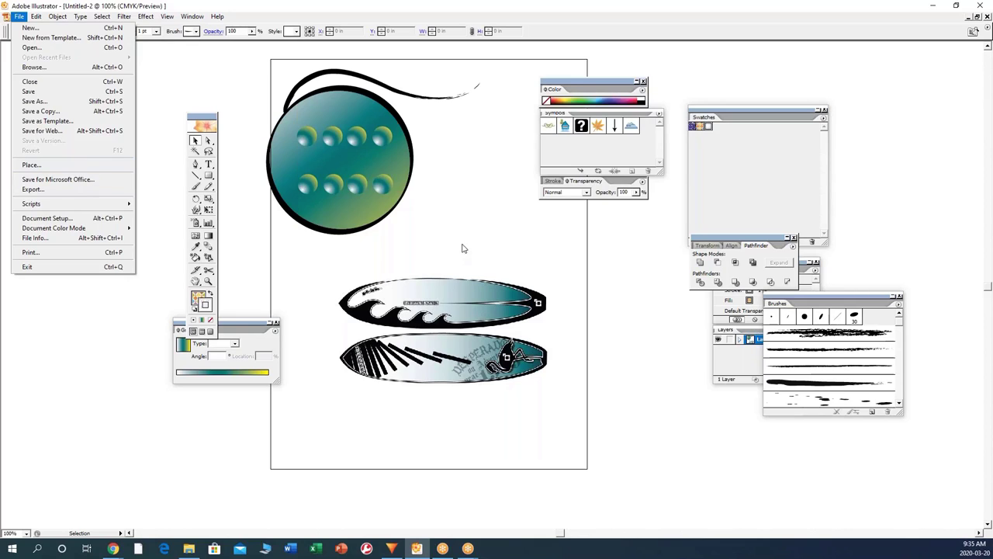
click(460, 310)
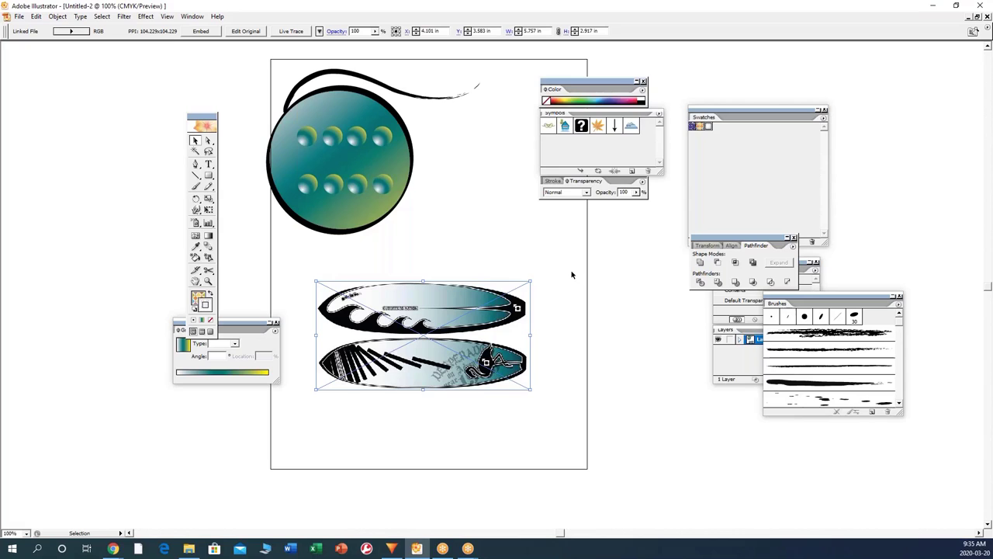
key(alt+Tab)
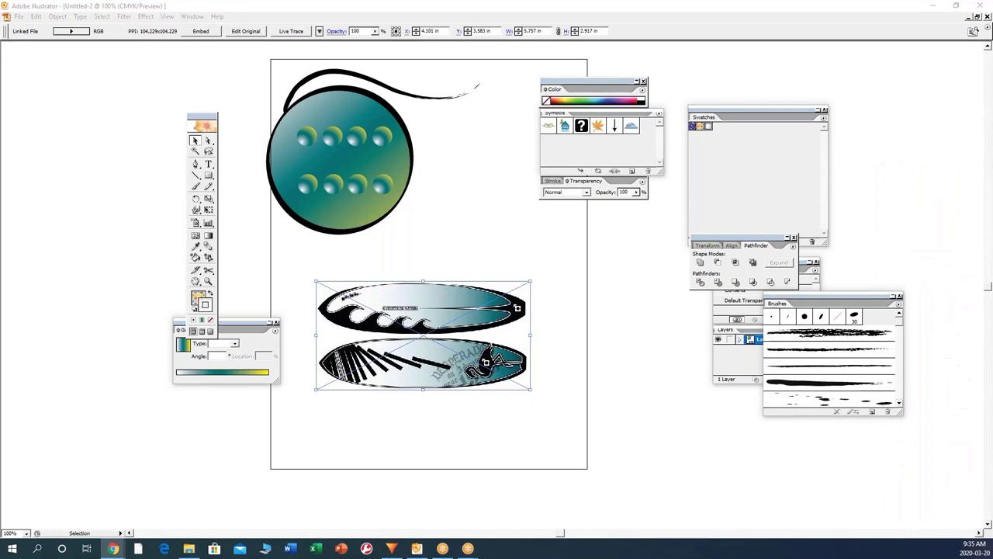
key(alt+Tab)
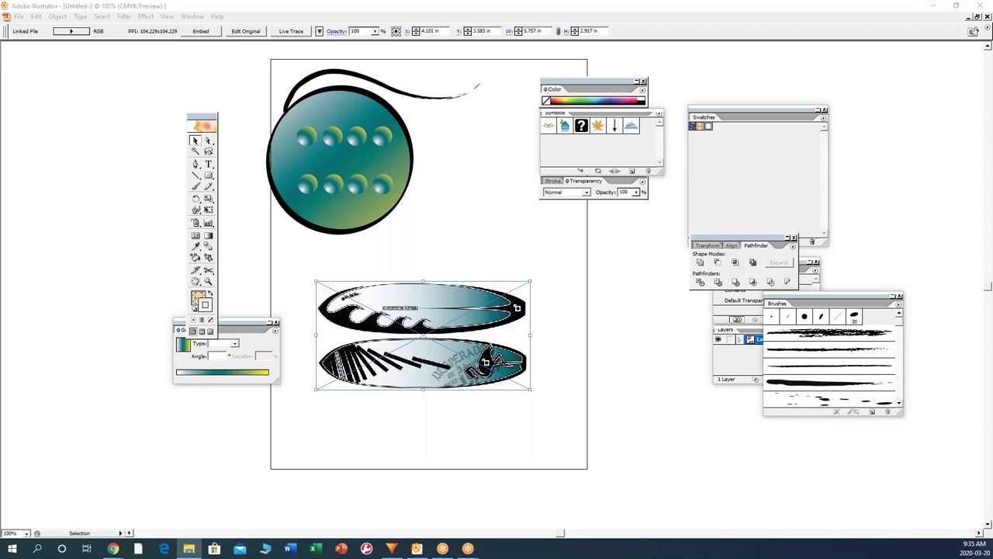
key(alt+Tab)
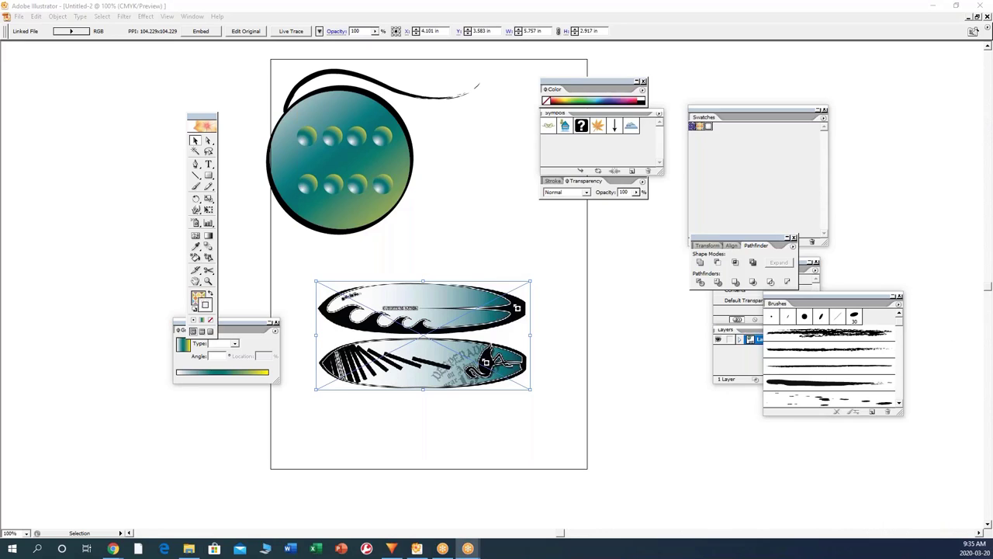
key(alt+Tab)
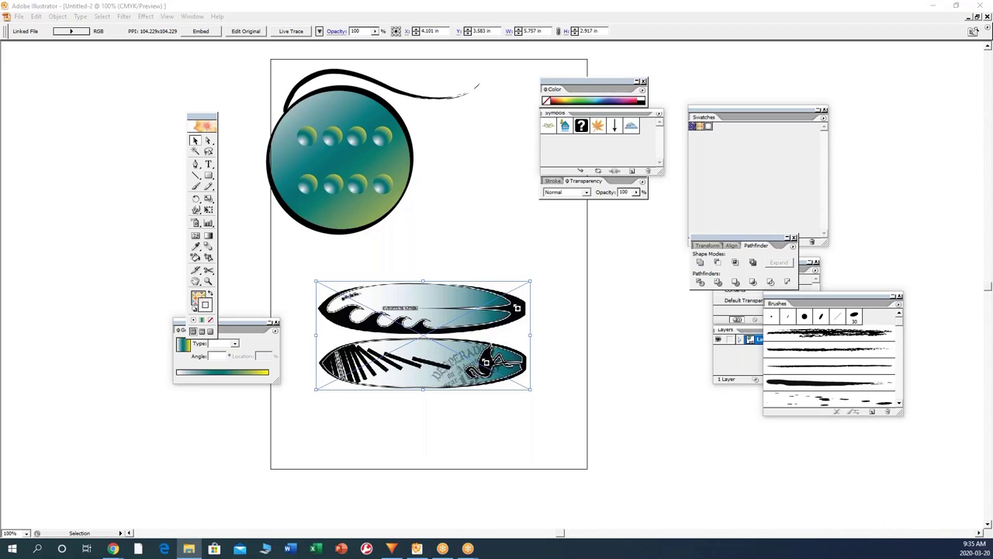
key(alt+Tab)
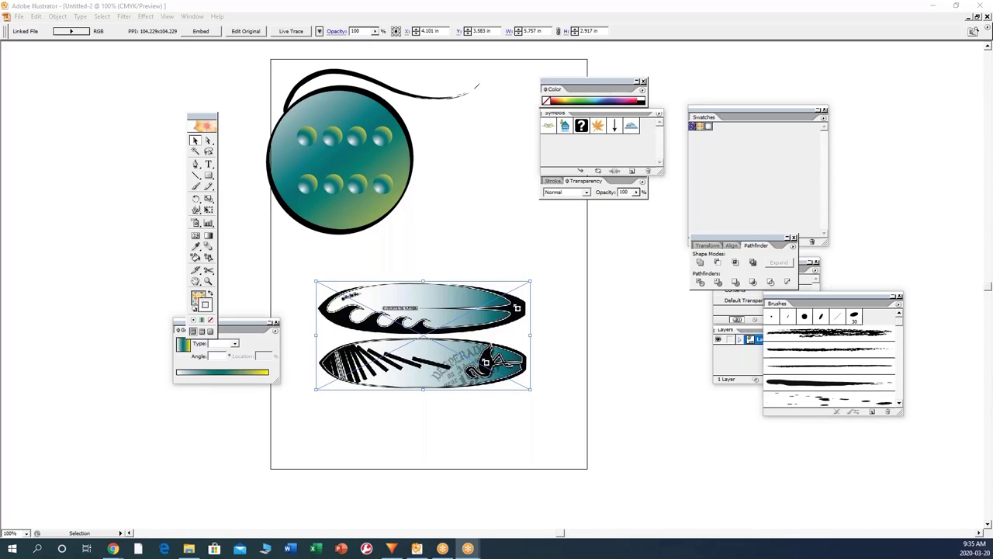
key(alt+Tab)
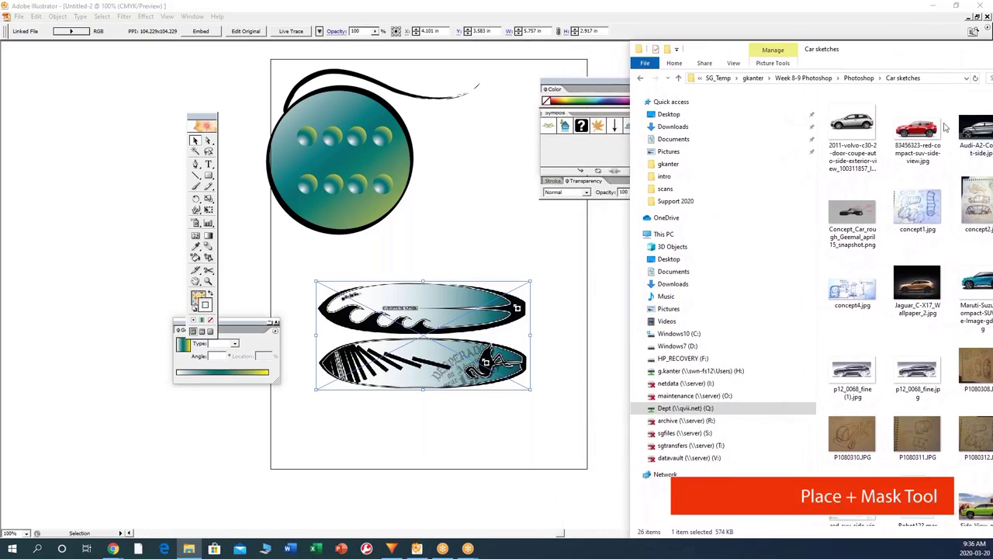
Step: Drag the Volvo car photo from the Car sketches folder onto the Illustrator artboard
click(858, 132)
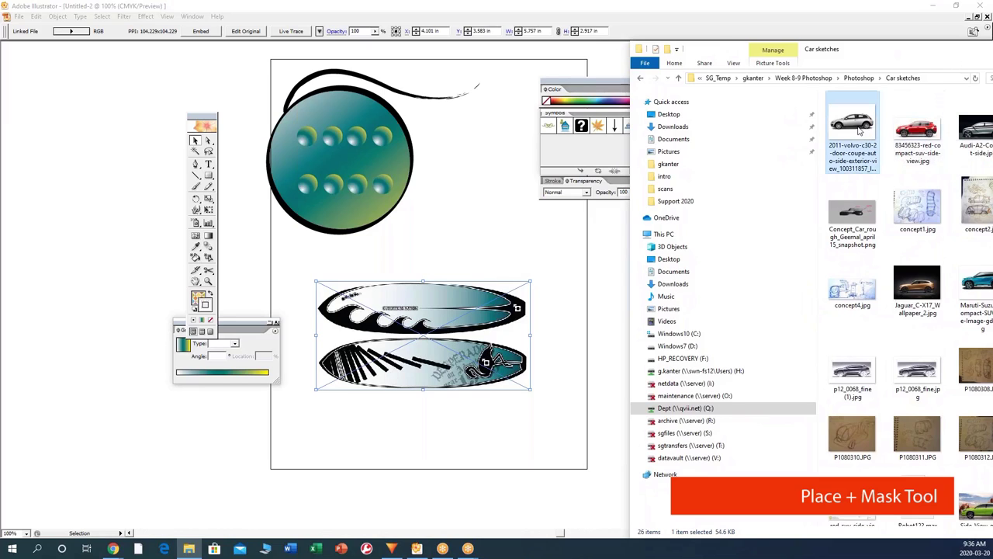
drag(859, 131, 441, 193)
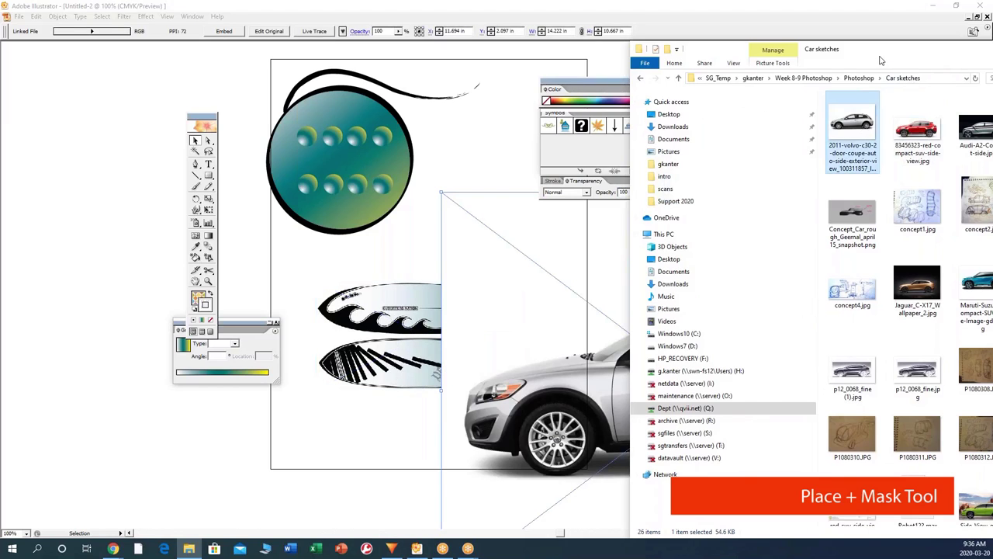
key(alt+Tab)
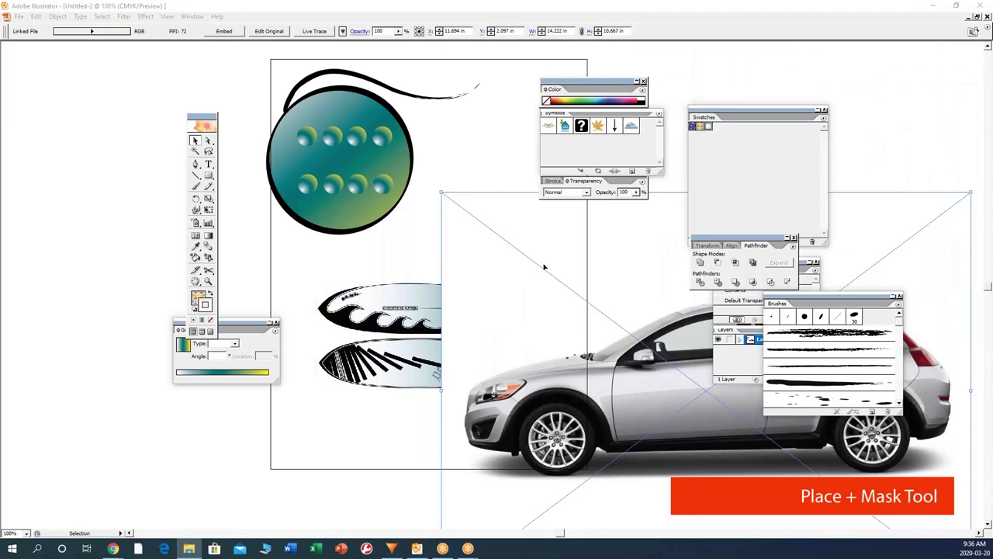
Step: Shrink the car photo and position it at the page's upper right beside the button
drag(544, 267, 416, 215)
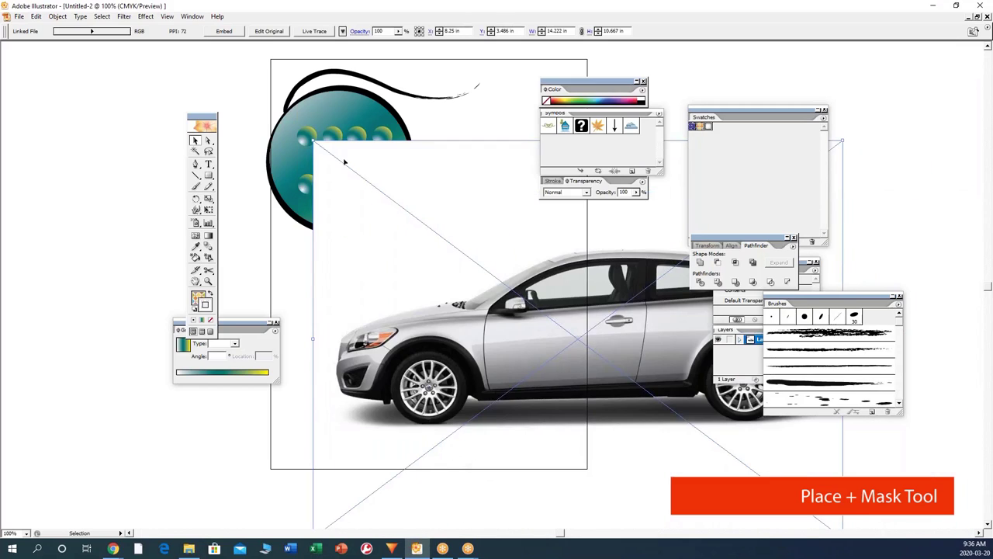
drag(314, 142, 486, 226)
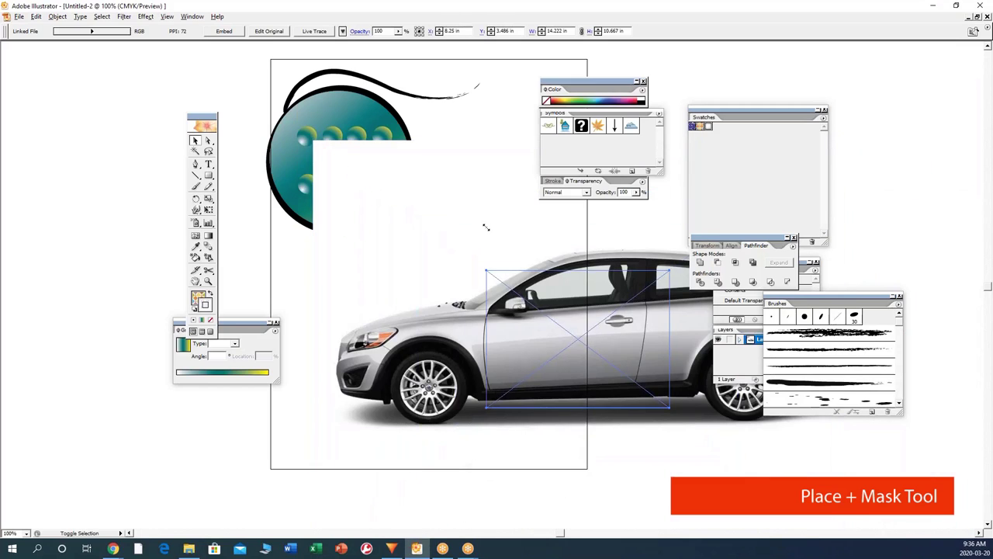
drag(557, 317, 516, 175)
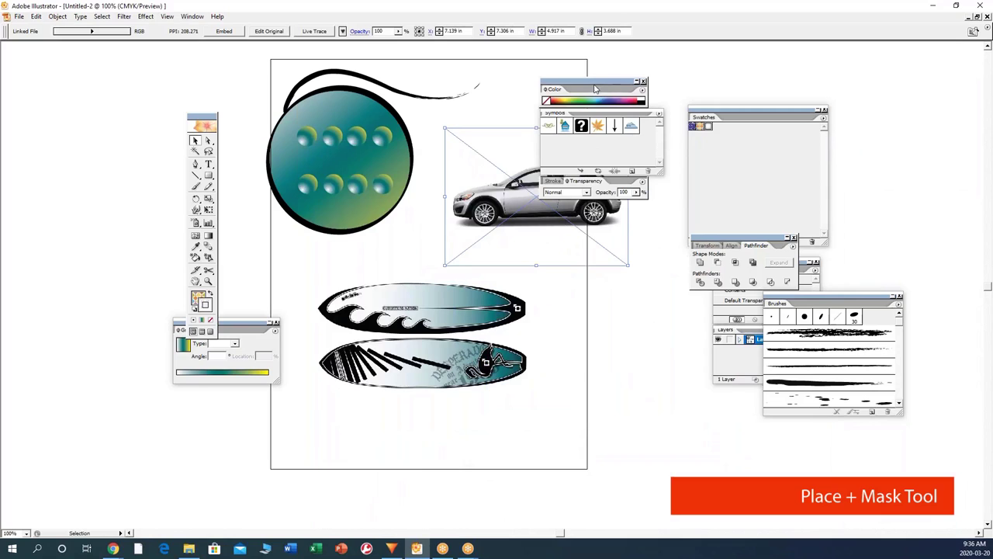
Step: Move the Color and Symbols panels off the page and deselect the photo
drag(595, 89, 782, 88)
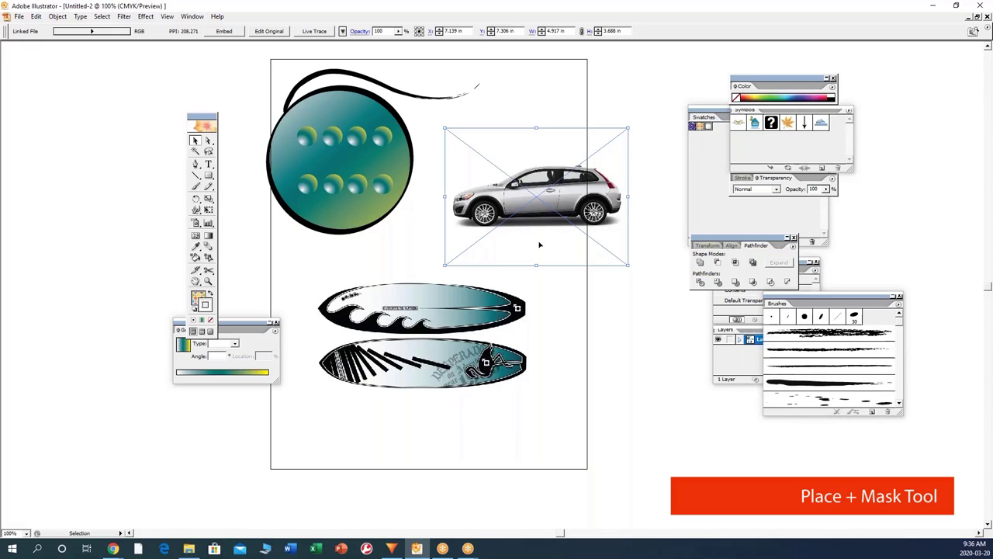
click(600, 290)
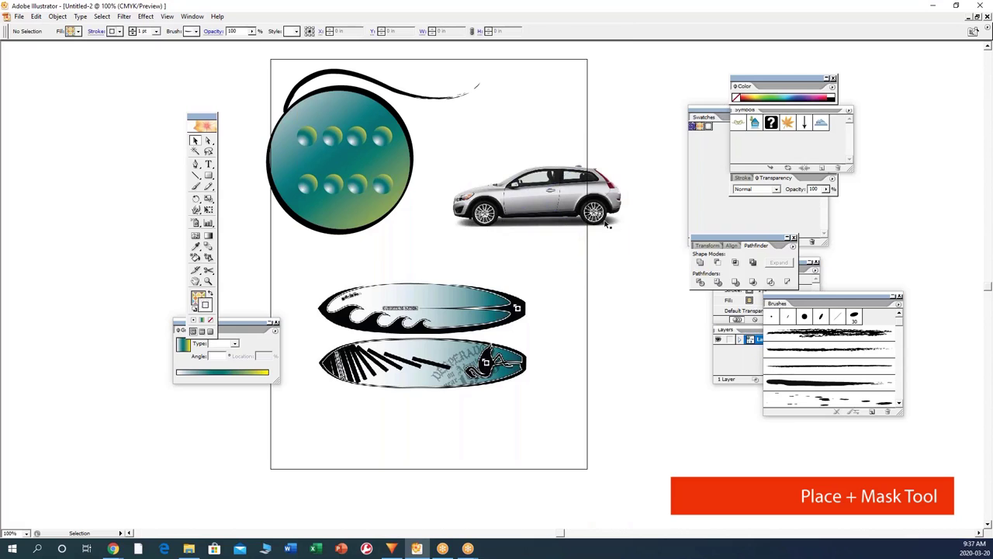
click(208, 281)
Step: Zoom in on the car and move the Gradient, Appearance and Layers panels off it
click(531, 178)
click(523, 291)
click(521, 299)
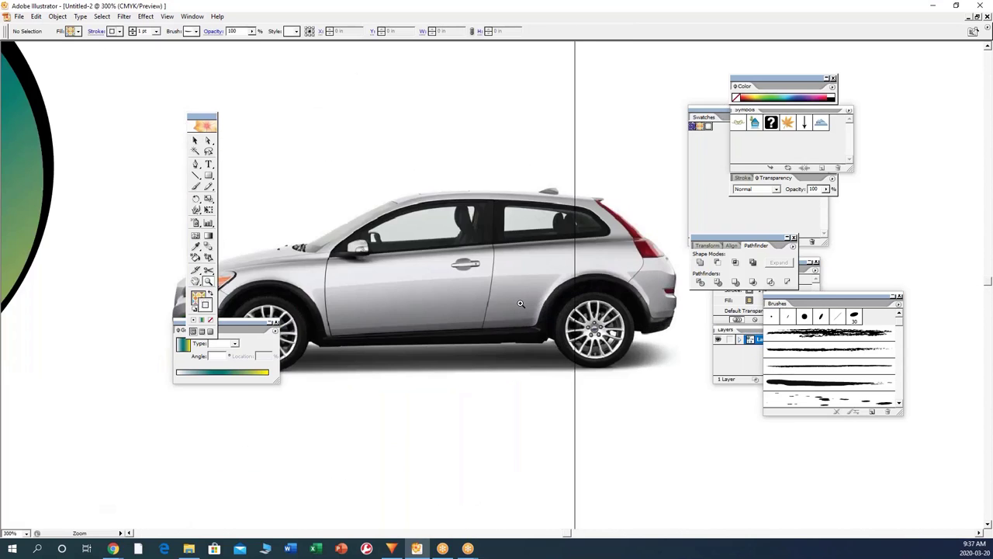
drag(520, 275, 603, 266)
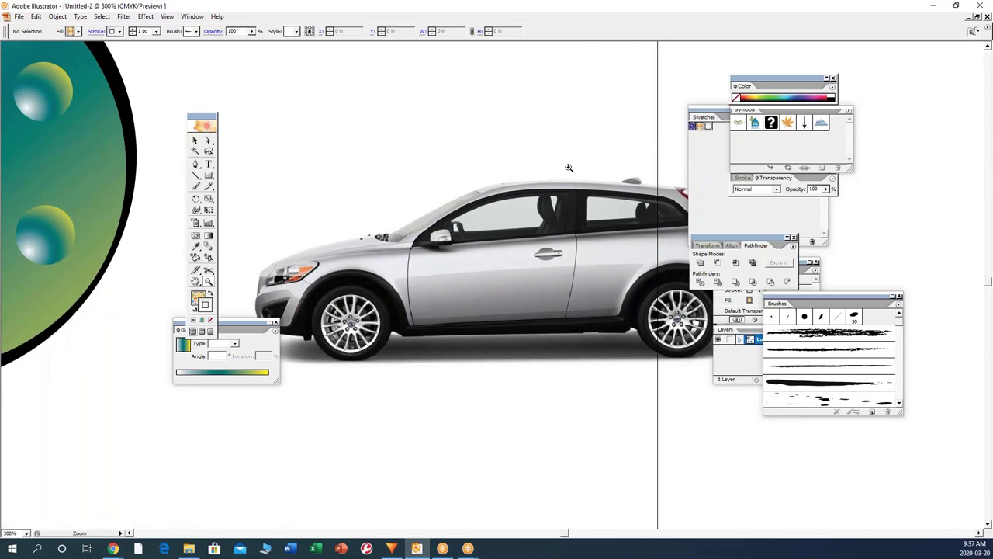
click(208, 141)
key(Tab)
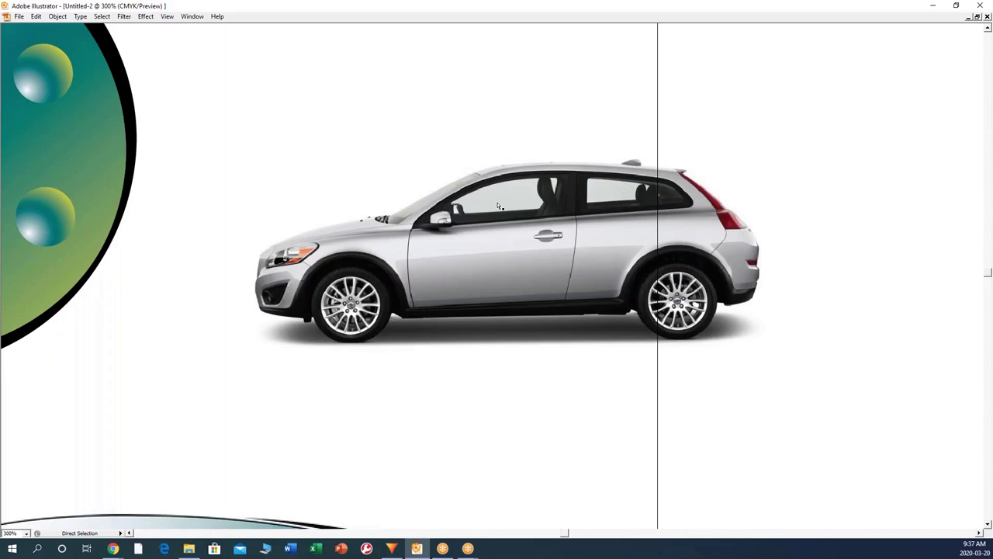
key(Tab)
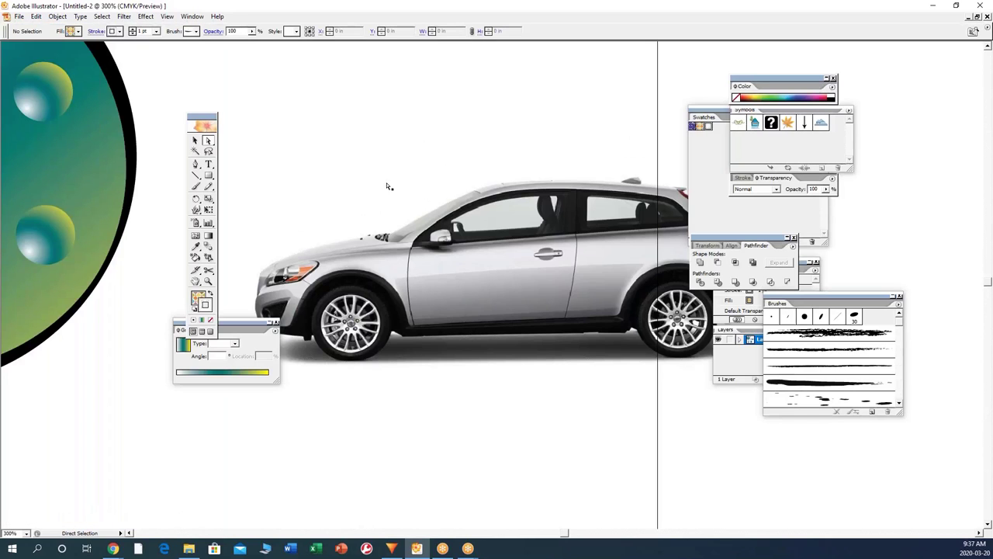
drag(439, 163, 345, 150)
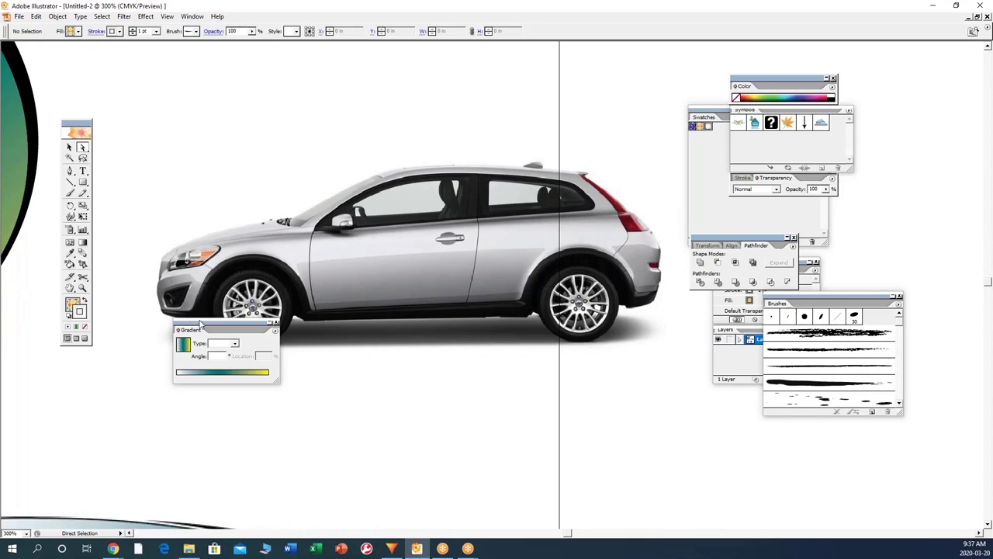
drag(200, 325, 47, 406)
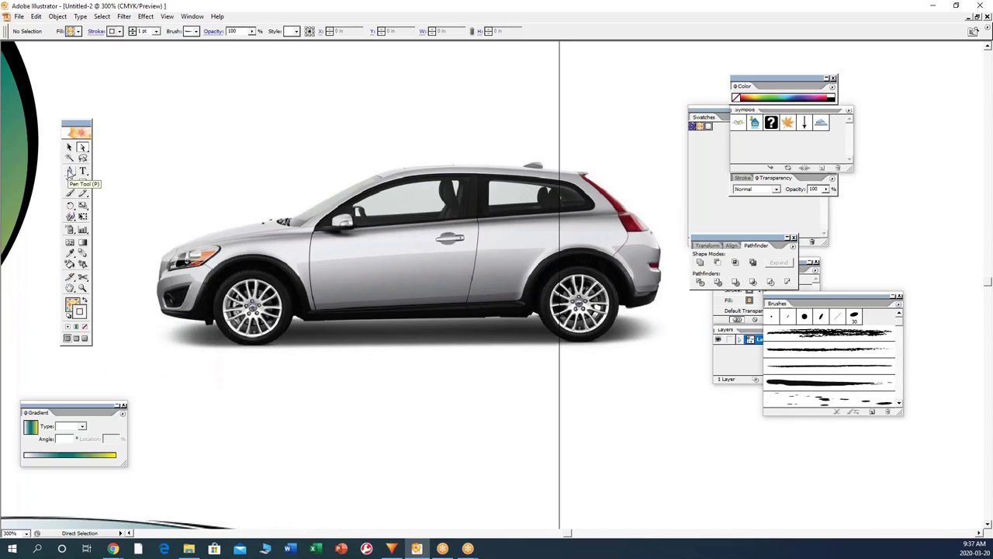
click(70, 172)
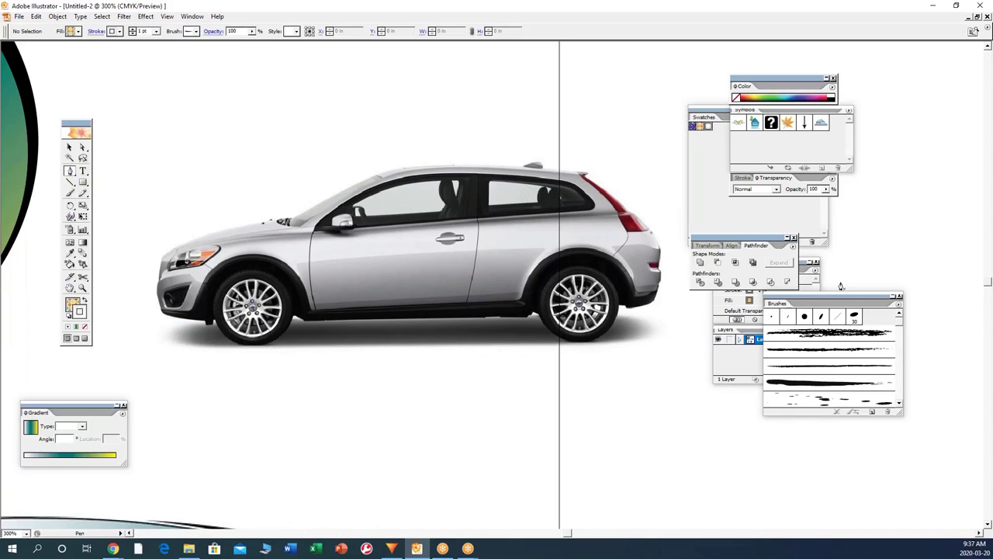
click(742, 355)
drag(766, 265, 819, 173)
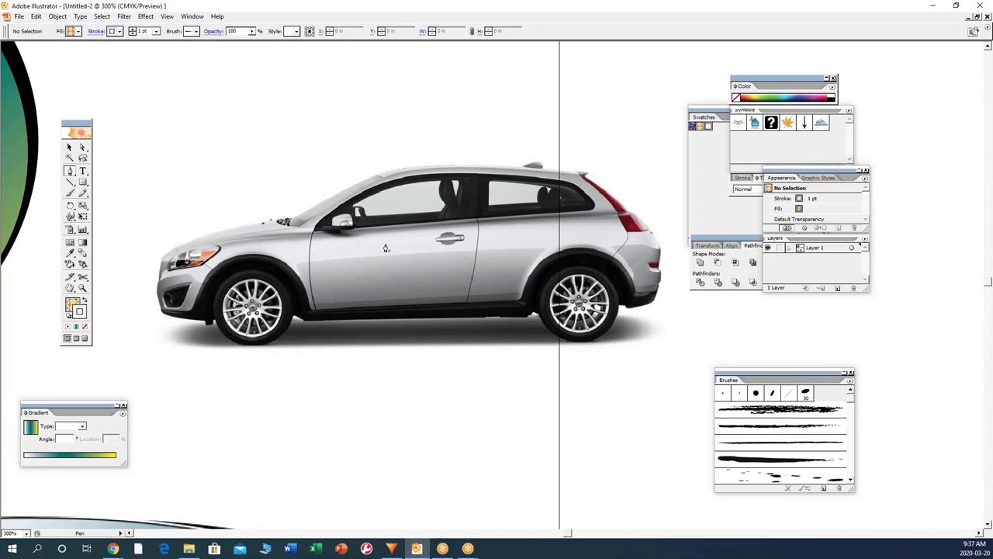
Step: Pen-trace the hood and roof line to the rear, then apply default white fill and black stroke
click(161, 254)
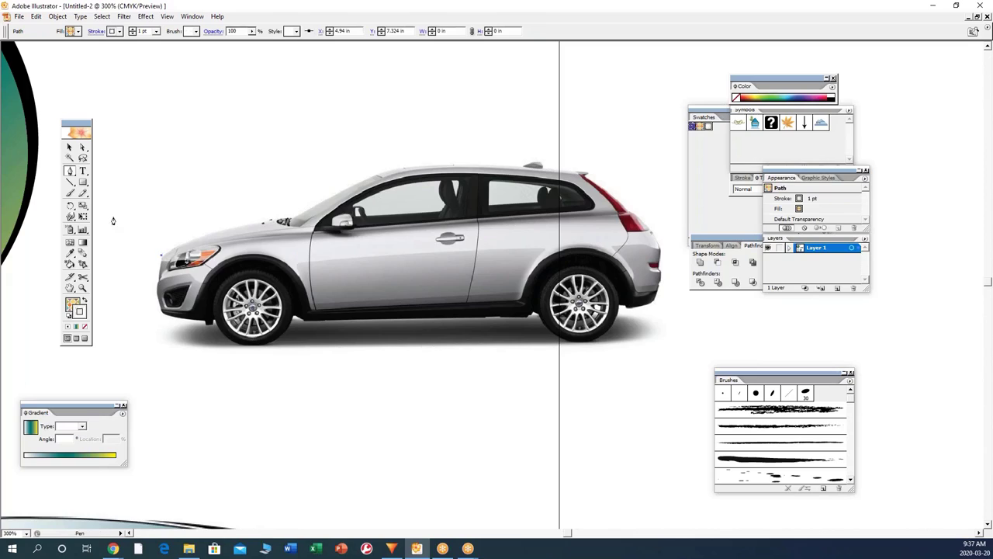
click(69, 172)
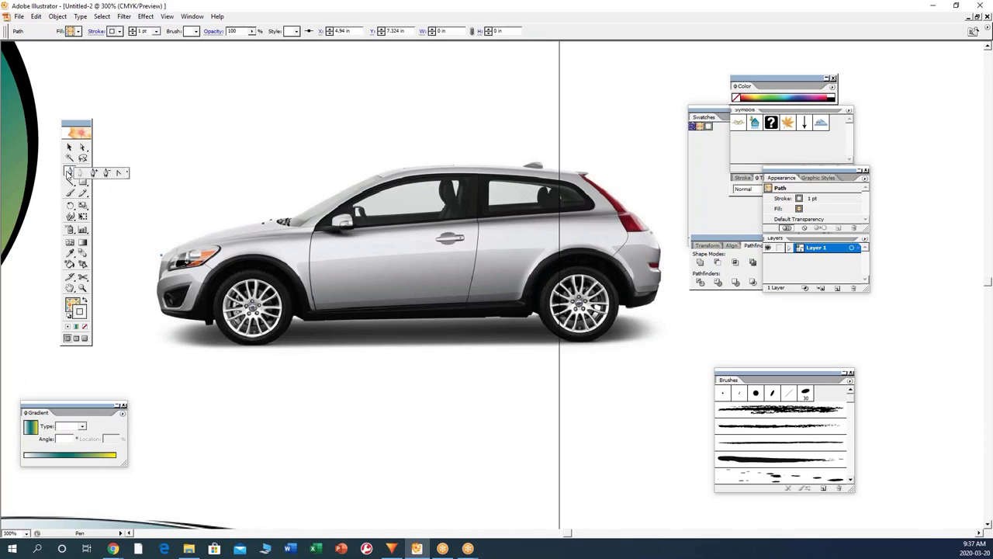
click(69, 172)
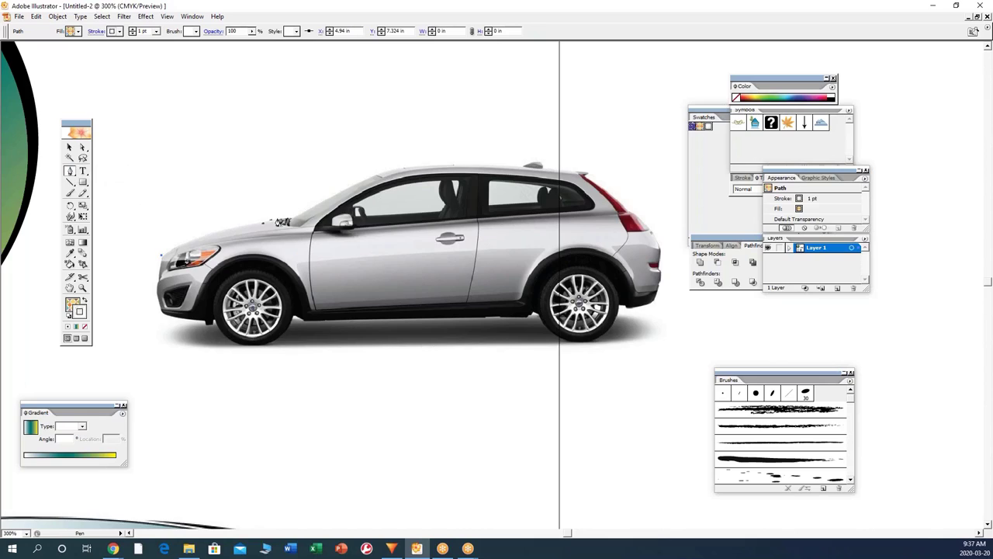
drag(278, 220, 334, 197)
drag(391, 170, 413, 167)
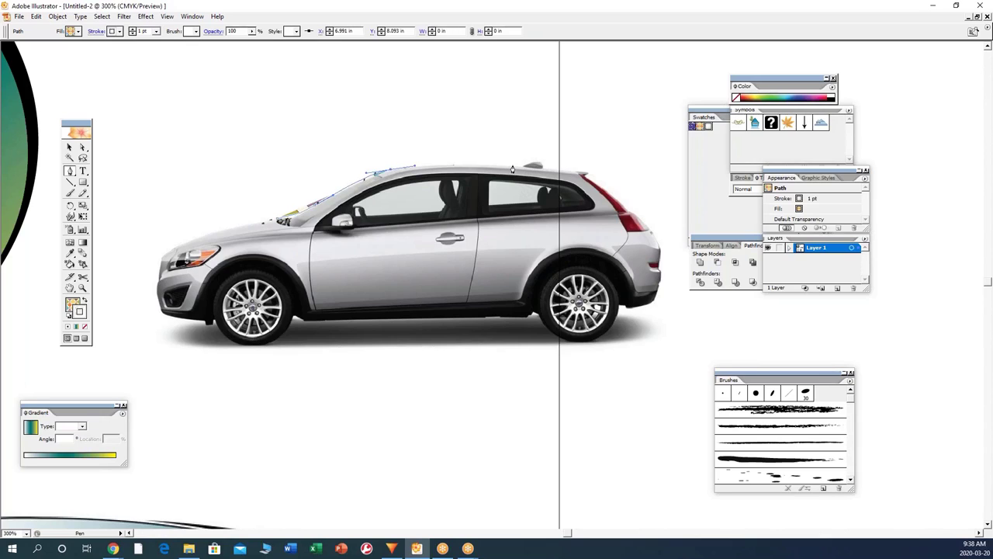
drag(512, 169, 535, 170)
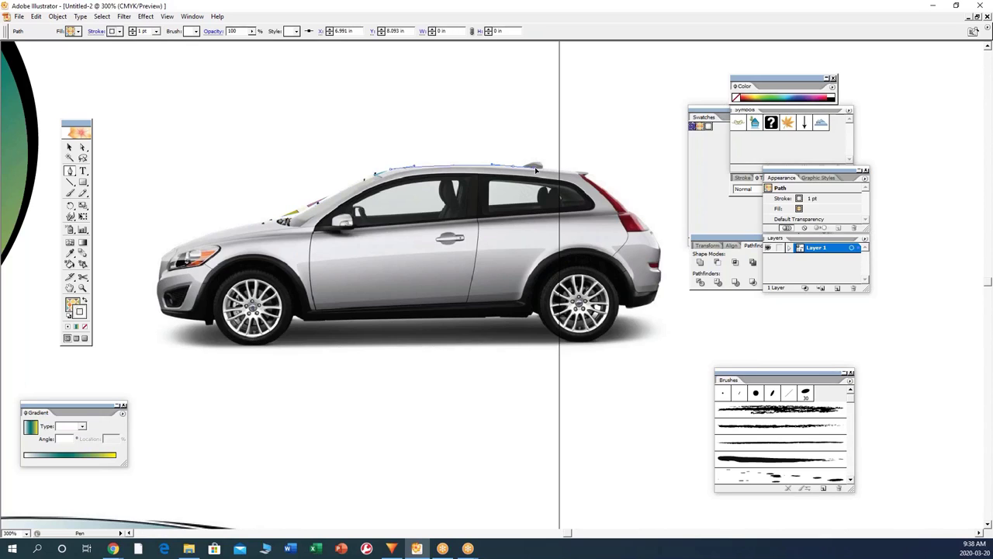
click(587, 173)
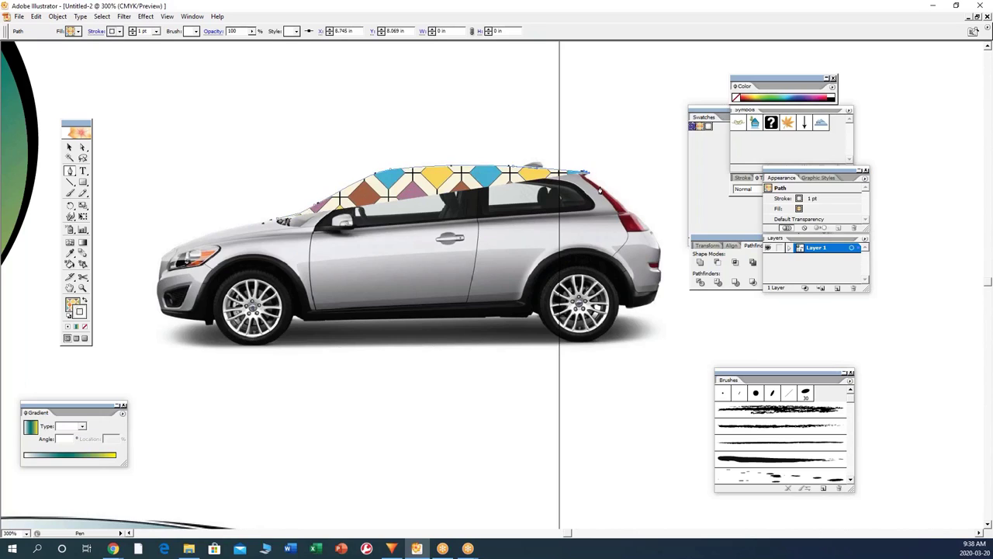
click(69, 315)
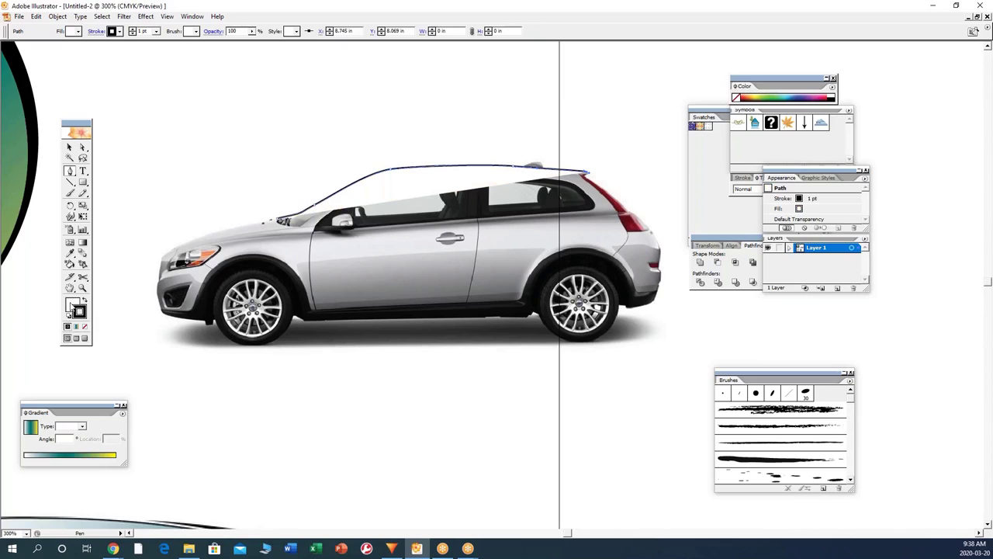
Step: Set the path's fill to None and reselect the roof path to continue it
click(72, 307)
click(85, 327)
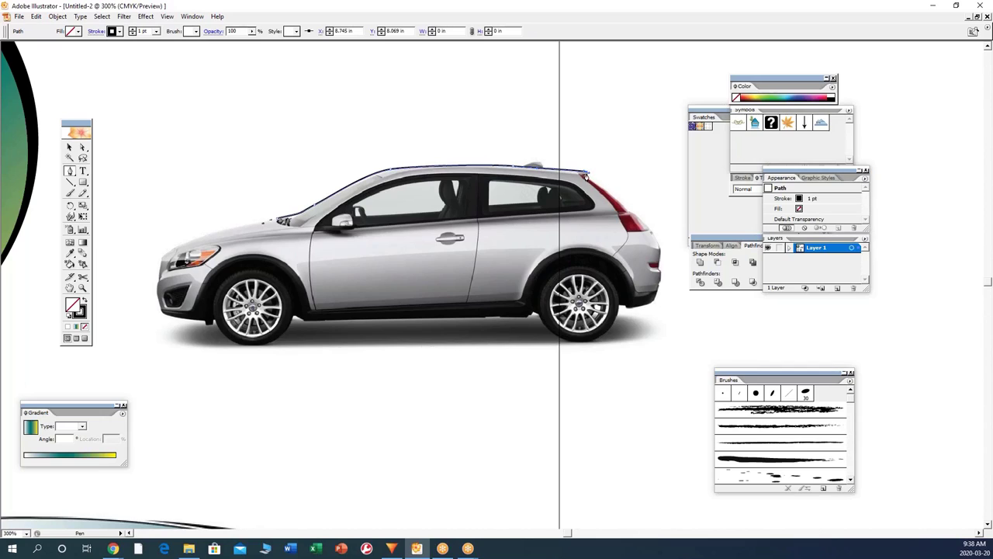
click(82, 147)
click(169, 138)
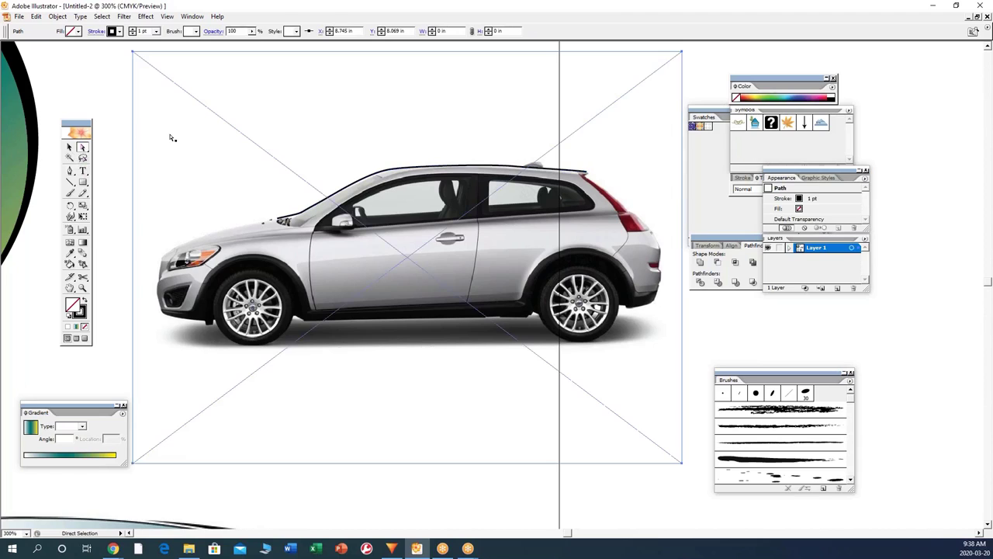
click(559, 173)
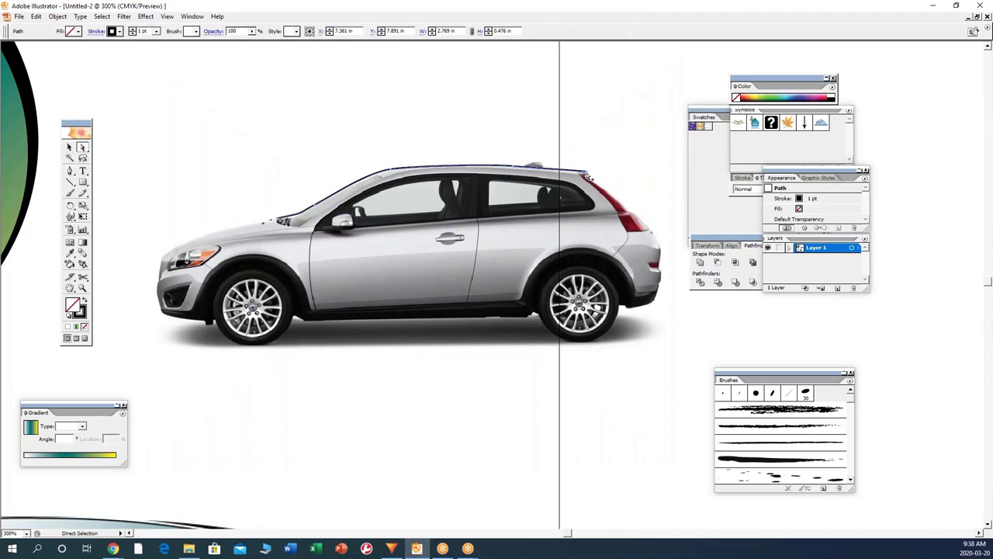
click(70, 170)
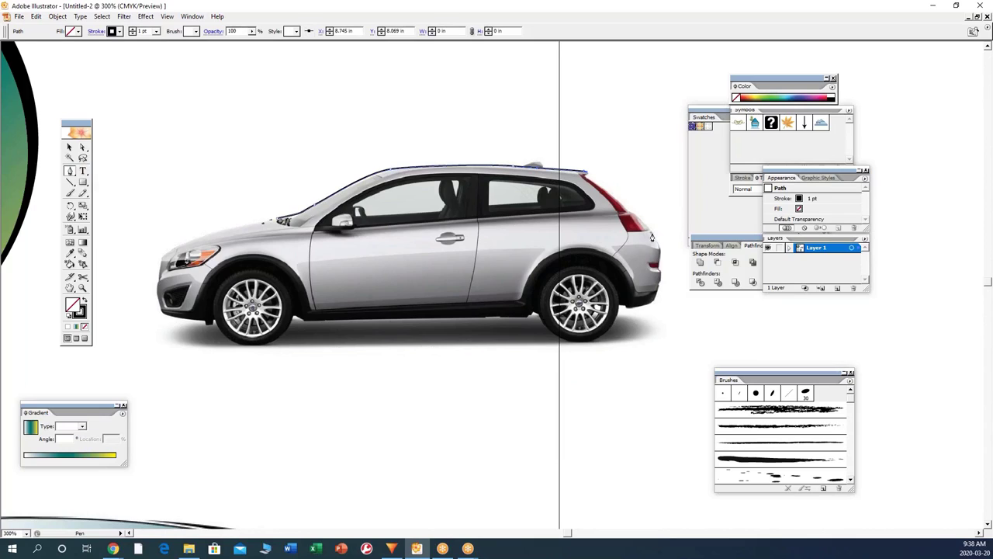
Step: Extend the path down the rear, along the rocker and up the front bumper onto the hood
drag(651, 231, 658, 248)
click(657, 273)
click(652, 304)
drag(306, 324, 258, 327)
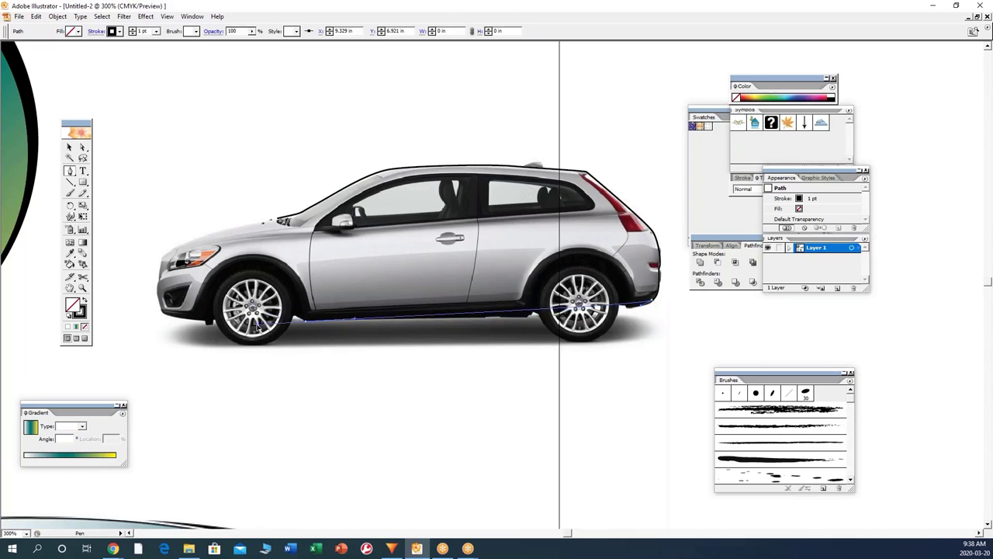
click(159, 314)
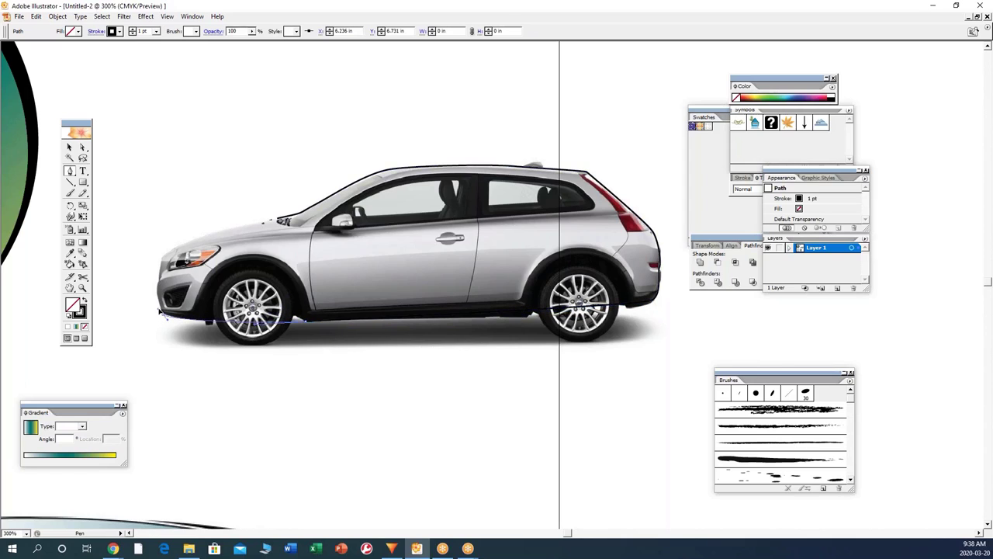
click(158, 281)
click(160, 256)
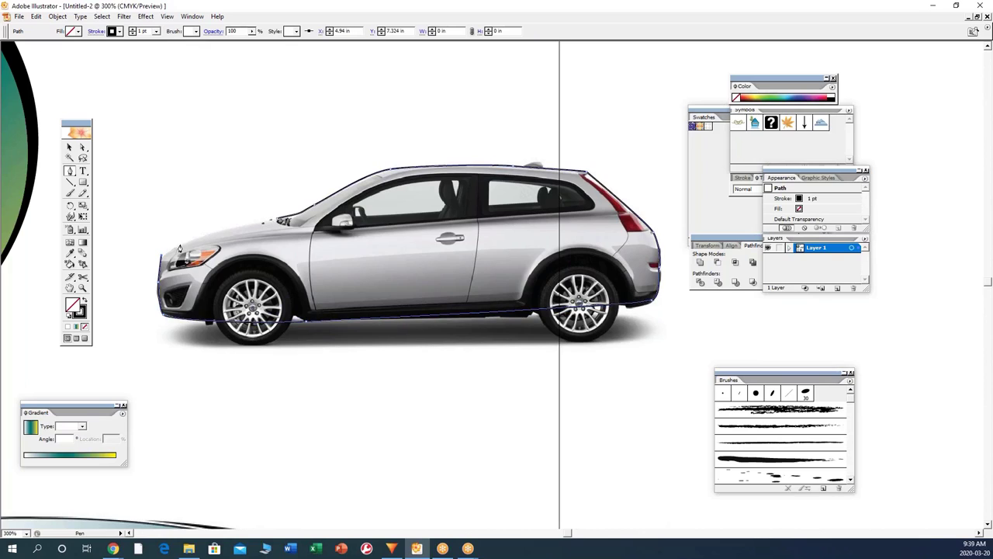
drag(181, 244, 194, 241)
Step: Close the outline along the hood and preview its shape by swapping fill and stroke
click(281, 221)
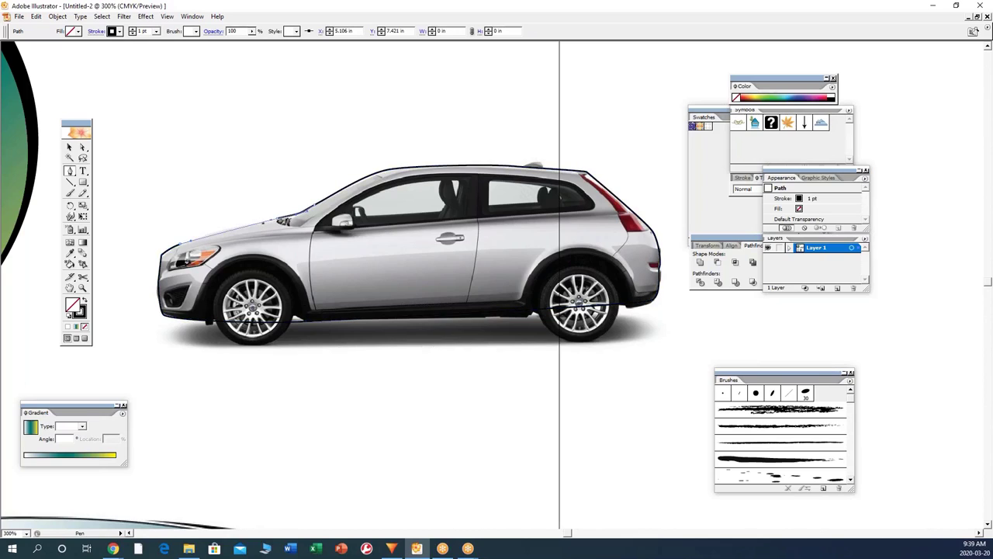
click(83, 148)
click(200, 155)
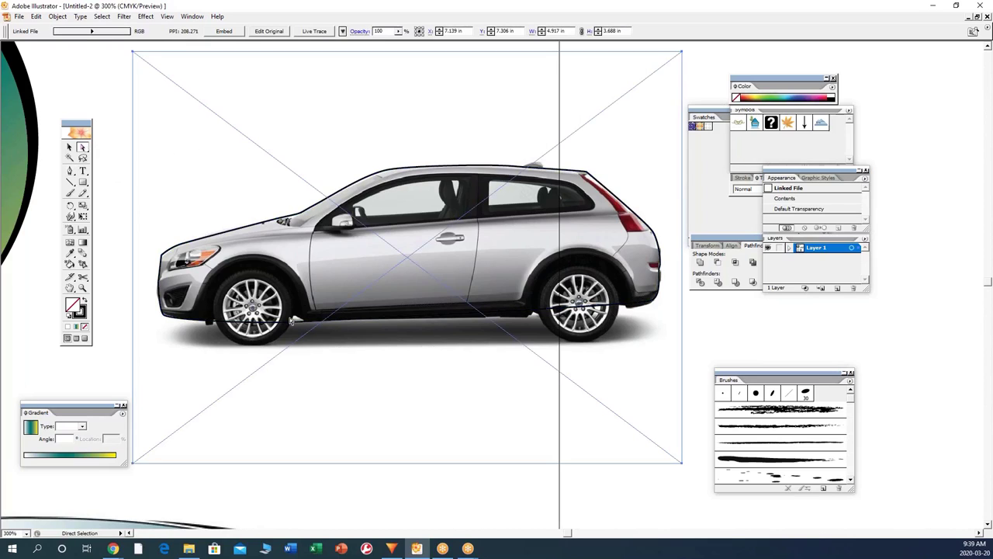
click(70, 148)
click(116, 183)
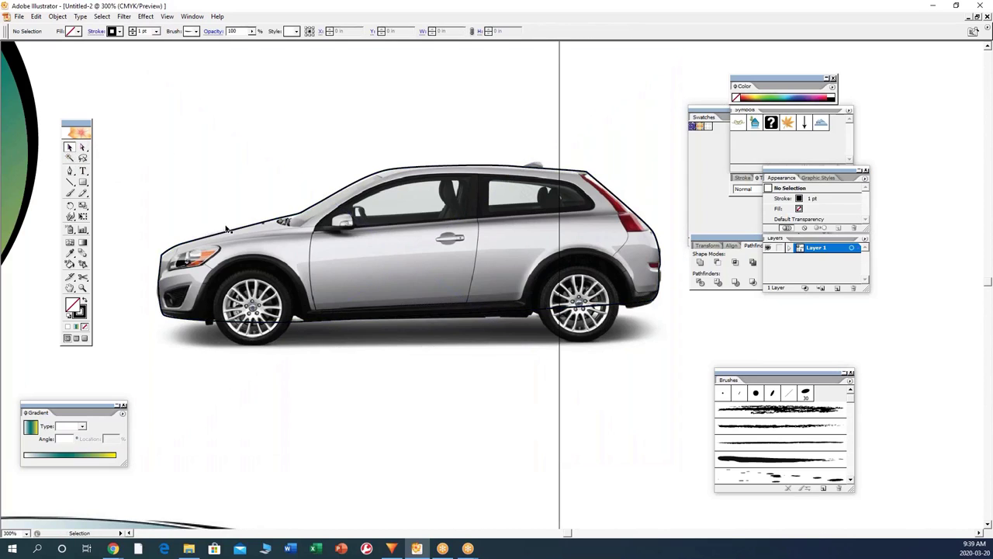
click(230, 232)
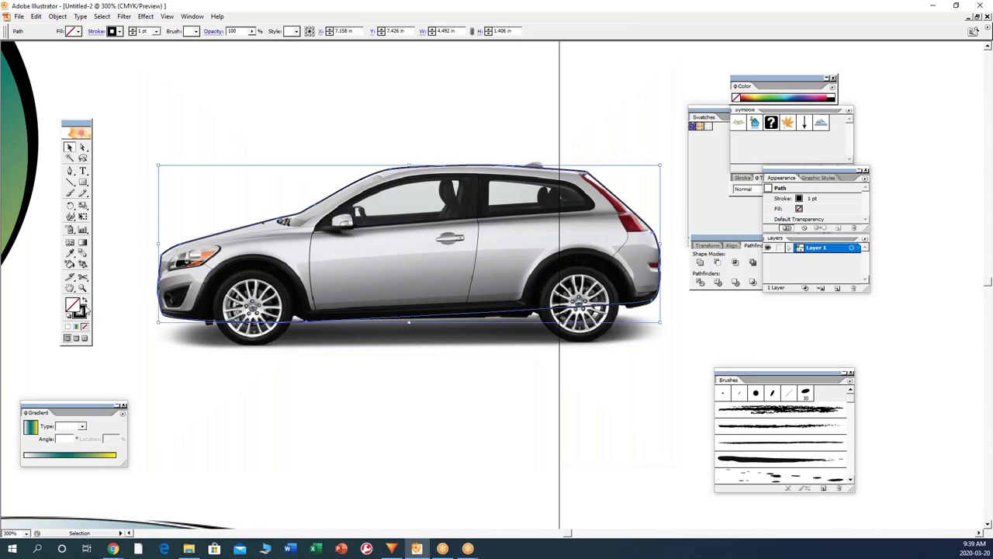
click(85, 302)
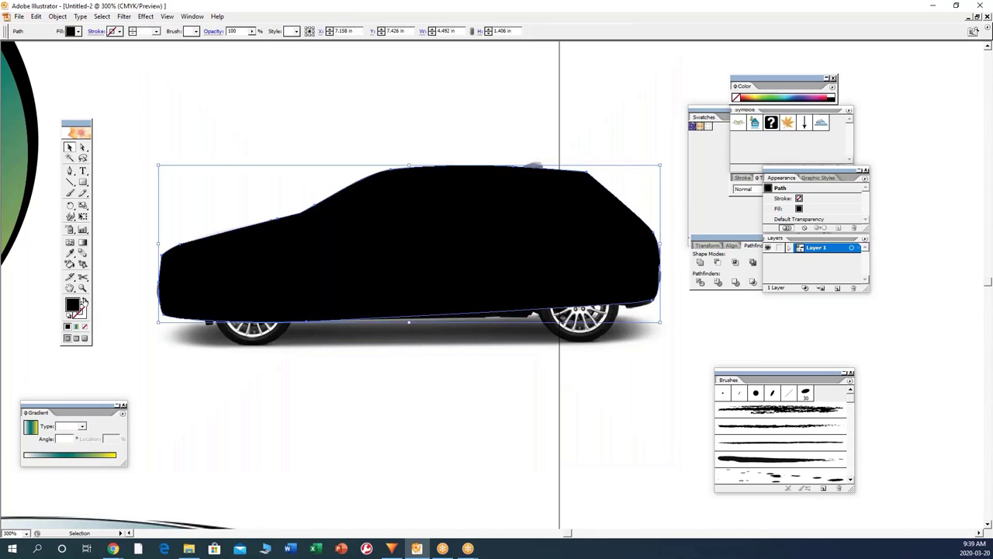
click(84, 302)
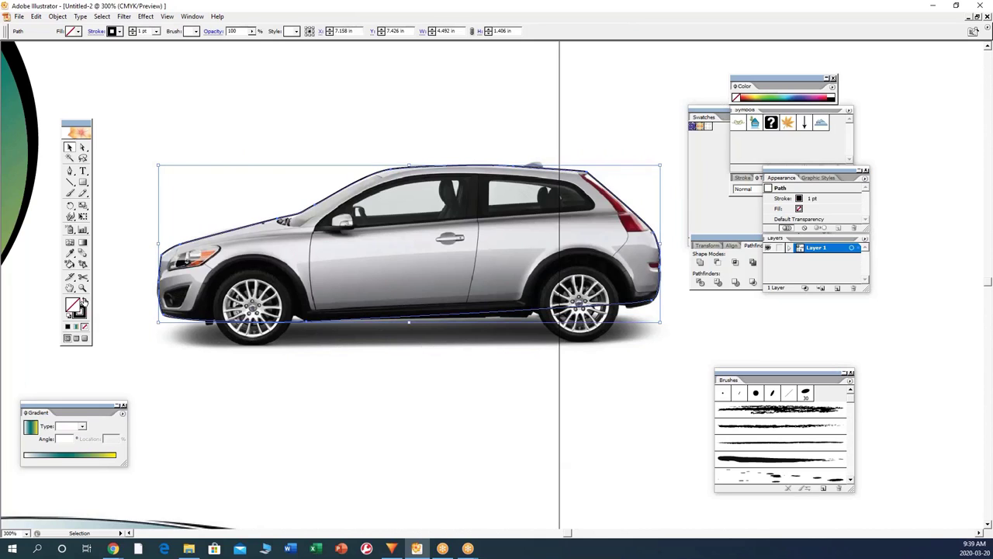
Step: Nudge the car photo up-left to align it, then select both photo and outline
click(250, 289)
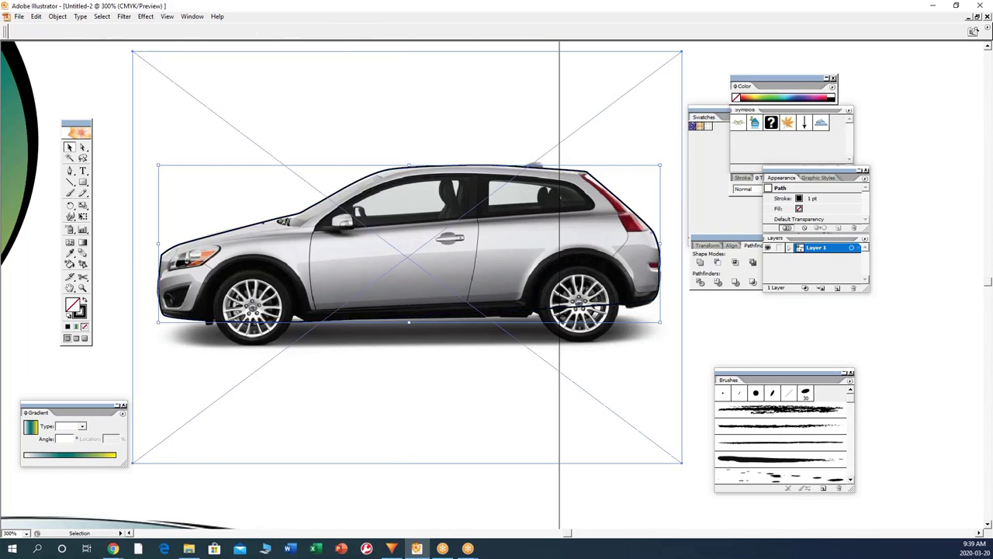
click(196, 244)
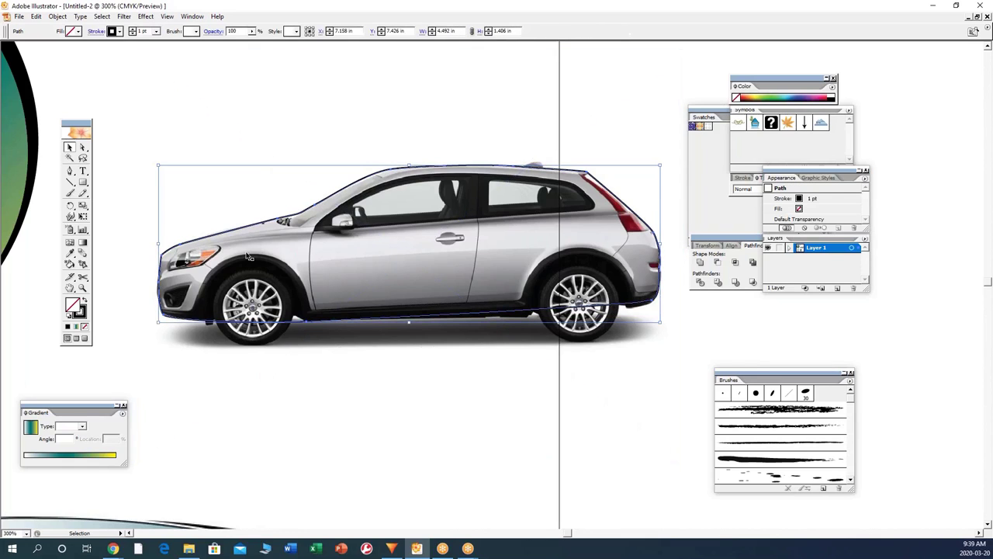
click(221, 239)
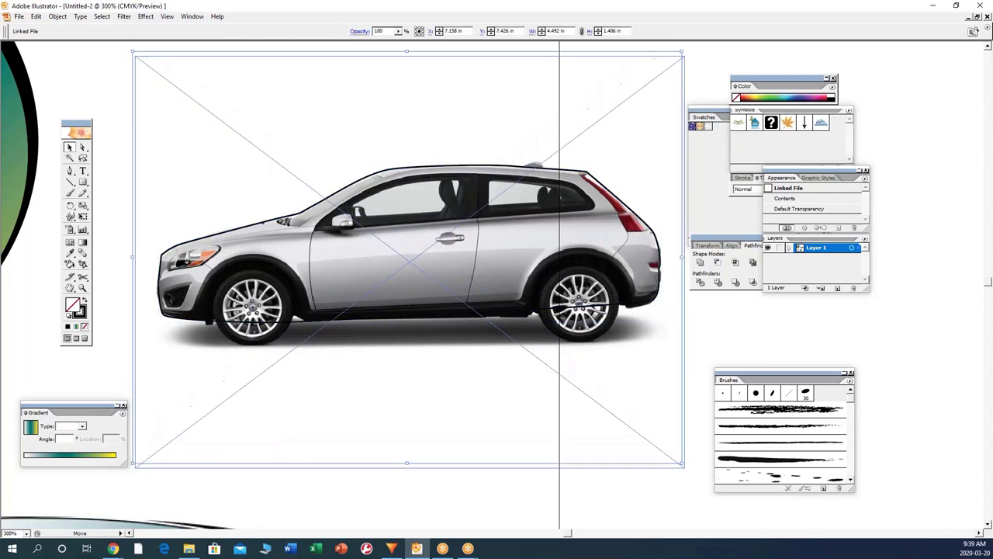
drag(266, 245, 236, 234)
key(shift)
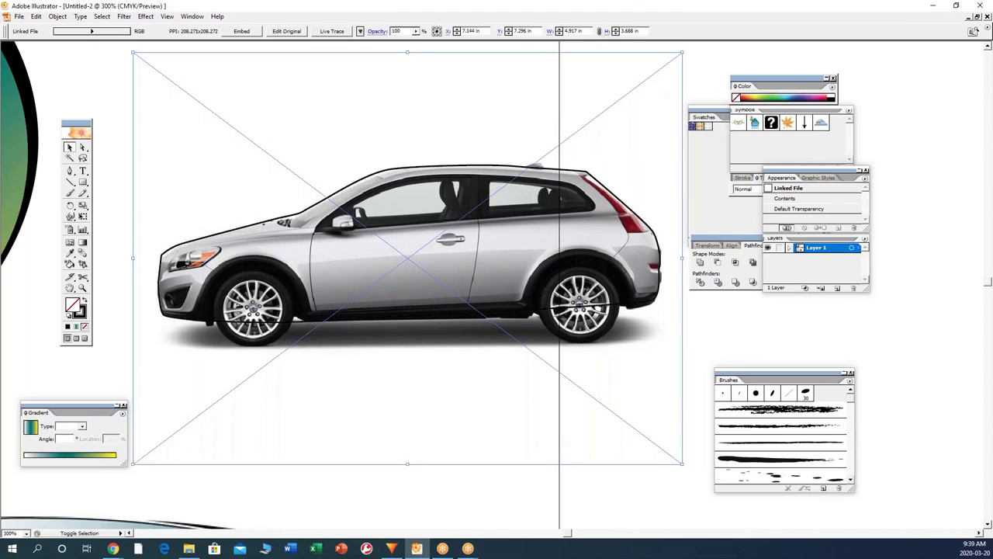
key(ctrl+a)
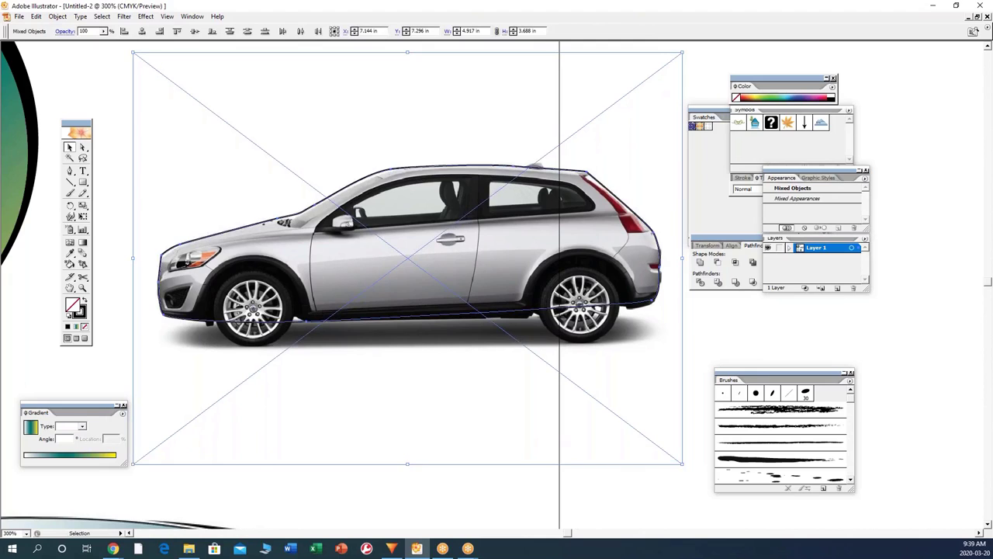
Step: Apply Make Clipping Mask so the photo shows only within the traced car outline
click(66, 19)
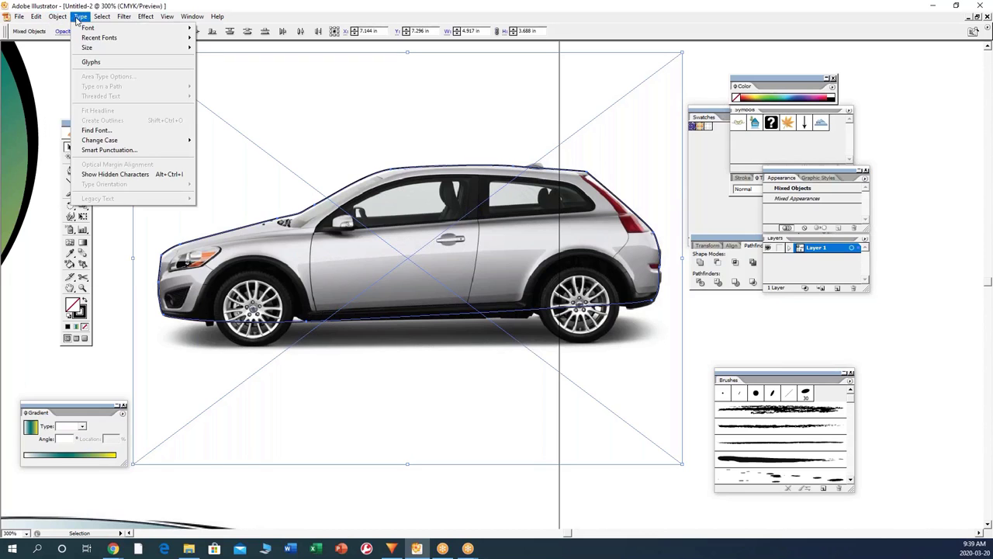
mouse_move(38, 20)
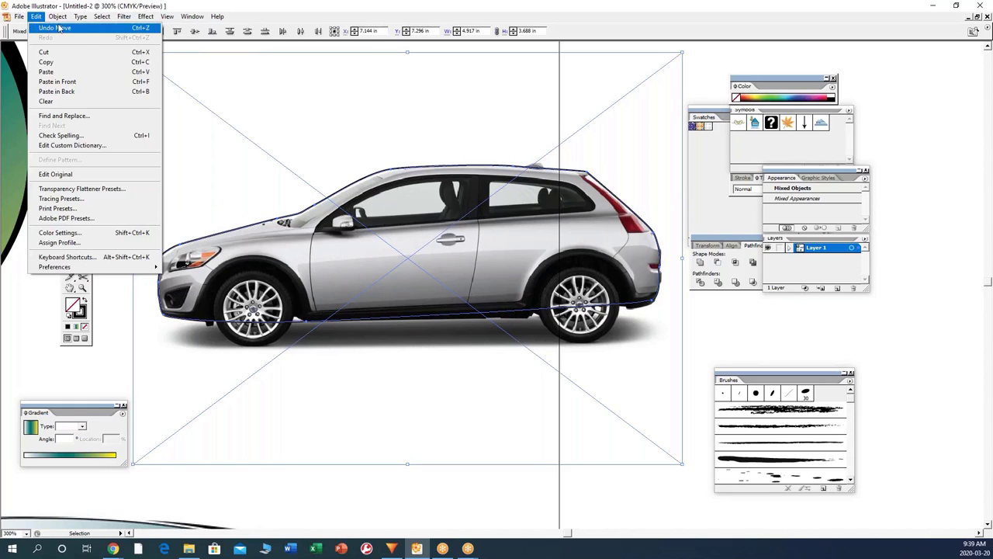
mouse_move(85, 17)
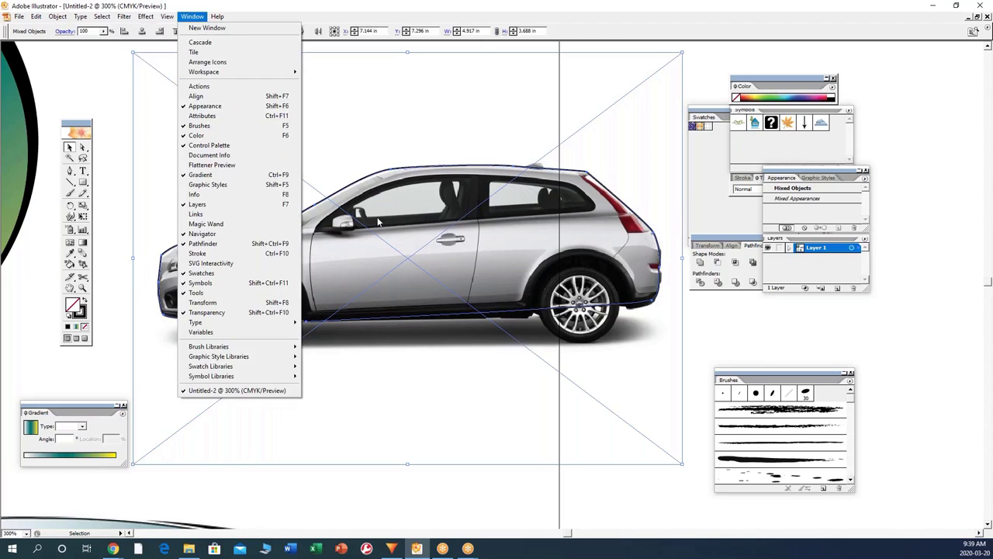
right_click(351, 188)
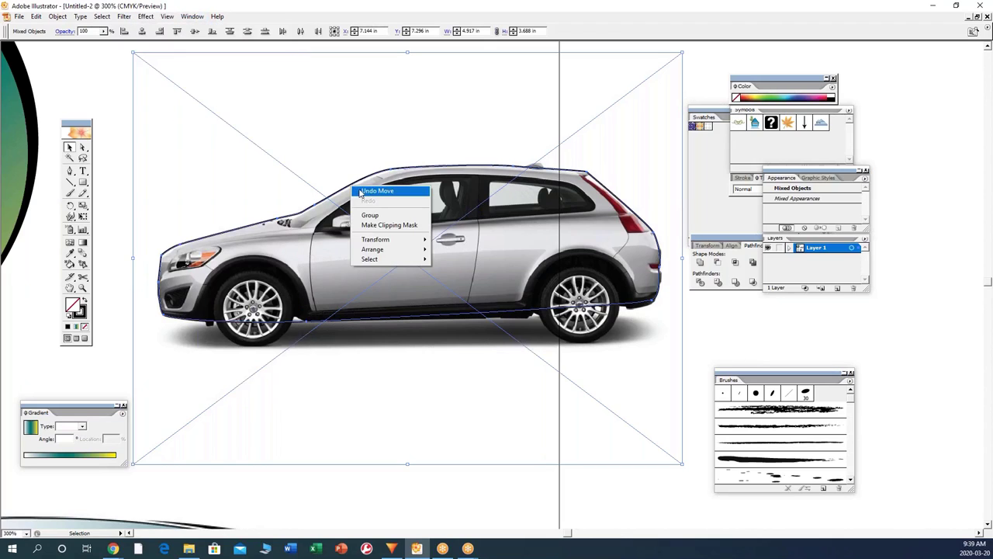
click(381, 230)
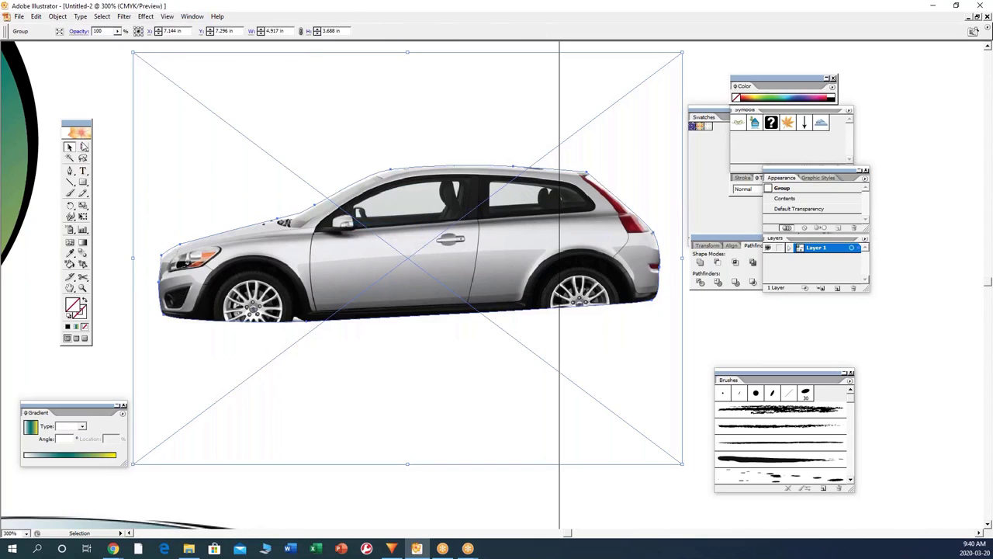
Step: Select only the car photo inside the clip and move it up and right
click(83, 147)
click(112, 124)
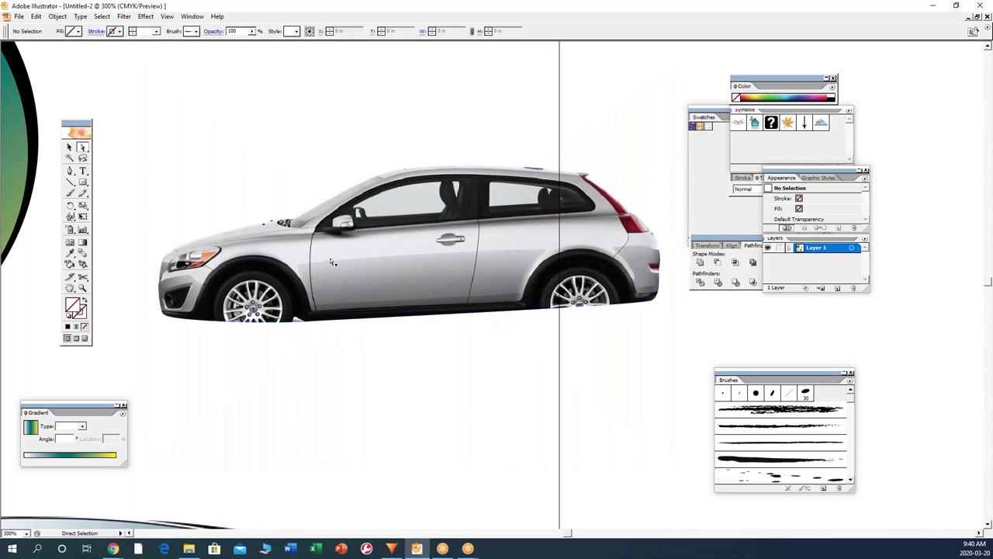
click(287, 223)
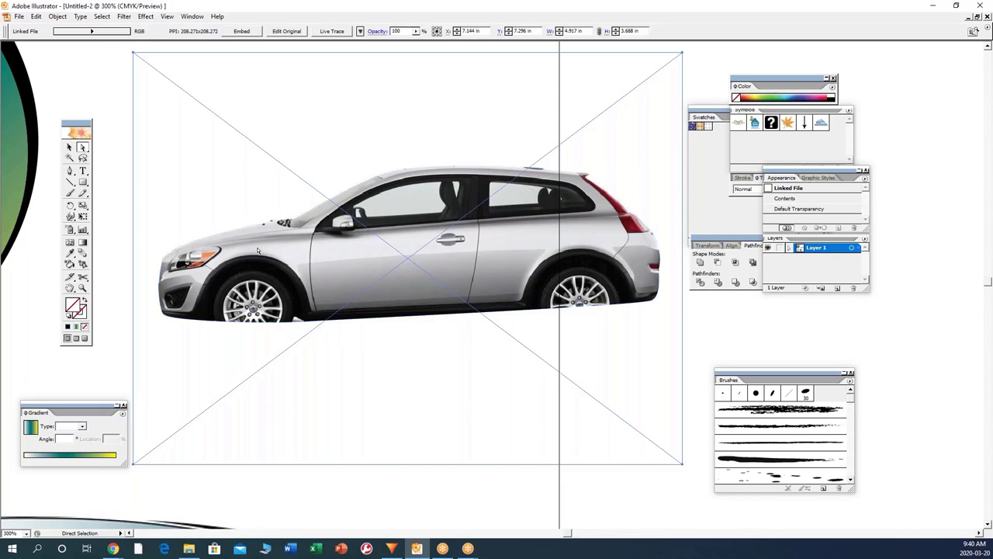
key(Left)
key(Left)
key(Down)
key(Down)
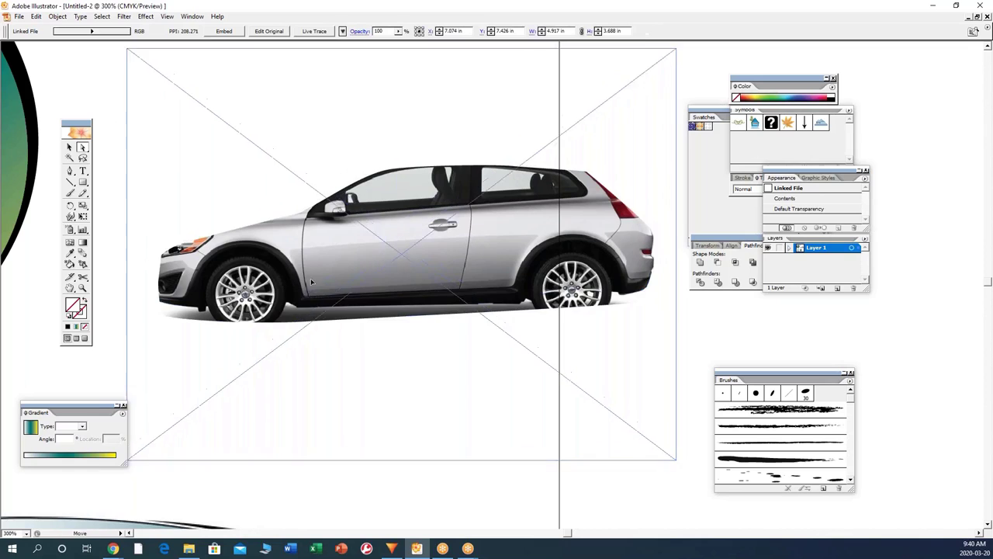
drag(315, 274, 351, 241)
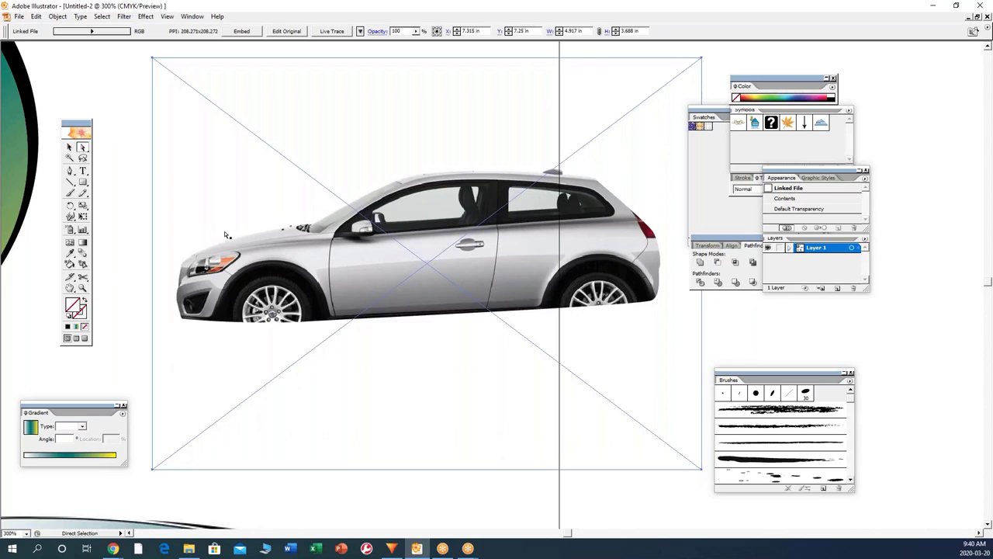
click(166, 16)
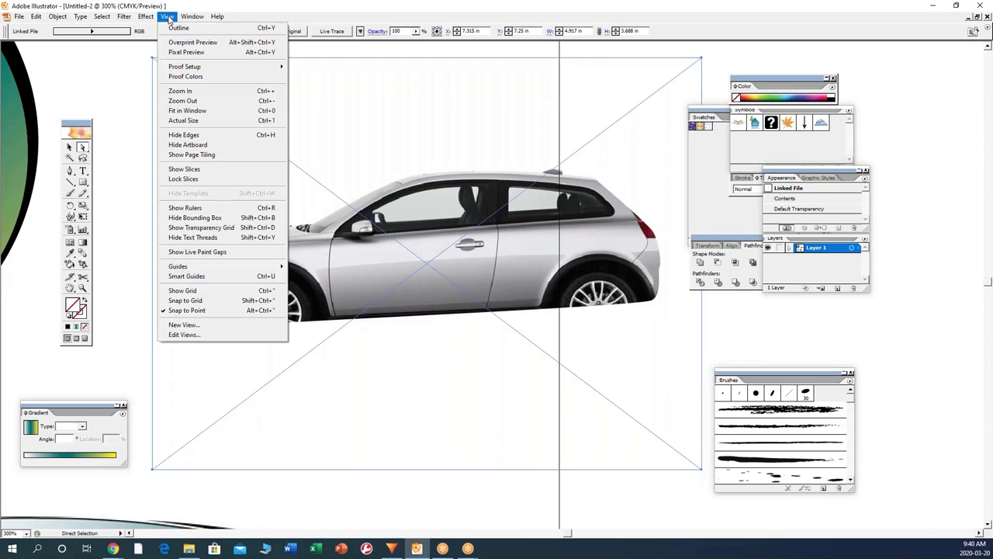
click(177, 27)
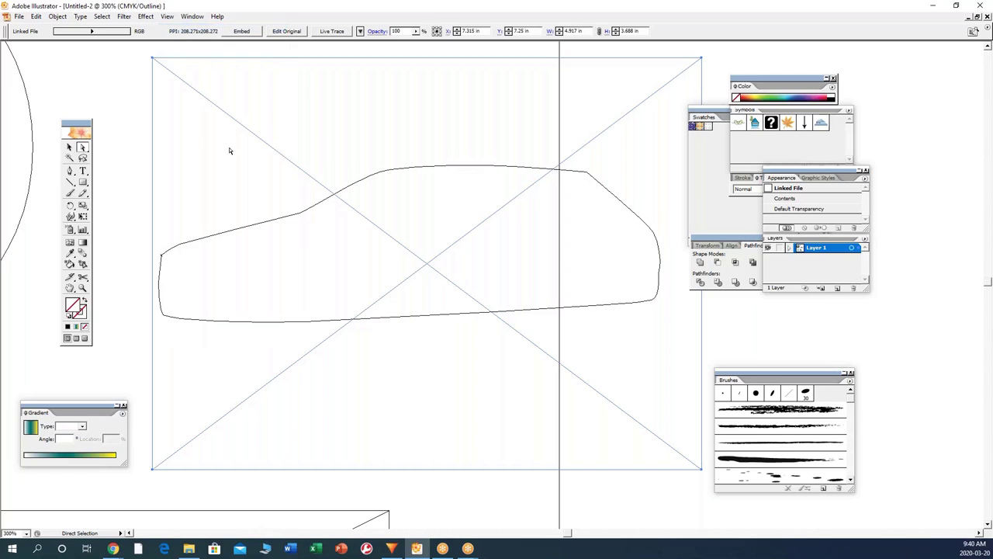
click(271, 224)
click(167, 16)
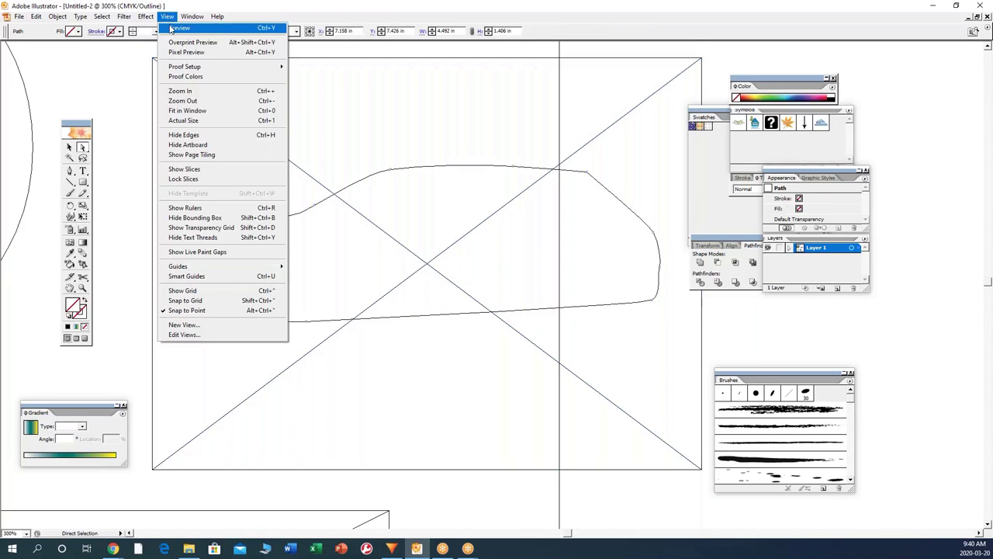
click(177, 28)
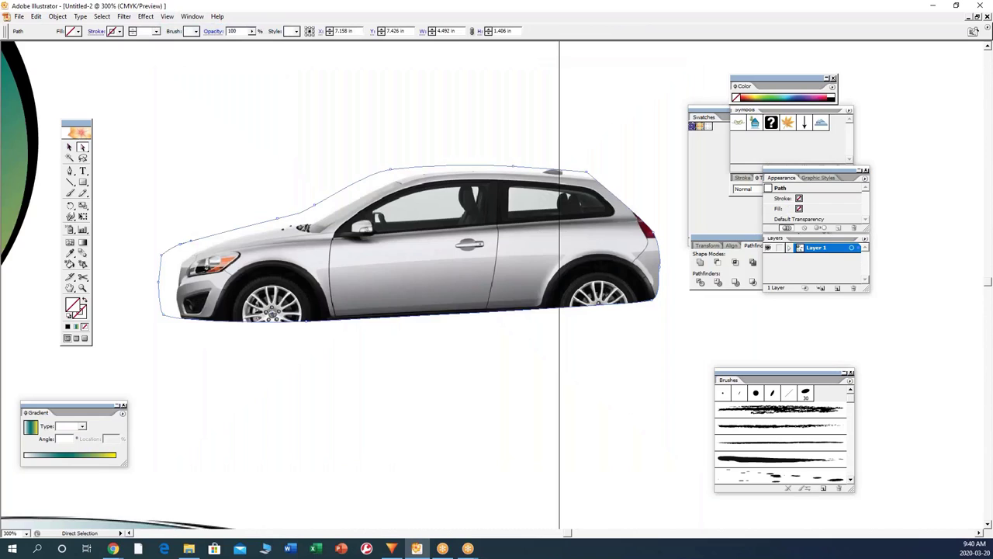
click(69, 148)
click(219, 235)
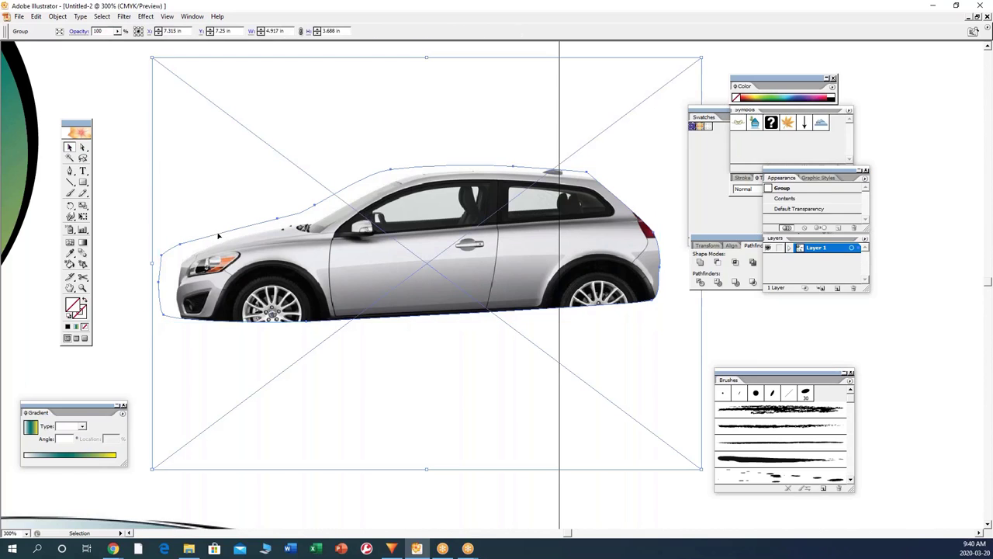
click(149, 265)
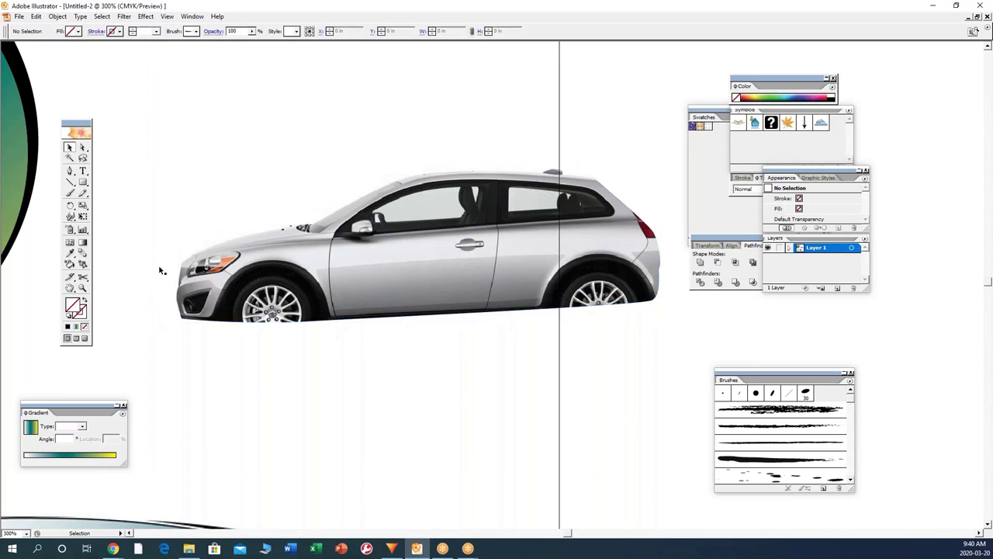
click(161, 268)
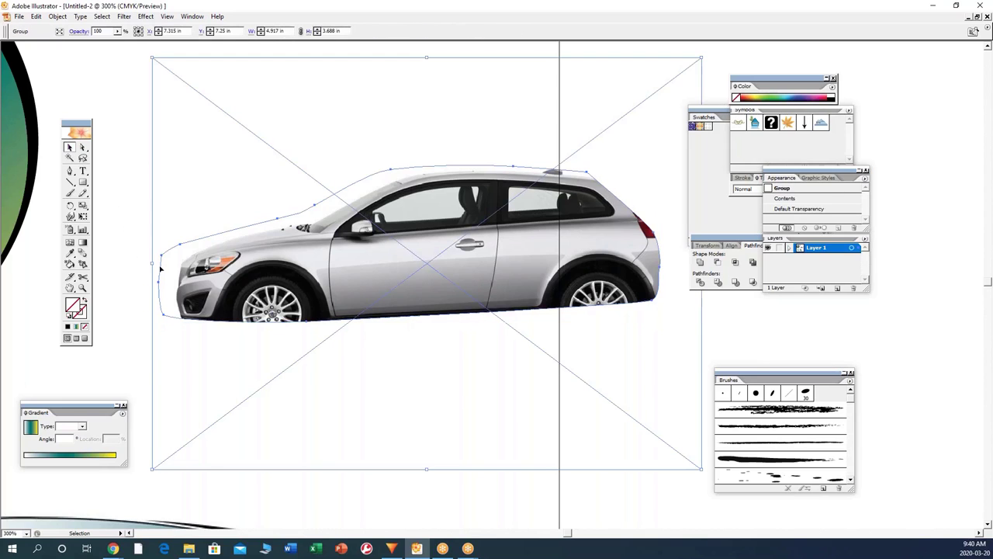
click(83, 148)
click(138, 237)
click(179, 249)
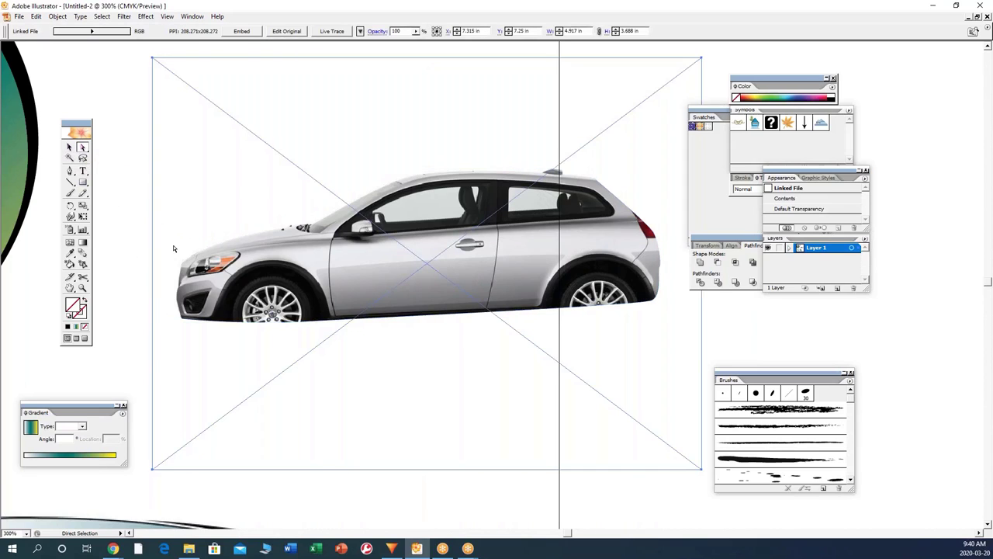
click(177, 248)
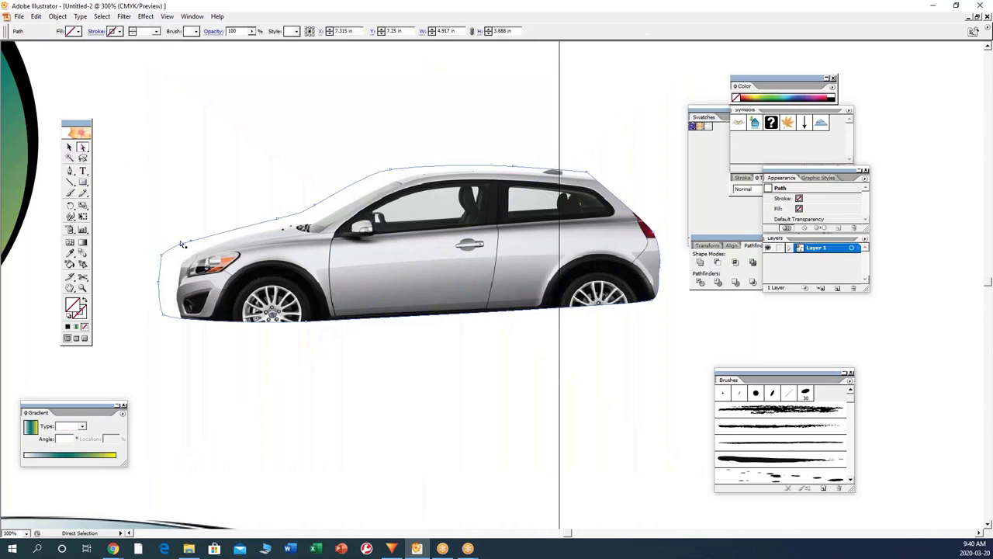
click(277, 223)
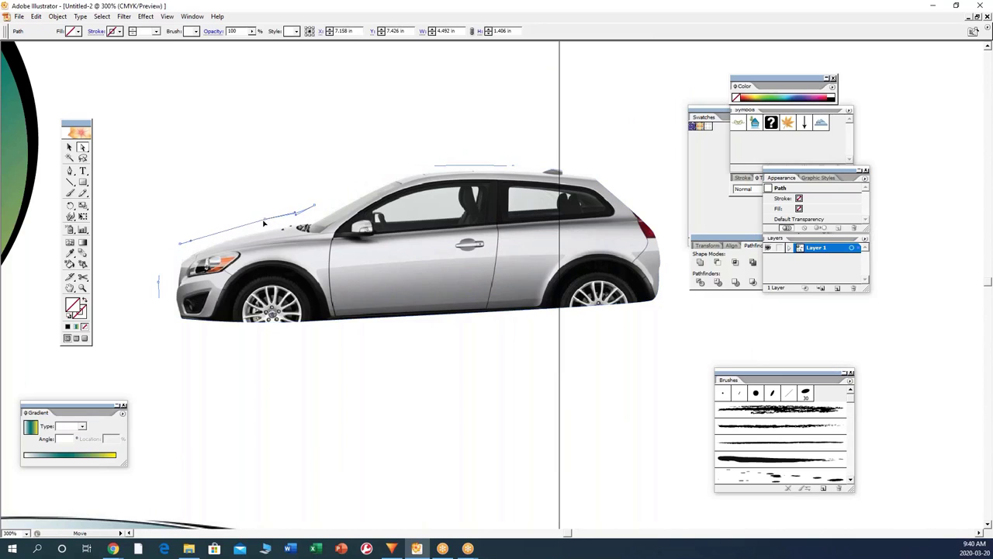
Step: Raise the outline anchor at the windshield base and nudge the car photo down to fit
click(304, 211)
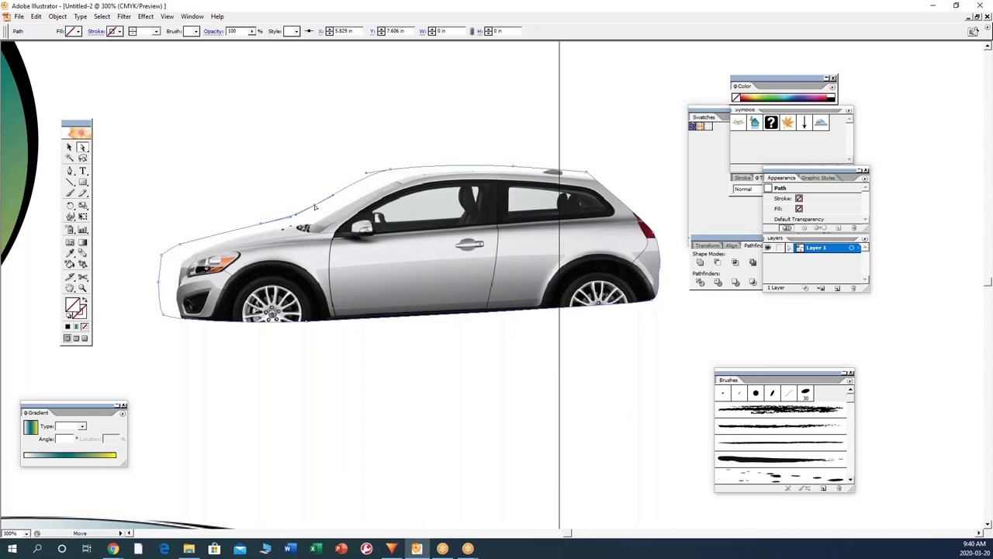
drag(315, 210, 318, 201)
click(390, 248)
drag(378, 245, 379, 253)
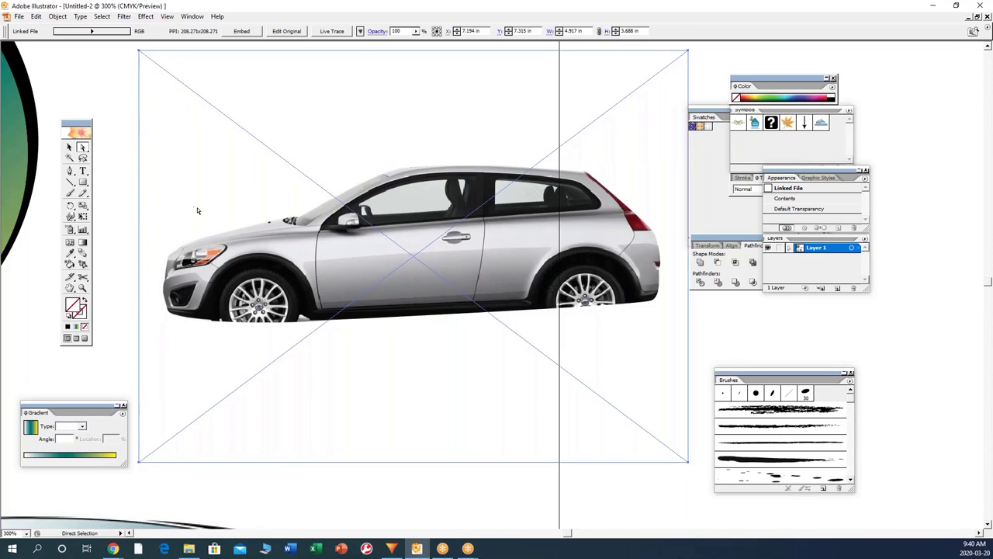
click(789, 248)
Step: Enlarge the Layers panel, expand the <Group> to check its Clipping Path and Linked File, and drag the bottom <Path> upward
drag(867, 287, 928, 415)
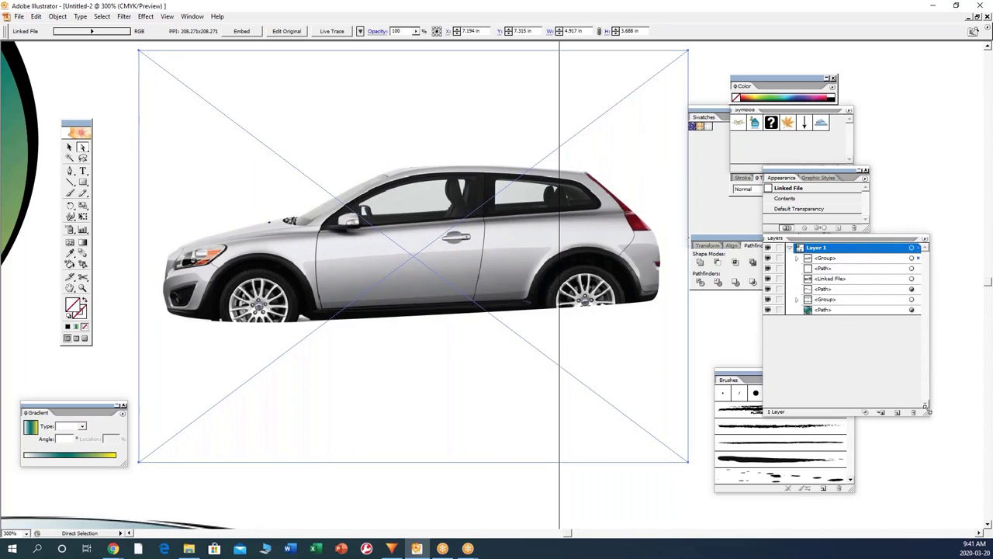
click(797, 259)
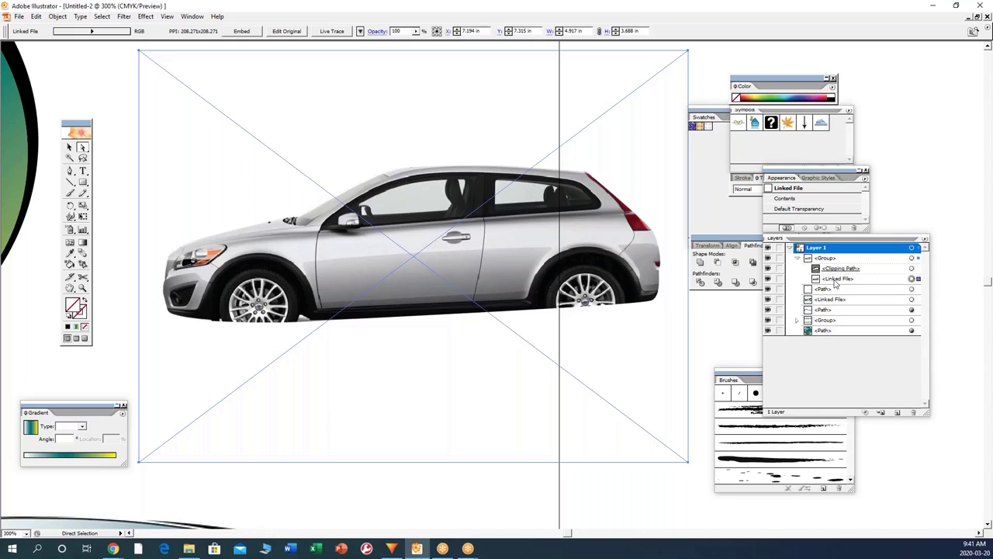
click(768, 279)
click(768, 278)
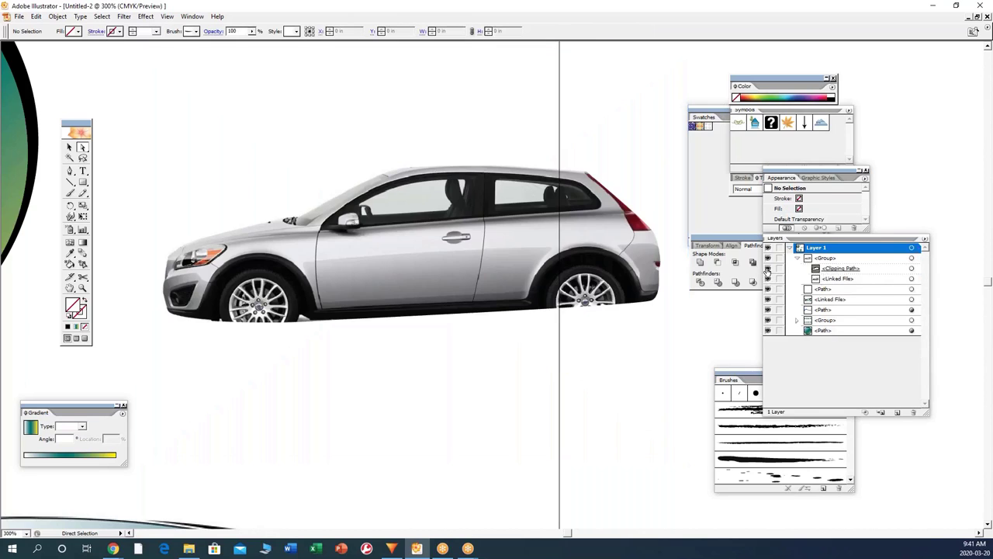
click(768, 269)
click(767, 269)
click(814, 333)
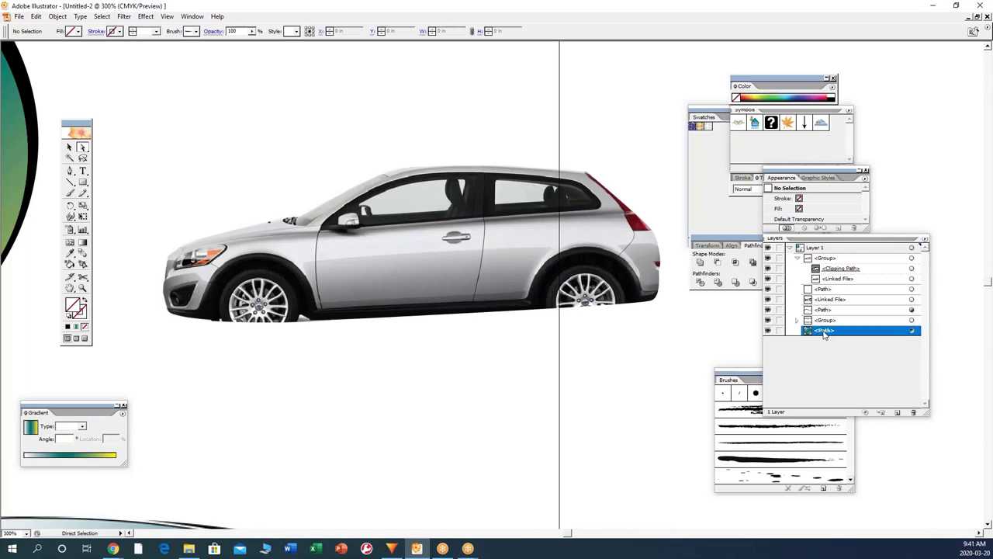
mouse_move(825, 334)
mouse_down()
mouse_move(852, 269)
mouse_move(827, 287)
mouse_move(836, 337)
mouse_up()
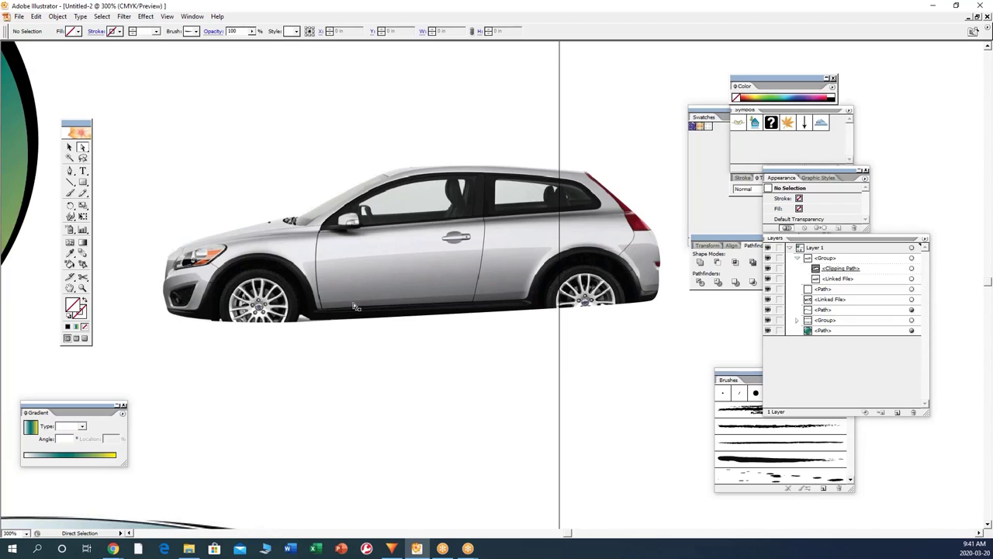
Step: Zoom to fit the artboard and move one small gradient bubble onto the car's front
key(ctrl+1)
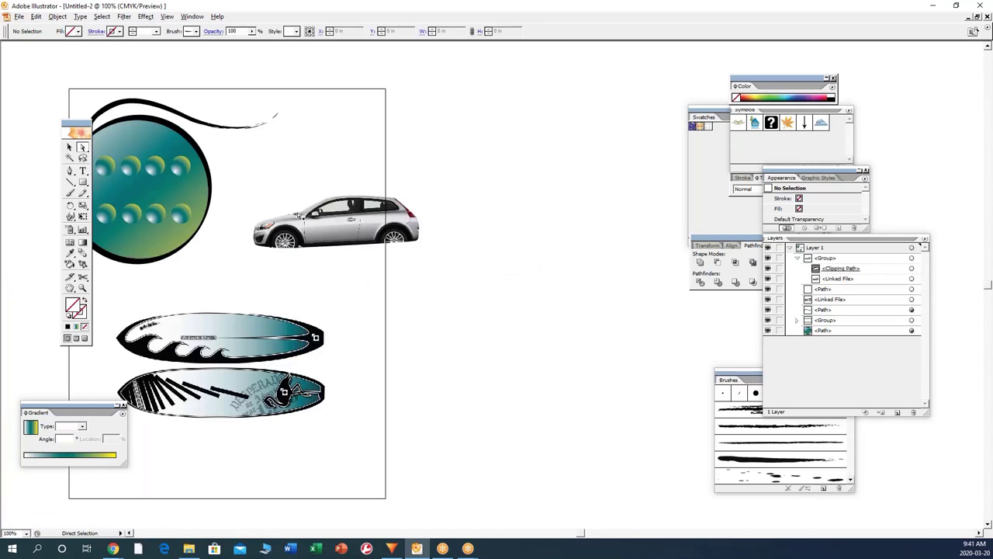
click(184, 169)
drag(184, 170, 314, 208)
scroll(314, 219, up, 2)
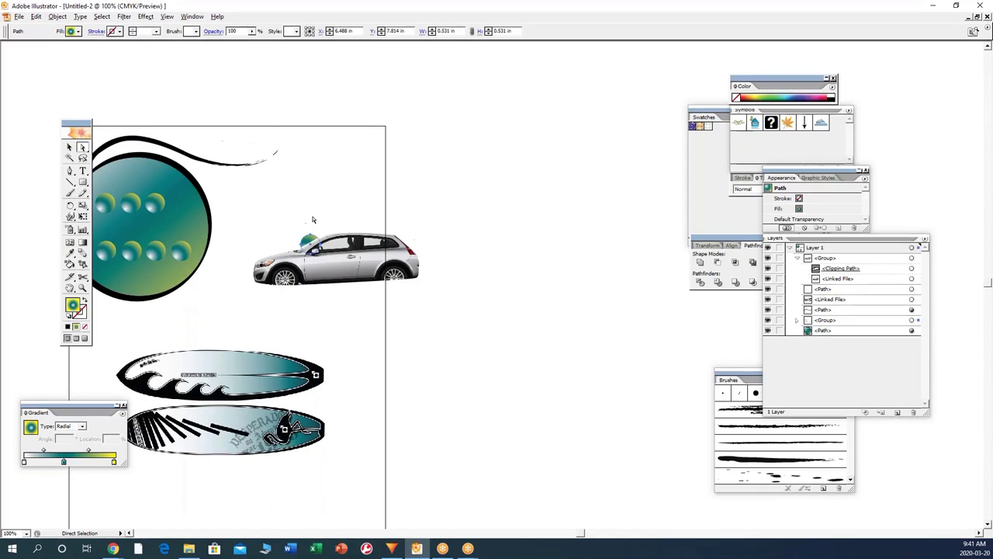
key(v)
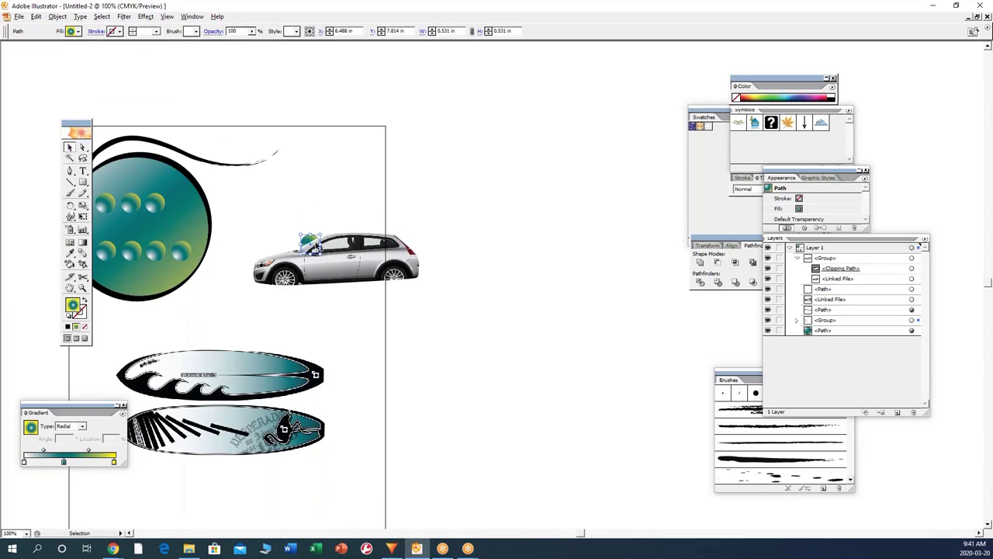
Step: Arrange the bubble with Bring to Front, and drag the large gradient circle's <Path> to the top of Layer 1
right_click(303, 239)
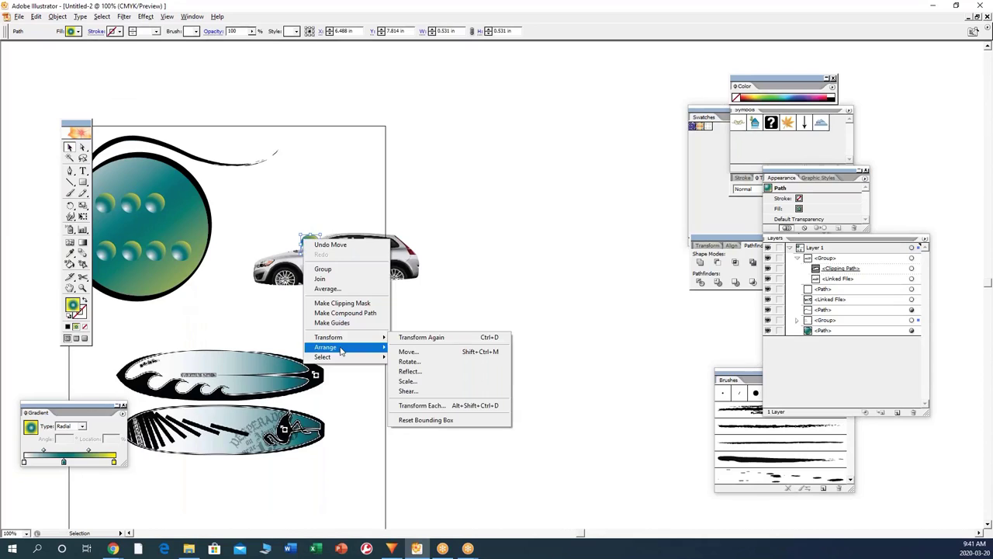
mouse_move(341, 347)
click(421, 347)
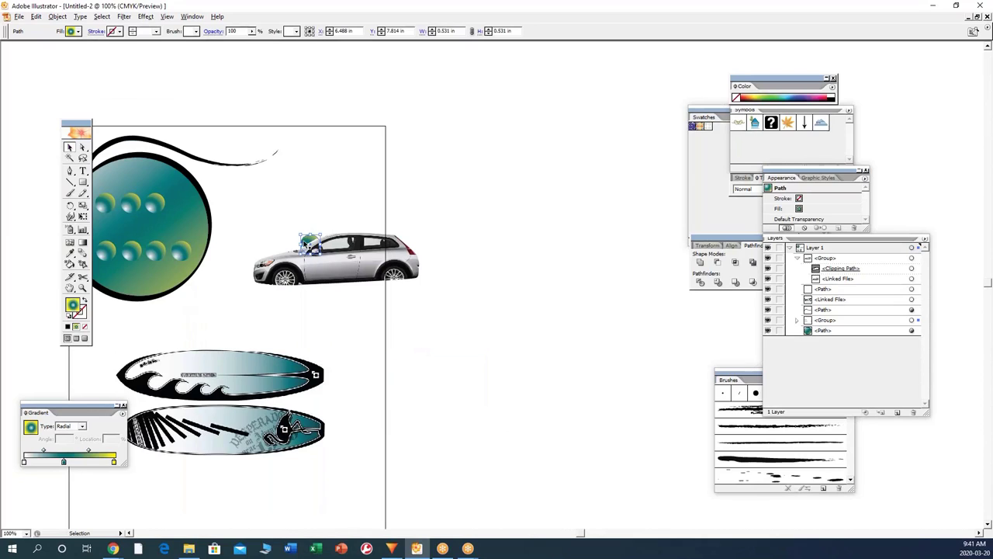
right_click(306, 241)
mouse_move(337, 349)
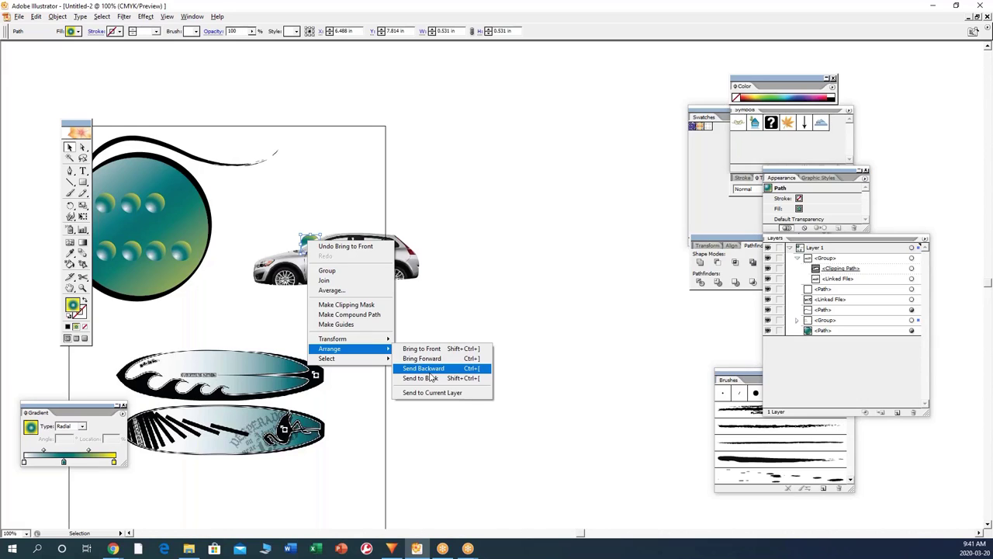
click(436, 349)
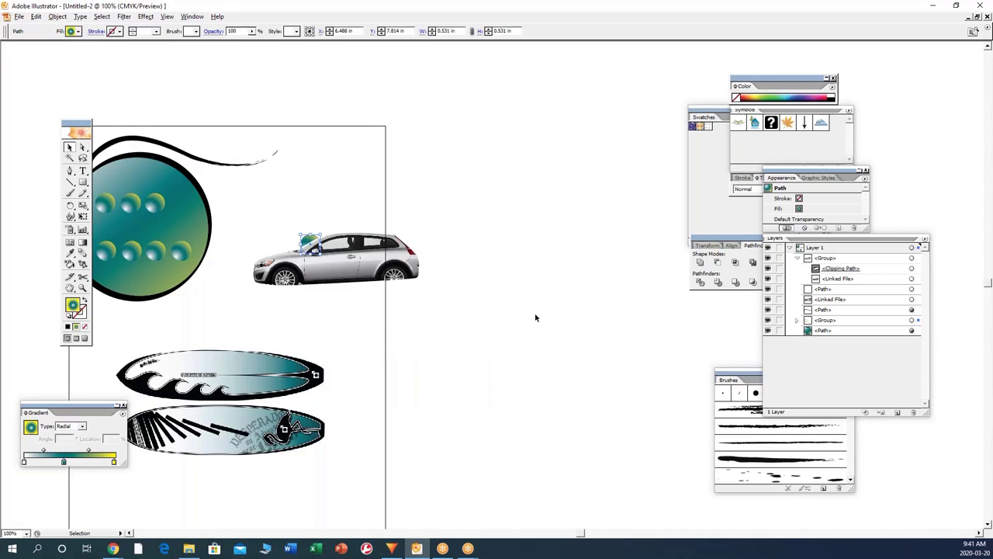
drag(849, 334, 779, 267)
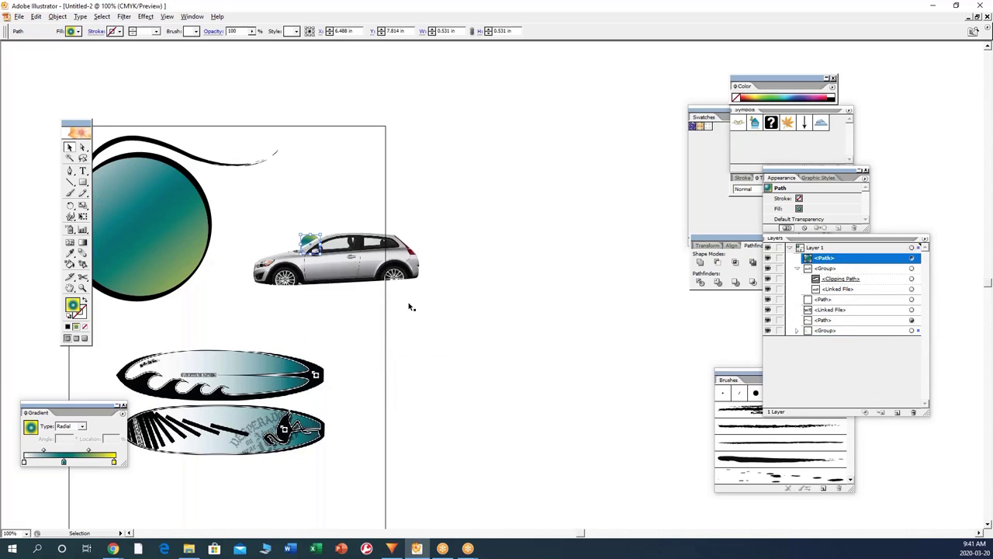
Step: Toggle the car group's visibility to identify it in Layers, then collapse its contents
click(307, 274)
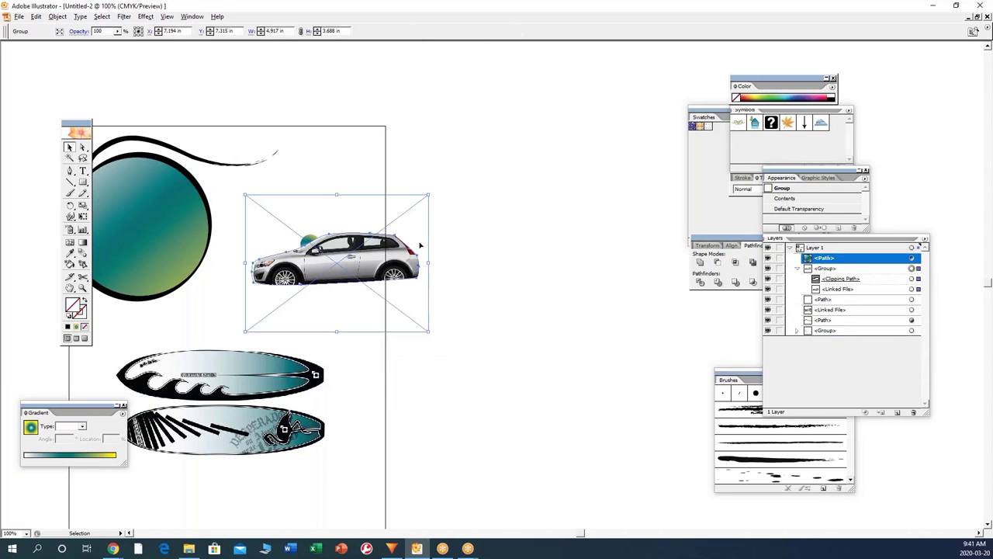
click(790, 248)
click(790, 247)
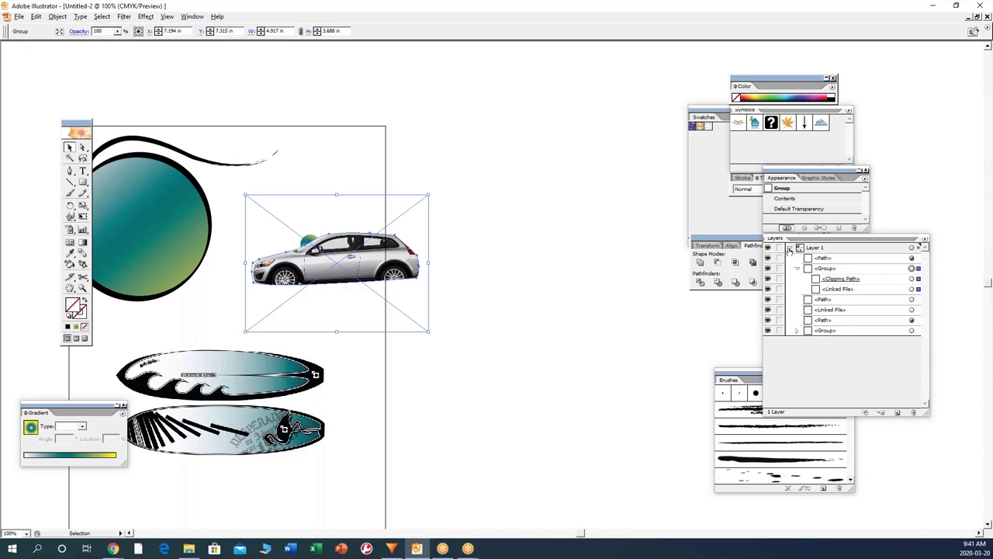
click(828, 259)
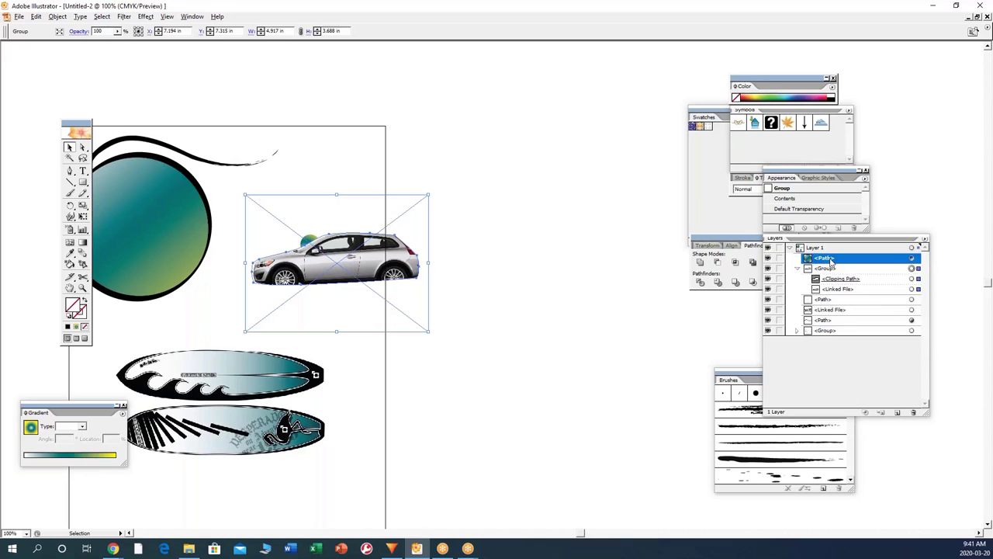
click(767, 269)
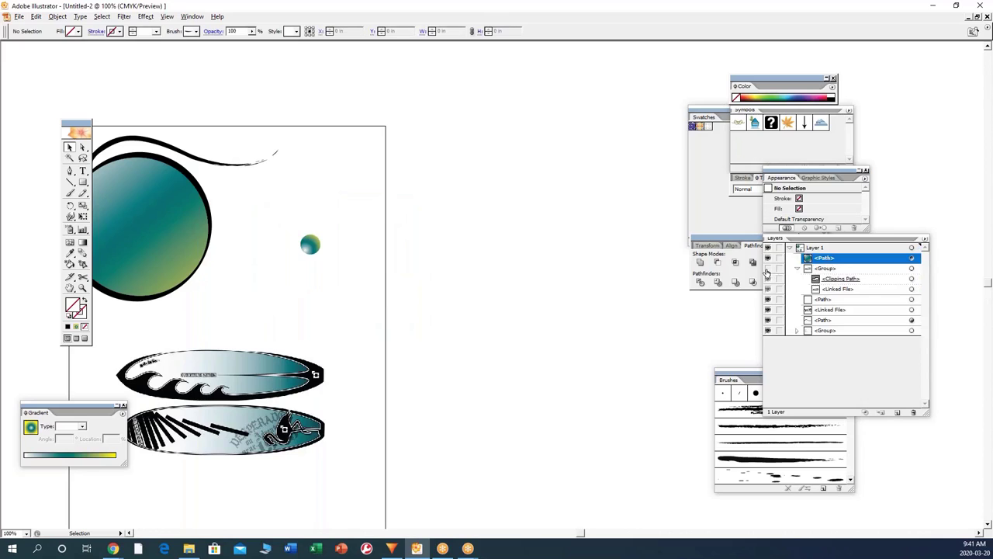
click(768, 268)
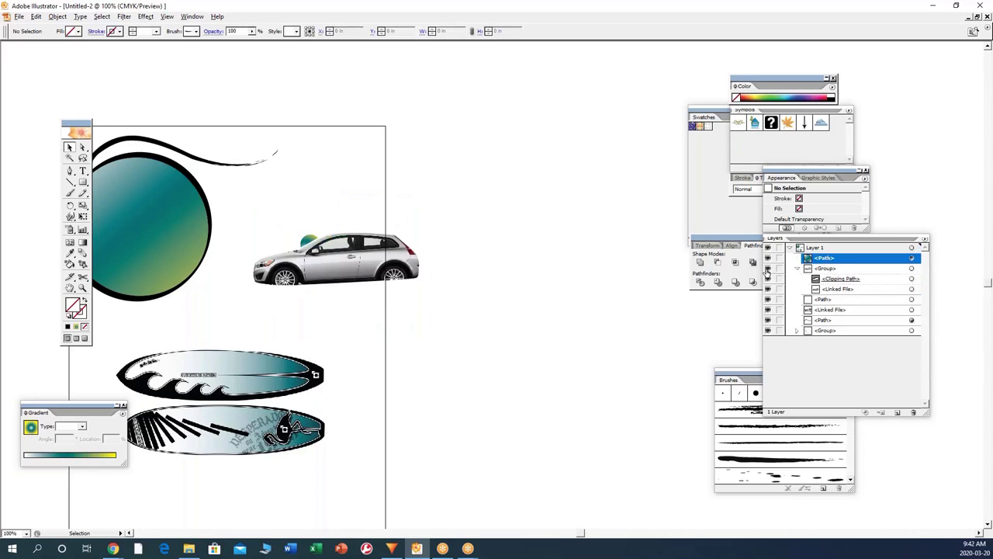
click(796, 270)
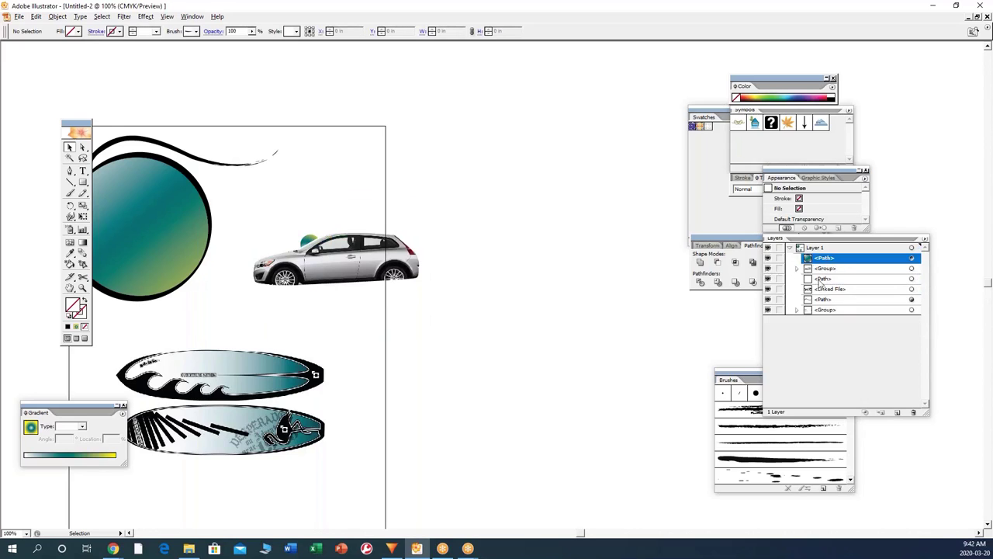
Step: Hide and reshow the surfboards and large gradient circle, then select and expand the small-gradient-circles group
click(769, 309)
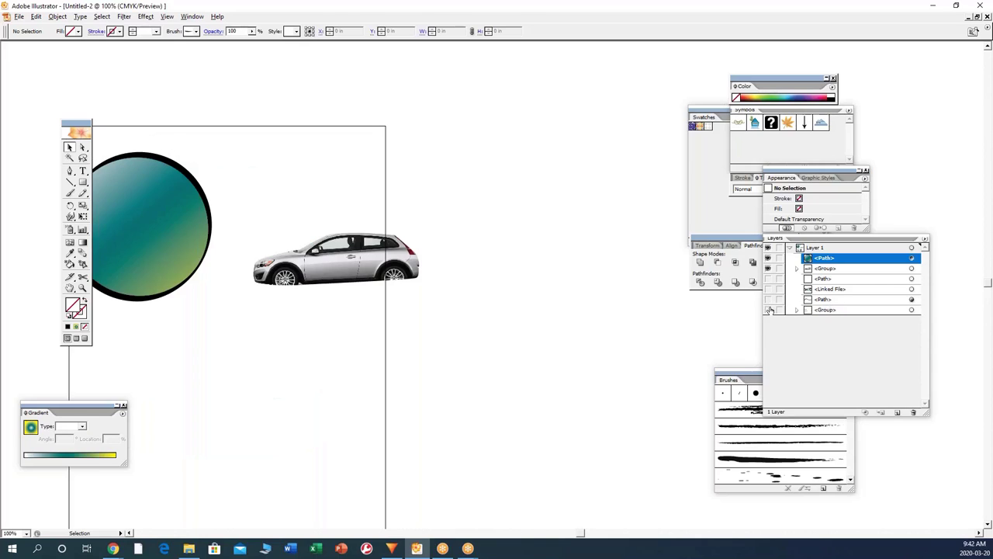
click(768, 258)
click(768, 259)
click(768, 258)
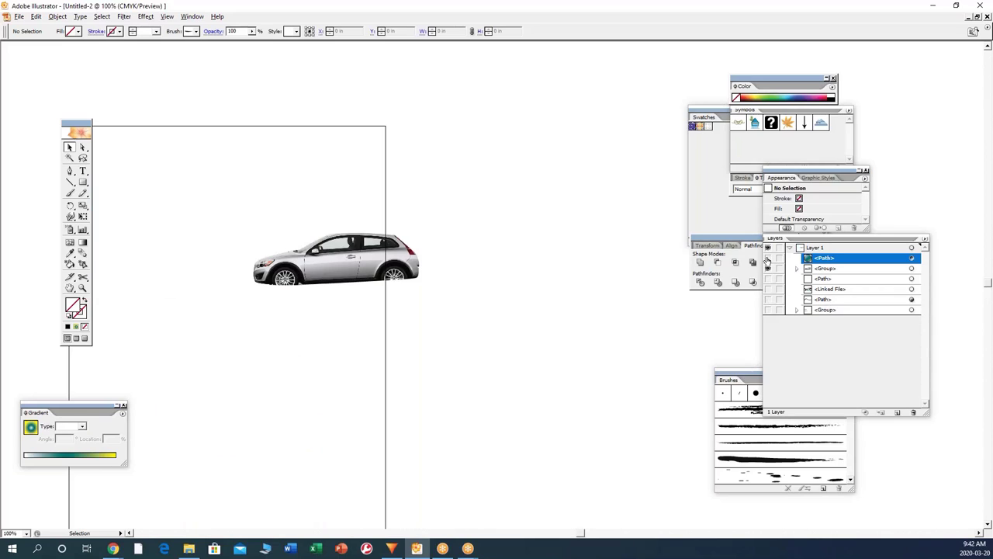
click(768, 258)
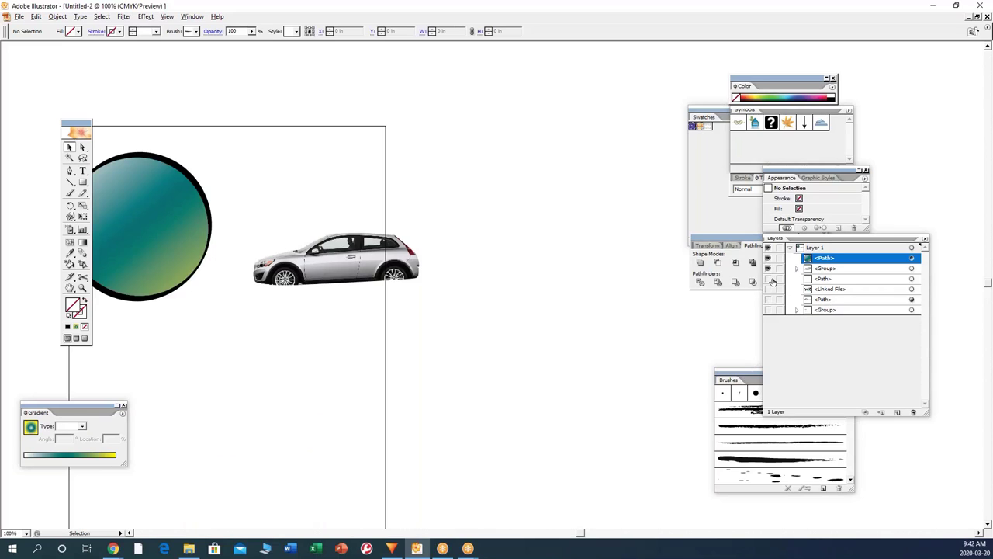
drag(770, 280, 769, 309)
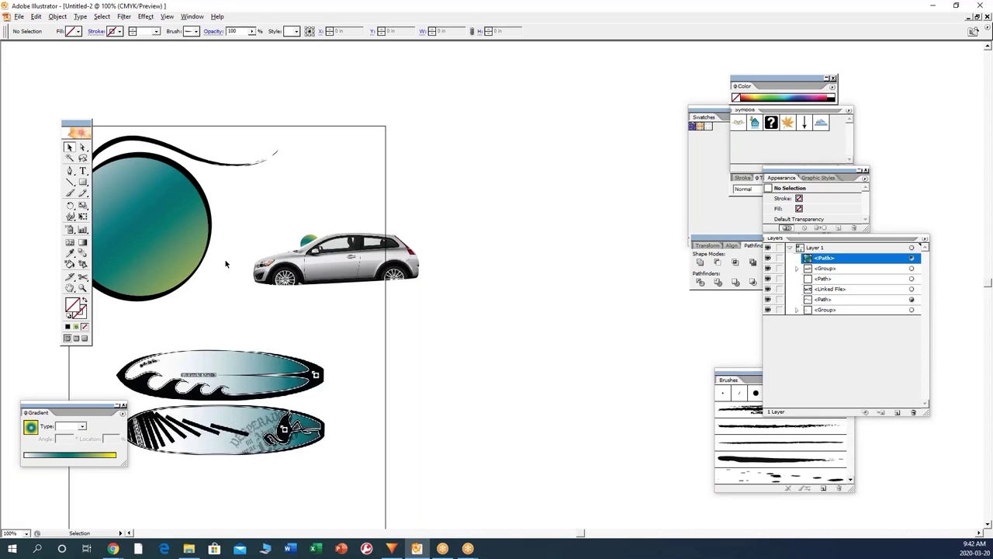
click(850, 311)
click(796, 310)
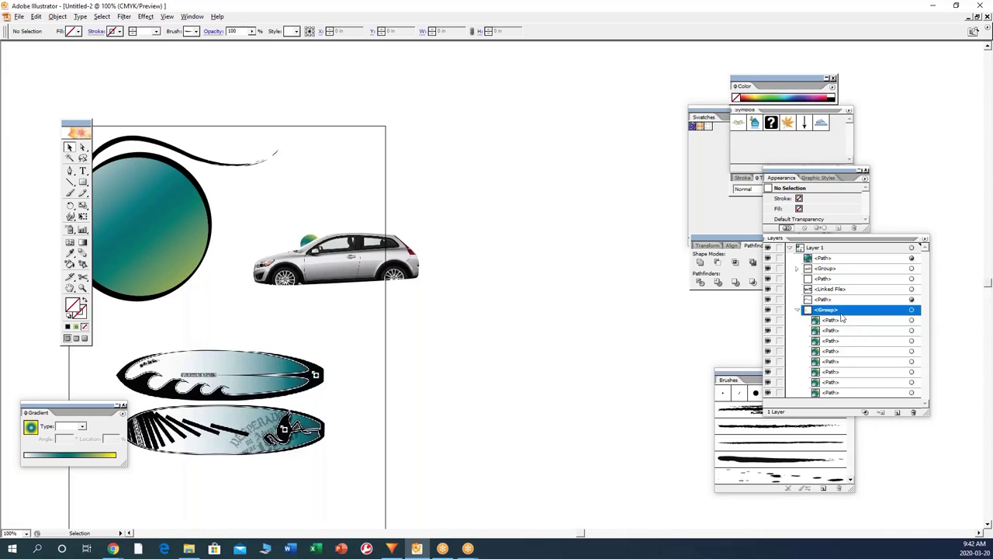
Step: Send the car group one step backward with Arrange > Send Backward
click(314, 244)
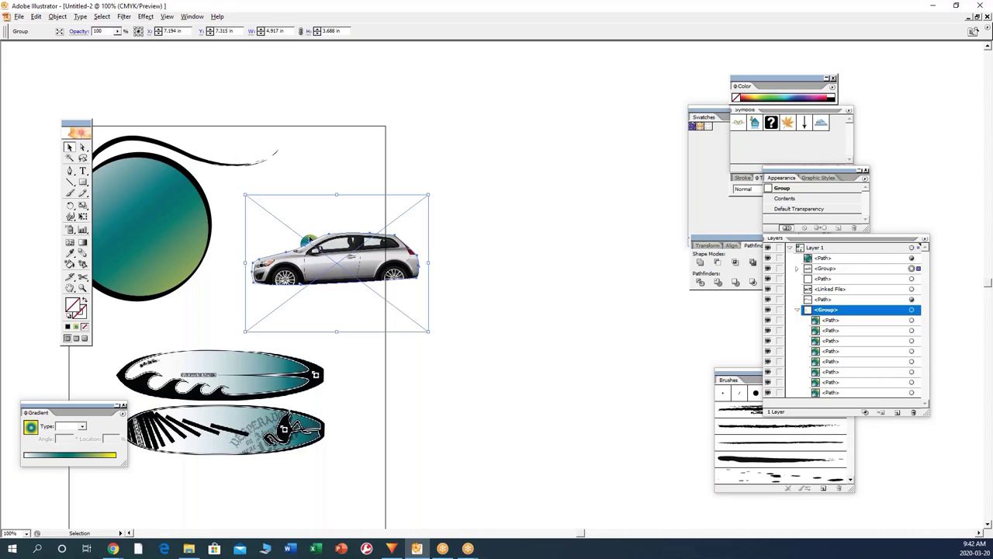
right_click(319, 244)
mouse_move(355, 300)
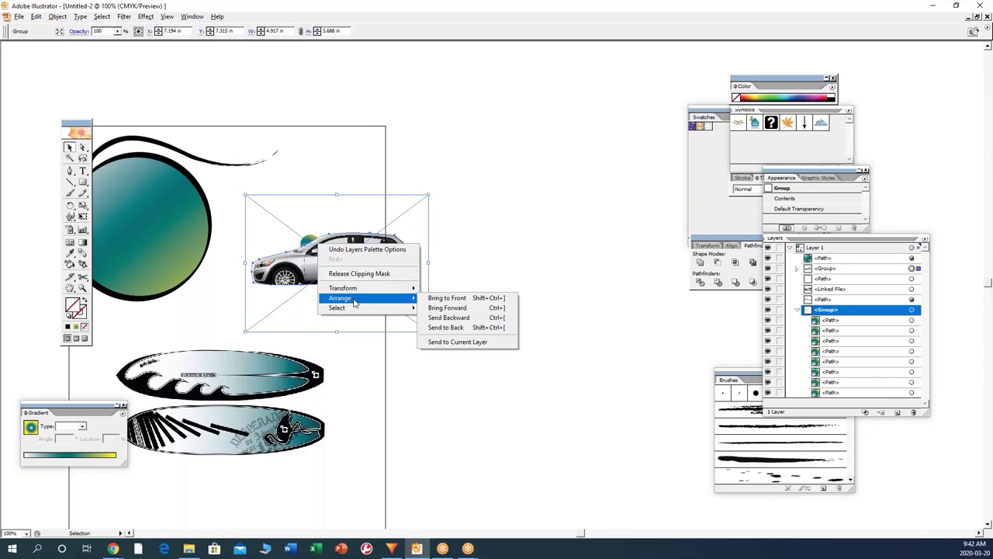
click(451, 319)
click(492, 317)
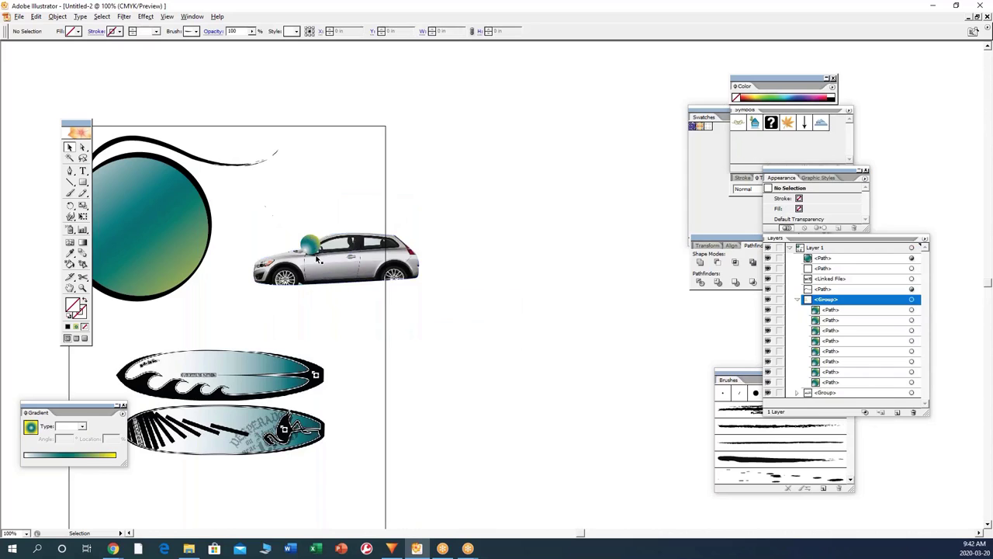
Step: Ungroup the small gradient circles (Ctrl+Shift+G) and place one just above the car's hood
click(310, 242)
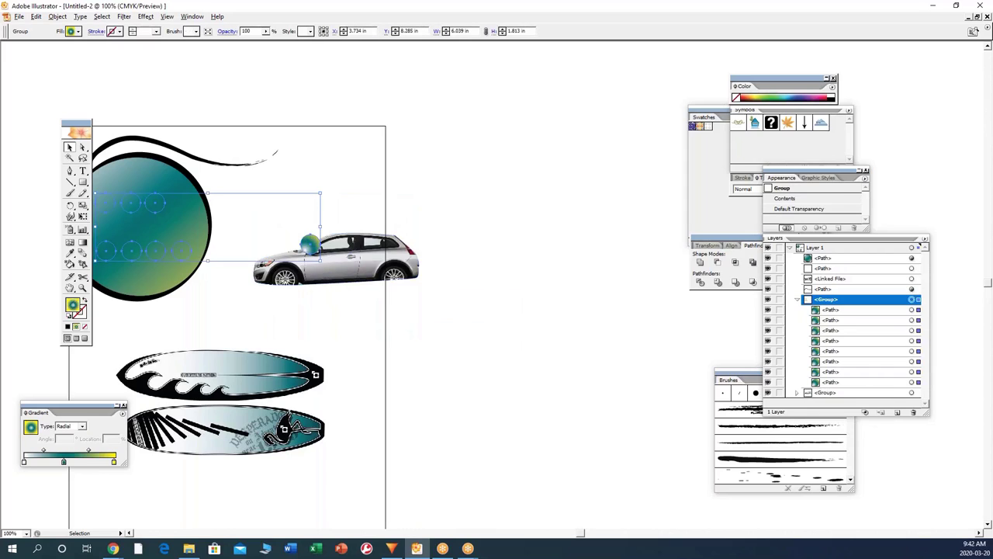
key(ctrl+shift+g)
drag(346, 261, 351, 267)
click(309, 242)
scroll(351, 267, left, 2)
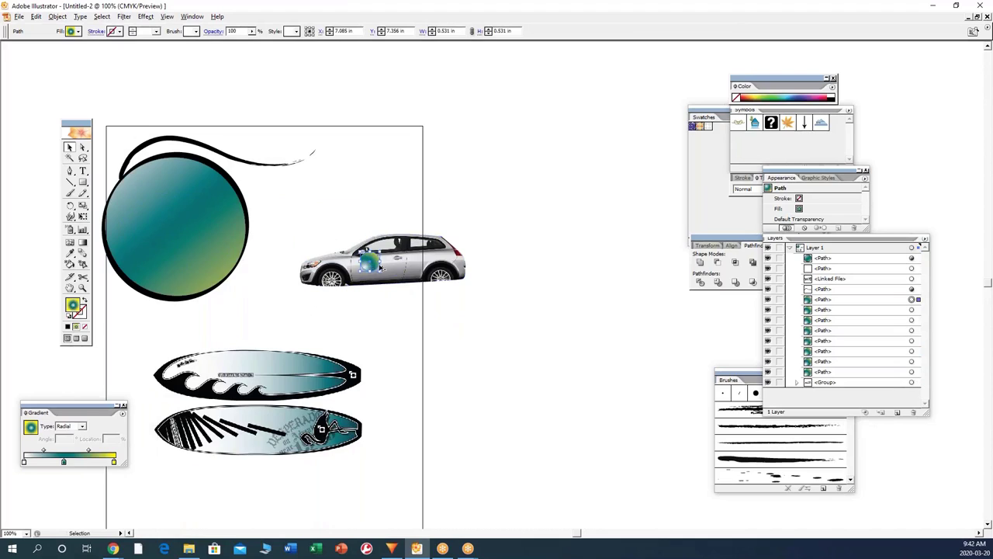
scroll(381, 266, up, 3)
drag(341, 252, 314, 196)
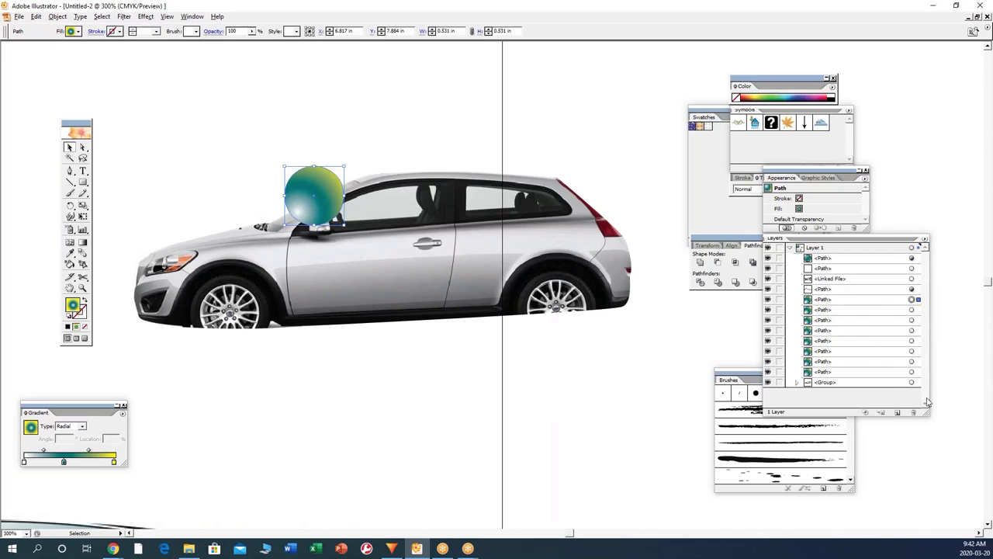
Step: Nudge the whole car group slightly right and down
click(790, 249)
click(834, 281)
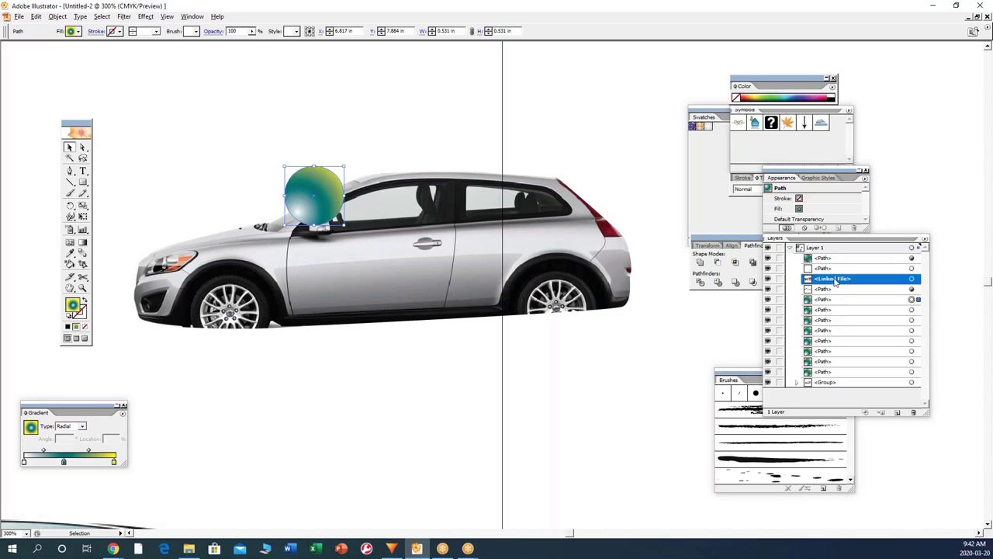
click(616, 231)
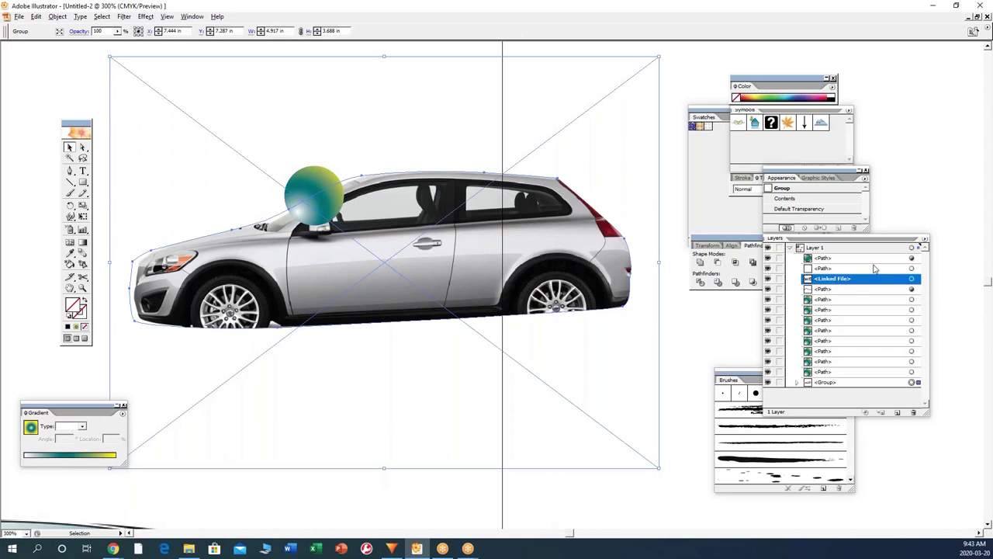
mouse_move(628, 278)
mouse_down()
mouse_move(576, 279)
mouse_move(632, 281)
mouse_up()
Step: With Direct Selection, shift the car photo slightly inside its group and expand the group in Layers
click(83, 147)
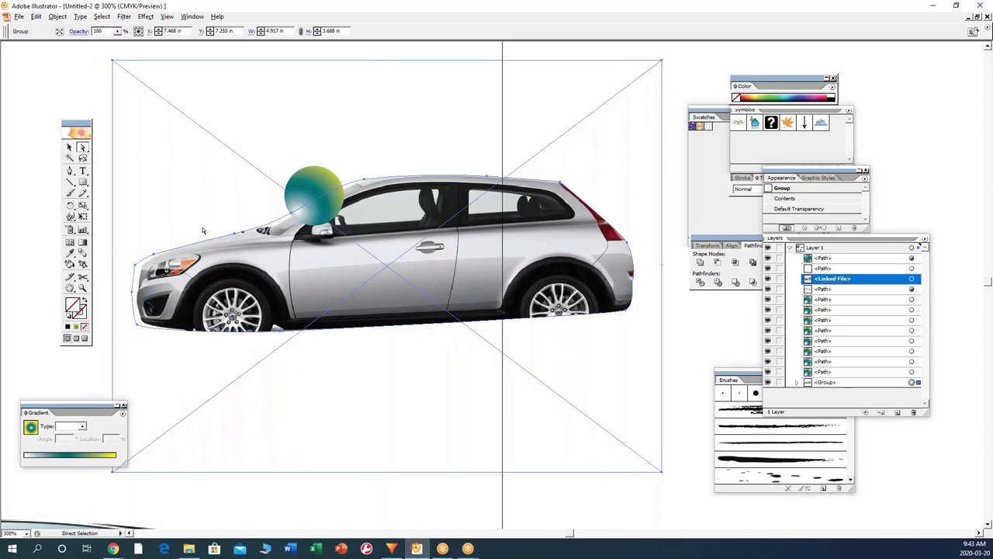
click(421, 502)
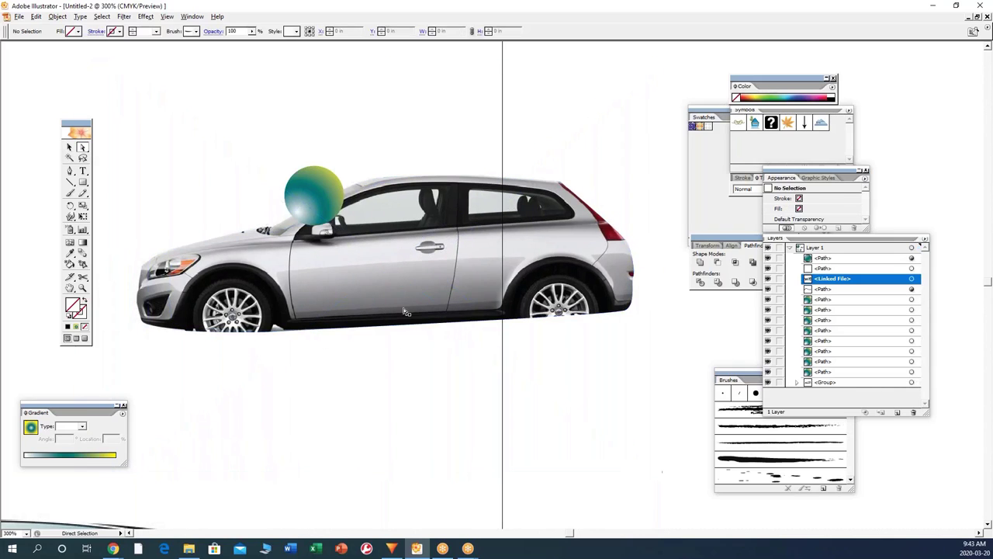
mouse_move(401, 299)
mouse_down()
mouse_move(390, 299)
mouse_move(398, 308)
mouse_up()
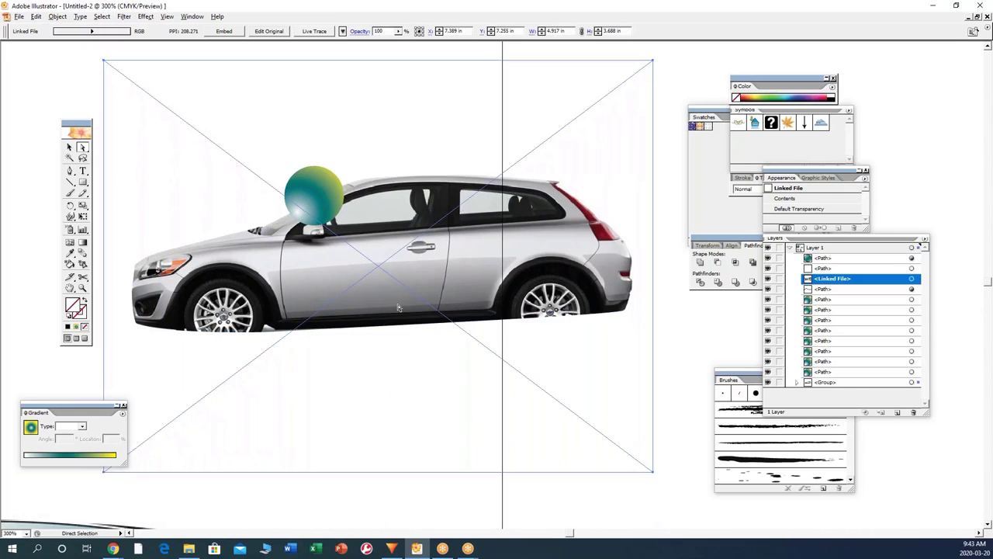
click(796, 383)
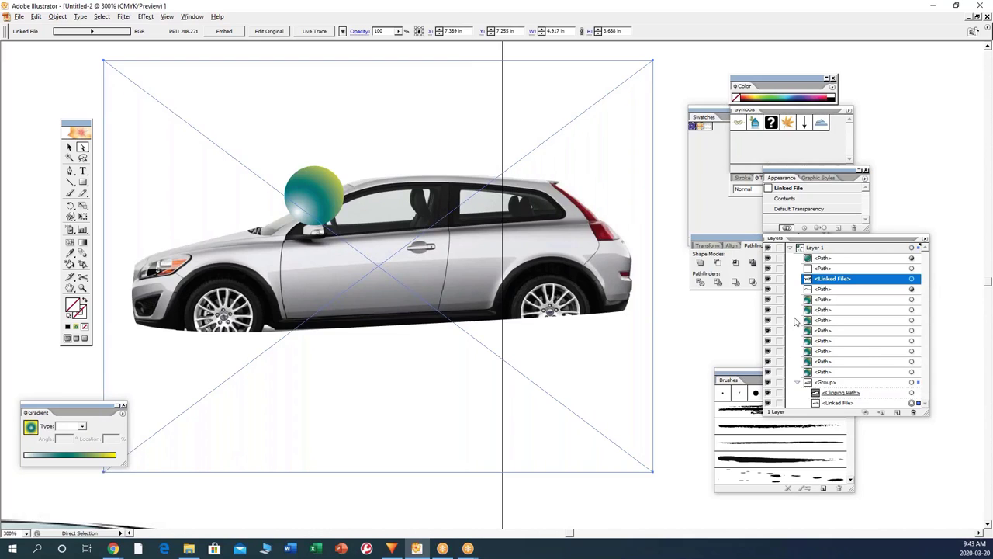
click(338, 205)
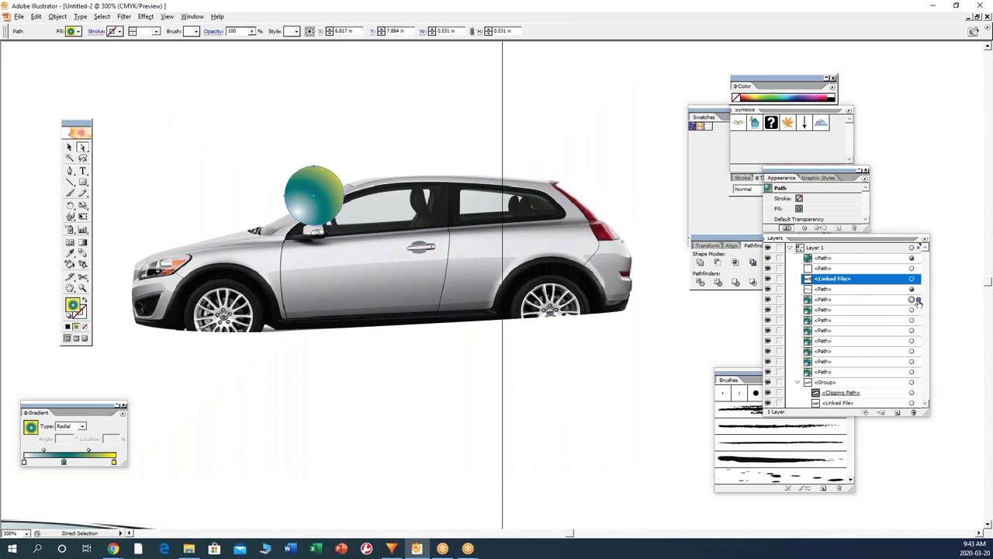
Step: Drag the sphere's <Path> into the car <Group> above <Linked File>, then move the circle onto the door
drag(846, 302, 848, 398)
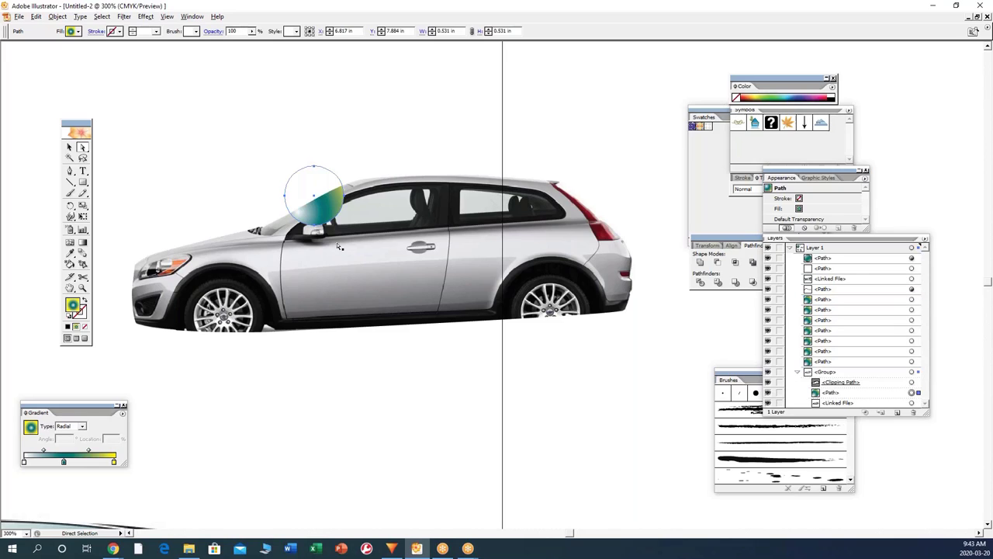
drag(320, 213, 195, 316)
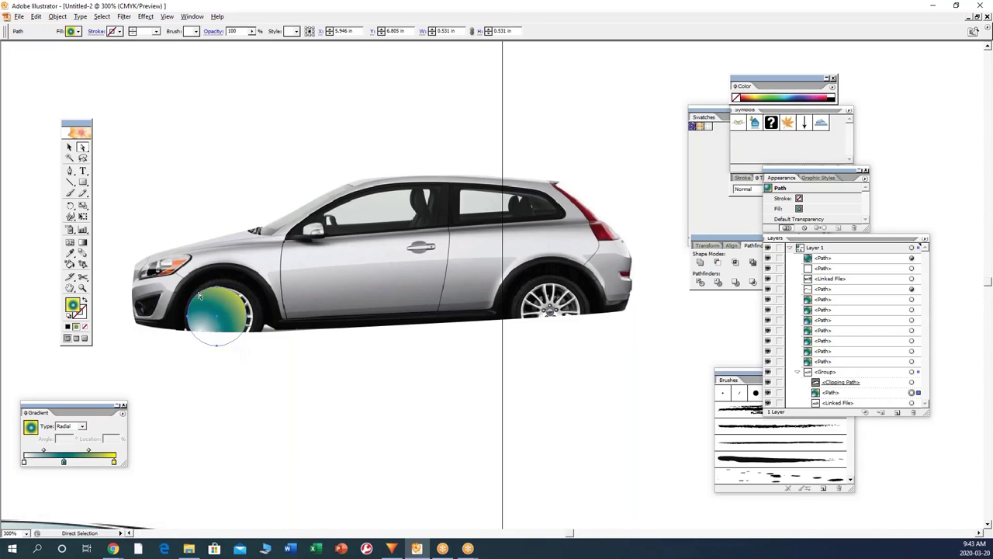
Step: Scale the gradient circle to cover the front wheel well and place a copy over the rear wheel
click(70, 147)
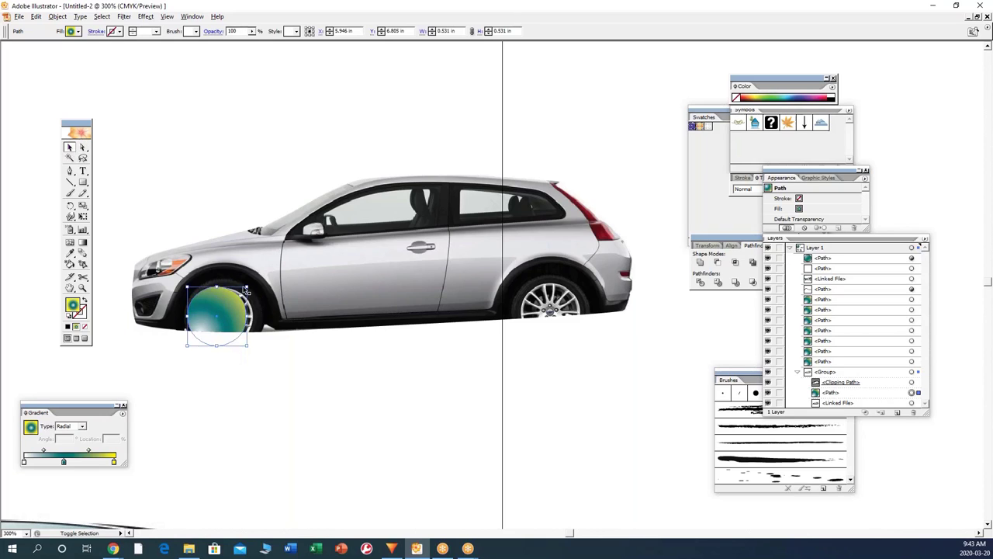
drag(248, 286, 255, 290)
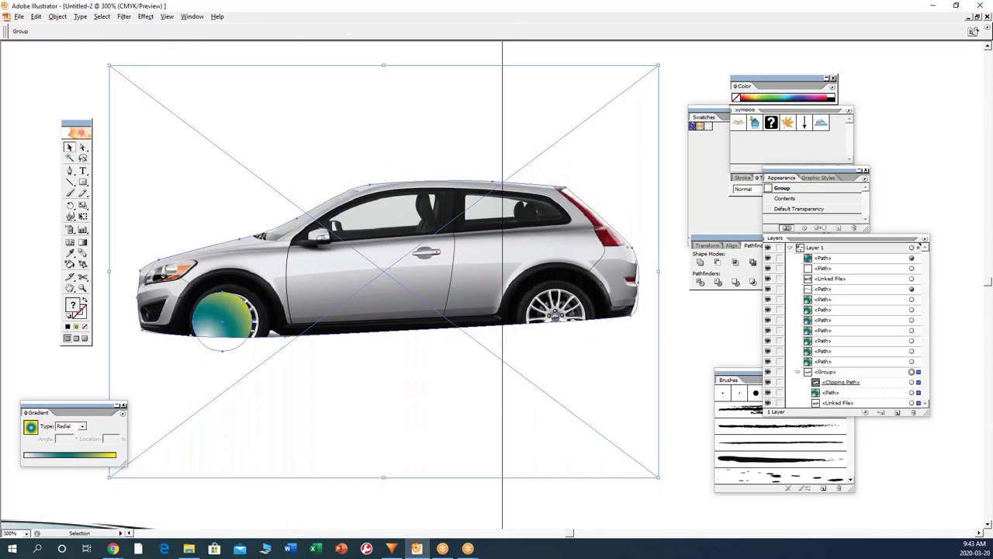
click(226, 317)
click(83, 147)
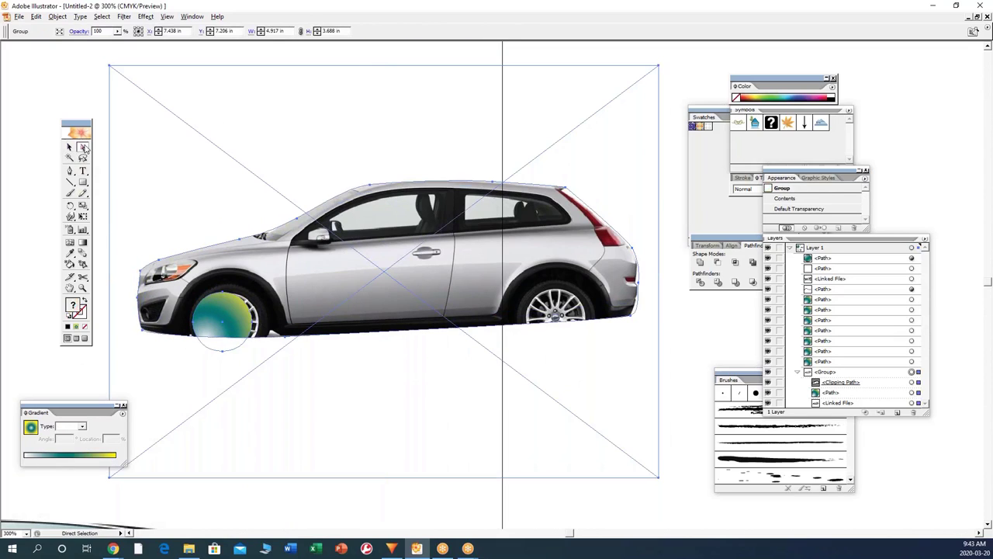
click(75, 81)
click(237, 314)
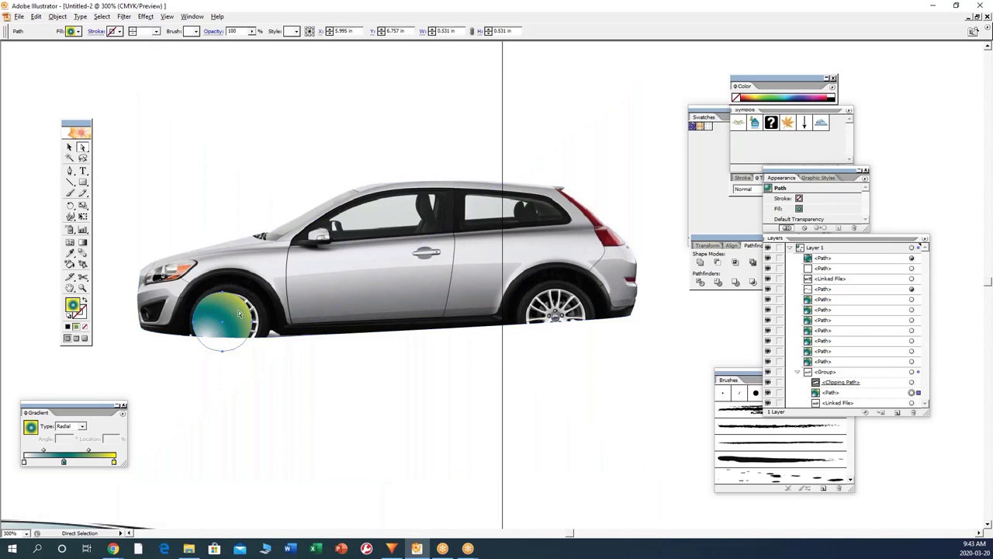
click(69, 146)
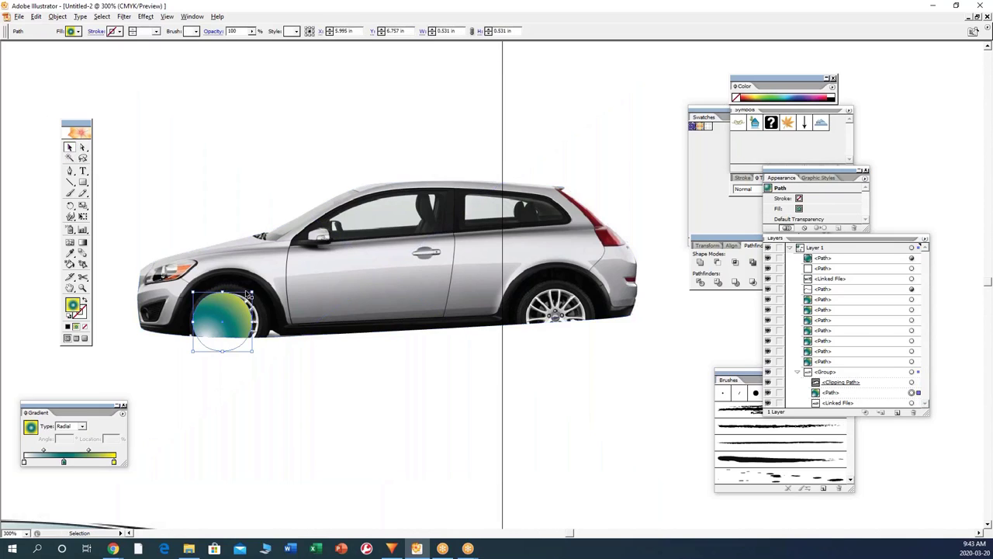
drag(253, 294, 570, 317)
click(623, 390)
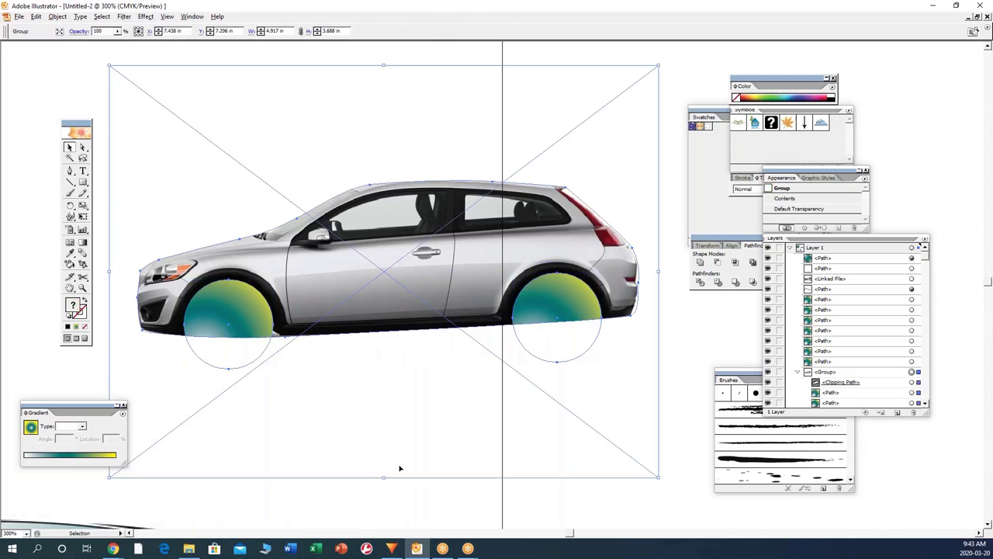
click(403, 505)
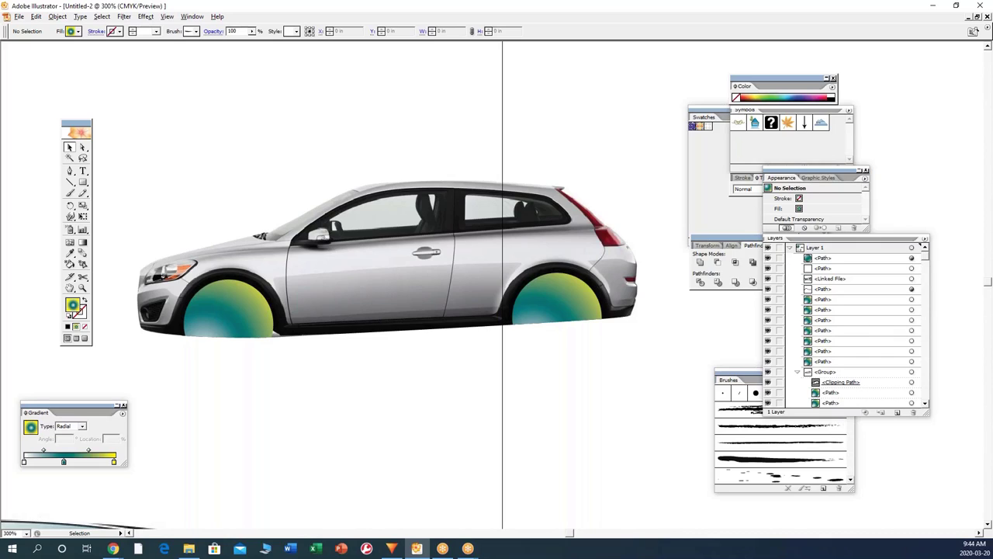
Step: Pen-draw a closed shape with a curved top edge across the lower body, then nudge it down
click(69, 173)
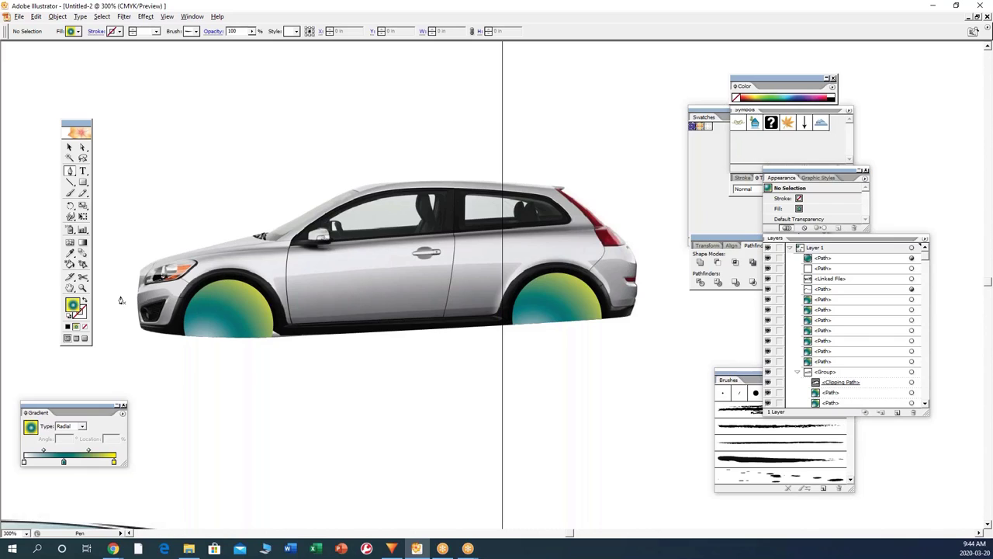
click(241, 285)
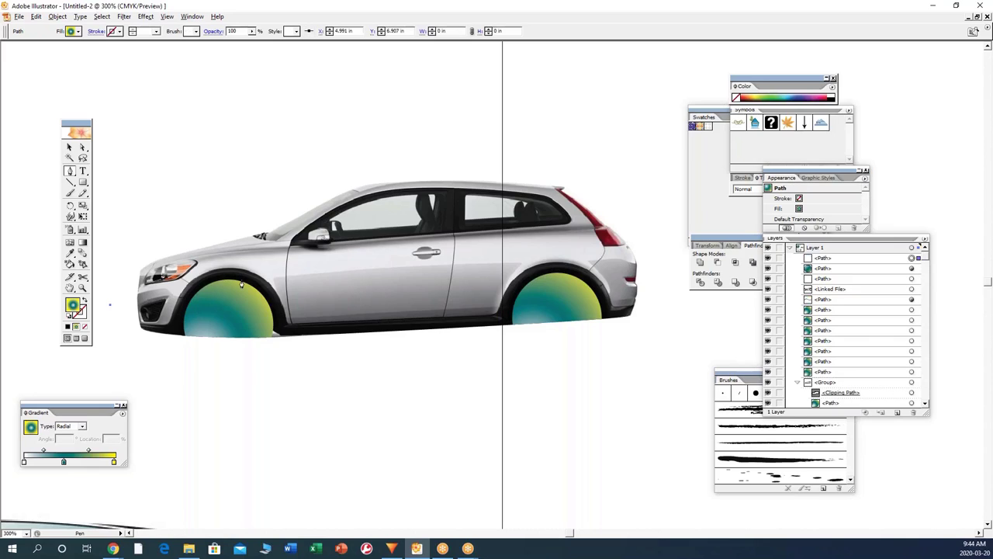
drag(443, 266, 668, 264)
click(672, 286)
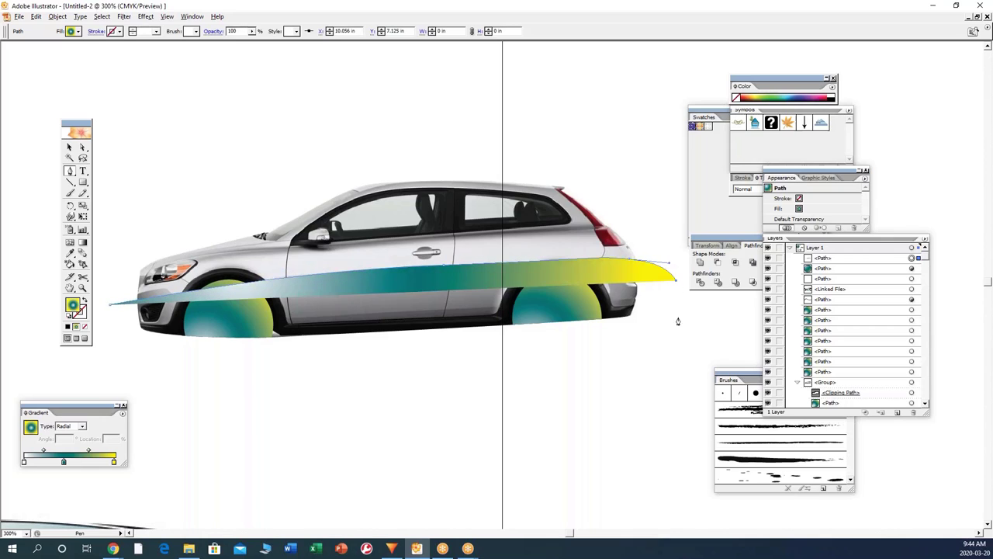
click(681, 374)
click(118, 386)
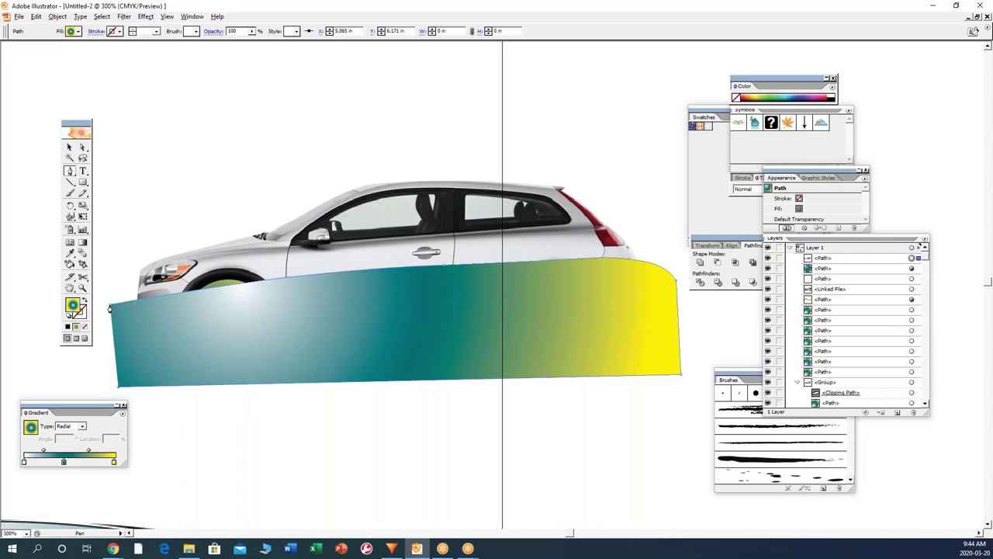
click(109, 308)
click(82, 148)
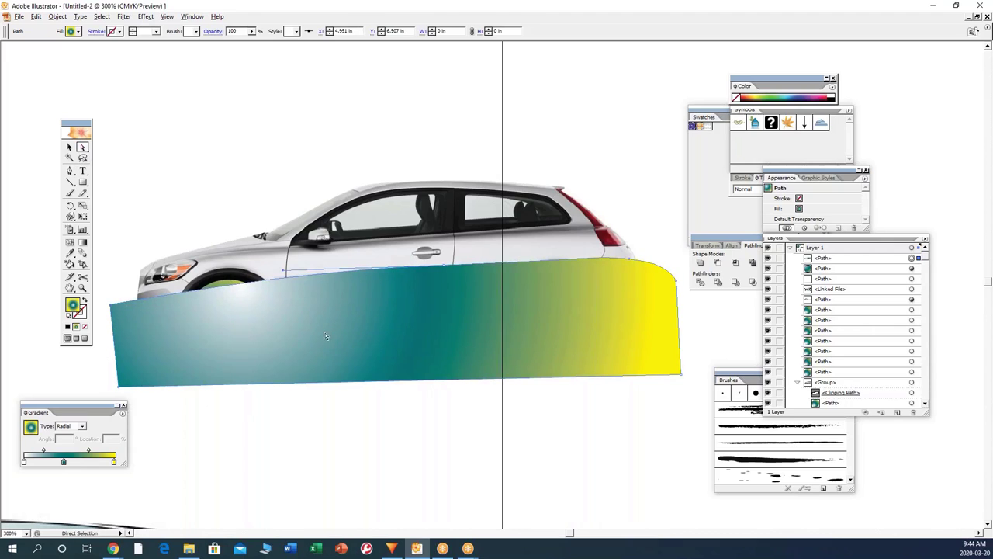
drag(326, 336, 329, 351)
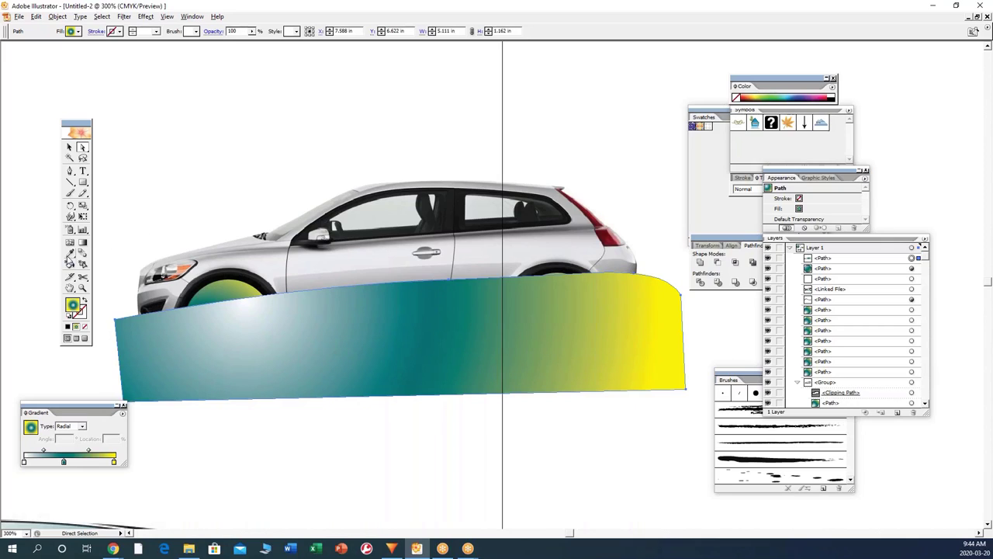
Step: Eyedropper the car's grey into the new shape and move it up over the body
click(69, 254)
click(299, 277)
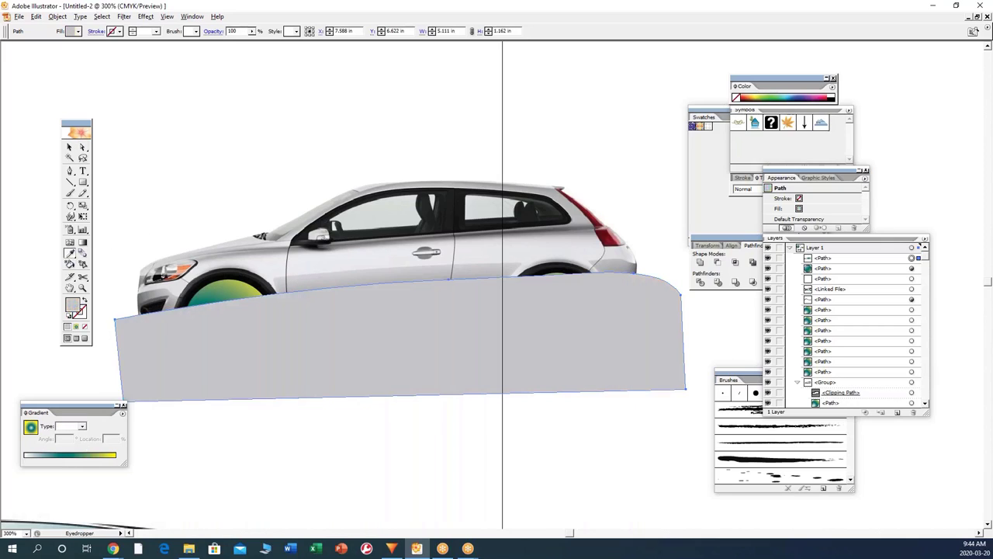
click(69, 146)
drag(287, 334, 291, 320)
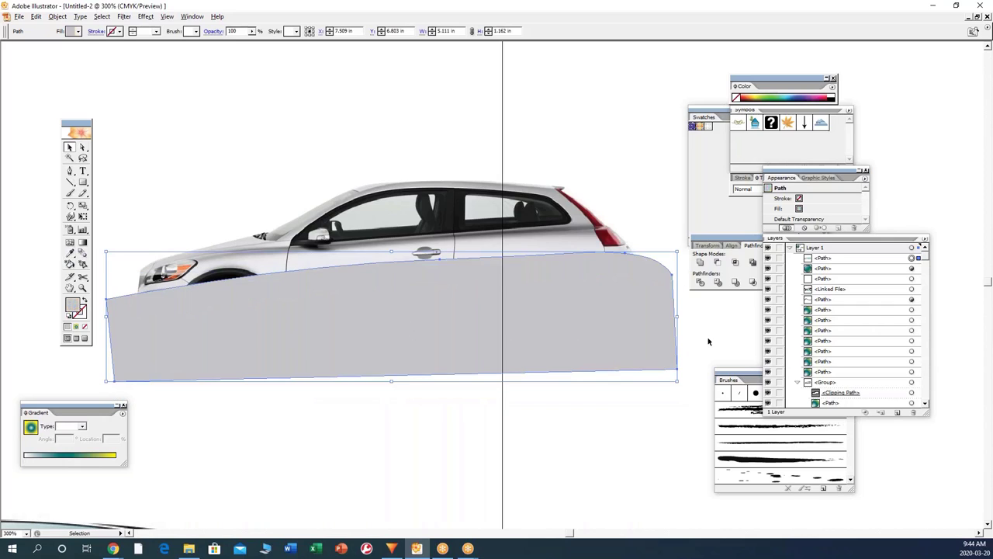
Step: Drag the grey shape's layer into the car's clipping group and reorder it below the wheel circles
click(870, 259)
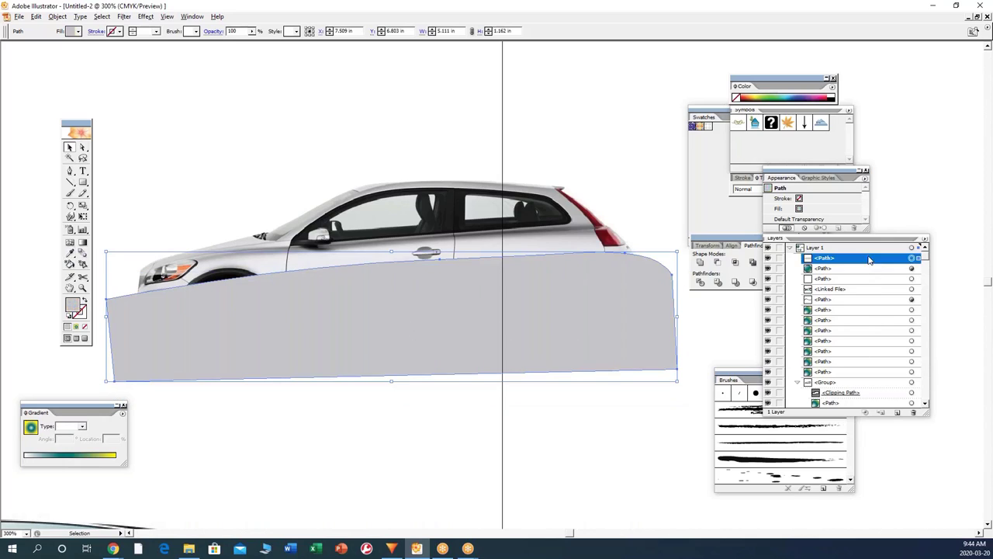
drag(870, 259, 846, 389)
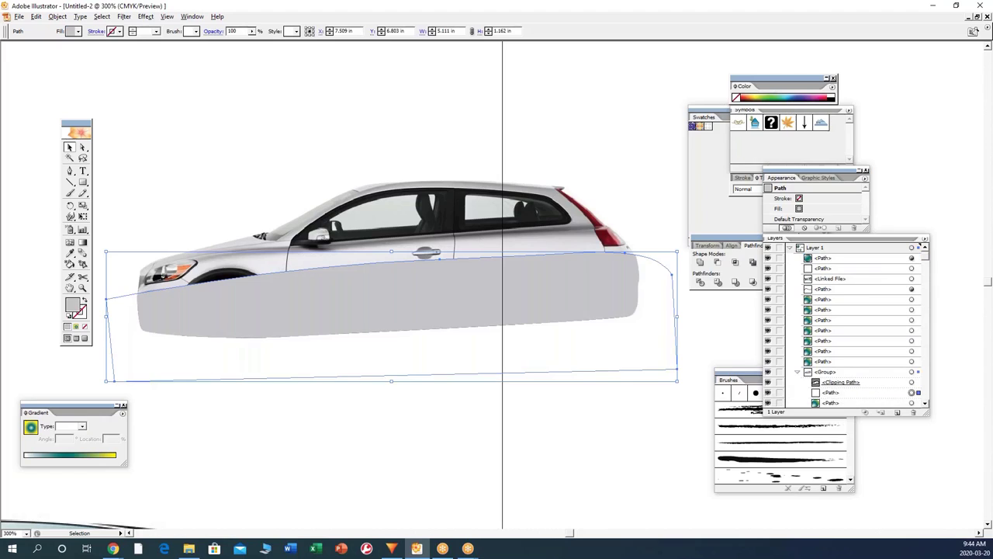
click(452, 433)
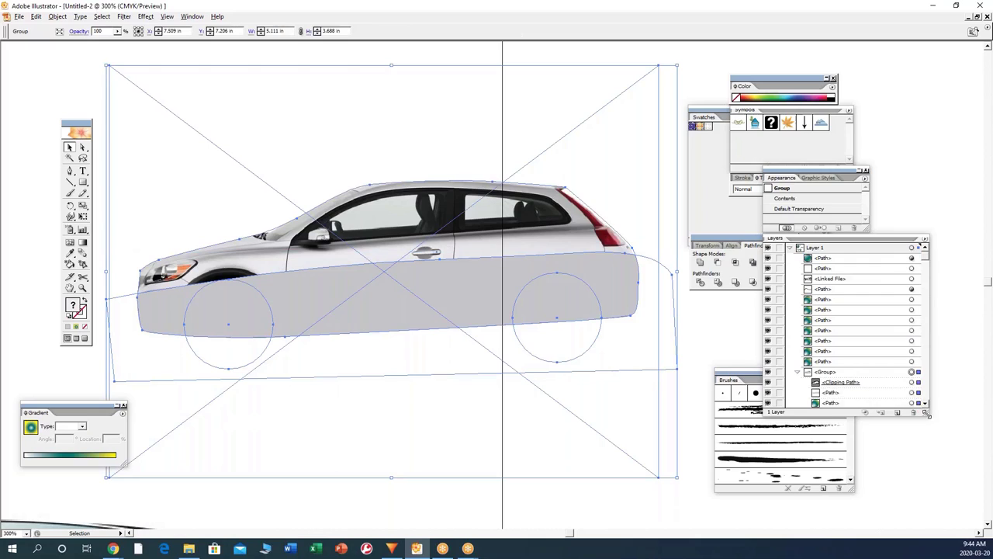
drag(928, 415, 939, 464)
drag(881, 394, 878, 417)
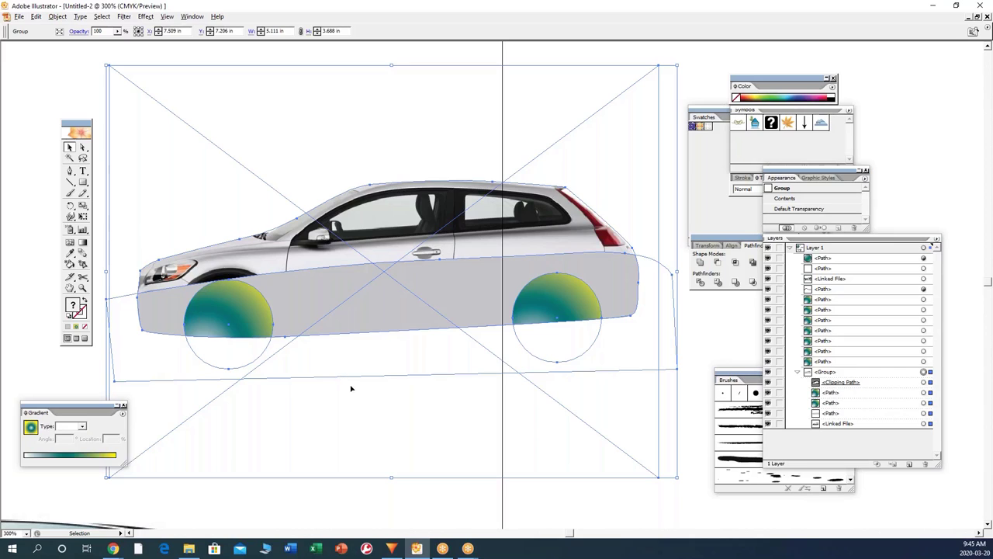
click(83, 147)
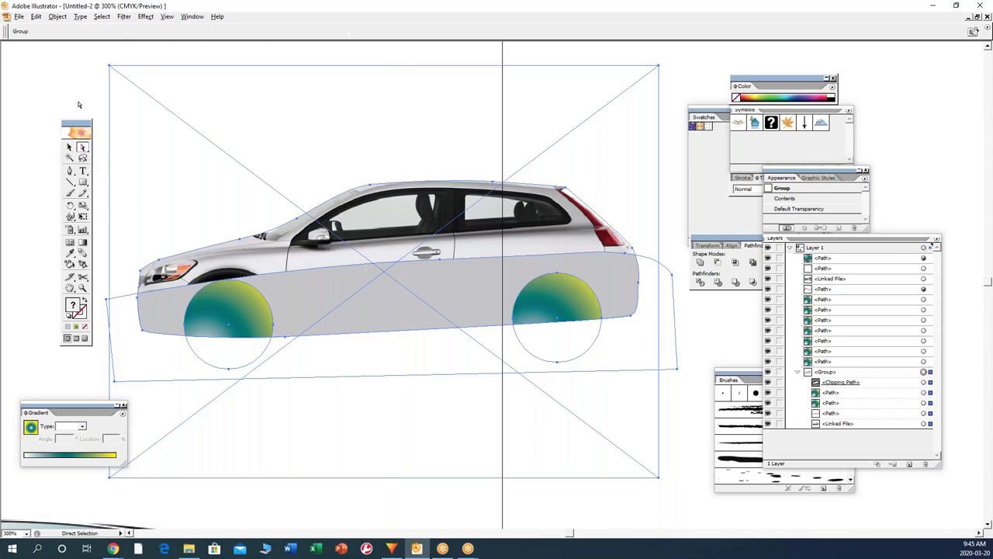
click(78, 104)
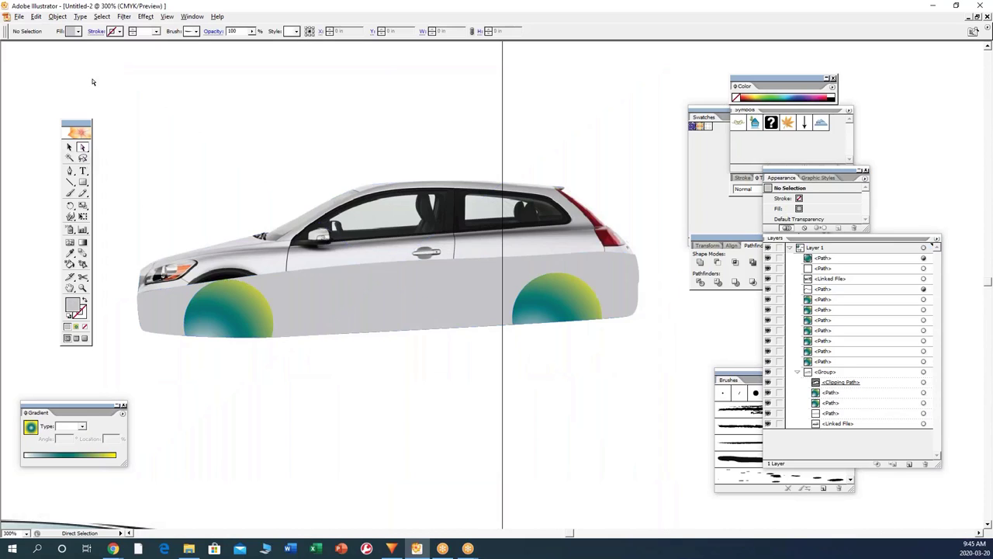
Step: Fill the lower body shape with the white-to-black linear gradient swatch
click(403, 300)
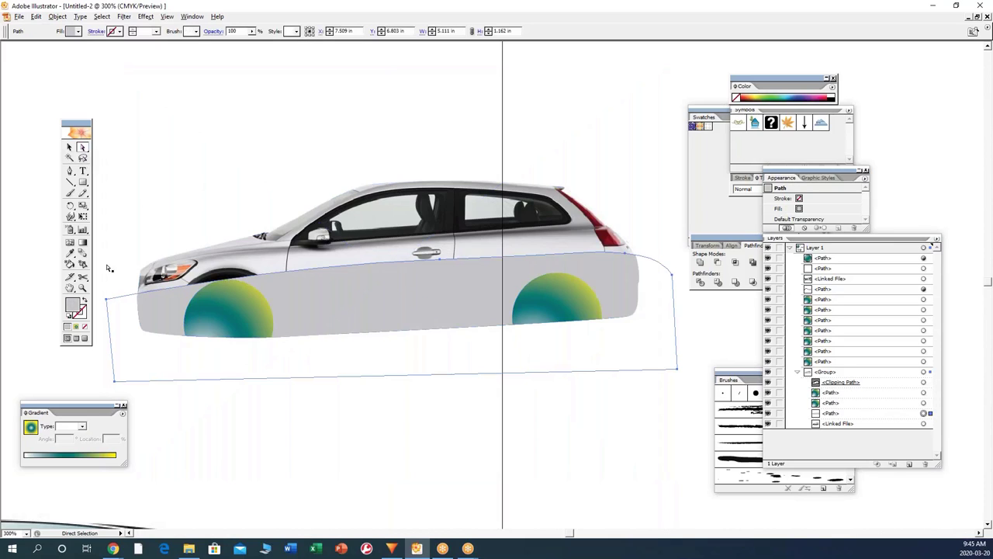
click(82, 242)
click(76, 327)
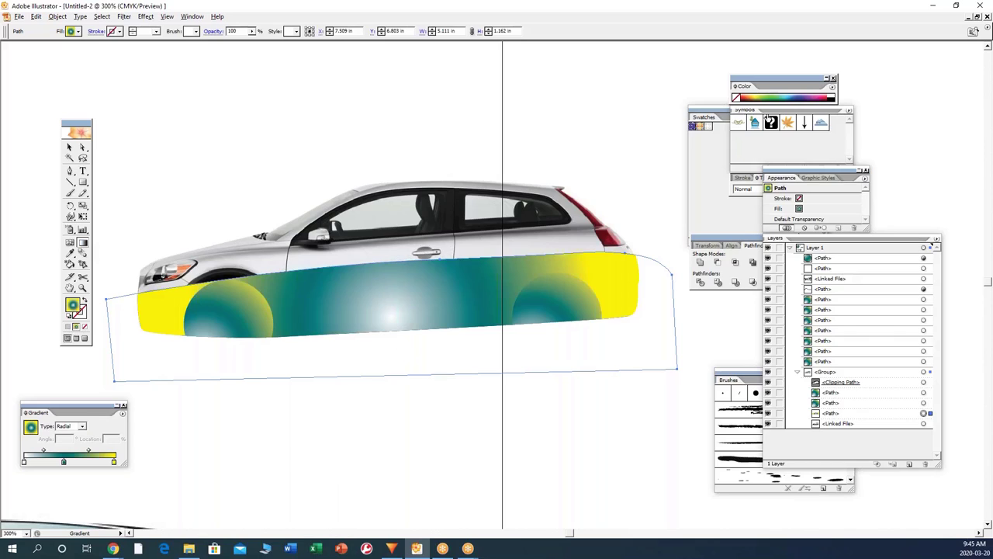
click(766, 155)
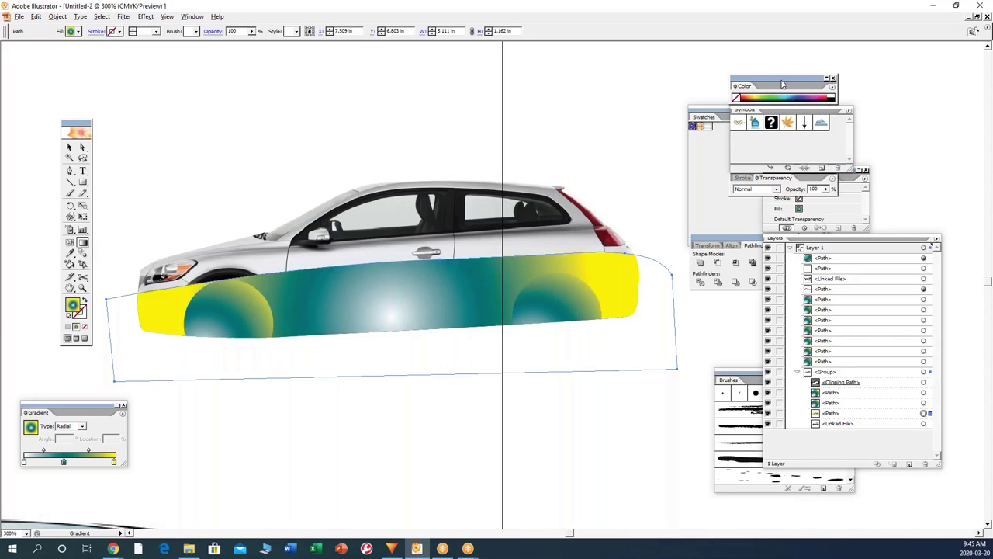
click(726, 220)
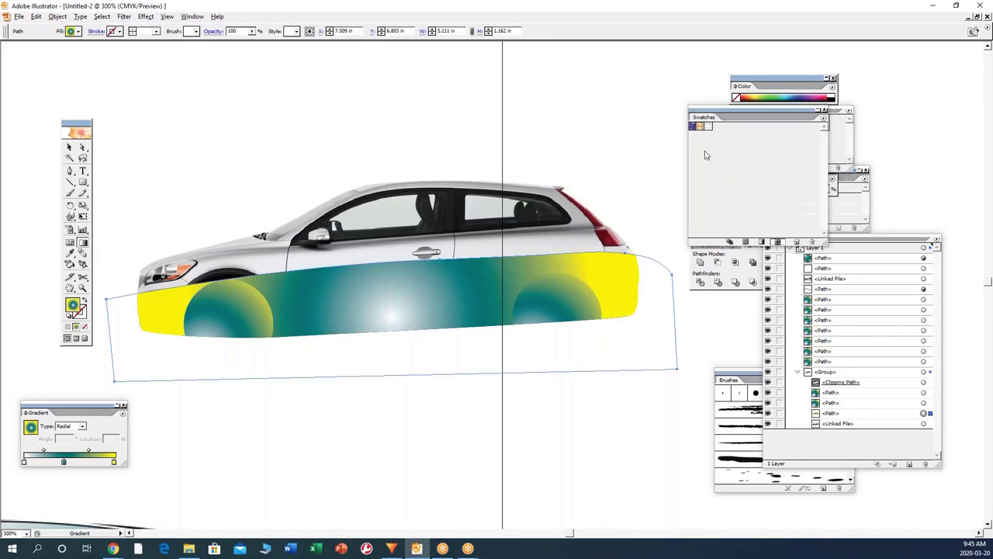
click(729, 242)
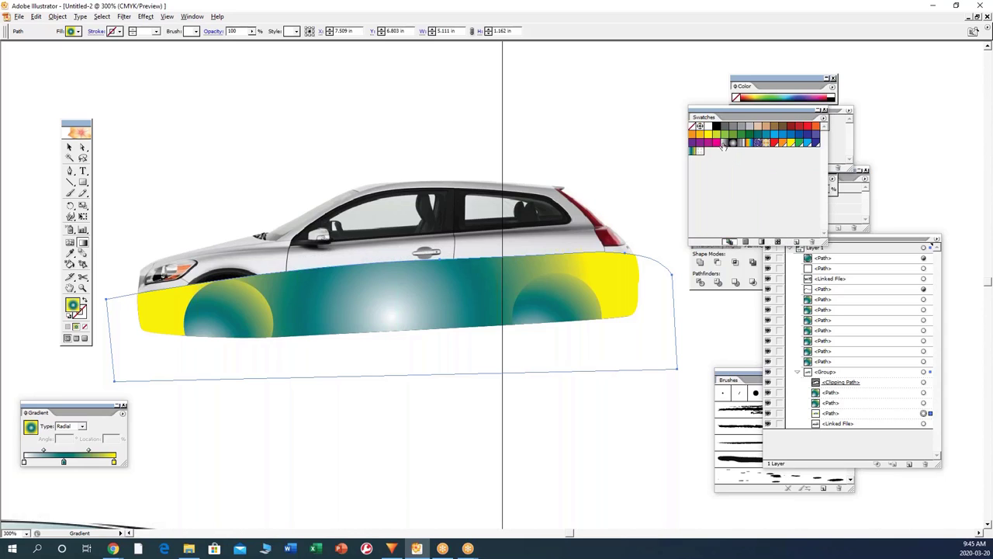
click(723, 143)
Step: Drag the gradient vertically at 90° so it shades from light grey at top to darker below
drag(433, 339, 433, 256)
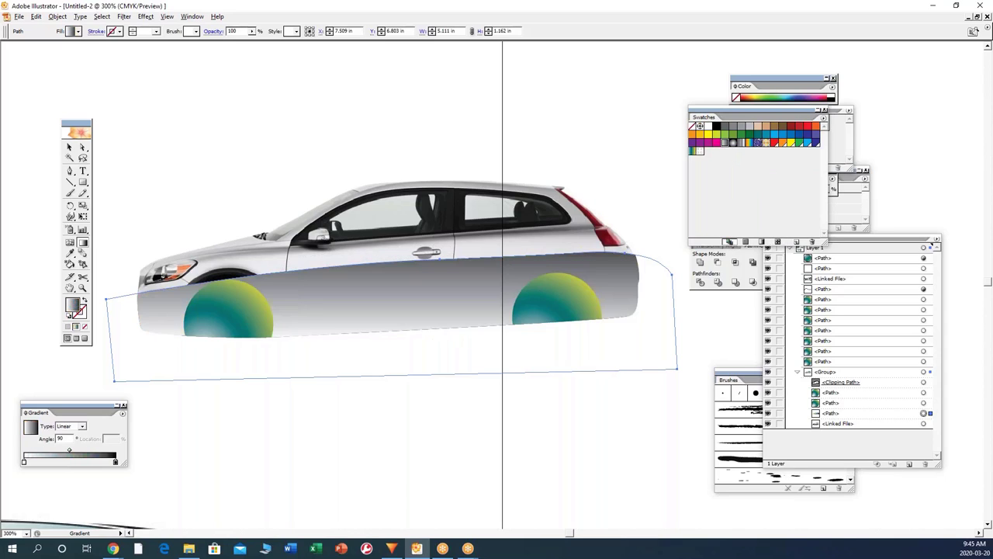
drag(414, 353, 414, 251)
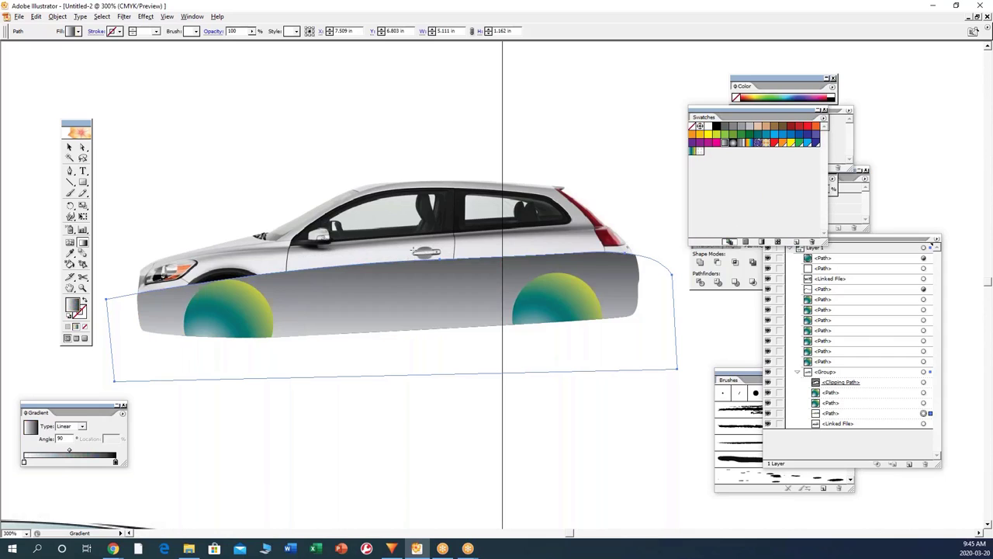
click(83, 146)
click(223, 305)
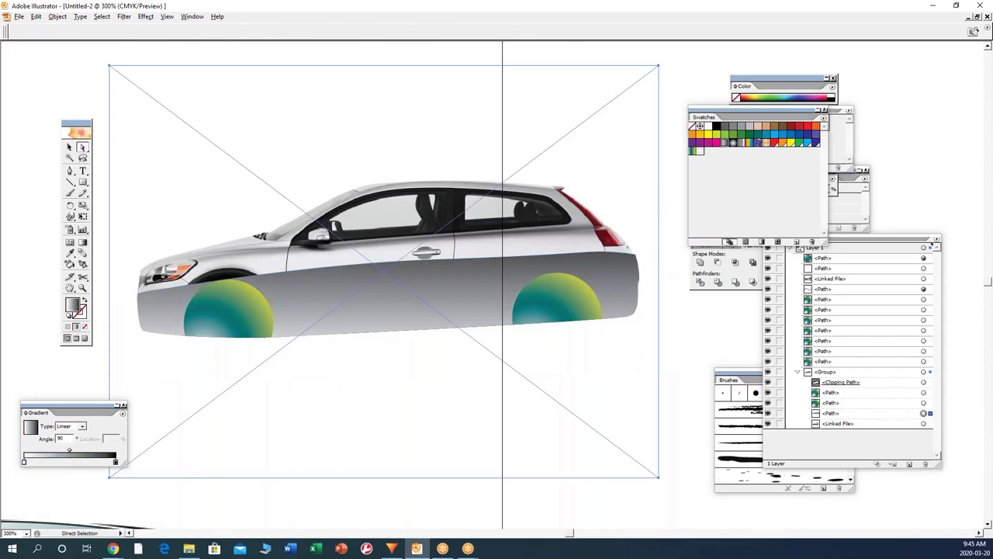
Step: Give both wheel circles a black fill with a white outline
click(223, 305)
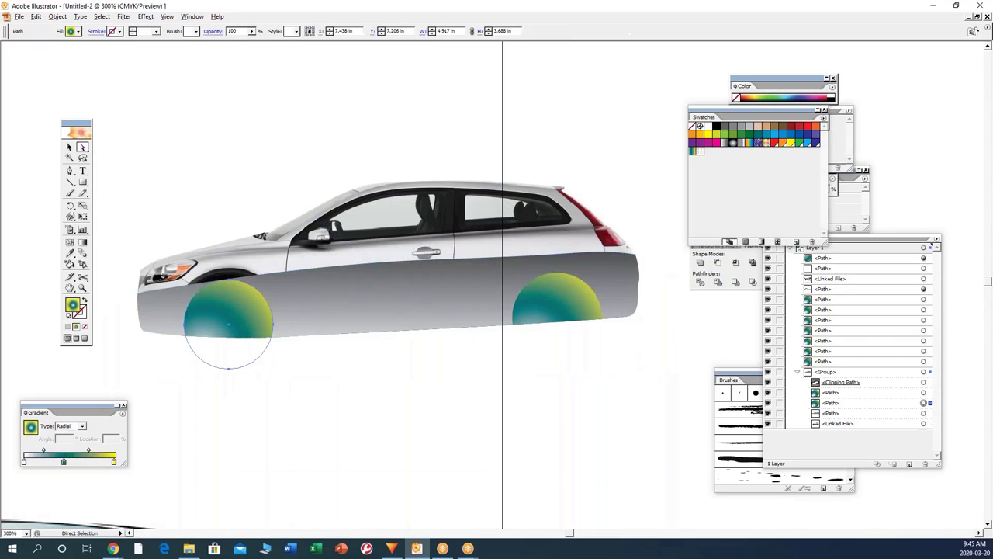
click(68, 316)
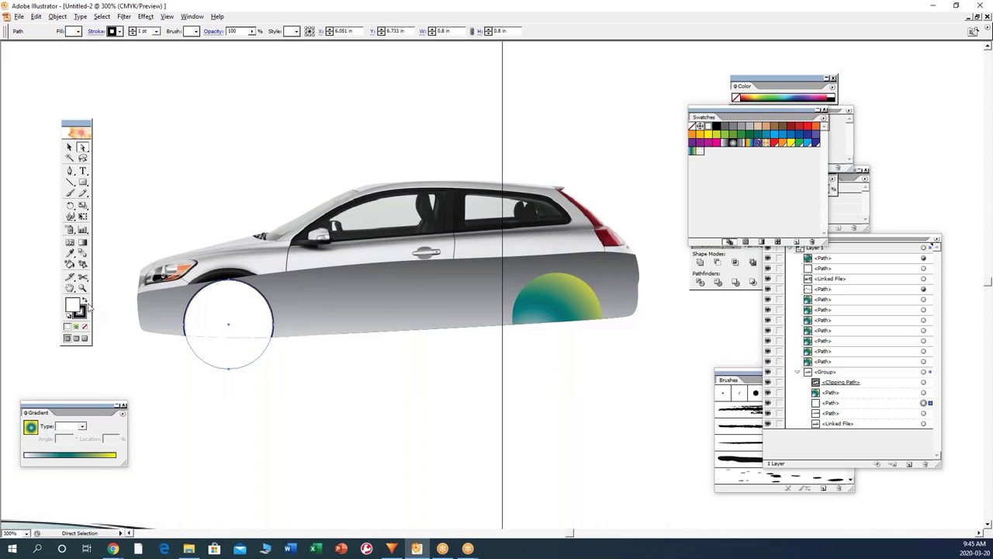
click(85, 303)
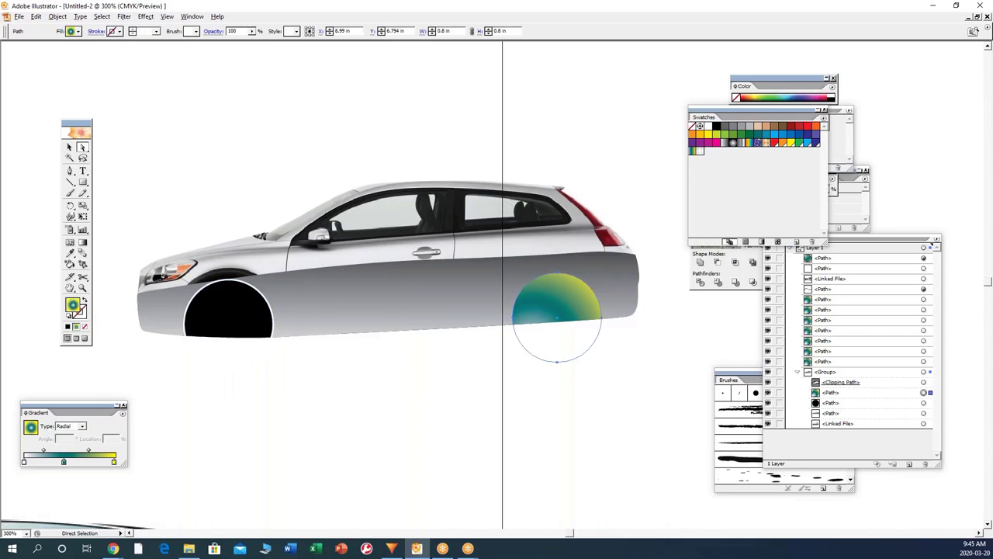
click(584, 305)
click(68, 316)
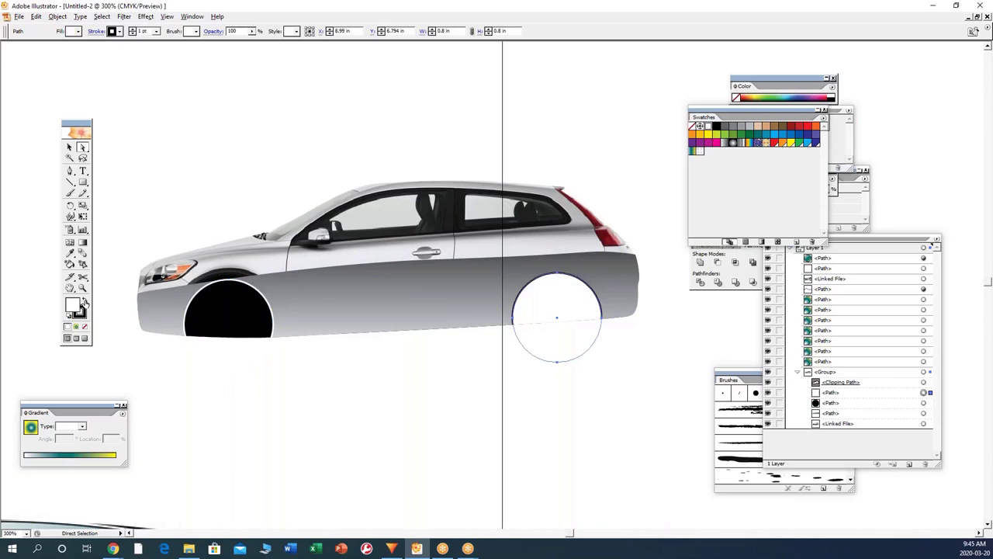
click(85, 303)
click(313, 381)
Step: Scale up the front wheel circle, then the rear one to 0.957 in
click(230, 313)
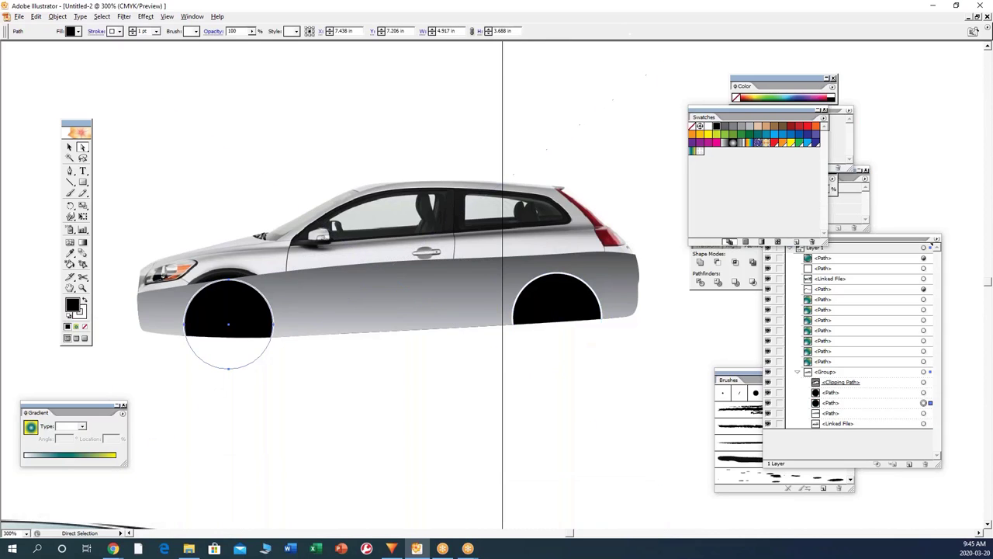
click(69, 146)
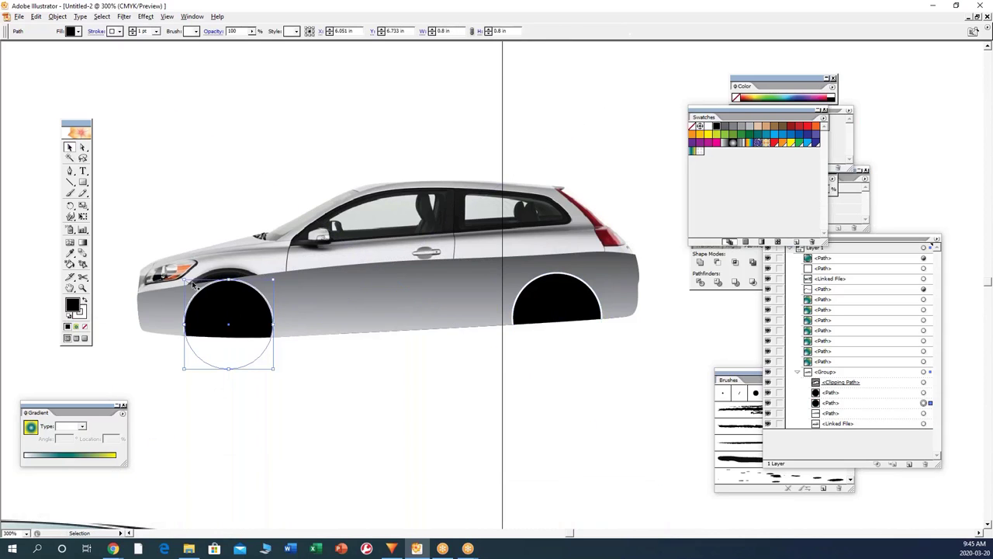
drag(273, 367, 286, 380)
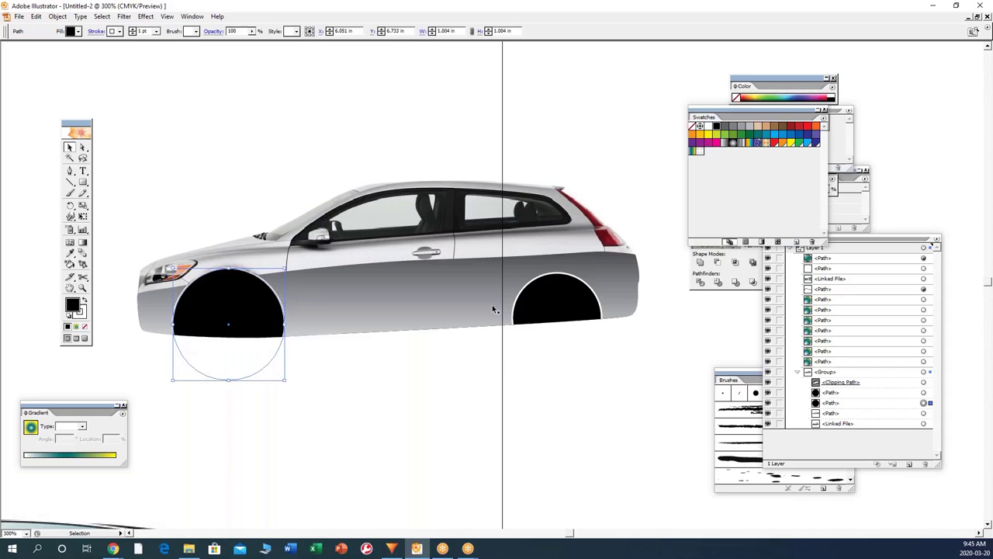
shift+click(531, 309)
click(549, 303)
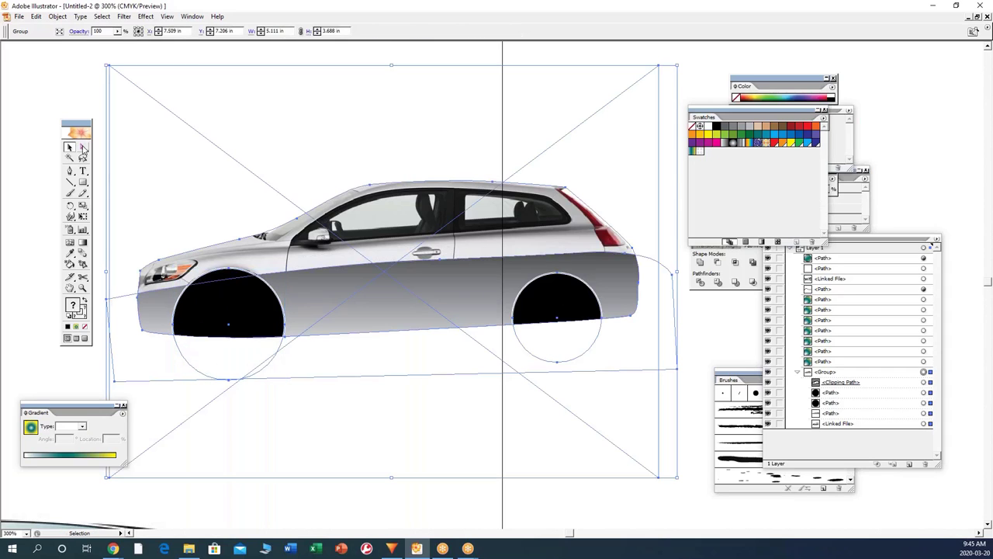
click(82, 147)
click(544, 299)
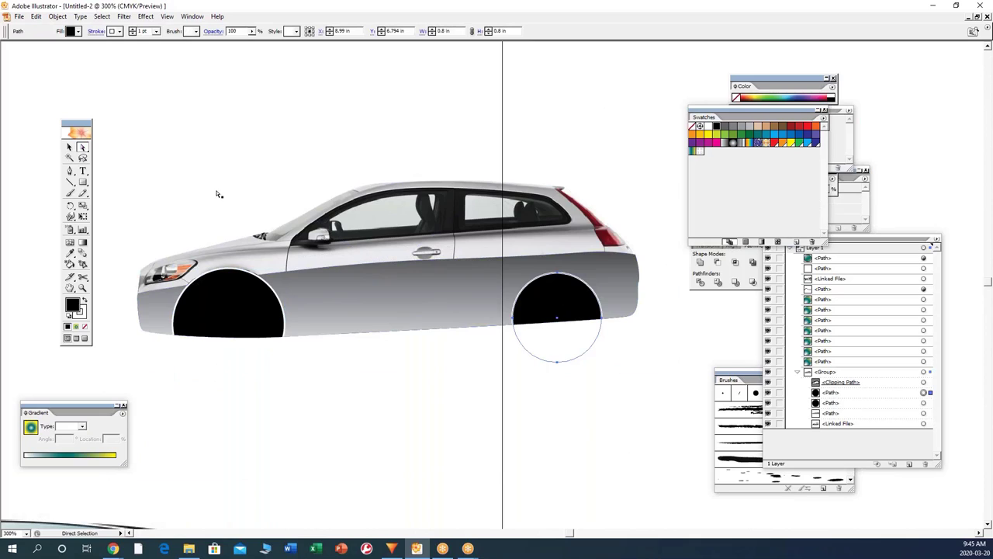
click(68, 148)
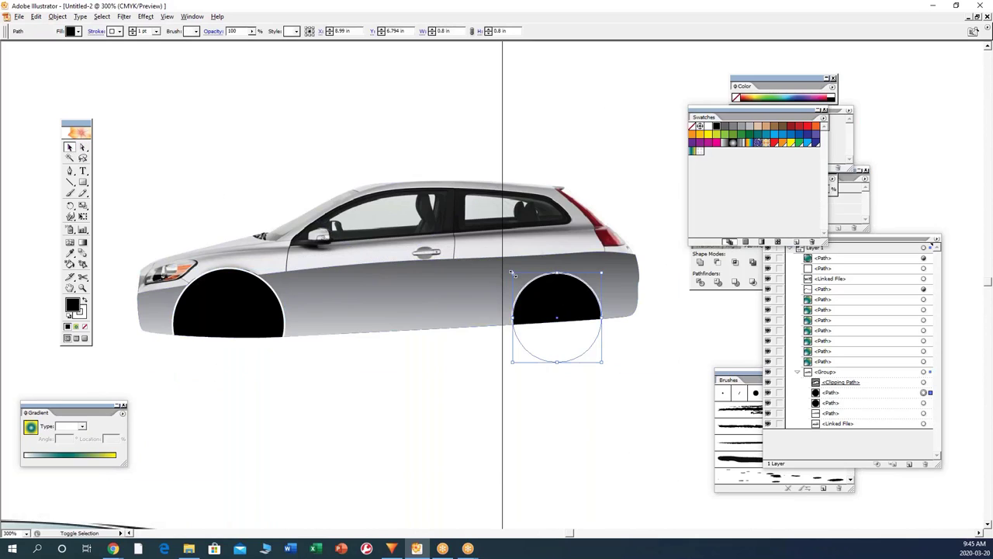
drag(513, 274, 505, 265)
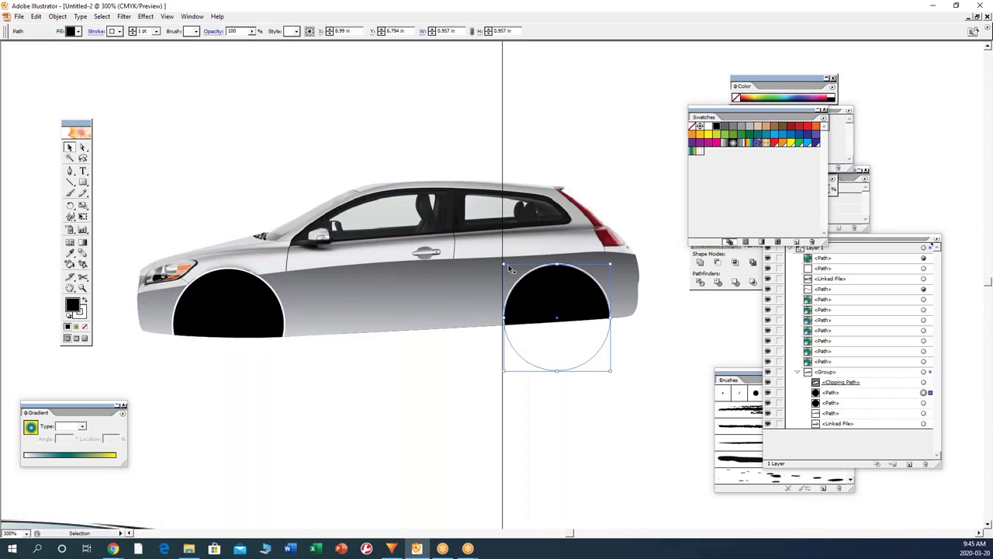
Step: Fill the front wheel circle with a white-to-black radial gradient
click(553, 160)
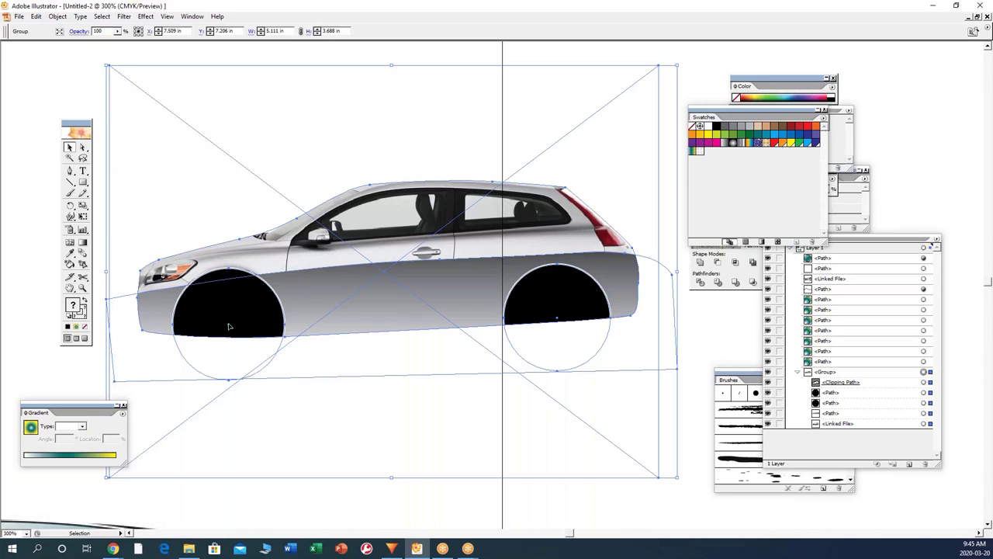
click(83, 147)
click(155, 419)
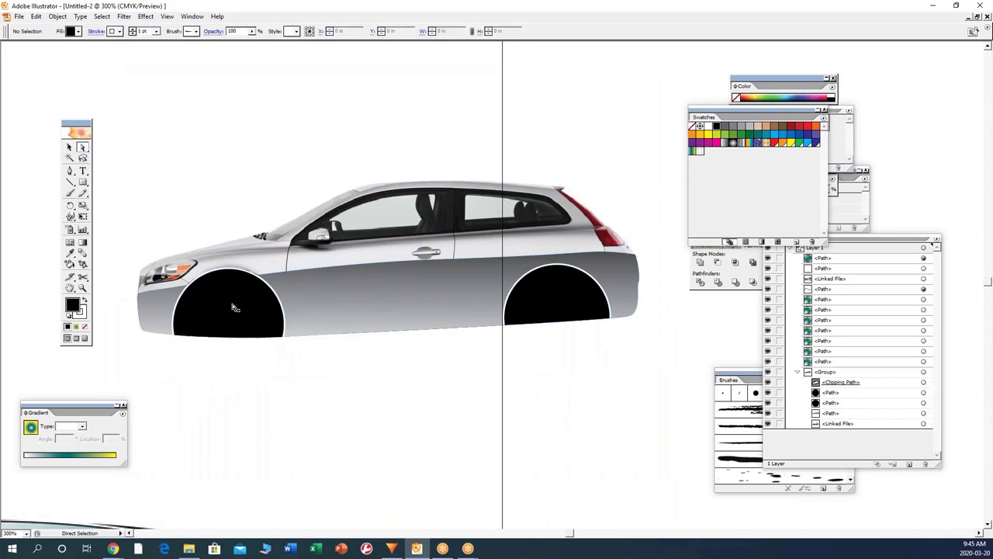
click(228, 310)
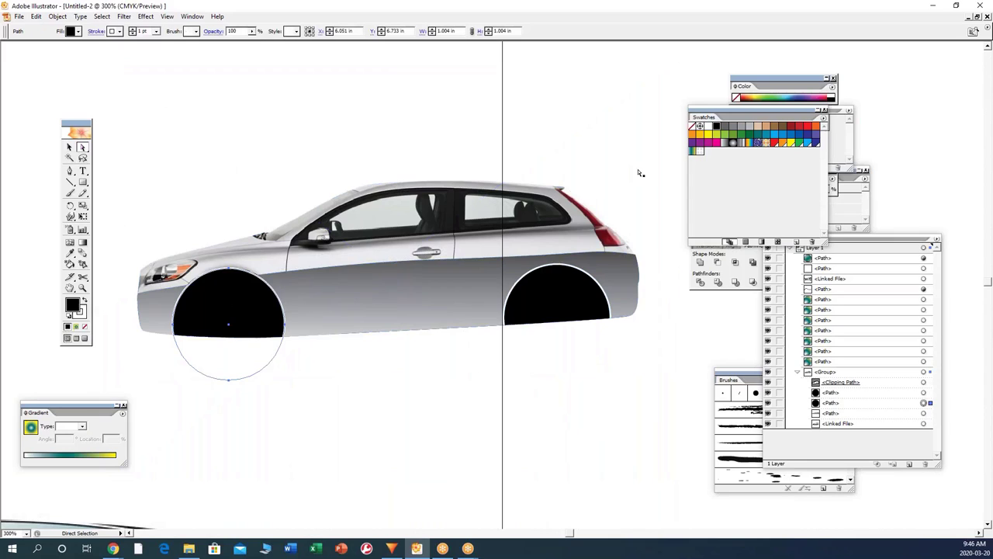
click(734, 144)
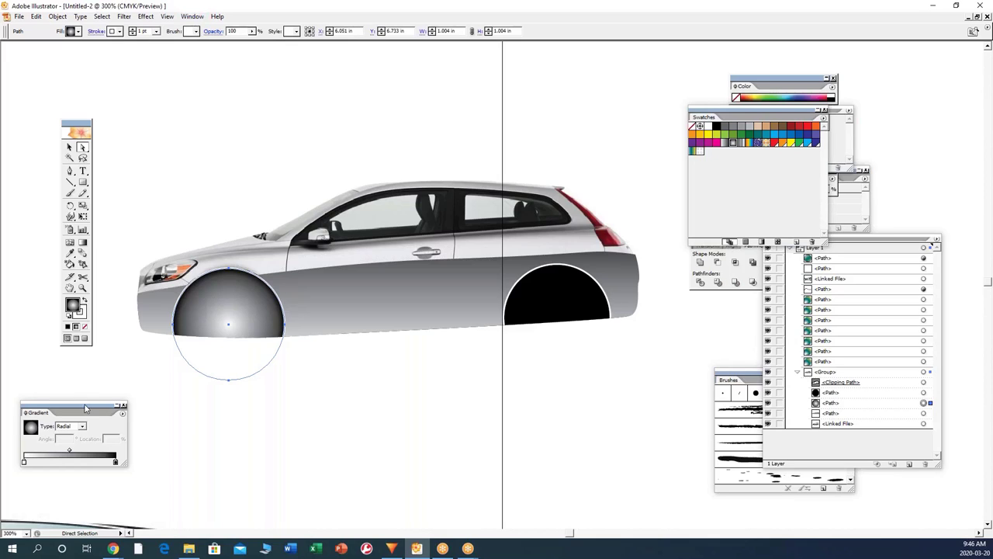
Step: Darken the front wheel gradient's centre to dark gray and shift its highlight toward the top
drag(85, 409, 540, 108)
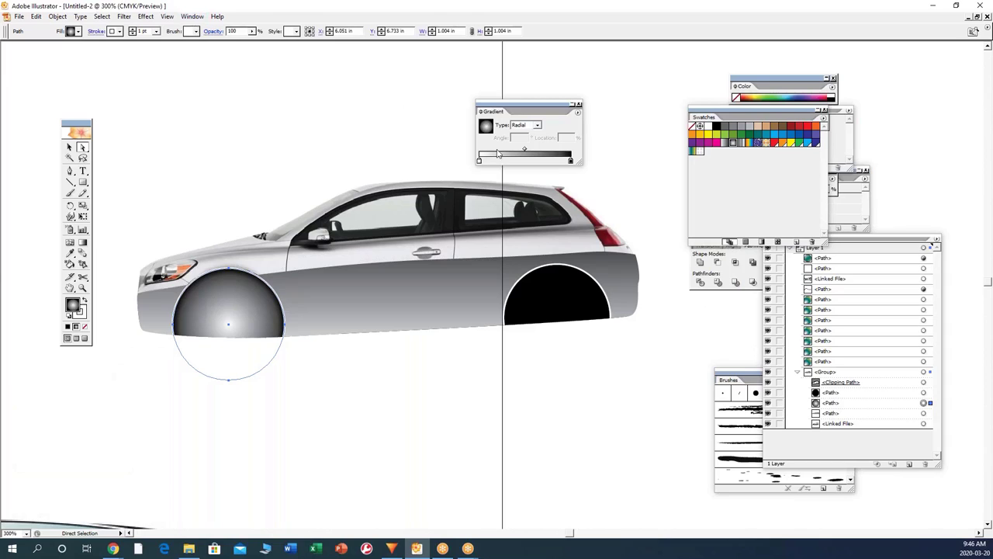
drag(724, 128, 479, 161)
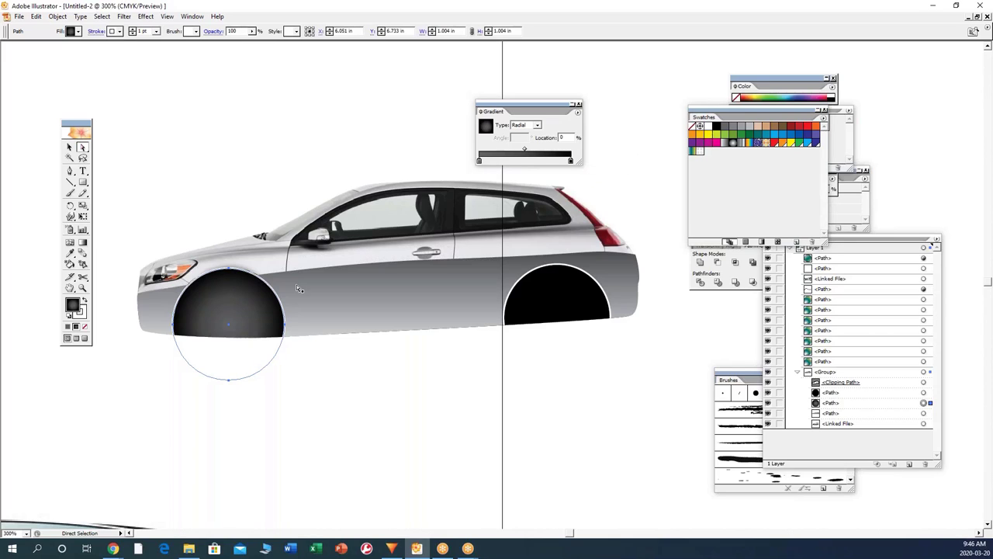
click(83, 242)
click(228, 277)
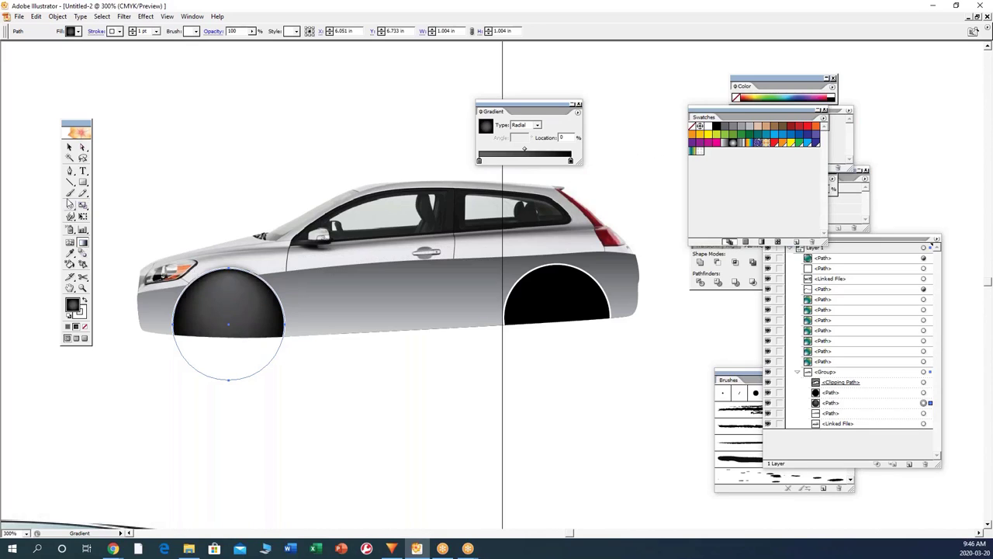
Step: Copy the front wheel's gradient onto the rear wheel circle with the Eyedropper
click(69, 147)
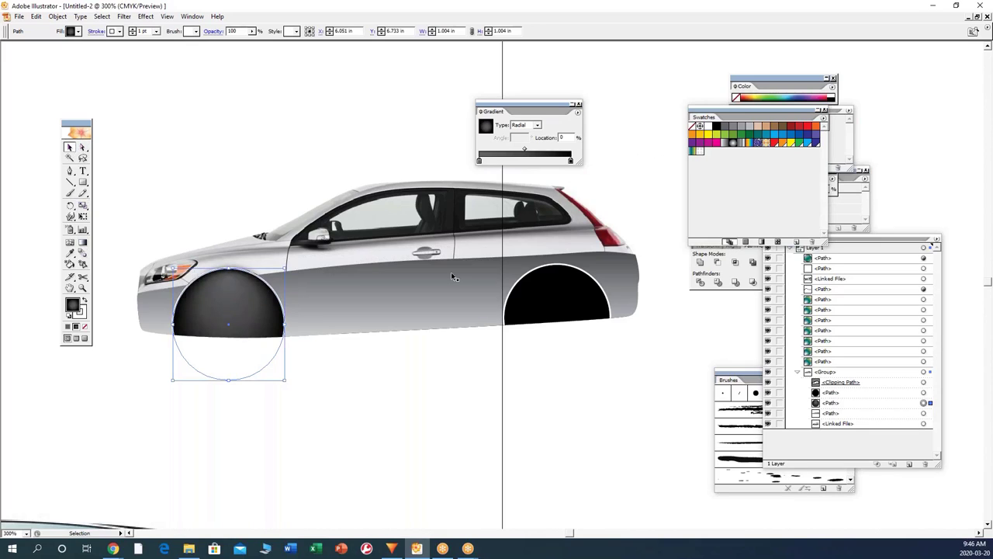
click(553, 284)
click(83, 147)
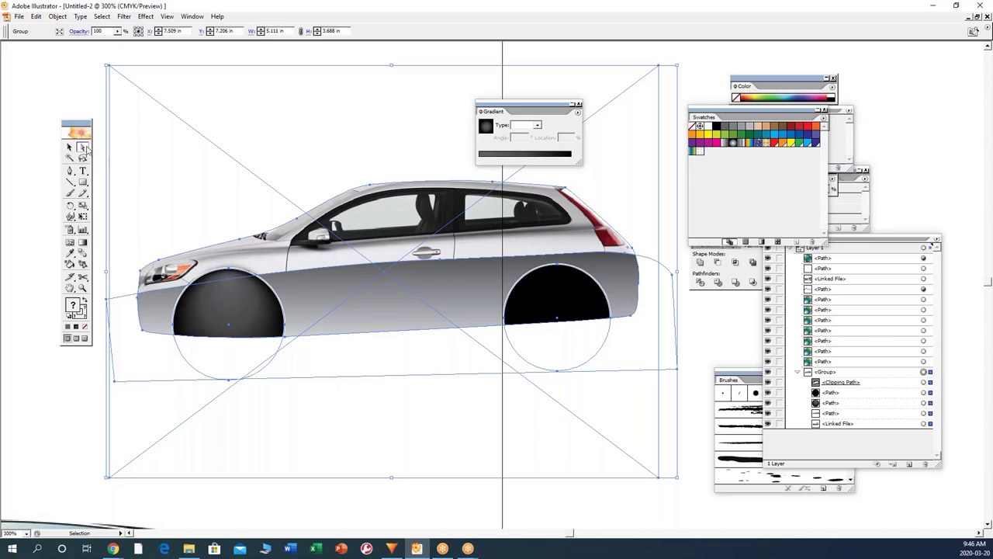
click(575, 299)
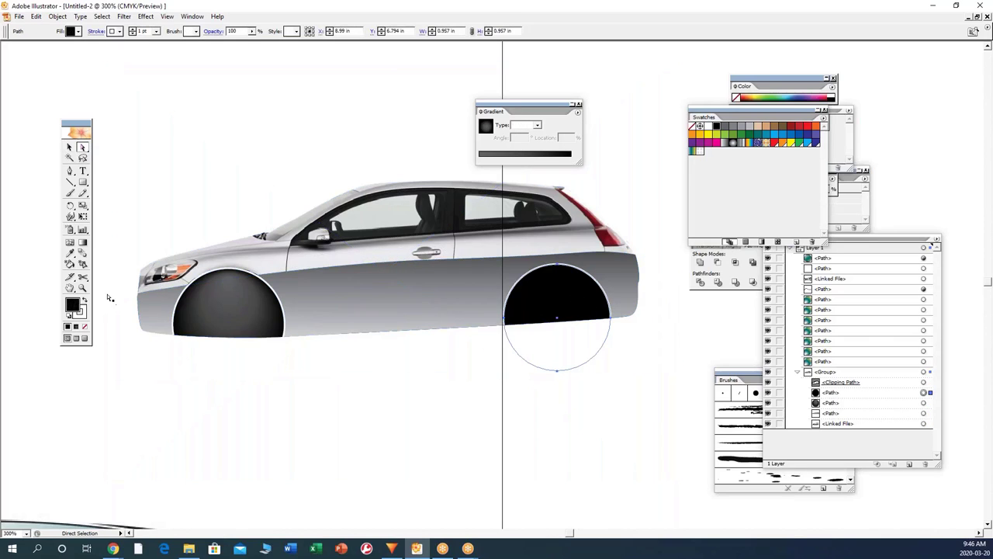
click(69, 254)
click(242, 307)
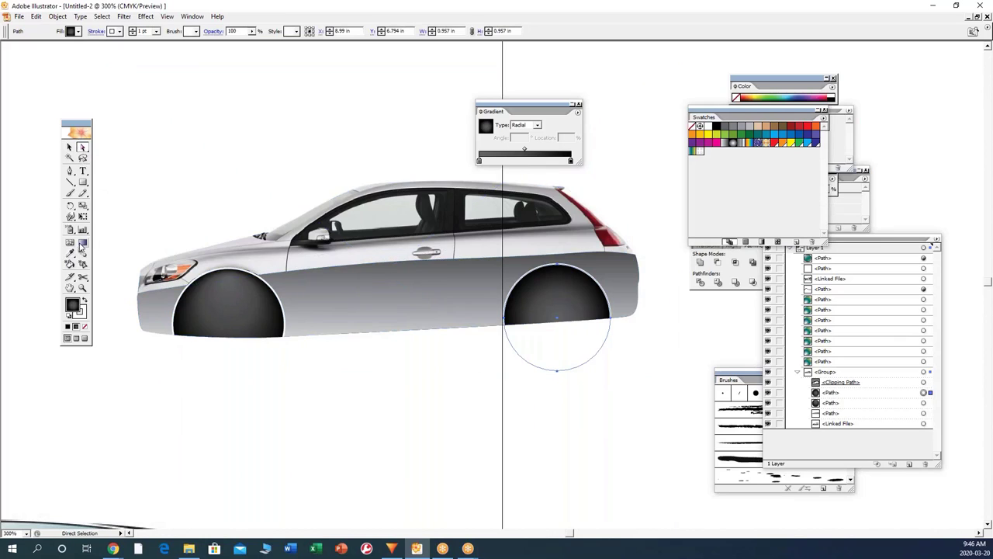
Step: Re-aim the rear wheel's gradient so its light highlight sits off-centre, lighter toward the right
click(83, 241)
drag(562, 313, 558, 345)
click(553, 310)
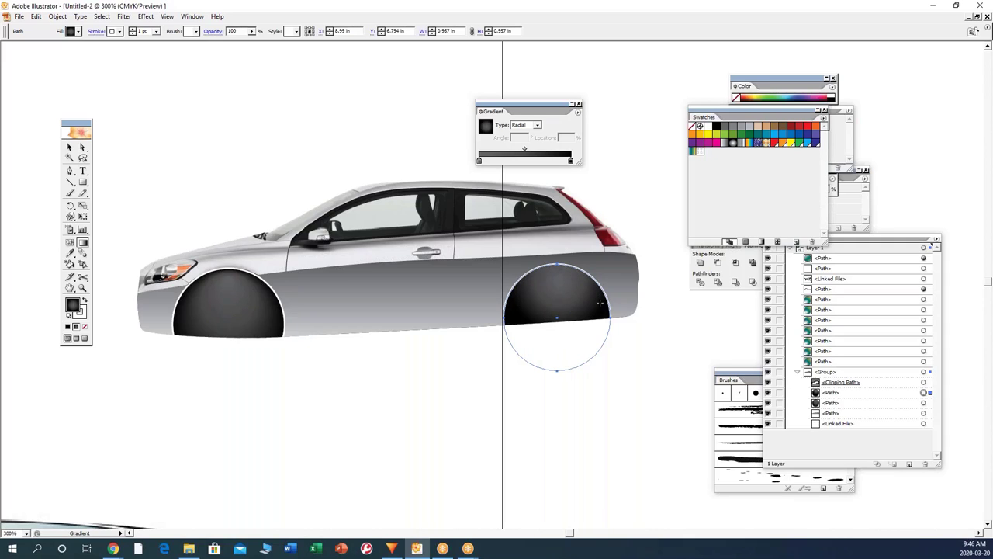
drag(511, 334, 469, 295)
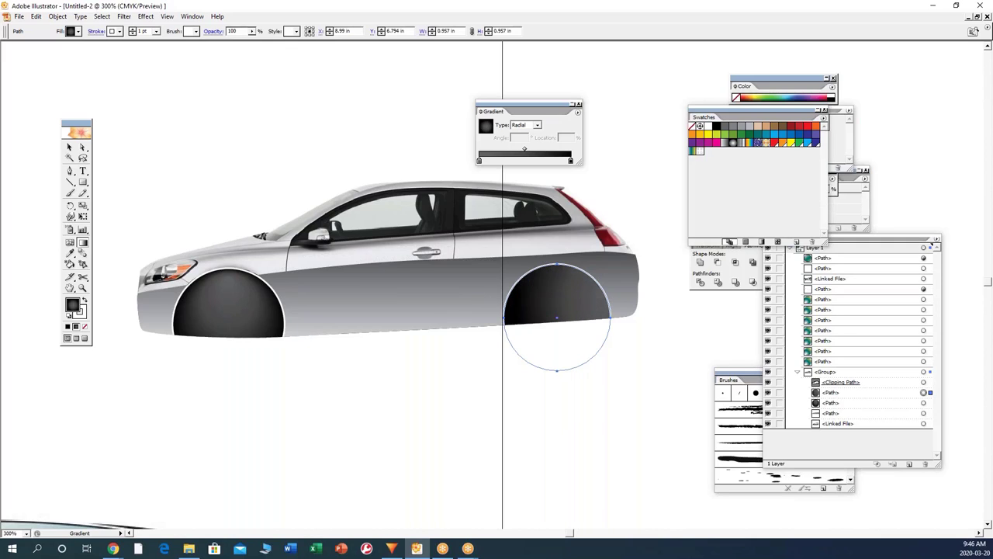
click(83, 147)
Step: Set the stroke of both wheel circles to None
click(195, 148)
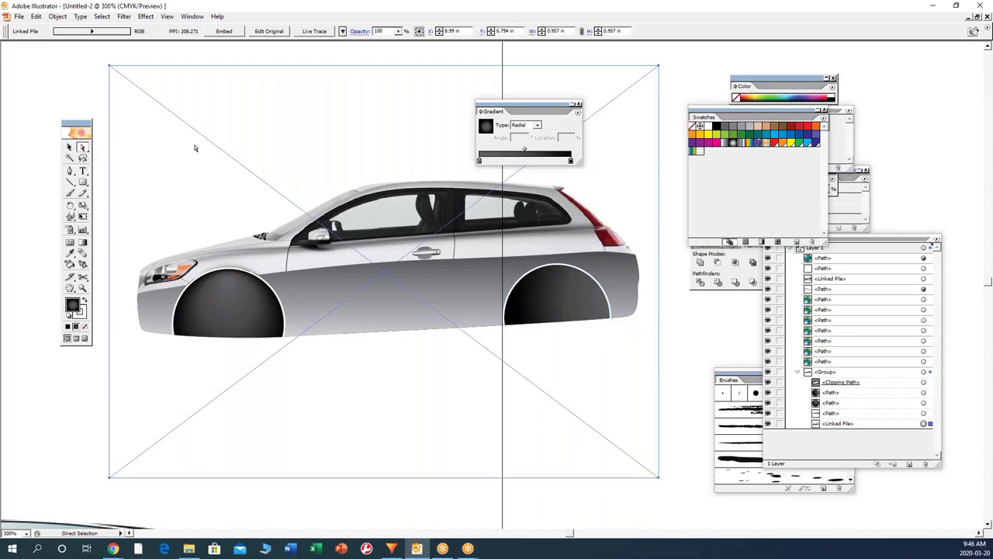
click(239, 313)
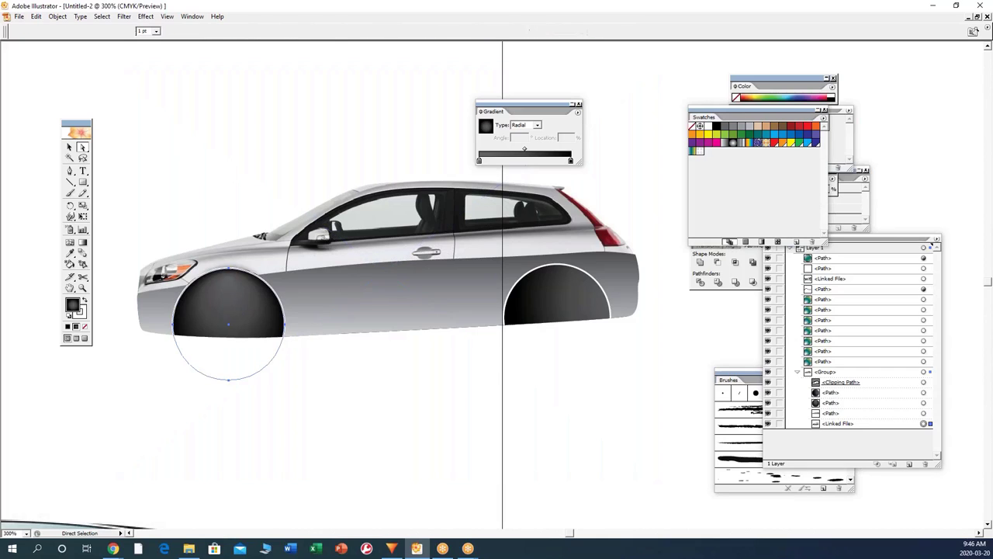
shift+click(545, 295)
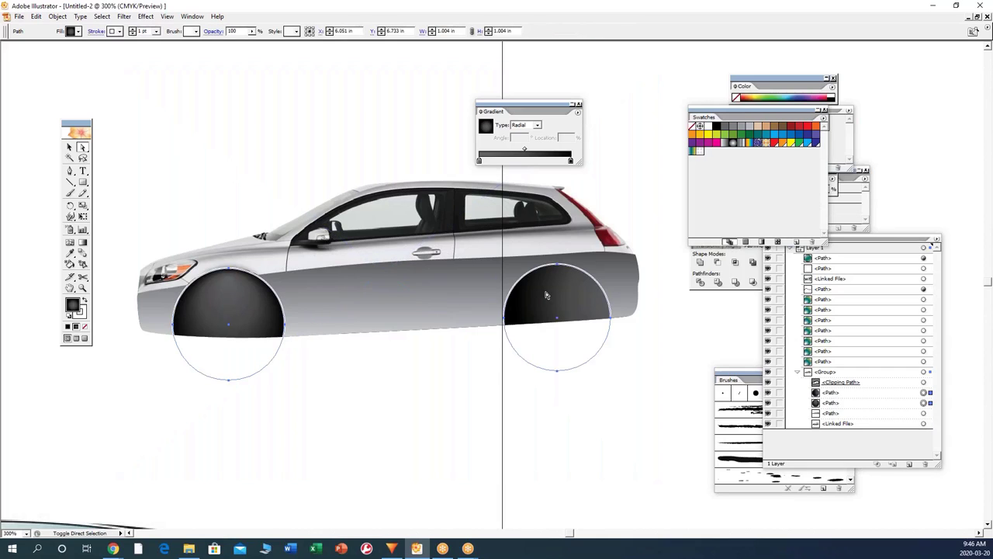
click(84, 326)
Step: Hide the reference car photo in the Layers panel
click(199, 190)
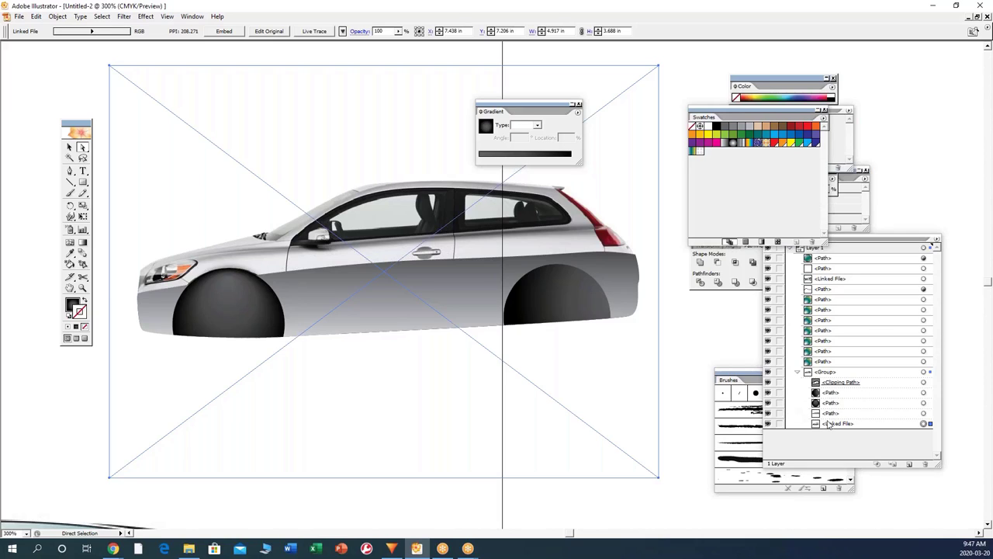
click(768, 423)
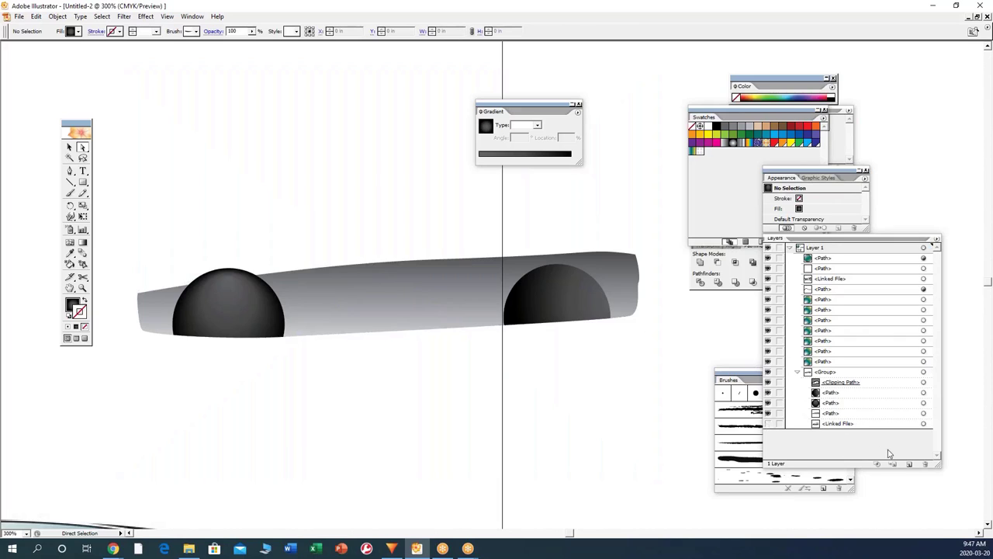
click(83, 181)
Step: Draw a radial-gradient rectangle over the car and move it to the bottom of the car's clipping group
drag(94, 80, 682, 424)
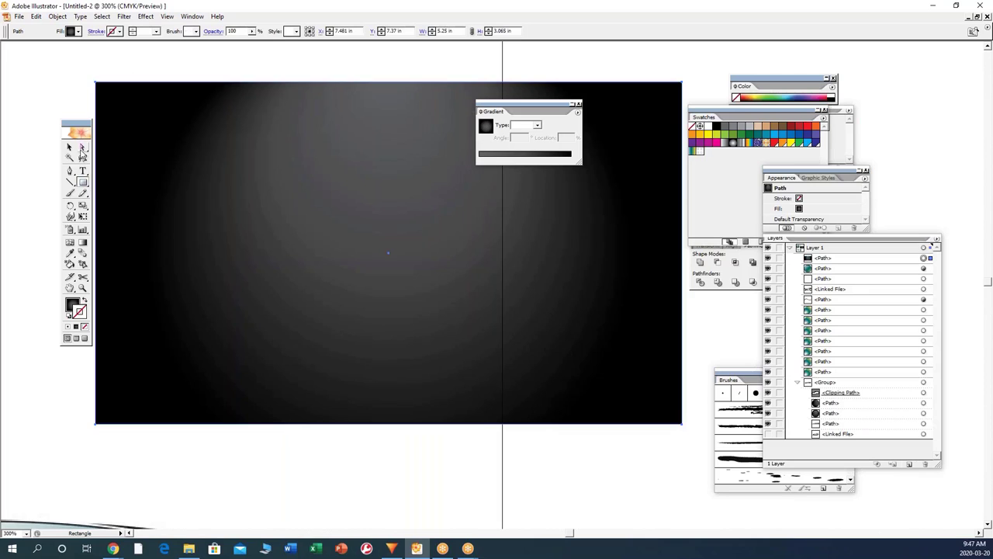
click(69, 147)
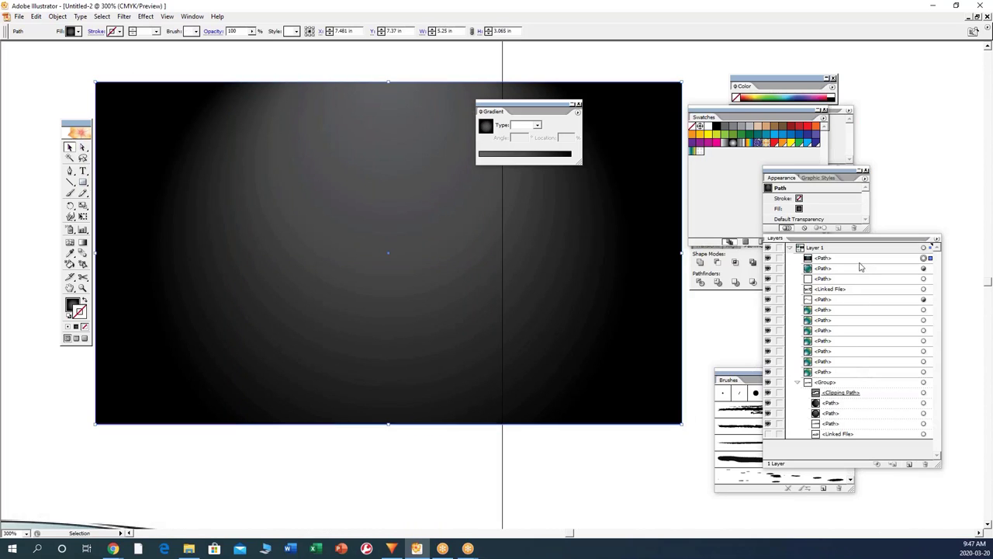
drag(860, 263, 860, 398)
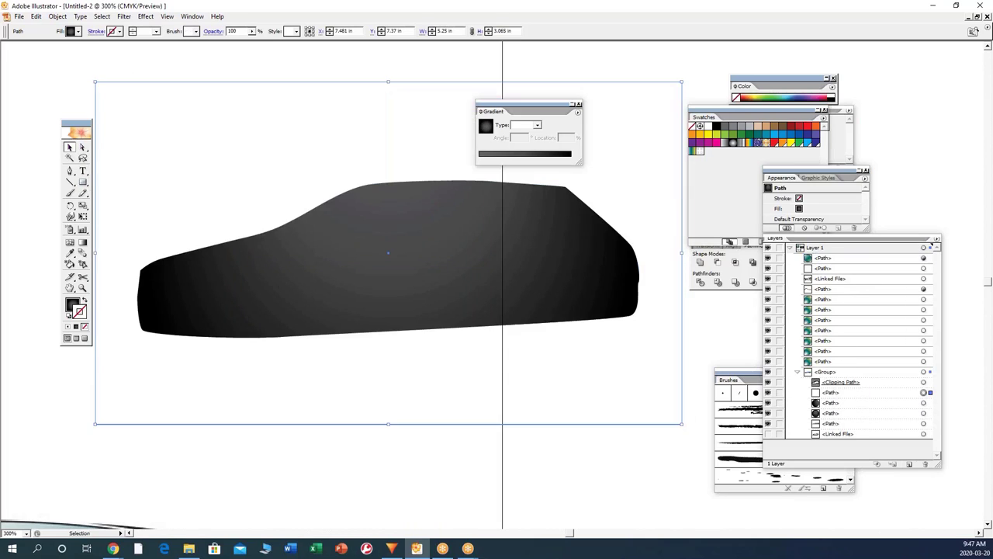
click(866, 394)
drag(873, 443, 874, 438)
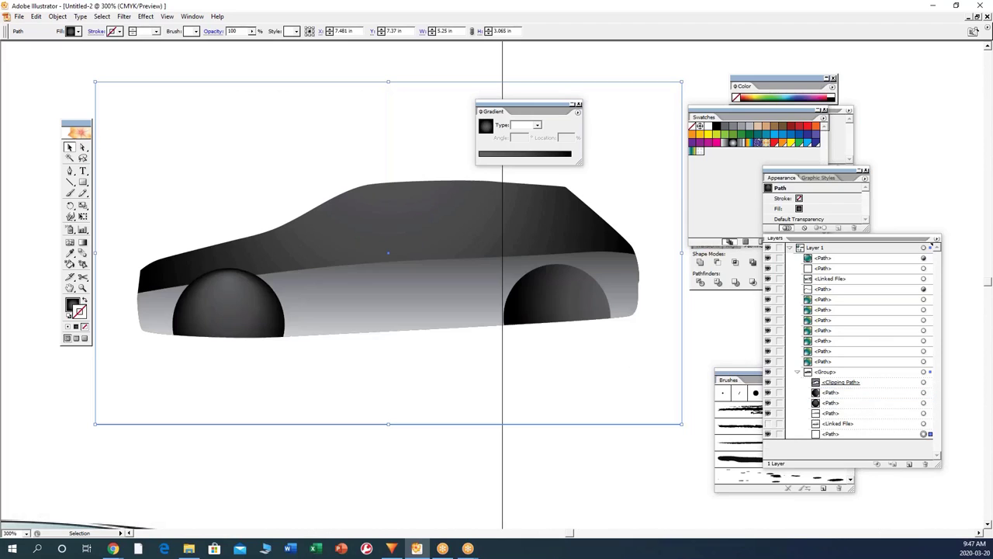
Step: Re-aim the dark upper body's gradient so it is lighter near the top
click(405, 468)
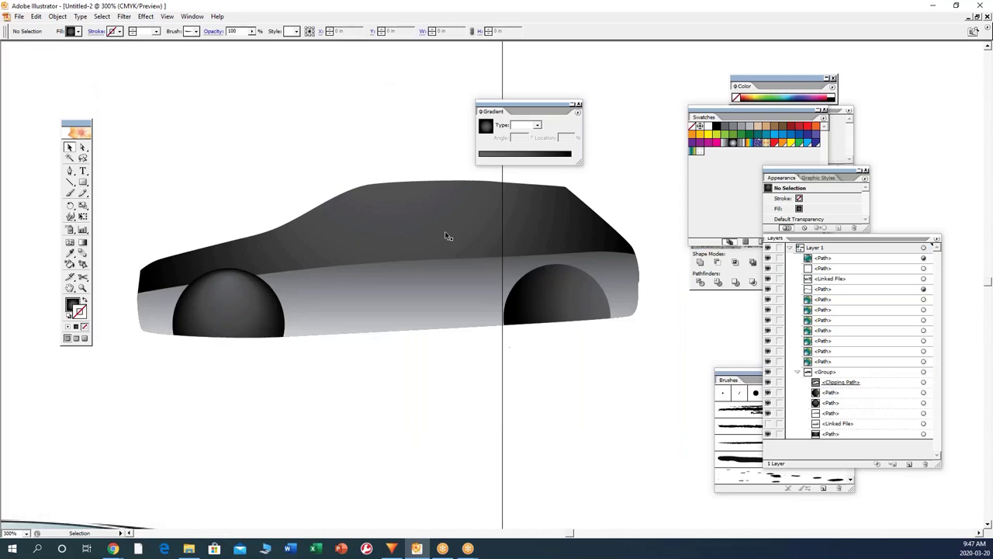
click(333, 199)
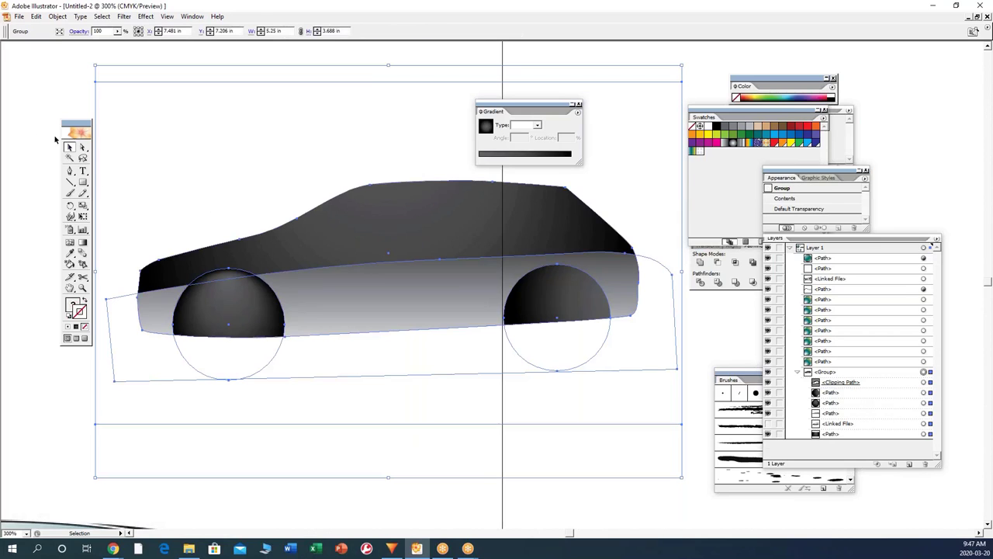
click(82, 147)
click(197, 151)
click(415, 206)
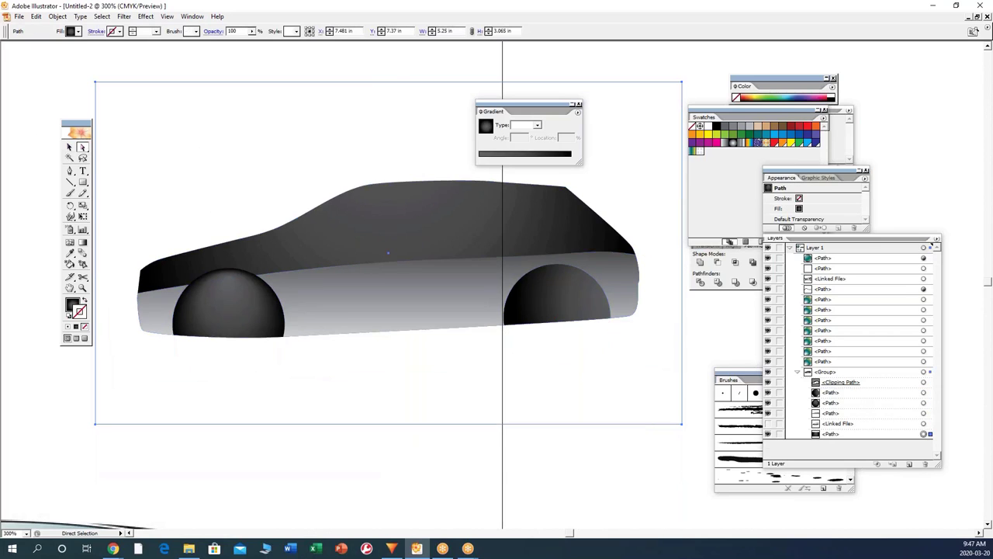
click(83, 242)
drag(420, 278, 420, 260)
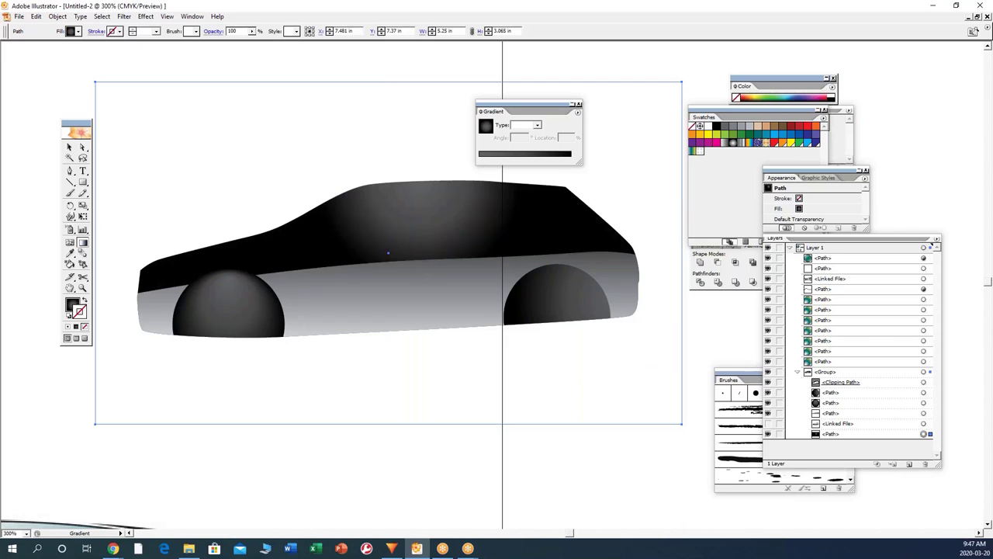
Step: Switch the upper body gradient to Linear and aim it vertically
click(535, 125)
click(518, 135)
drag(427, 161, 427, 180)
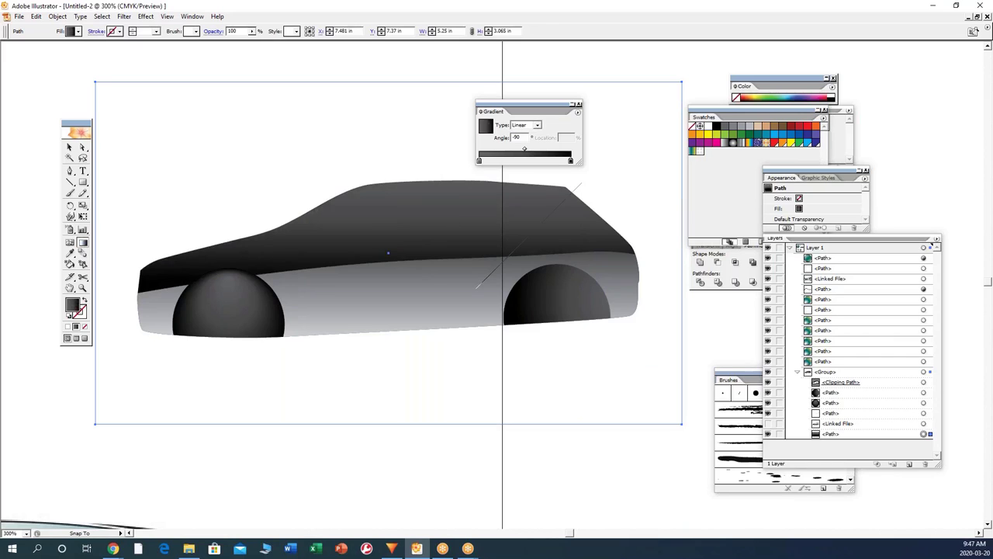
drag(491, 274, 417, 357)
drag(653, 253, 180, 254)
drag(419, 203, 418, 203)
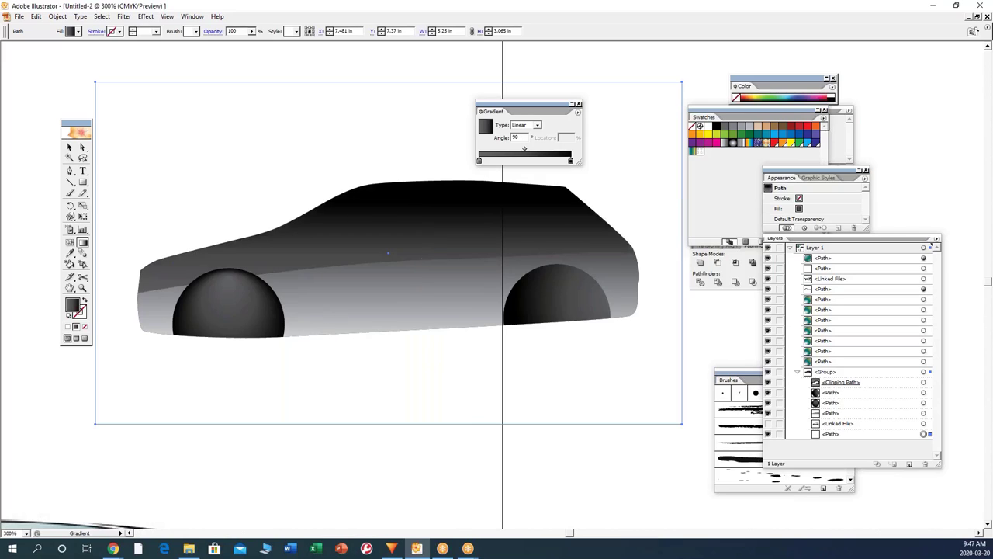
drag(416, 295, 419, 138)
Step: Run the gradient downward from the roof, grey at top to a white end stop
mouse_move(419, 295)
mouse_down()
mouse_move(420, 163)
mouse_move(416, 306)
mouse_up()
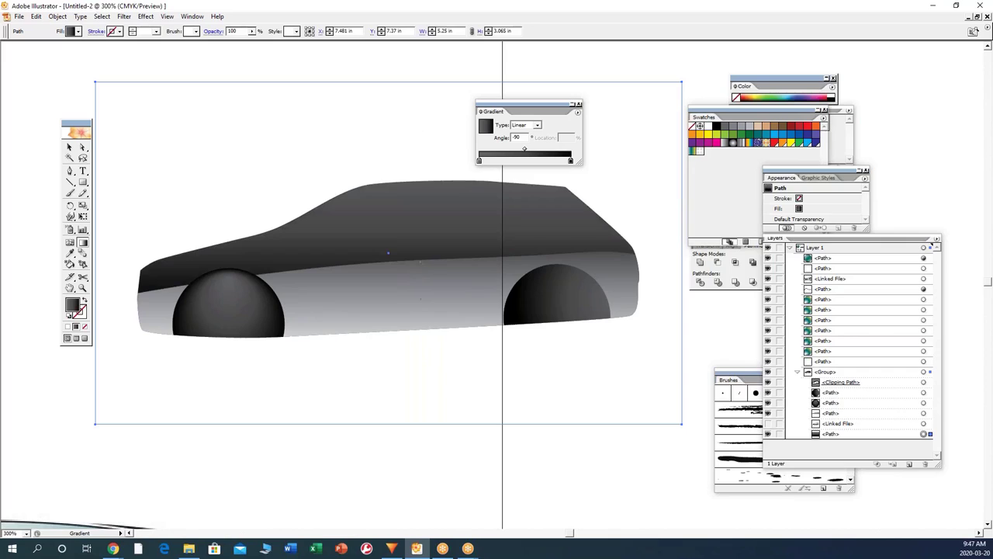
drag(419, 173, 418, 314)
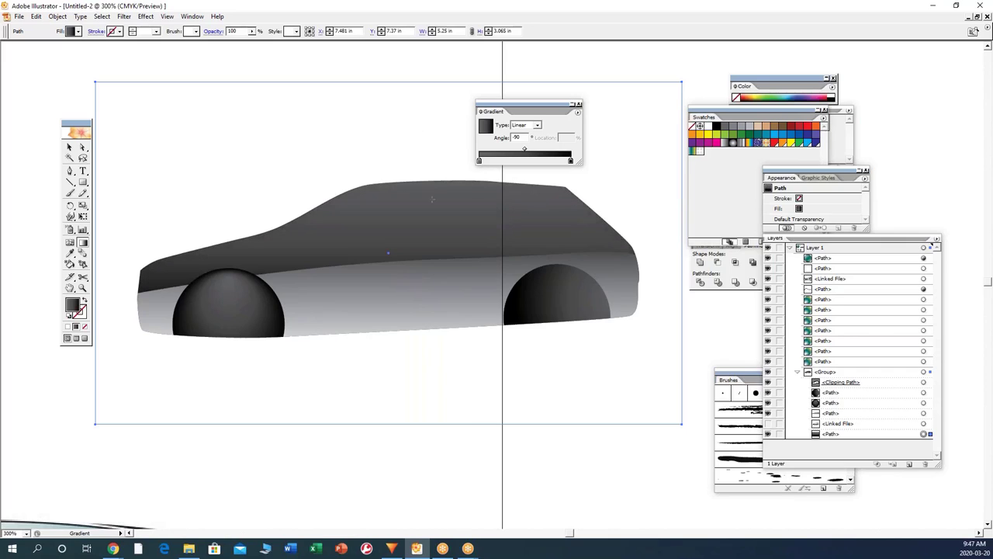
drag(437, 254, 436, 256)
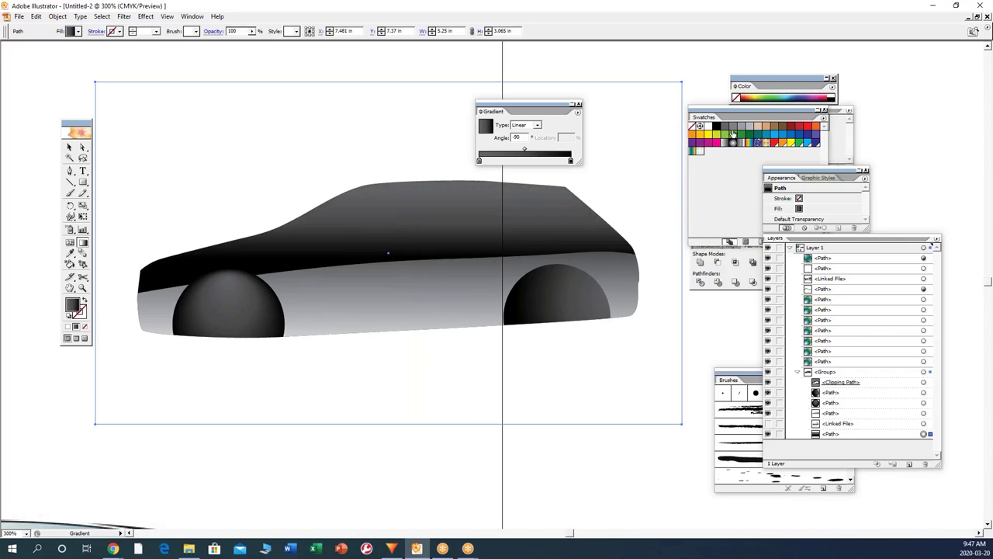
click(569, 161)
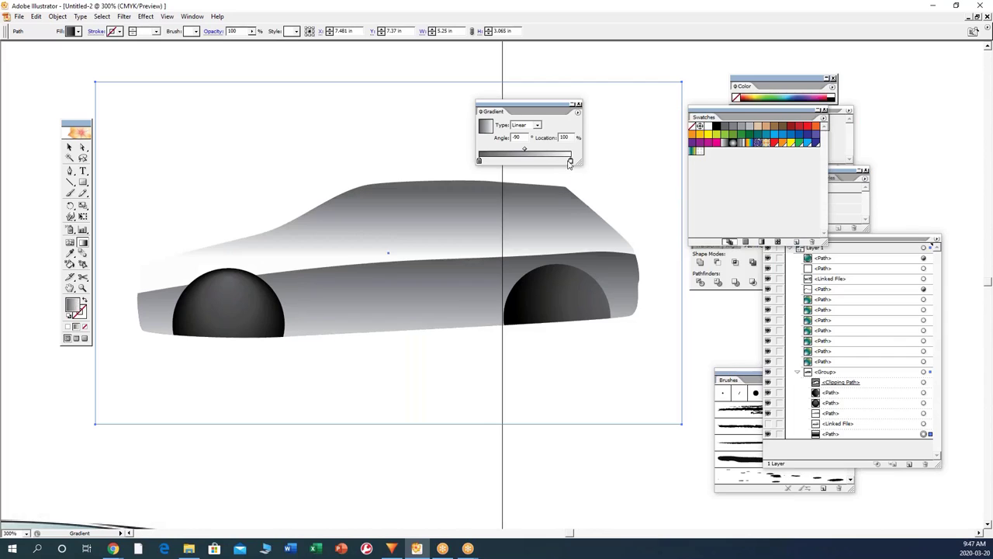
drag(436, 139, 436, 279)
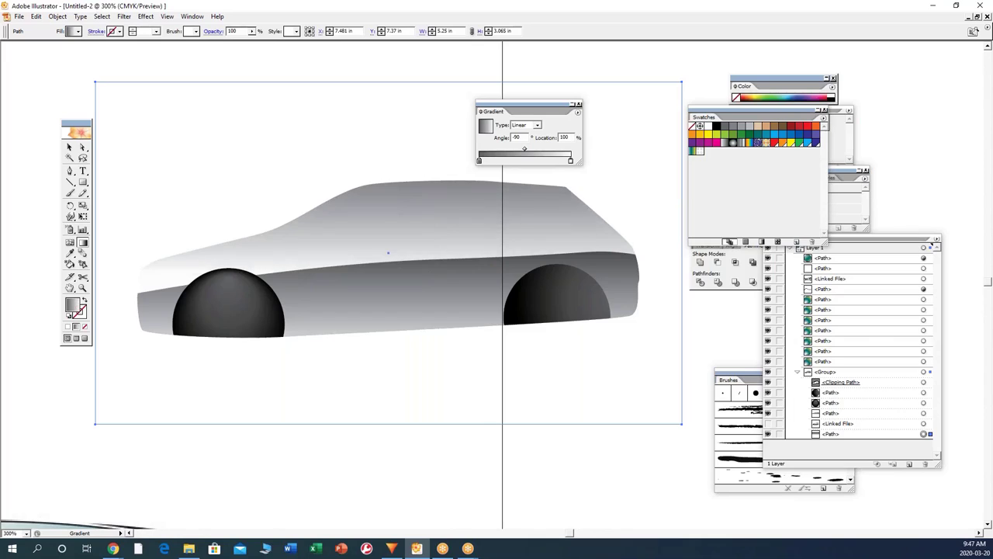
click(69, 147)
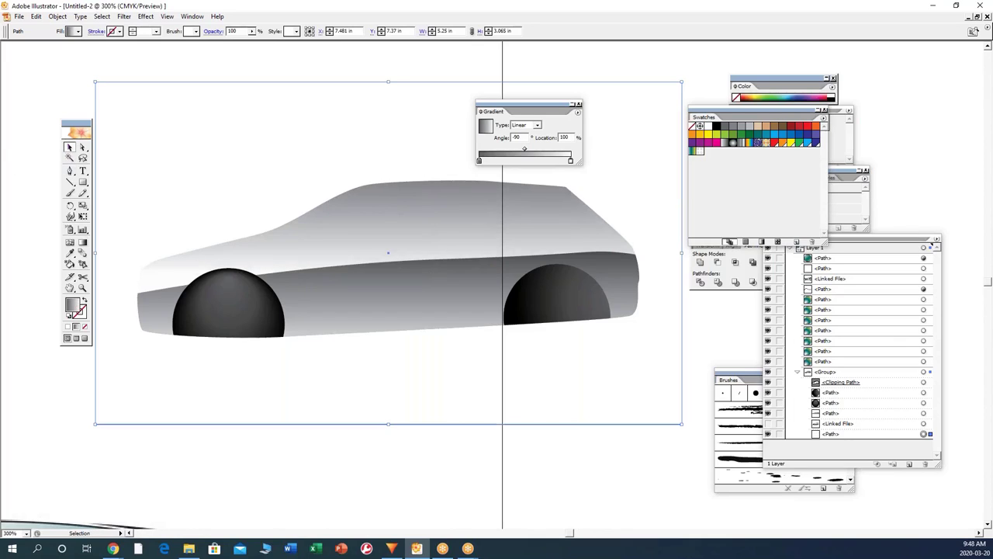
click(83, 182)
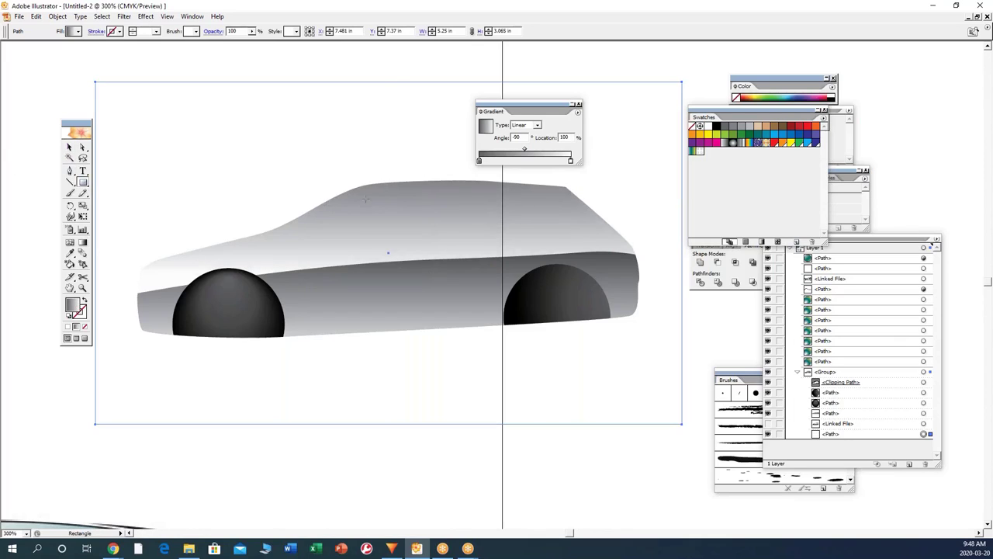
Step: Draw the window rectangle on the upper body with white fill and black outline
drag(353, 205, 450, 237)
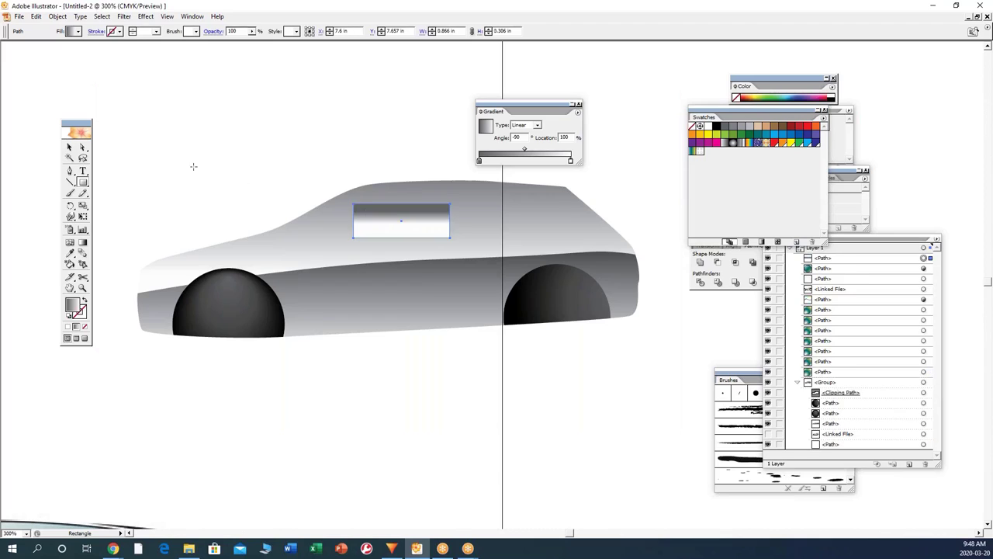
click(83, 146)
click(68, 315)
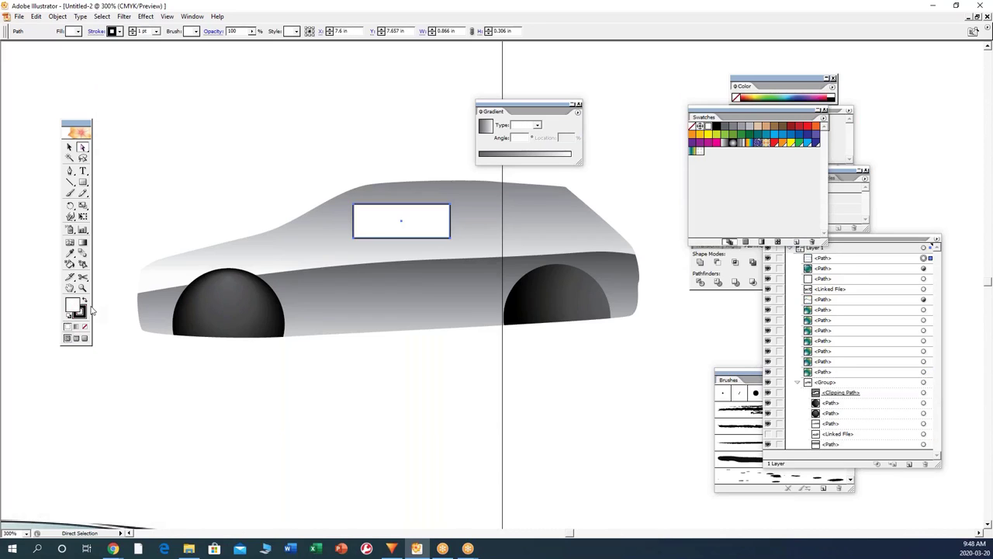
click(338, 187)
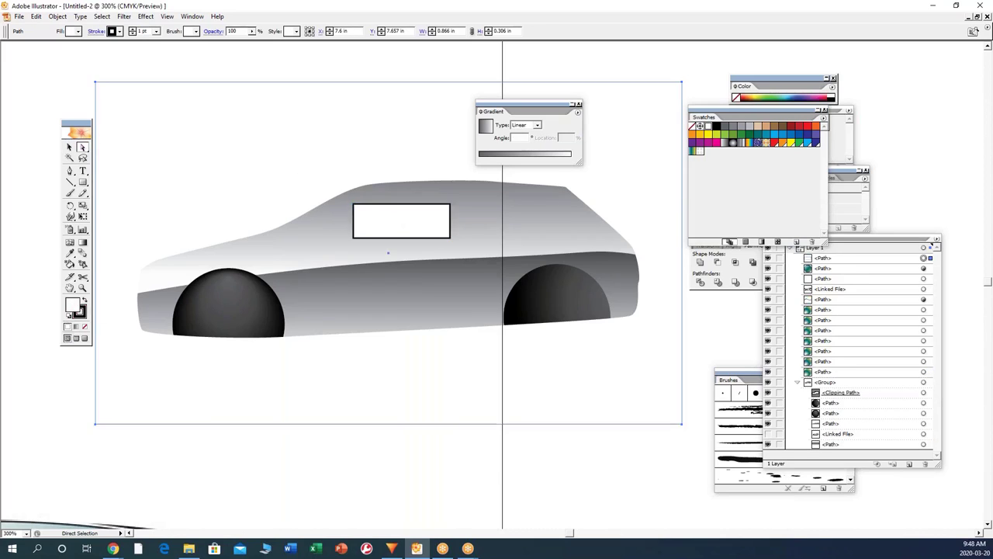
Step: Slant the window by moving its top-left corner up, lower-left corner left, and raising top-right
click(353, 206)
drag(353, 206, 367, 196)
drag(354, 236, 293, 236)
drag(449, 205, 448, 192)
click(452, 243)
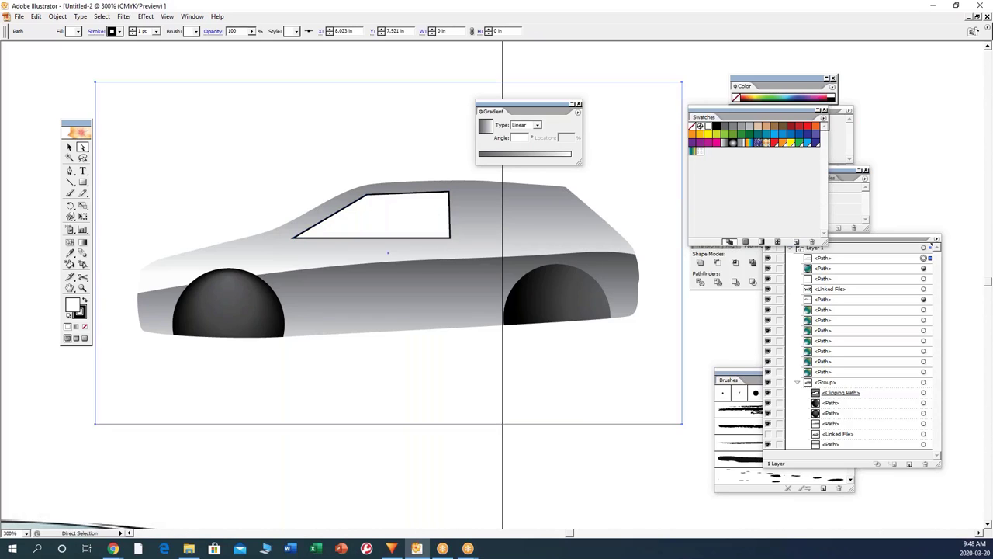
drag(447, 232, 453, 238)
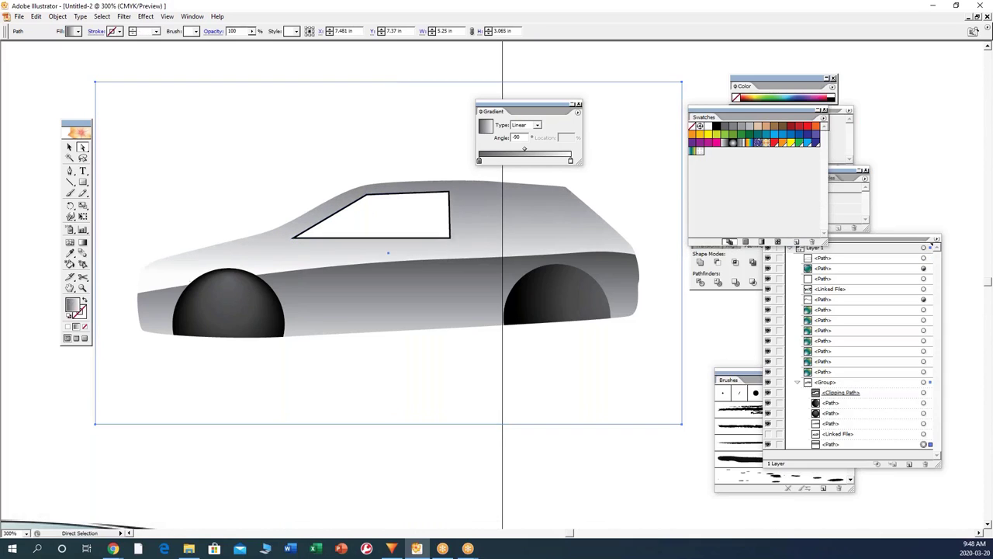
Step: Fine-tune the window's bottom-right, bottom-left and top-left corners
click(452, 250)
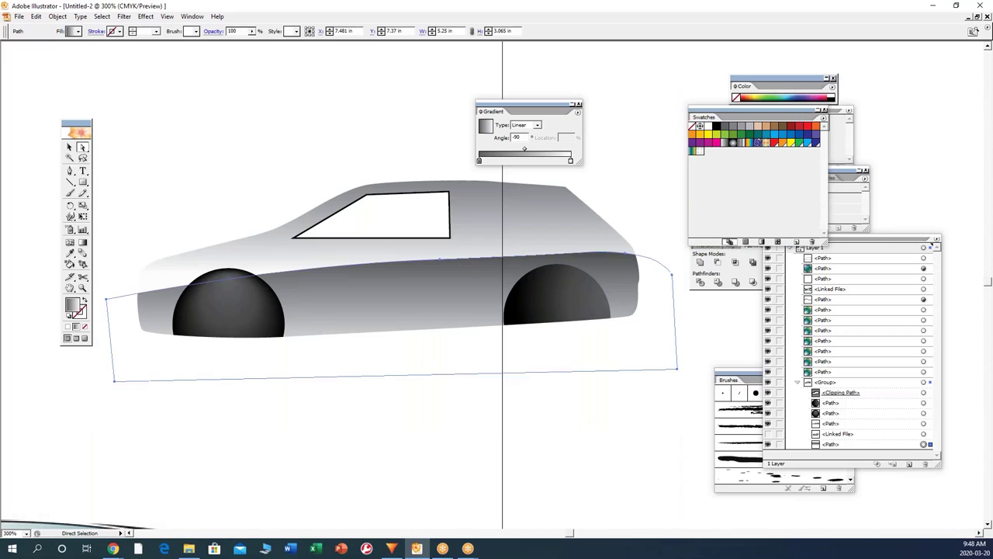
click(450, 242)
drag(450, 238, 448, 231)
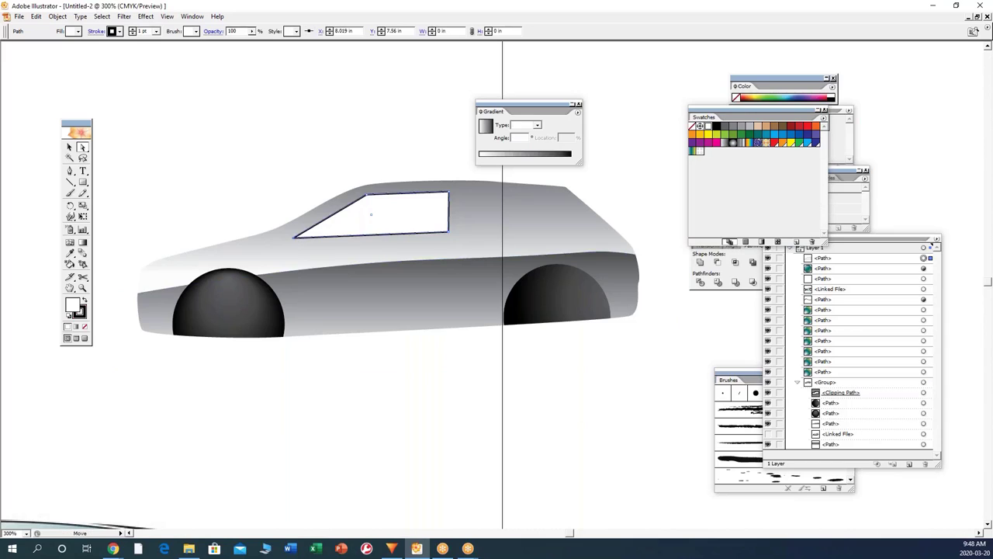
mouse_move(295, 241)
mouse_down()
mouse_move(304, 240)
mouse_move(286, 237)
mouse_up()
drag(367, 196, 362, 195)
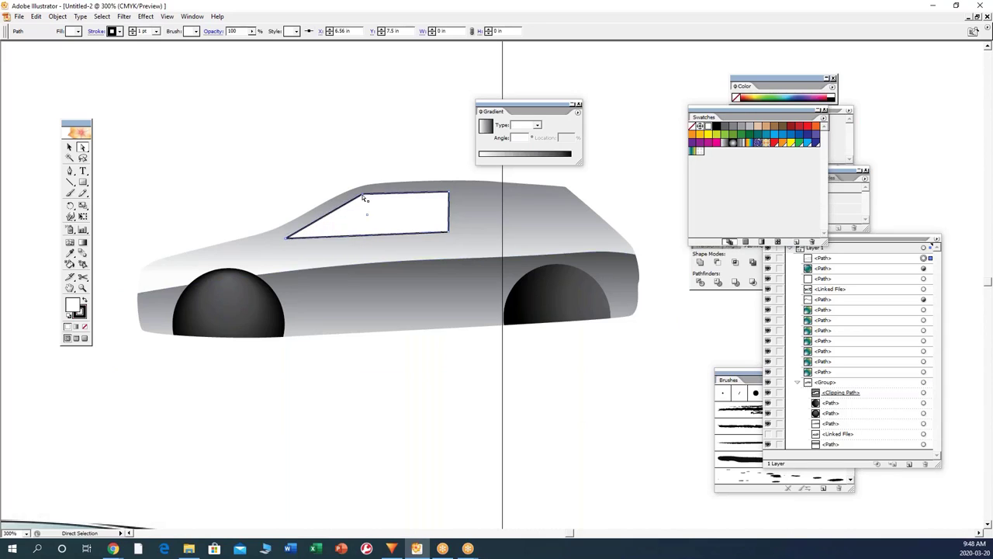
click(69, 172)
drag(69, 171, 120, 180)
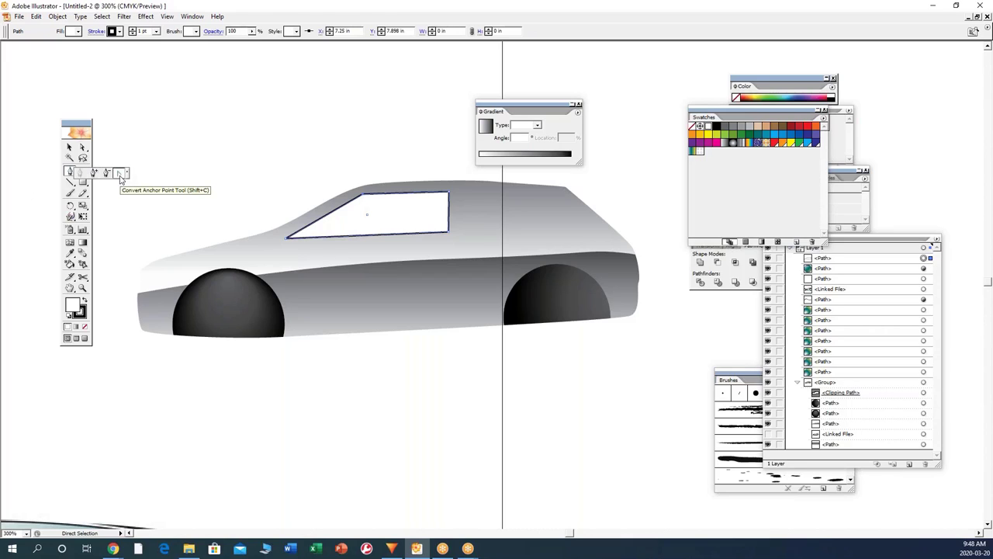
Step: Try curving the window's top corners, then restore the top-right corner to sharp
drag(120, 180, 120, 178)
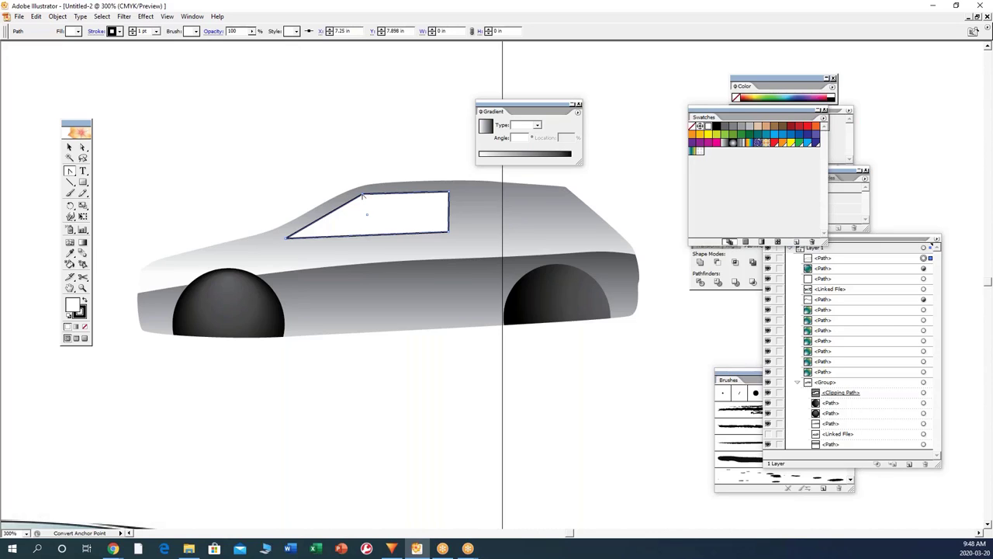
drag(364, 196, 383, 193)
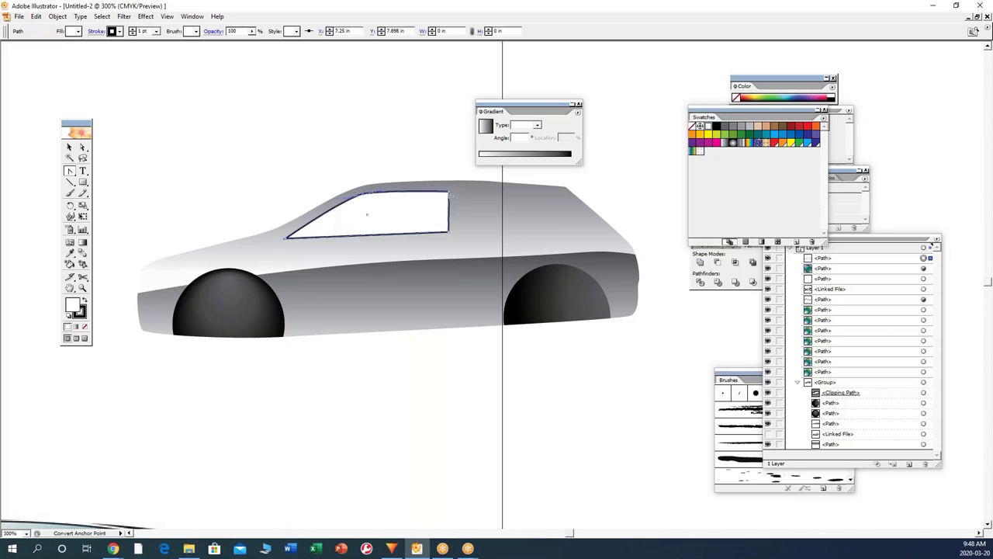
key(ctrl+z)
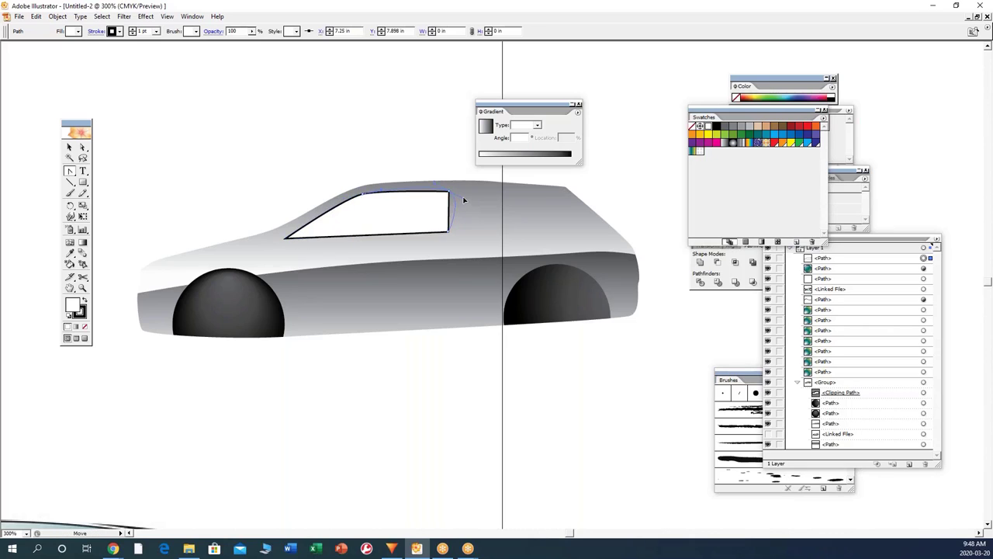
drag(448, 191, 468, 199)
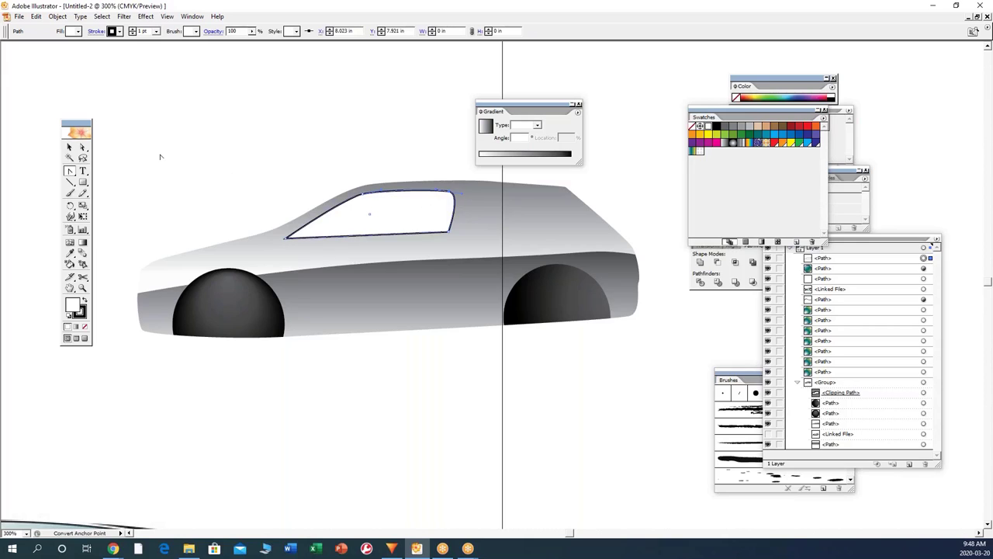
key(a)
click(465, 200)
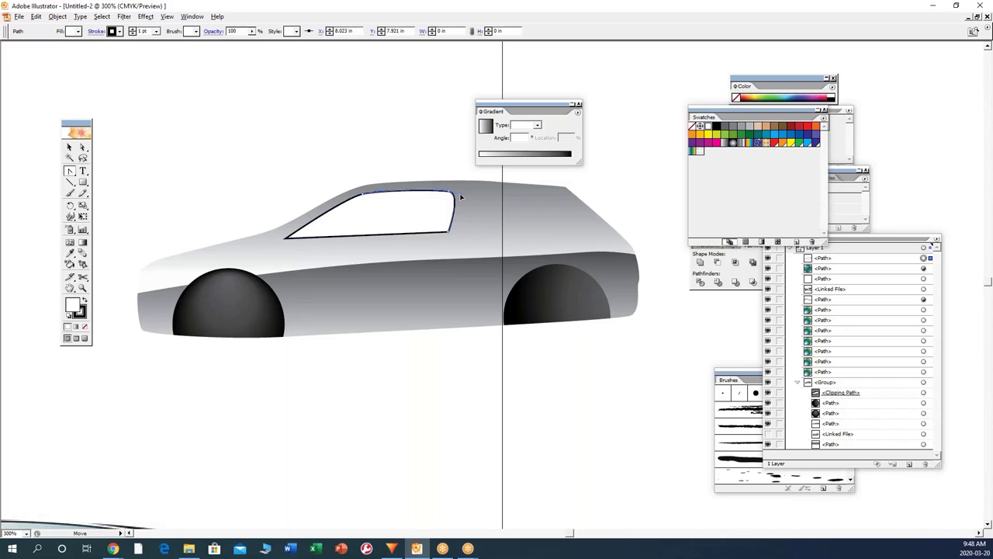
click(451, 194)
key(shift+c)
click(448, 191)
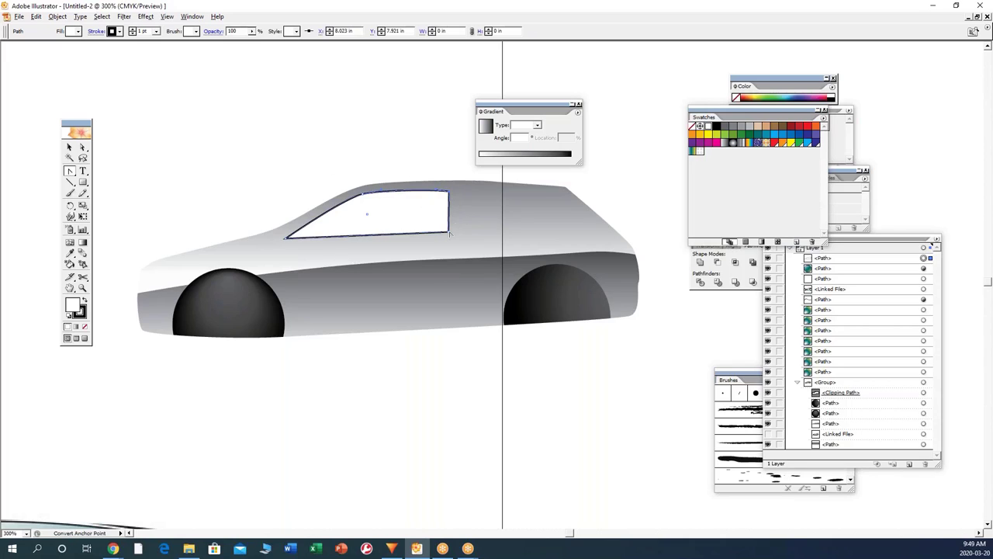
Step: Nudge the window's top-right corner slightly upward
click(82, 147)
click(447, 180)
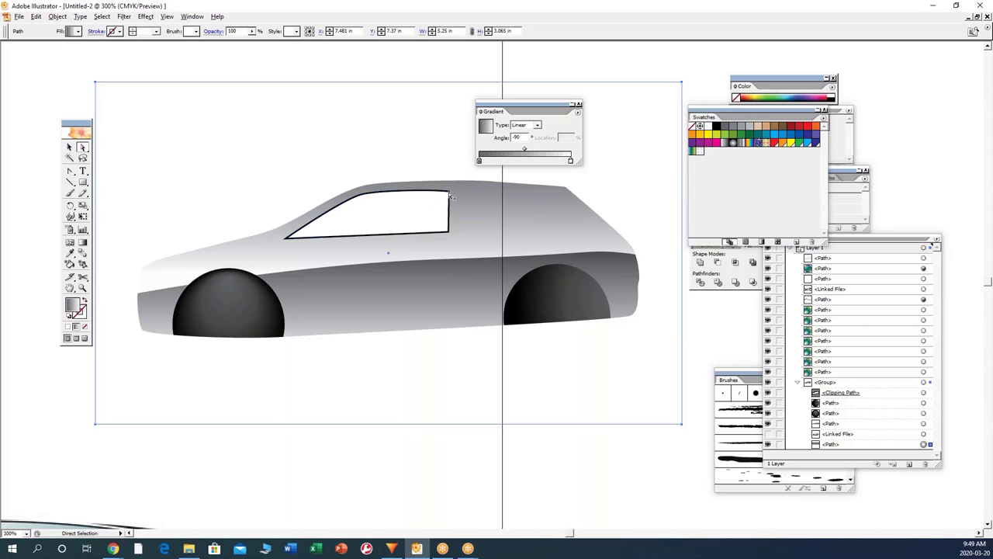
click(450, 196)
click(449, 190)
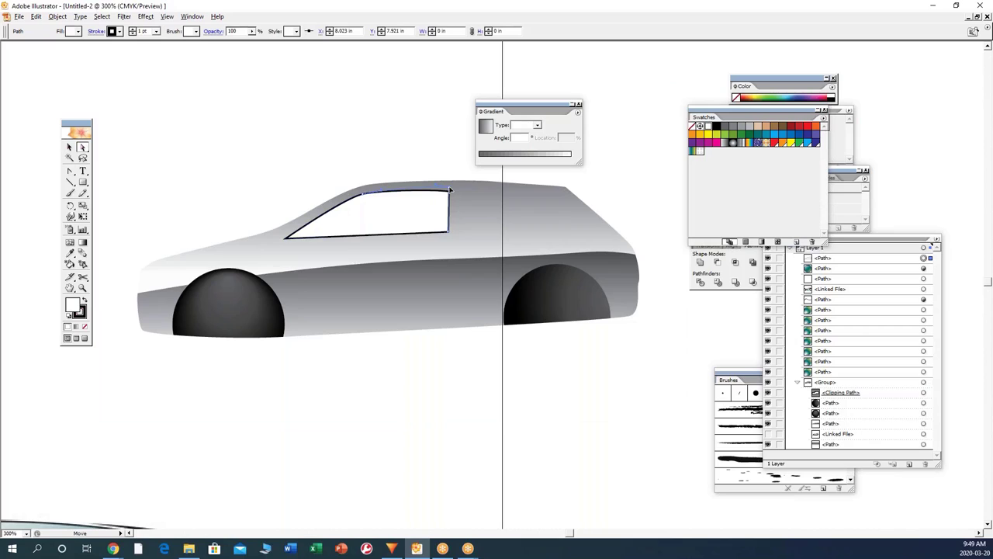
drag(449, 190, 449, 186)
Step: Set the window's stroke to None and reselect it as a whole object
click(430, 158)
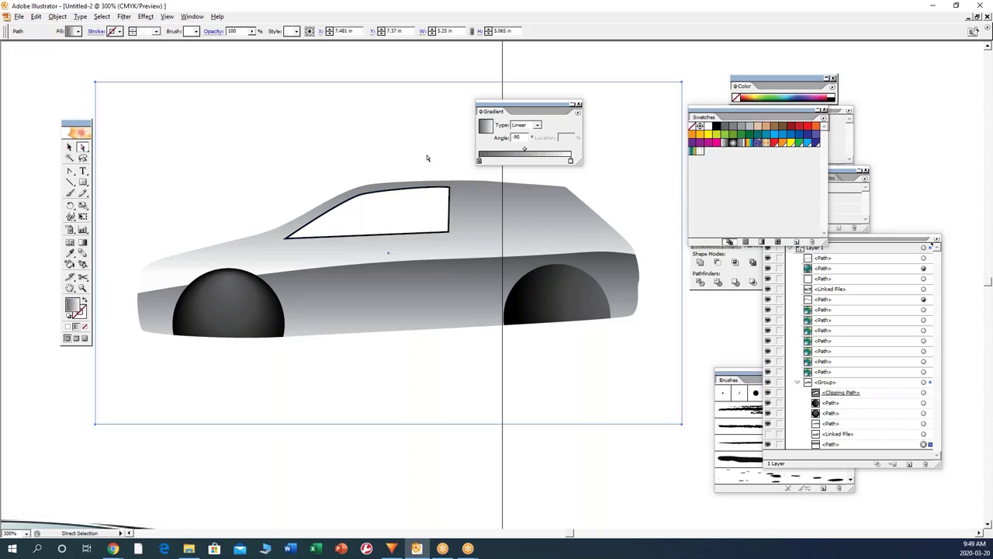
click(415, 213)
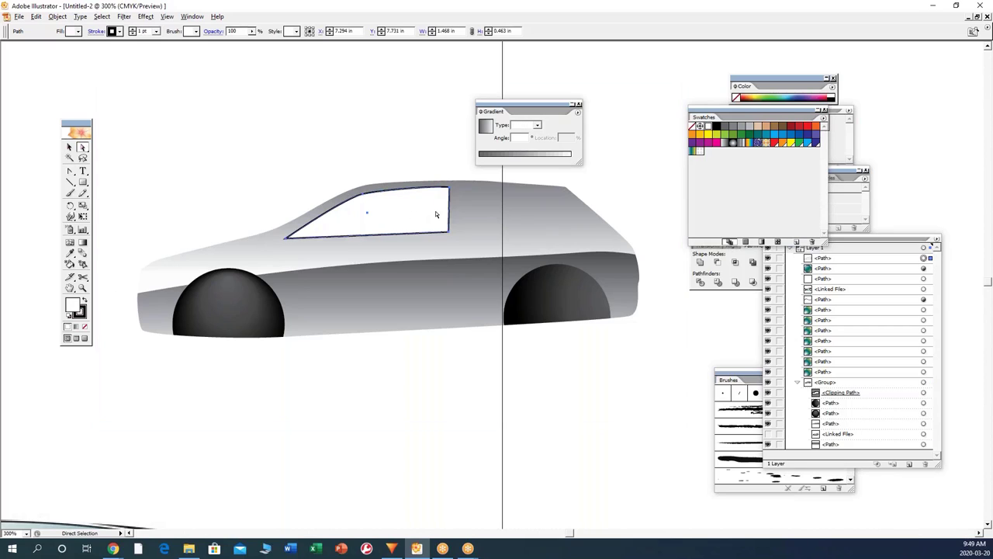
click(82, 316)
click(84, 327)
click(315, 173)
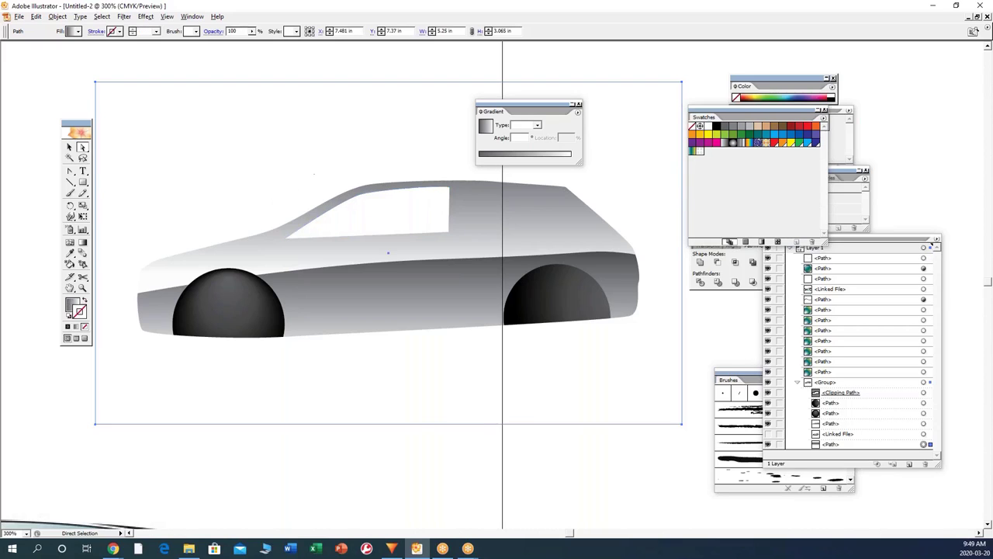
click(451, 193)
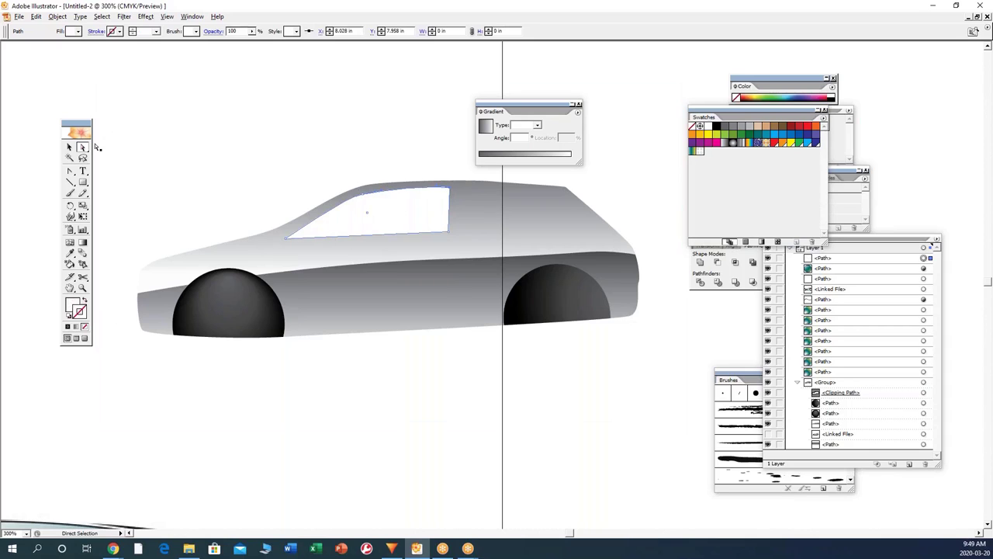
click(70, 147)
click(321, 194)
click(385, 218)
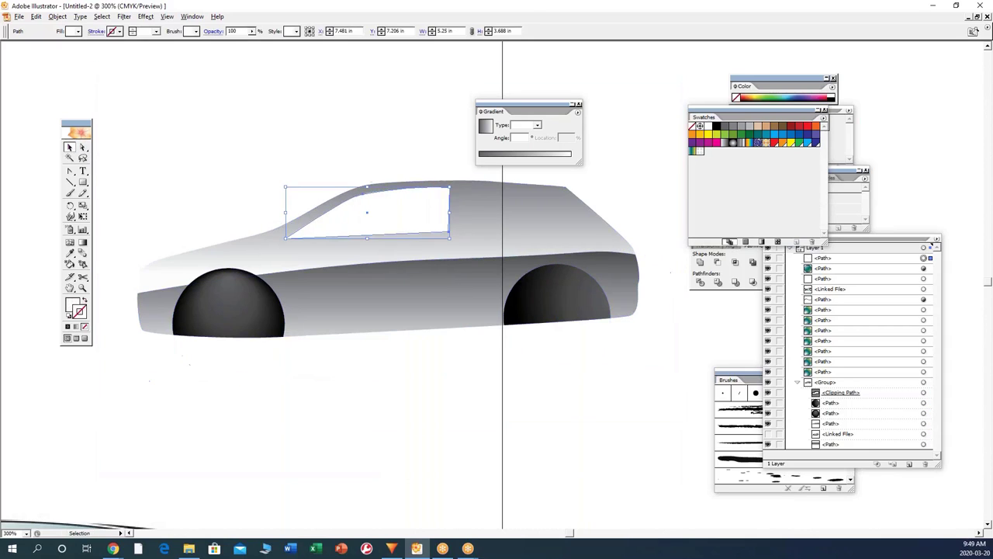
drag(399, 224, 331, 146)
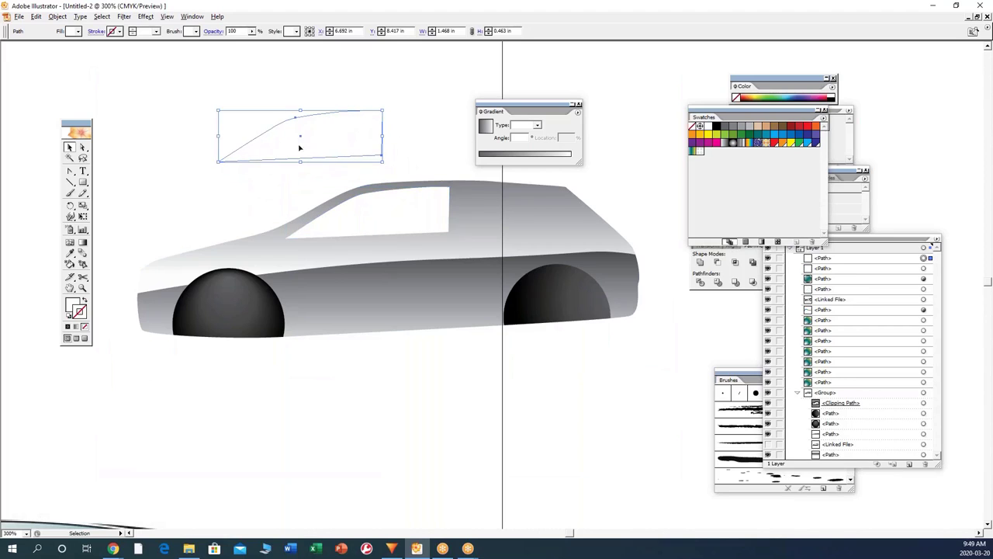
click(68, 316)
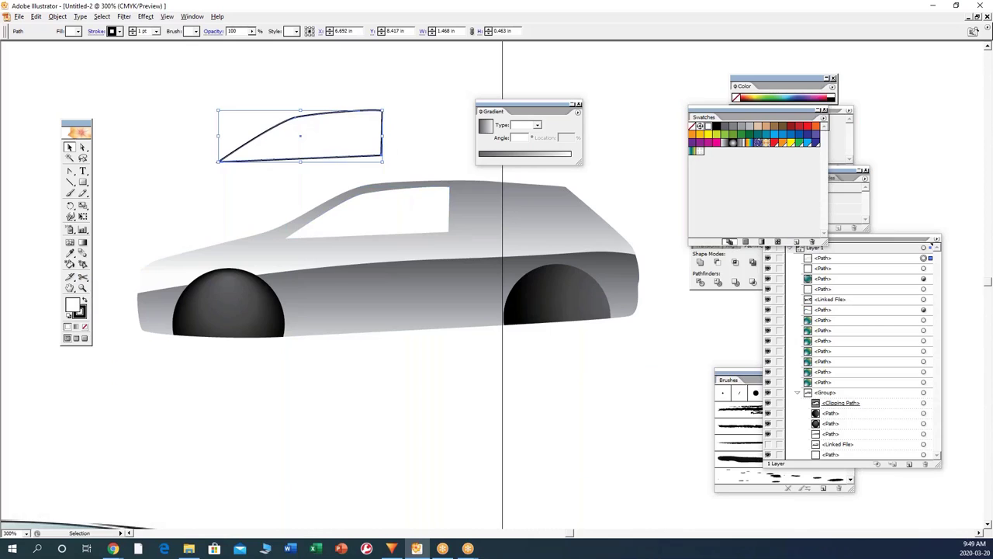
click(85, 327)
click(83, 147)
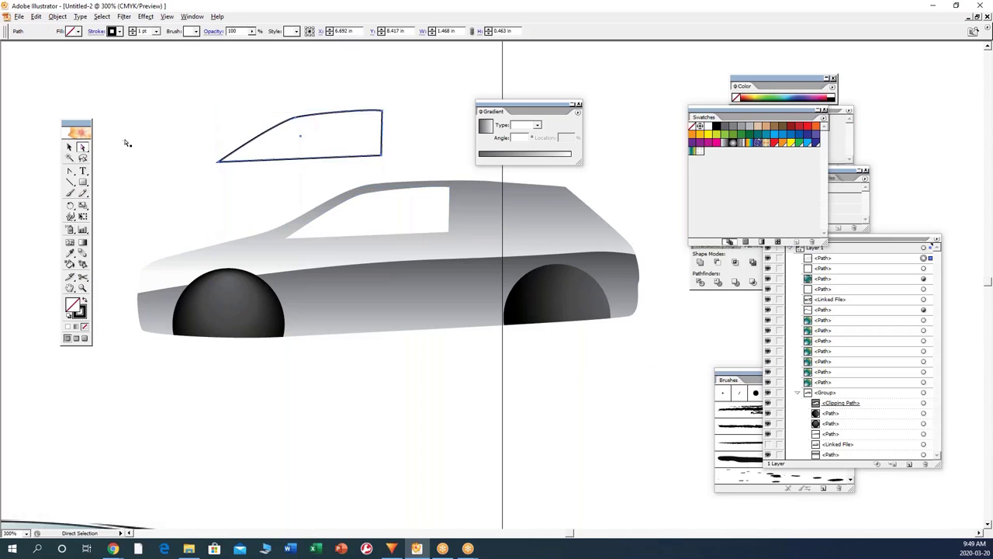
click(219, 151)
click(268, 135)
click(300, 122)
key(Delete)
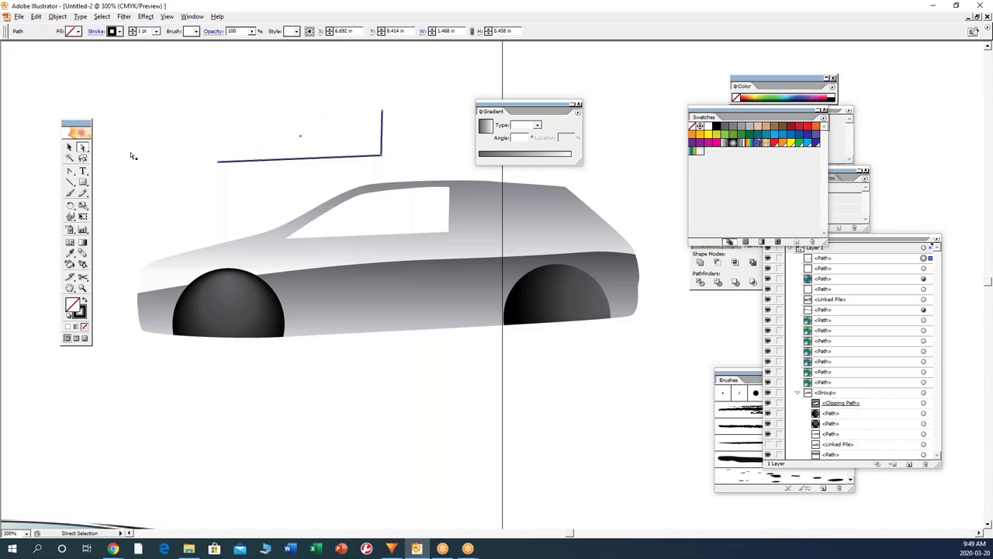
click(68, 147)
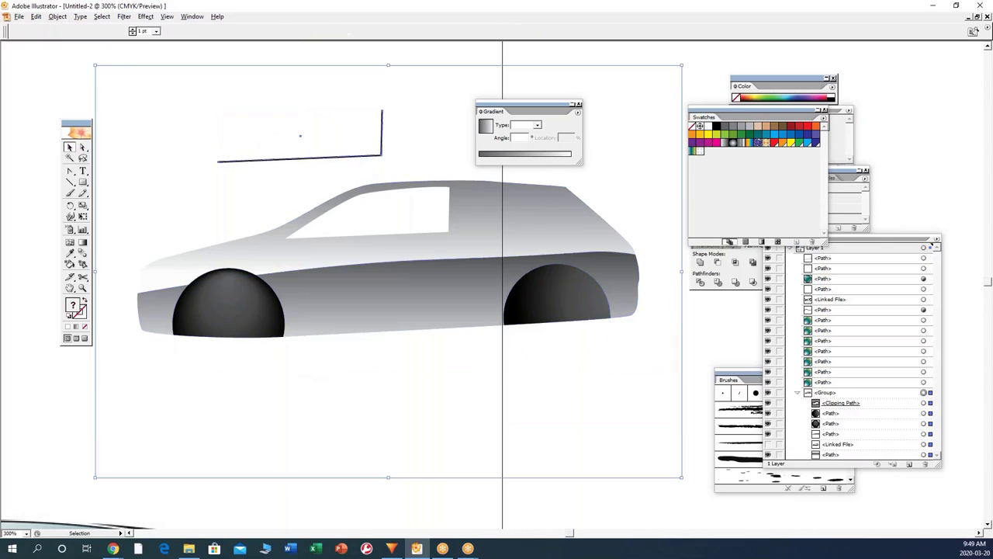
click(382, 159)
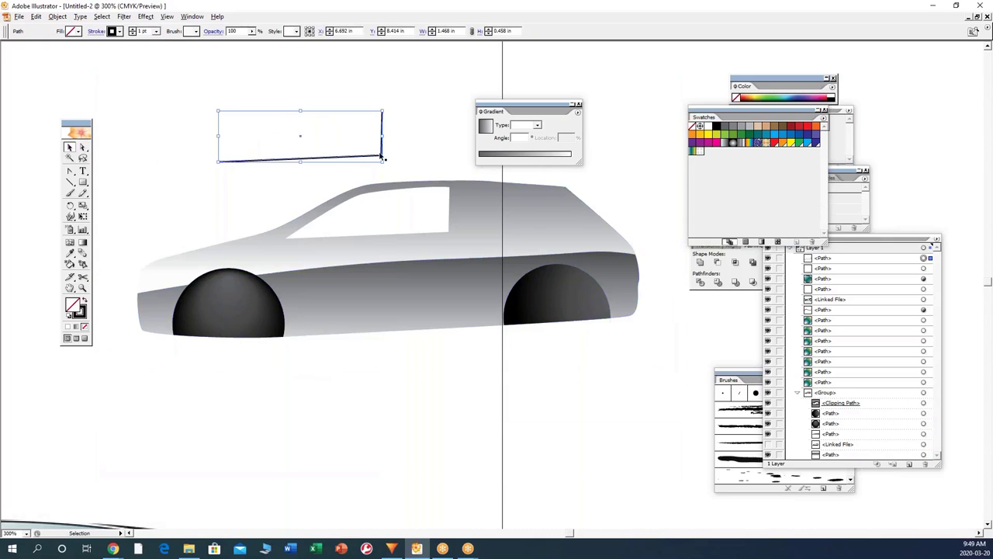
drag(383, 158, 449, 233)
click(380, 408)
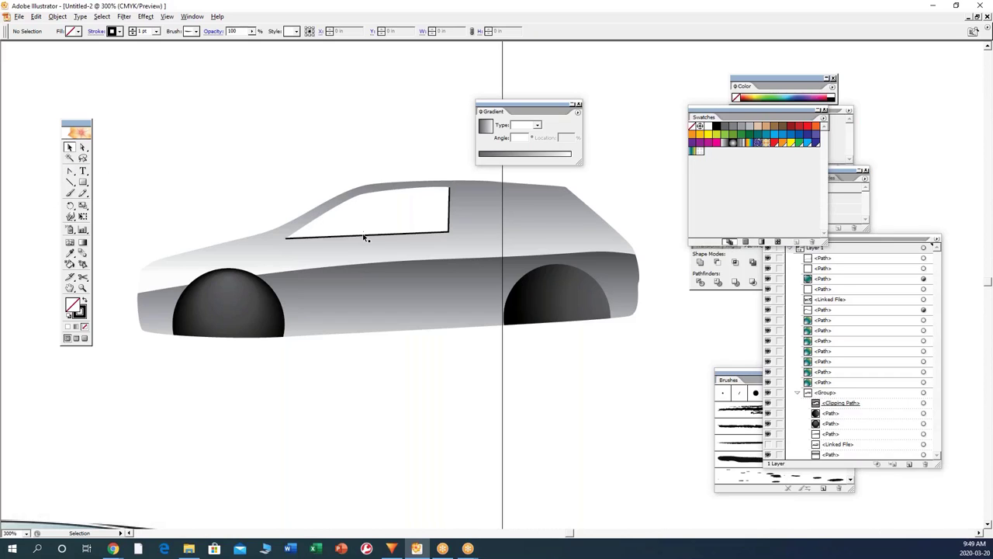
drag(365, 238, 285, 144)
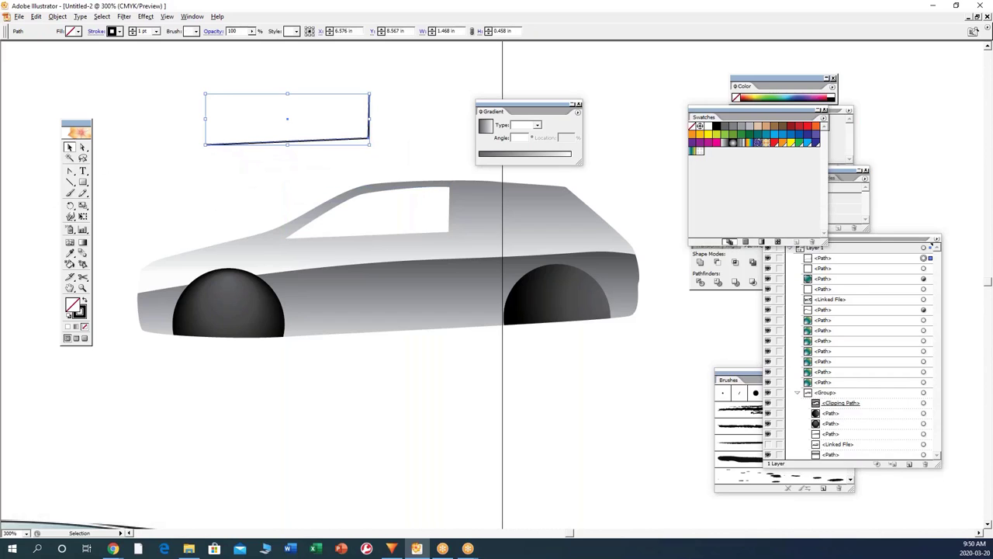
key(Delete)
Step: Choose the Add Anchor Point tool and shift the window slightly down
click(326, 217)
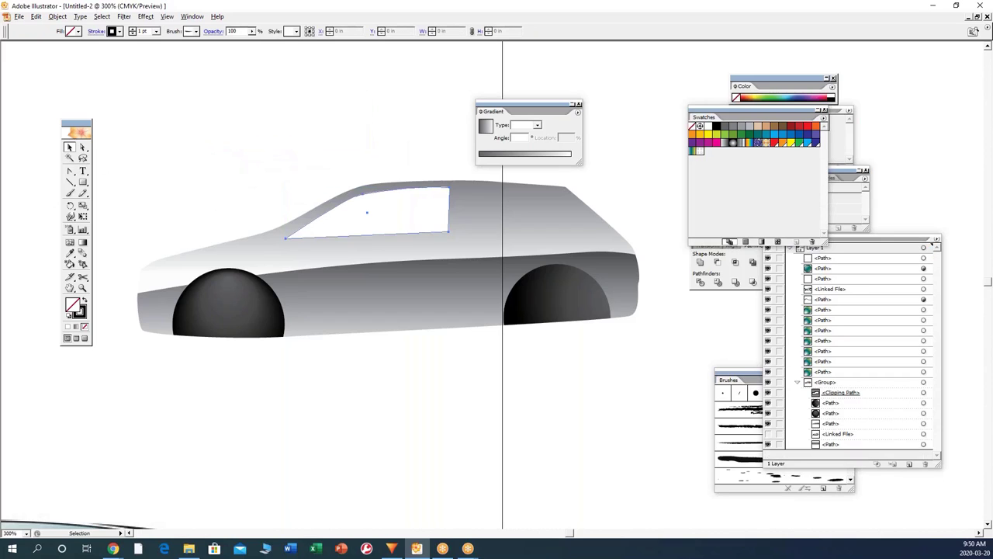
click(71, 171)
drag(73, 175, 96, 173)
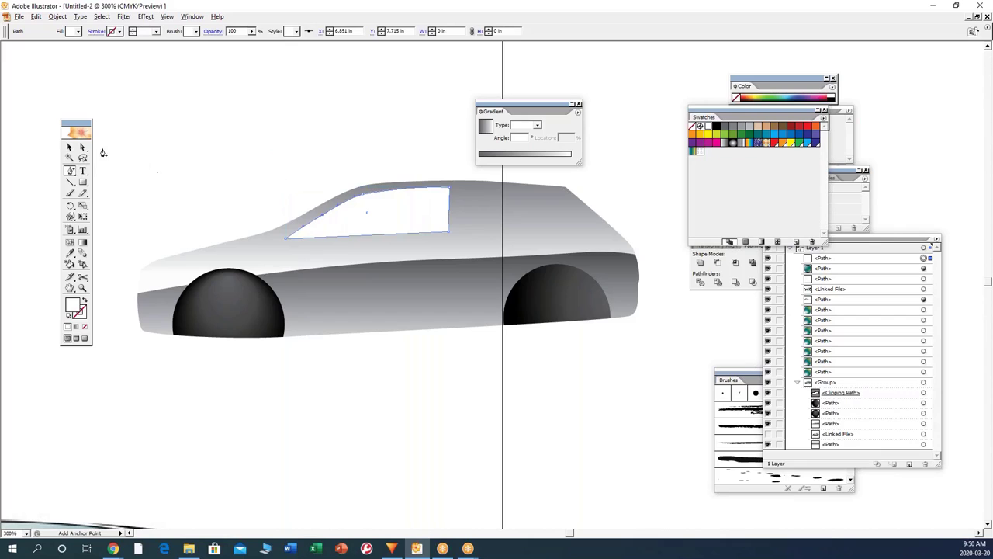
click(82, 147)
click(316, 198)
click(329, 217)
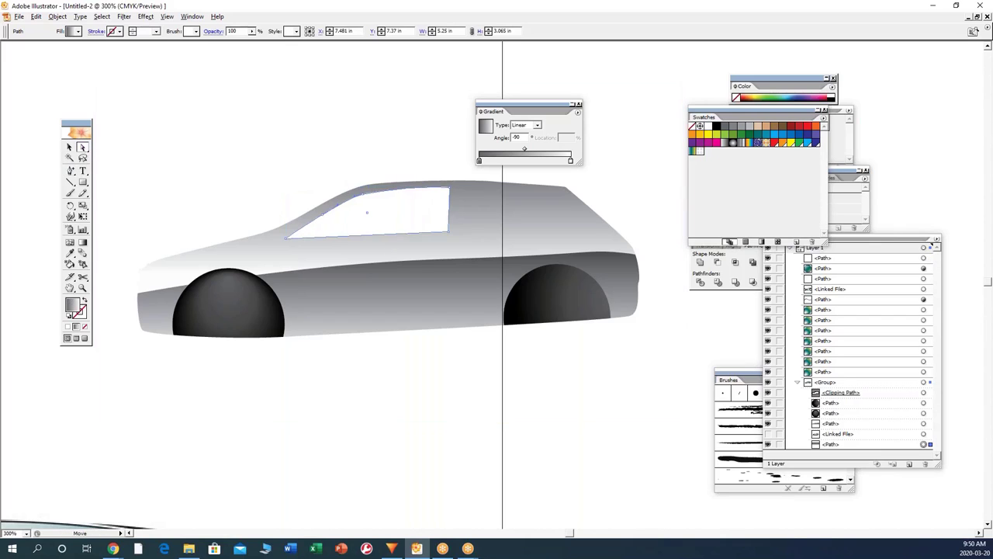
click(323, 219)
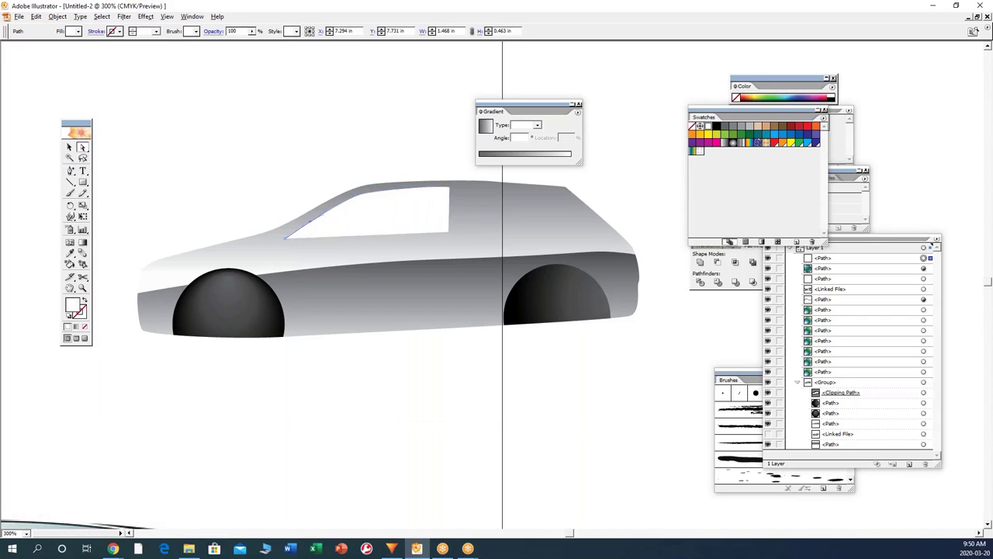
click(321, 215)
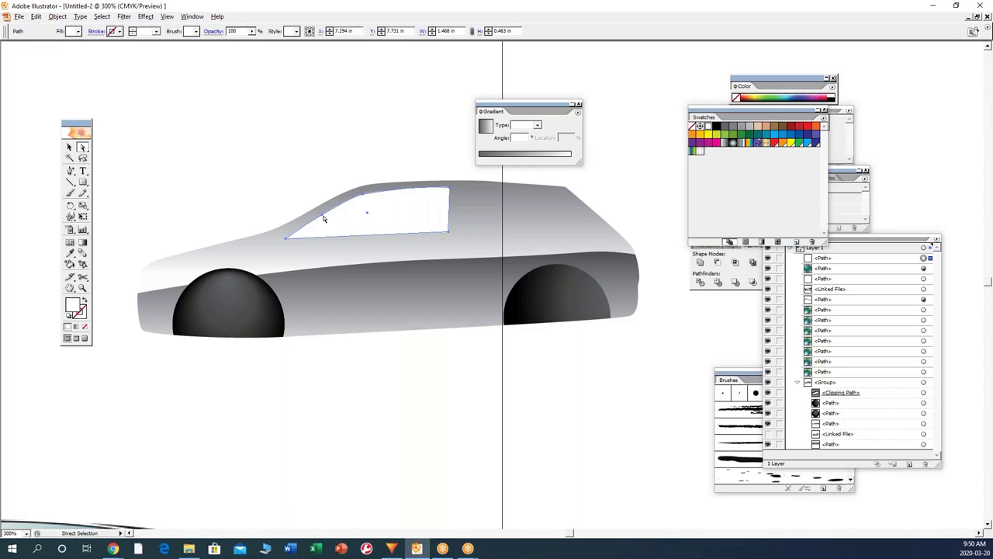
drag(325, 220, 325, 222)
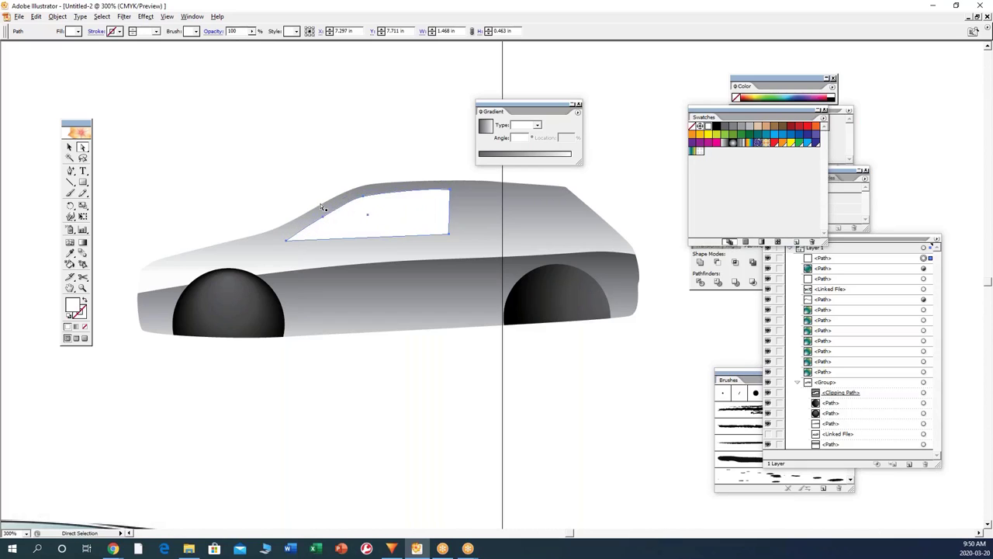
Step: Reshape the window's top-left curve by dragging an anchor on its slanted front edge
click(303, 187)
click(322, 220)
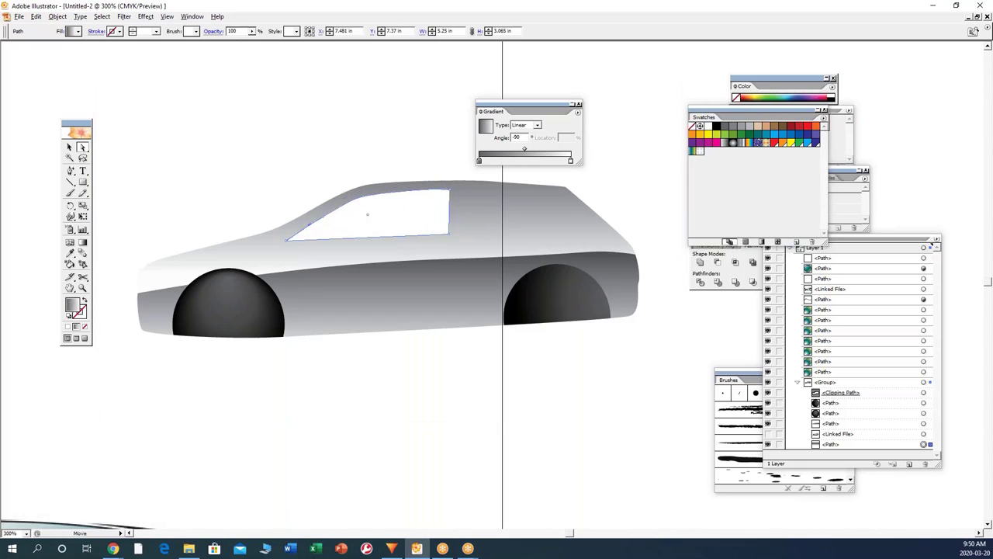
click(321, 215)
click(308, 223)
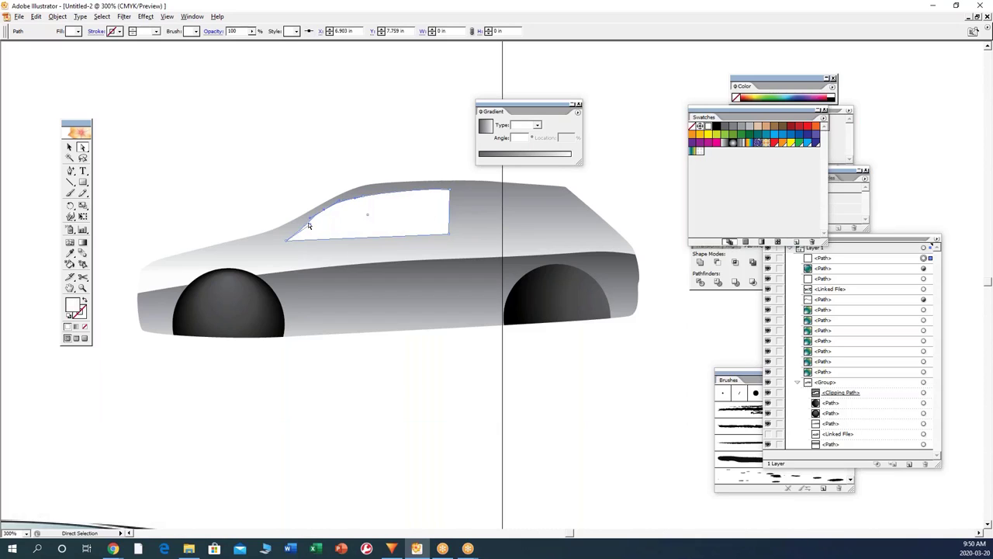
drag(311, 226, 318, 222)
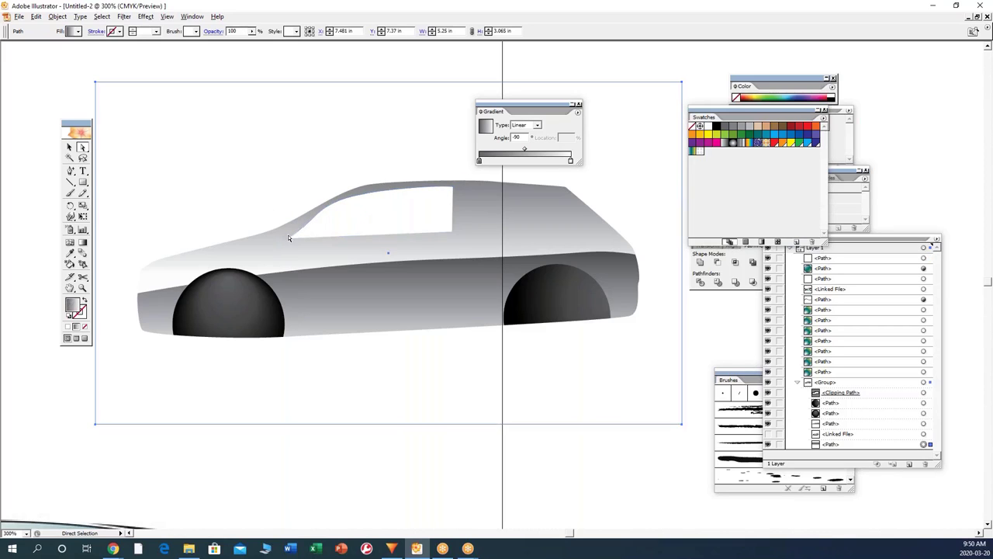
click(290, 239)
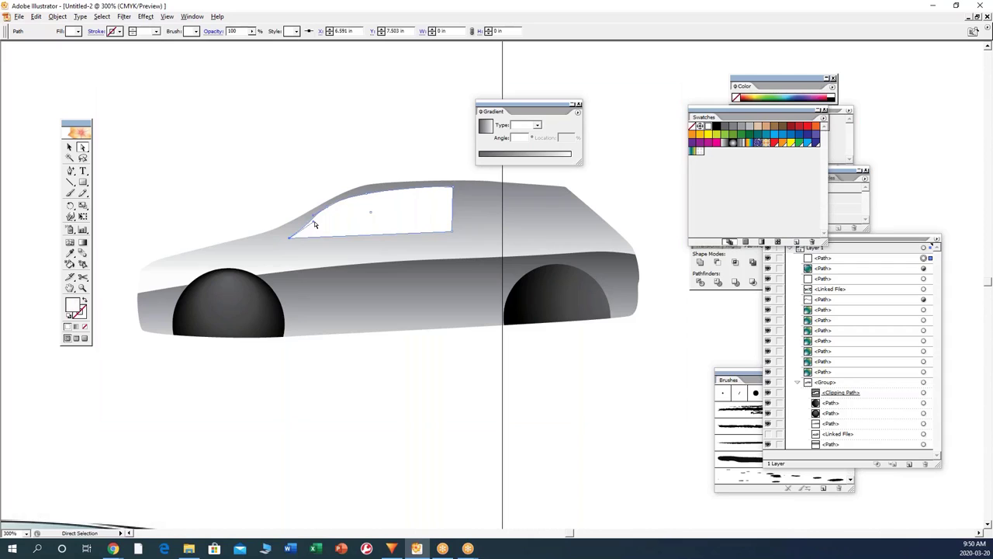
key(ctrl+z)
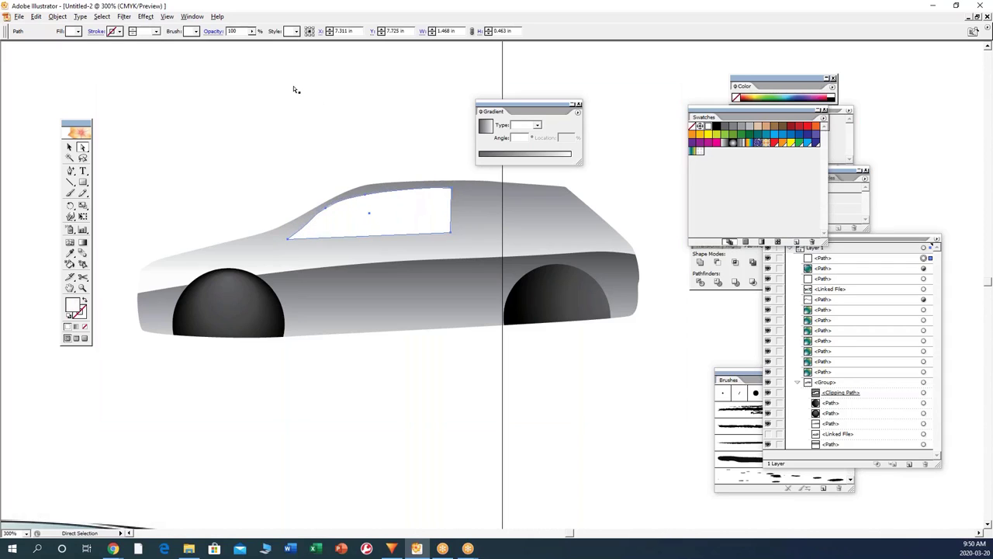
click(167, 16)
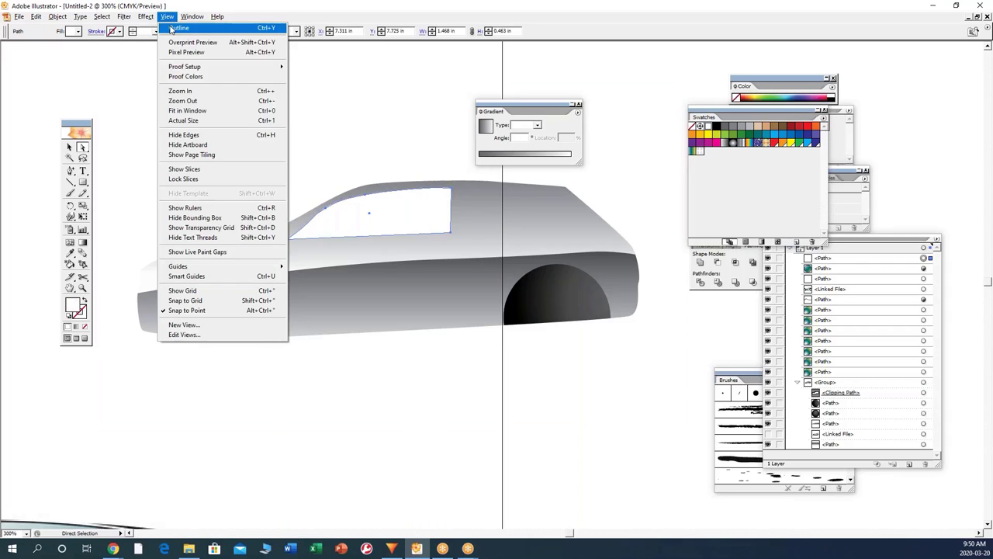
Step: In Outline view, bend the window's slanted front edge into a curve
click(171, 29)
click(338, 236)
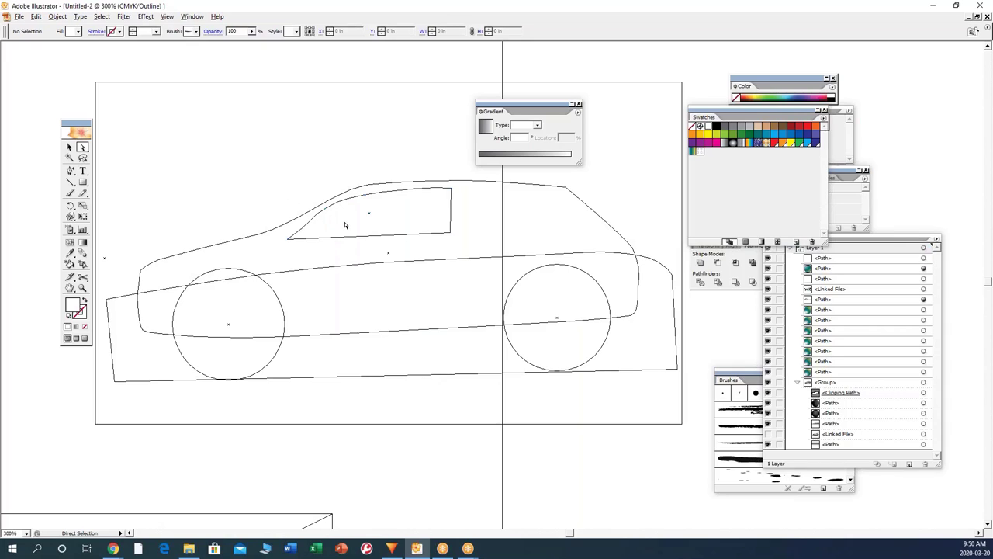
click(288, 239)
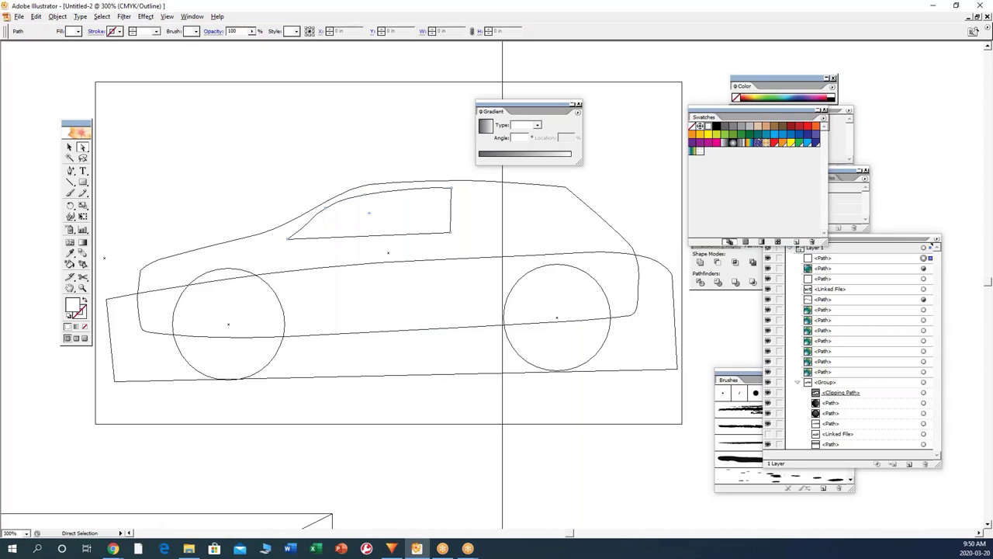
click(300, 215)
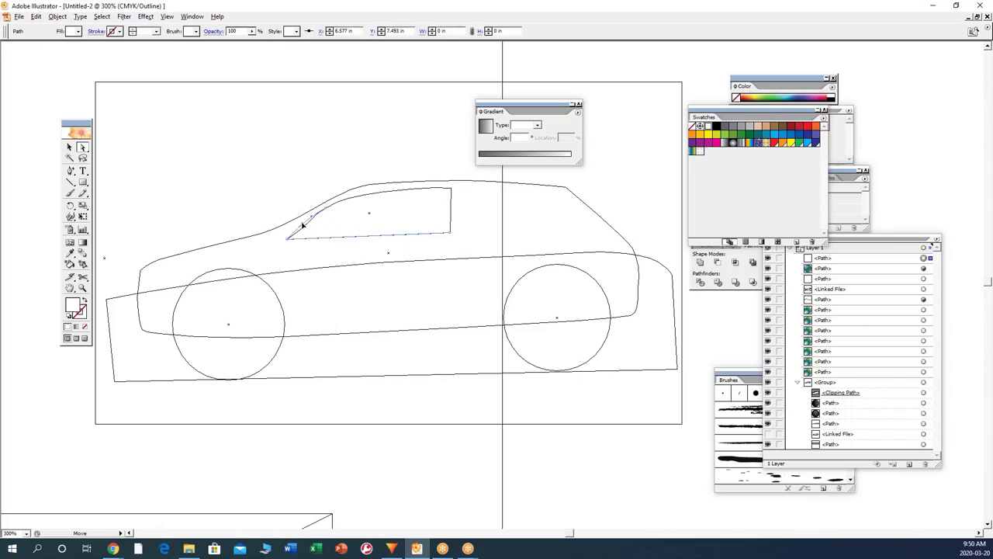
click(301, 226)
drag(327, 209, 388, 193)
Step: Curve the window's top edge, bow the slanted edge upward, and return to Preview
click(357, 200)
click(374, 189)
click(376, 192)
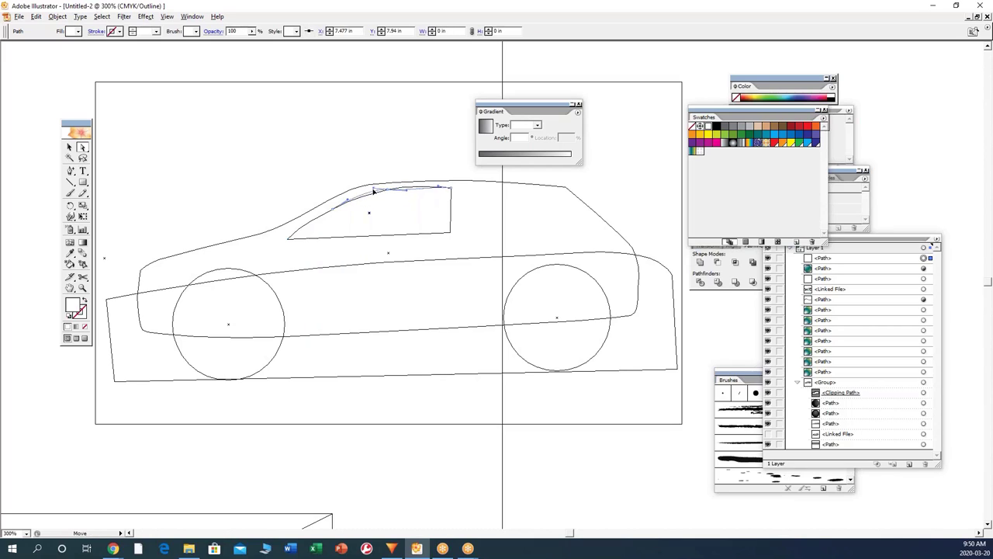
click(362, 199)
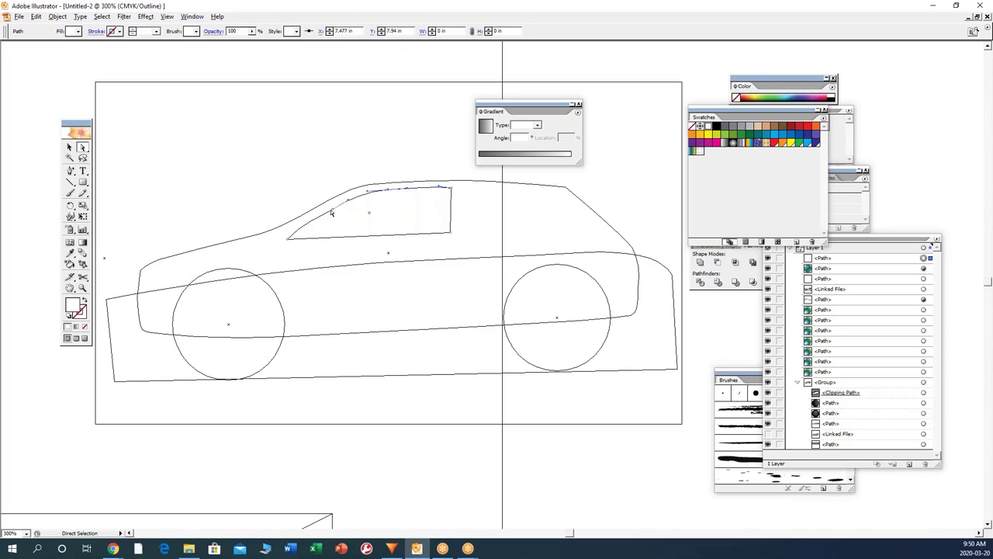
drag(331, 212, 338, 203)
click(306, 182)
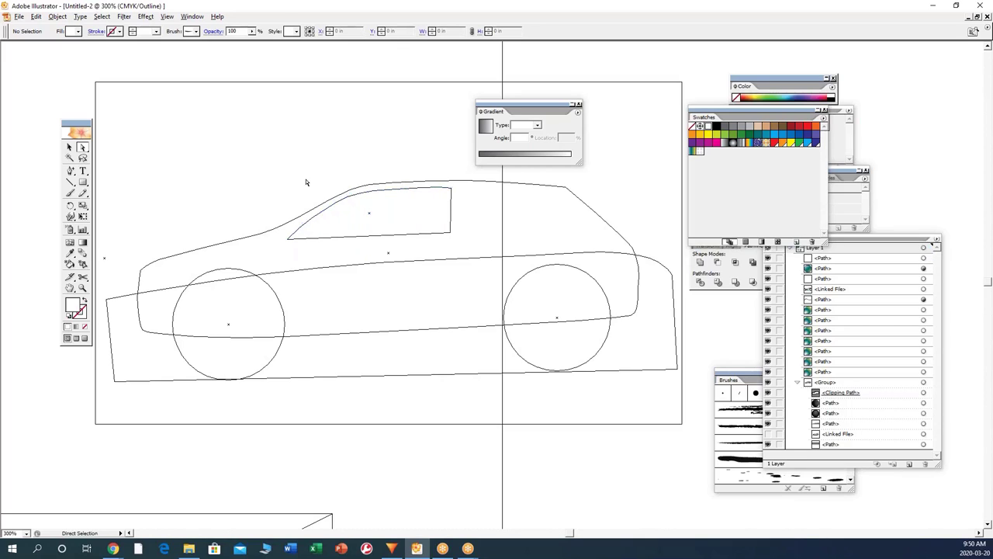
click(167, 16)
click(185, 30)
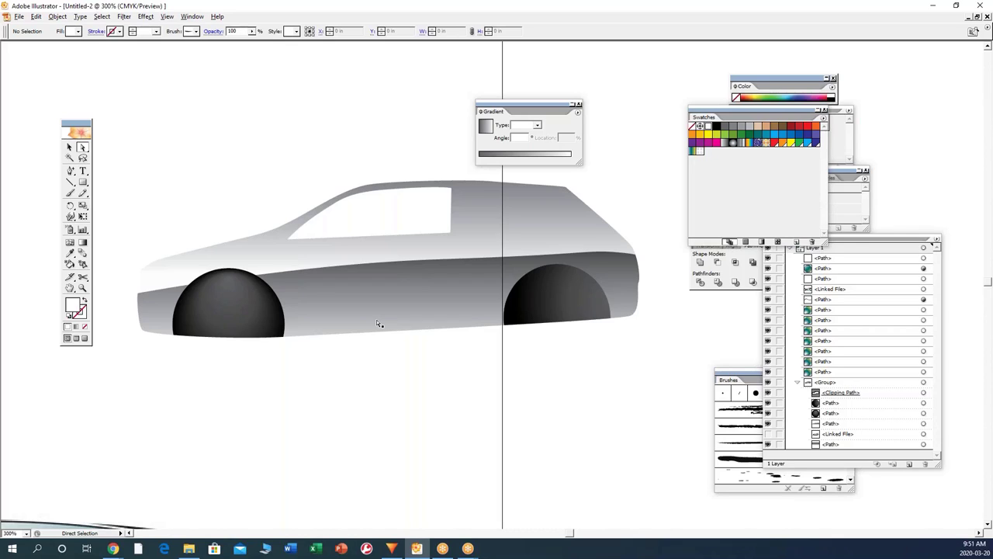
Step: Nudge the car window slightly right, then select the car group and zoom out to the whole artboard
click(391, 380)
click(69, 147)
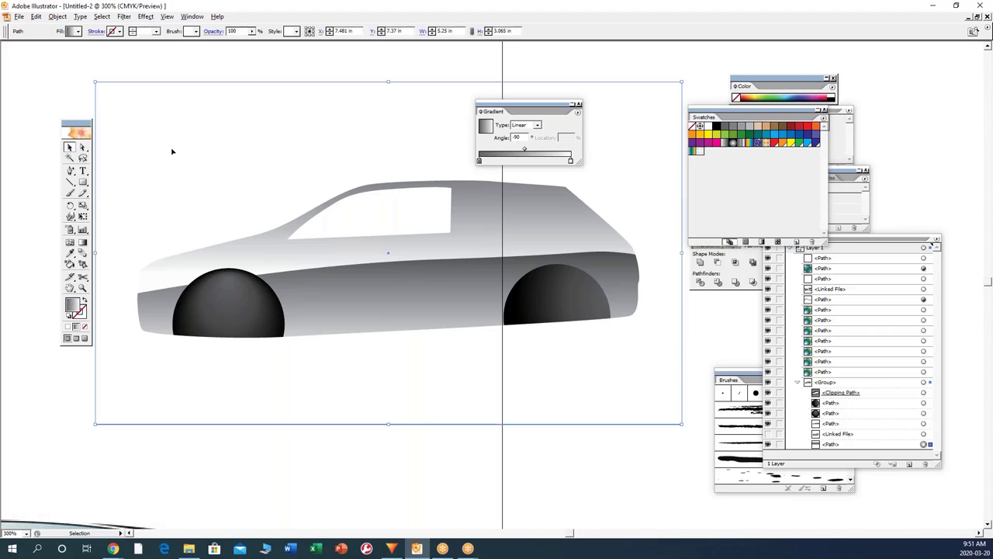
drag(391, 224, 395, 224)
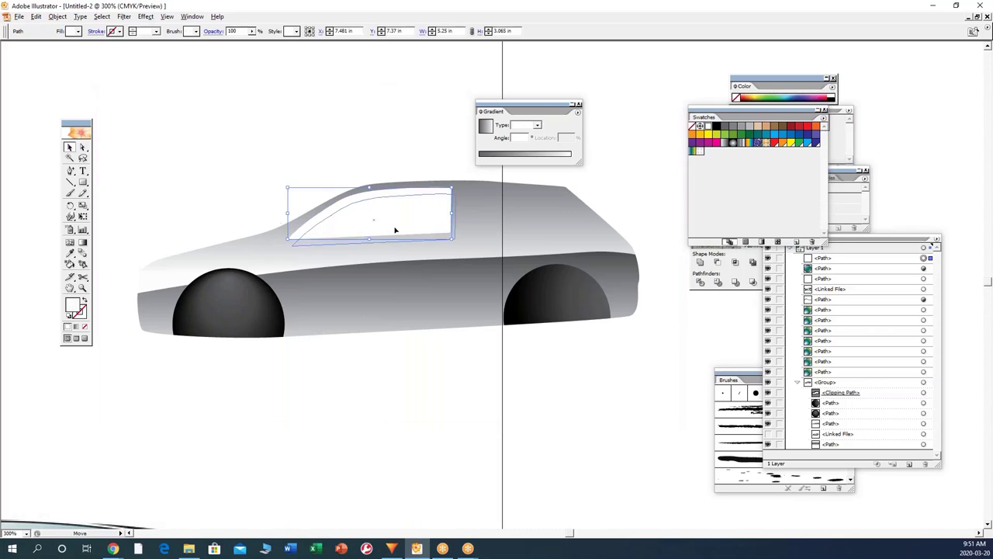
click(304, 152)
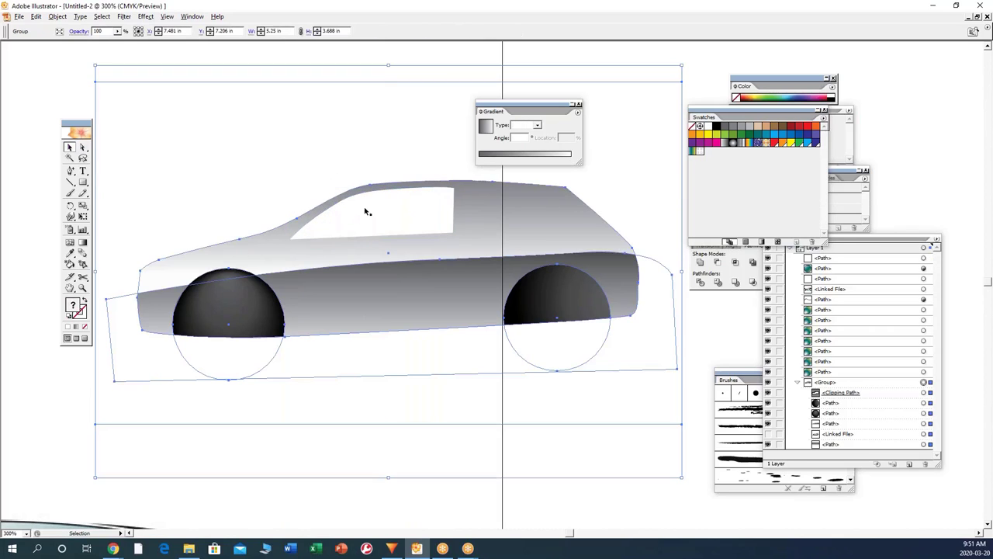
key(ctrl+minus)
key(ctrl+minus)
key(ctrl+minus)
key(ctrl+minus)
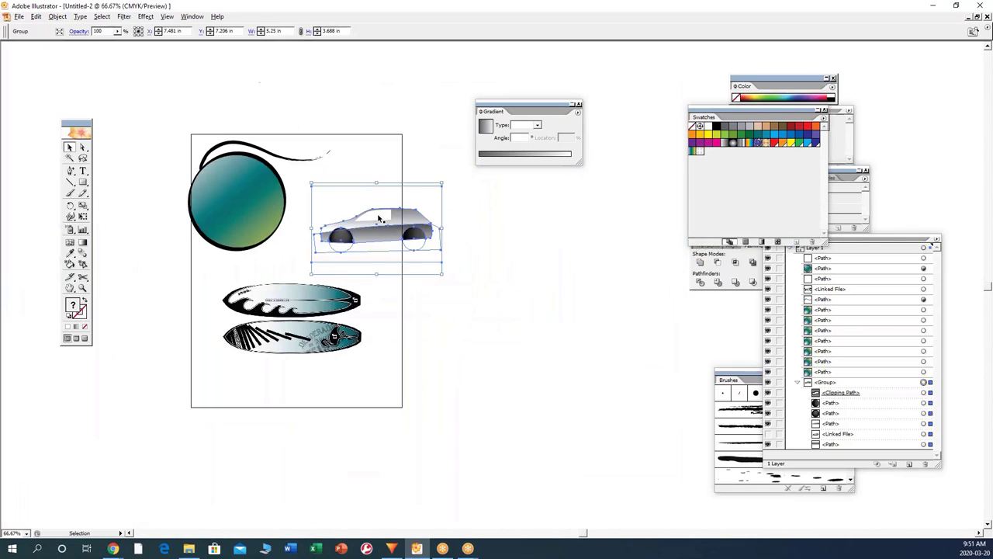
Step: Marquee-select the car artwork and drag it up and right off the artboard
click(494, 198)
drag(494, 198, 324, 270)
drag(370, 228, 534, 223)
Step: Move the circle-and-swoosh group beside the artboard, shift the surfboards down, and bring Layers forward
drag(365, 124, 148, 262)
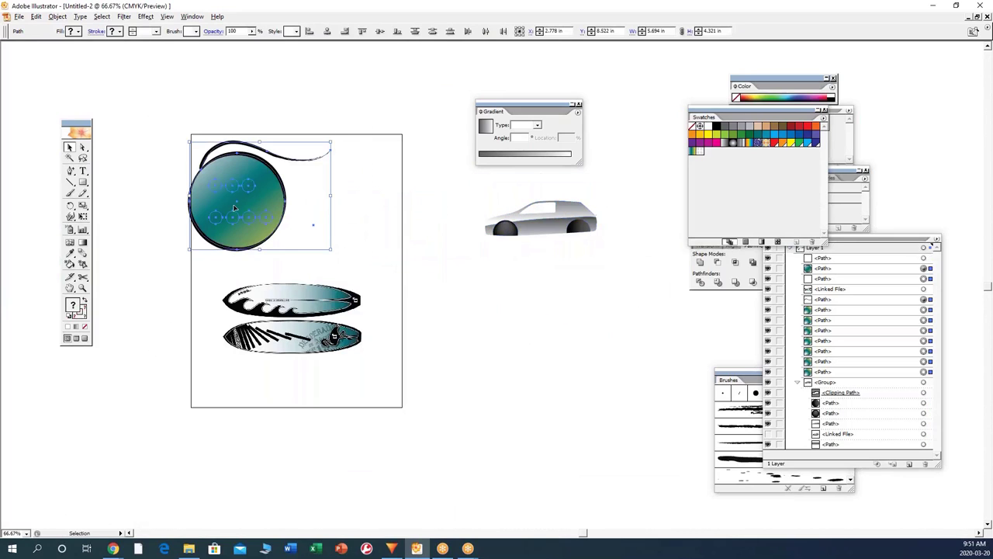
drag(271, 219, 577, 384)
mouse_move(320, 304)
mouse_down()
mouse_move(339, 317)
mouse_move(345, 349)
mouse_move(315, 320)
mouse_up()
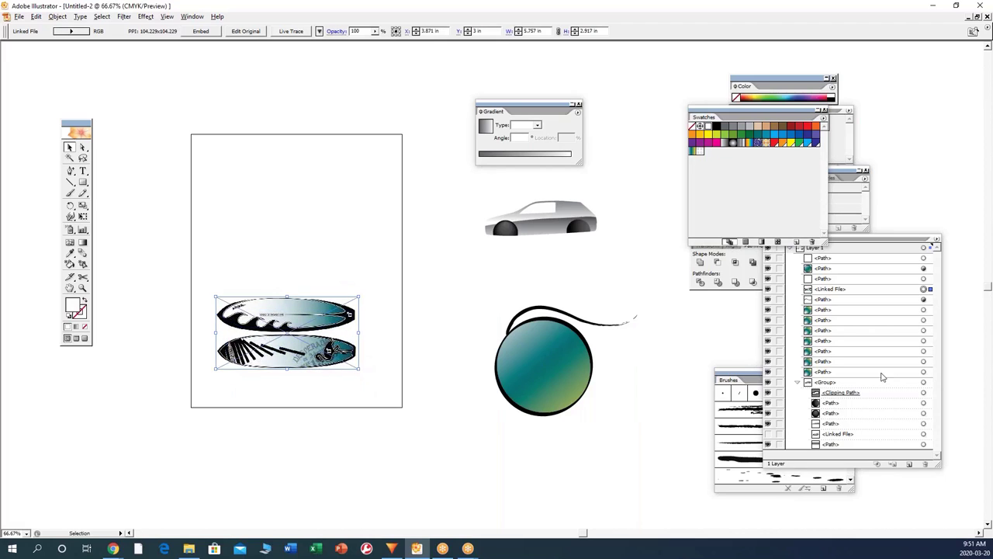
click(868, 240)
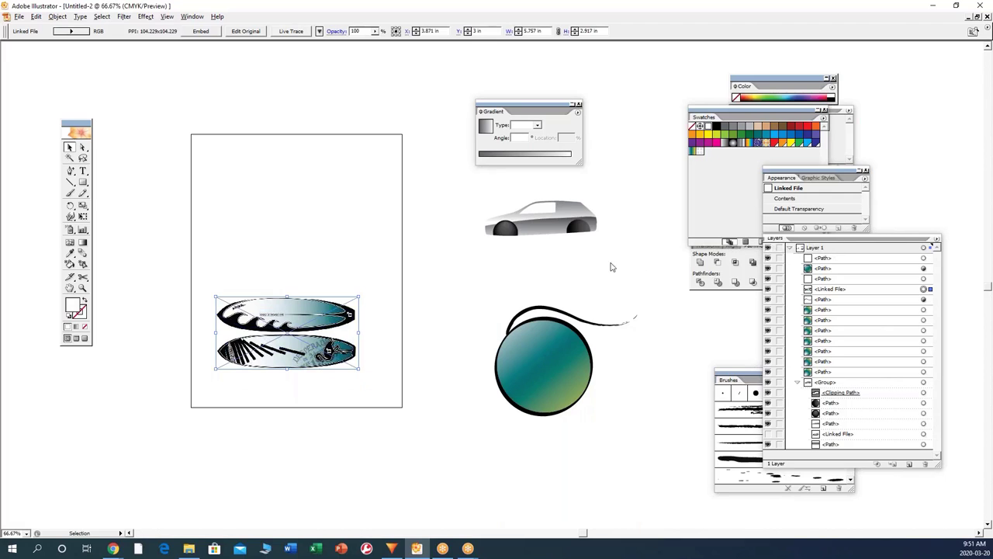
Step: Float the Layers panel, create Layer 2, and move the surfboard image into it
drag(775, 237, 575, 243)
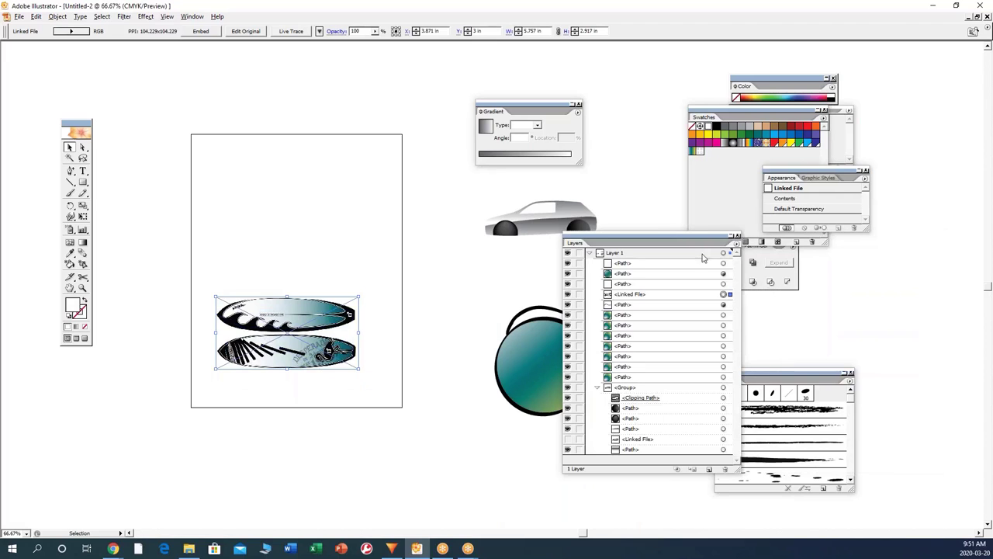
click(588, 254)
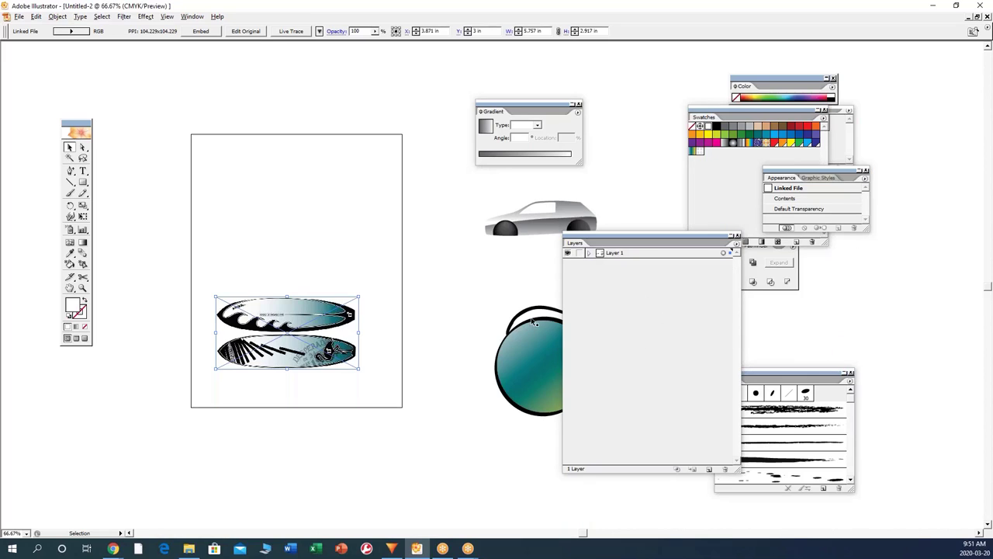
click(708, 469)
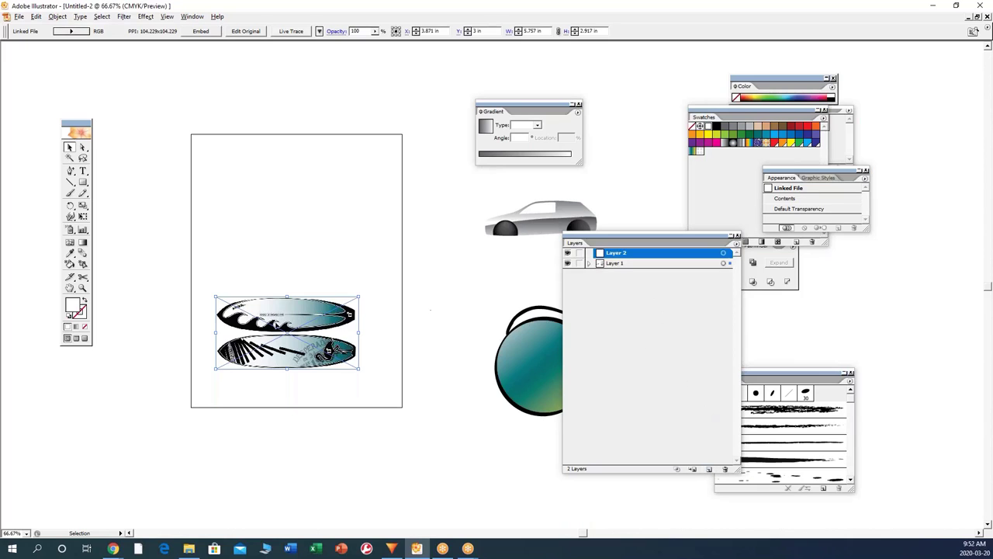
click(306, 257)
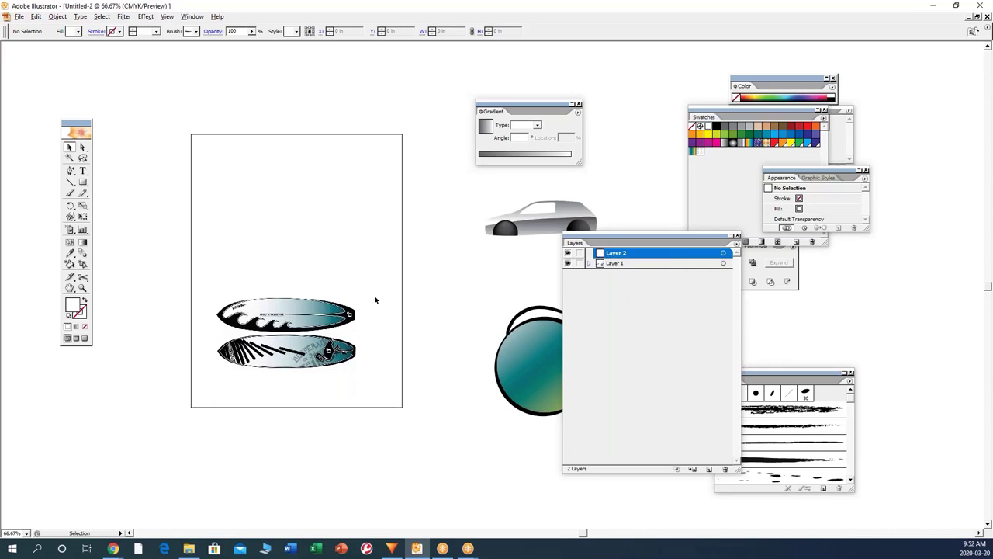
click(295, 327)
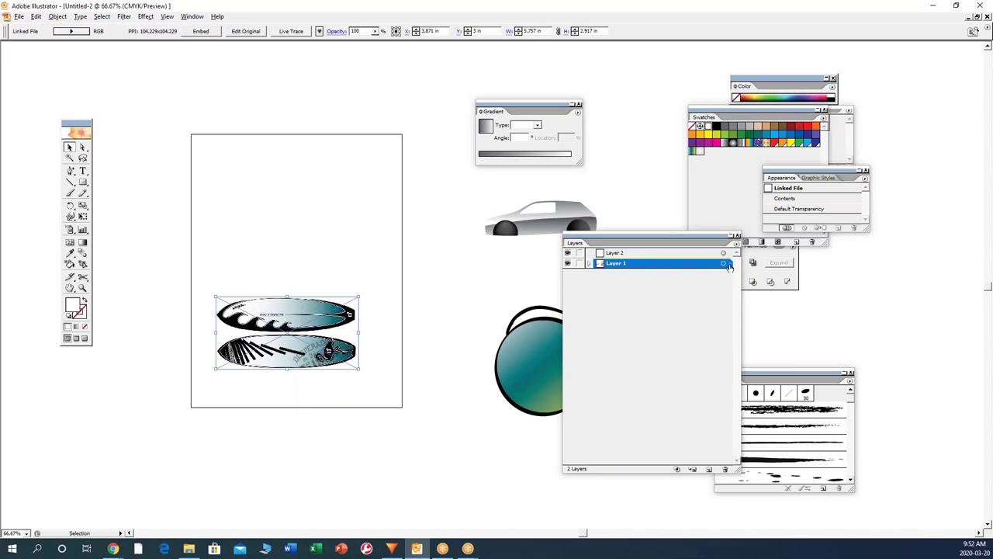
drag(730, 265, 729, 254)
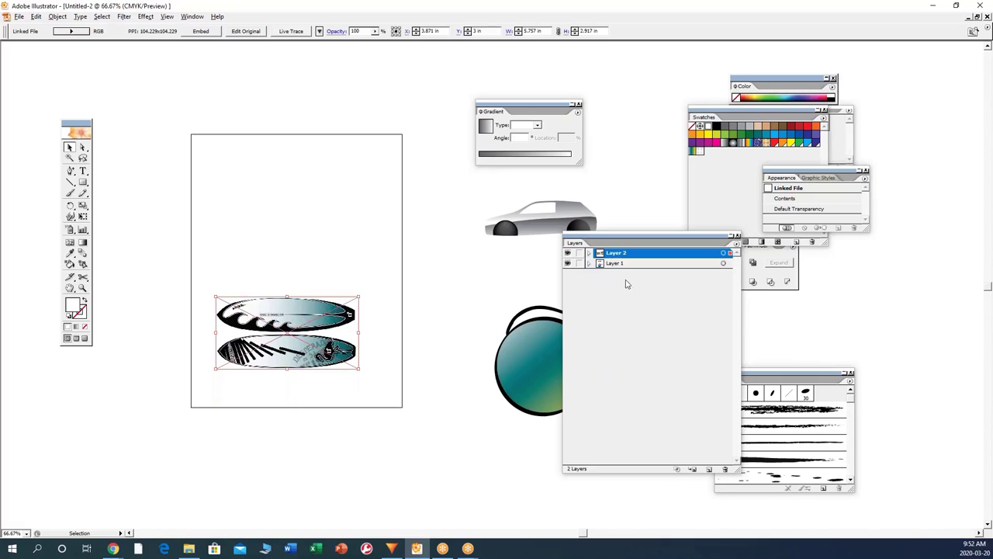
Step: Hide Layer 1 and expand Layer 2, checking its surfboard contents' visibility
click(567, 264)
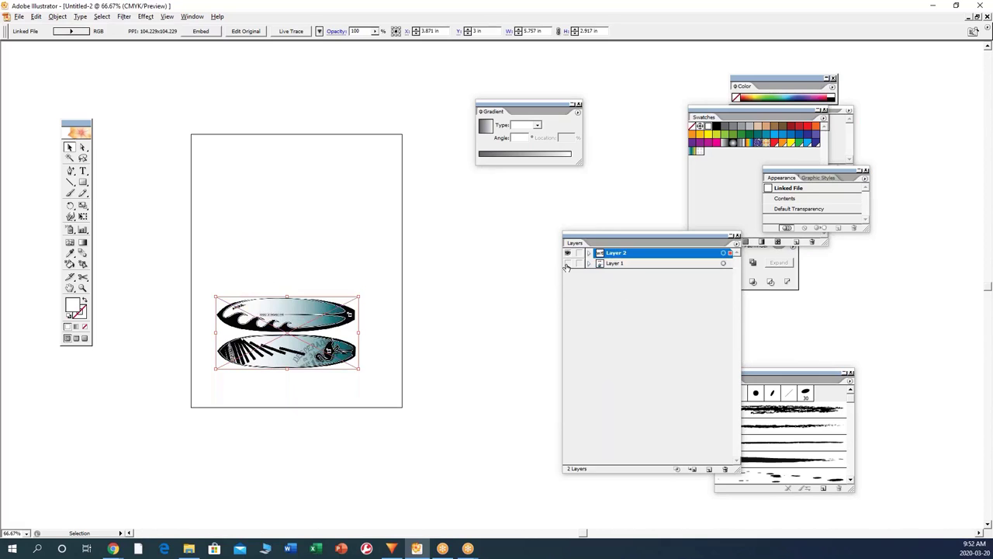
click(567, 254)
click(567, 254)
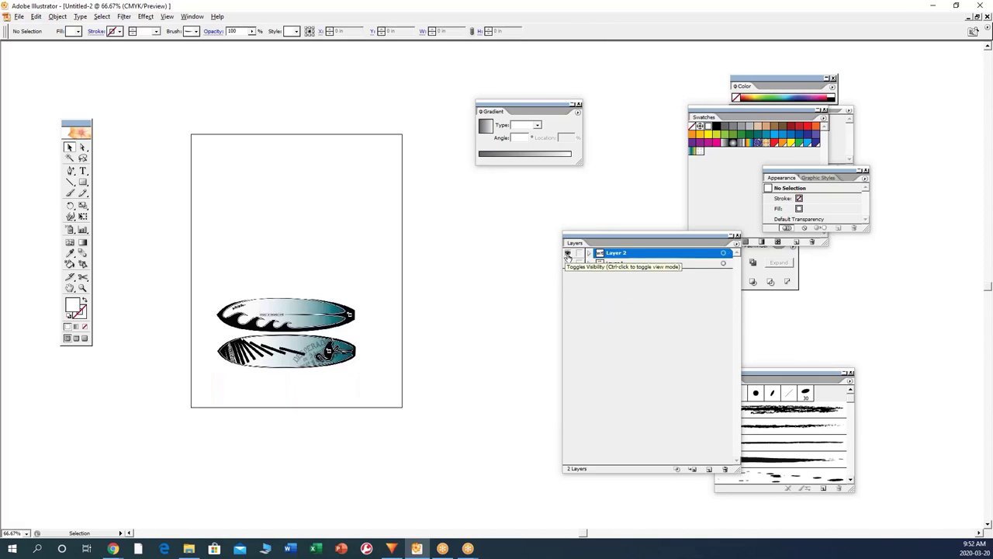
click(588, 254)
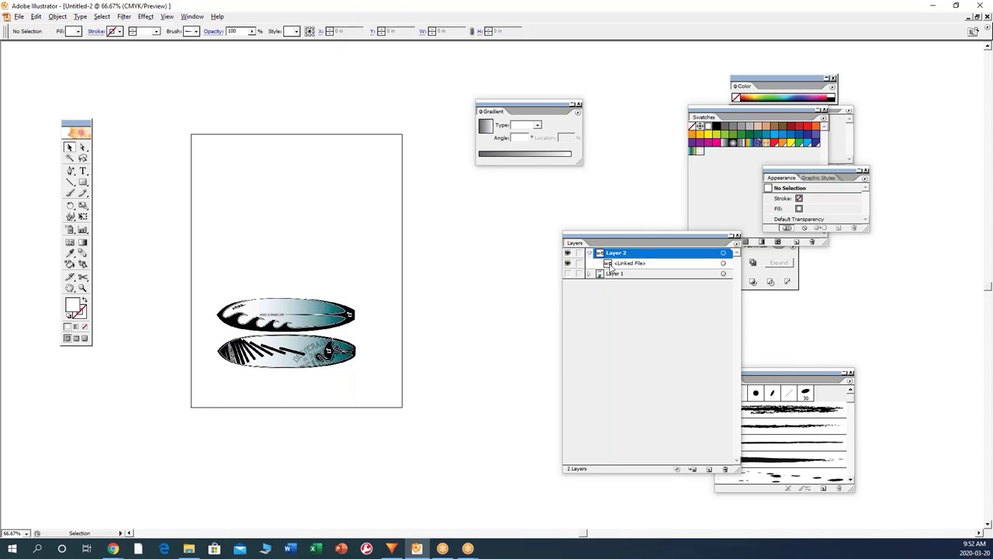
click(568, 254)
click(568, 254)
Step: Select the linked surfboard image and delete it, leaving the artboard blank
click(292, 322)
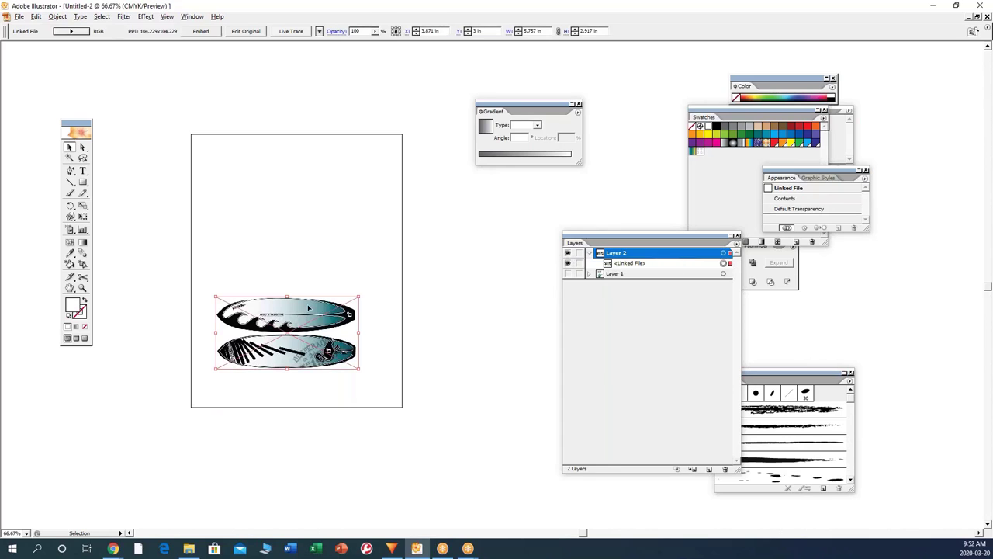
click(428, 248)
click(320, 313)
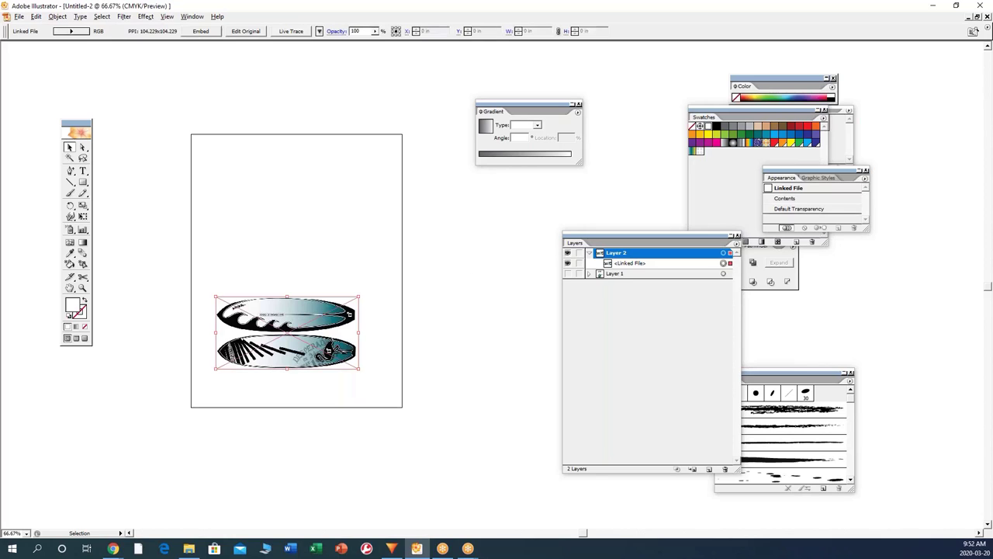
key(Delete)
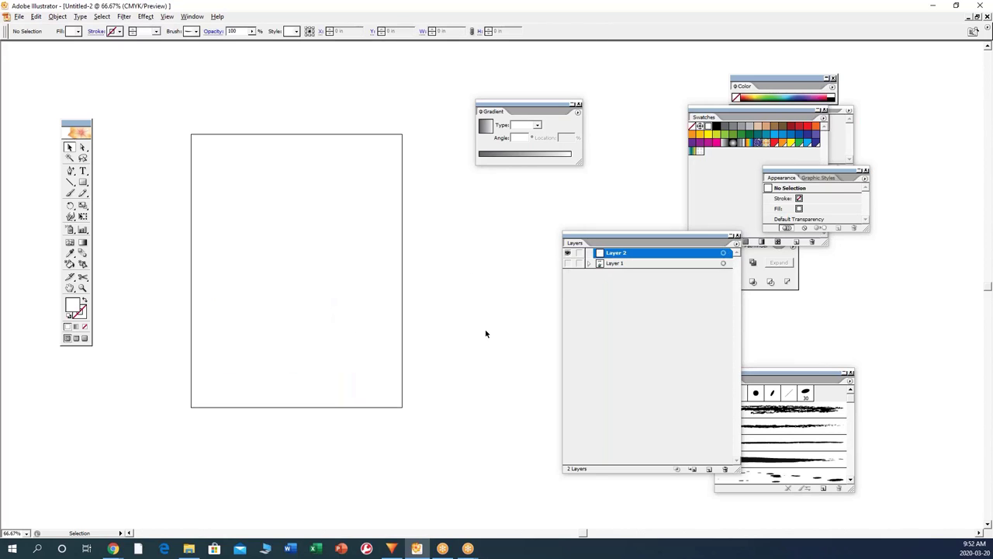
Step: Open the Place file chooser to browse for the astronaut photo
key(super+e)
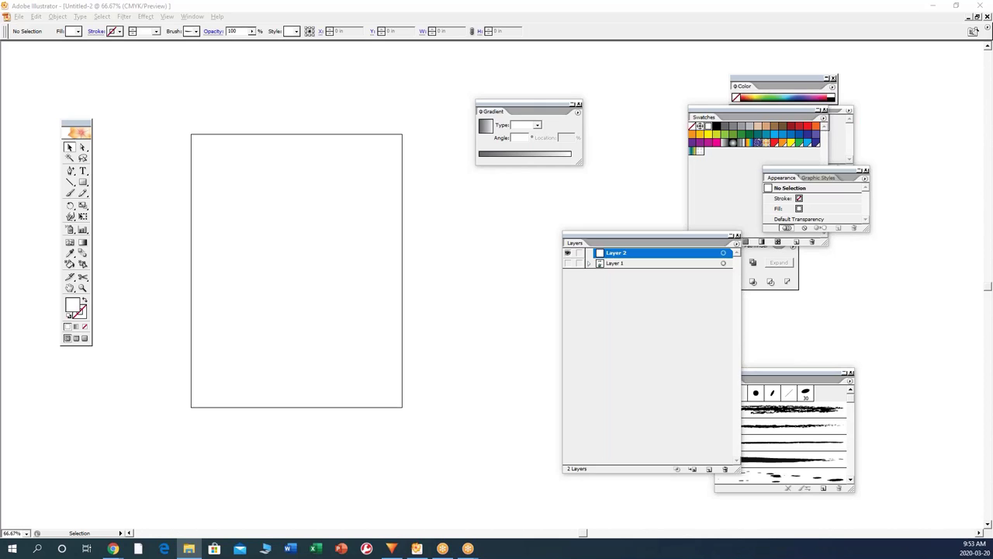
Step: Place the astronaut photo, enlarge it by its corner handle, and move it up and left
click(337, 288)
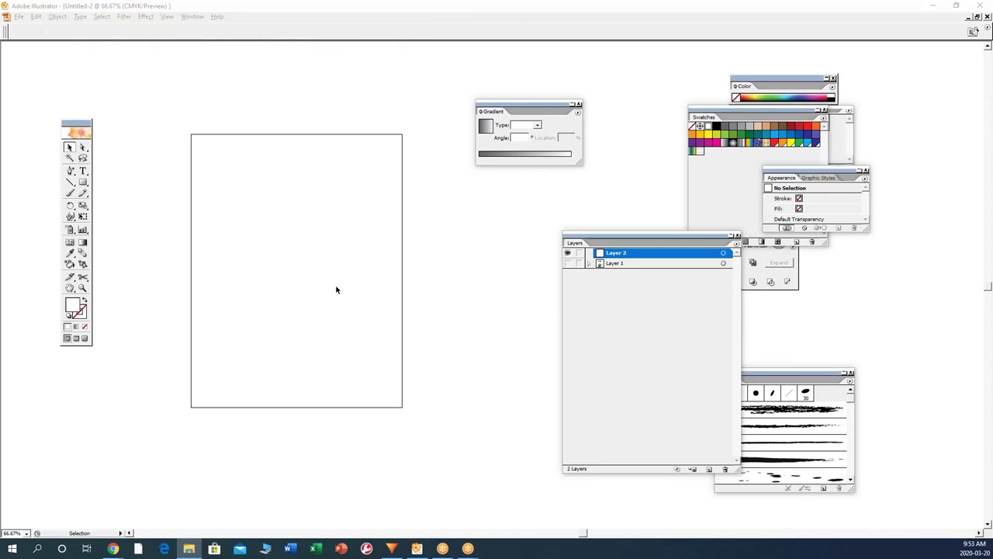
drag(353, 309, 285, 267)
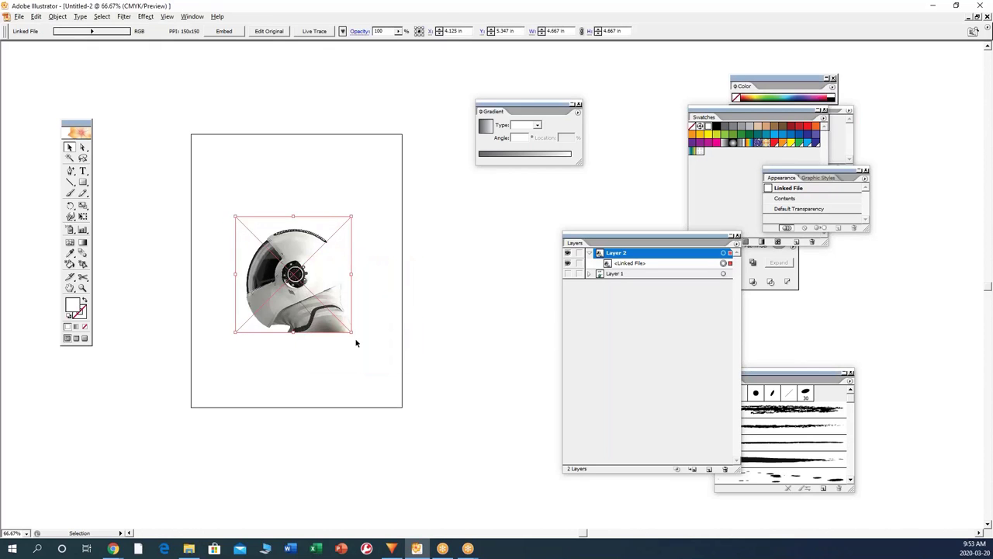
drag(377, 354, 382, 362)
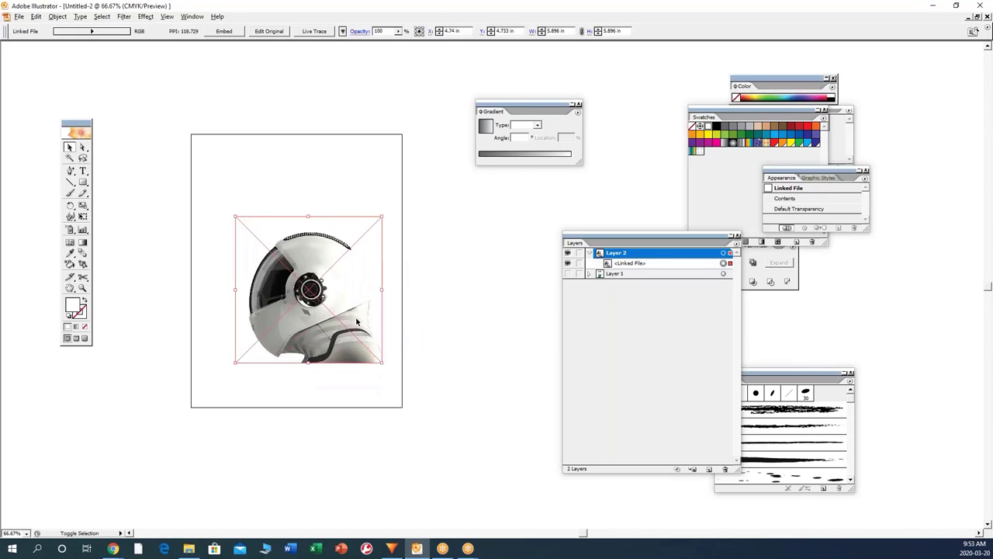
drag(343, 290, 336, 280)
click(474, 300)
Step: Zoom in on the helmet and pan the view to recentre it
click(83, 288)
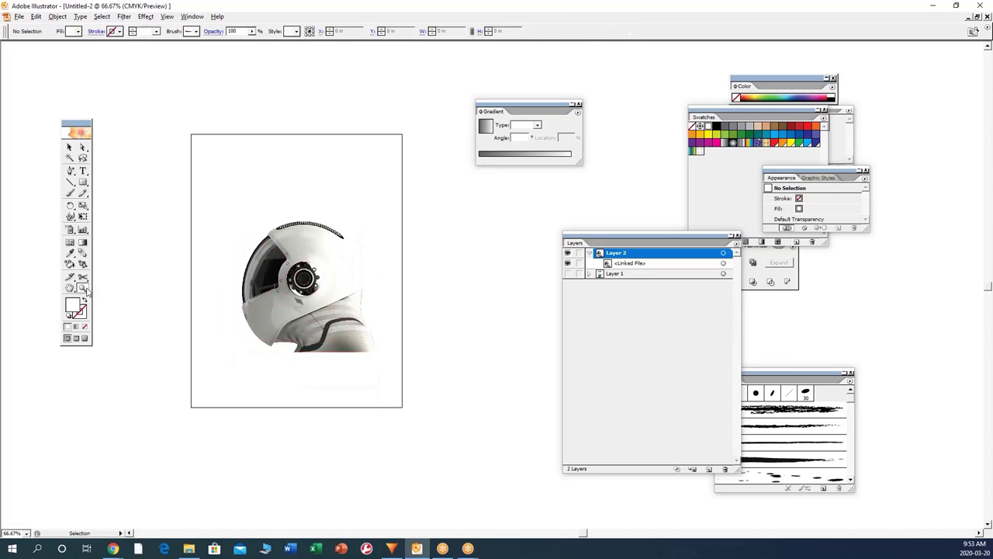
drag(220, 209, 419, 392)
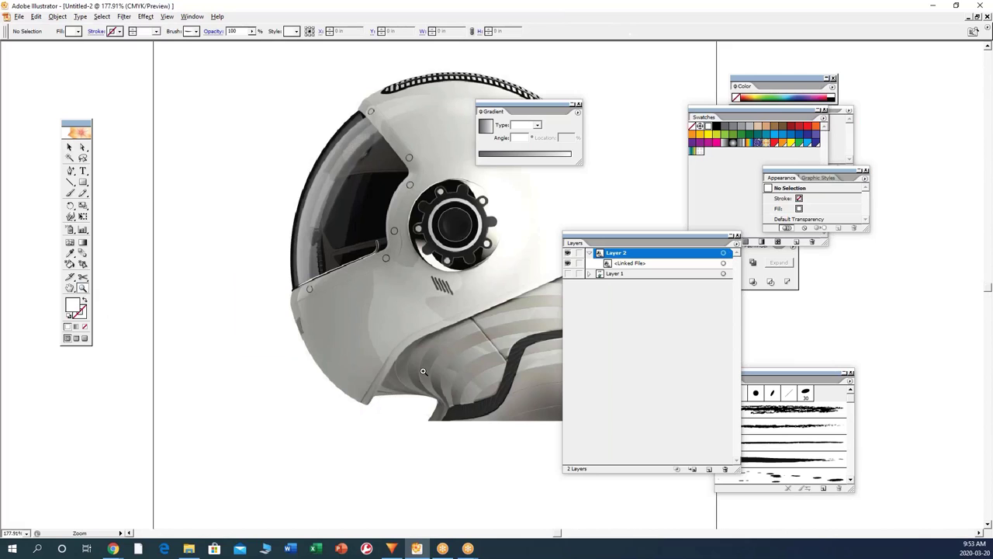
drag(470, 288, 402, 326)
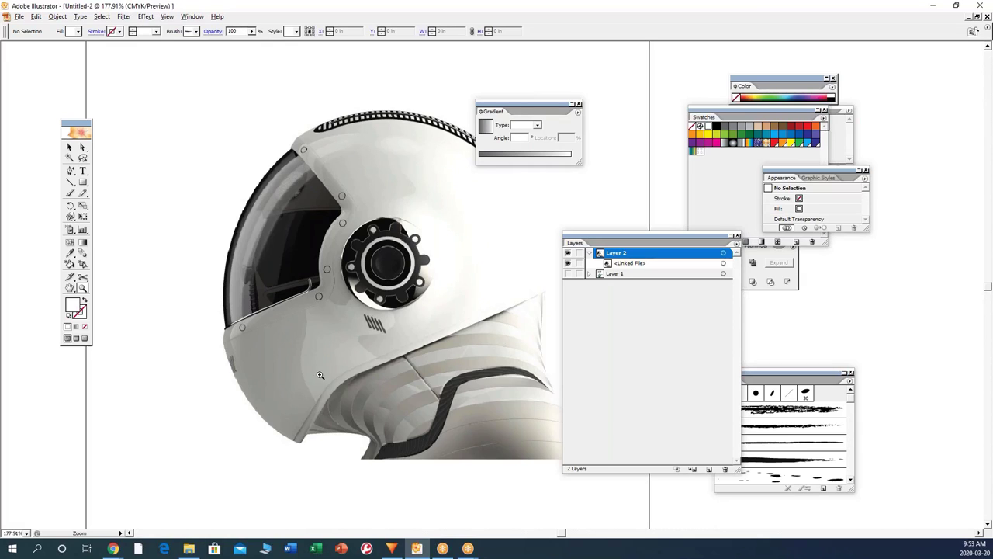
click(69, 148)
Step: Draw a tall rectangle over the helmet, set its fill to None, and lock Layer 2
click(81, 183)
drag(193, 106, 474, 466)
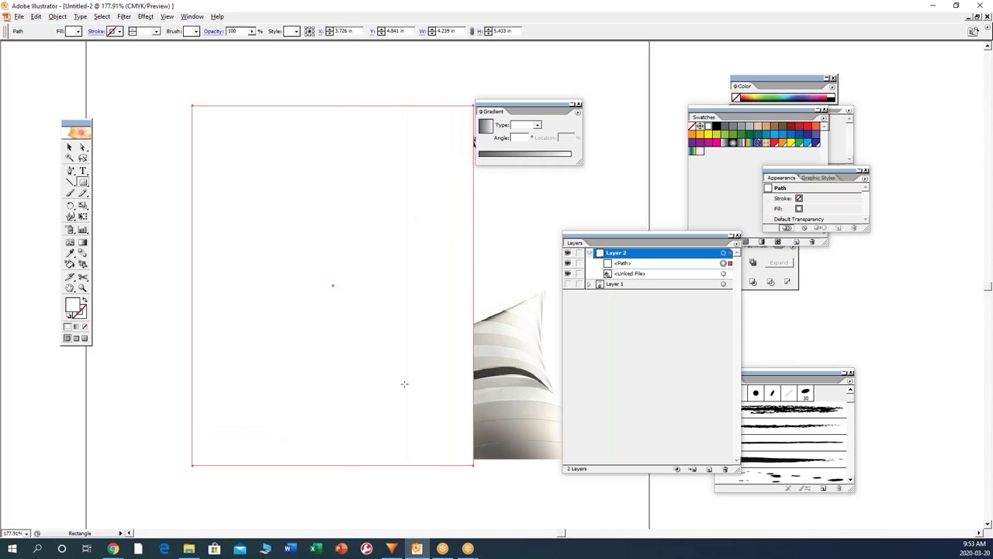
click(69, 147)
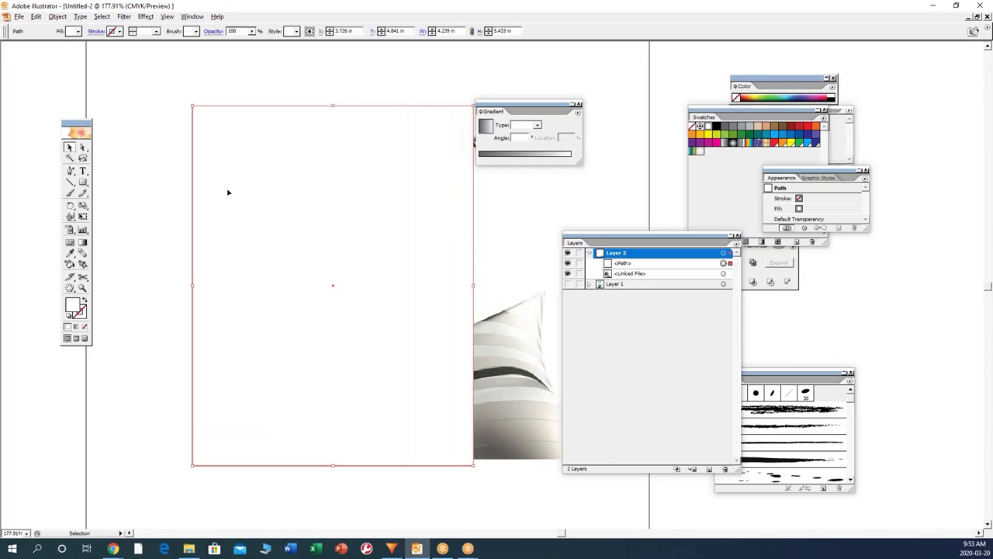
click(85, 329)
click(137, 270)
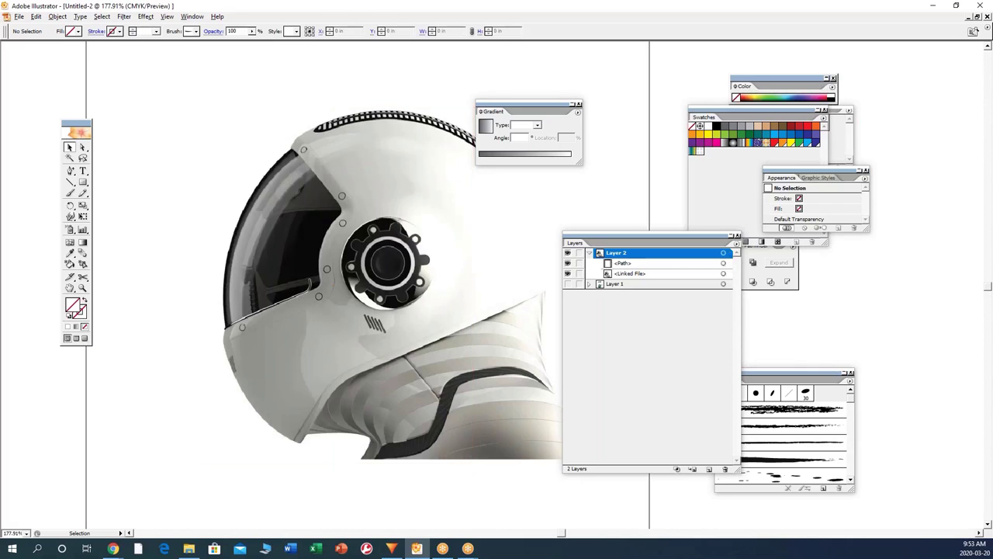
click(201, 281)
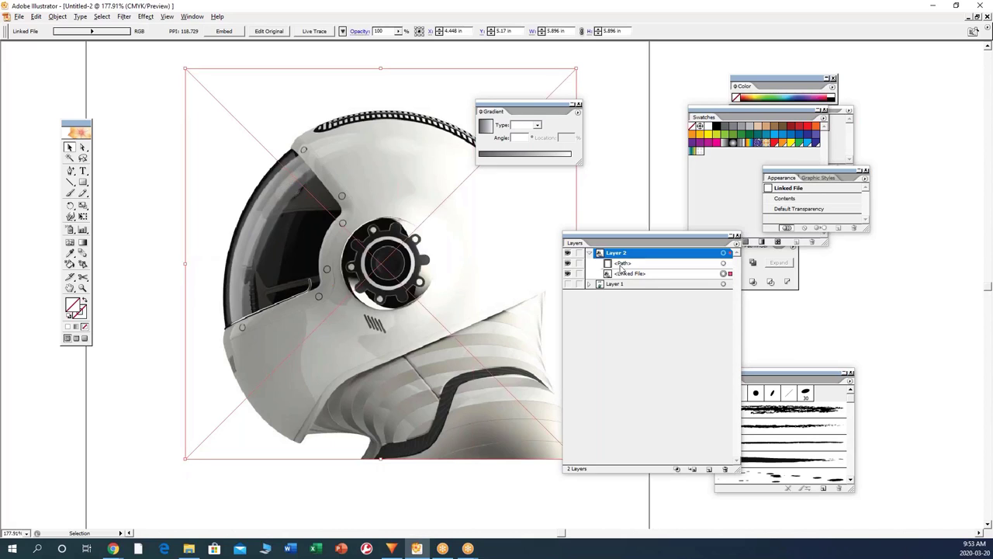
click(579, 254)
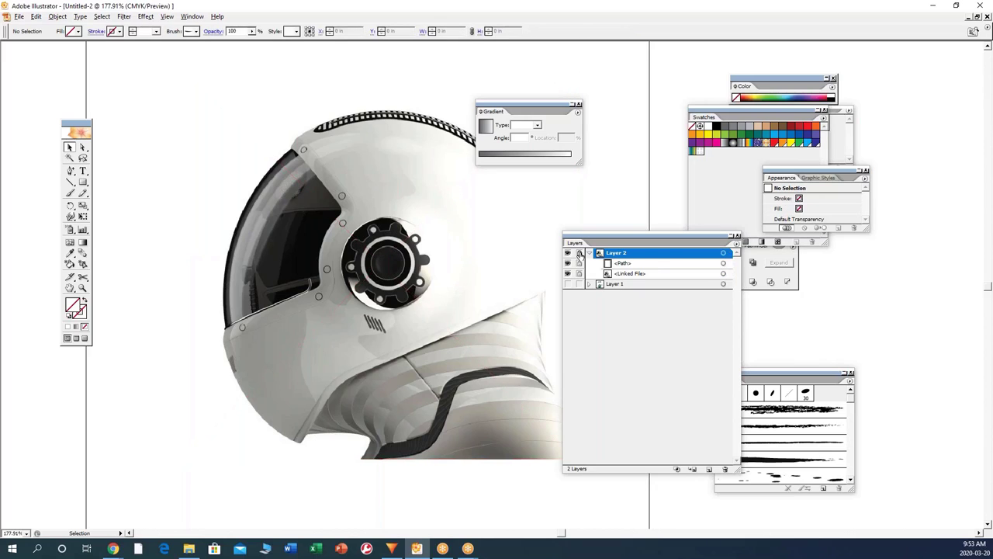
Step: Add Layer 3 and draw a rectangle over the helmet's visor area
click(589, 253)
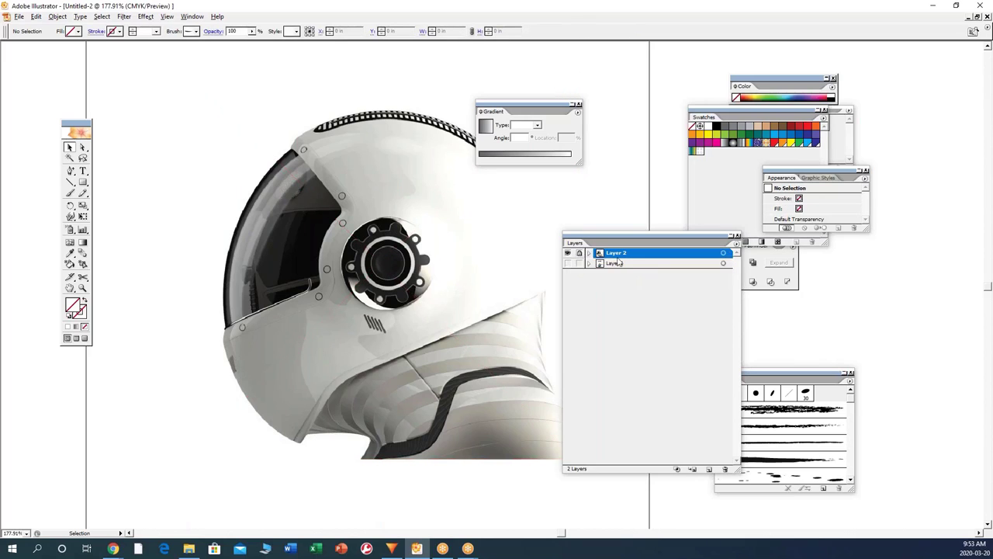
click(709, 468)
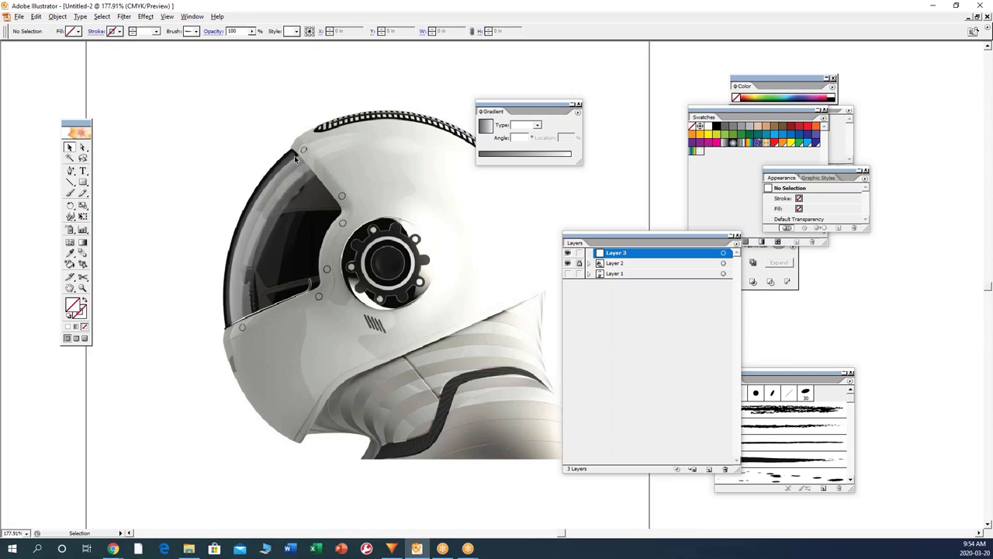
click(83, 183)
drag(166, 135, 383, 342)
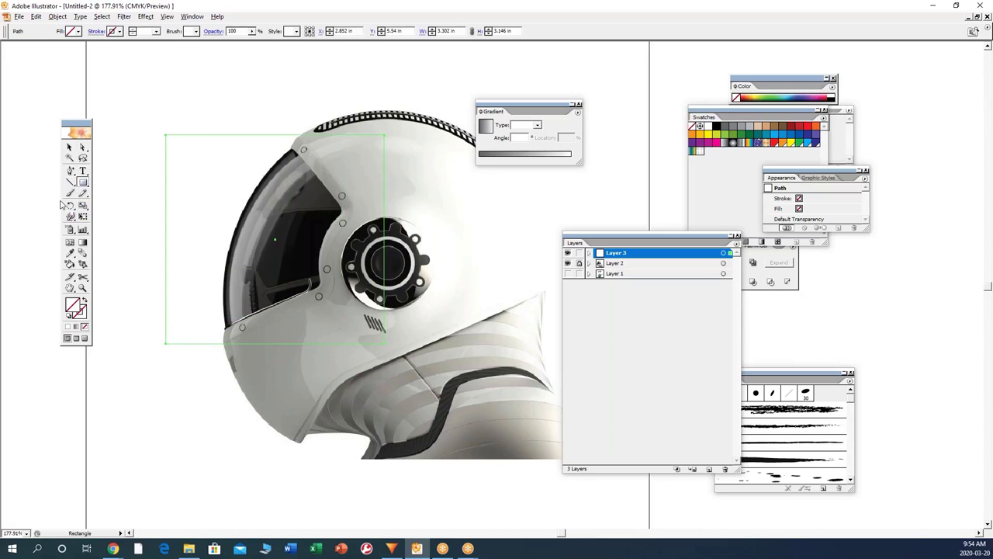
click(69, 147)
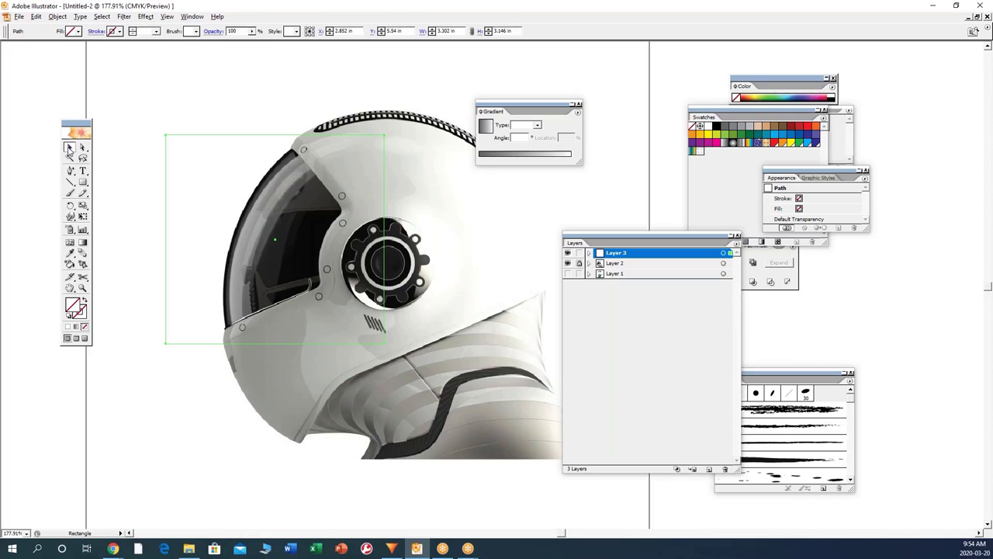
Step: Cut the rectangle with the Knife tool along the visor's front edge, undoing an accidental slice
click(69, 278)
drag(276, 140, 278, 109)
key(ctrl+z)
drag(85, 281, 108, 284)
mouse_move(264, 127)
mouse_down()
mouse_move(340, 213)
mouse_move(315, 265)
mouse_move(320, 293)
mouse_move(200, 355)
mouse_up()
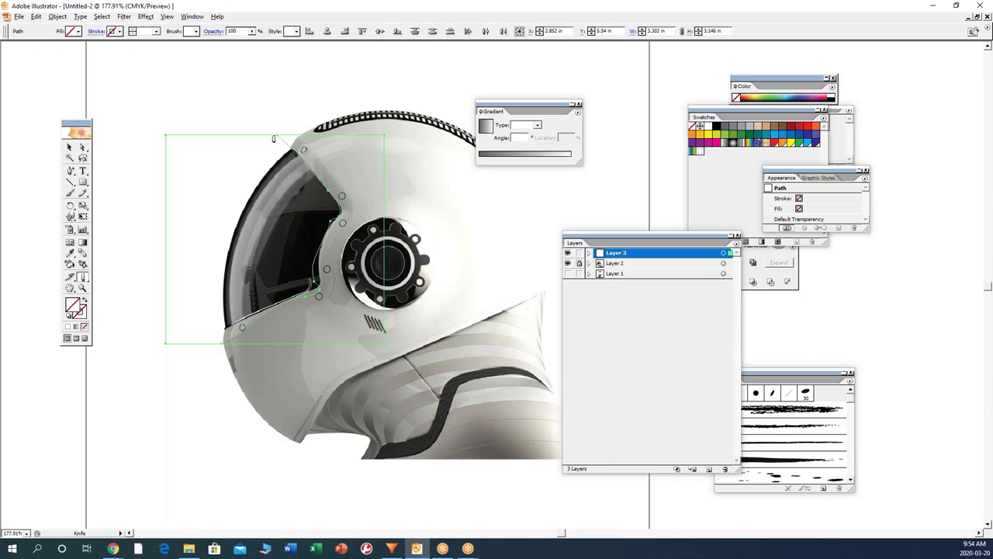
click(69, 147)
click(330, 183)
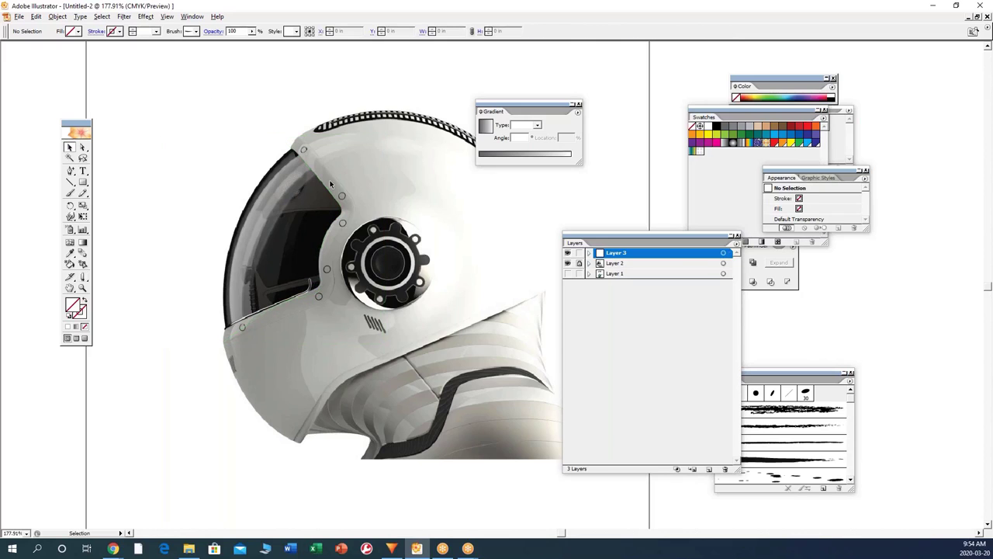
Step: Give the left piece a white fill and black stroke, and delete the right-hand piece
click(283, 146)
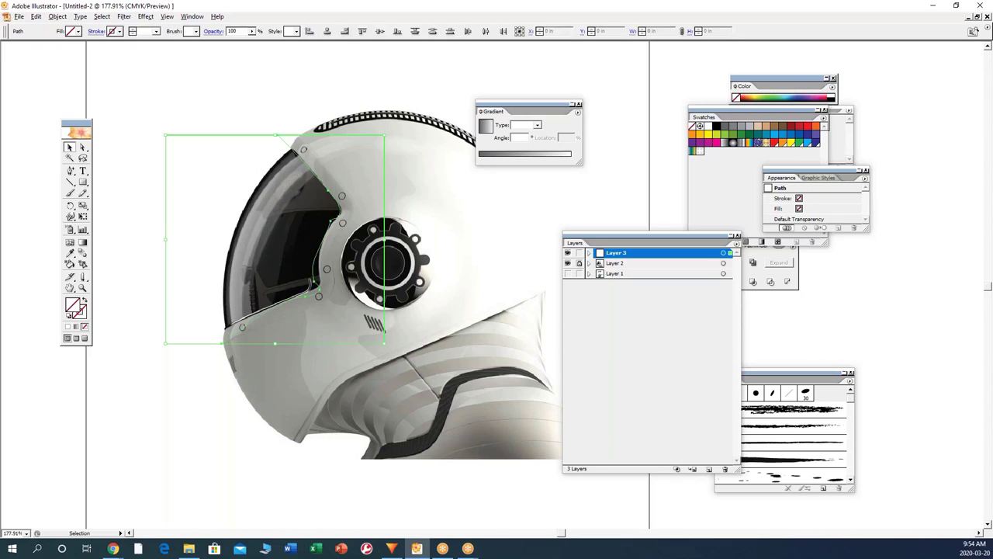
click(68, 317)
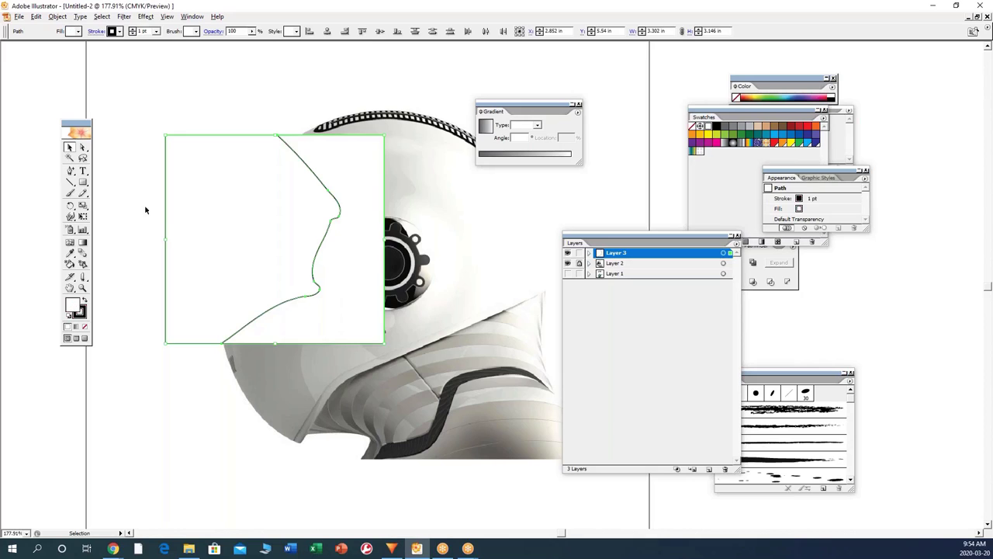
click(83, 147)
click(139, 104)
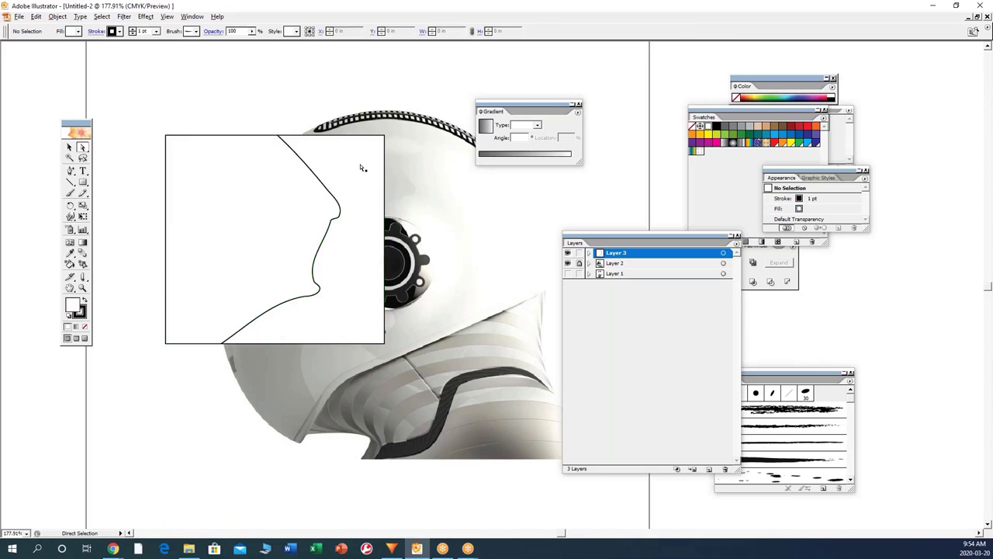
click(383, 171)
key(Delete)
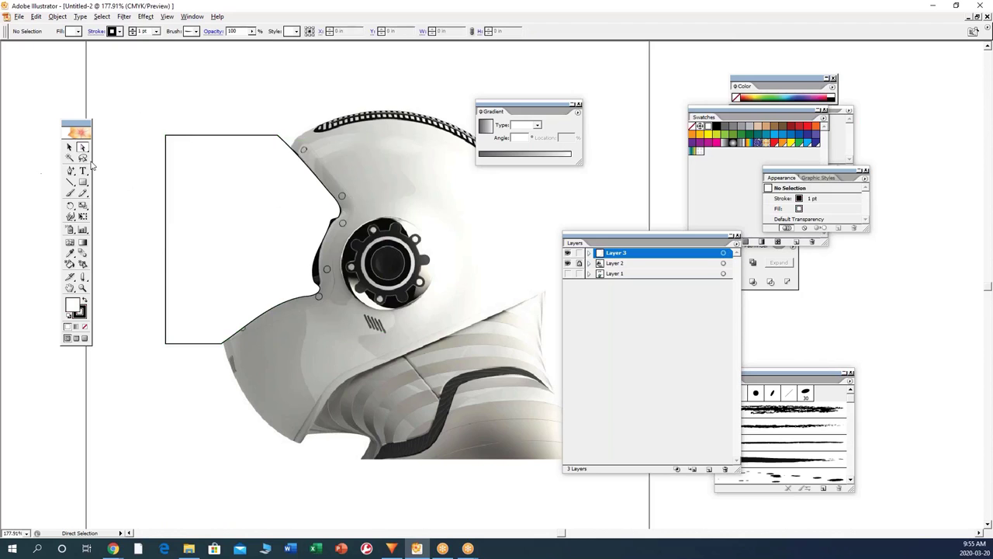
Step: Check the shape in Outline view, return to Preview, and set the piece's fill to None
click(166, 17)
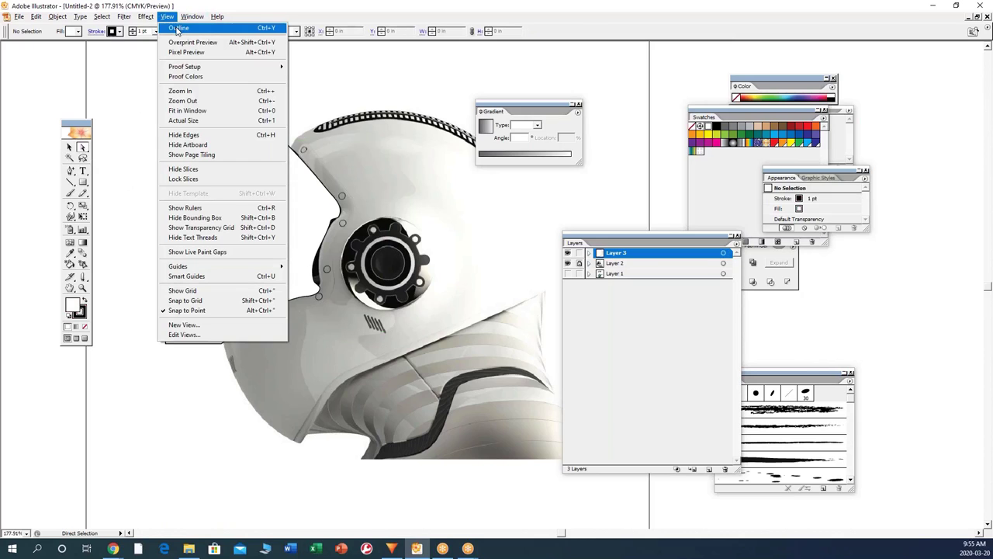
click(177, 28)
click(167, 16)
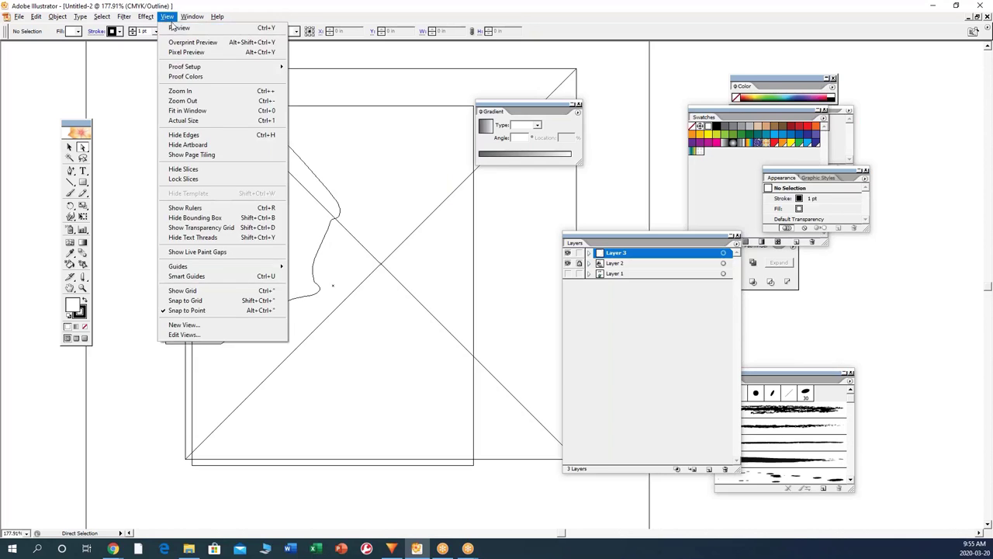
click(176, 28)
click(232, 245)
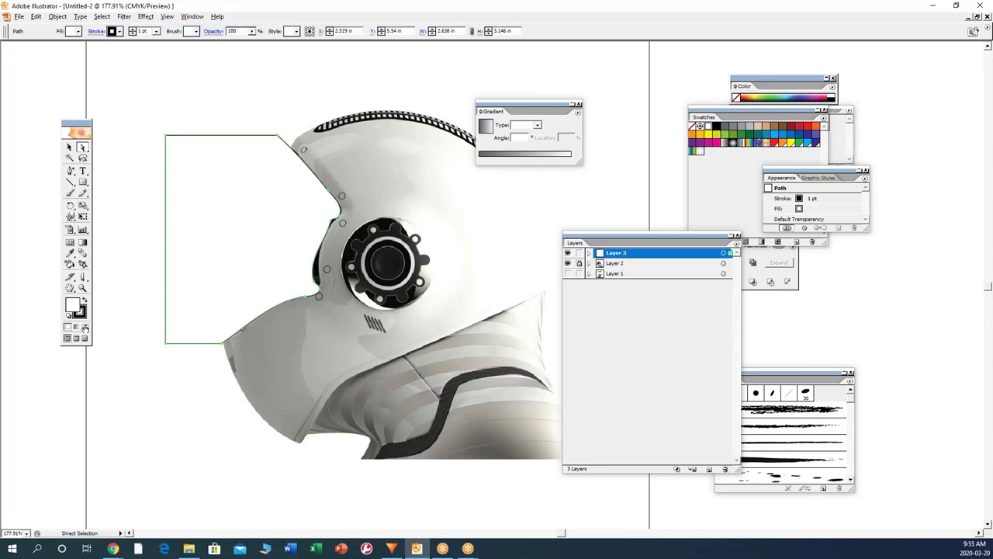
click(84, 326)
Step: Draw a large ellipse around the helmet and stretch its top up to the helmet top
drag(83, 181, 119, 184)
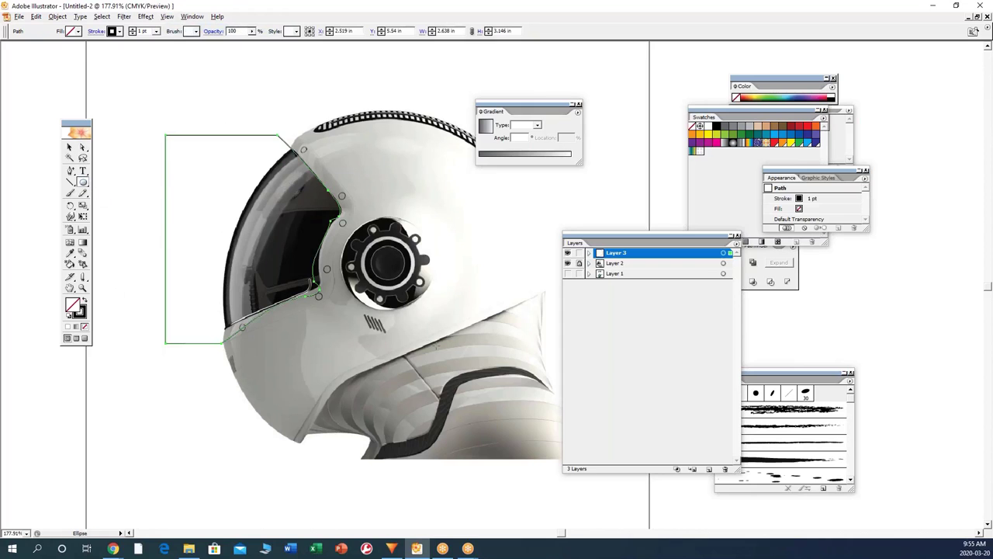
drag(425, 354, 598, 524)
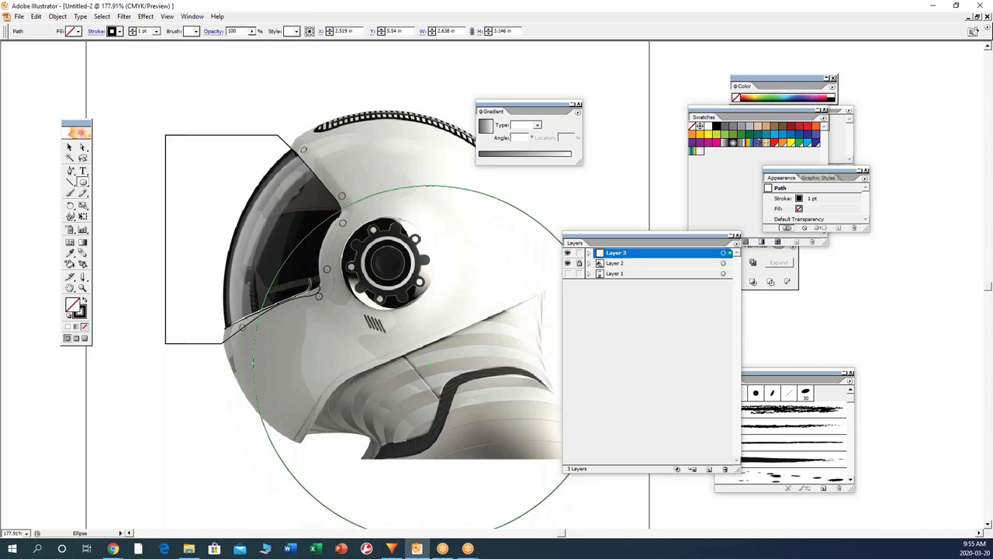
click(69, 147)
drag(429, 186, 353, 115)
click(389, 160)
Step: Select the circle with the cut shape and apply Pathfinder Divide
shift+click(239, 136)
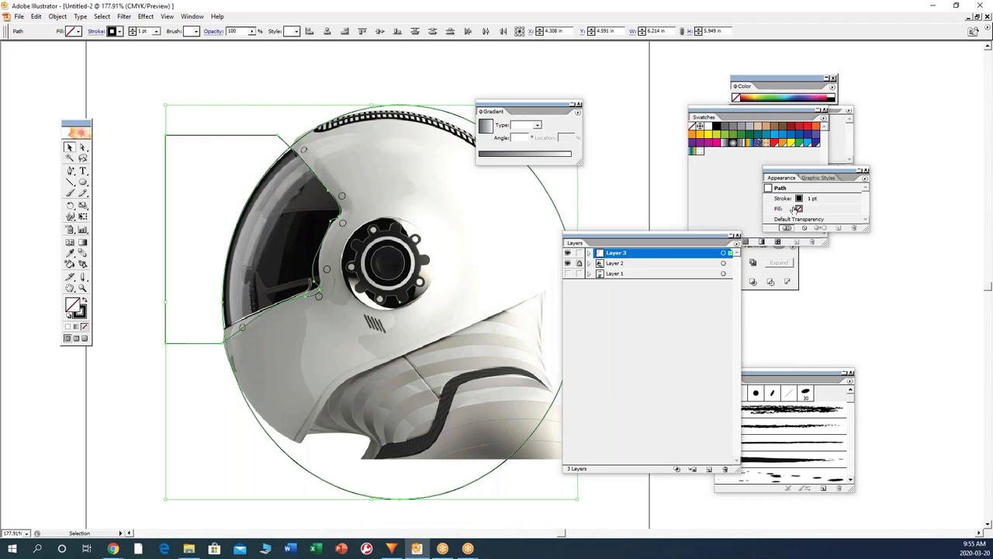
click(763, 276)
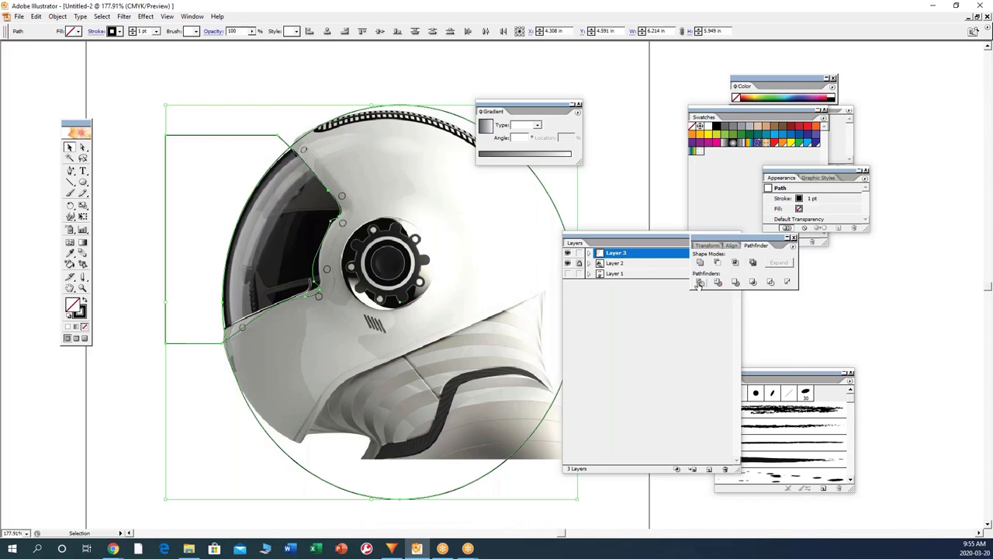
click(699, 282)
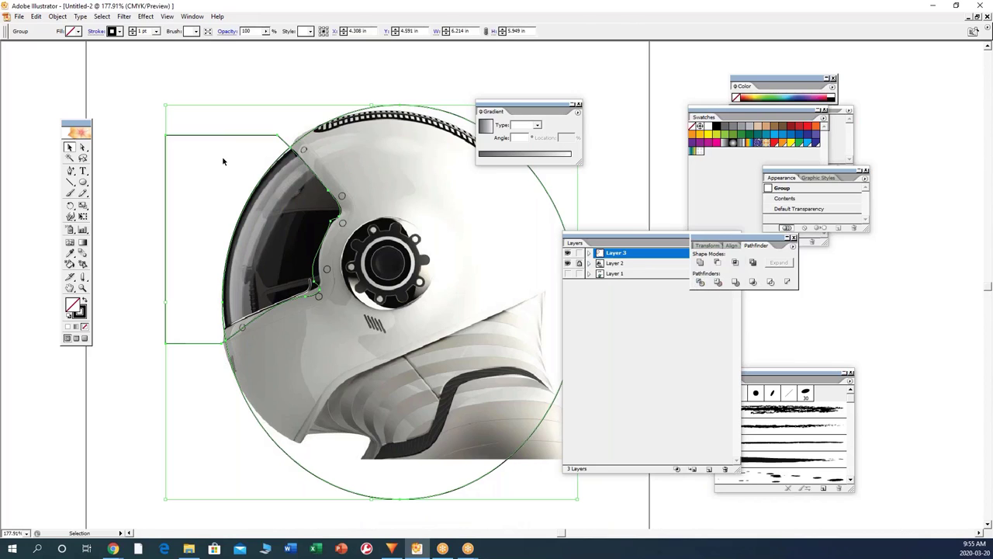
click(257, 72)
Step: Delete the leftover rectangle and outer circle pieces, then fill the visor black with no stroke
click(285, 148)
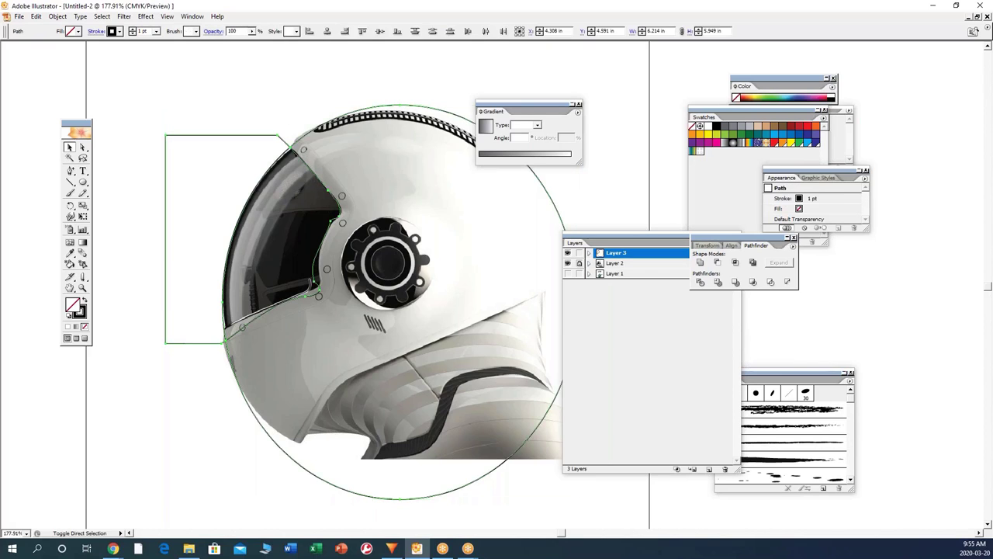
click(288, 101)
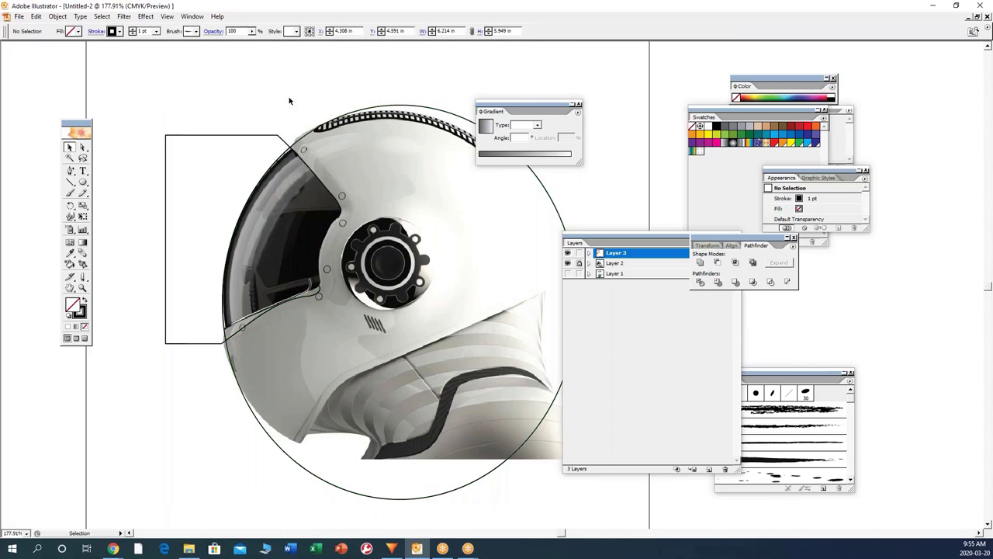
click(282, 140)
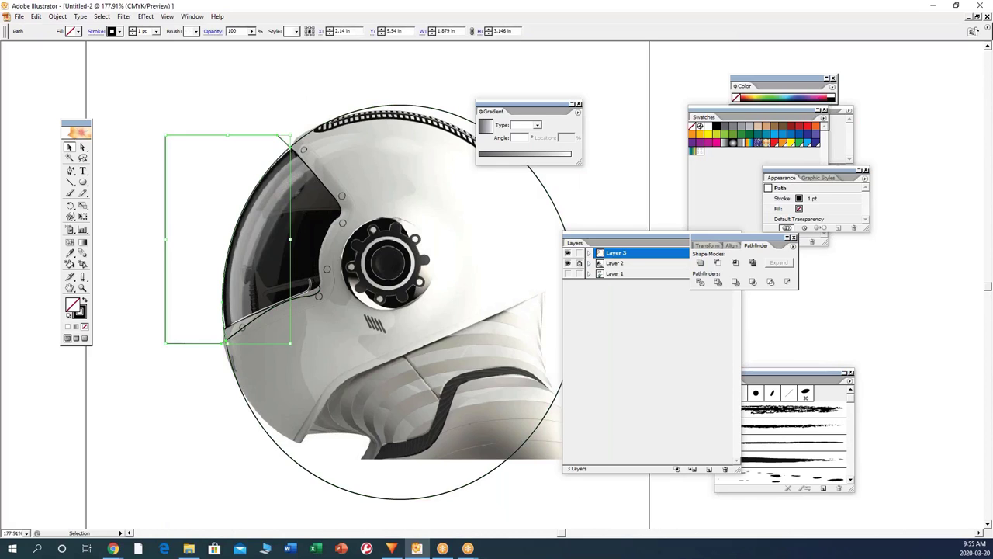
key(Delete)
click(313, 135)
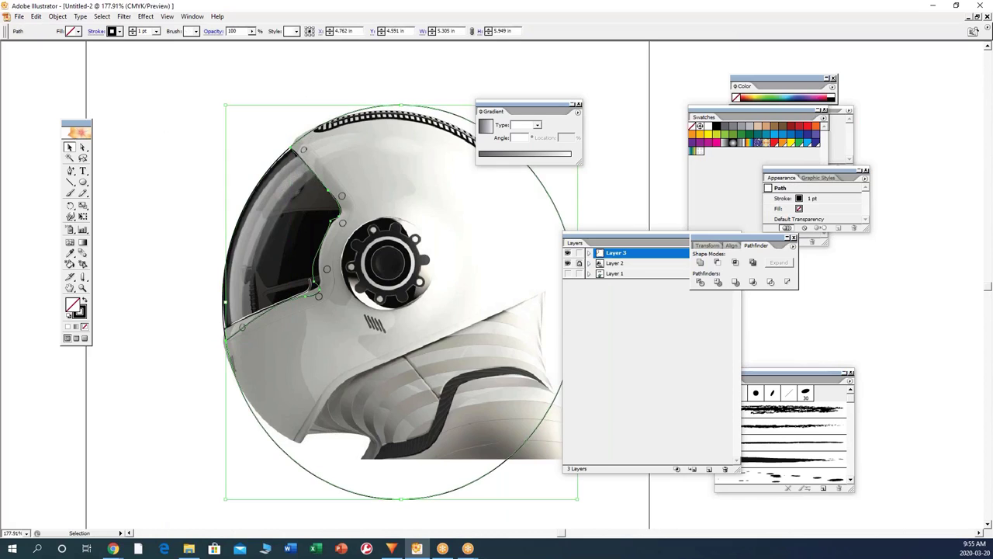
key(Delete)
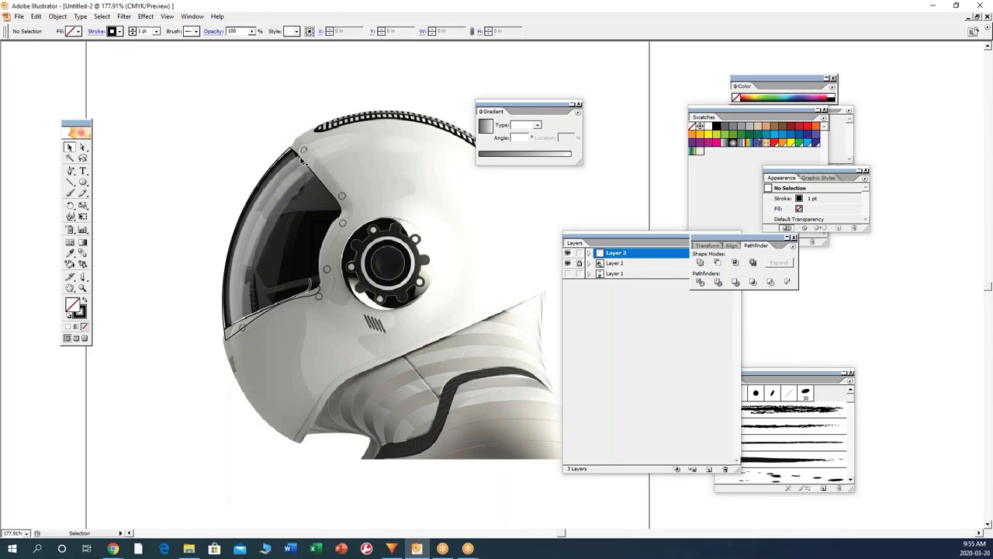
click(302, 161)
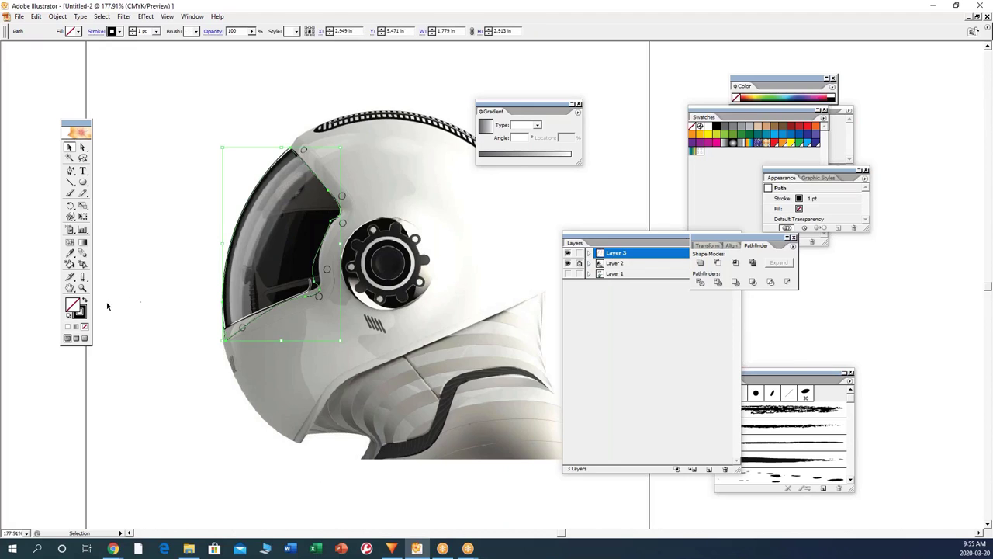
click(84, 302)
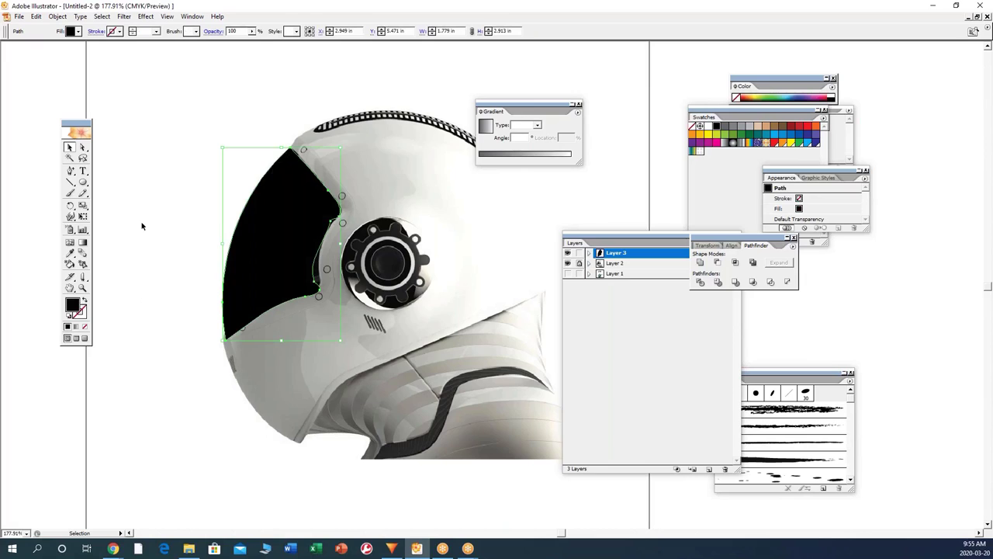
Step: Draw a closed, curved sliver shape with the Pen tool
click(155, 205)
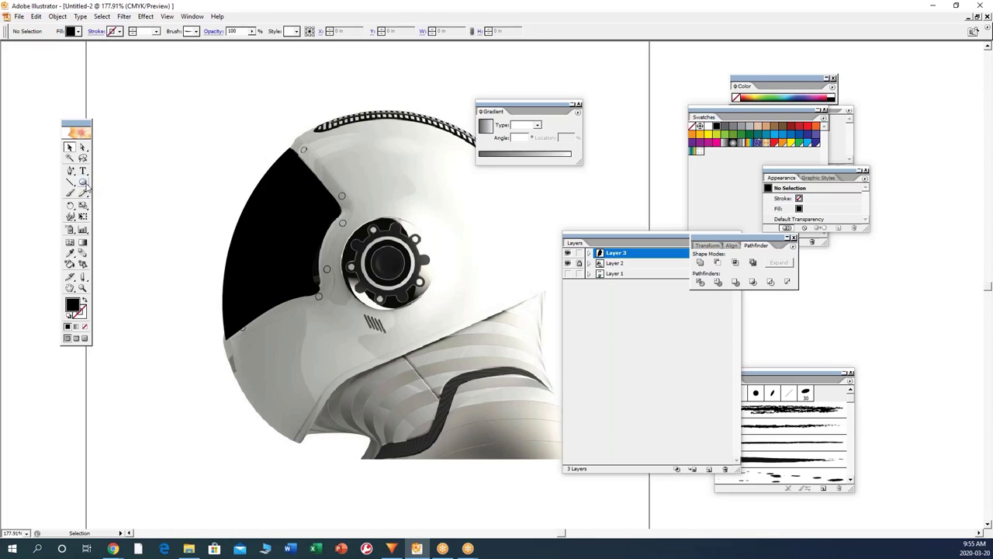
click(70, 171)
click(200, 155)
drag(148, 260, 150, 295)
click(163, 301)
mouse_move(200, 156)
mouse_down()
mouse_move(200, 188)
mouse_move(201, 159)
mouse_up()
Step: Move the sliver onto the black visor and fill it with a grey swatch
click(69, 147)
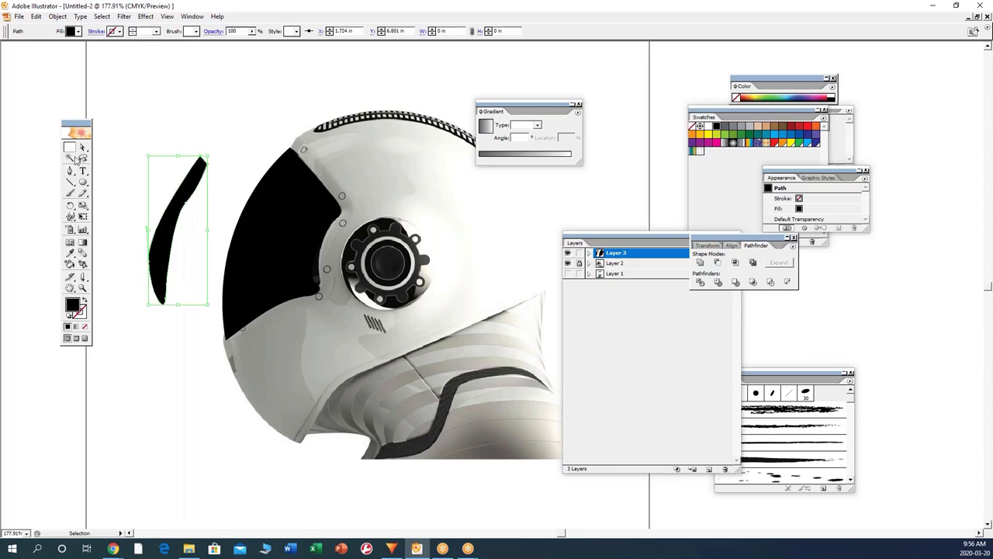
drag(179, 203, 266, 208)
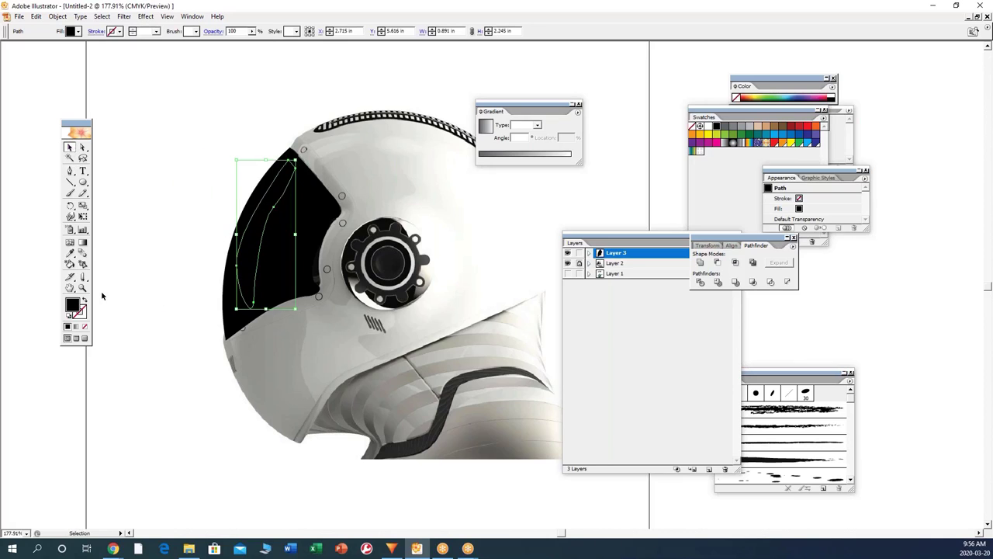
click(742, 127)
click(83, 147)
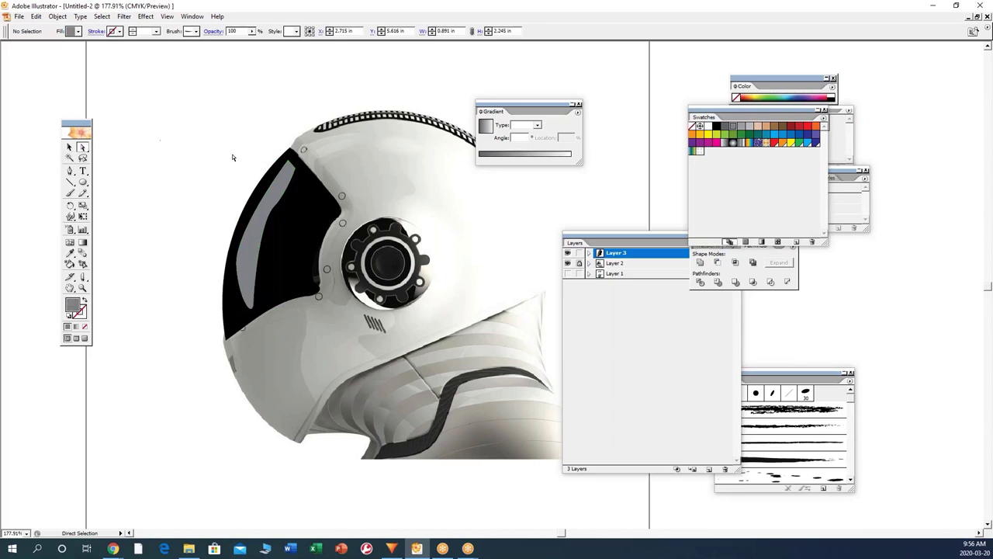
Step: Pull the highlight's top point toward the helmet edge and select it together with the visor
drag(288, 162, 309, 171)
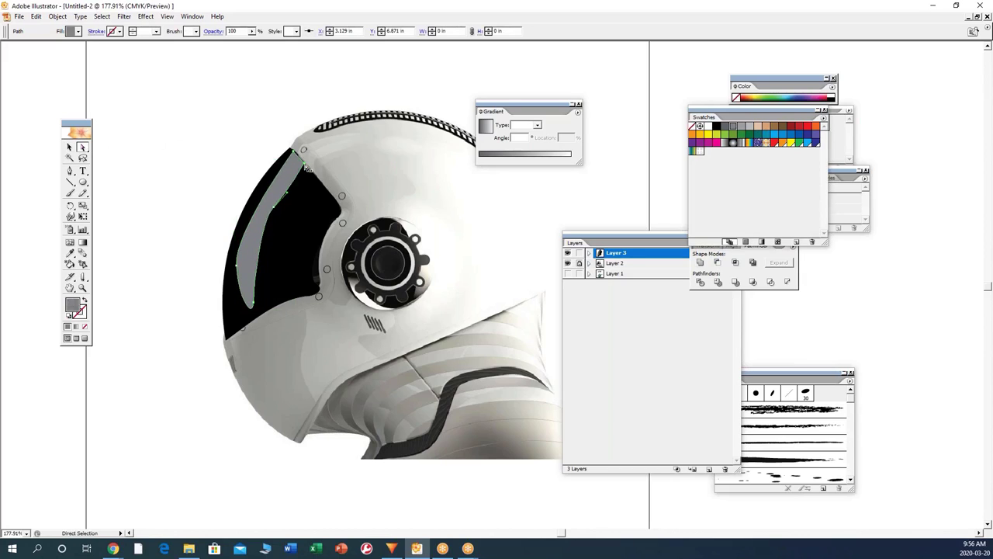
key(ctrl)
ctrl+shift+click(284, 254)
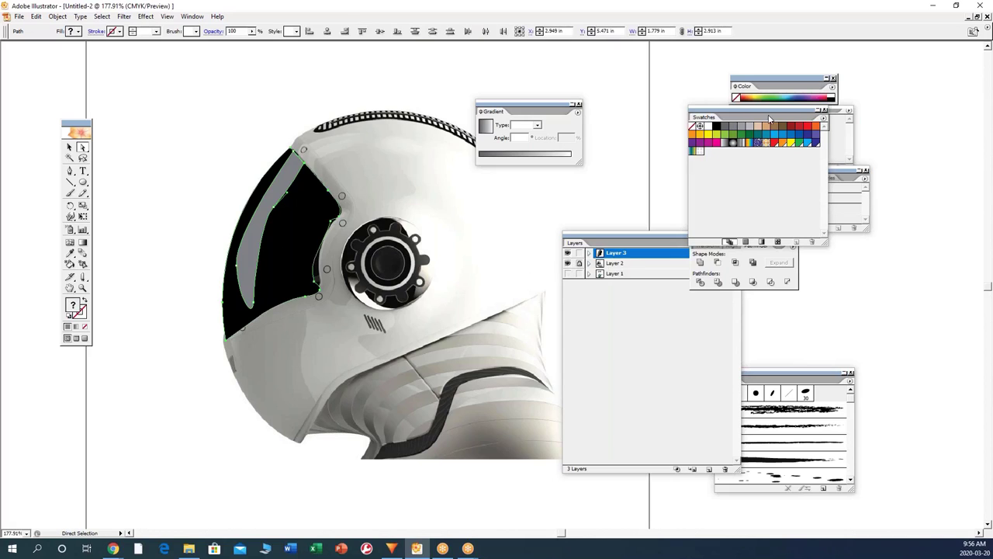
drag(762, 114, 834, 147)
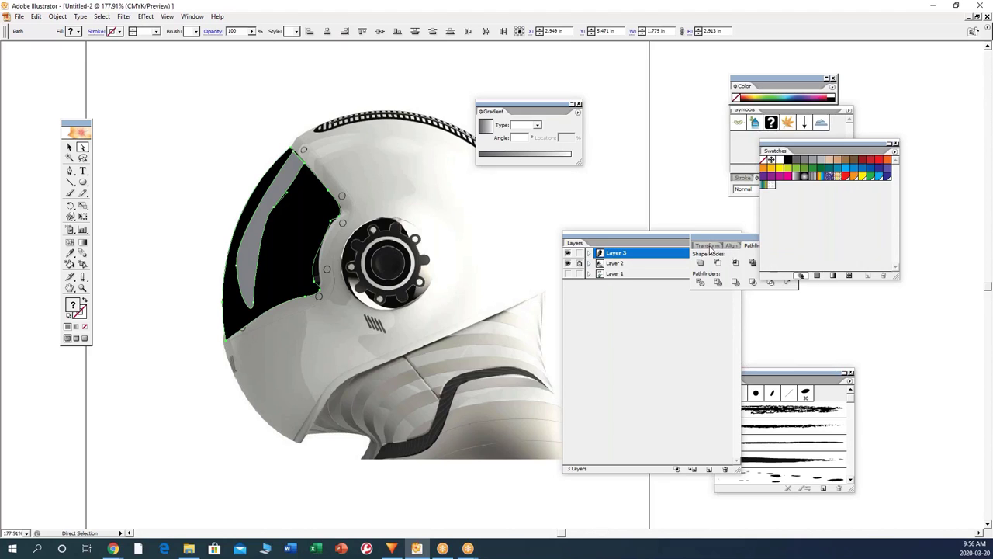
Step: Set the visor and highlight opacity to 63% in the Transparency panel
click(192, 17)
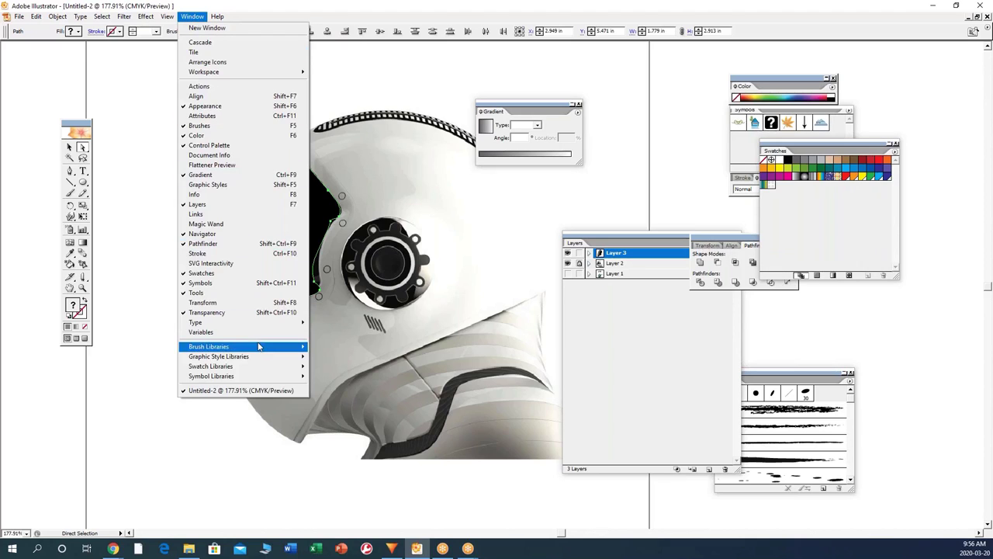
click(224, 303)
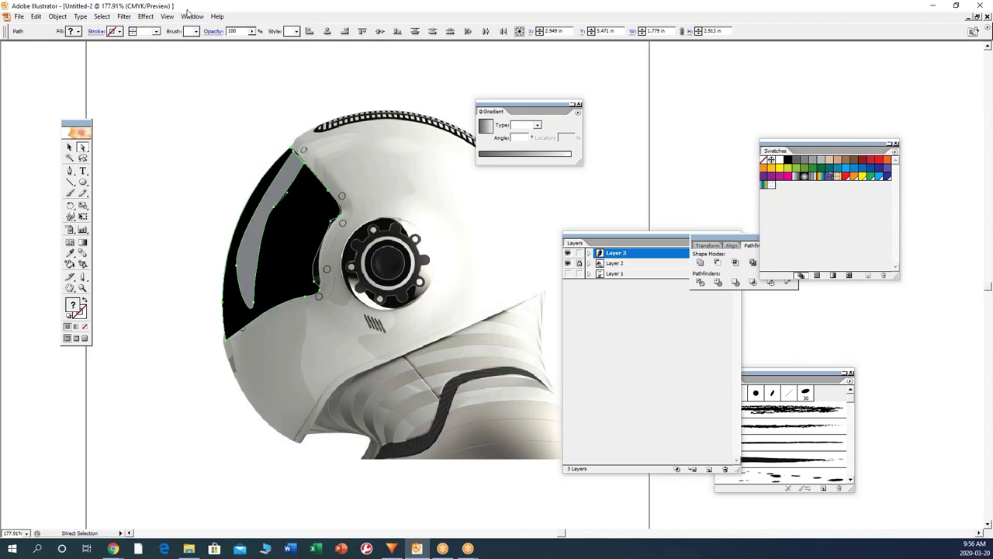
click(187, 17)
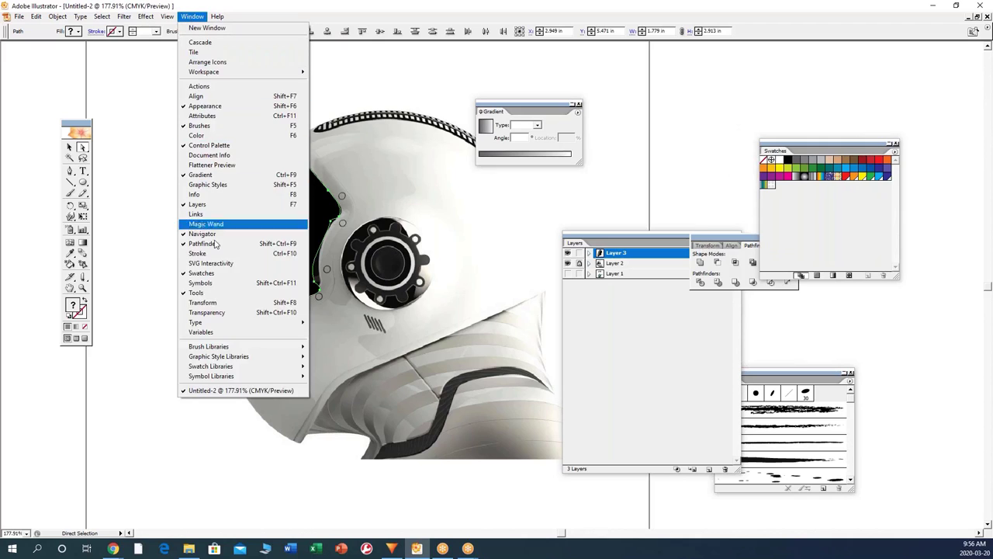
click(221, 312)
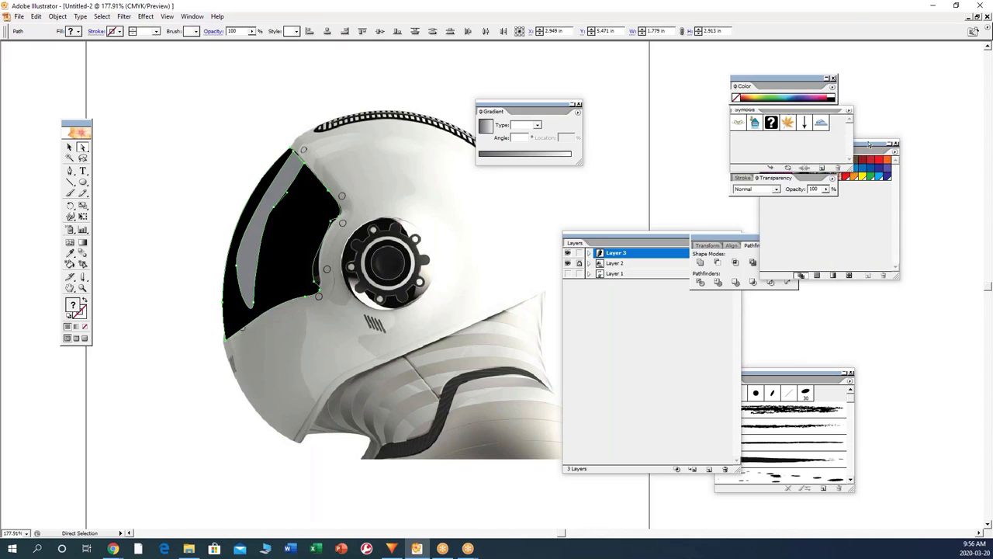
click(826, 189)
drag(822, 200, 806, 202)
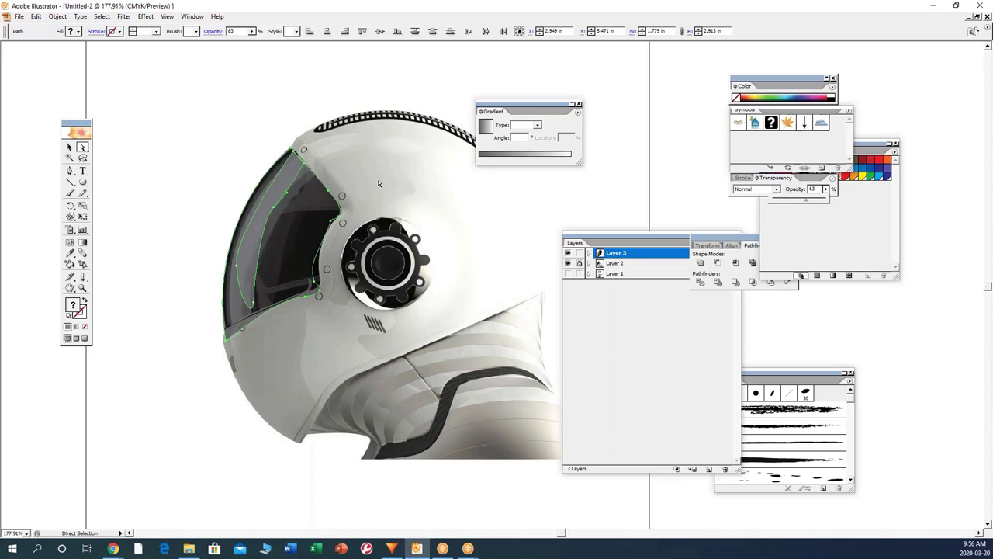
click(176, 182)
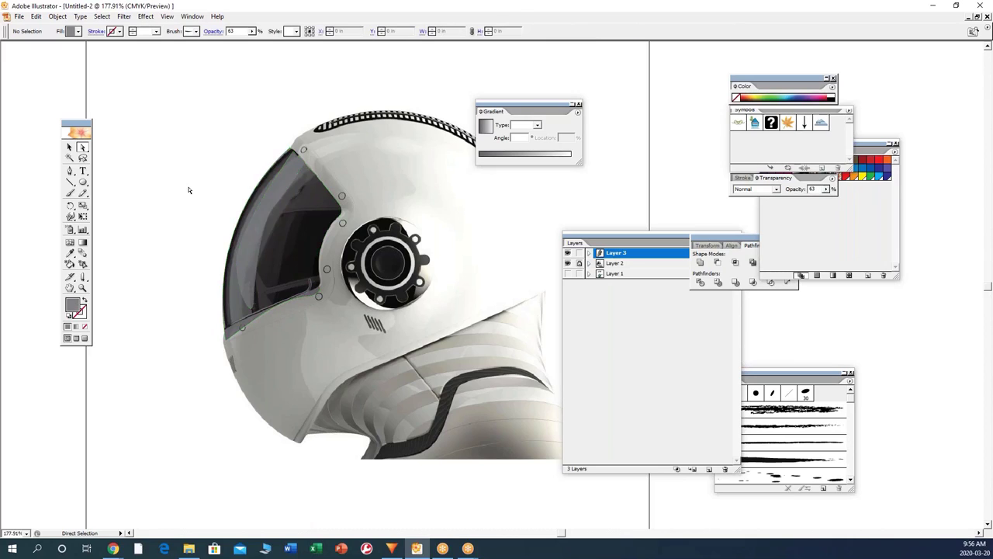
Step: Drag the visor path's anchors so its curve, left side and top point follow the helmet edge
click(270, 227)
drag(274, 210, 289, 203)
mouse_move(305, 166)
mouse_down()
mouse_move(312, 175)
mouse_move(297, 153)
mouse_up()
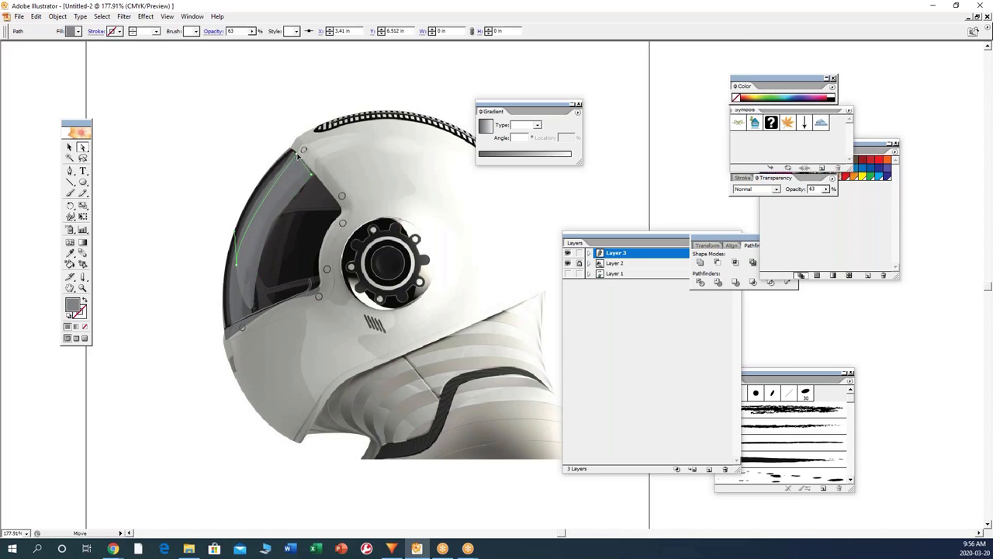
click(238, 230)
drag(235, 233, 233, 209)
drag(245, 308, 274, 216)
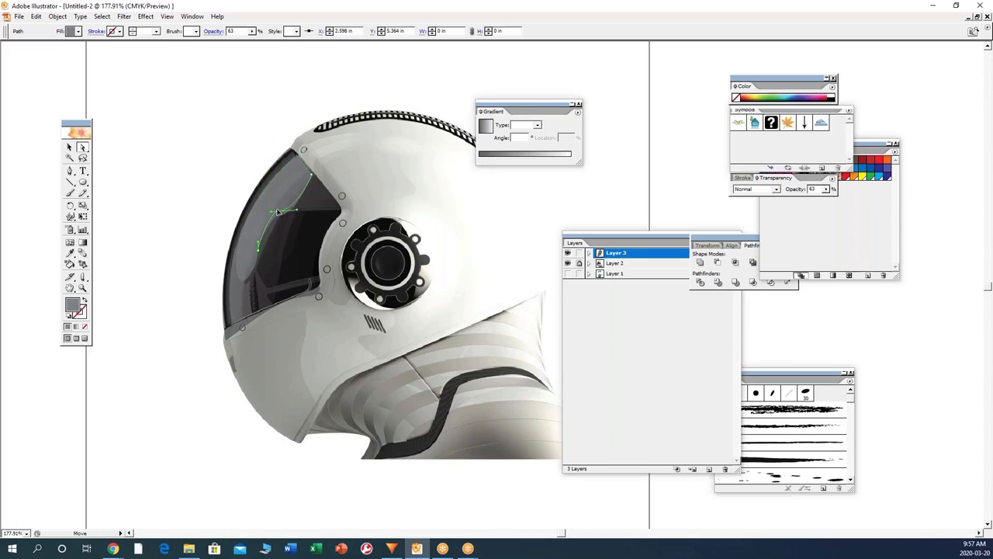
Step: Reshape the dark inner visor shape and narrow the highlight into a sliver along the visor edge
click(333, 220)
drag(294, 209, 237, 301)
click(287, 203)
click(292, 207)
drag(262, 256, 249, 307)
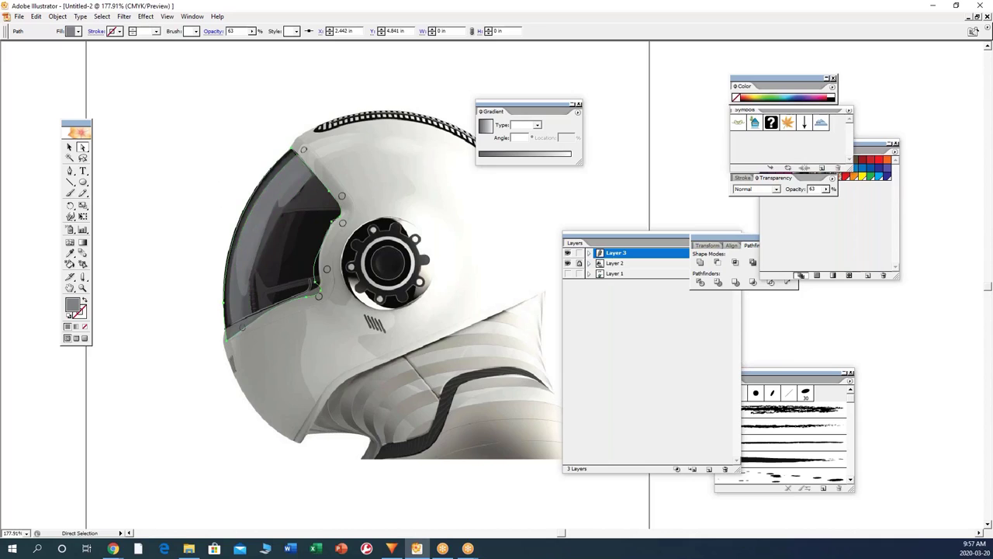
click(247, 296)
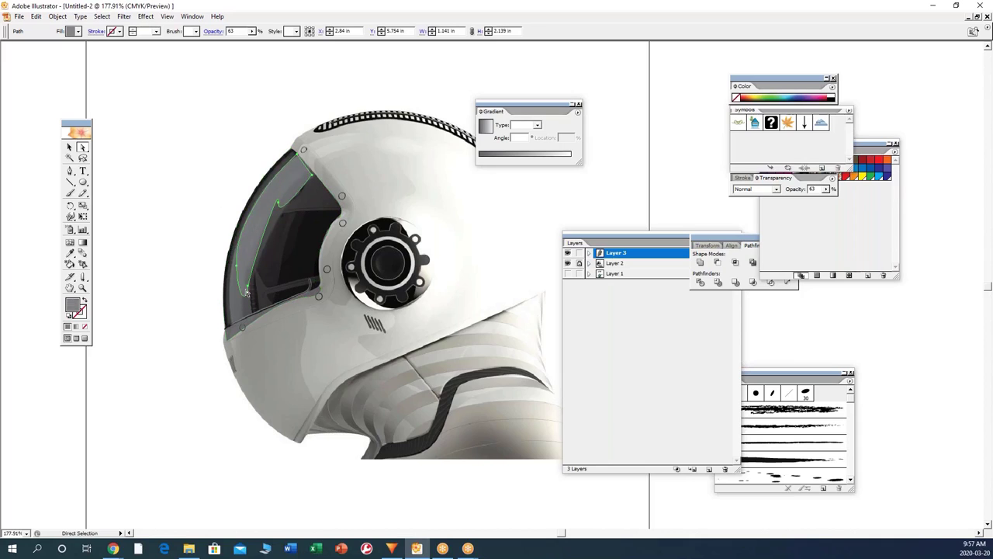
Step: Alt-drag duplicates of the visor outline and the inner highlight path, then select the visor group
click(188, 284)
click(250, 291)
click(247, 298)
drag(247, 297, 242, 301)
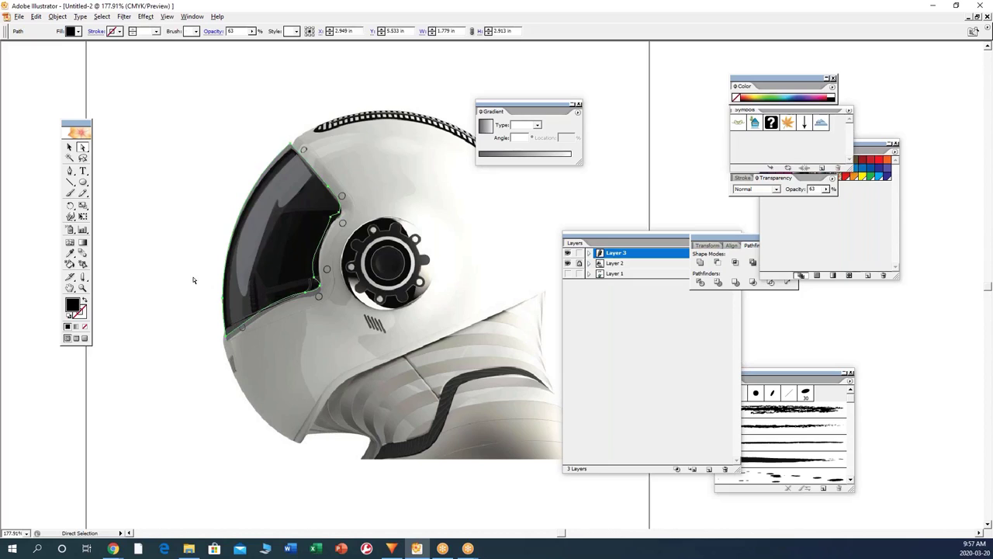
click(194, 281)
click(248, 303)
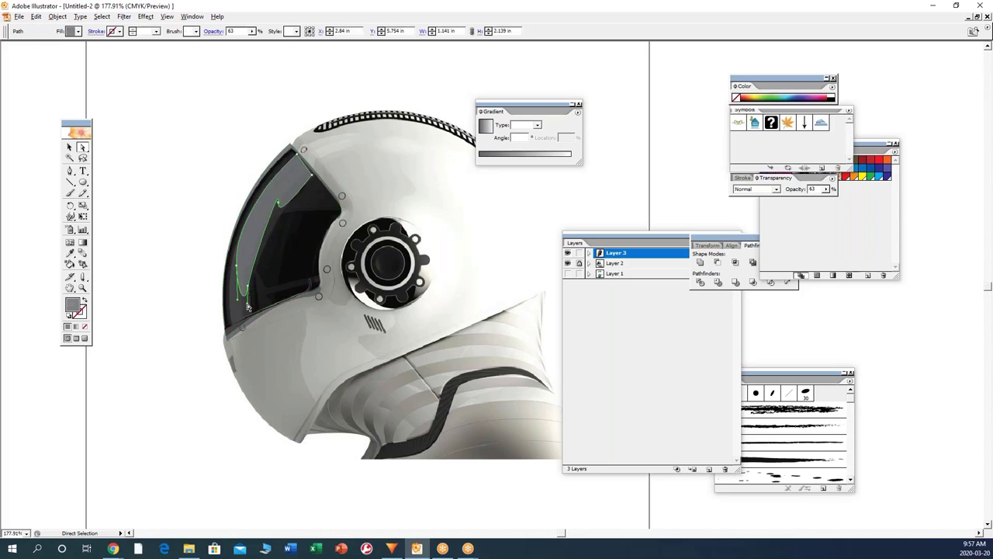
drag(249, 305, 245, 284)
click(294, 201)
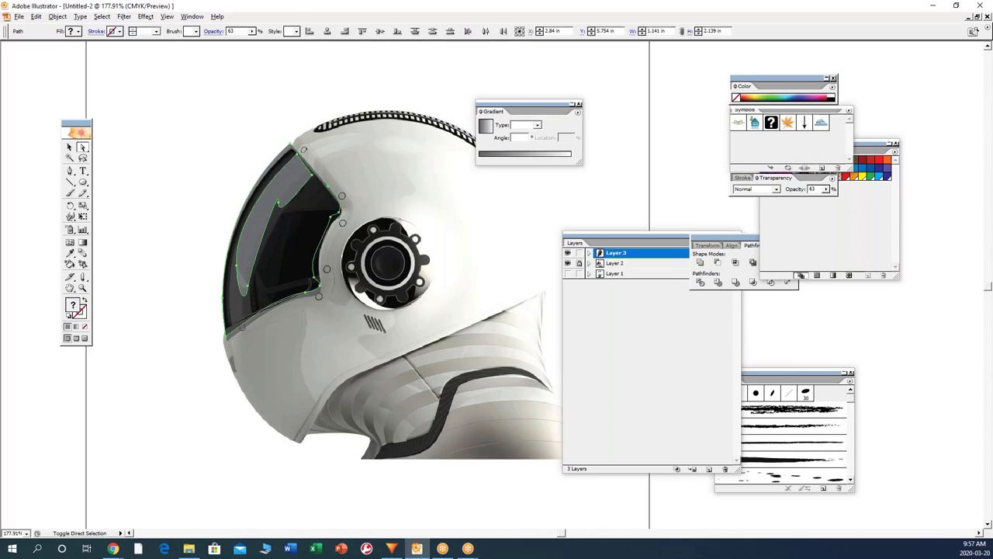
Step: Set the visor's opacity back to 100%
click(825, 189)
drag(809, 207, 808, 212)
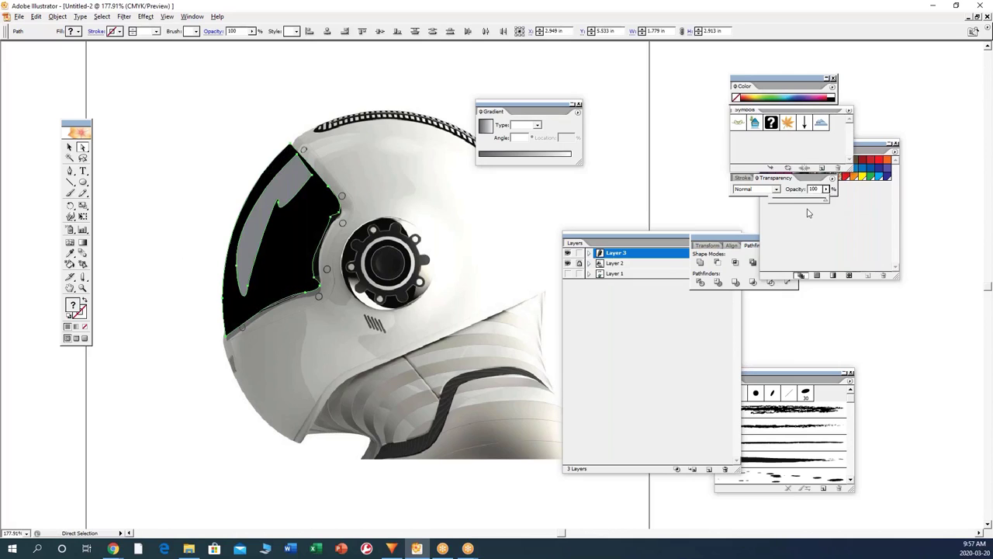
click(212, 145)
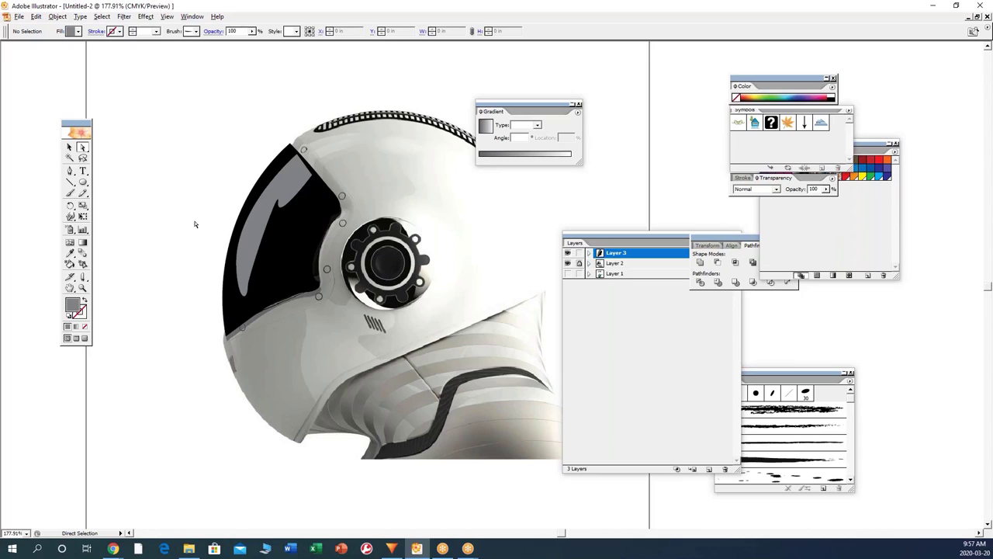
Step: Fill the black visor with a linear gradient angled about 20 degrees, with a black end stop
click(263, 247)
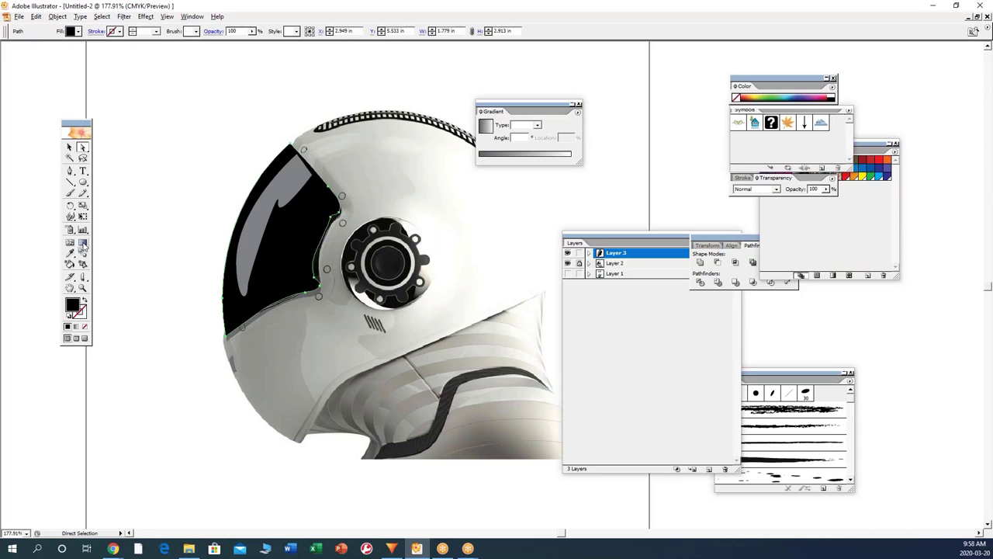
click(76, 326)
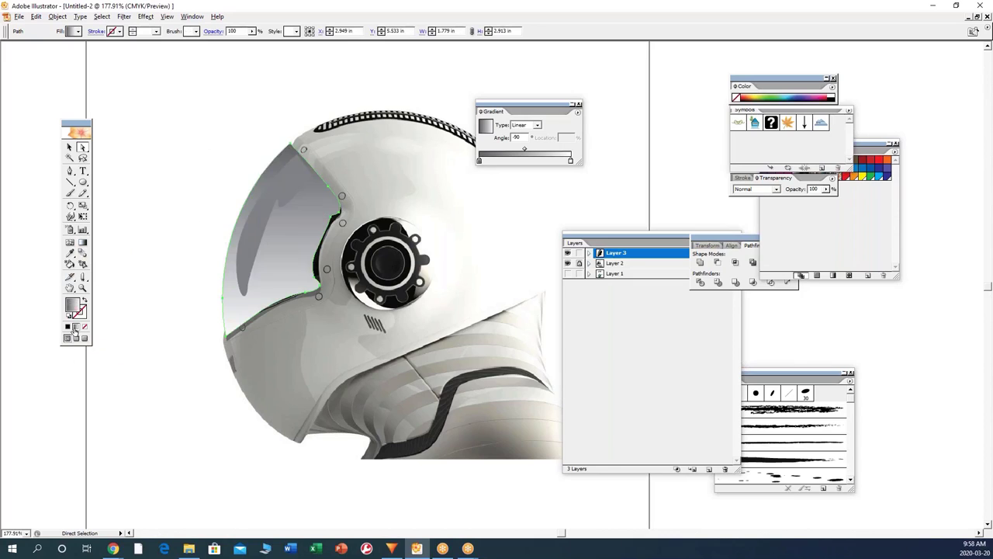
click(847, 228)
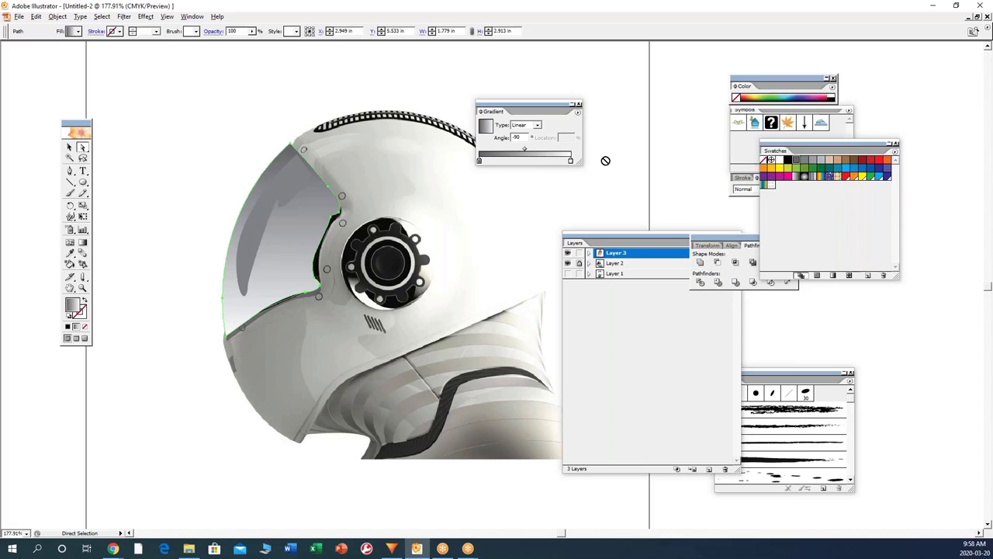
click(571, 161)
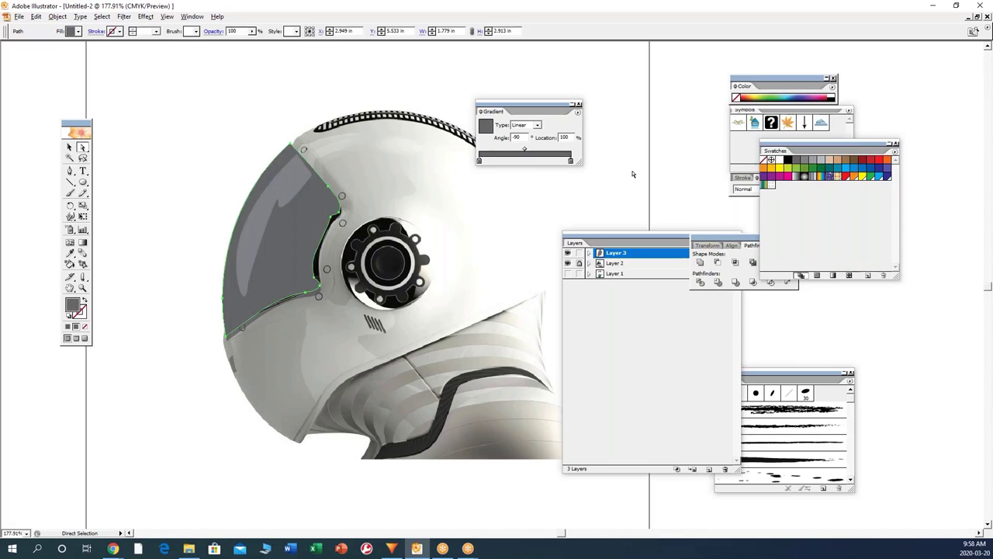
click(83, 242)
drag(241, 256, 289, 239)
drag(786, 166, 480, 162)
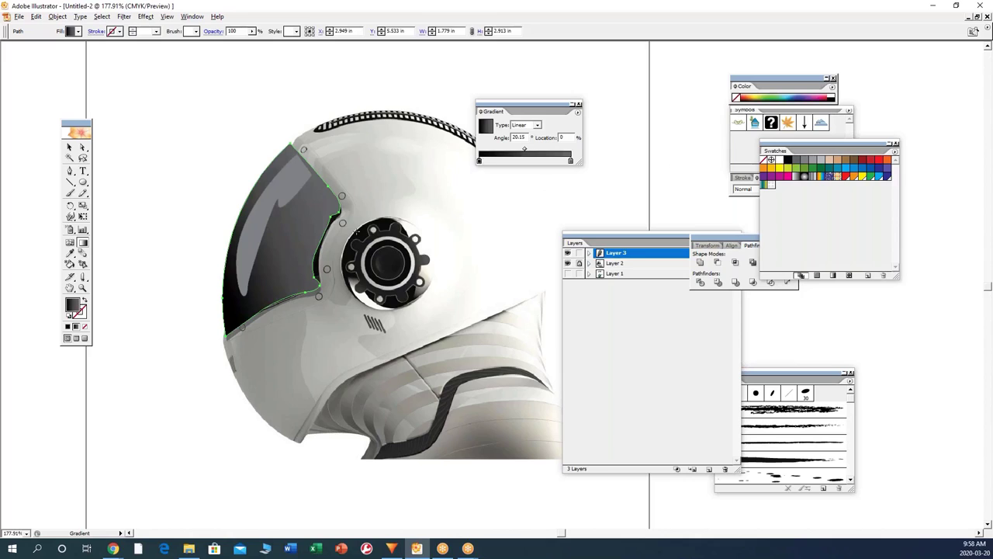
Step: Save the visor gradient as a new swatch in the Swatches panel
click(83, 147)
drag(486, 128, 798, 200)
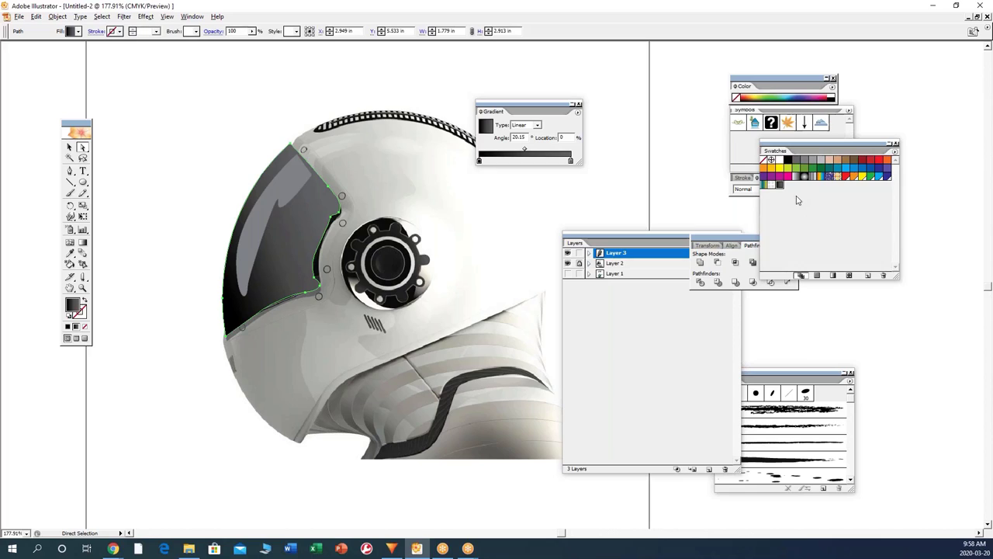
click(198, 172)
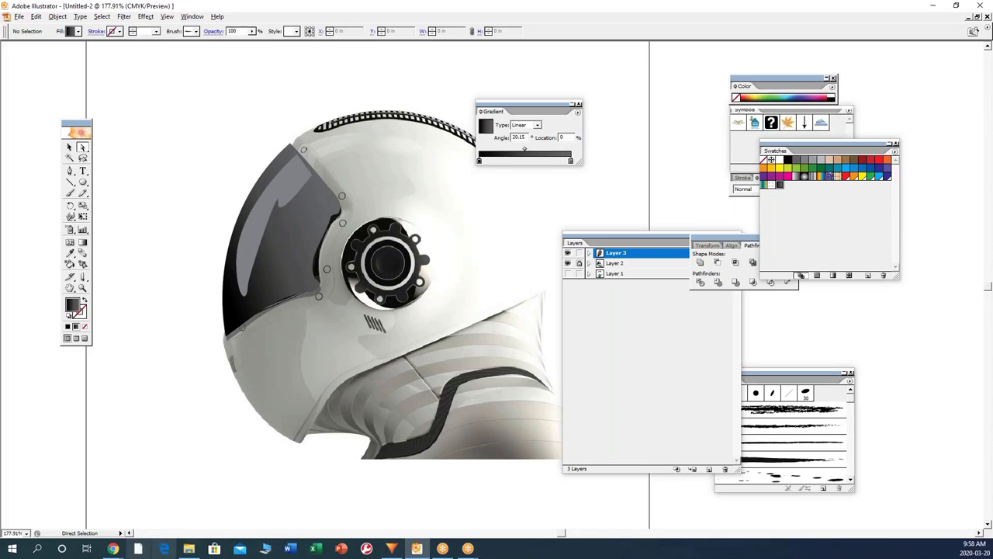
mouse_move(113, 549)
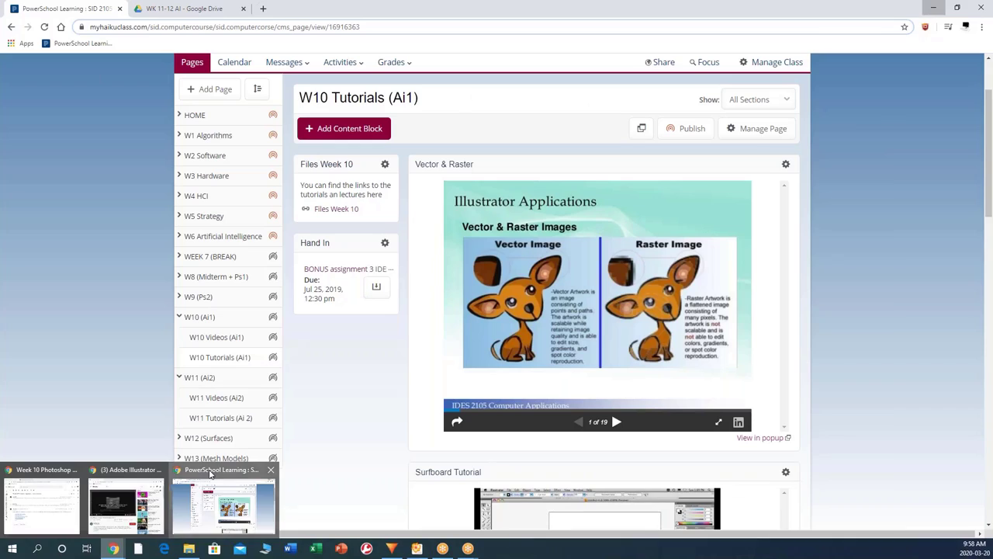
Step: Search 'timer' in a new Chrome tab, start the 5-minute countdown and show it full screen
click(210, 474)
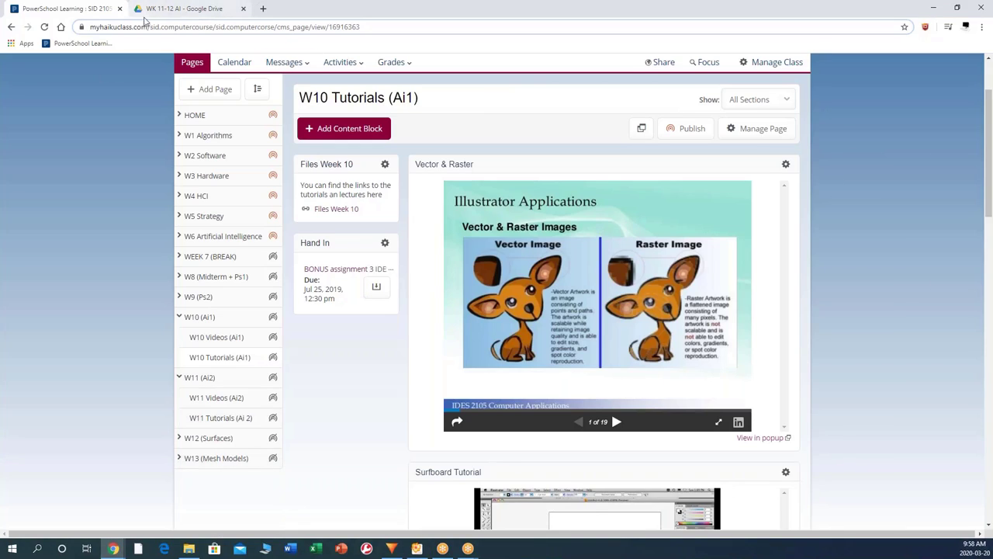
click(177, 27)
click(194, 9)
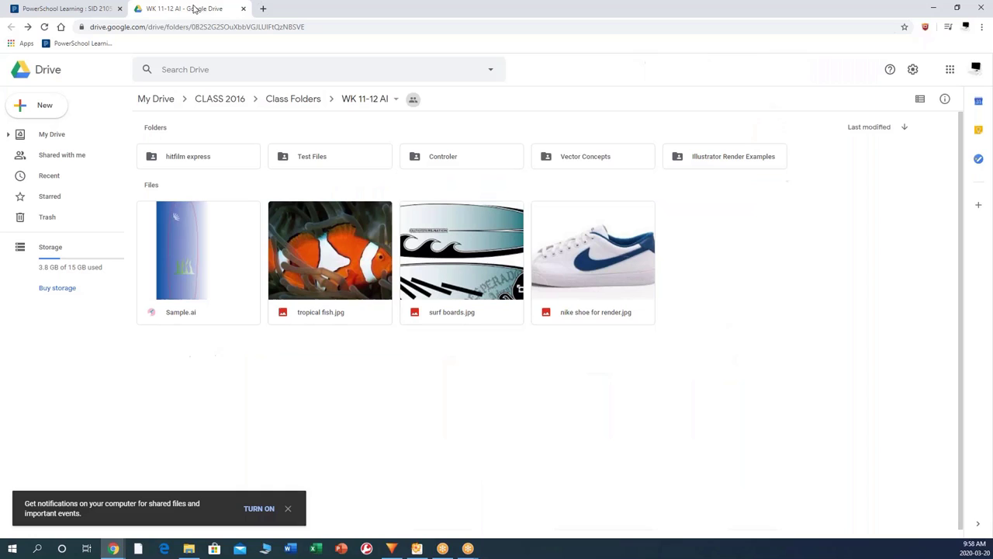
click(263, 9)
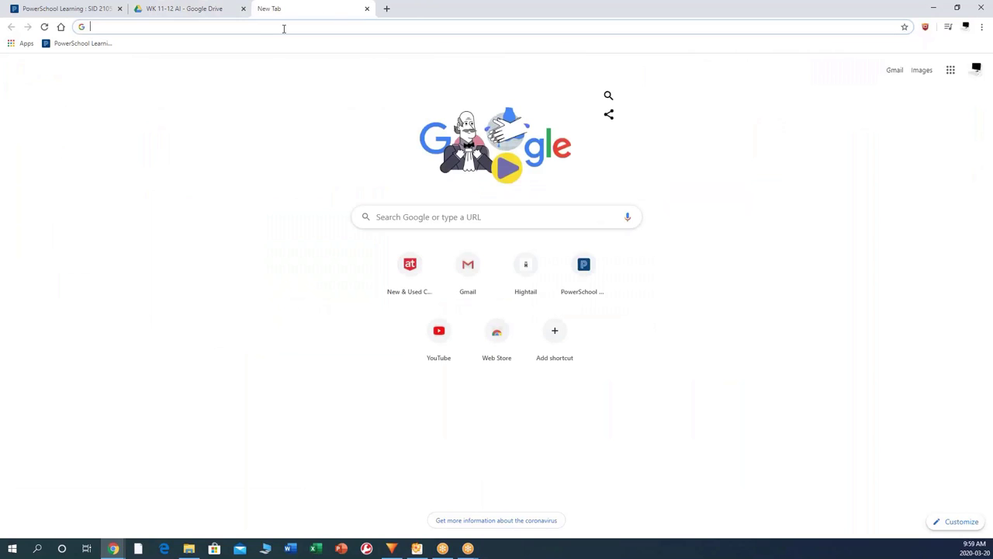
text(timer)
key(Return)
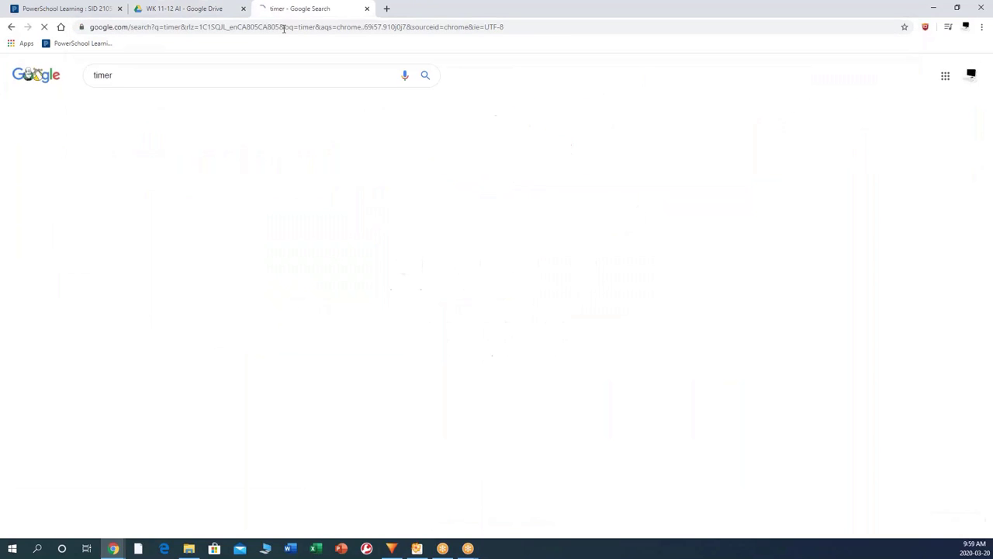
click(122, 250)
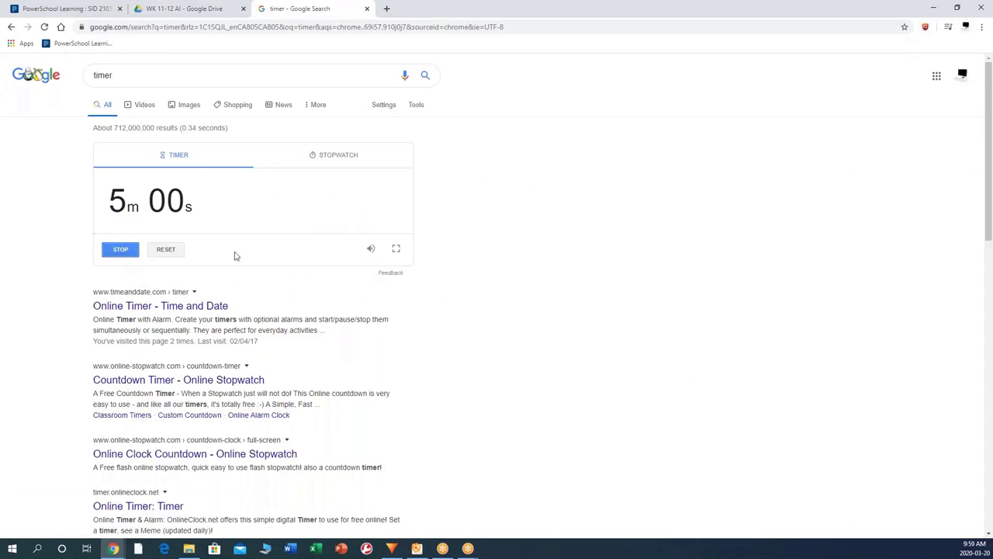
click(395, 249)
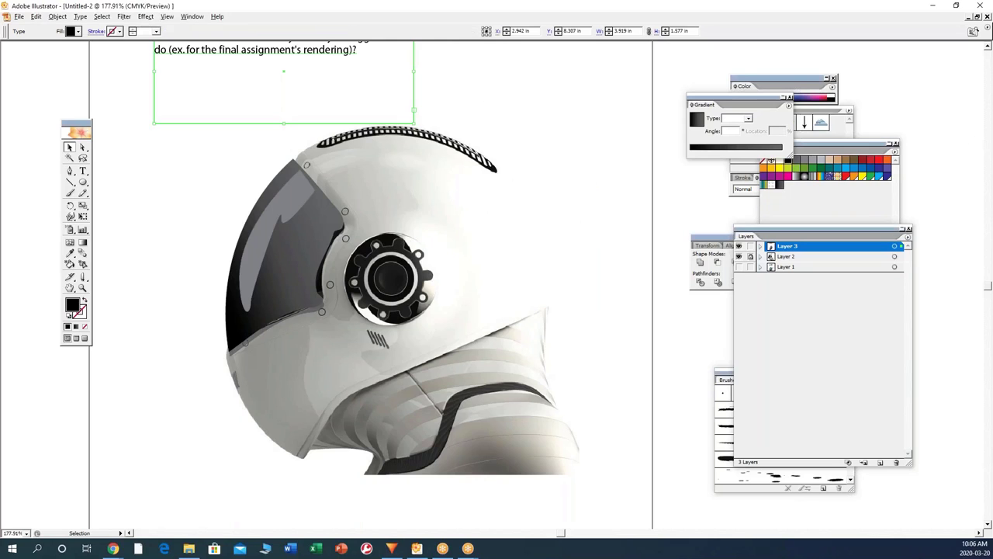
Step: Frame the helmet and question in view, select the visor, then move the Drive window right
click(485, 96)
drag(485, 96, 517, 174)
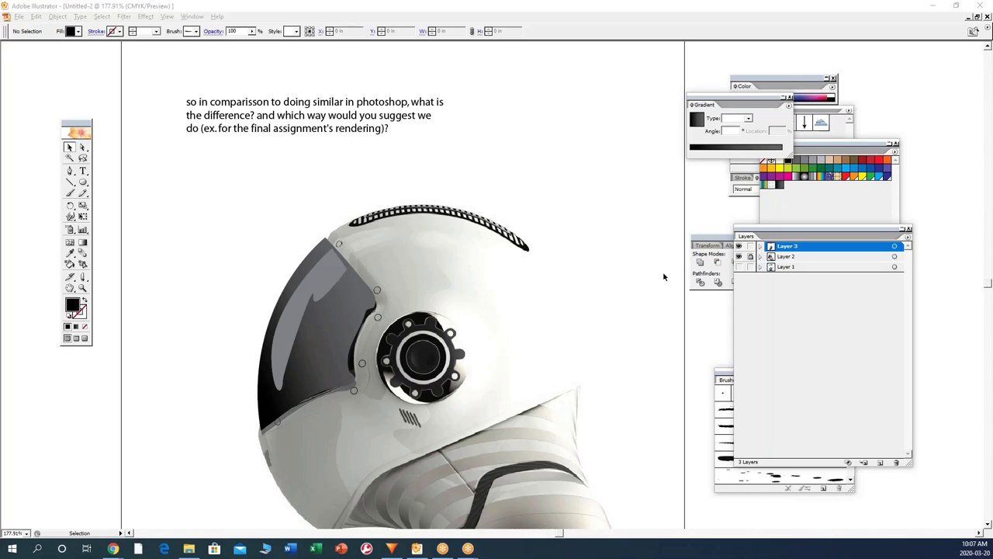
key(space)
drag(500, 158, 481, 116)
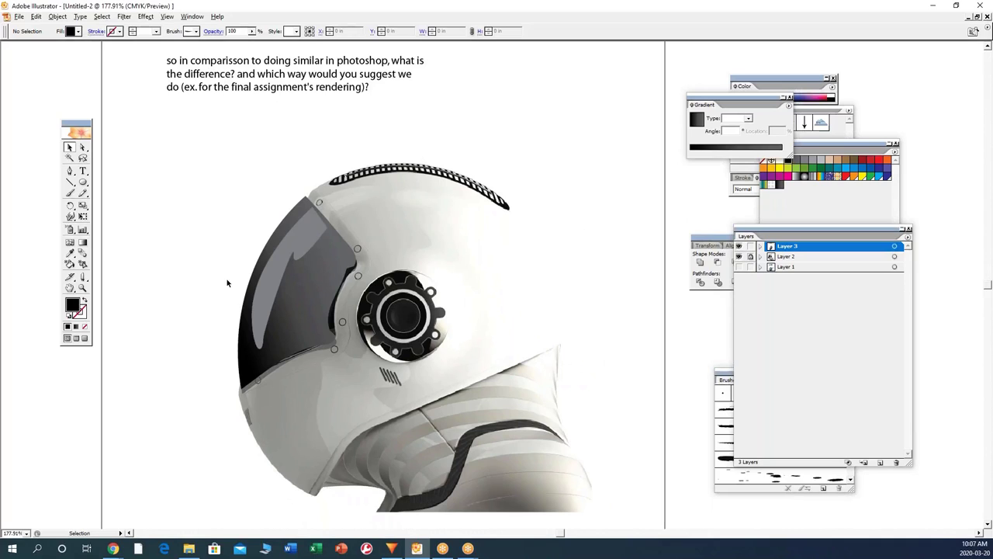
click(323, 262)
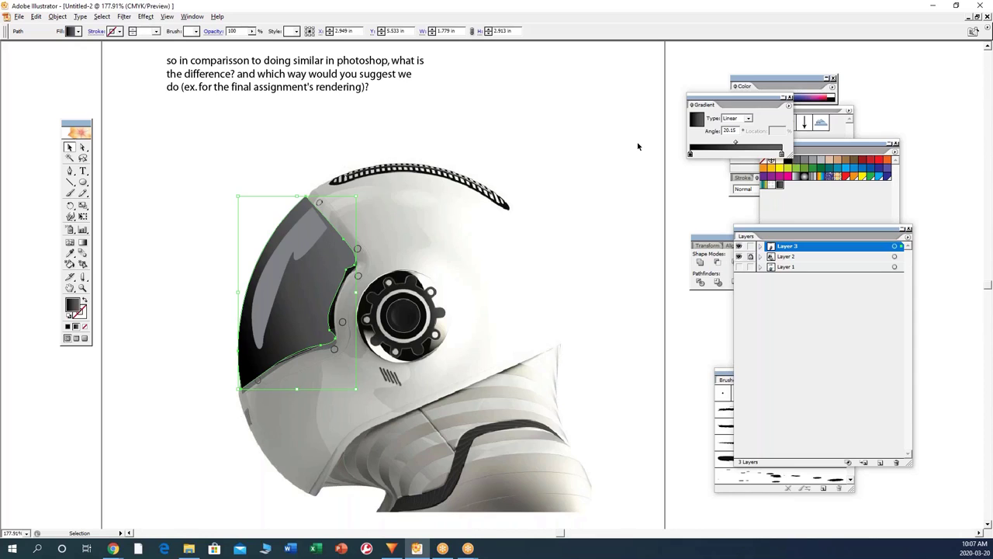
click(113, 547)
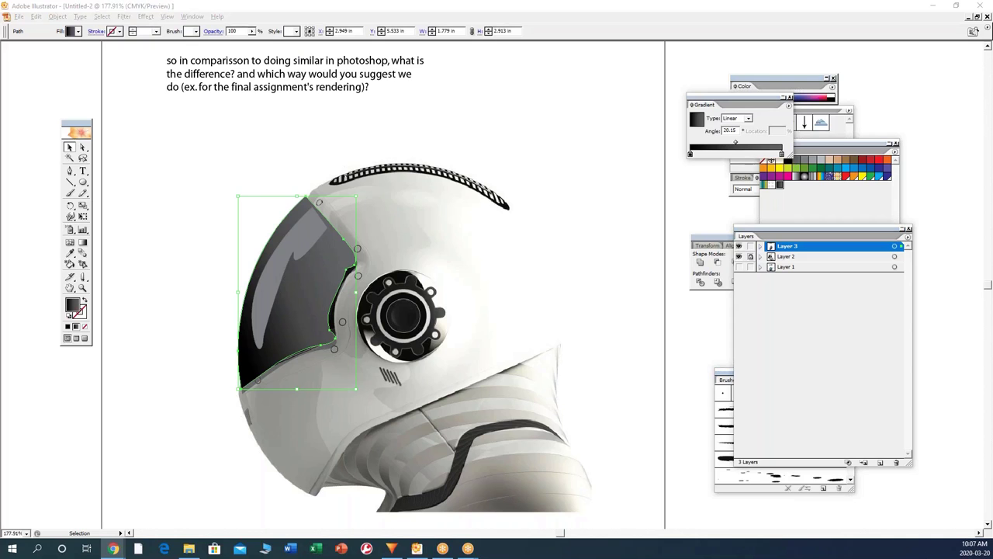
drag(671, 48, 491, 35)
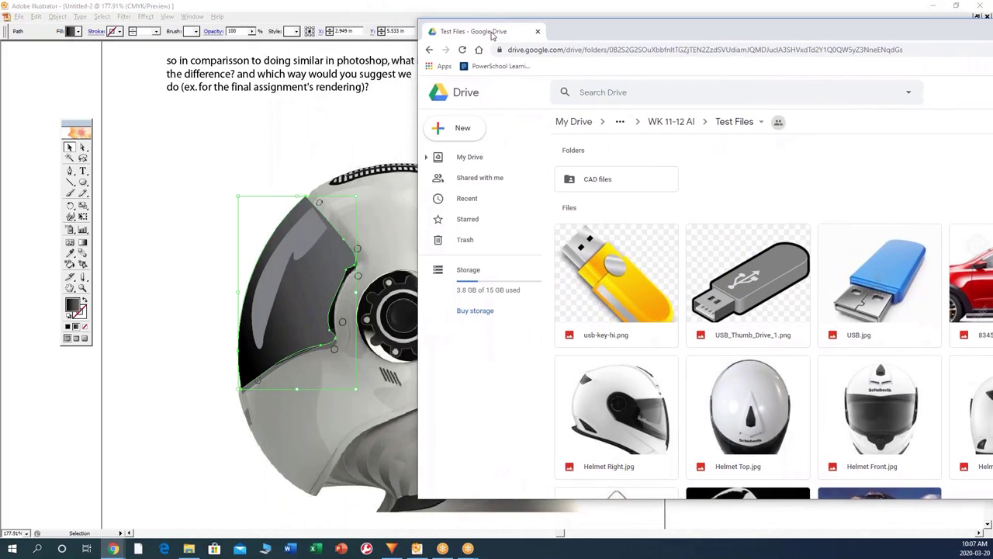
Step: Maximize Drive, scroll the Test Files images, select Red-car-Concept.jpg, then minimize Drive
double_click(491, 35)
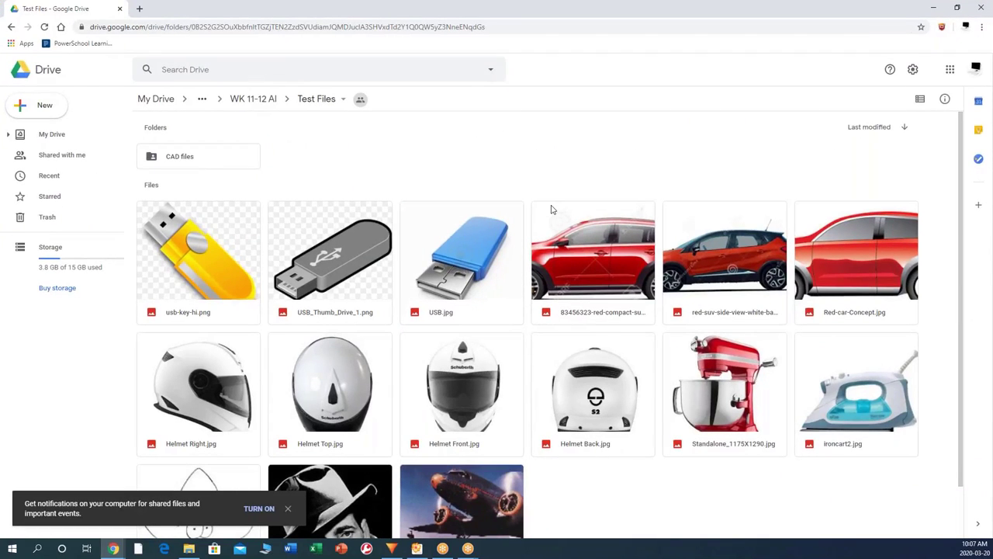
scroll(551, 210, down, 1)
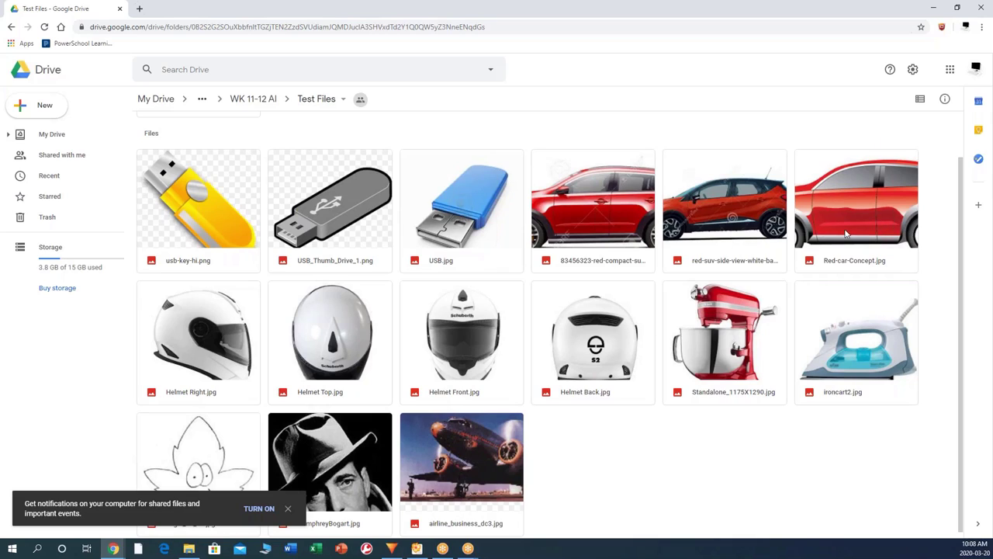
click(881, 233)
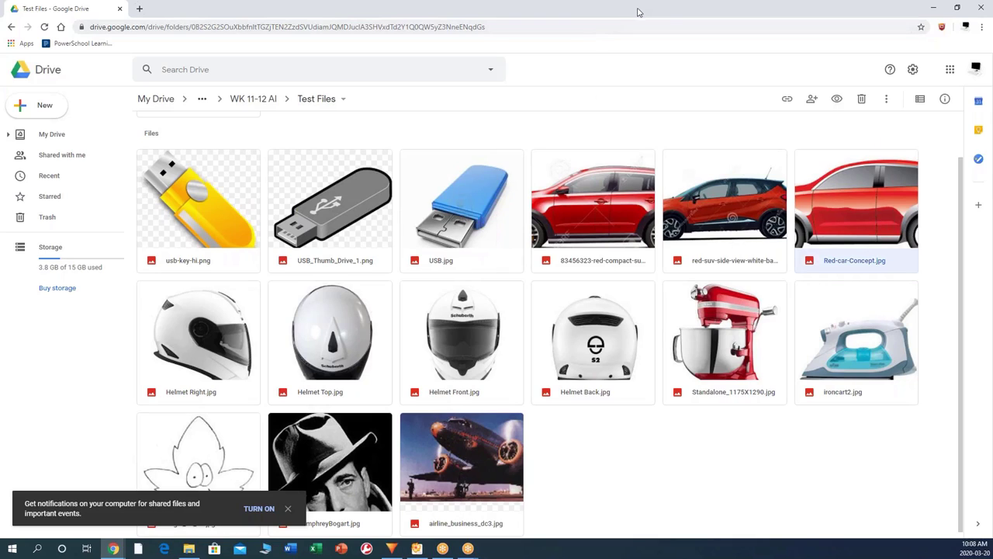
click(933, 8)
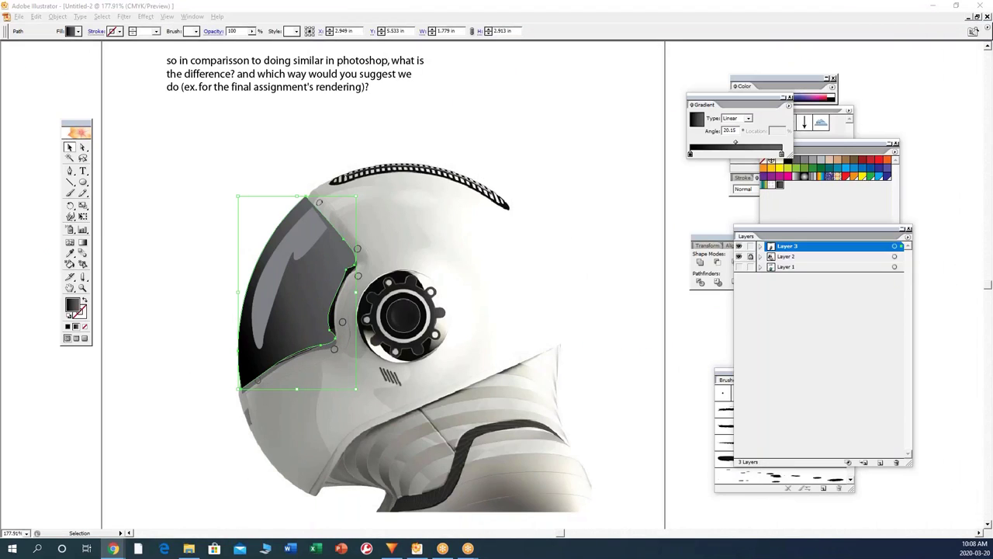
Step: Hide the helmet layers and replace the grey USB image with the blue USB photo
click(574, 224)
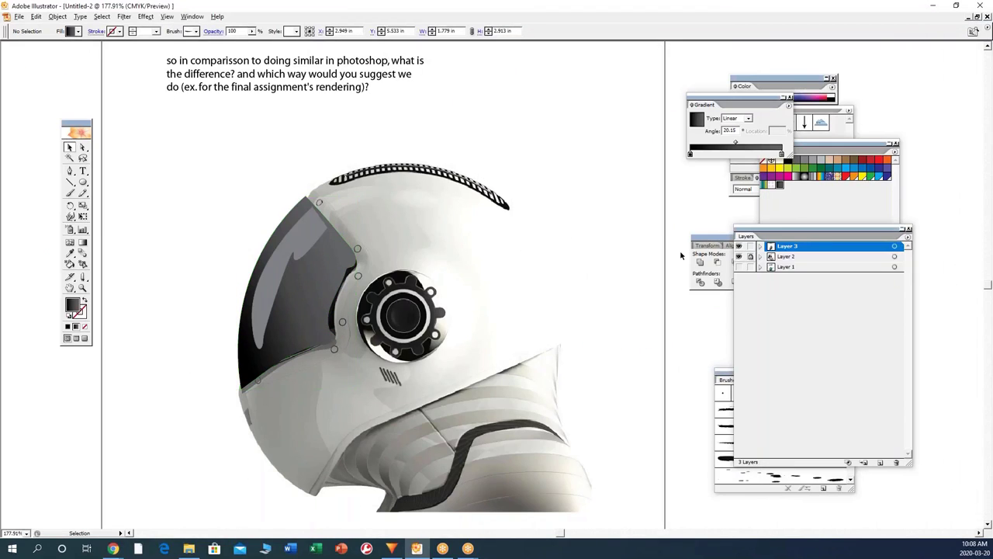
click(738, 257)
key(ctrl+y)
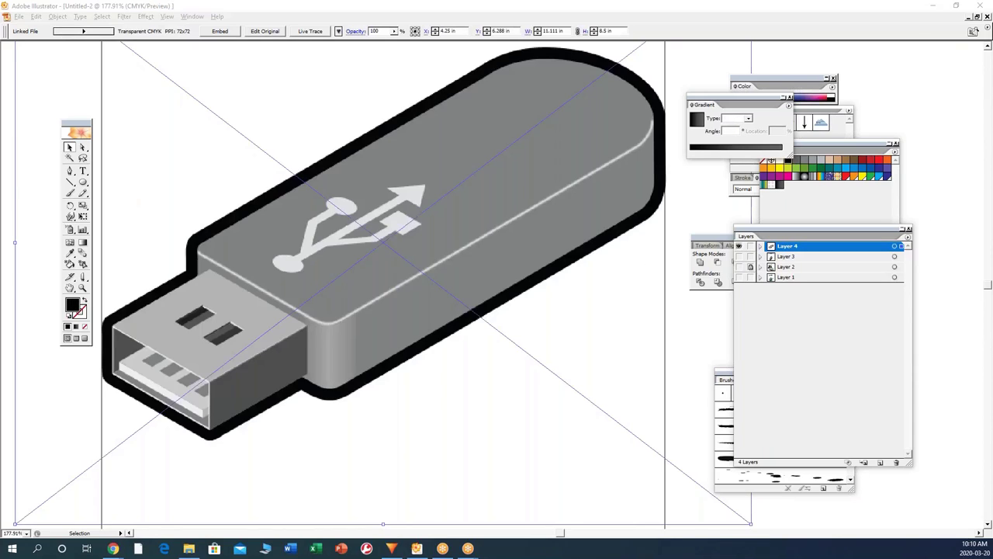
key(Delete)
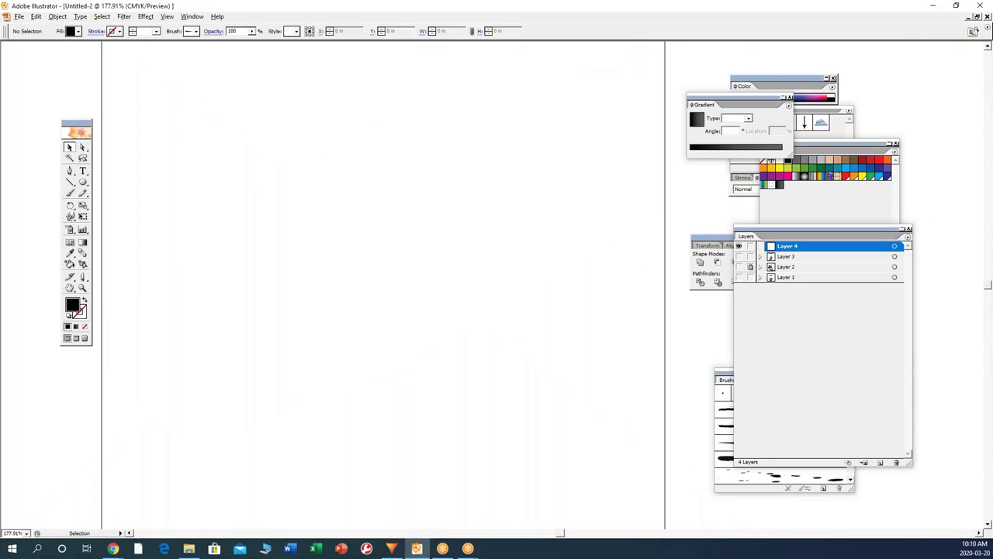
key(ctrl+z)
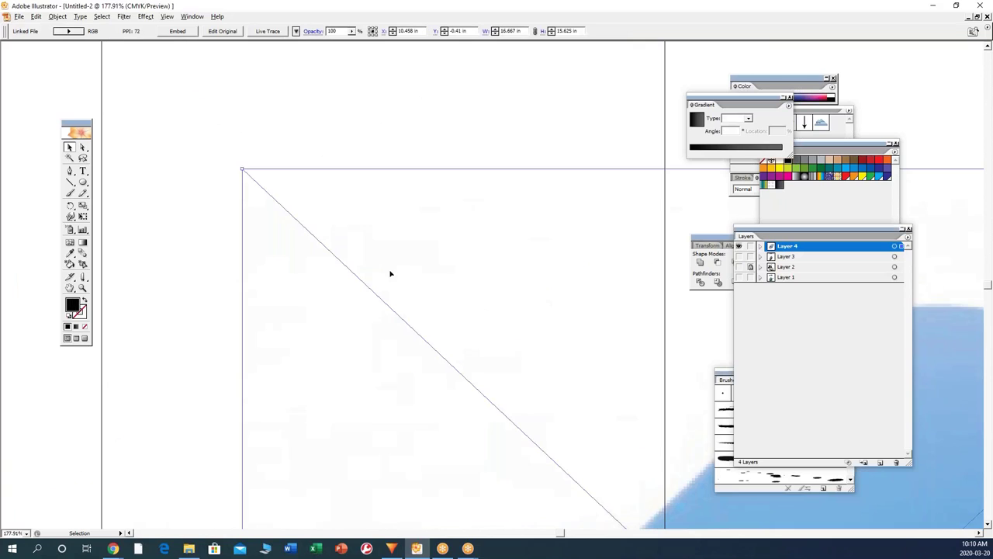
Step: Move the USB photo up-left and scale it down onto the artboard
drag(610, 359, 352, 222)
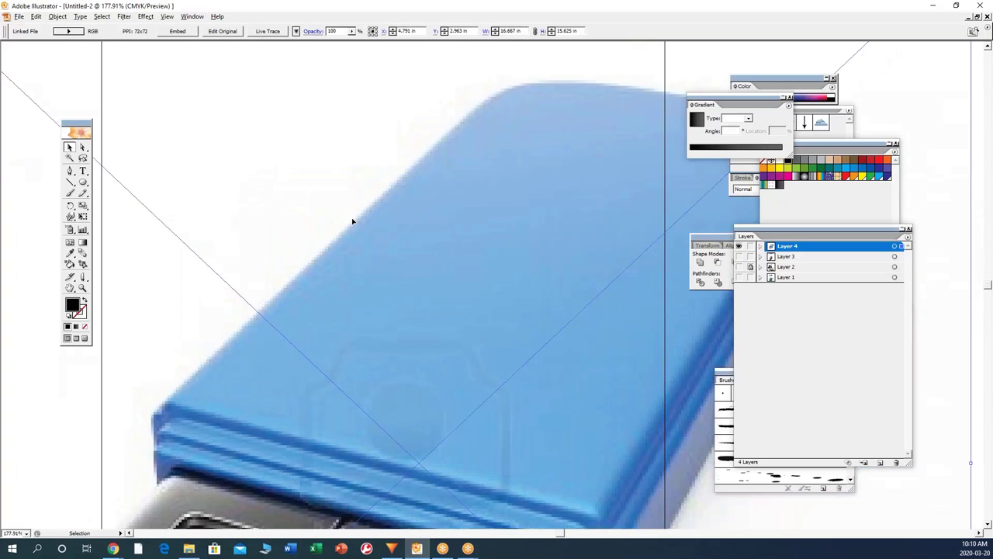
key(ctrl+minus)
key(ctrl+minus)
key(ctrl+minus)
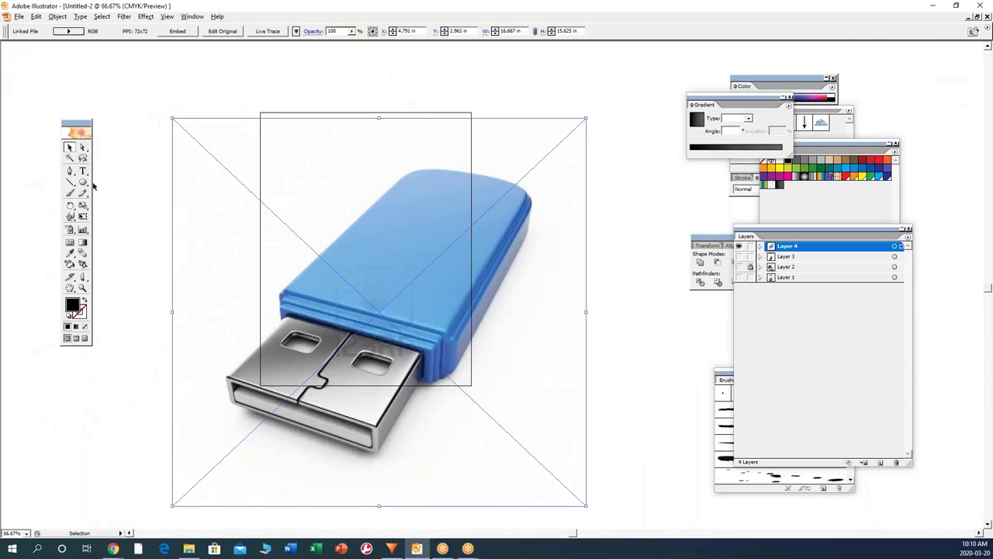
click(135, 147)
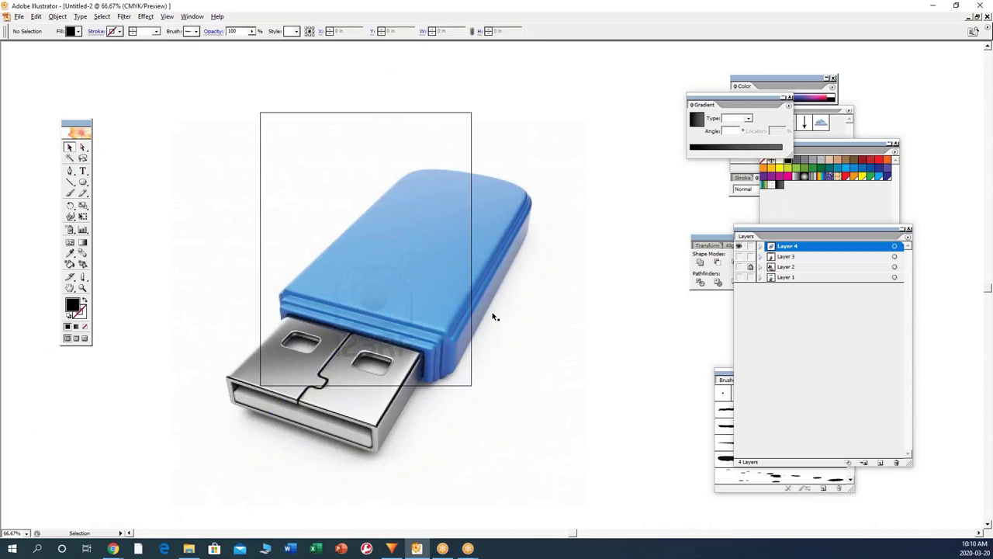
click(535, 311)
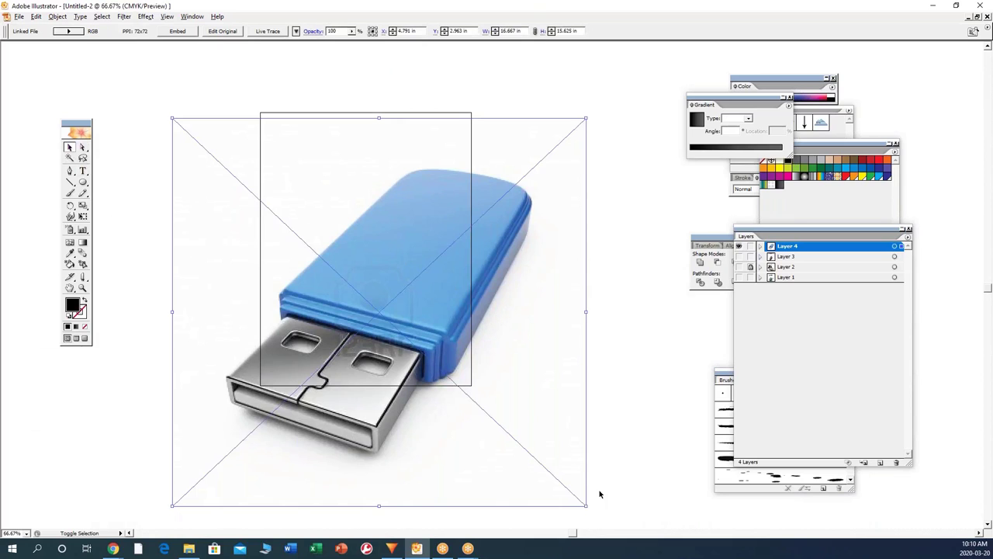
drag(585, 506, 480, 405)
drag(396, 290, 399, 275)
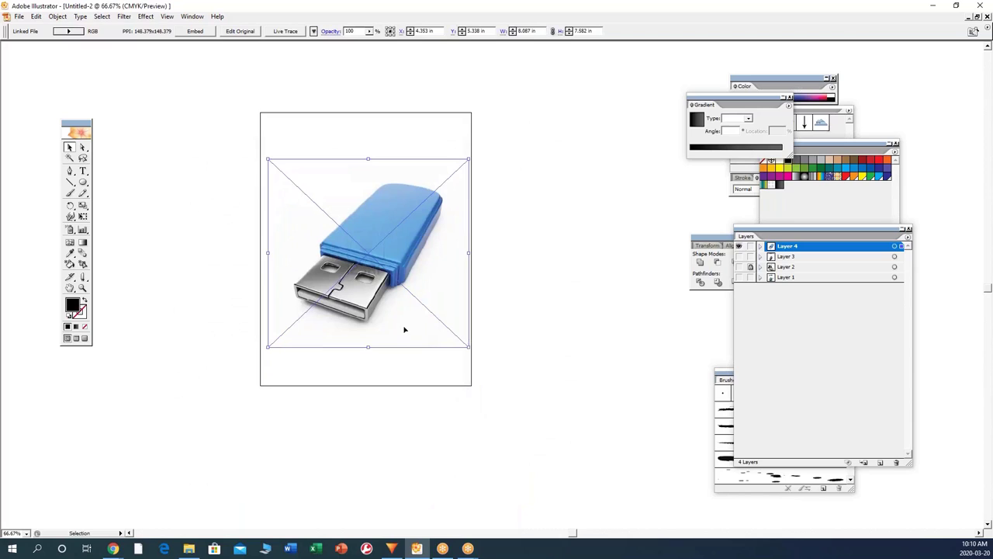
Step: Zoom in to inspect the USB plug, then shrink the photo further and position it on the artboard
click(82, 287)
click(384, 251)
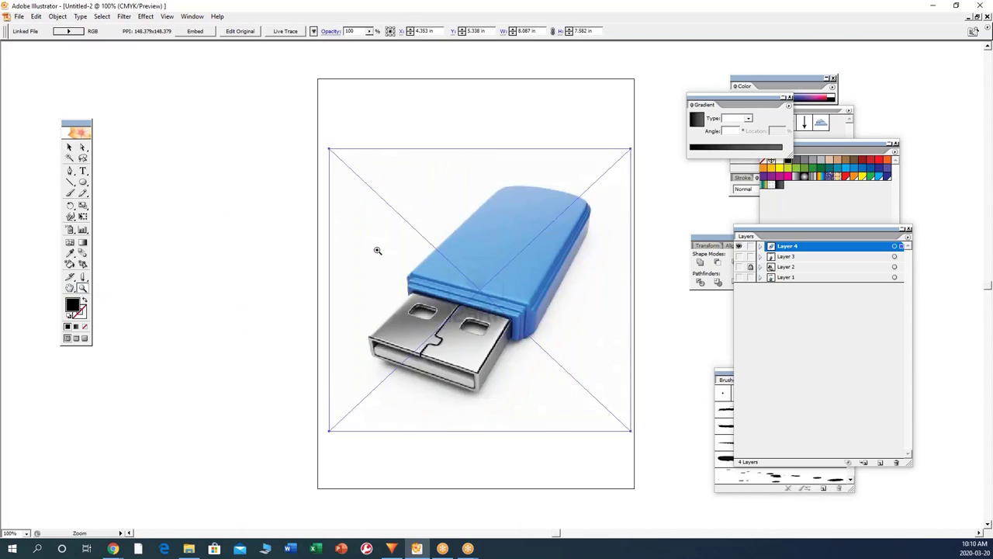
click(481, 293)
click(481, 293)
click(516, 319)
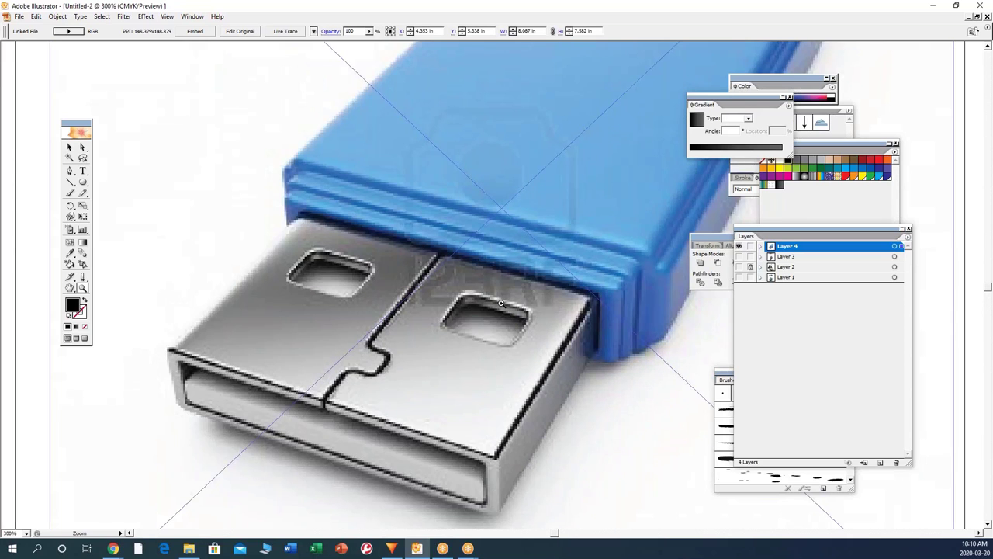
click(501, 303)
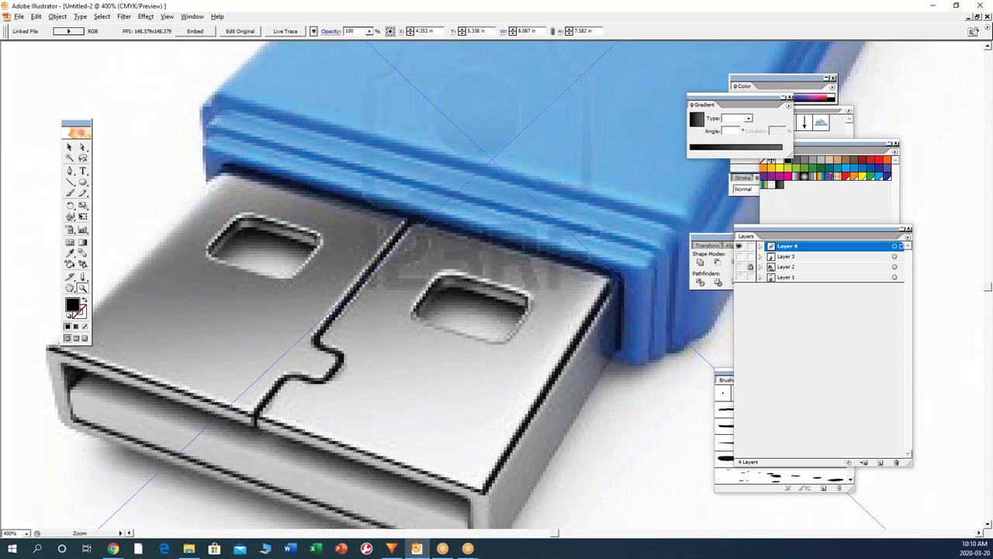
alt+click(474, 267)
alt+click(475, 267)
alt+click(475, 266)
alt+click(475, 267)
alt+click(475, 267)
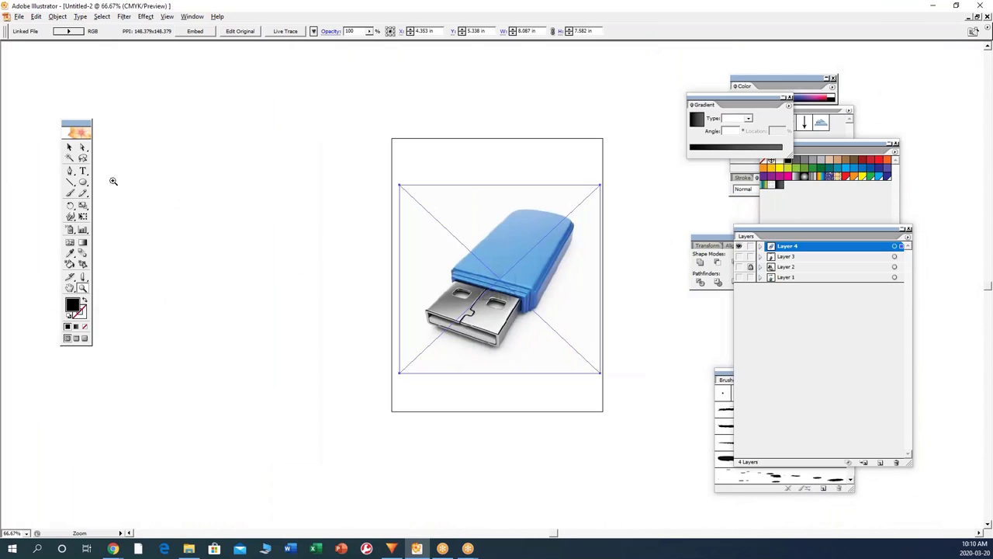
click(69, 147)
drag(600, 374, 545, 318)
mouse_move(501, 284)
mouse_down()
mouse_move(520, 293)
mouse_move(515, 286)
mouse_up()
Step: Add a new layer above the photo, lock Layer 4, and zoom to 200% on the USB photo
click(878, 462)
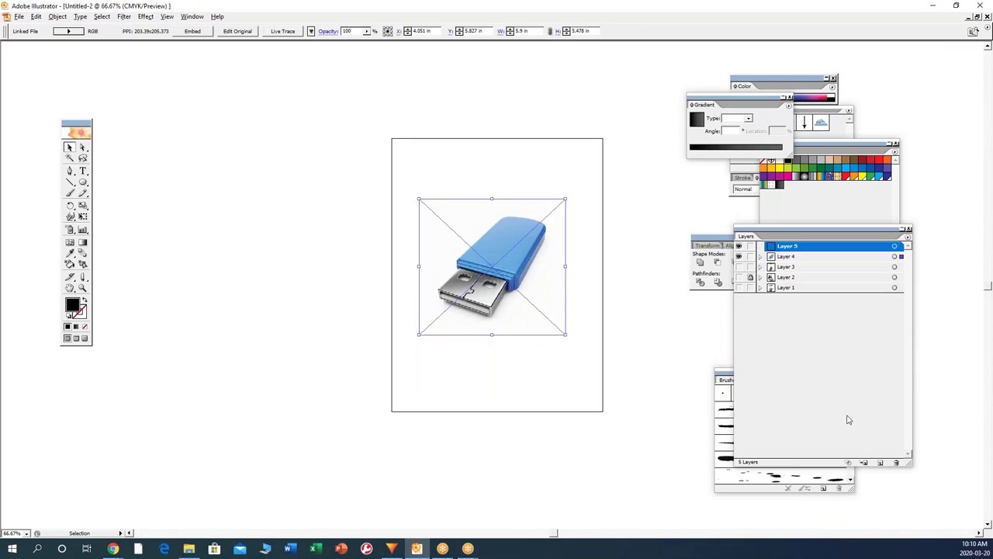
click(750, 256)
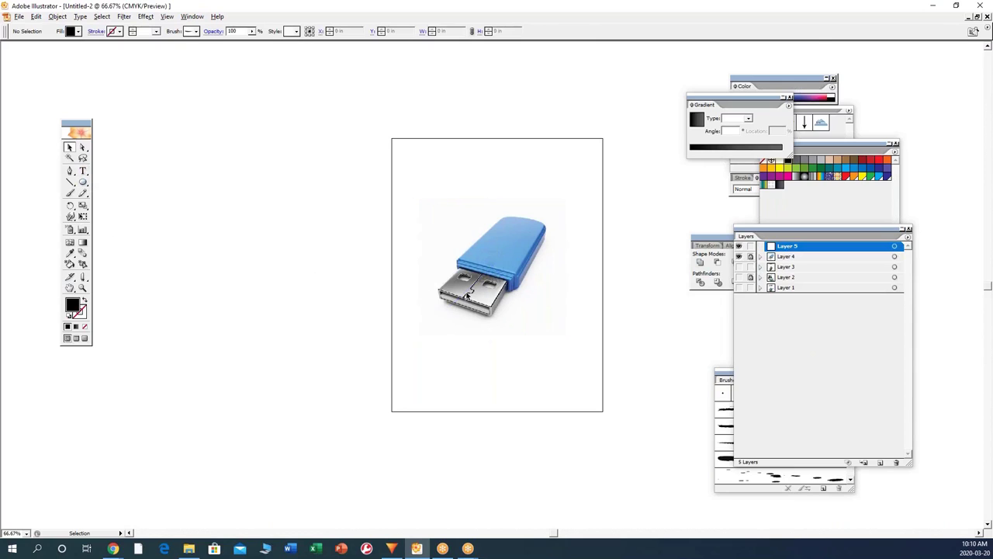
key(ctrl+plus)
key(ctrl+plus)
key(ctrl+plus)
scroll(497, 286, down, 1)
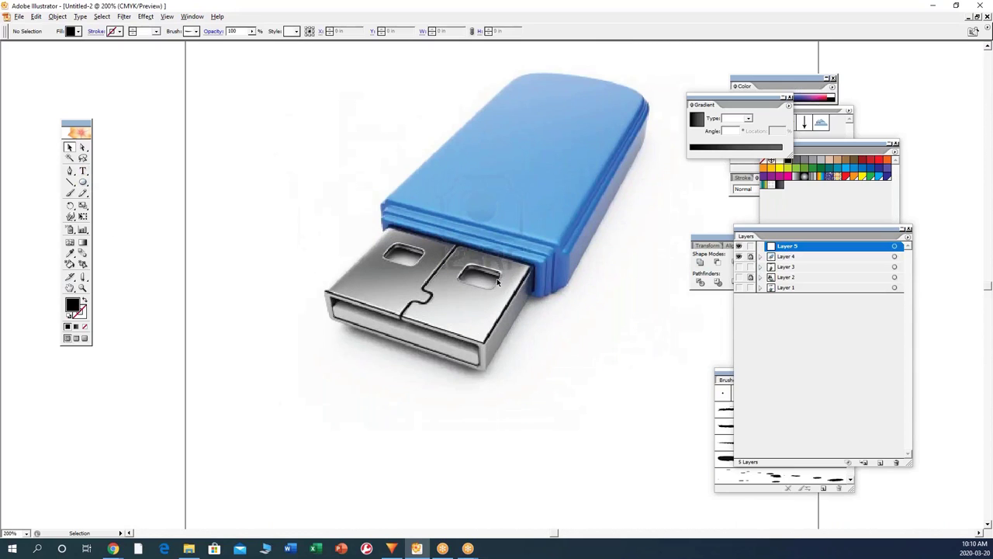
drag(510, 228, 468, 308)
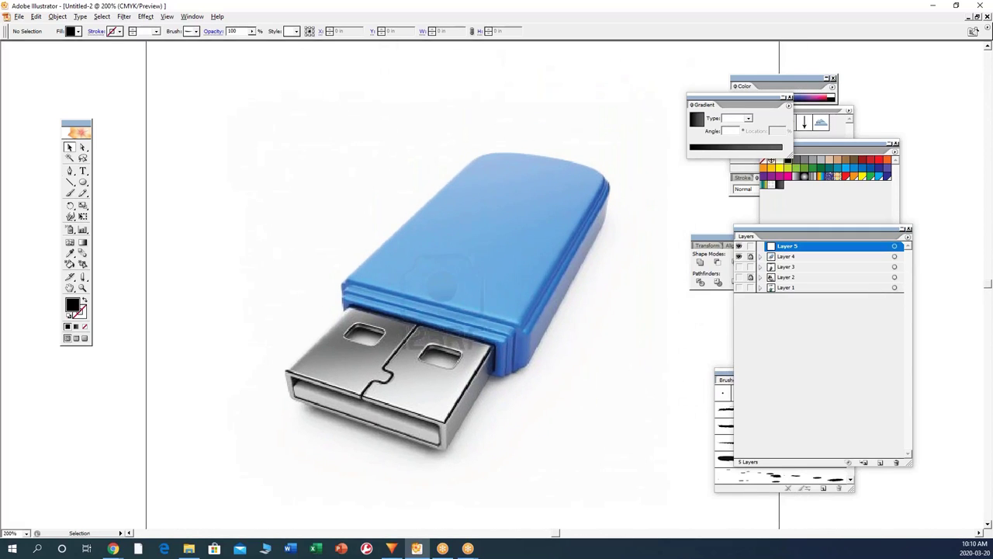
Step: Draw a rectangle across the metal plug and recolour it grey with the Eyedropper
click(83, 185)
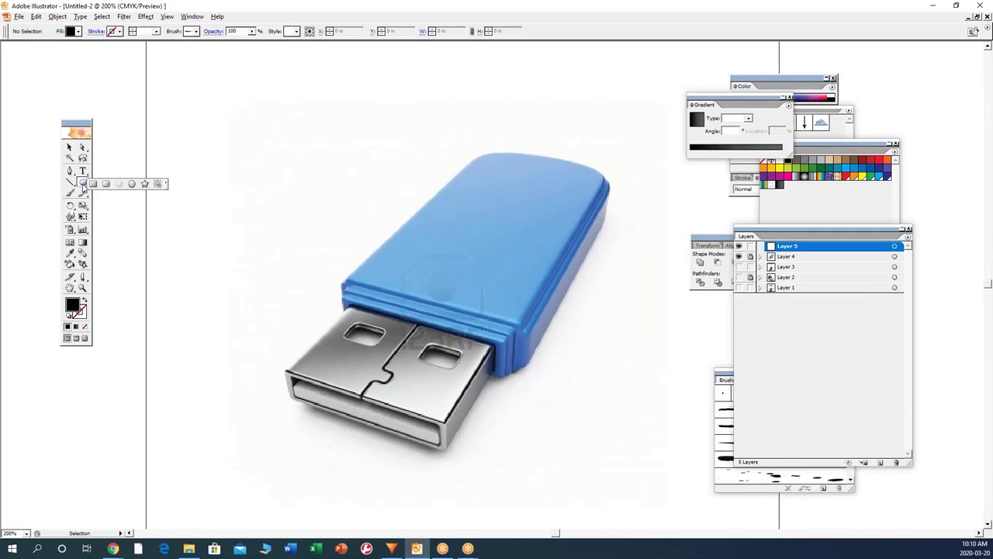
click(92, 185)
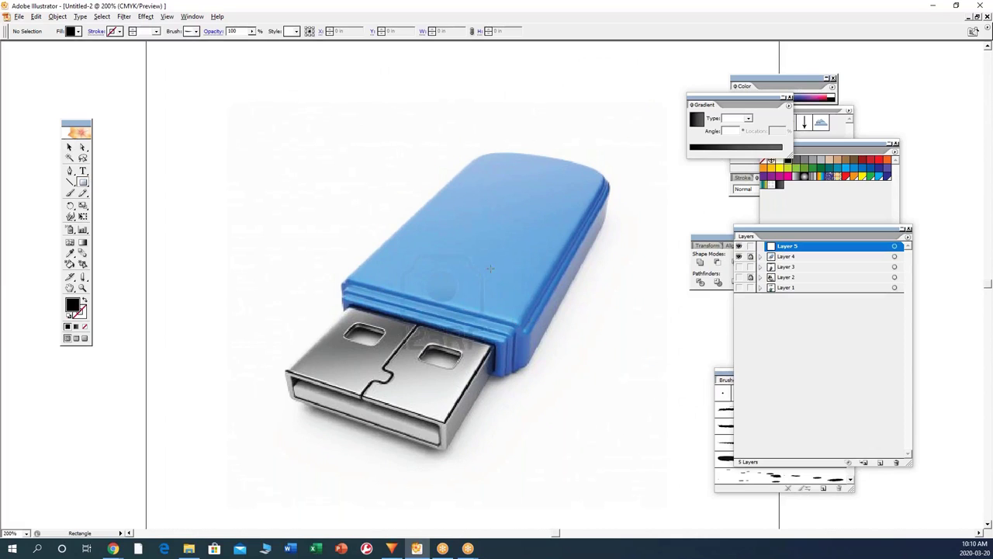
drag(285, 248, 525, 363)
click(83, 147)
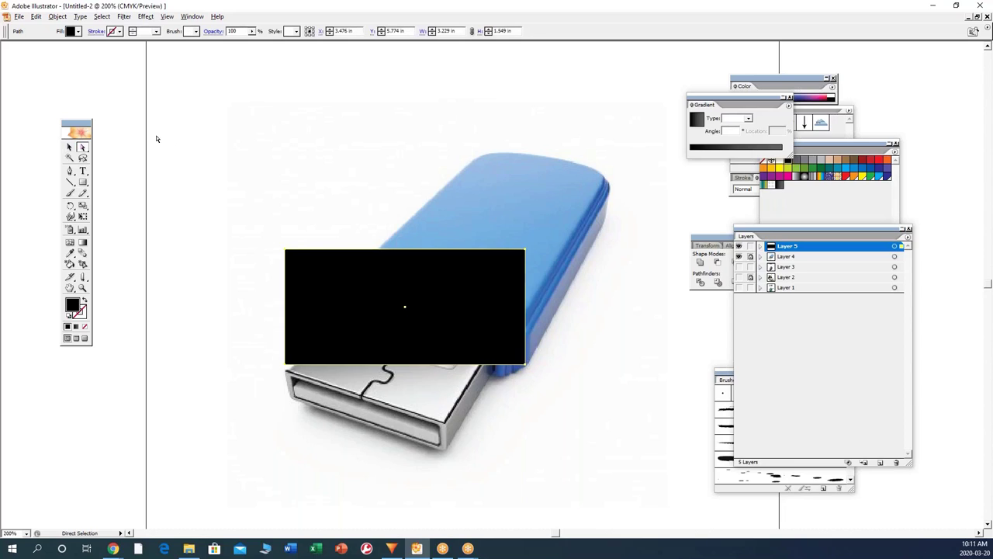
click(232, 253)
click(306, 286)
click(69, 254)
click(456, 418)
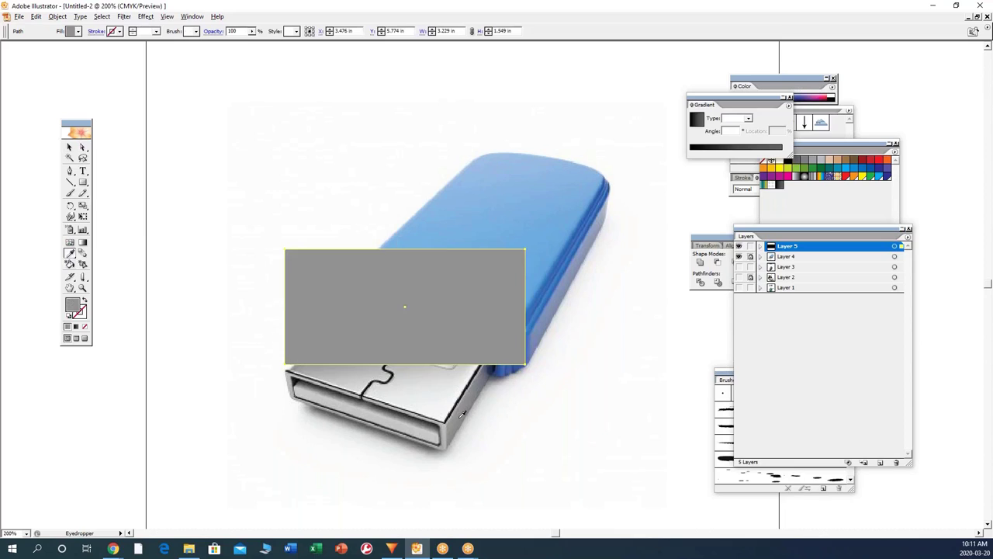
click(83, 148)
click(271, 270)
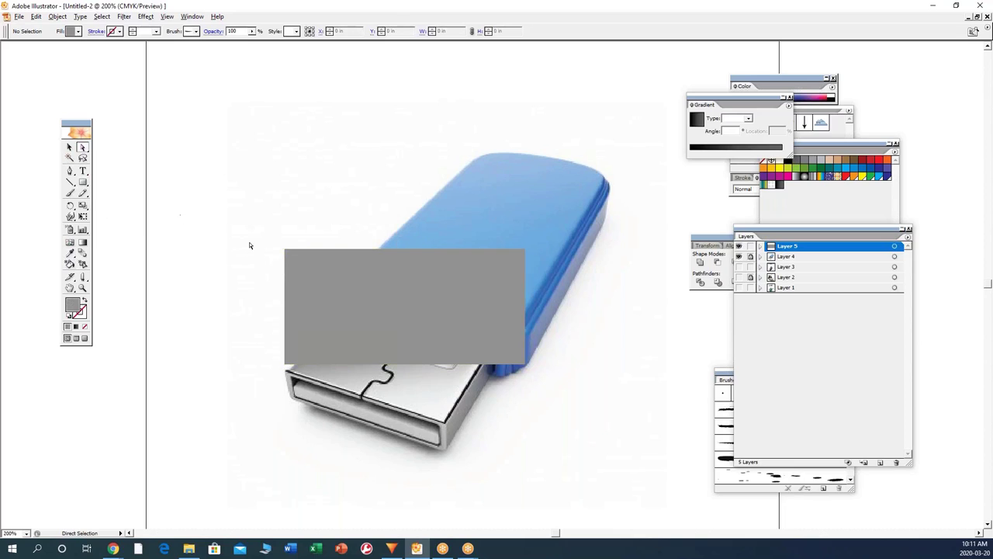
Step: Drag the rectangle's corners to fit it to the connector's narrow right side face
drag(288, 266, 443, 390)
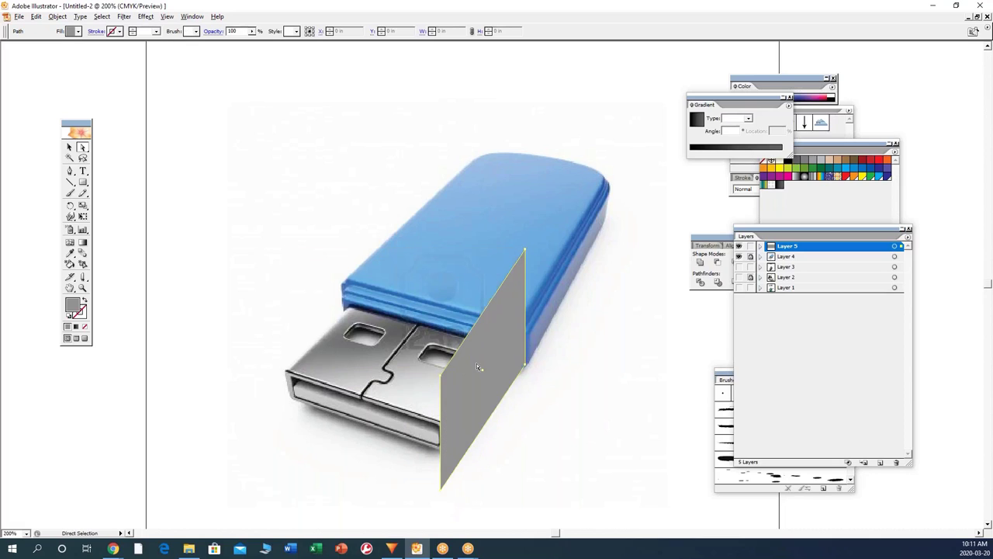
click(548, 370)
drag(526, 255, 523, 356)
drag(449, 383, 446, 423)
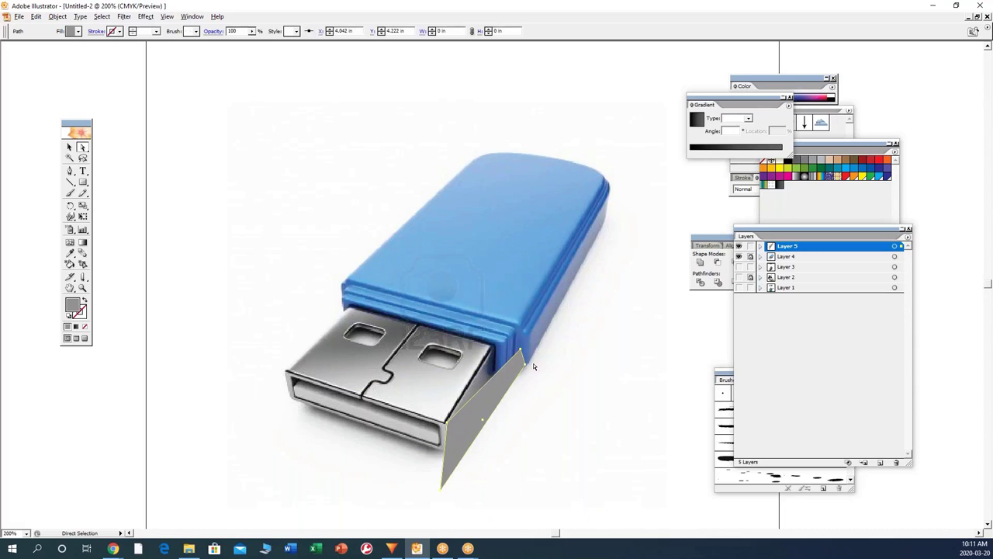
drag(522, 354, 495, 370)
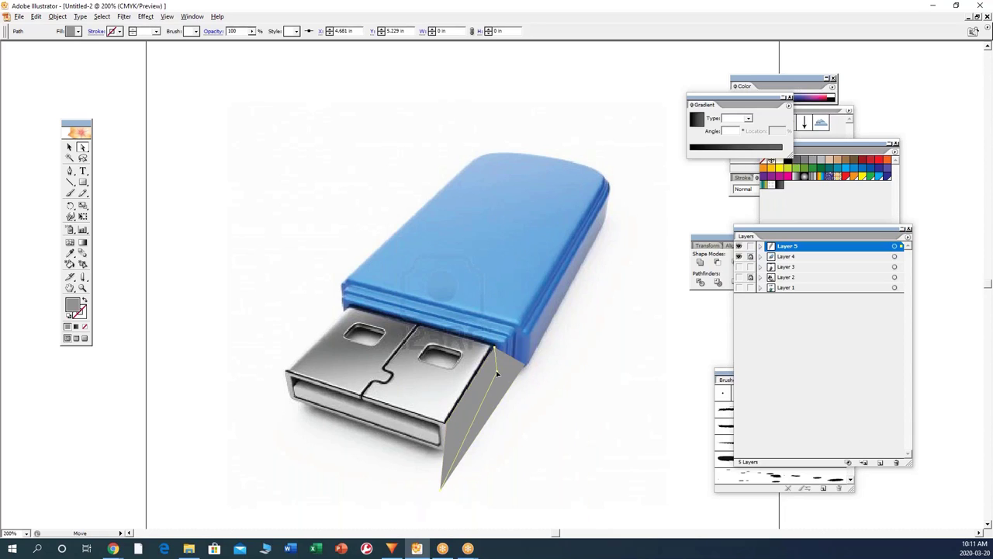
drag(441, 491, 445, 449)
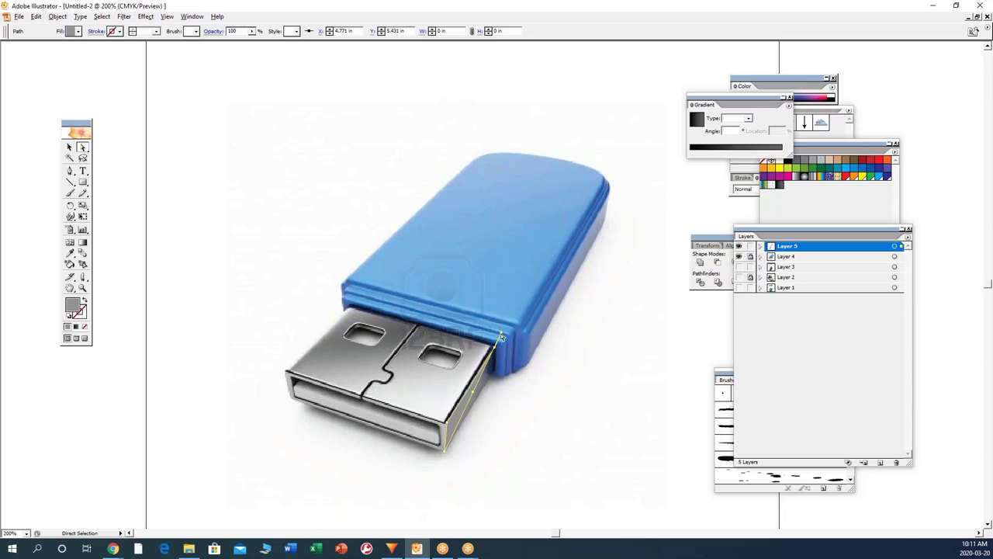
drag(501, 334, 491, 372)
click(514, 399)
click(82, 183)
Step: Draw a grey rectangle over the connector and nudge it down and right
mouse_move(240, 195)
mouse_down()
mouse_move(437, 289)
mouse_move(455, 331)
mouse_up()
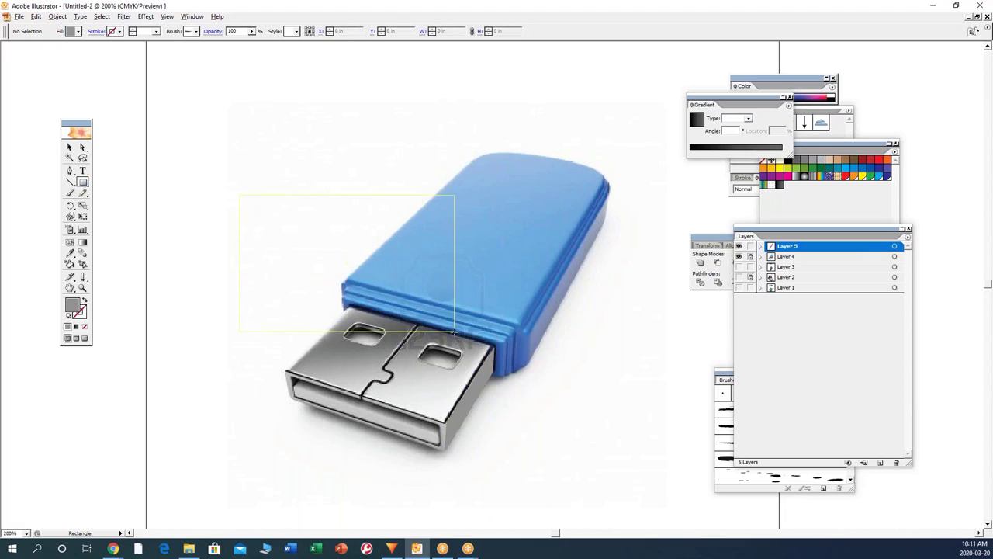
click(82, 147)
click(209, 170)
drag(282, 210, 383, 295)
click(299, 160)
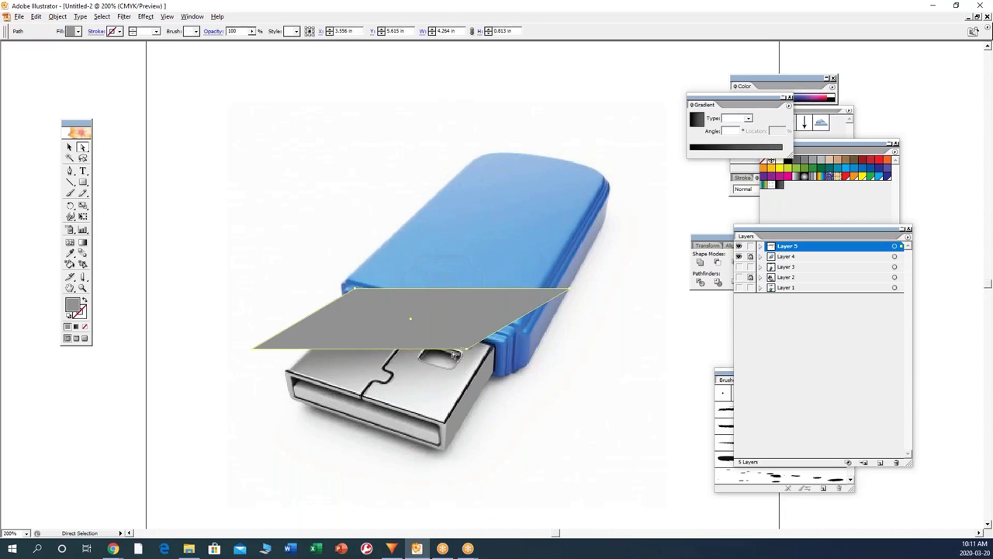
Step: Drag the shape's corners onto the connector's top-face edges, slanting it into a parallelogram
drag(410, 363, 415, 413)
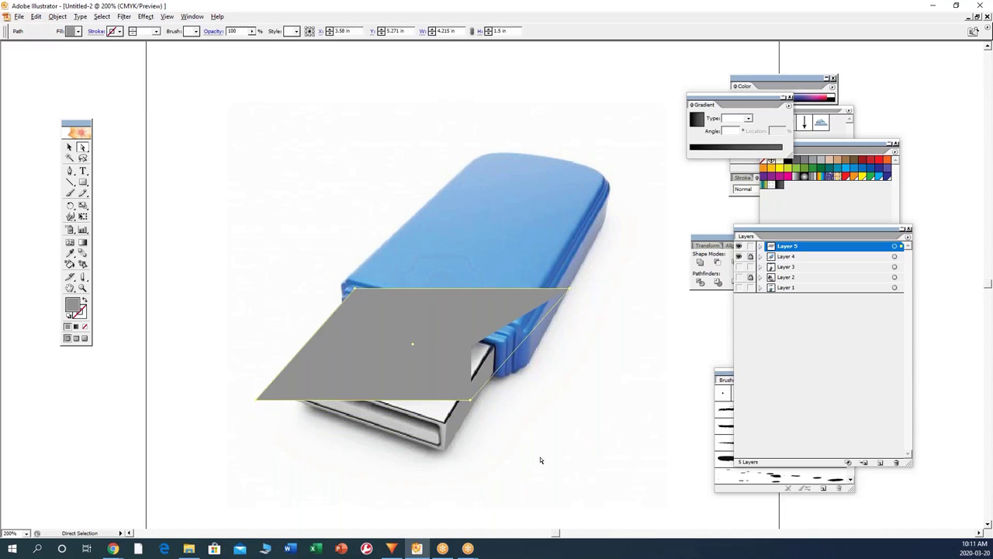
click(471, 401)
drag(473, 405, 444, 450)
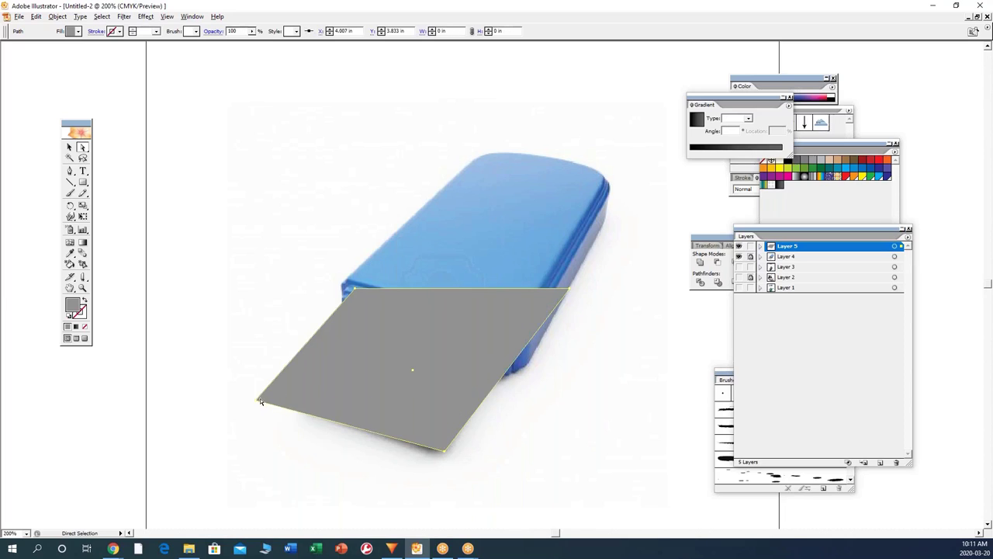
drag(258, 398, 292, 402)
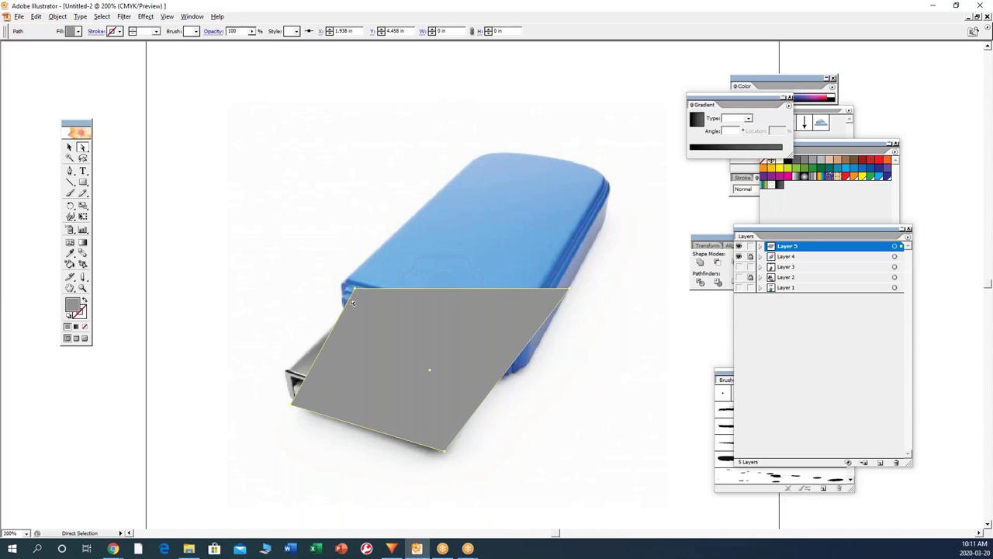
click(354, 289)
mouse_move(354, 289)
mouse_down()
mouse_move(353, 279)
mouse_move(360, 303)
mouse_up()
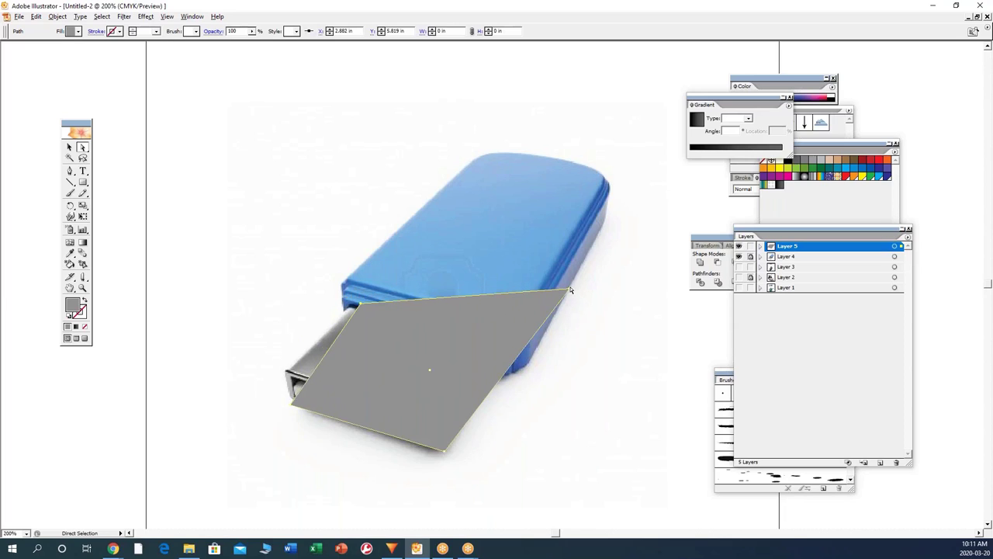
drag(570, 289, 518, 352)
drag(508, 371, 496, 379)
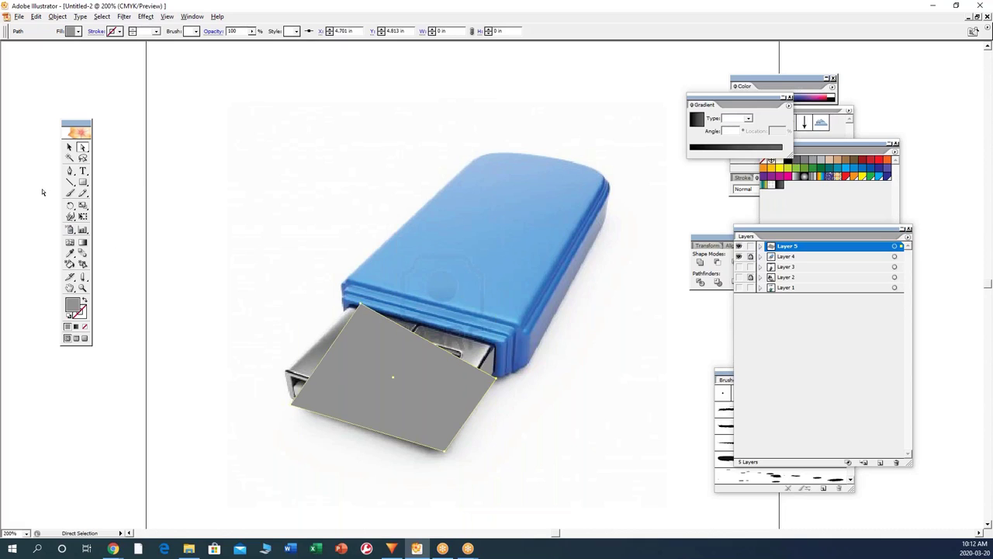
Step: Move the shape's left anchor onto the connector's left corner
click(69, 170)
key(a)
click(151, 203)
click(307, 382)
drag(288, 374, 286, 371)
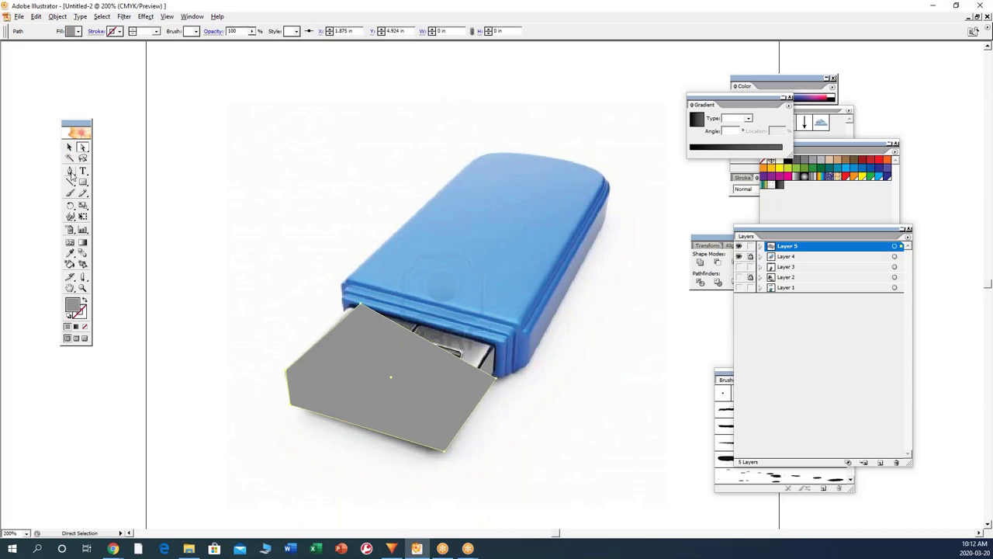
Step: Add a Pen anchor on the right edge, fit it to the connector's corner and square off that side
key(p)
click(467, 362)
click(82, 147)
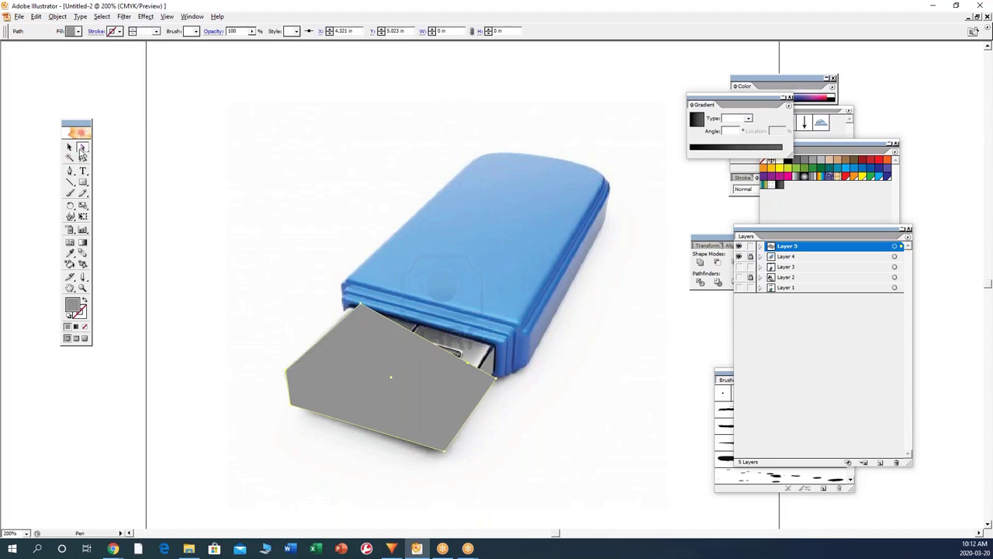
click(470, 368)
drag(468, 363, 466, 365)
click(329, 315)
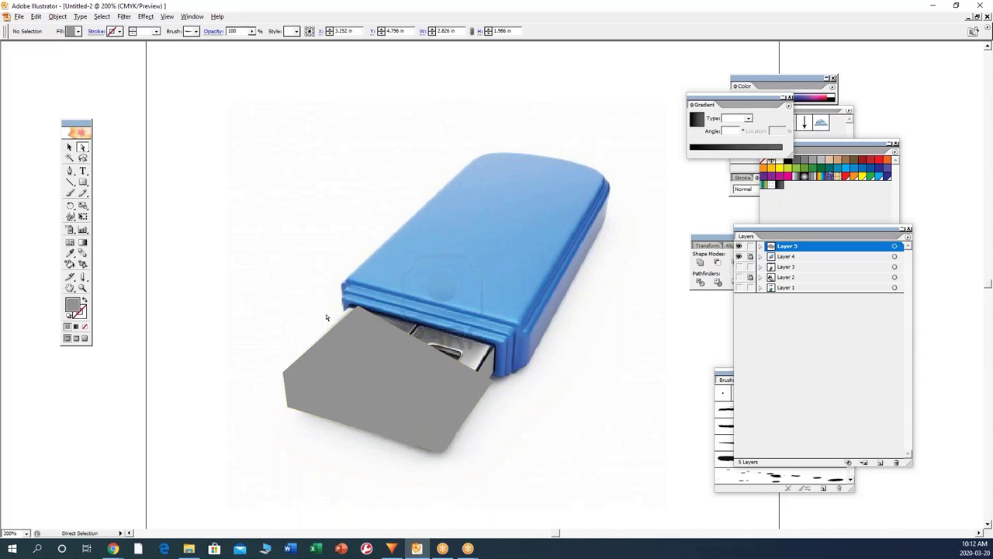
click(467, 369)
drag(466, 369, 494, 350)
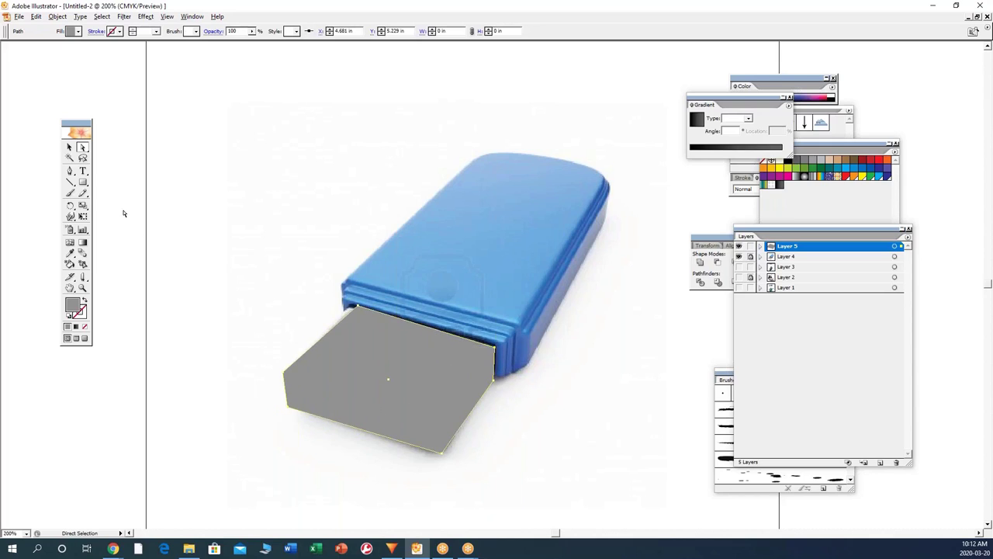
click(69, 147)
Step: Send the top-face shape to the back with Arrange > Send to Back
click(391, 352)
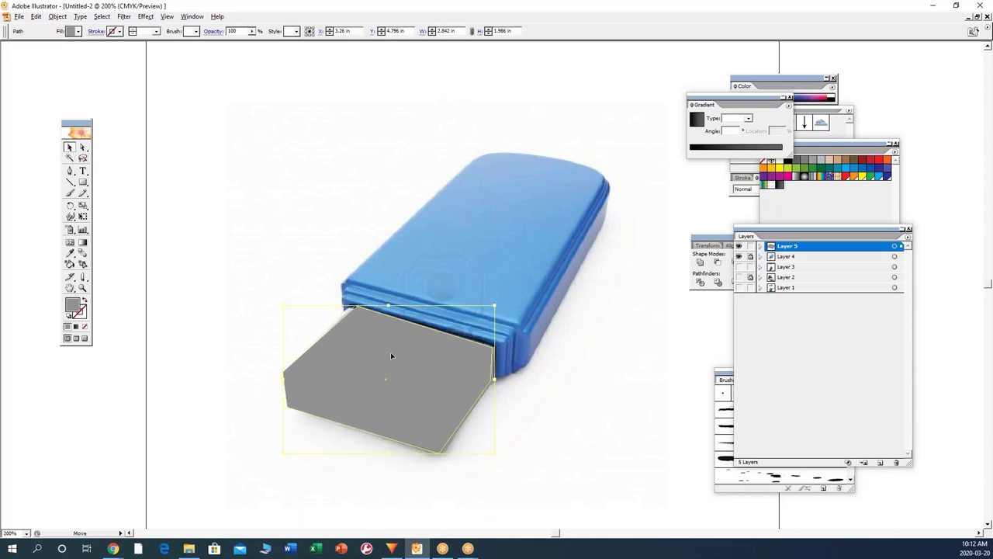
right_click(390, 353)
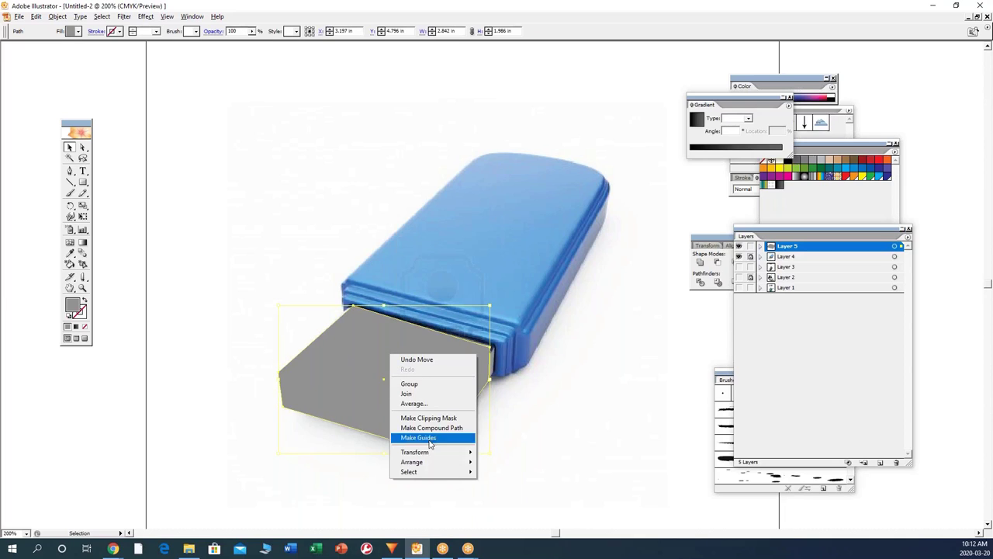
mouse_move(433, 462)
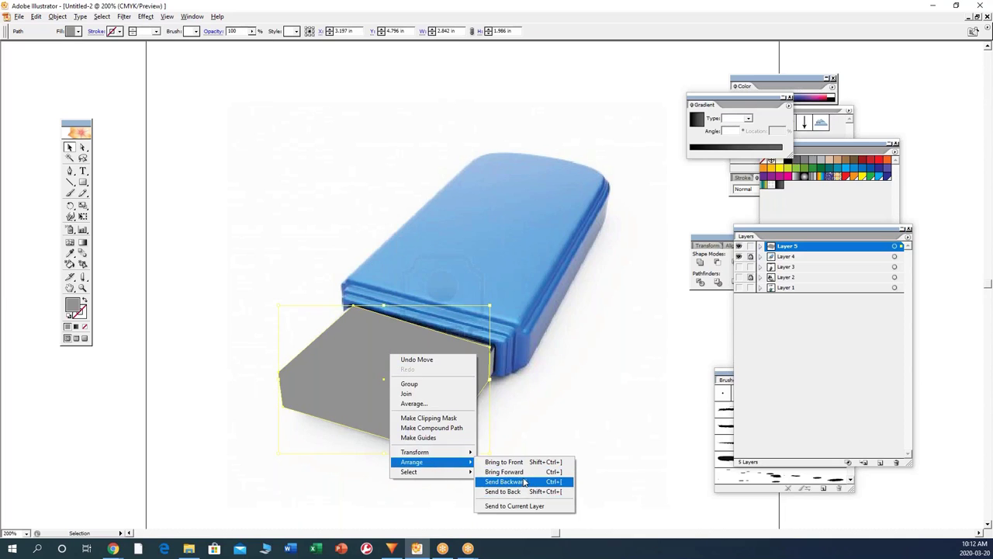
click(523, 492)
Step: Fill the narrow right side face with a darker grey swatch
click(479, 417)
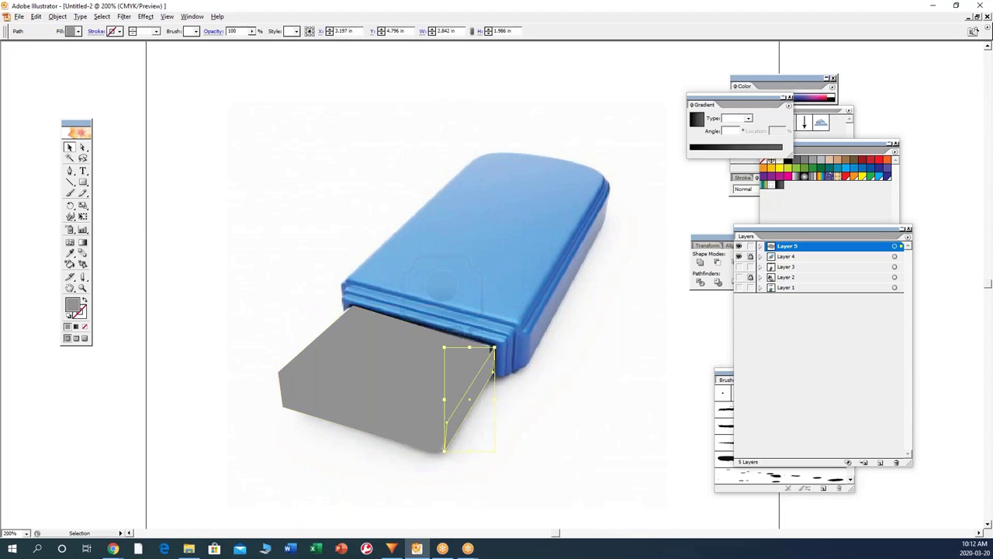
click(795, 161)
click(608, 374)
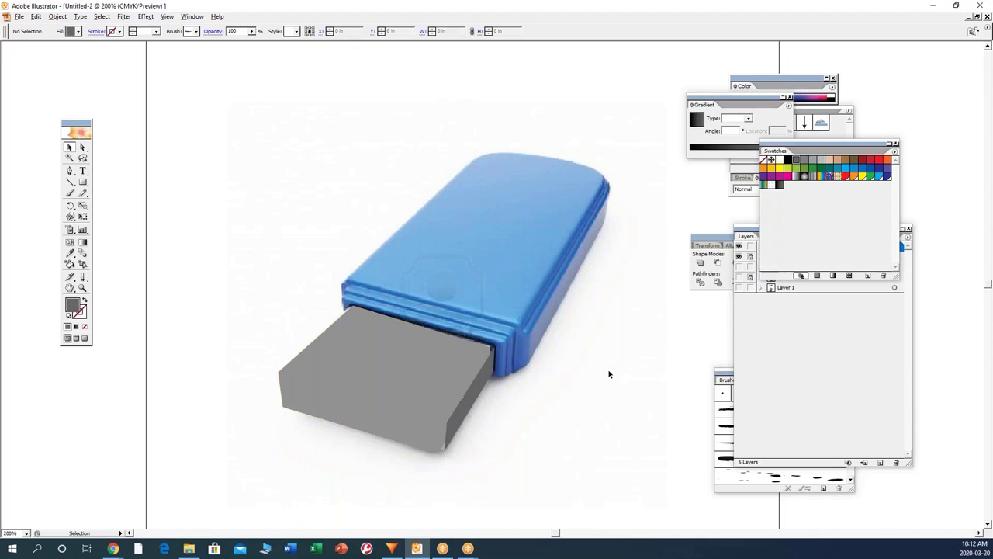
Step: Check the top-face outline and nudge the right side face's edge into place
click(427, 435)
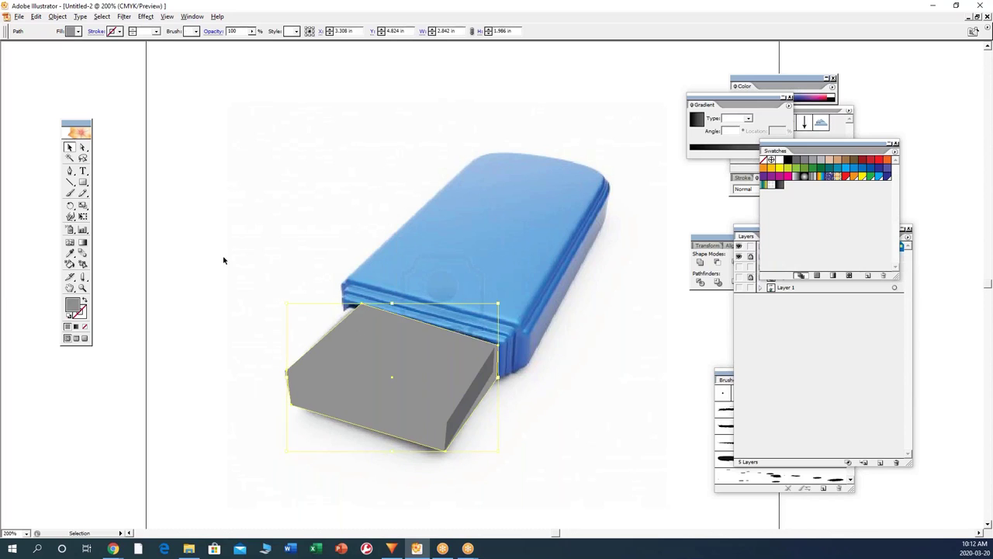
click(83, 146)
click(334, 329)
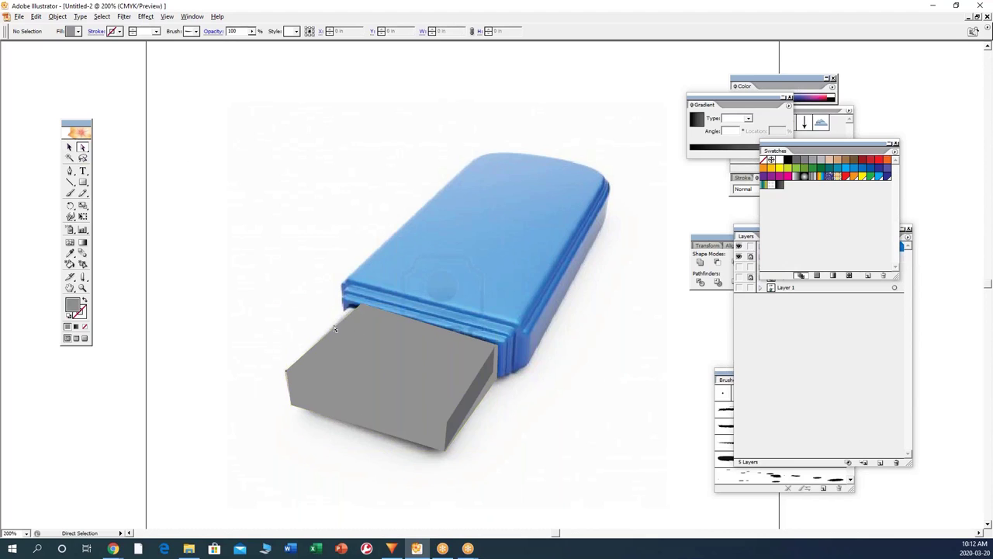
click(353, 309)
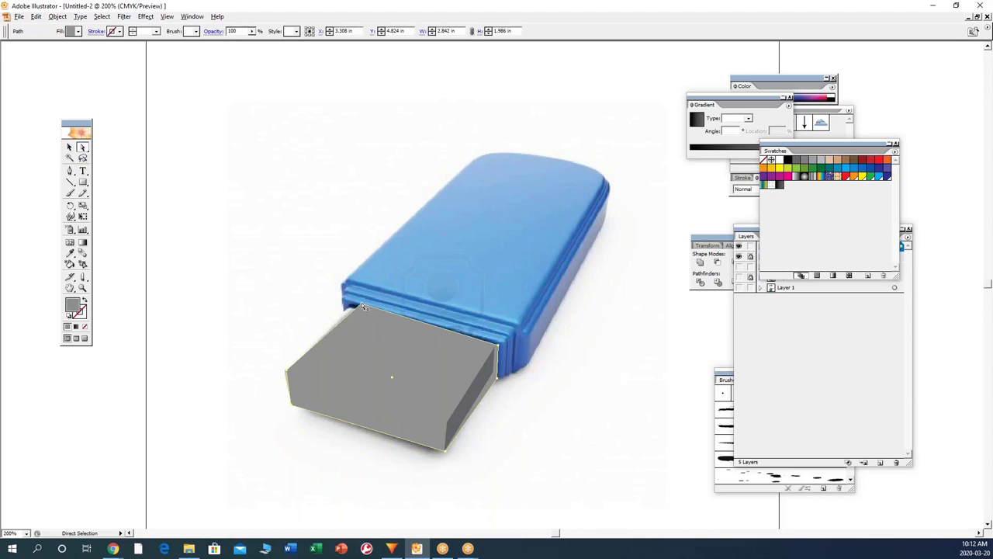
click(469, 352)
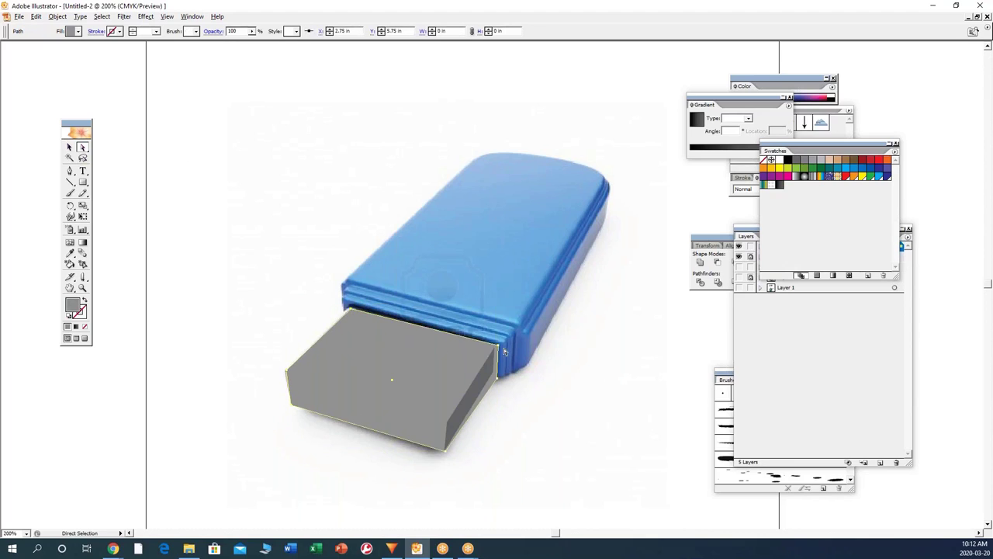
click(529, 398)
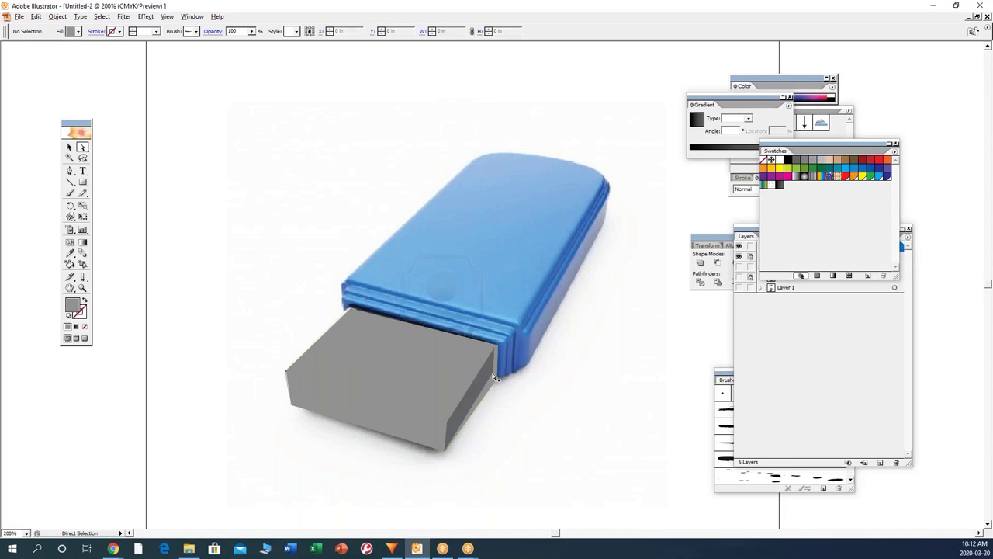
click(494, 377)
drag(494, 376, 417, 386)
click(581, 401)
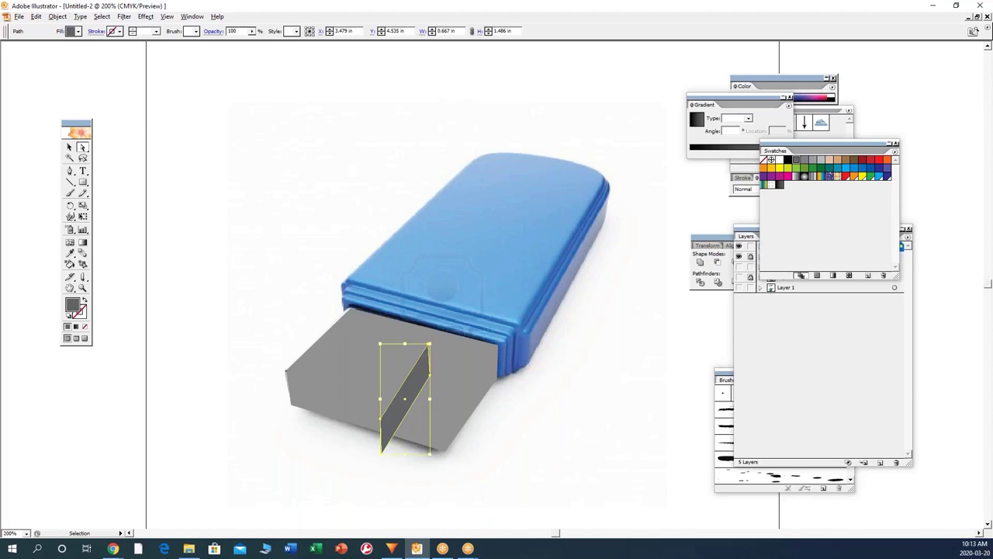
click(535, 401)
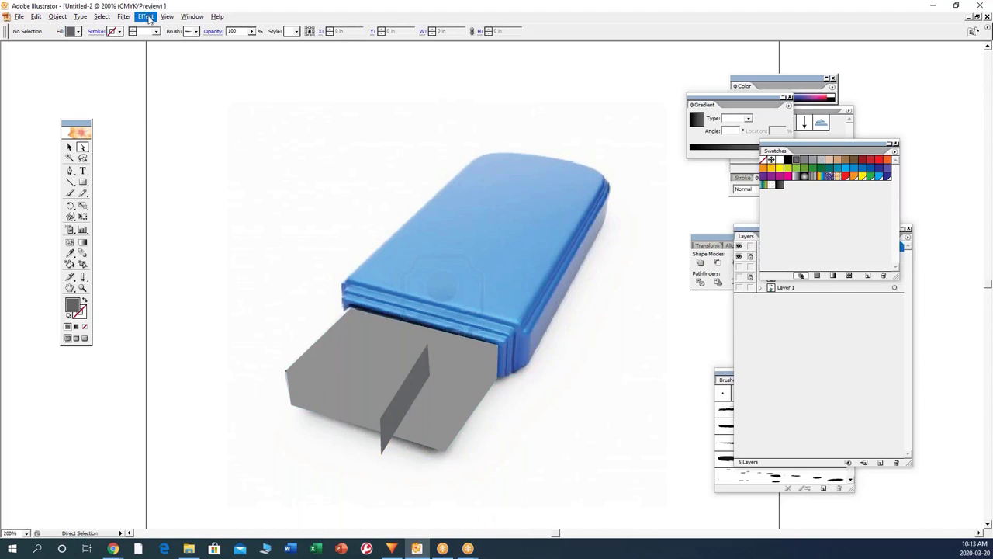
click(57, 17)
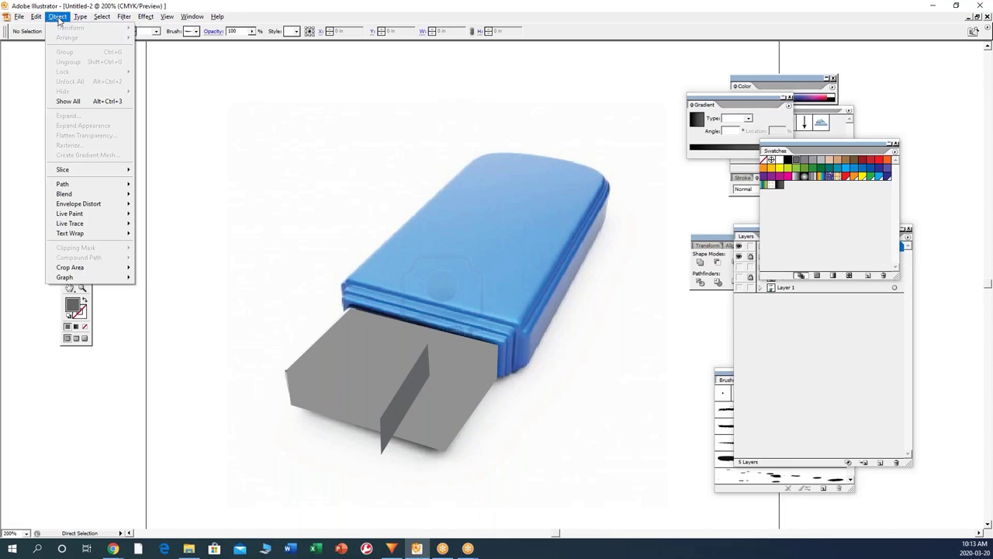
mouse_move(37, 19)
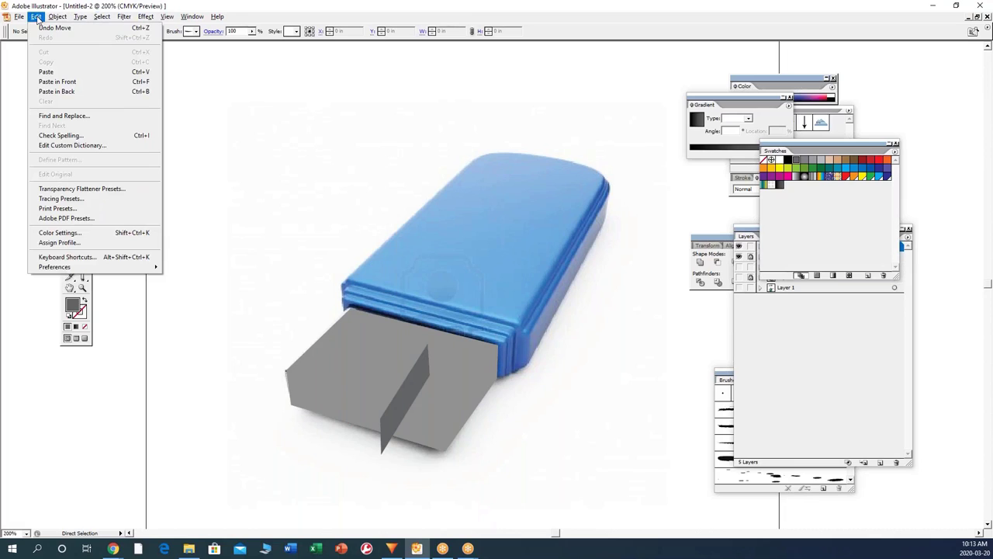
mouse_move(81, 20)
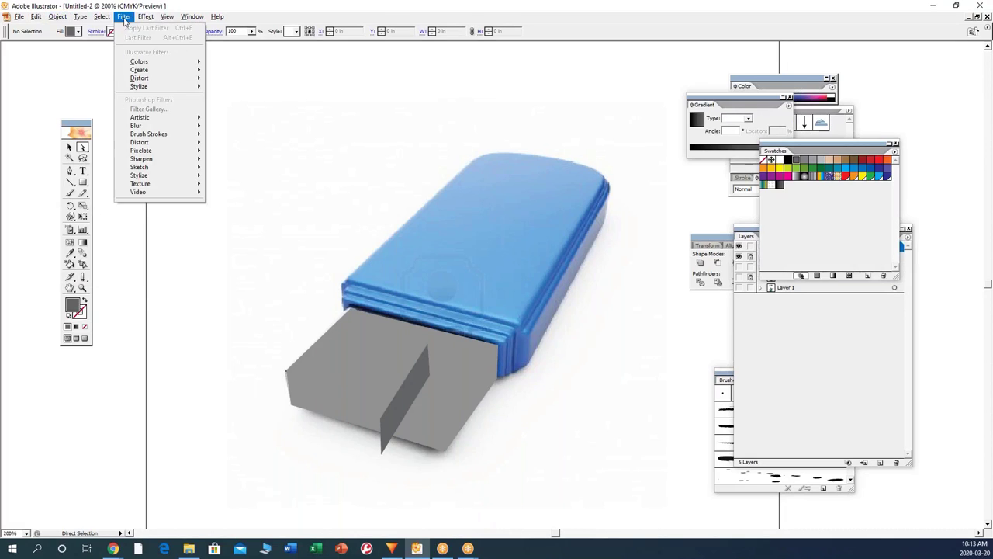
mouse_move(145, 20)
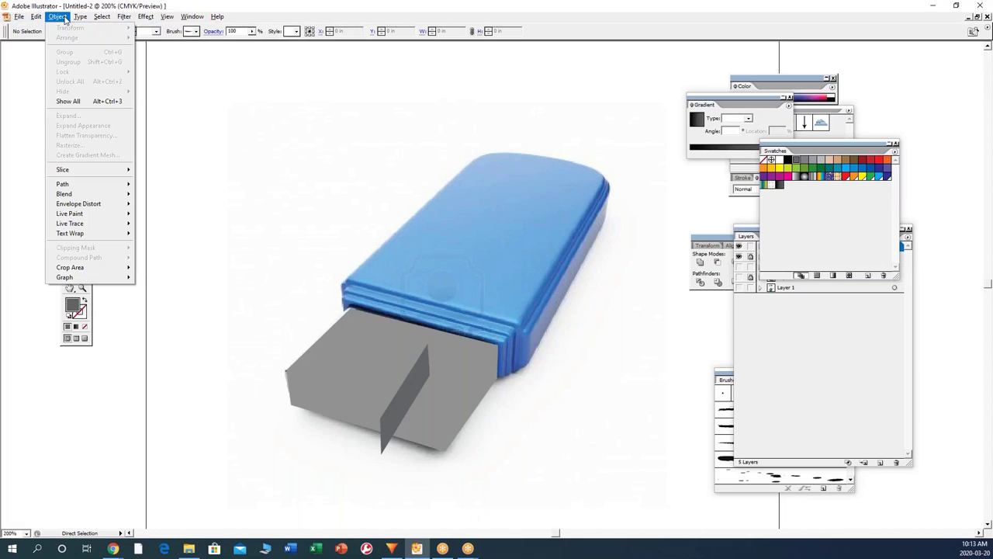
key(Escape)
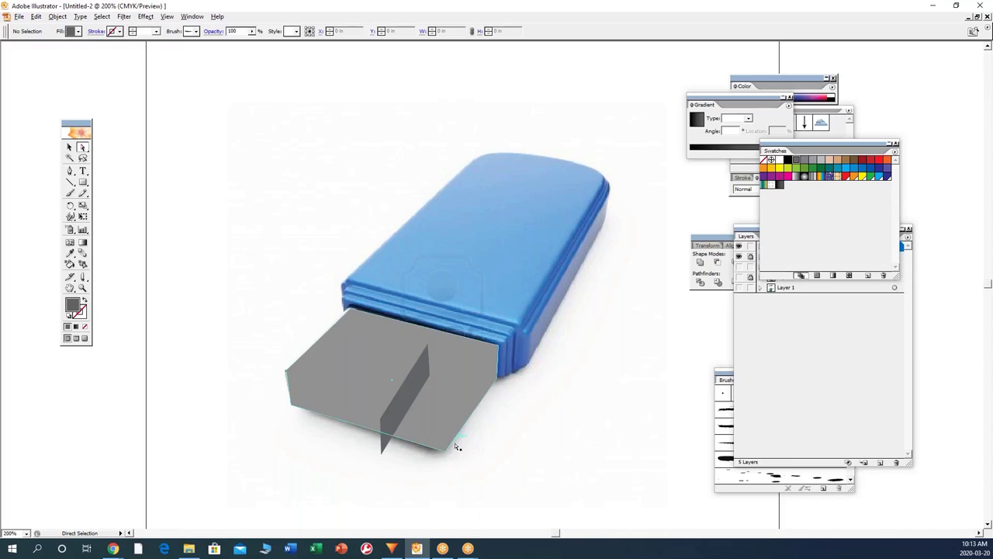
Step: Move the thin dark sliver onto the grey box's right end and nudge its anchor to form the side face
click(69, 147)
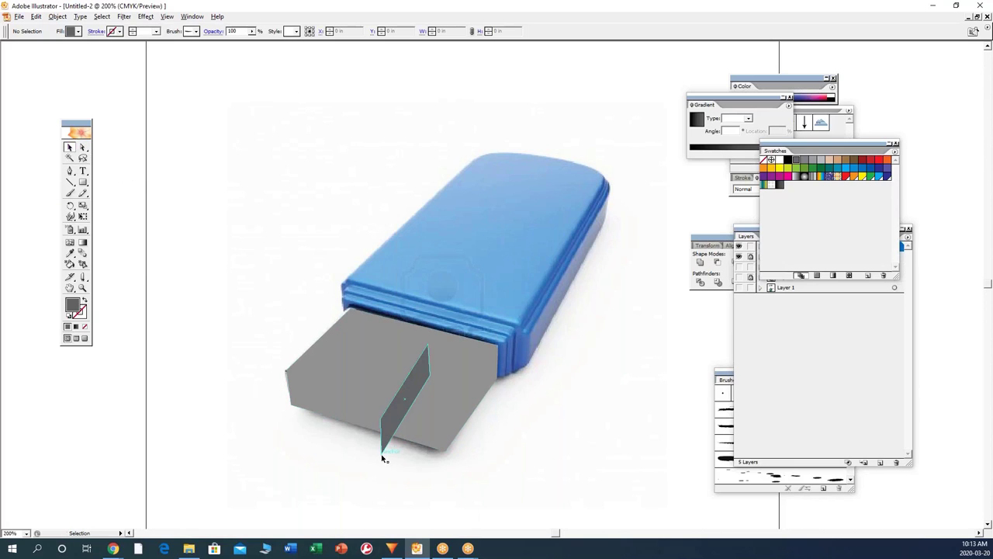
drag(383, 460, 453, 447)
click(82, 147)
click(215, 173)
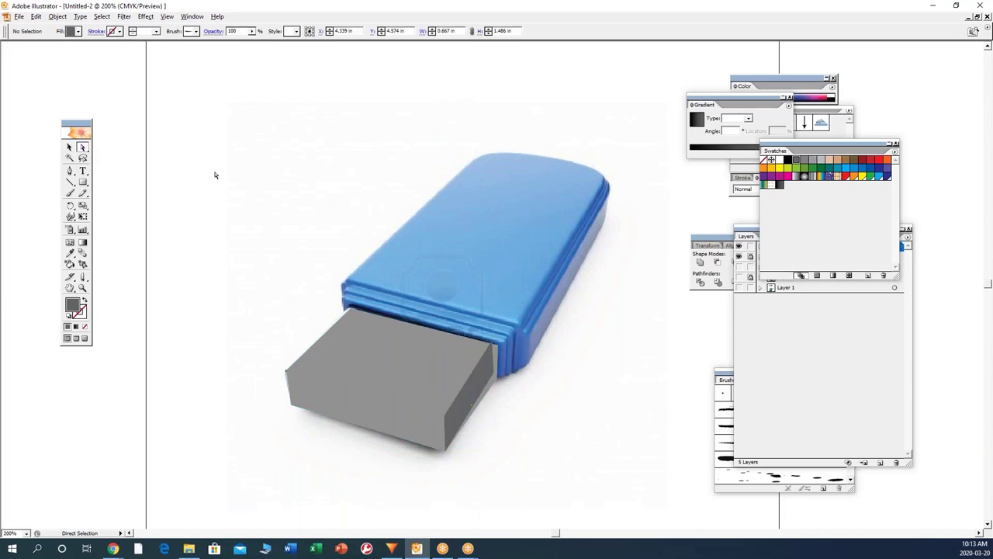
drag(494, 381, 496, 380)
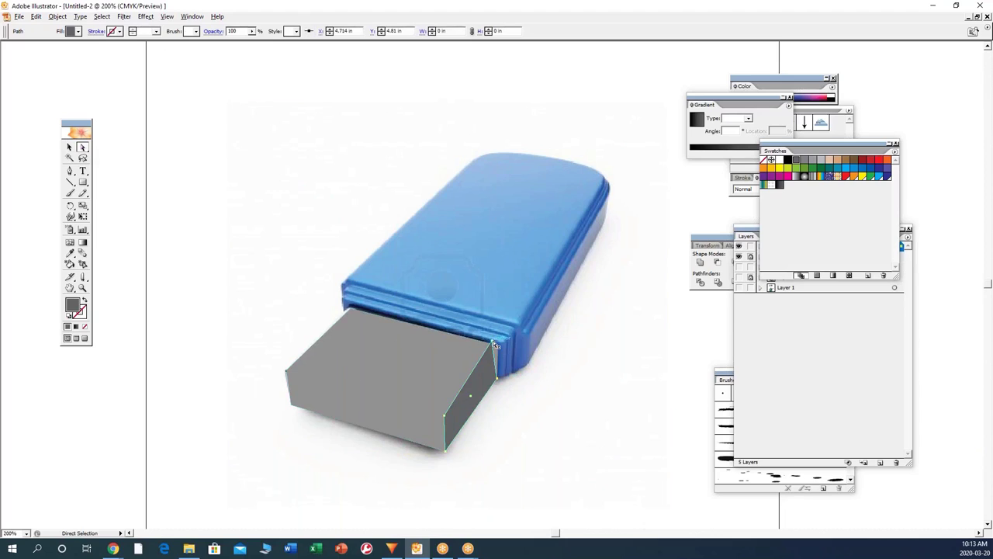
click(555, 433)
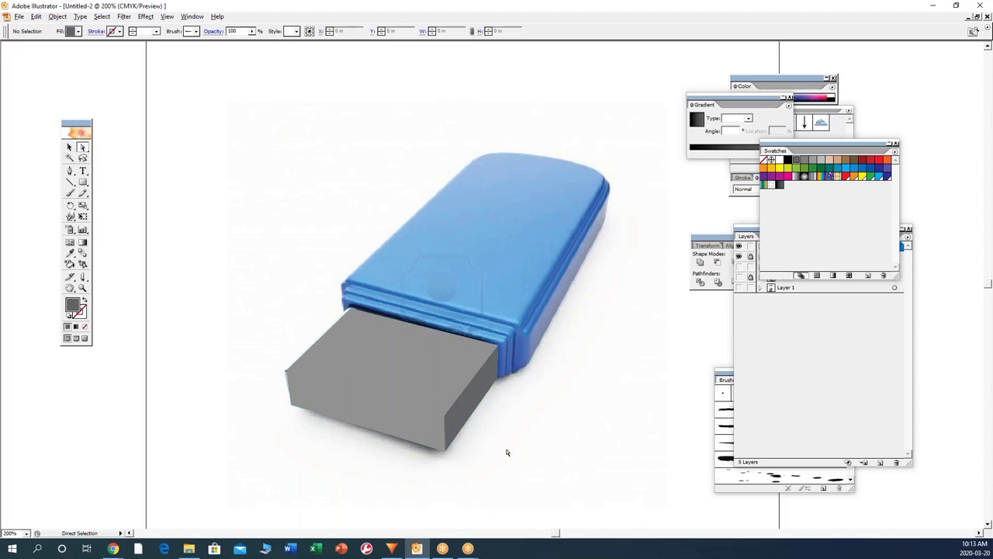
click(69, 147)
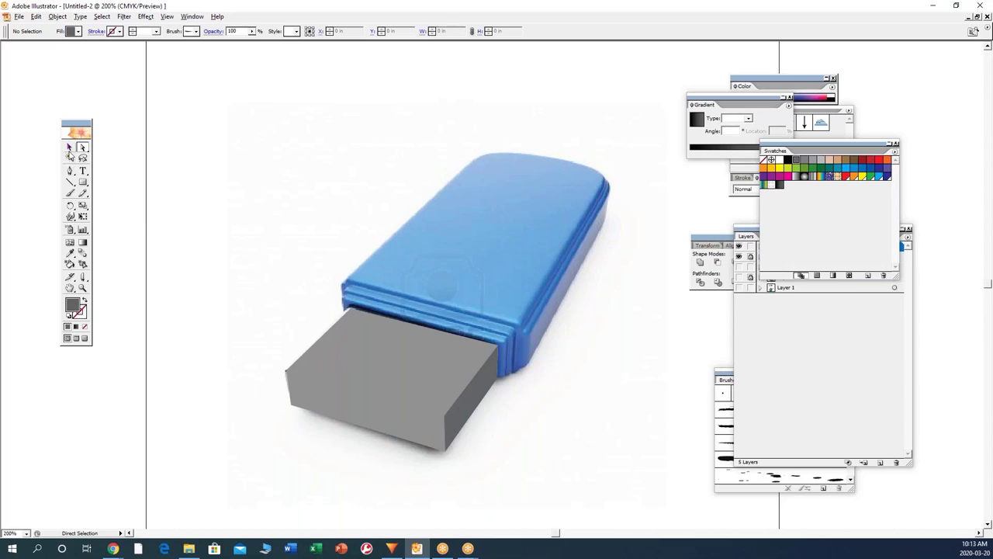
click(467, 411)
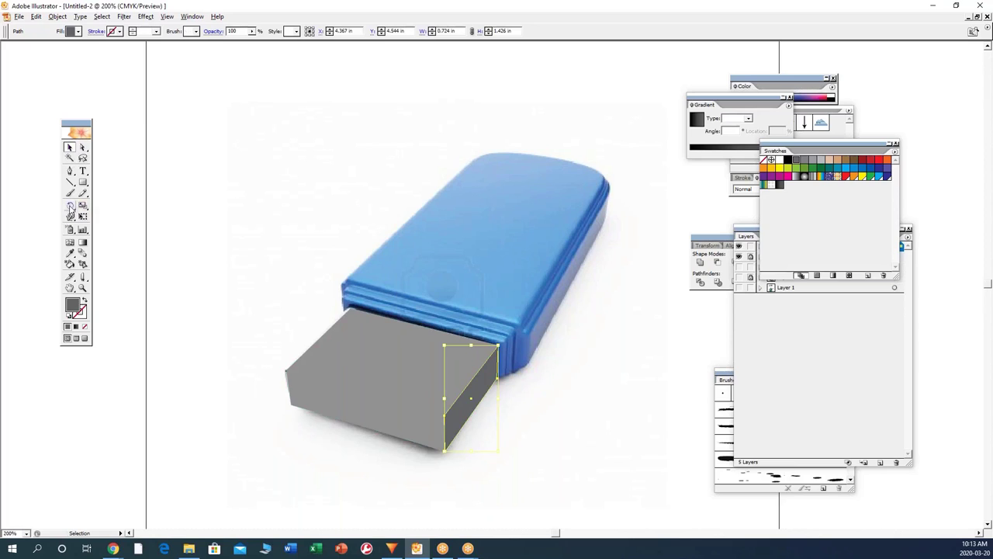
Step: Mirror the side face with the Reflect tool across its corner onto the box's front
click(70, 208)
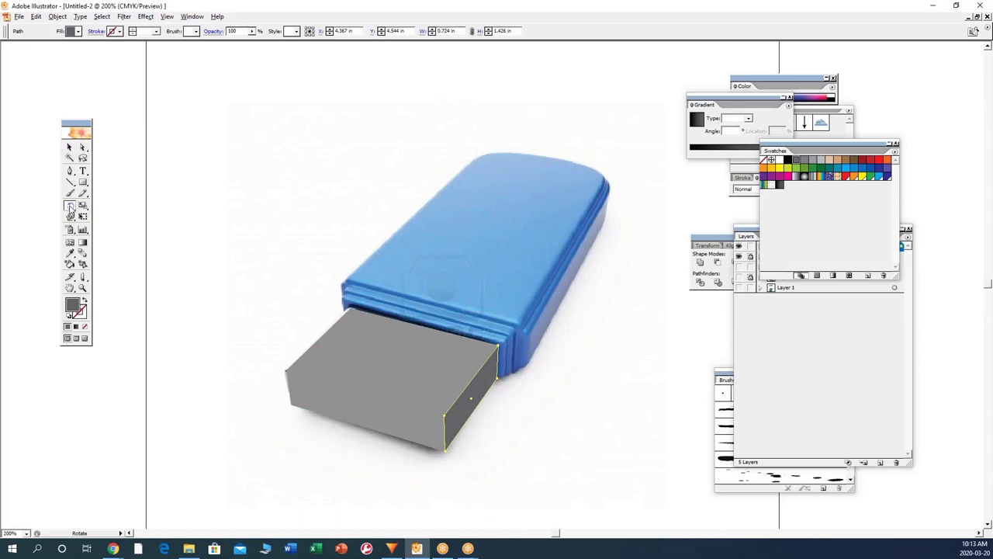
click(83, 206)
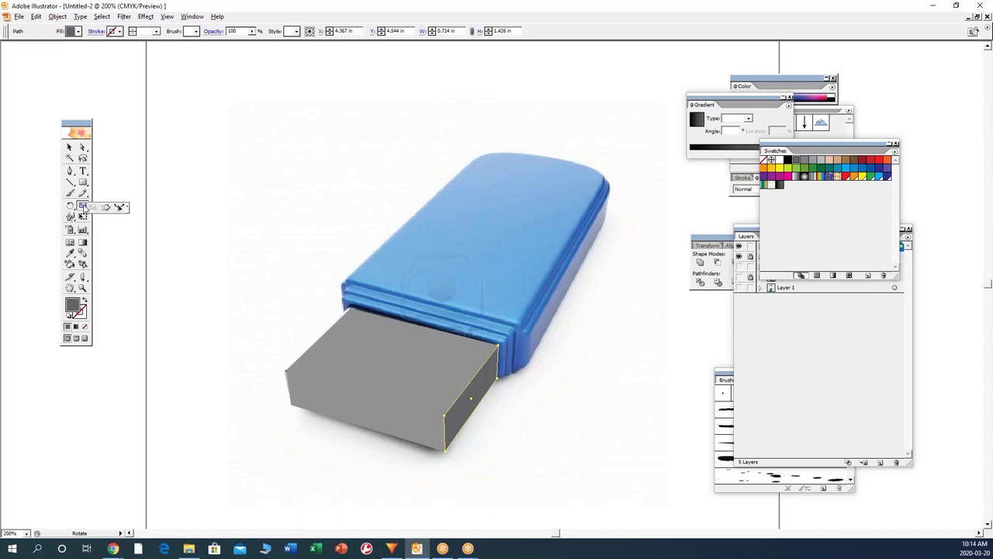
drag(70, 205, 95, 208)
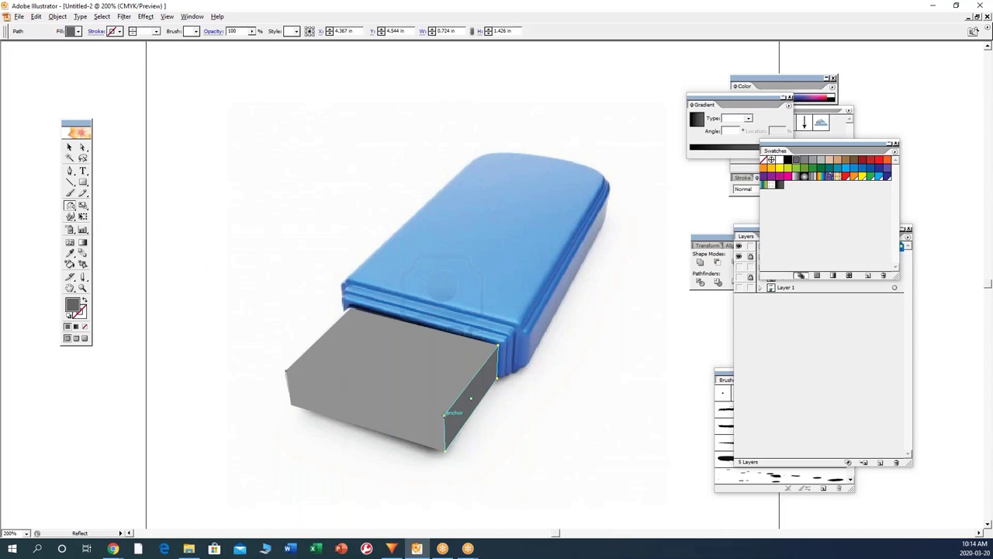
click(435, 411)
drag(470, 411, 411, 394)
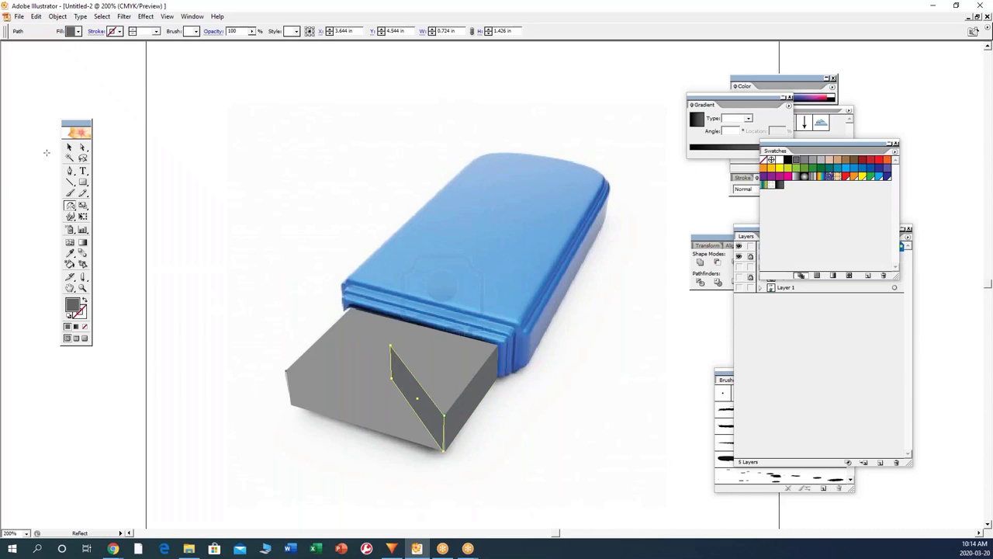
Step: Stretch the flipped face along the box's long edge to its left end as the darker front face
click(82, 147)
click(357, 349)
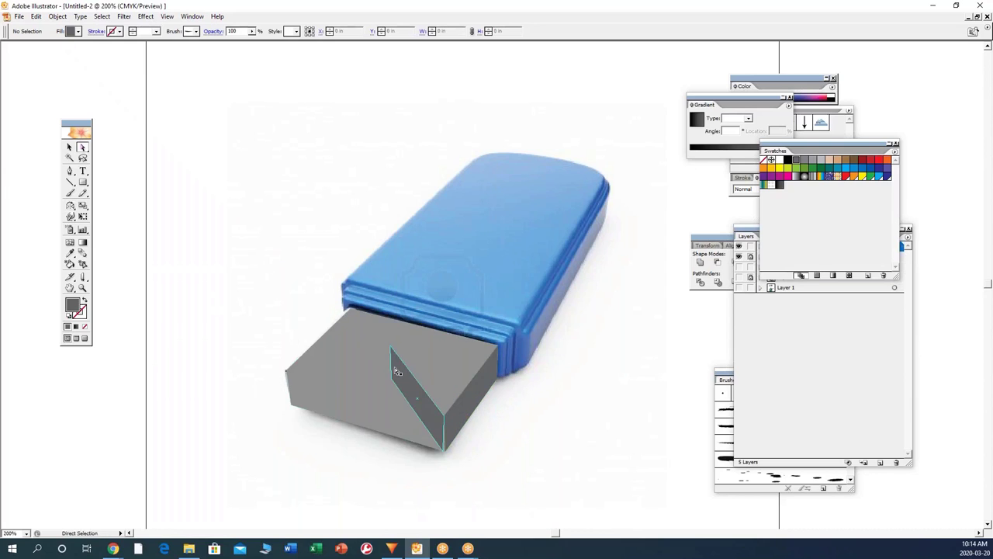
drag(397, 373, 286, 392)
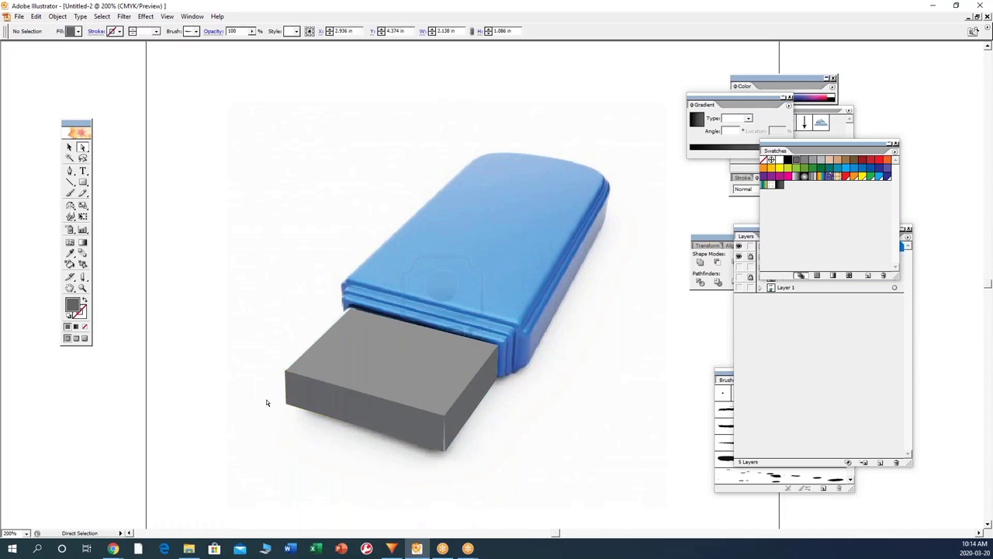
click(288, 403)
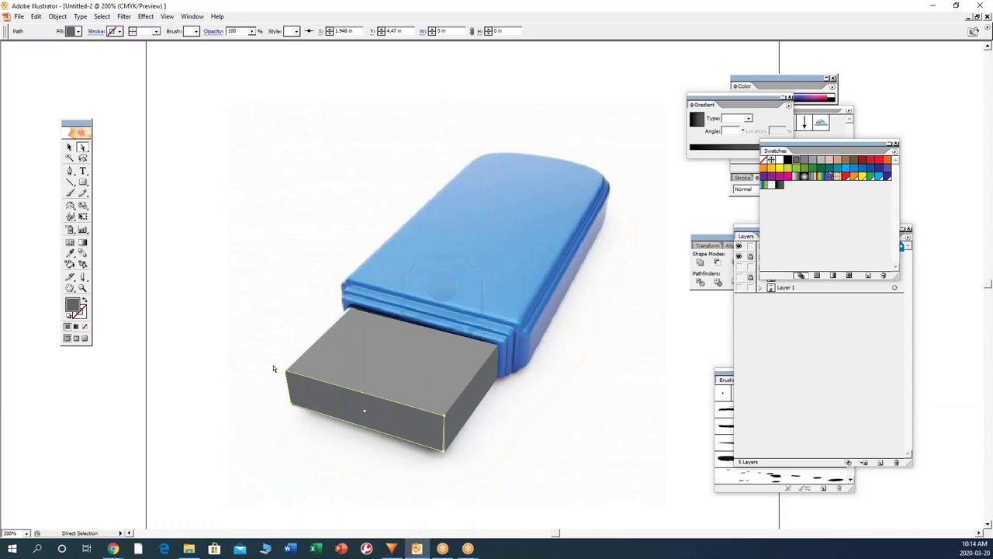
drag(289, 377, 295, 401)
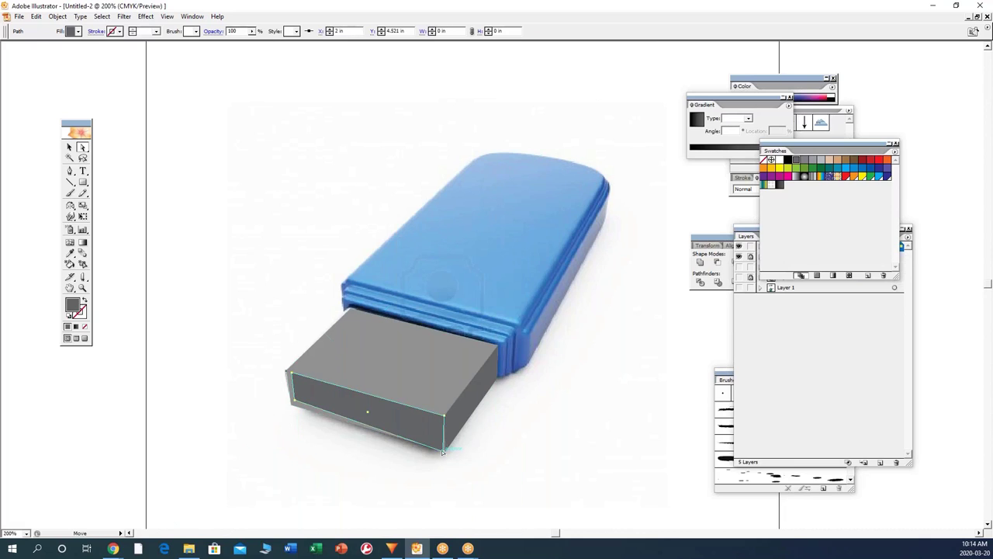
Step: Align the front face's bottom-right and top-left corners with the box's edges
click(440, 447)
drag(439, 447, 439, 415)
click(527, 437)
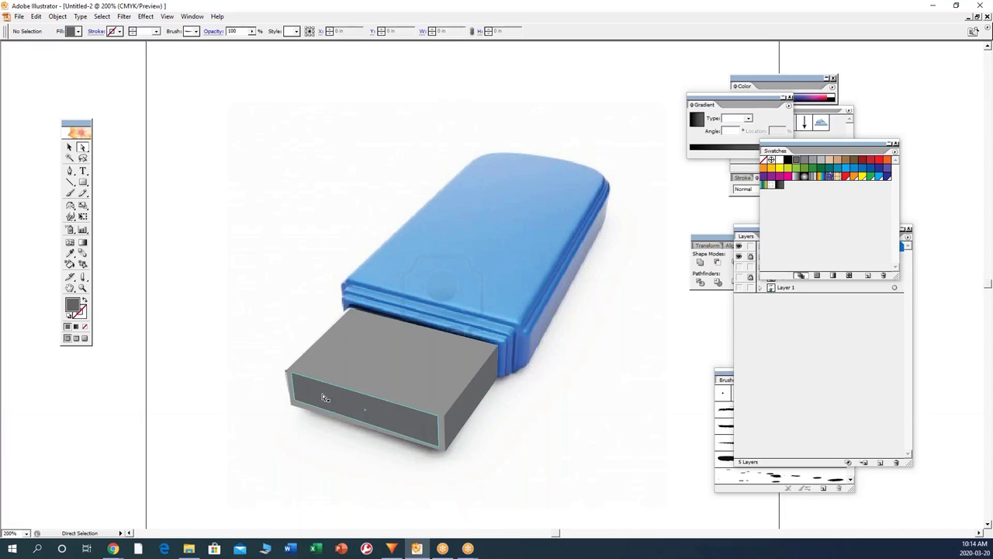
drag(293, 377, 287, 374)
drag(436, 448, 440, 446)
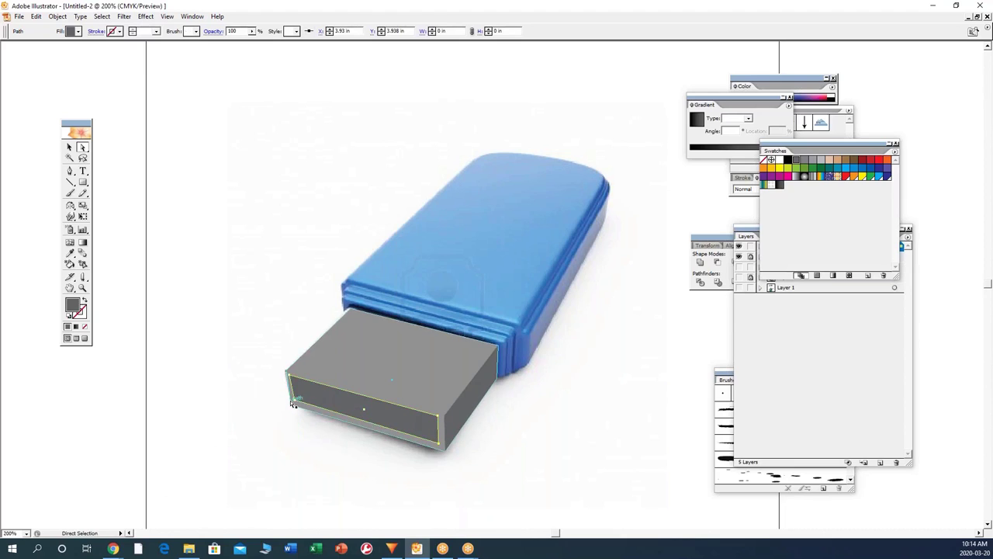
click(405, 433)
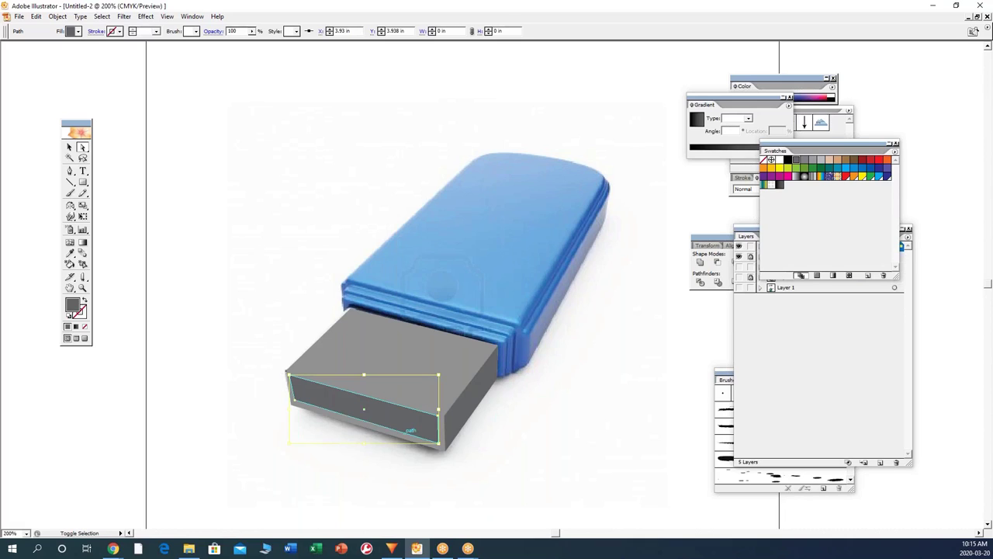
click(391, 425)
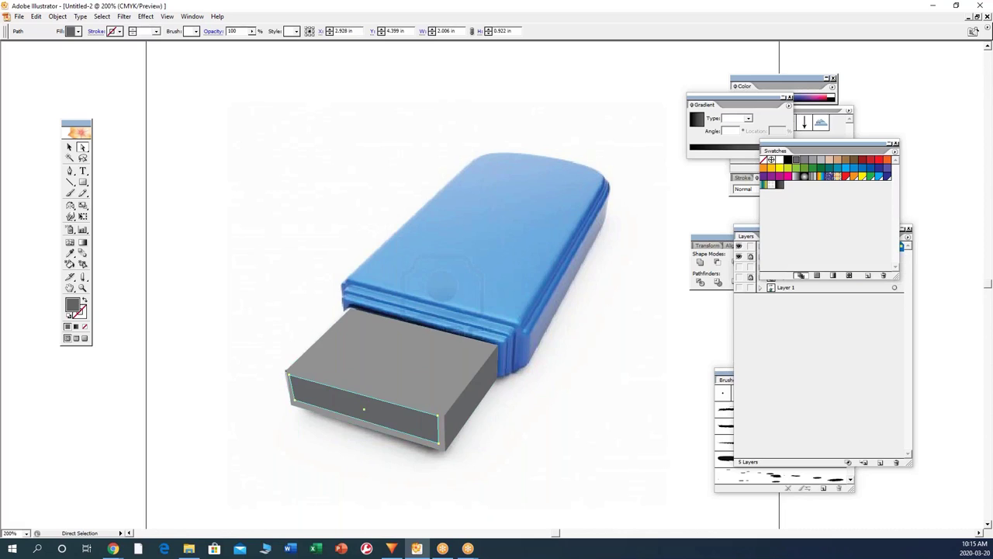
key(ctrl)
key(ctrl)
key(ctrl)
key(ctrl)
key(ctrl)
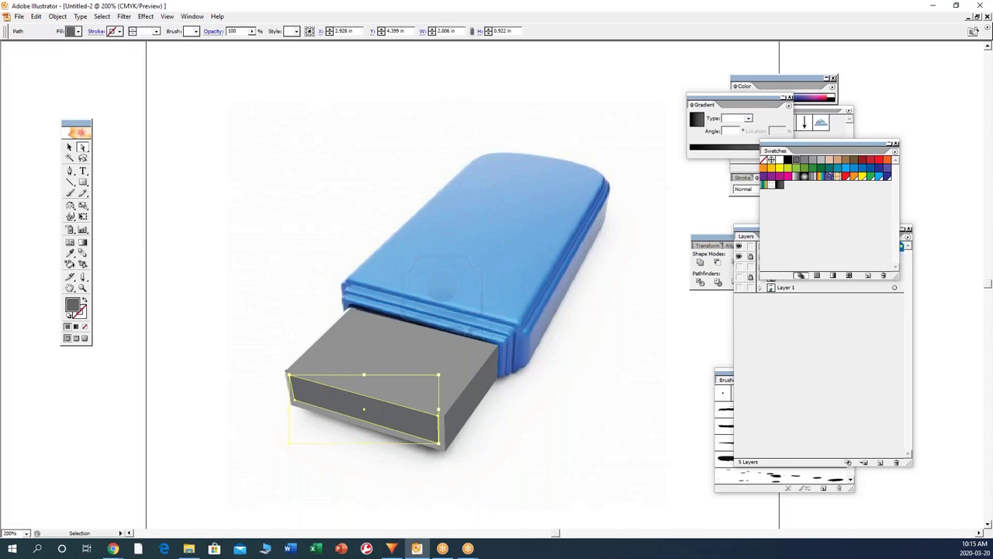
key(ctrl)
click(402, 462)
click(370, 419)
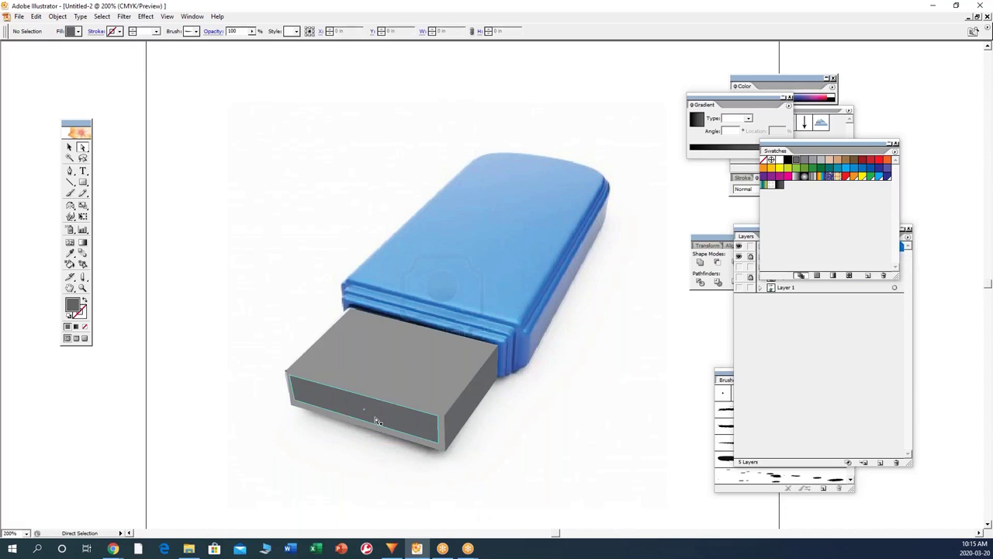
Step: Duplicate the front face, pull the copy's corner inward, and fill it black as the opening
mouse_move(377, 417)
mouse_down()
mouse_move(377, 406)
mouse_move(392, 412)
mouse_move(383, 406)
mouse_up()
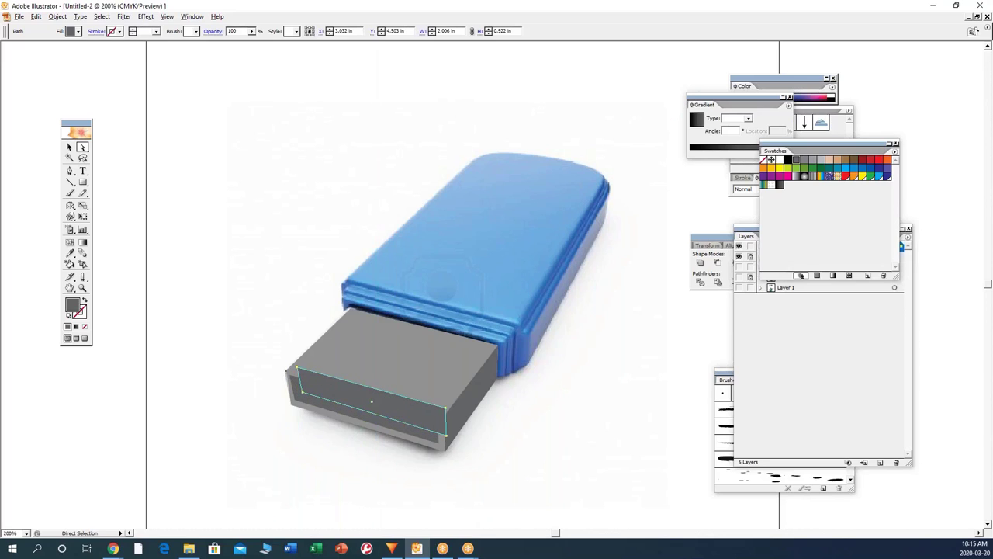
click(249, 354)
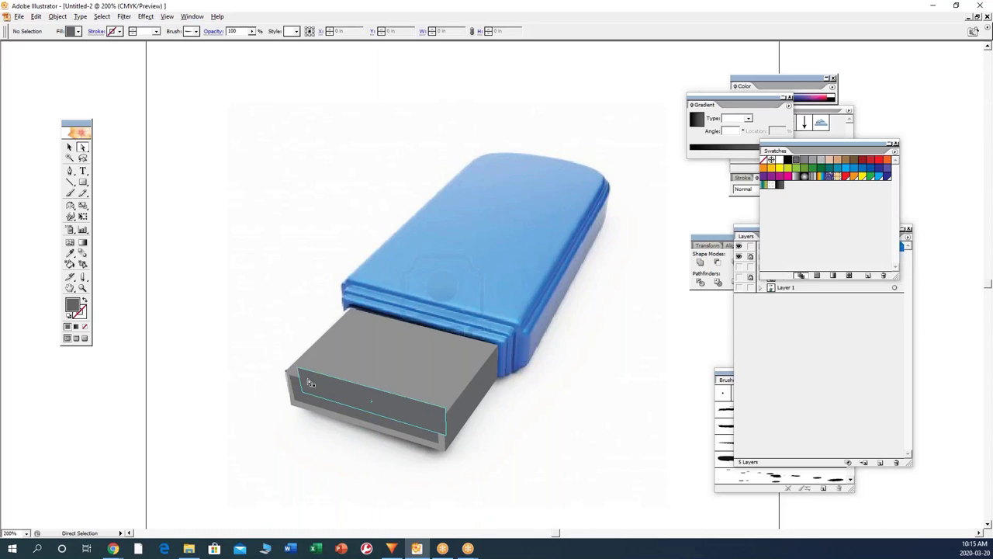
drag(315, 380, 437, 420)
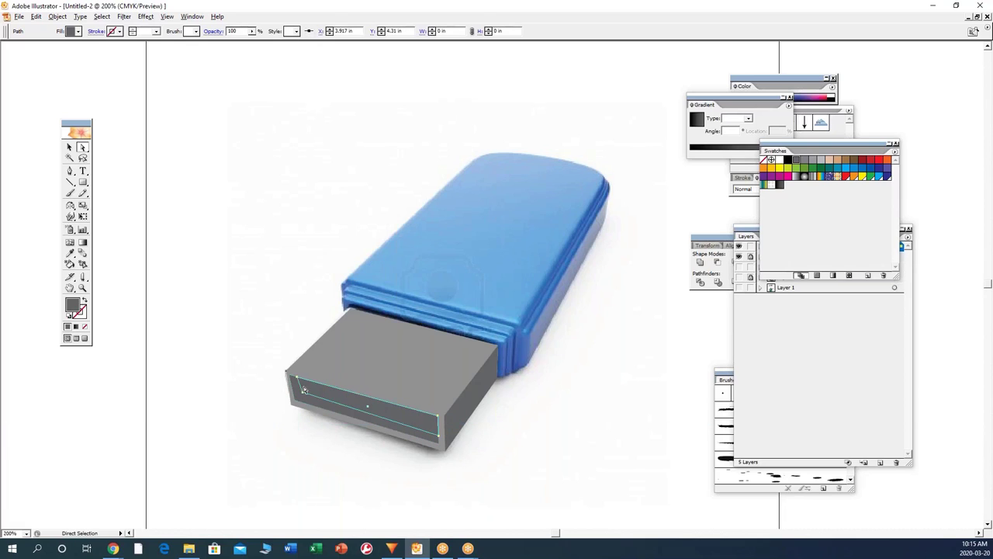
click(231, 344)
click(325, 399)
click(787, 159)
click(258, 197)
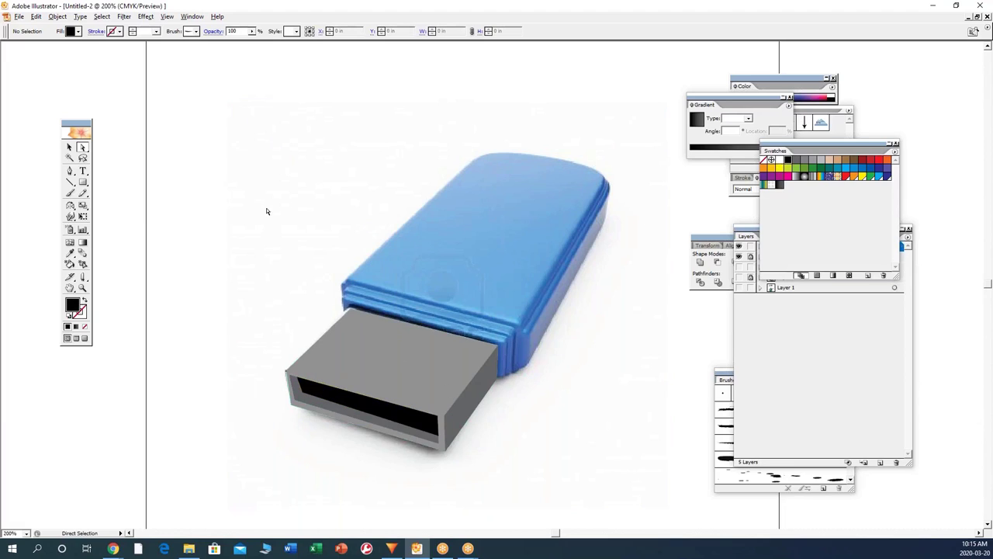
click(423, 426)
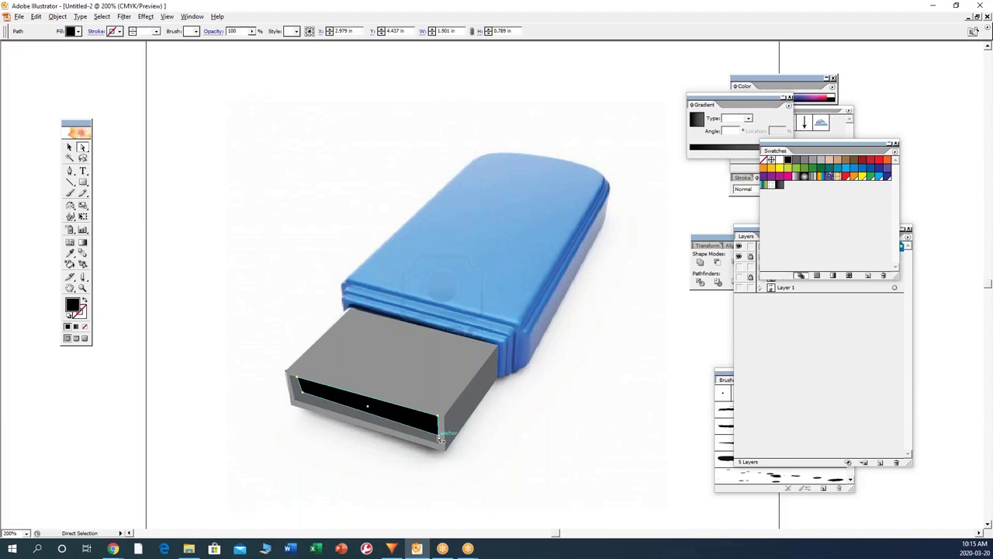
drag(438, 438, 439, 436)
click(393, 469)
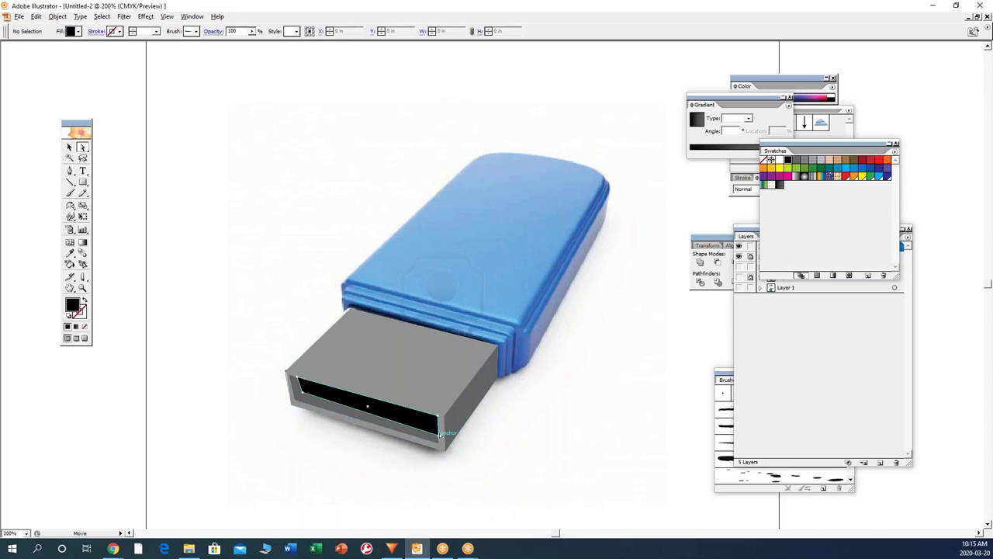
click(382, 408)
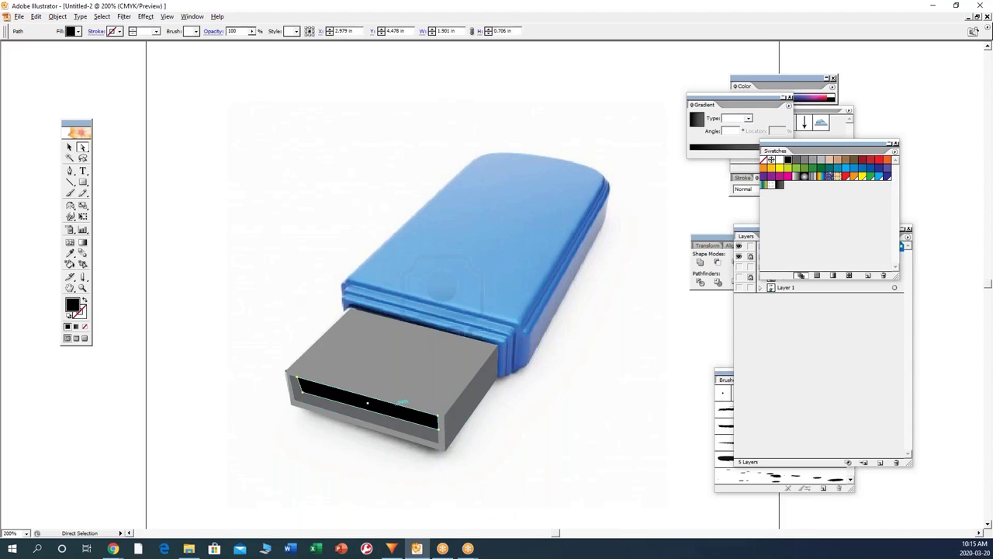
click(796, 177)
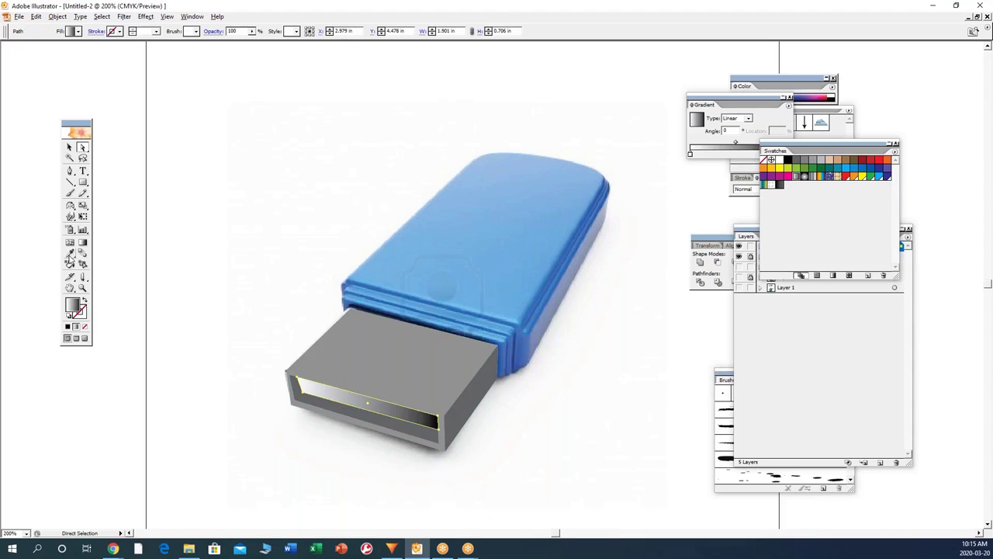
click(83, 242)
drag(355, 383, 378, 363)
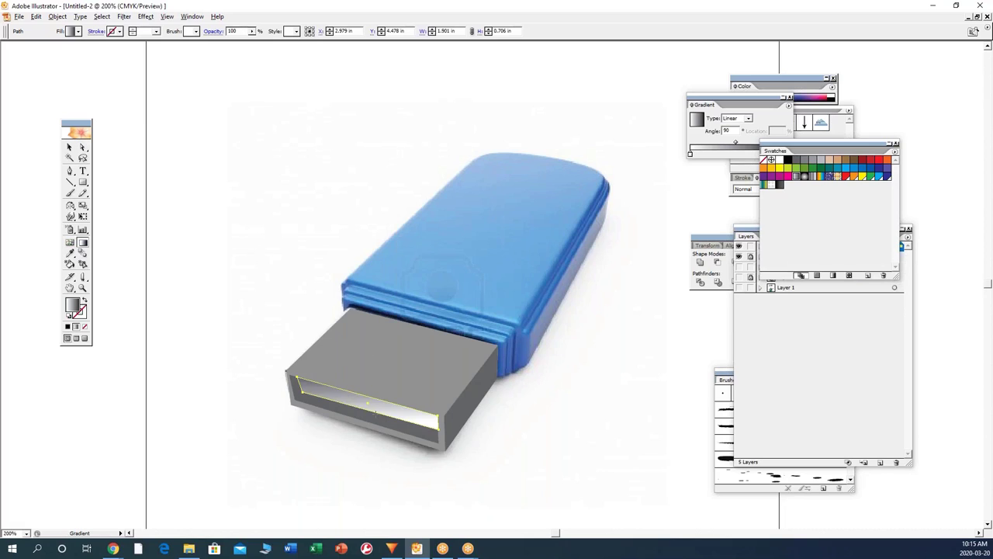
drag(372, 418, 378, 385)
drag(337, 421, 353, 391)
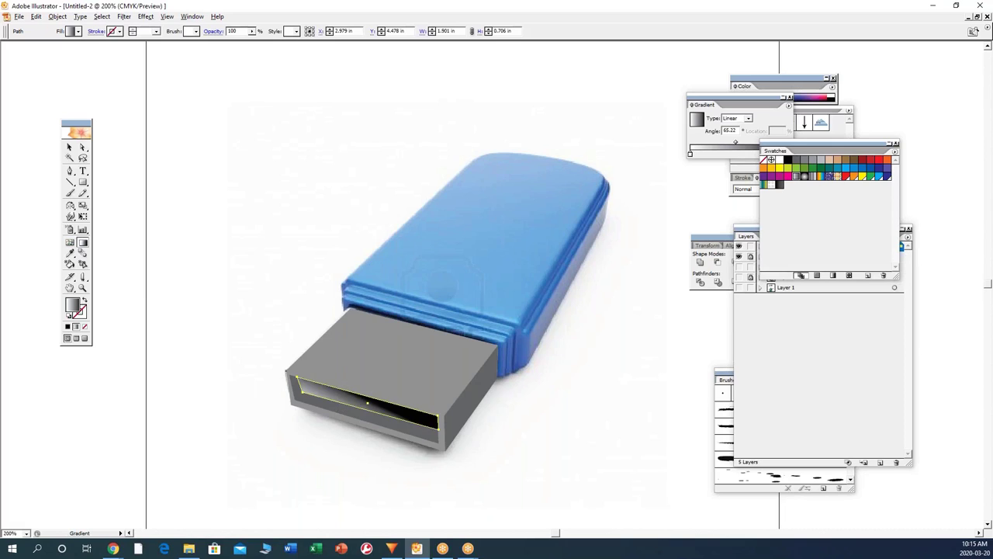
drag(292, 430, 355, 386)
drag(256, 395, 372, 380)
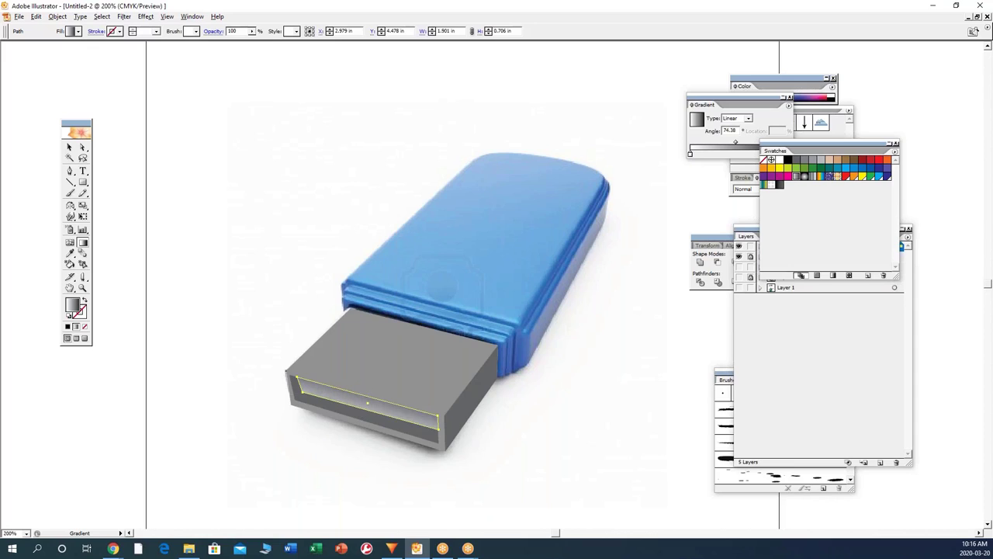
drag(347, 425, 342, 386)
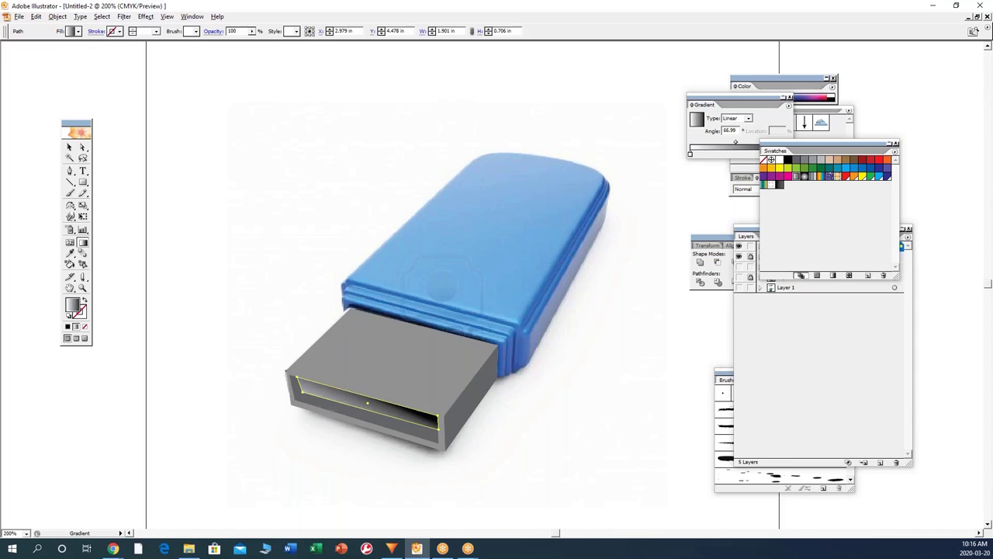
drag(364, 419, 367, 388)
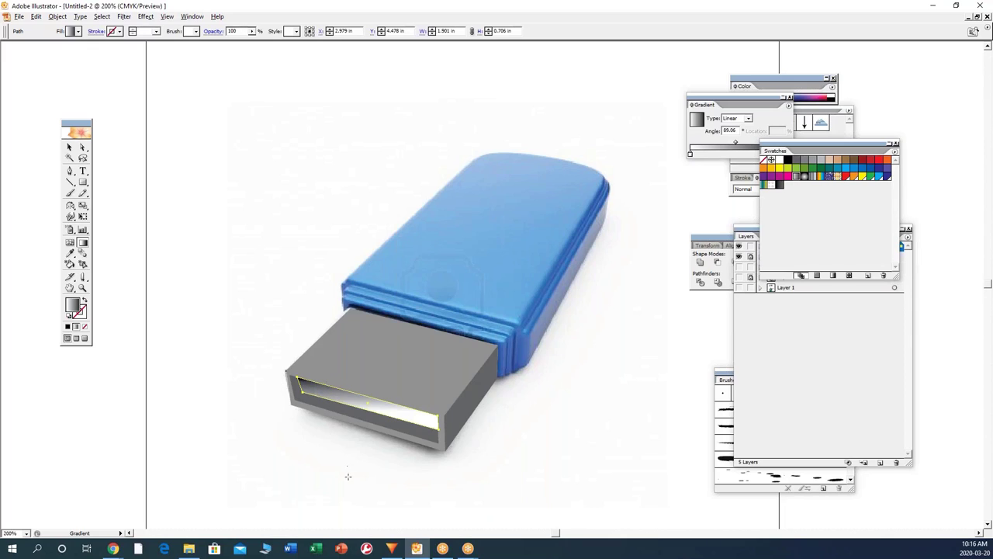
drag(348, 475, 371, 412)
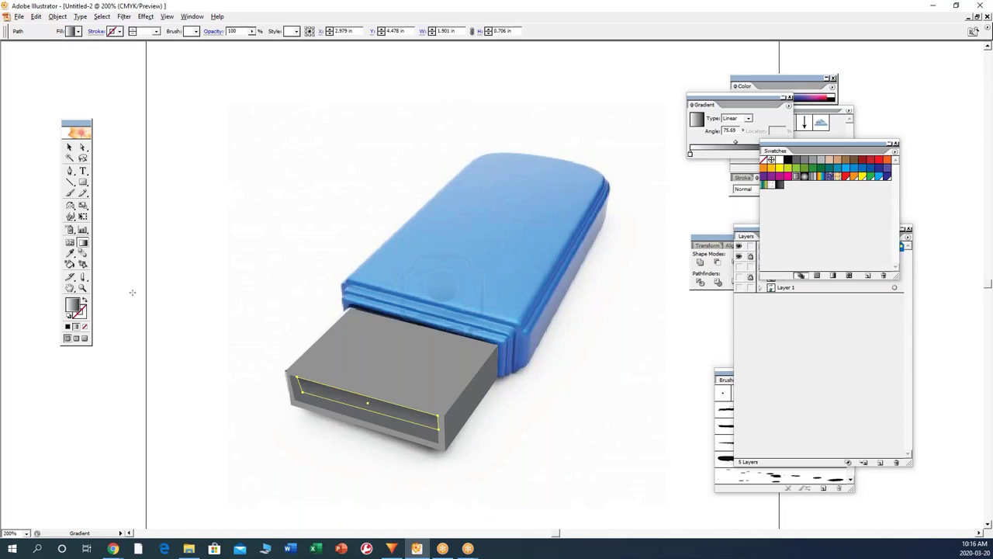
click(787, 161)
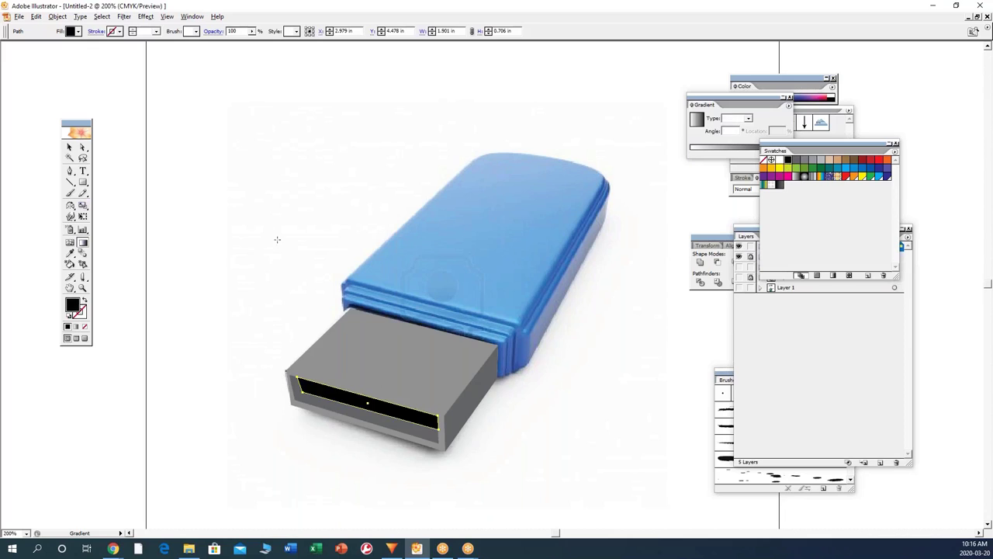
click(82, 146)
click(226, 177)
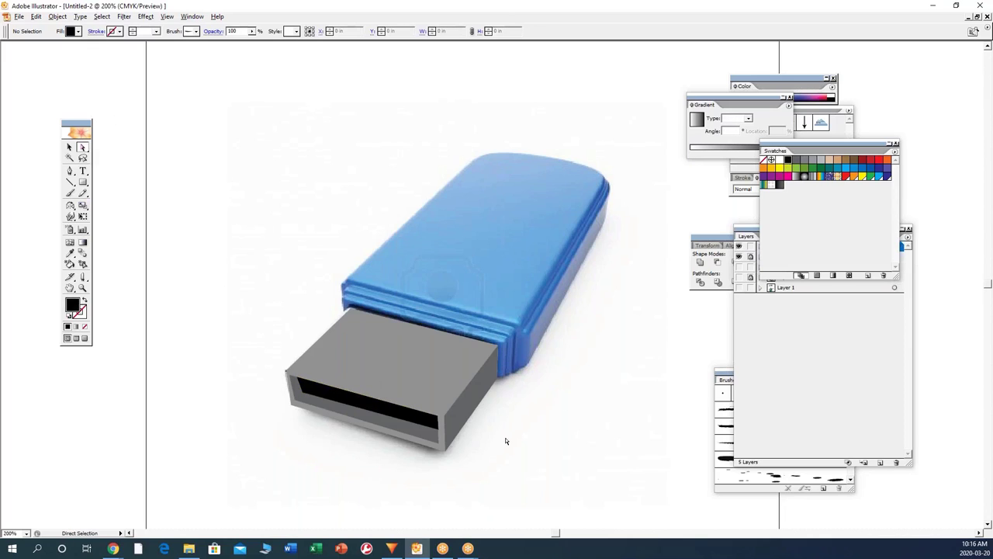
Step: Draw a new rectangle on the empty canvas left of the drive
click(477, 405)
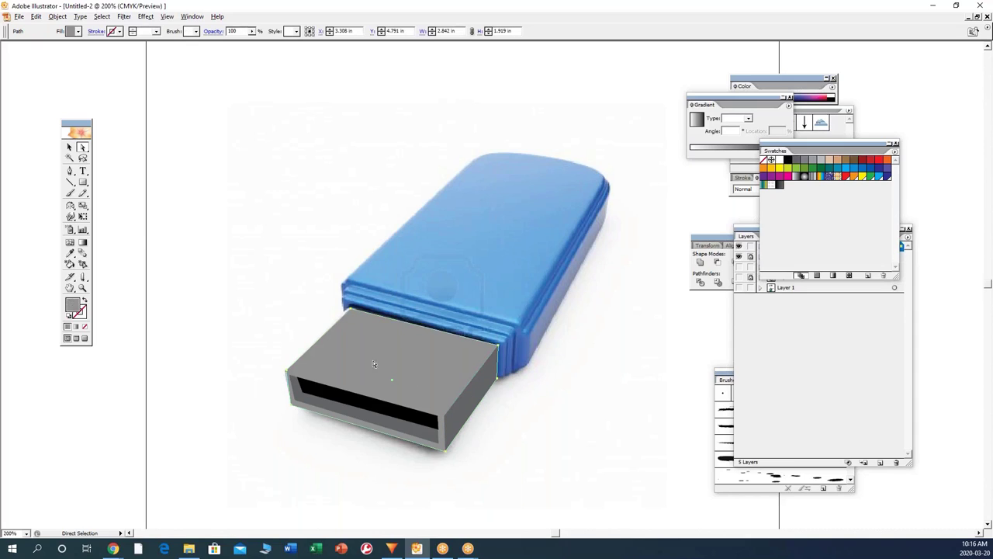
click(83, 182)
drag(225, 242, 294, 286)
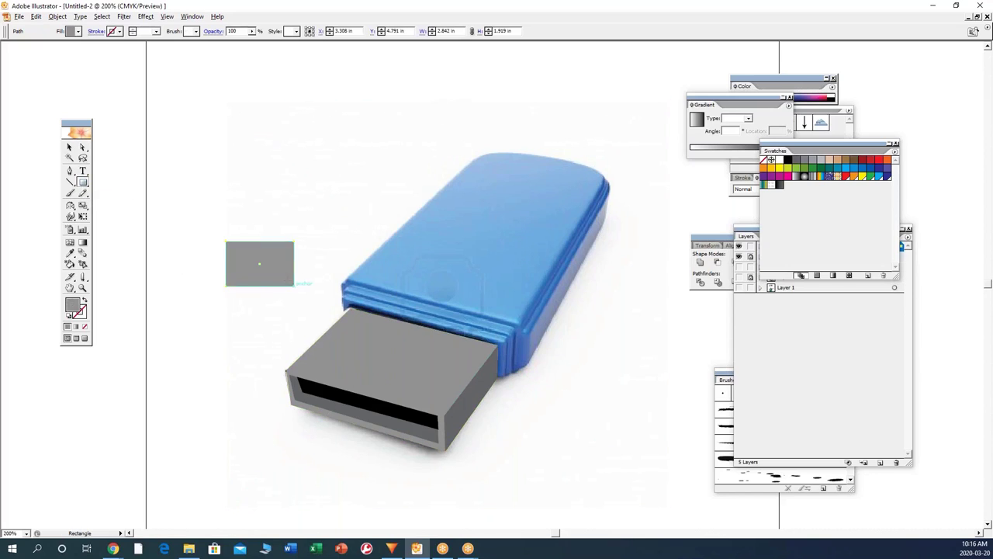
click(83, 147)
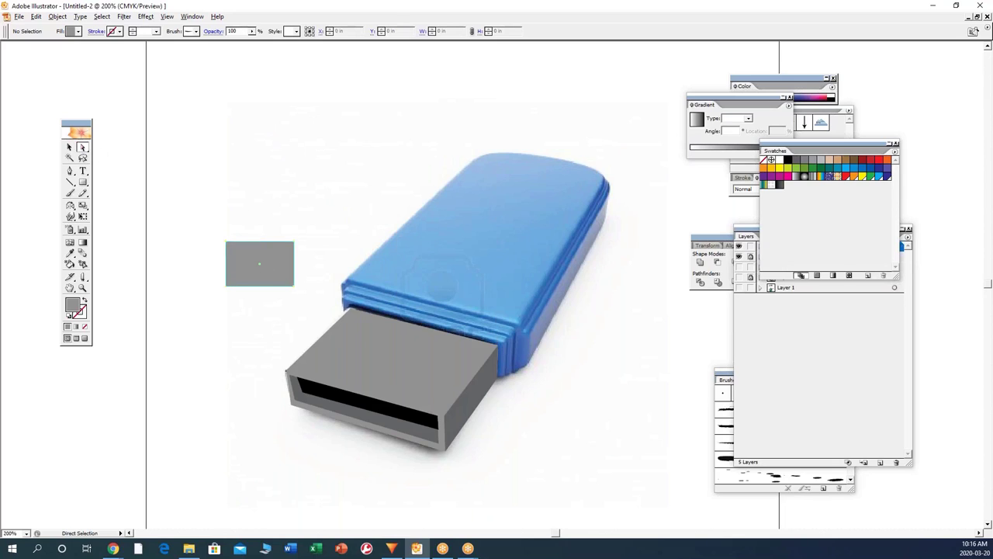
Step: Shear the rectangle into a slanted parallelogram and move it onto the box's top face
click(83, 206)
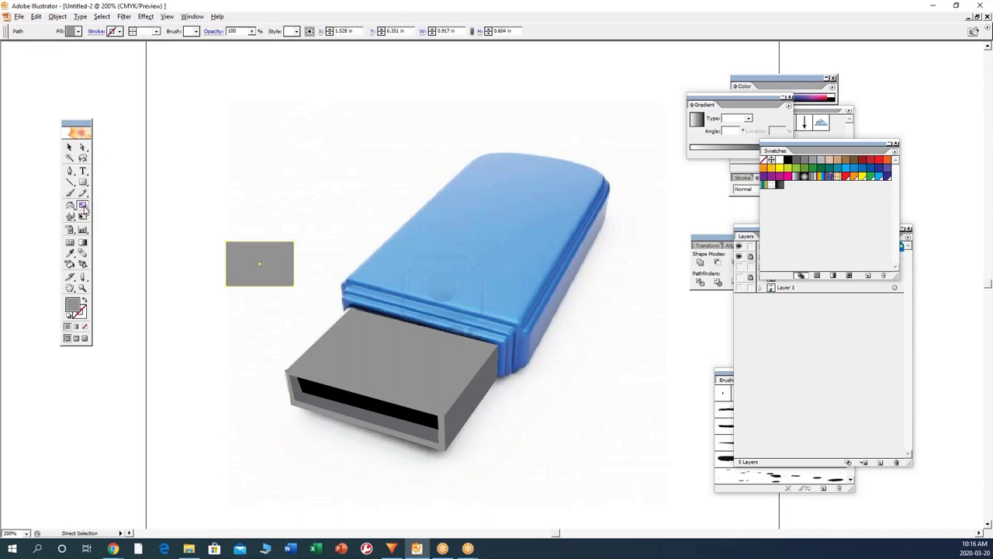
drag(85, 210, 108, 210)
click(225, 285)
drag(305, 250, 365, 298)
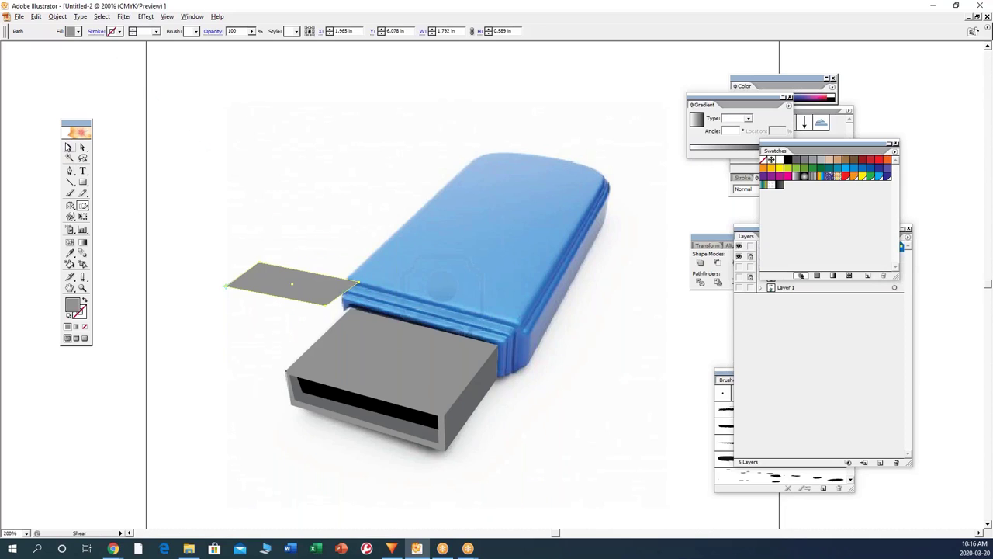
click(69, 147)
drag(351, 350, 370, 360)
click(83, 147)
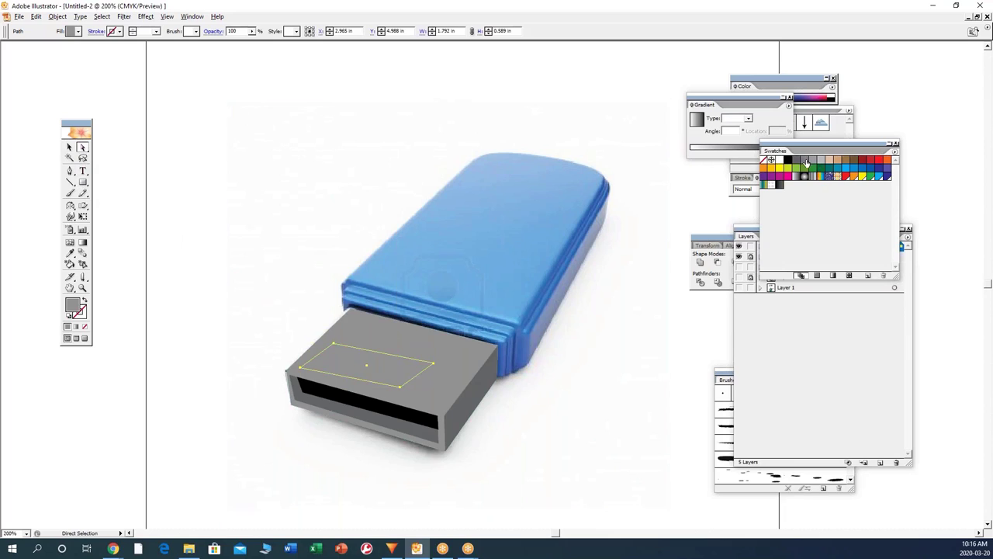
Step: Fill the parallelogram light grey and drag its corners onto the box's top corners
click(821, 160)
click(237, 292)
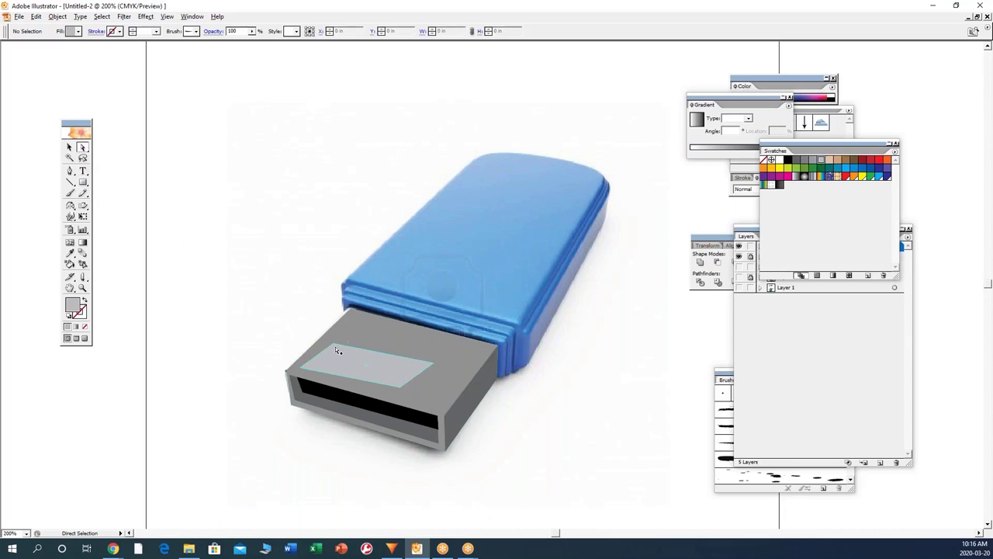
drag(335, 342, 351, 312)
drag(432, 365, 490, 347)
drag(400, 386, 442, 409)
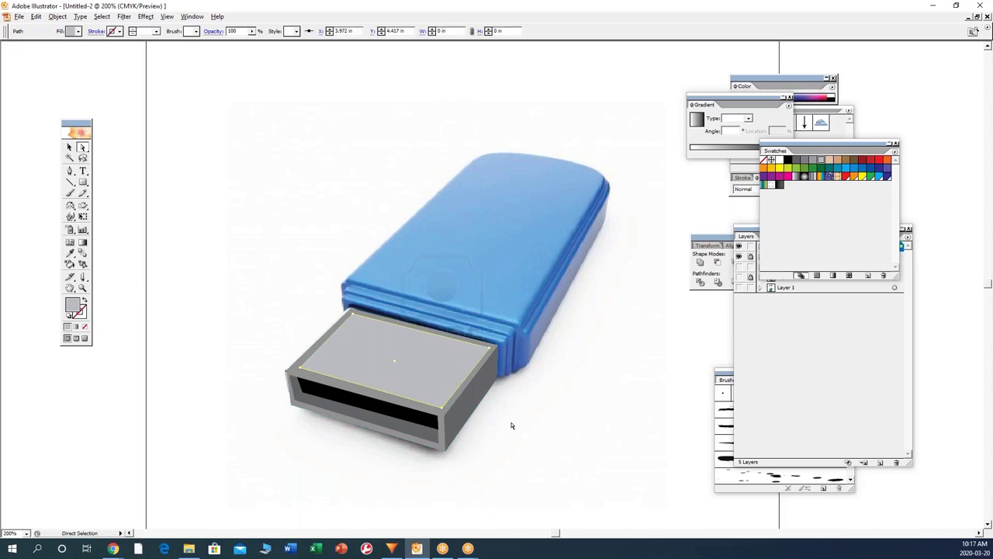
click(410, 377)
drag(304, 369, 294, 371)
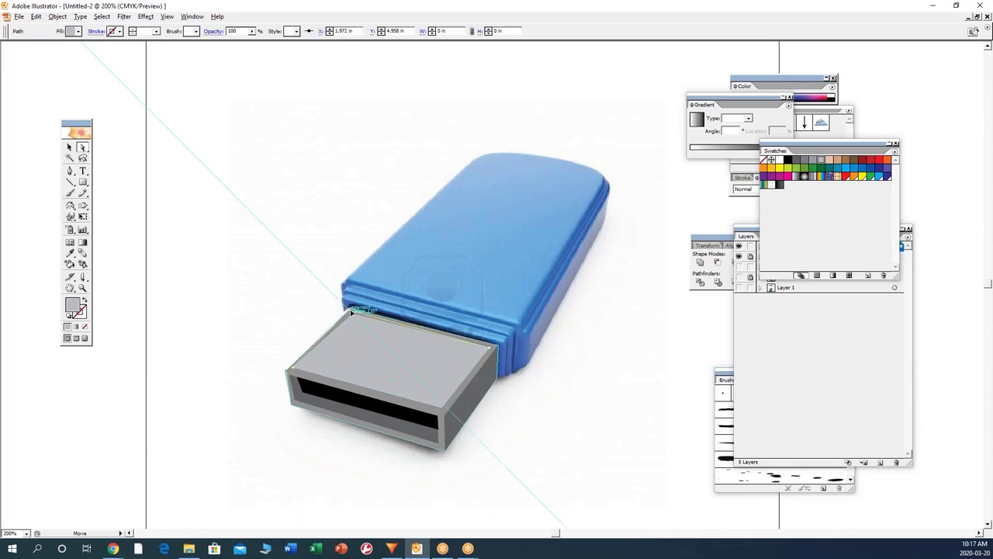
Step: Fine-tune the top panel's corners and position so it covers the whole top face
click(262, 310)
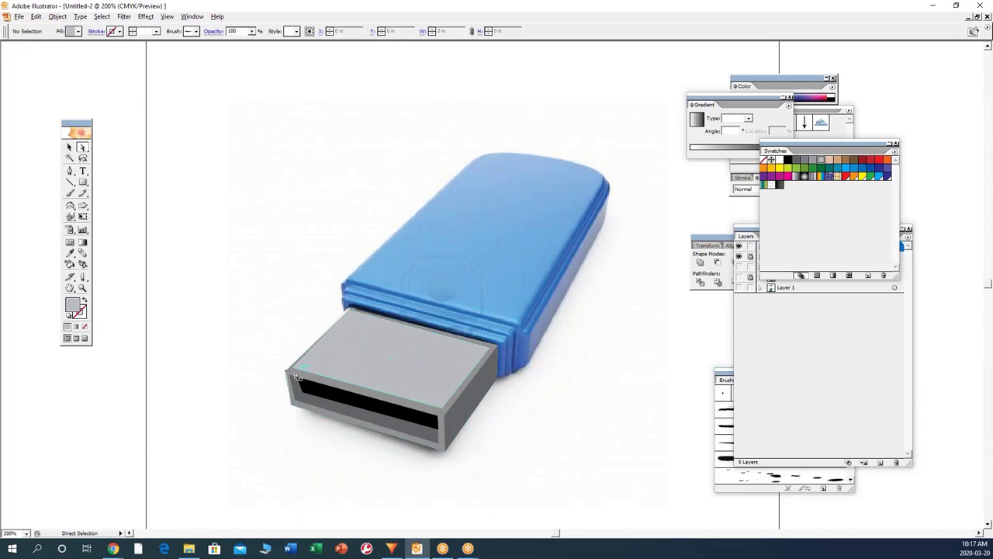
click(400, 356)
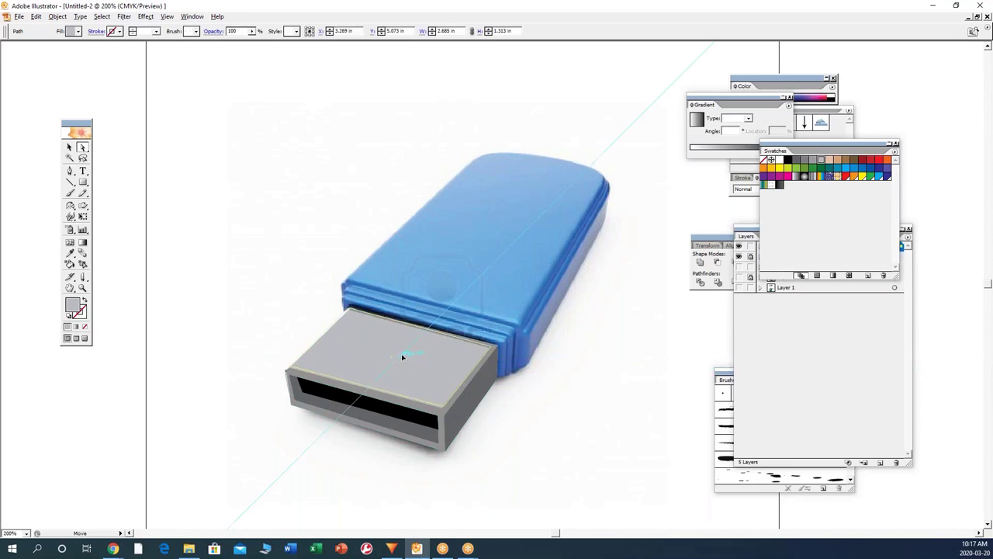
drag(402, 355, 406, 360)
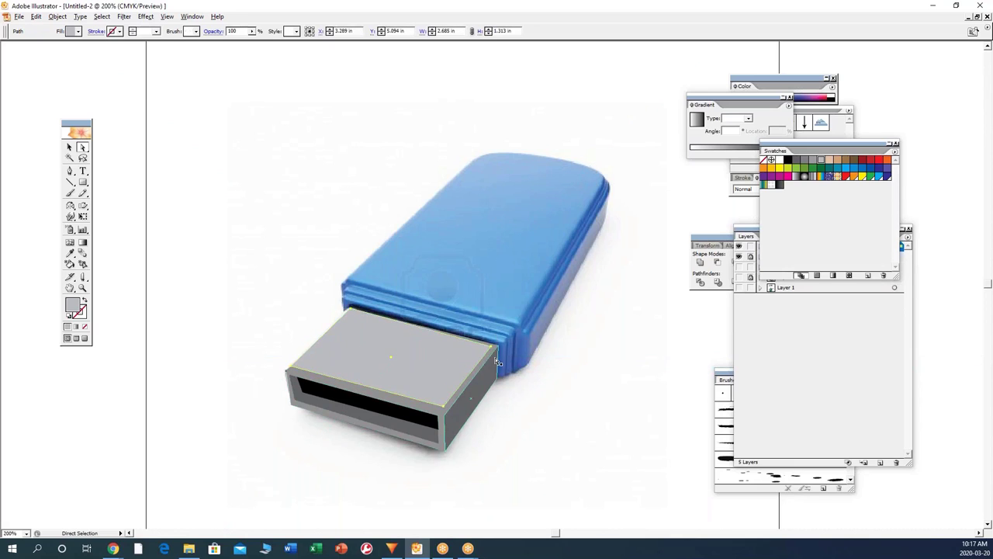
drag(492, 350, 493, 342)
click(281, 313)
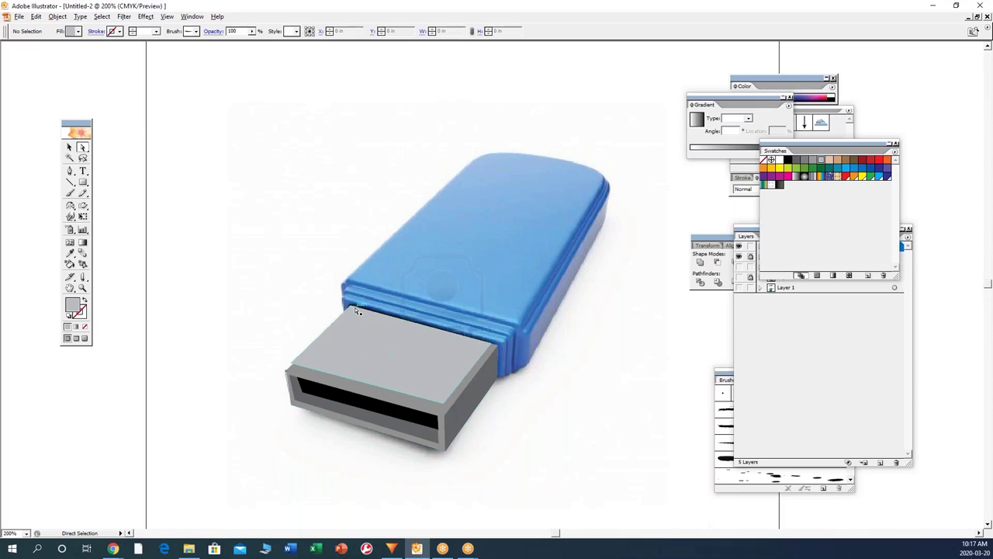
drag(351, 309, 351, 307)
click(305, 366)
drag(292, 365, 289, 367)
click(392, 355)
drag(392, 355, 391, 351)
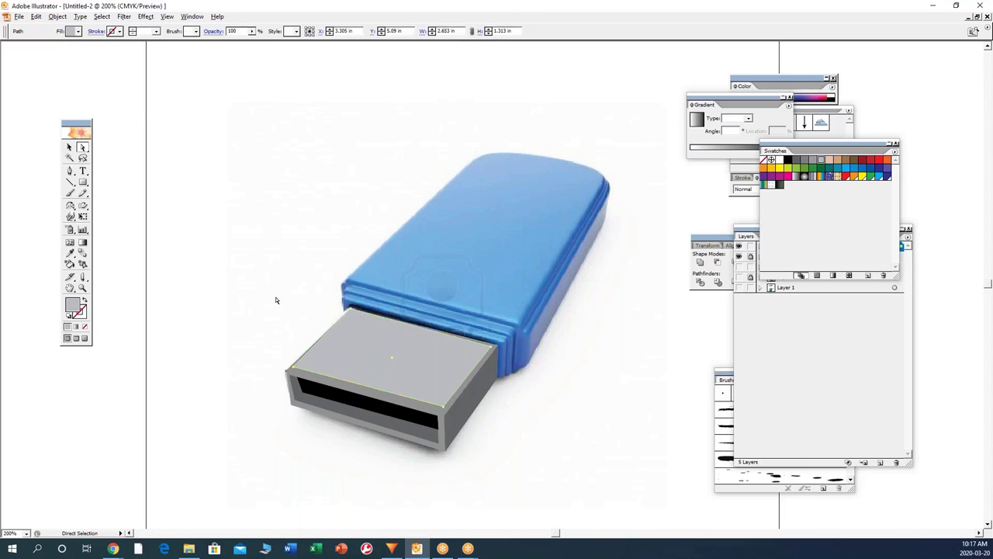
click(274, 297)
click(368, 353)
Step: Fill the top face with a linear grey gradient running vertically at 90°, darker at the back
click(795, 176)
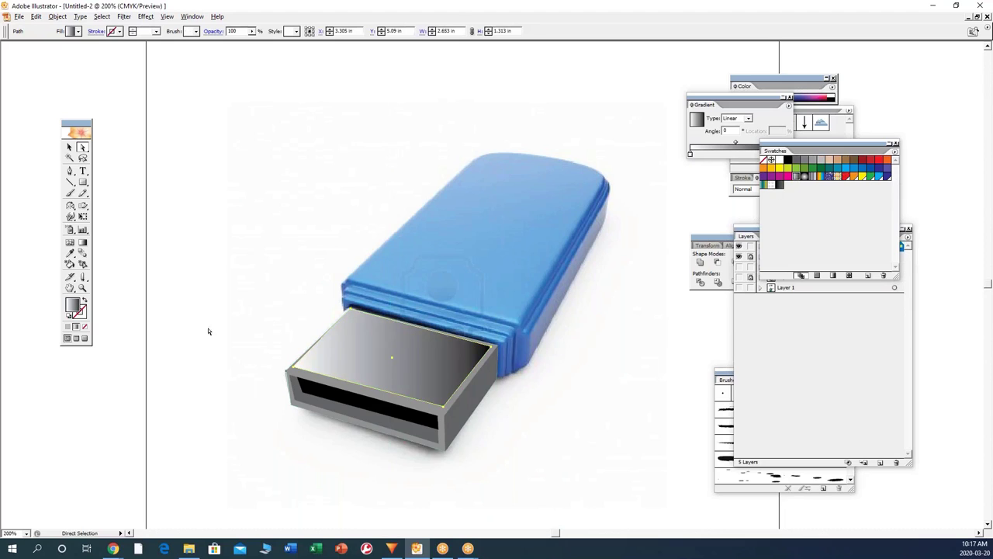
click(83, 242)
drag(391, 414, 396, 320)
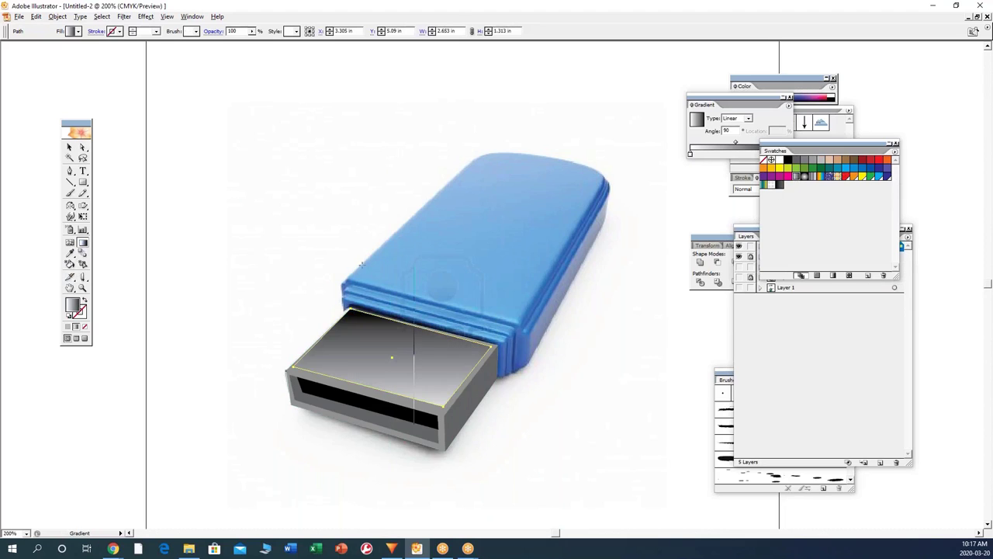
drag(413, 425, 414, 326)
drag(405, 374, 419, 322)
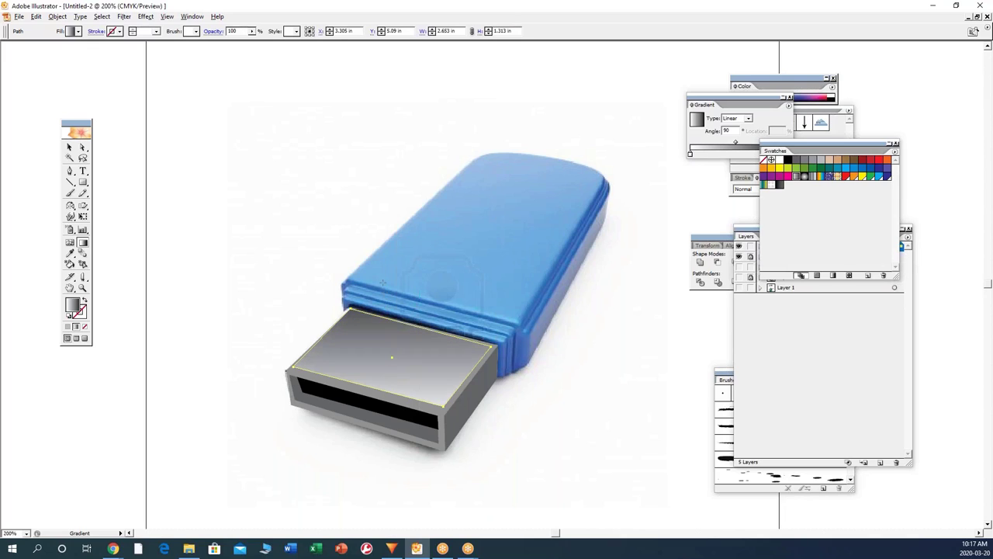
click(82, 147)
click(284, 259)
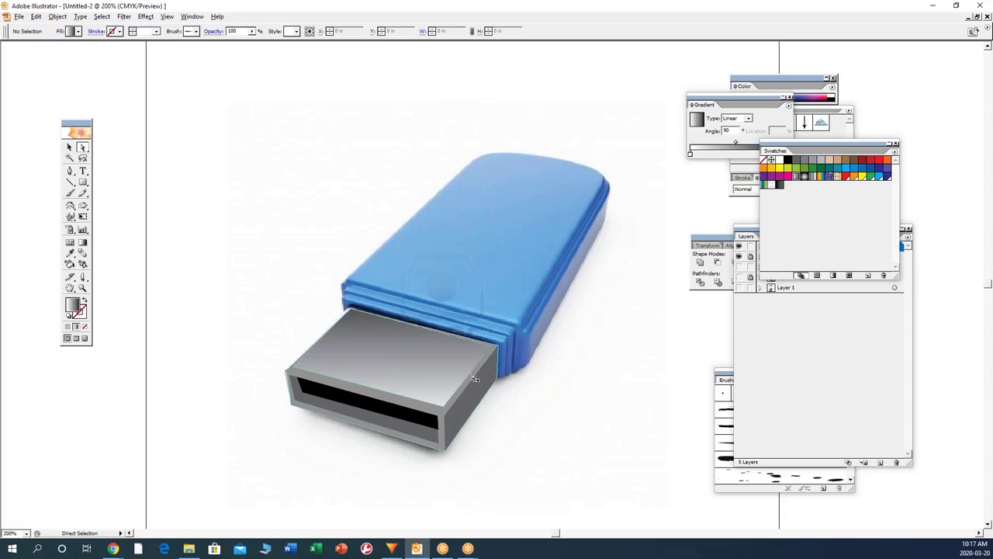
Step: Select the connector's top face and add a grey stop to its gradient
click(373, 363)
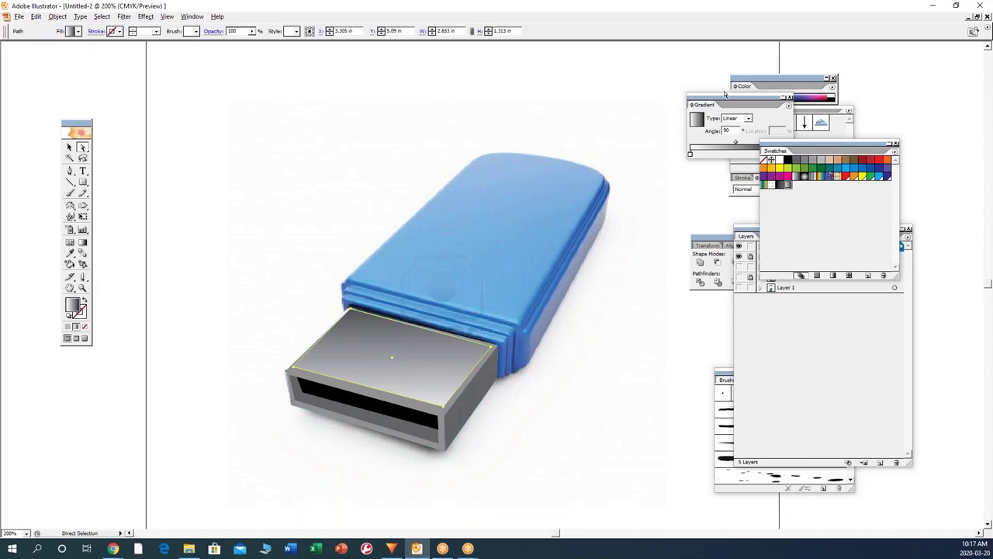
drag(727, 98, 664, 90)
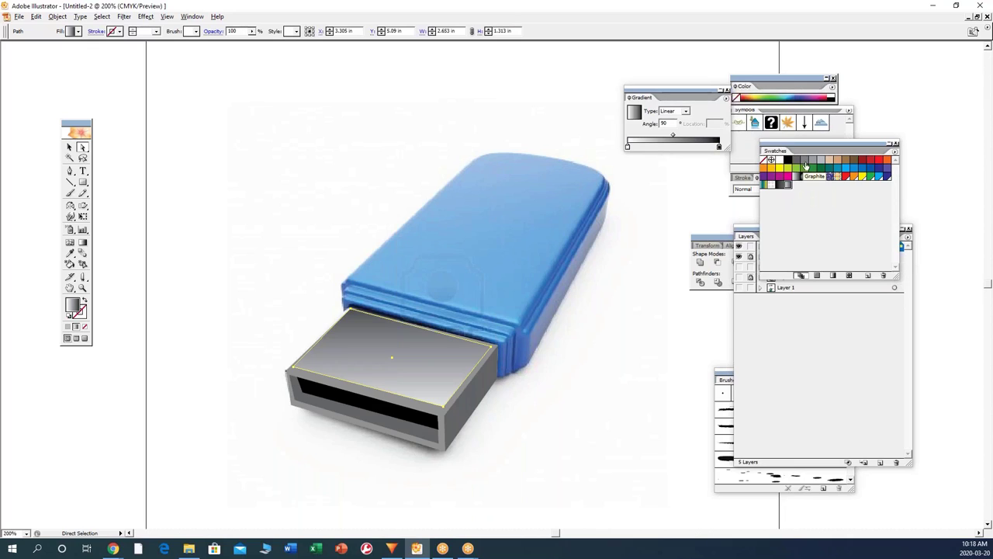
drag(803, 159, 682, 147)
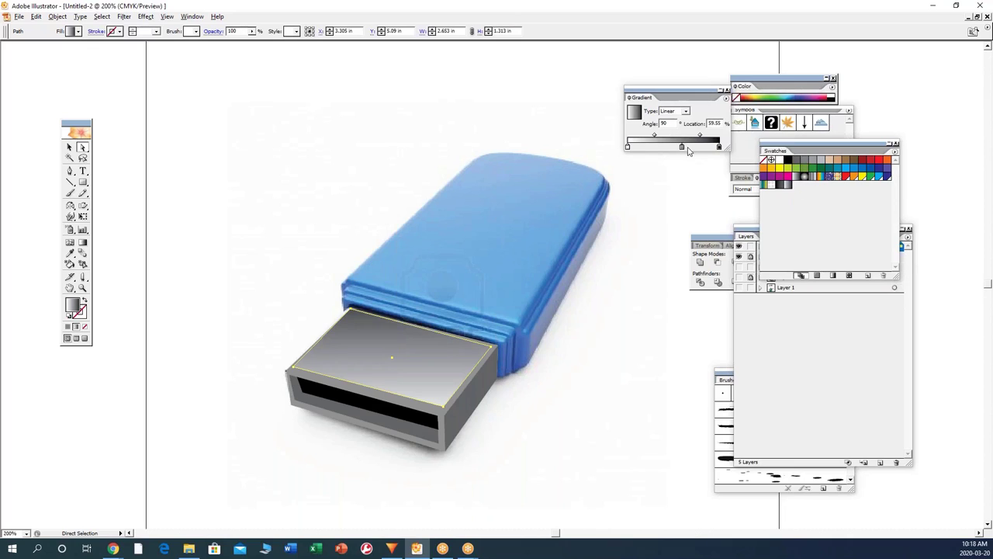
drag(778, 163, 691, 147)
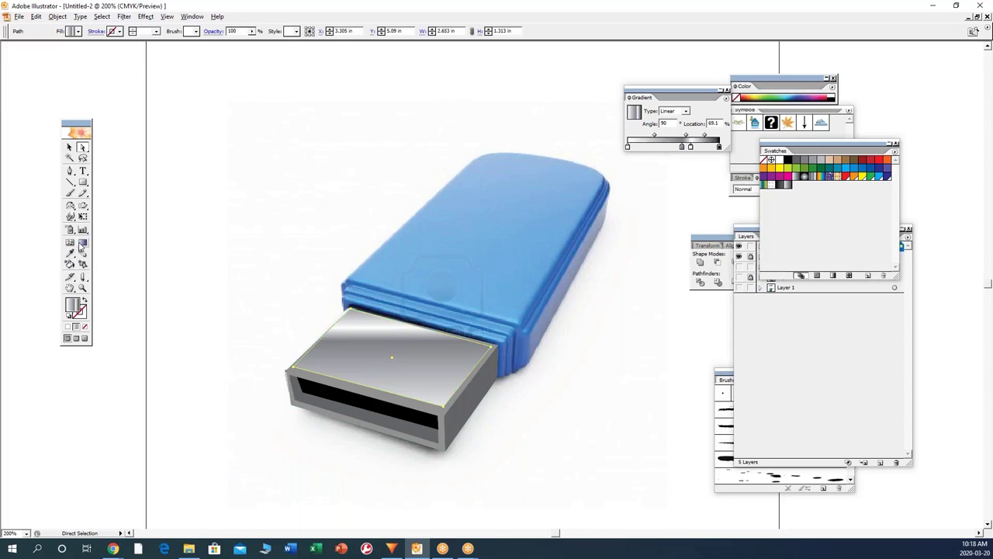
Step: Drag the gradient vertically across the top face until the dark end sits at the top
click(83, 242)
drag(343, 331, 336, 288)
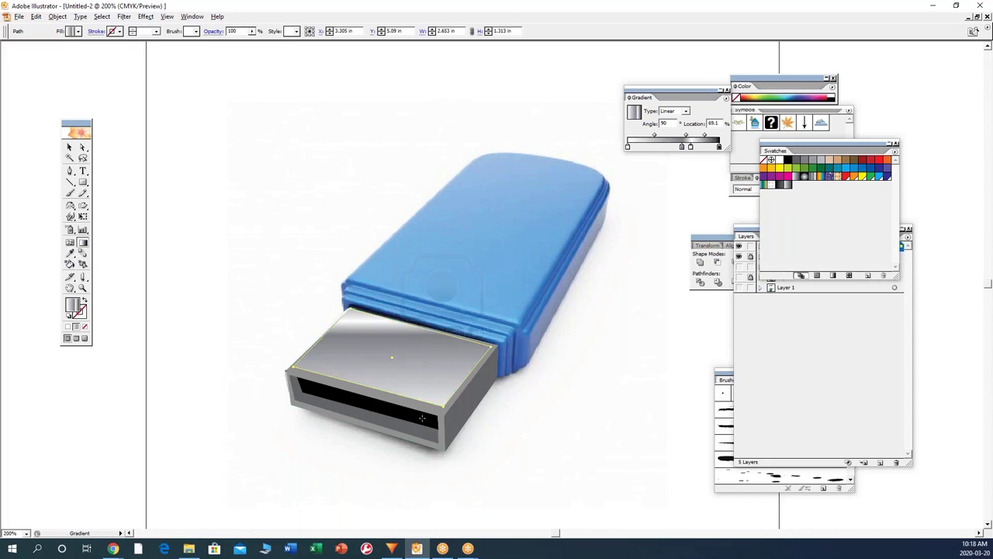
drag(421, 418, 415, 365)
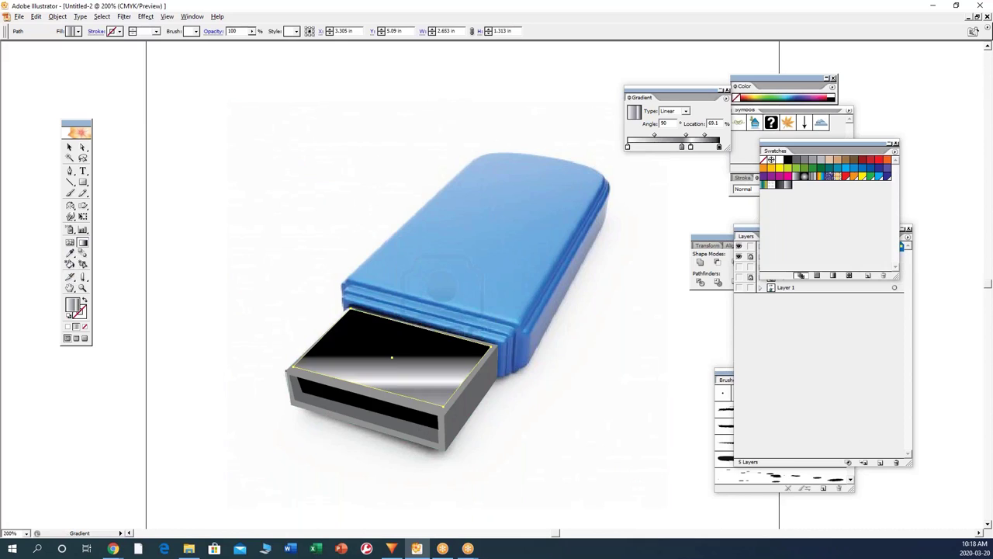
drag(400, 411, 374, 329)
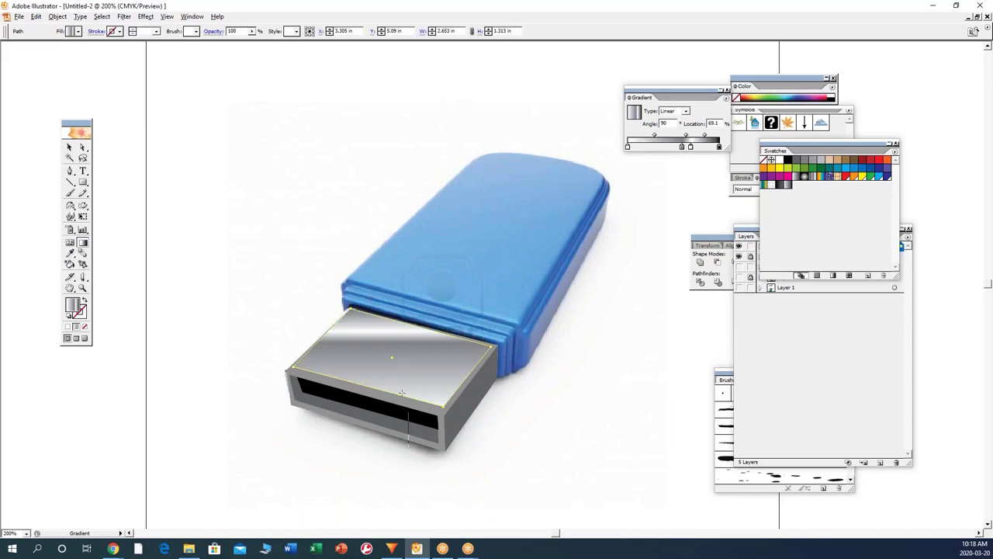
drag(401, 393, 386, 318)
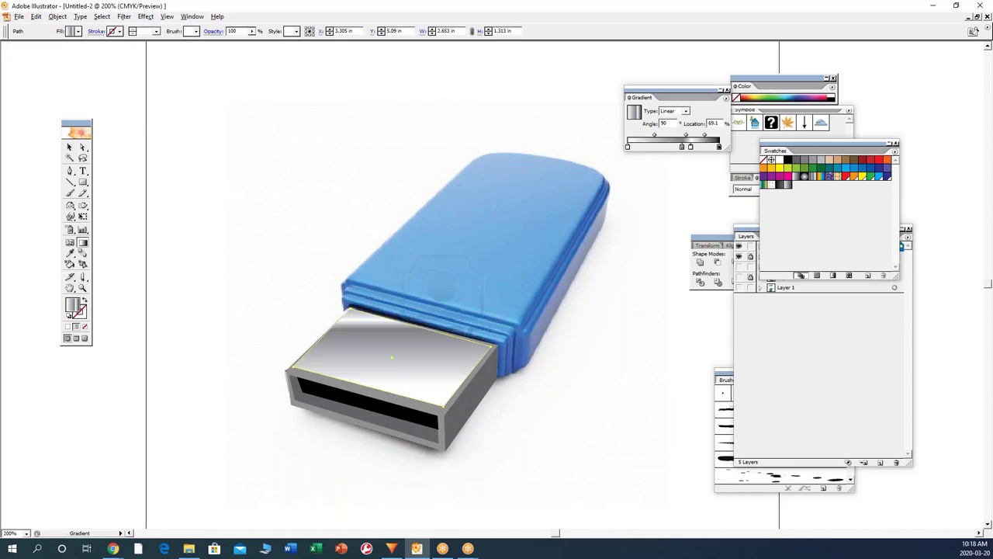
drag(408, 440, 408, 330)
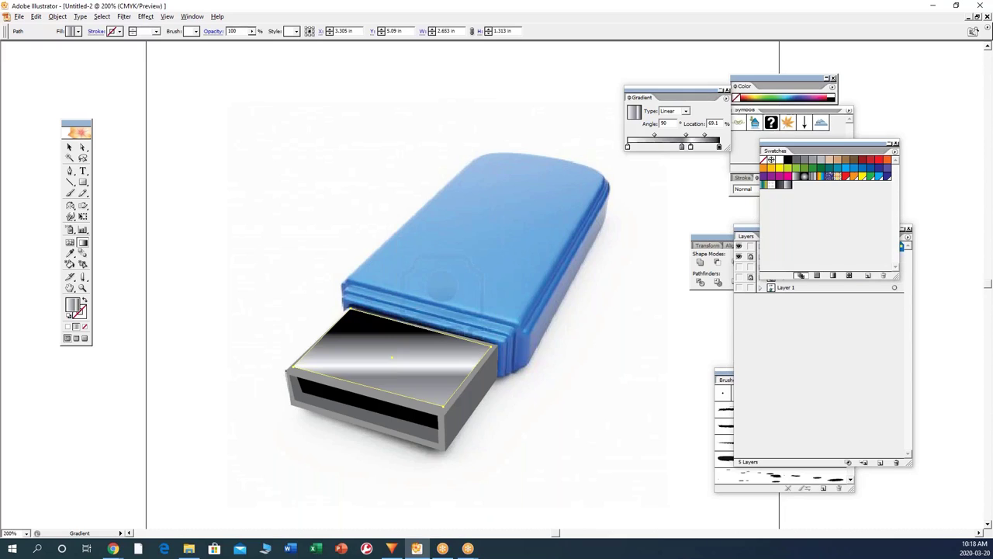
drag(387, 410, 386, 322)
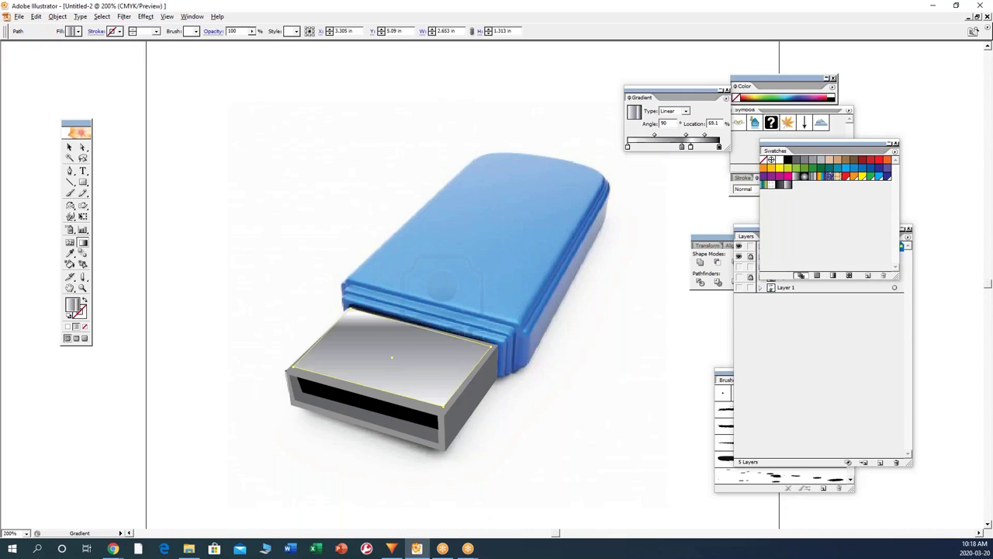
drag(399, 413, 399, 318)
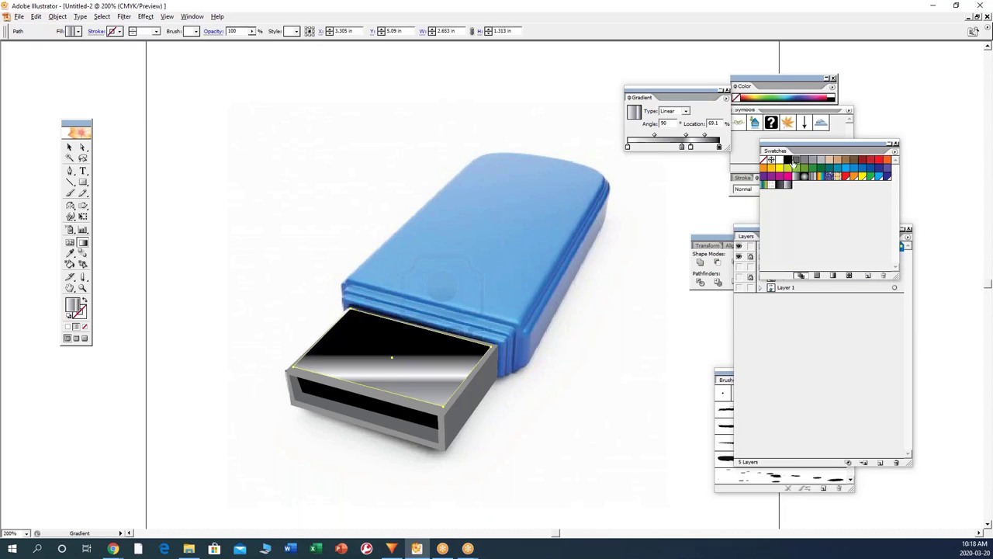
Step: Drop one more swatch onto the gradient slider for the bright highlight band
drag(793, 163, 718, 146)
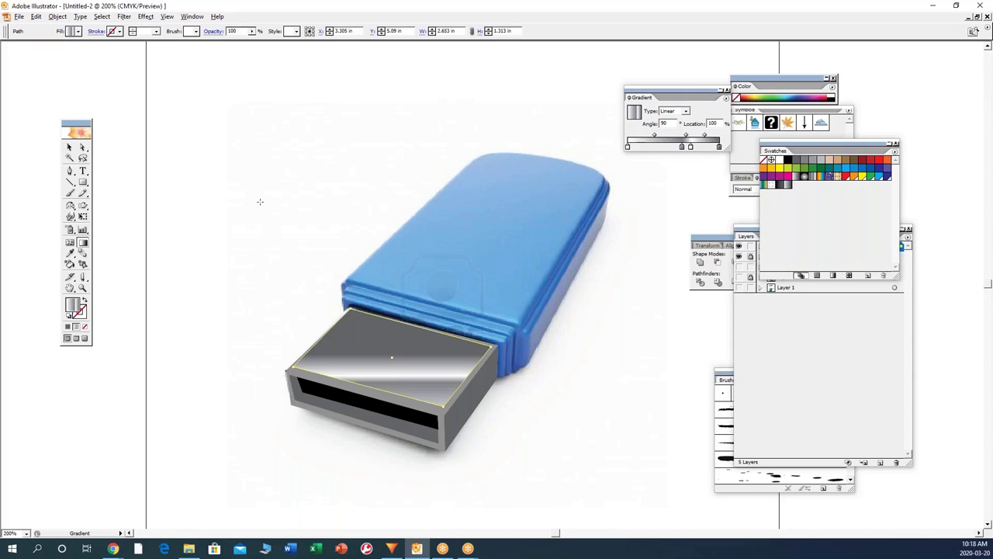
click(82, 147)
click(321, 224)
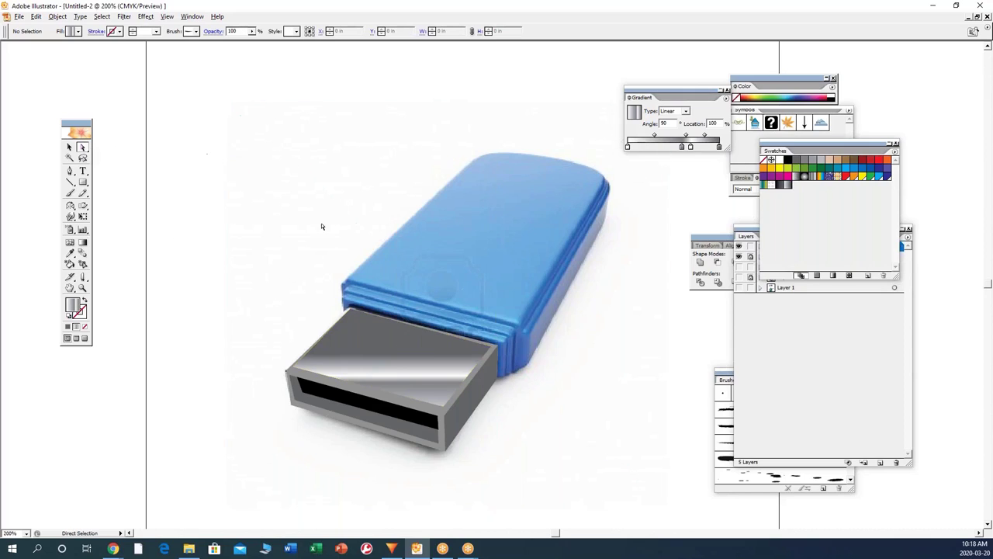
Step: Draw a short straight line and move it onto the connector's top-face edge
click(238, 288)
click(491, 353)
click(577, 395)
click(296, 371)
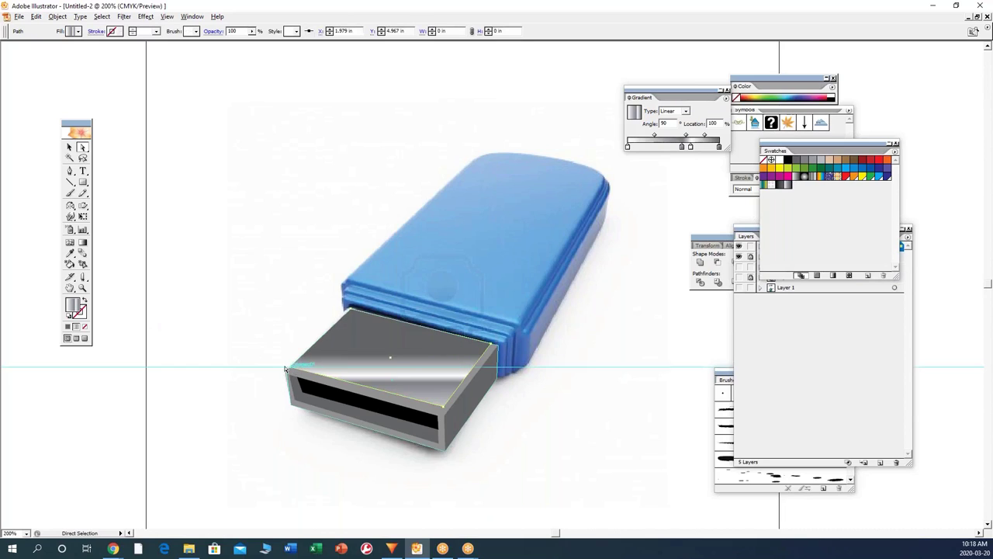
click(252, 349)
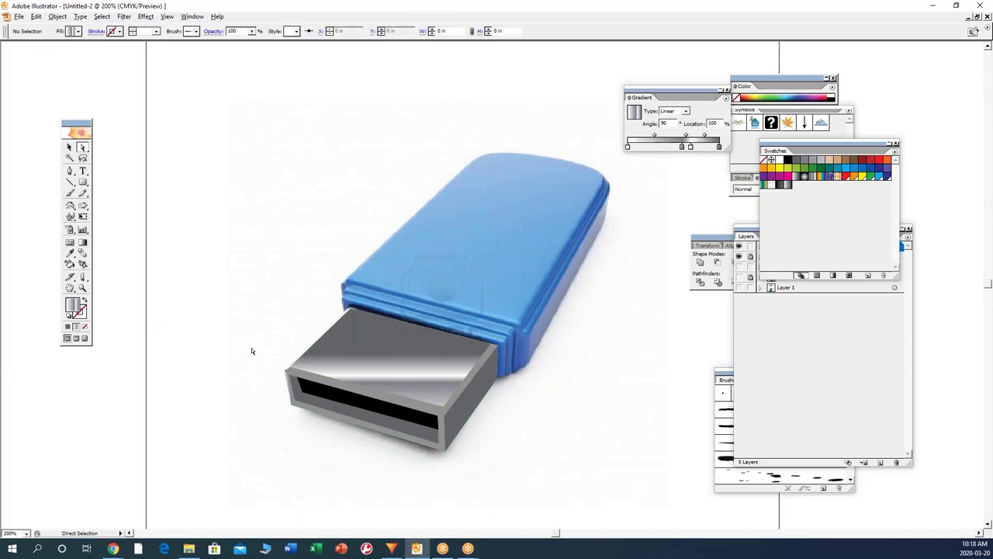
click(70, 181)
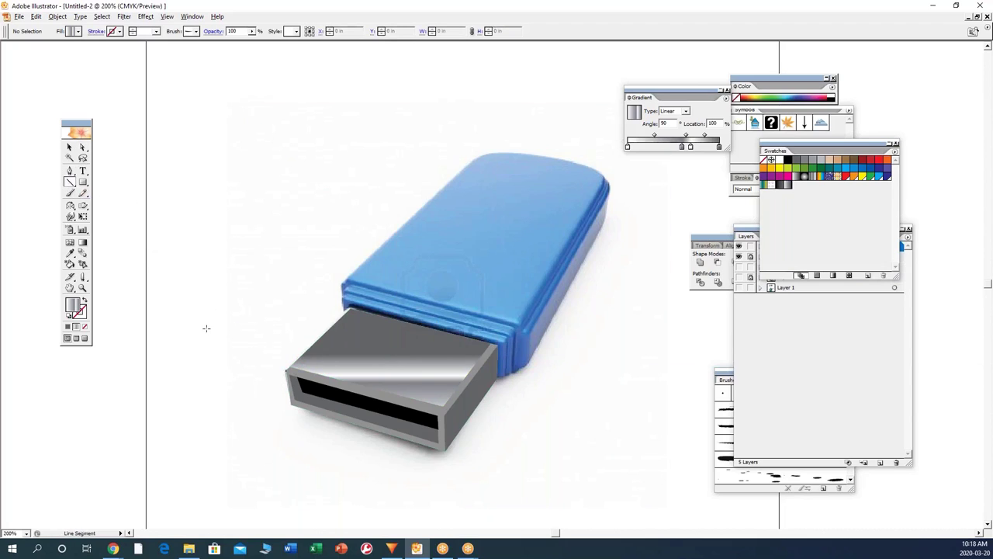
drag(206, 329, 277, 267)
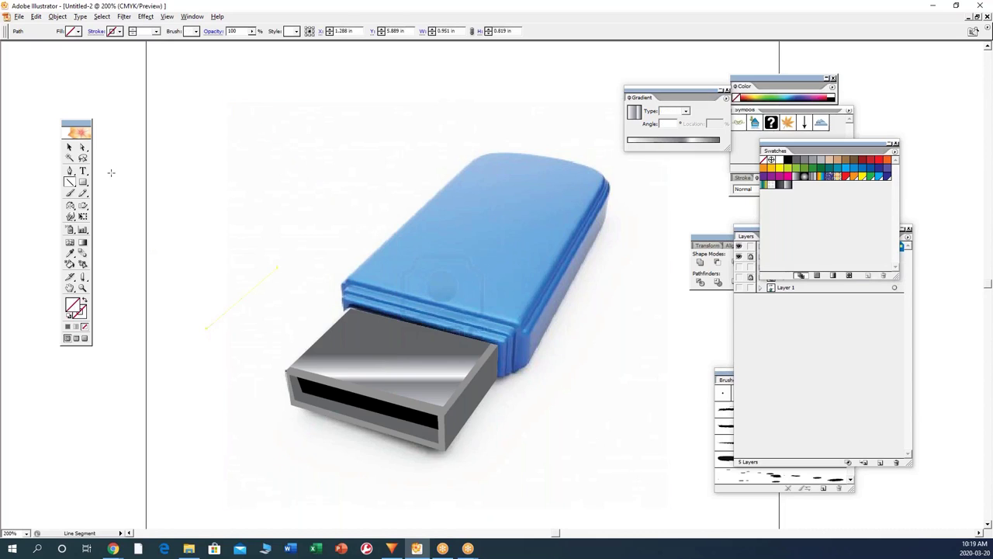
click(69, 147)
drag(241, 305, 475, 377)
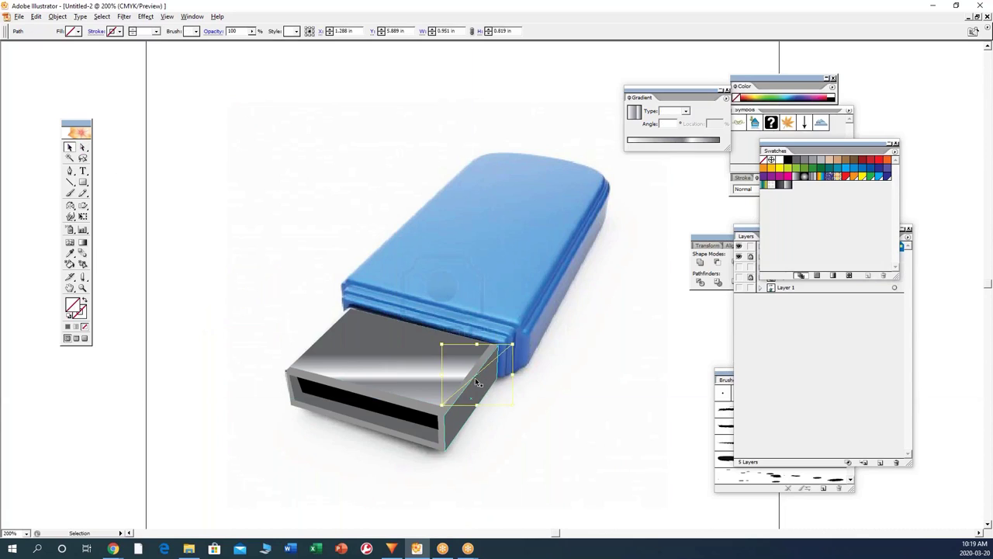
Step: Snap the line's two endpoints to the connector's corners
click(83, 148)
click(522, 361)
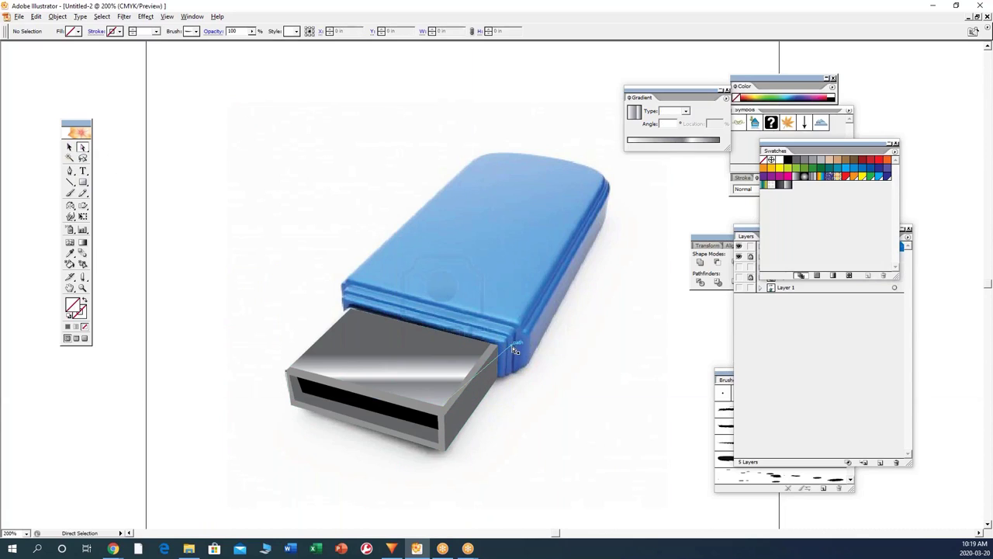
drag(514, 349, 491, 343)
drag(422, 407, 444, 405)
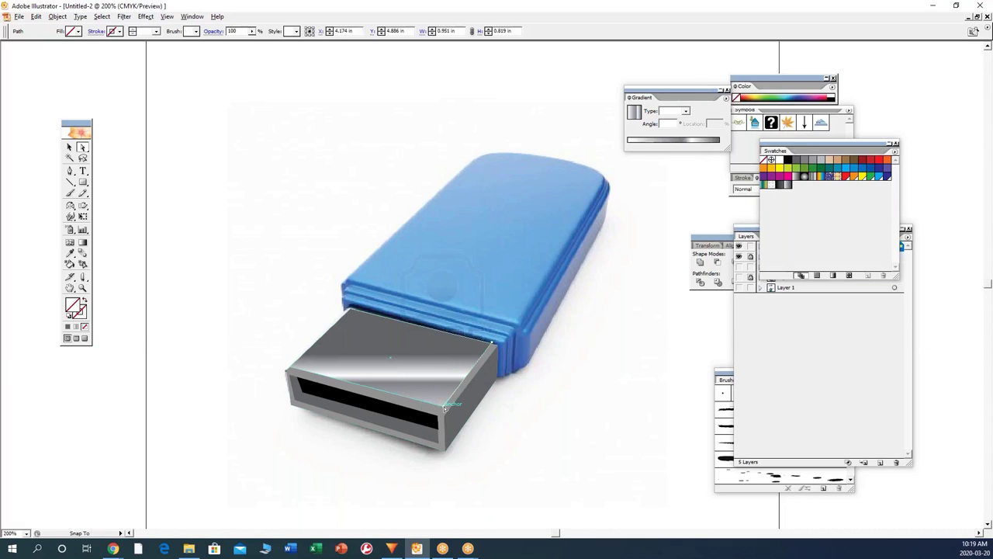
Step: Set the line's stroke to white and check the result
click(86, 319)
click(778, 160)
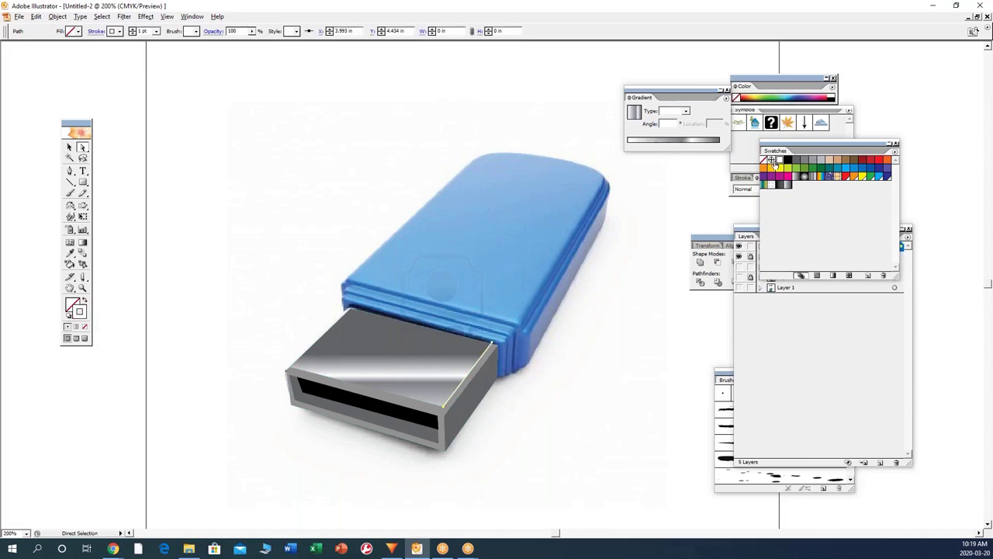
click(610, 387)
click(488, 351)
click(585, 374)
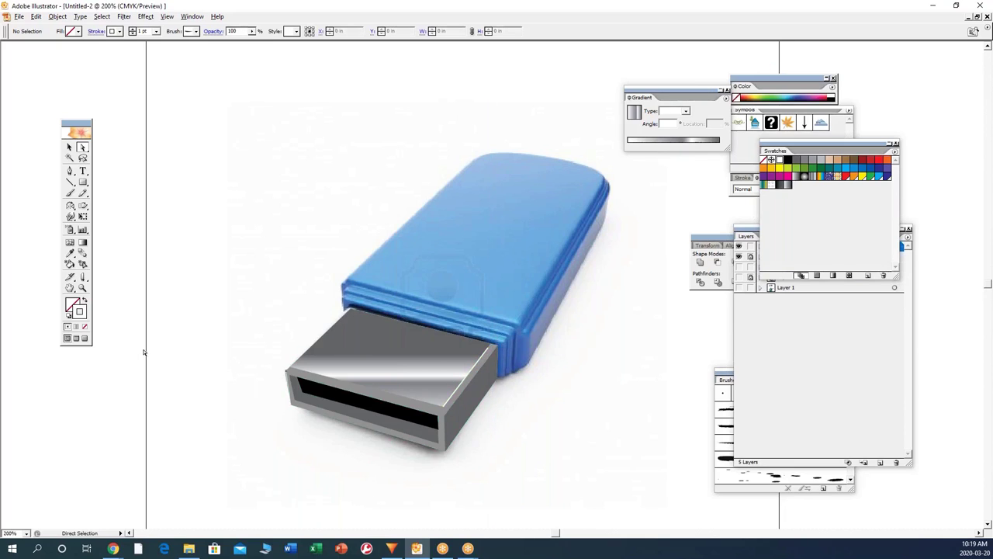
Step: Zoom in on the white edge line and select its path
click(83, 288)
drag(504, 372, 514, 375)
alt+click(597, 310)
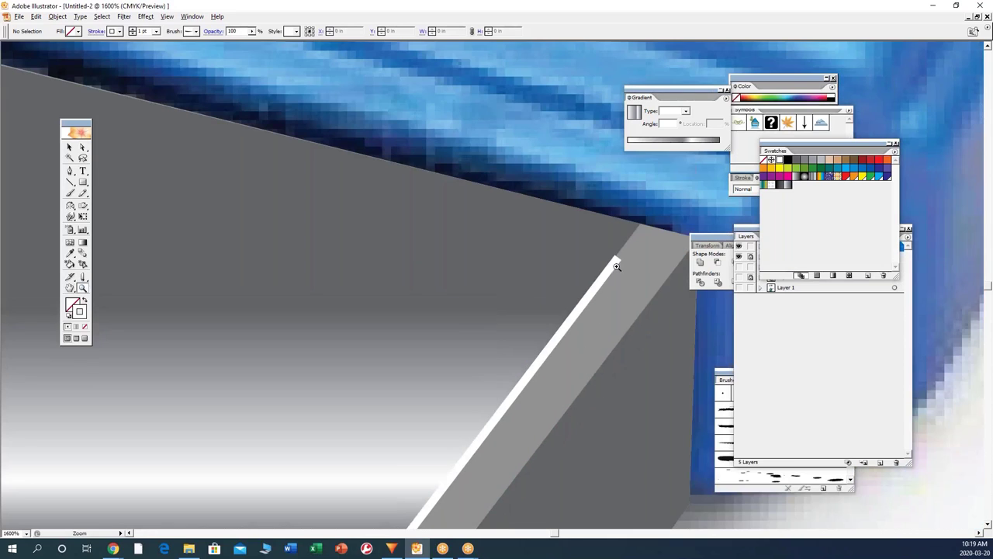
click(82, 146)
click(611, 270)
click(610, 278)
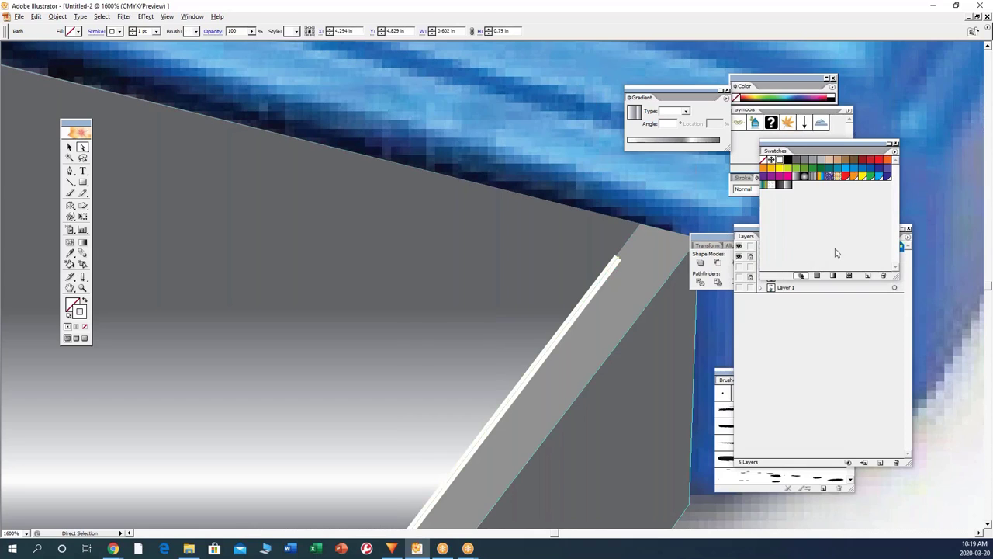
Step: Give the highlight line Projecting Caps and drag its end up to the top corner
double_click(828, 146)
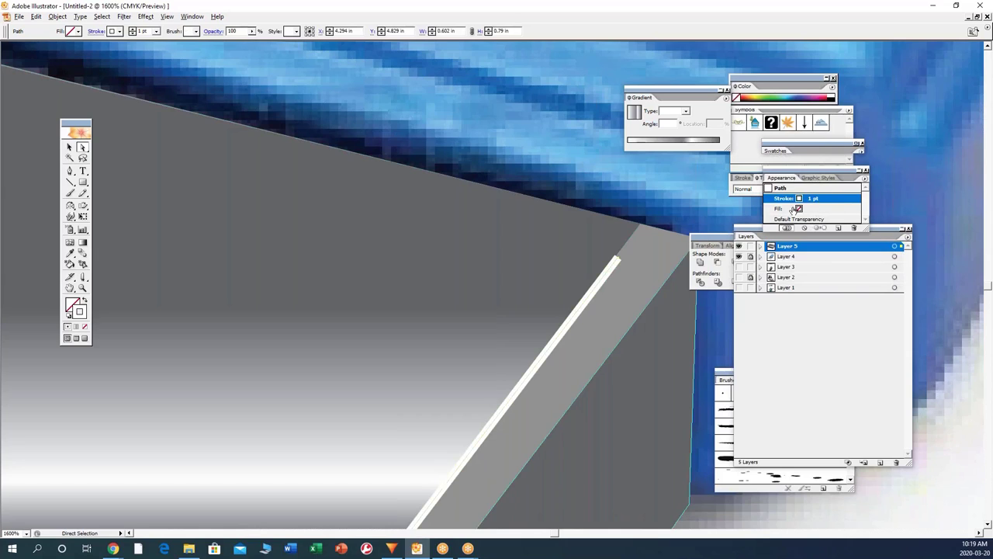
drag(866, 230, 896, 293)
click(818, 177)
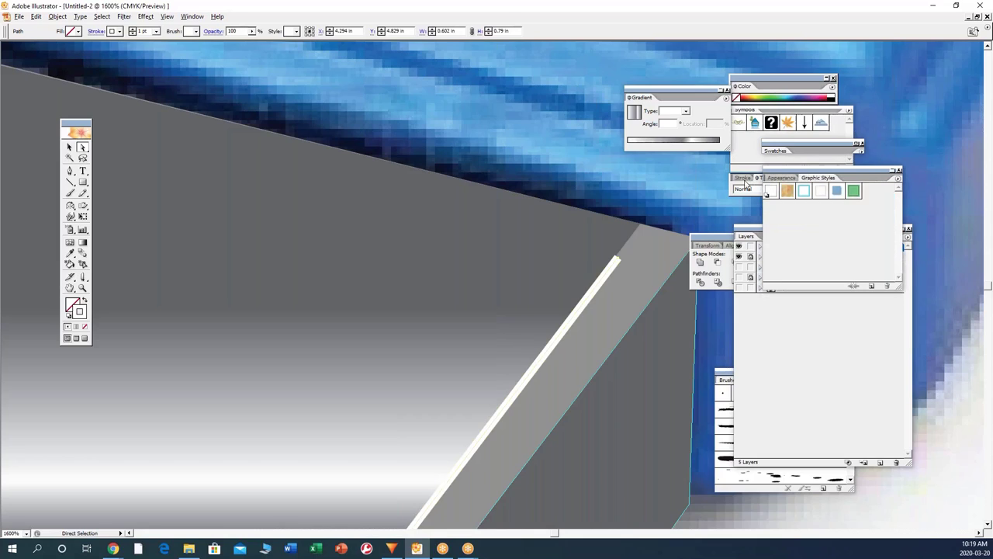
click(743, 178)
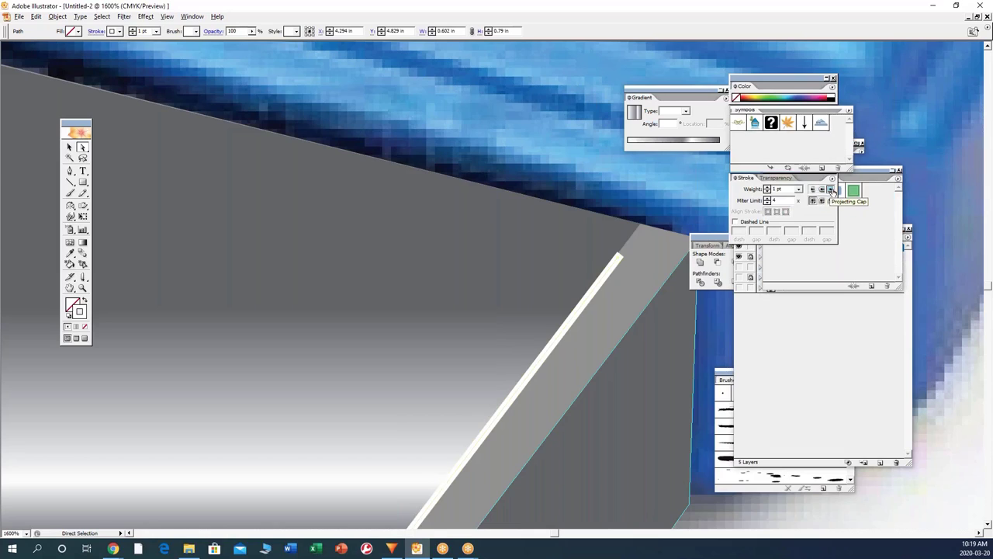
click(830, 190)
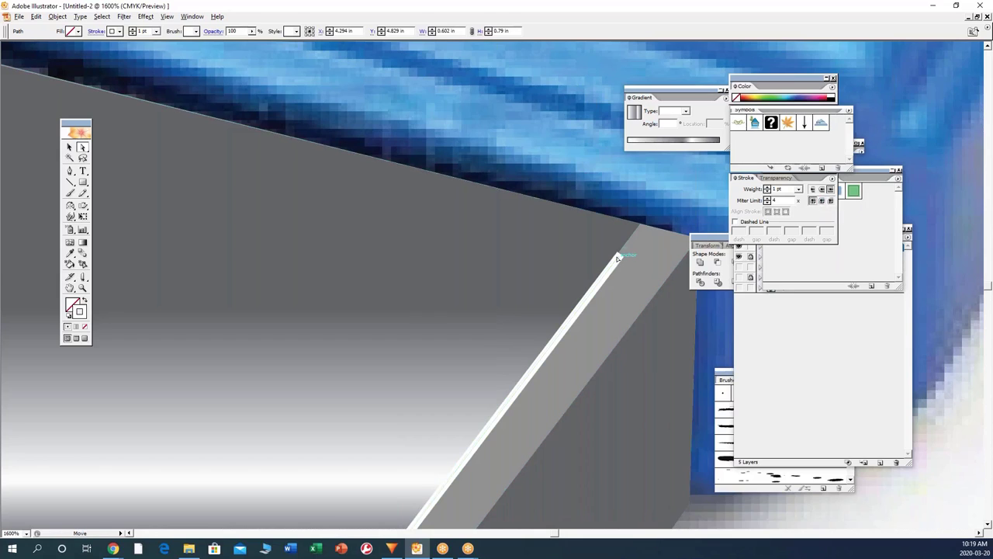
drag(619, 258, 642, 223)
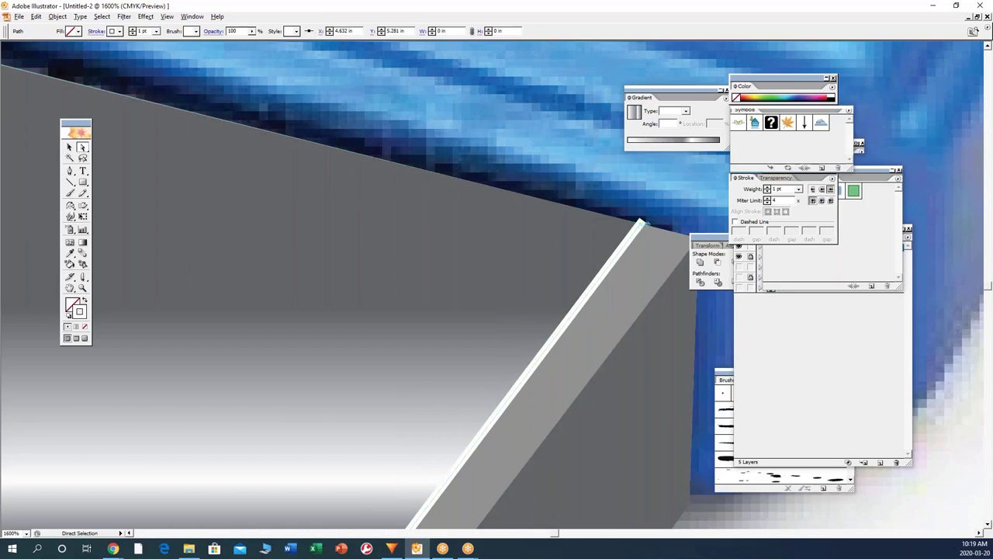
scroll(641, 233, down, 1)
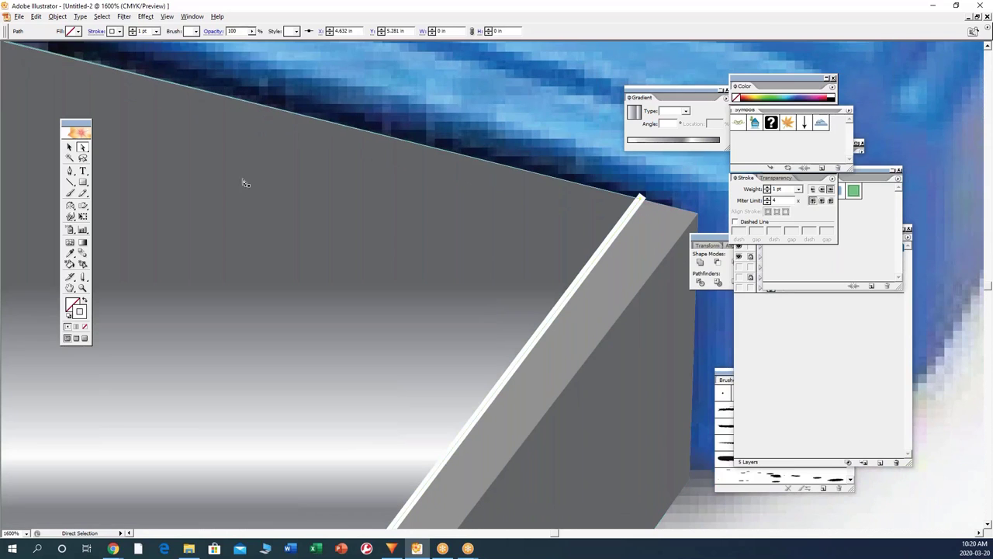
Step: Paste a copy of the connector shape over the original with default white fill and black stroke
click(69, 146)
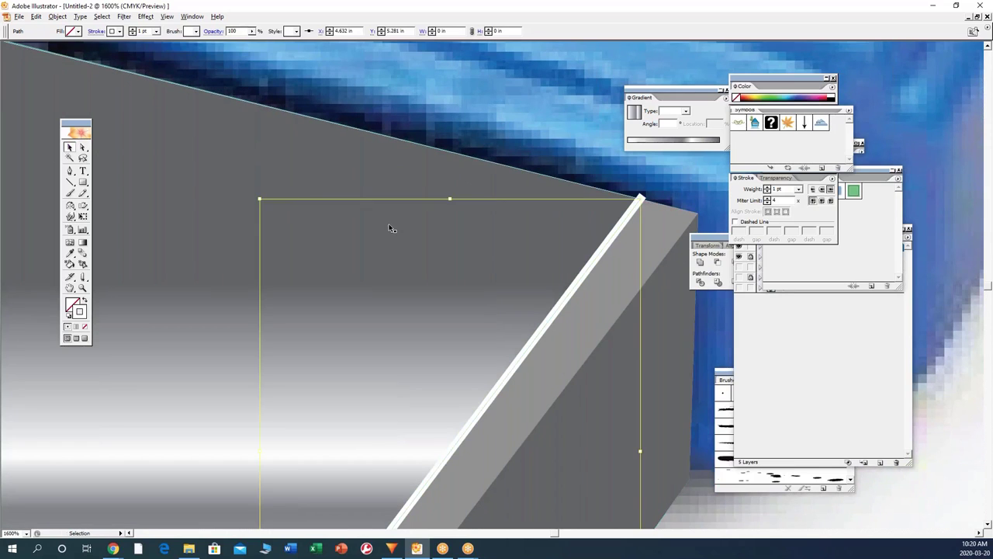
scroll(450, 250, down, 3)
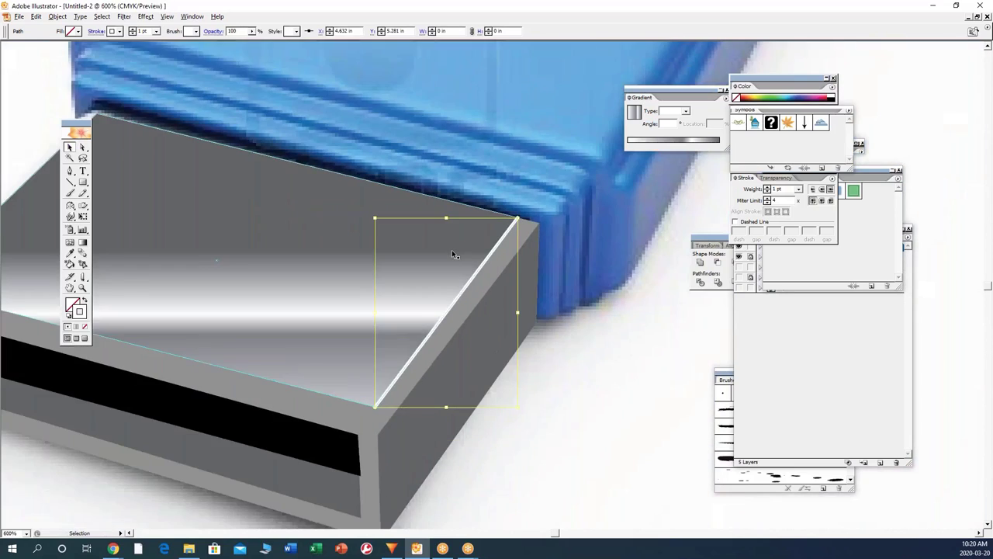
scroll(451, 250, down, 1)
click(594, 311)
click(514, 228)
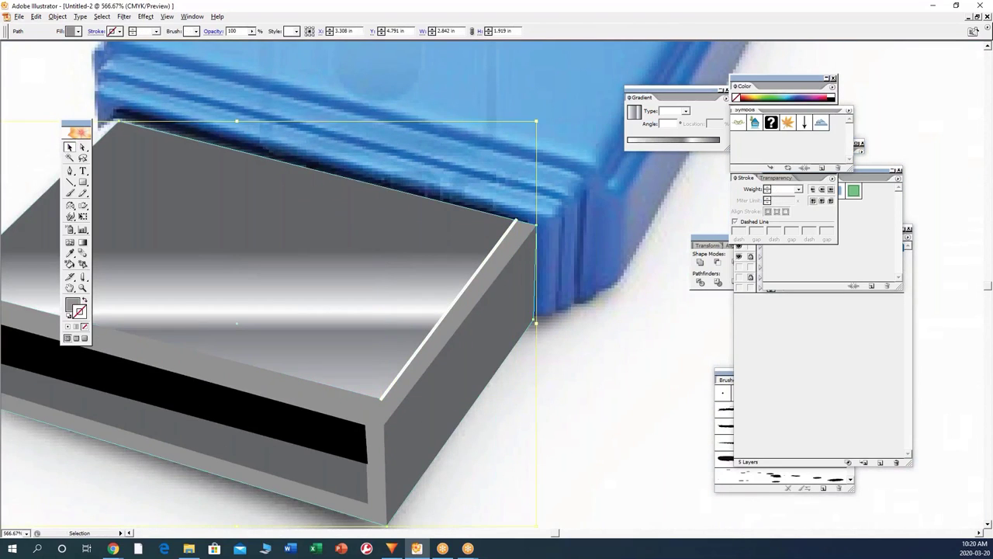
key(ctrl+v)
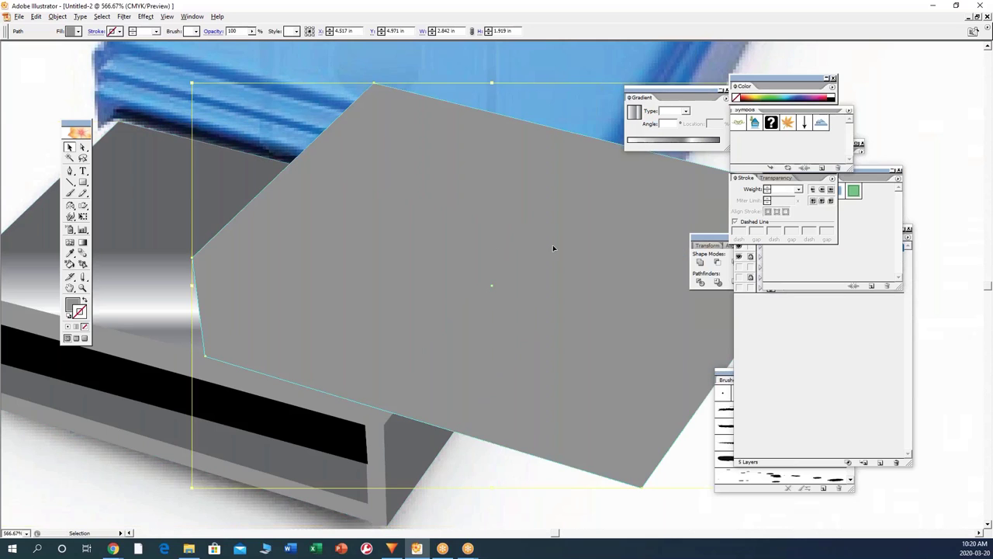
drag(552, 249, 298, 285)
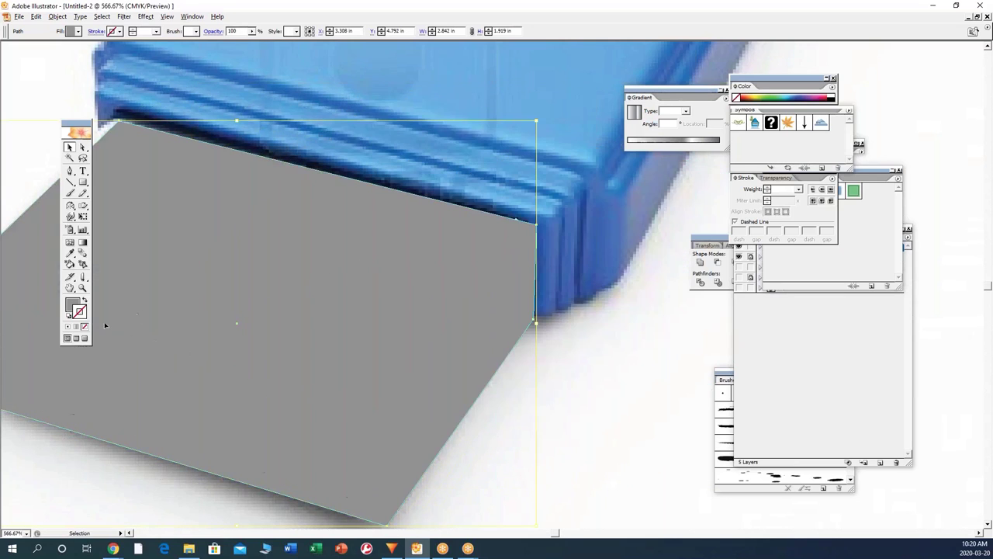
click(85, 302)
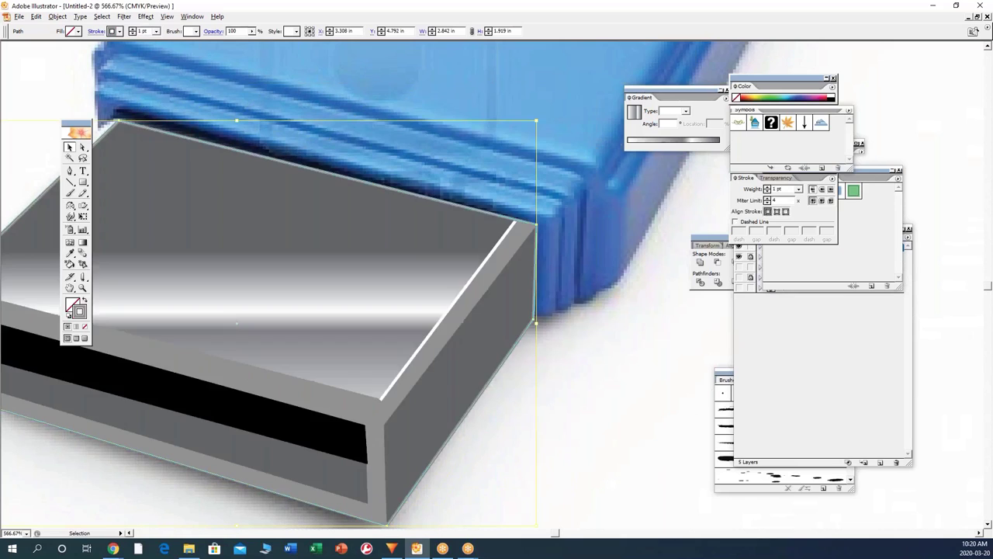
click(68, 316)
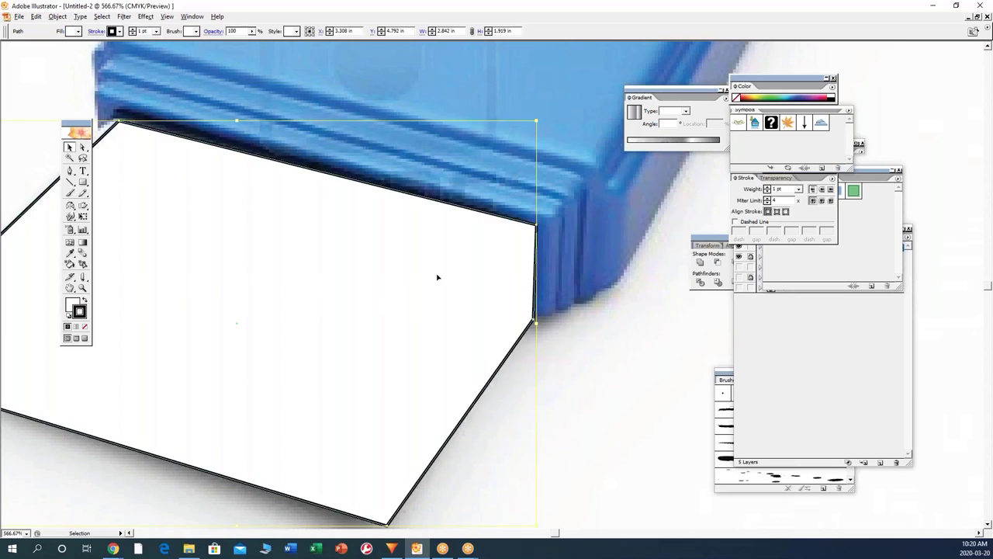
Step: Expand Layer 5 and select all seven of its paths
click(810, 339)
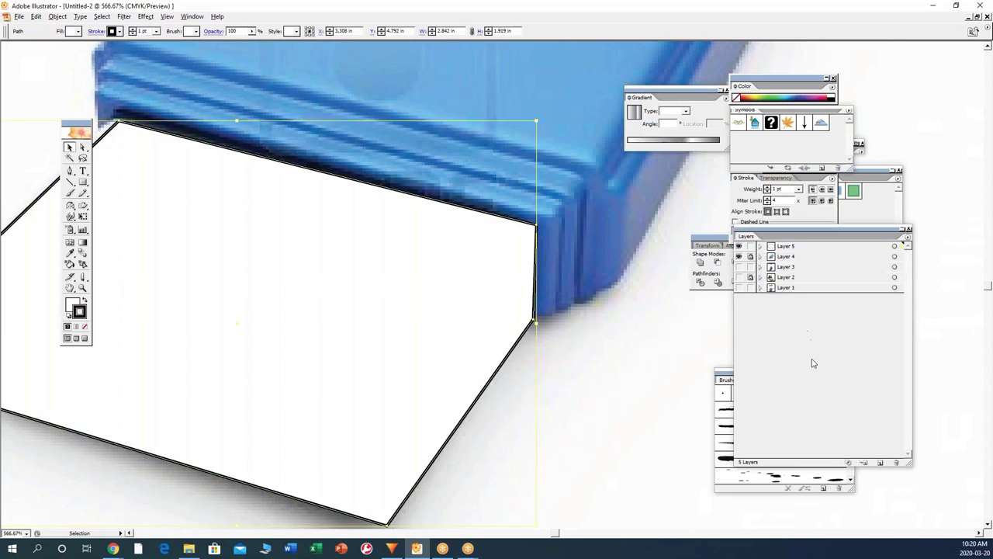
click(759, 247)
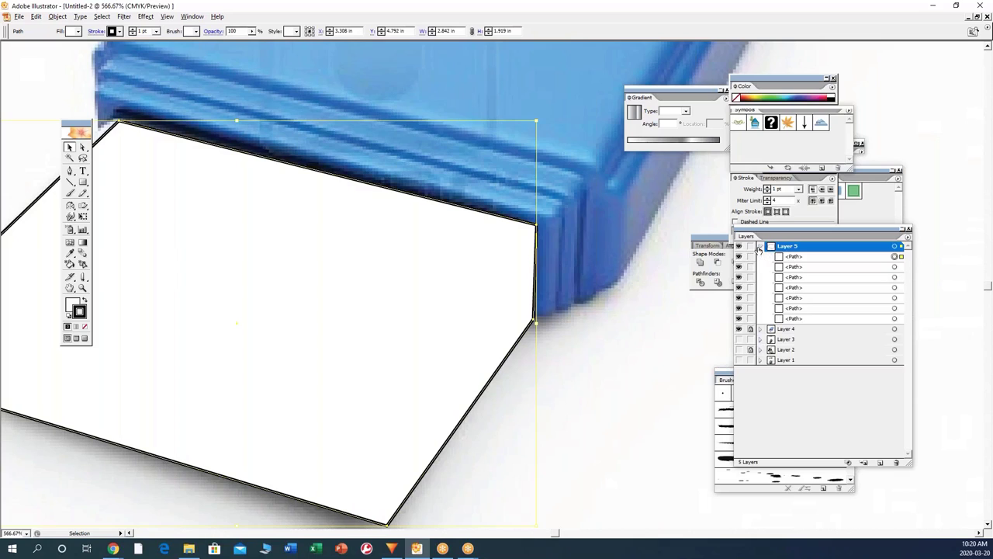
click(838, 318)
shift+click(814, 257)
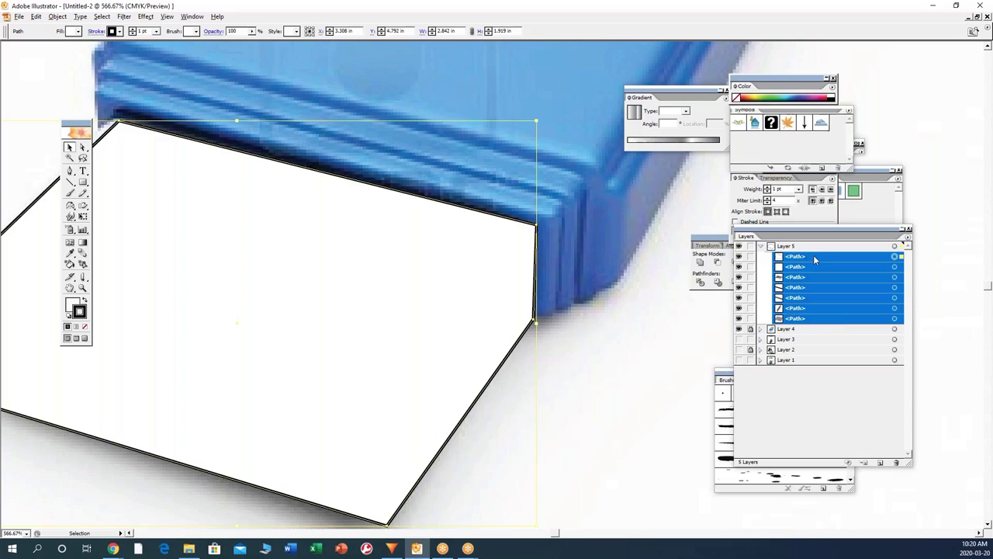
Step: Attempt Make Clipping Mask on the selected paths and dismiss the error alert
right_click(144, 198)
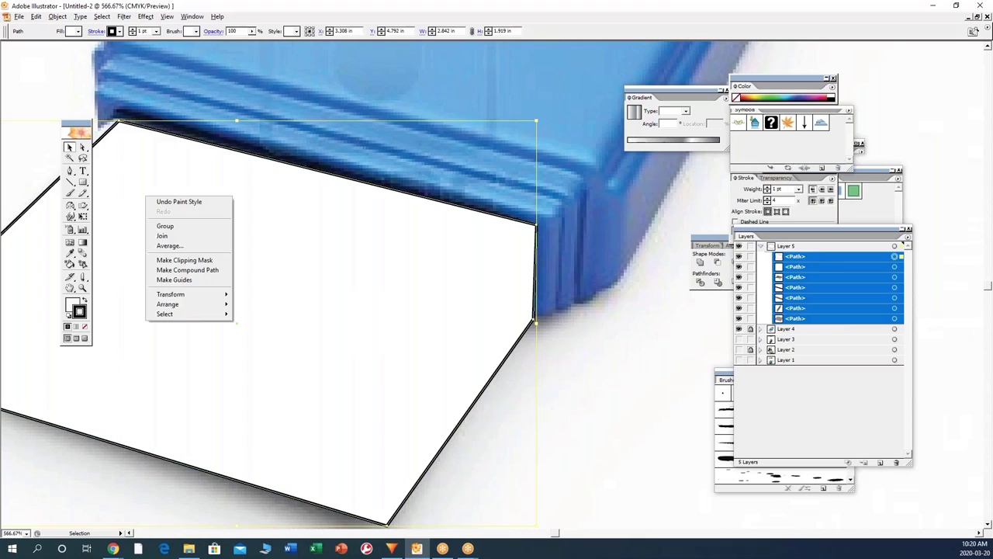
click(192, 260)
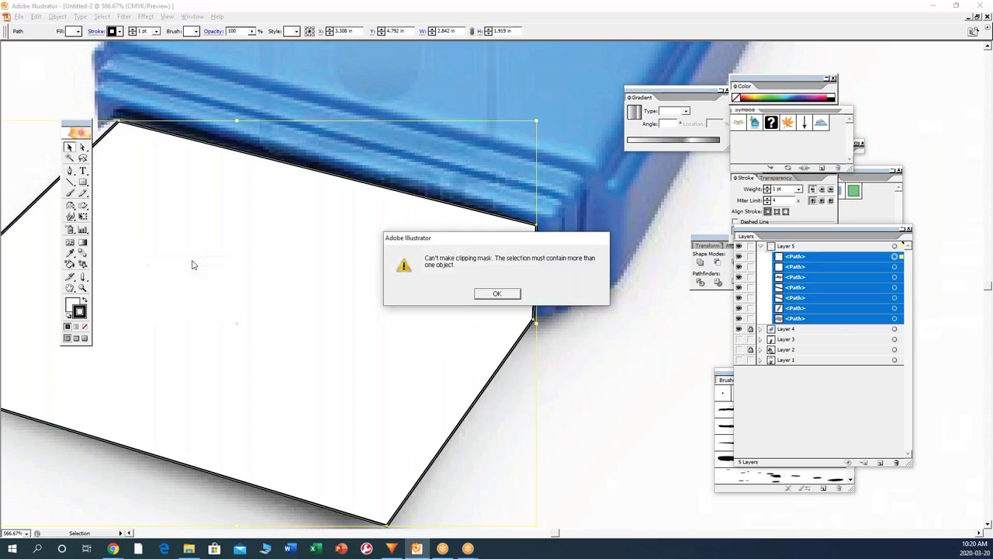
click(498, 295)
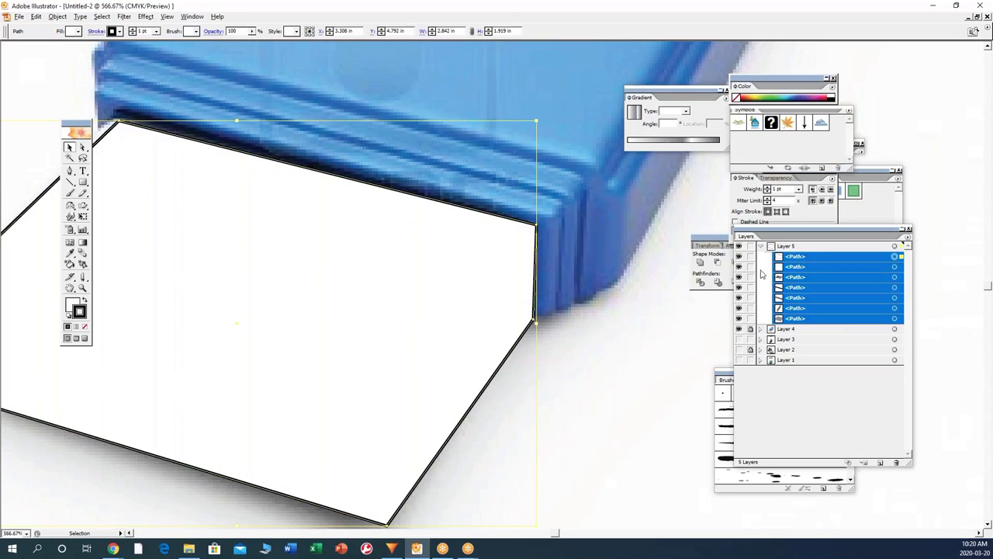
Step: Turn the copied shape into a white stroke with no fill
click(580, 310)
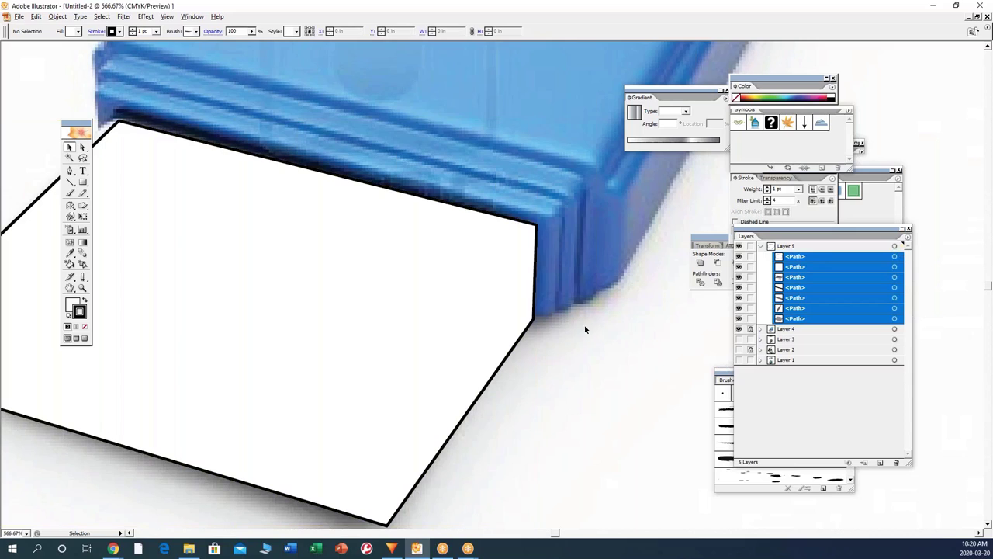
click(417, 292)
click(84, 299)
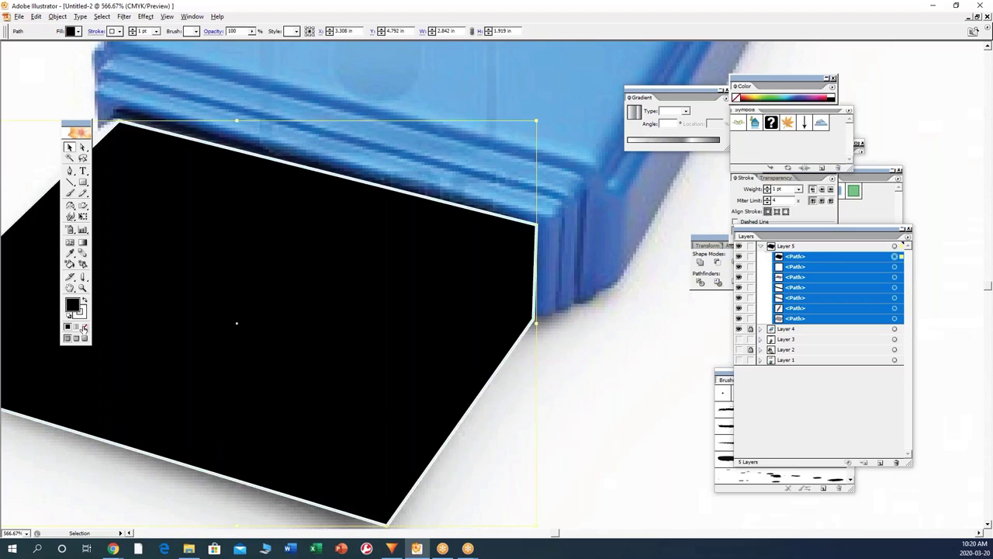
click(84, 327)
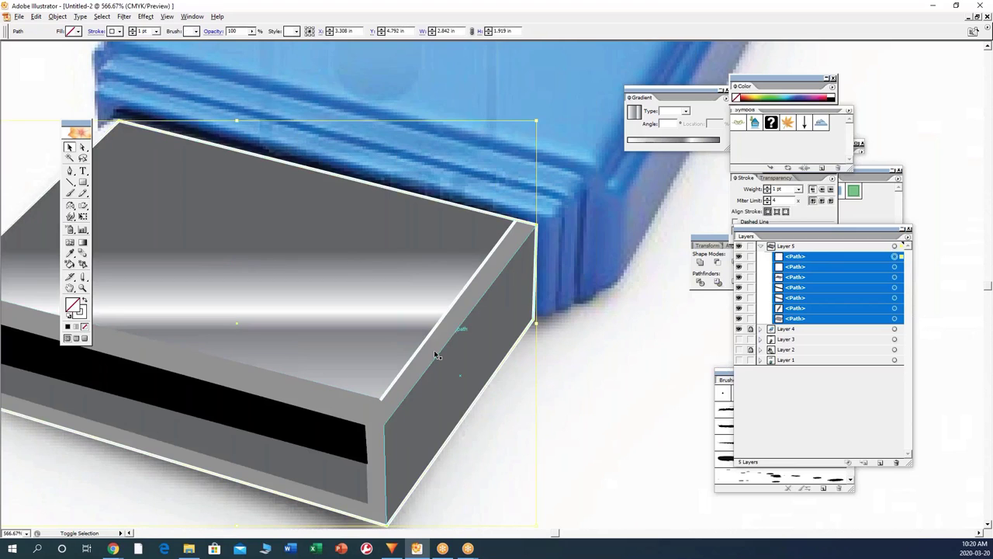
Step: Shift the white outline slightly up and to the right
shift+click(384, 410)
shift+click(383, 409)
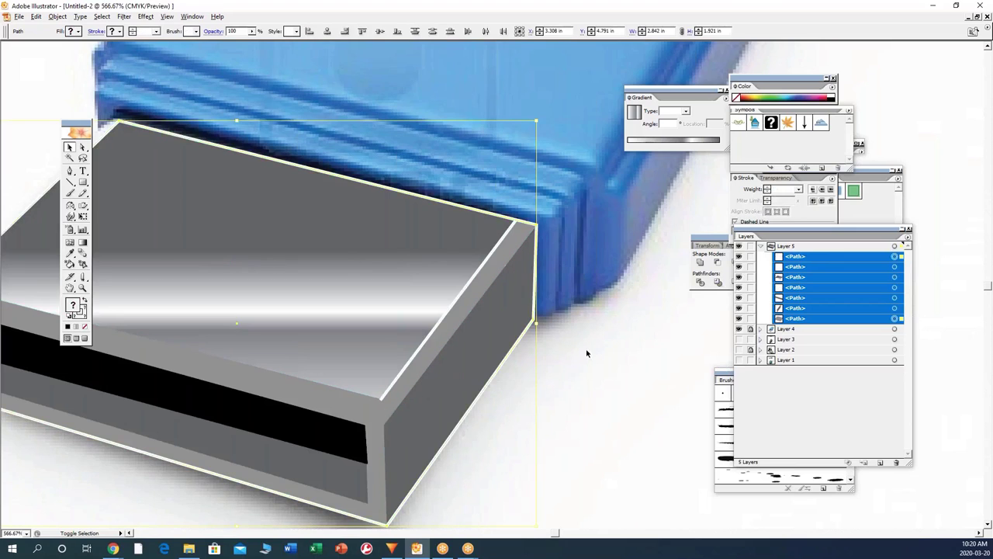
click(567, 433)
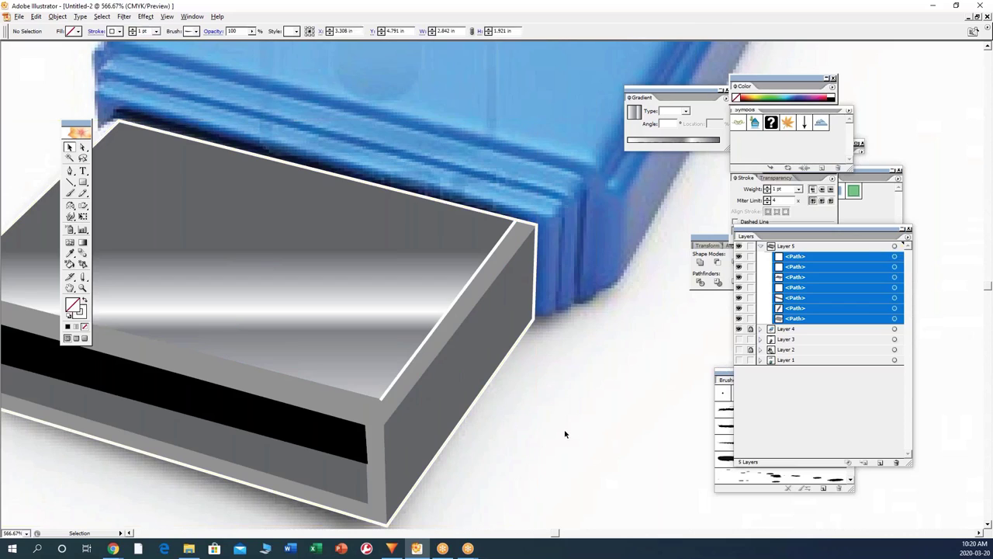
click(378, 453)
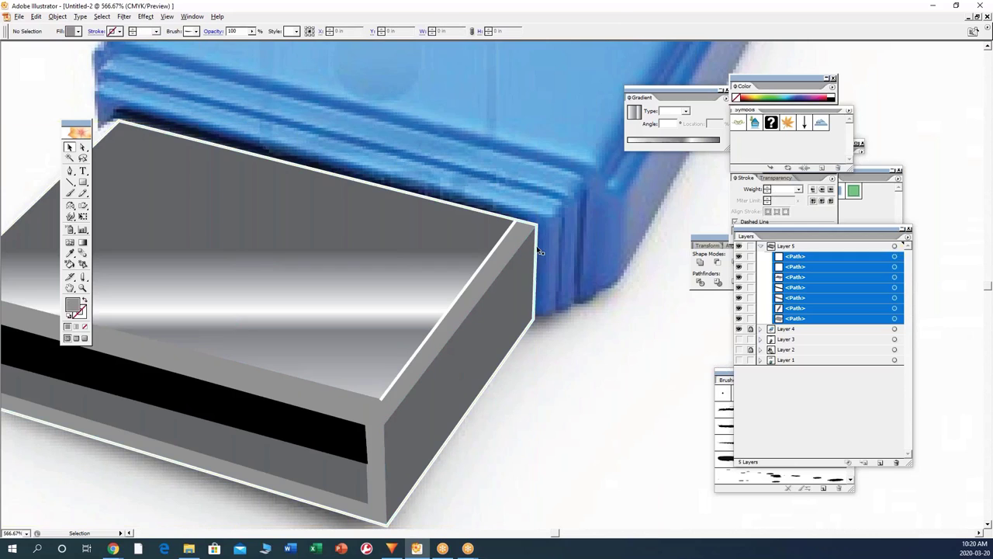
drag(536, 249, 551, 243)
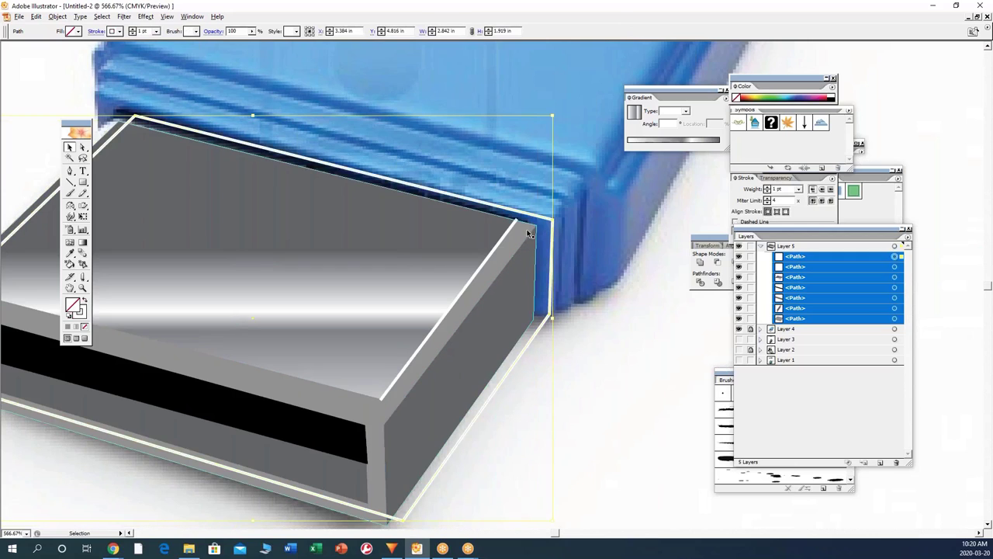
Step: Make a clipping mask from the outline and the connector face
shift+click(525, 232)
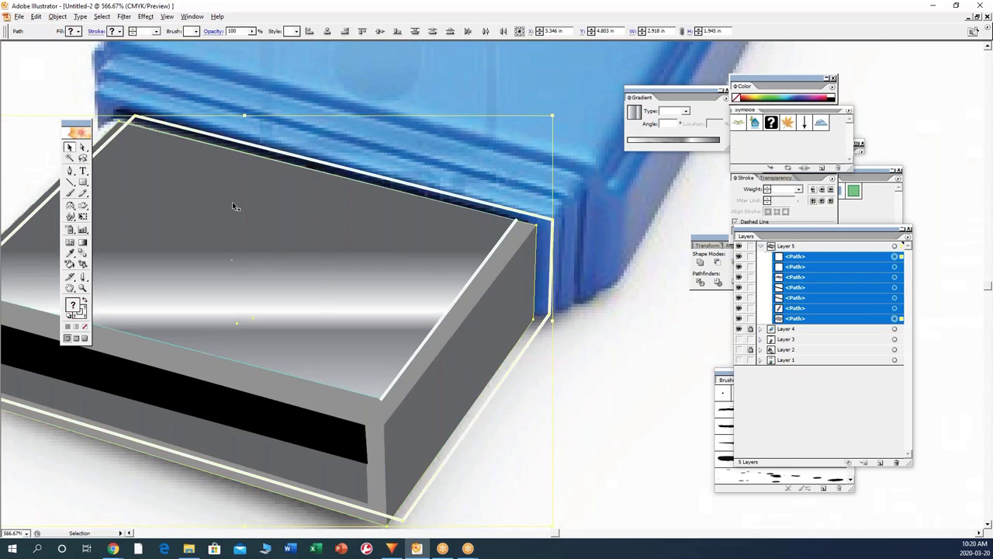
right_click(232, 201)
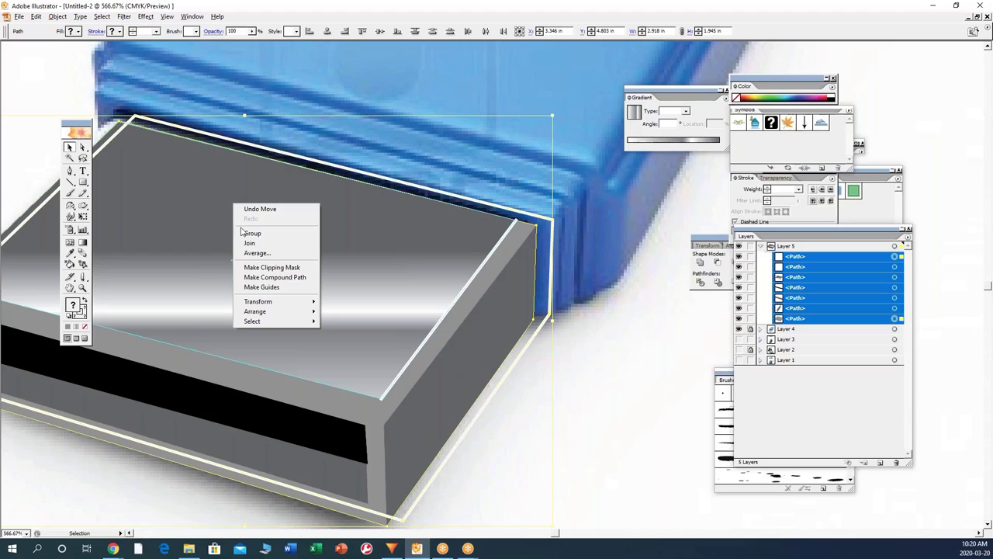
click(269, 268)
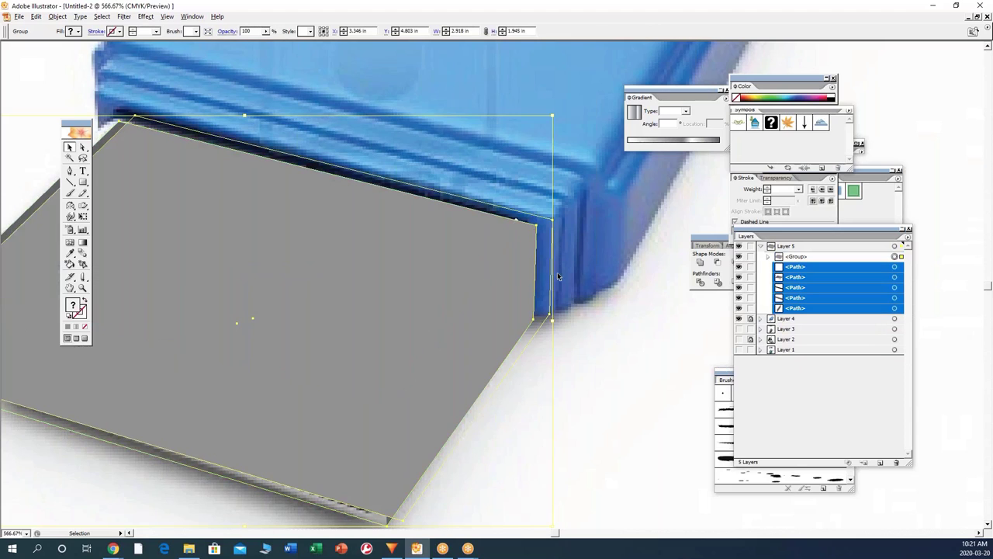
Step: Move the five connector paths into the clipping group and switch to Outline view
click(767, 256)
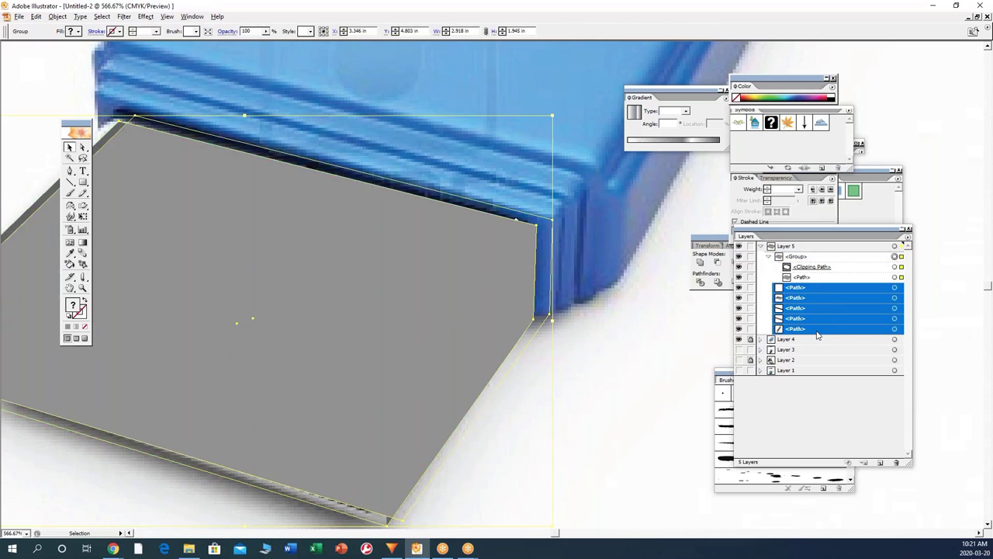
mouse_move(804, 290)
mouse_down()
mouse_move(804, 277)
mouse_move(801, 299)
mouse_up()
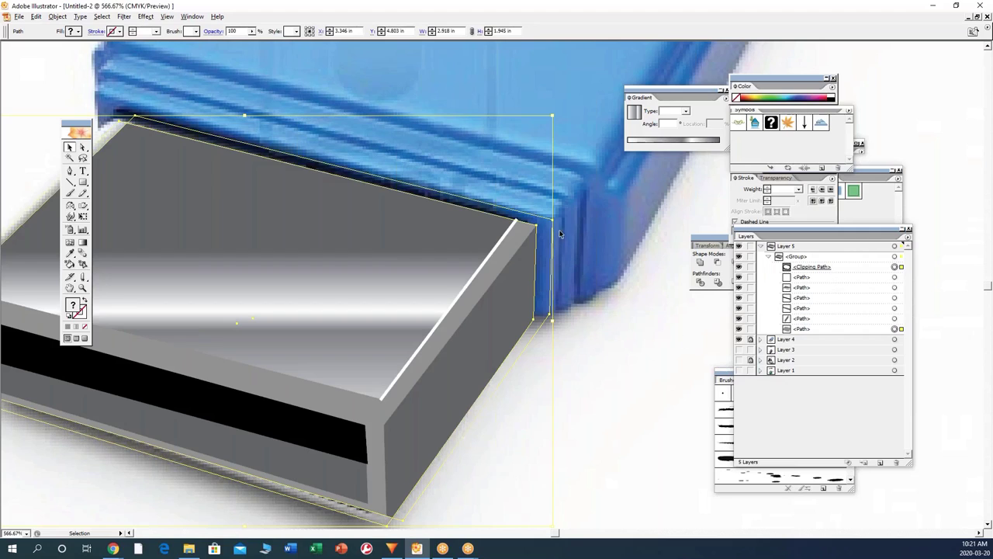
click(612, 265)
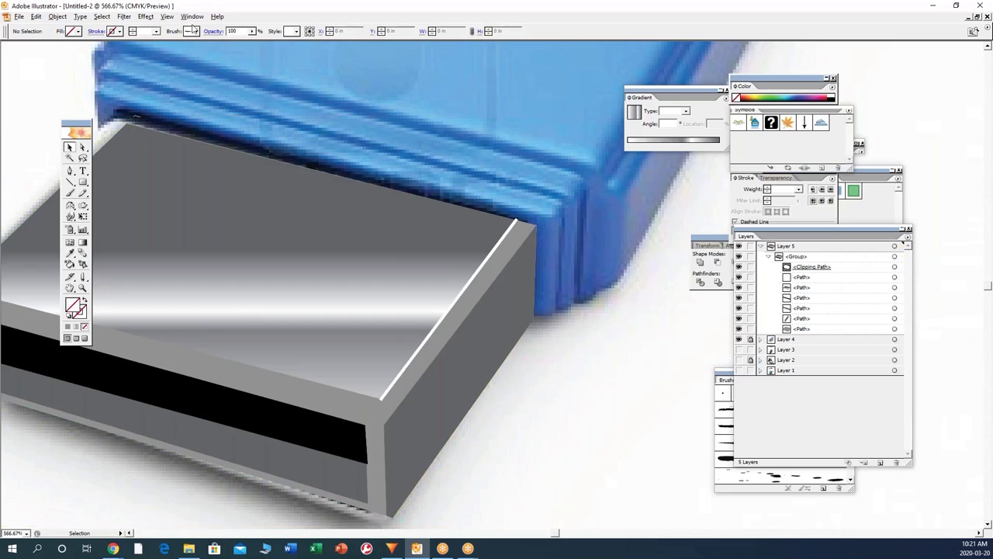
click(167, 17)
click(177, 27)
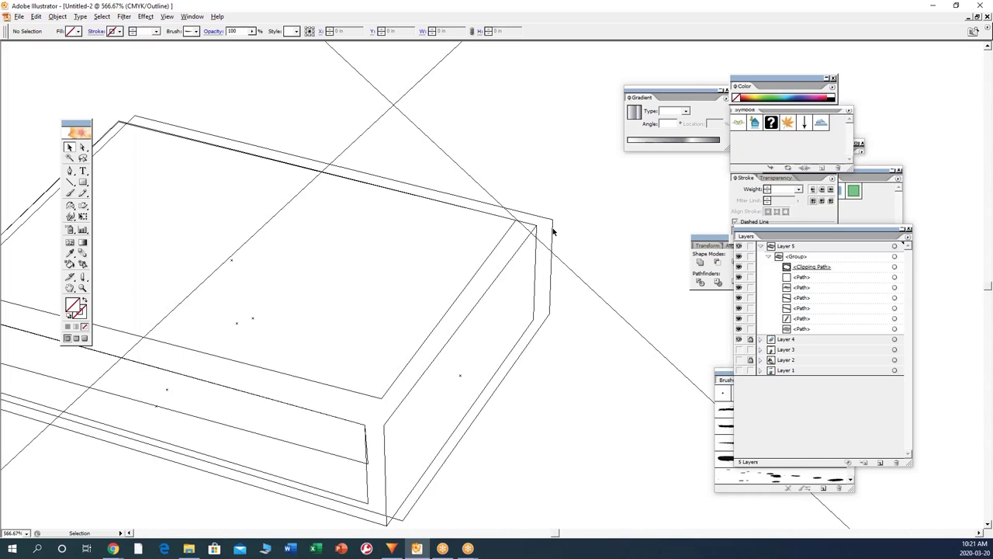
Step: Nudge the connector group slightly and check its selection
click(535, 226)
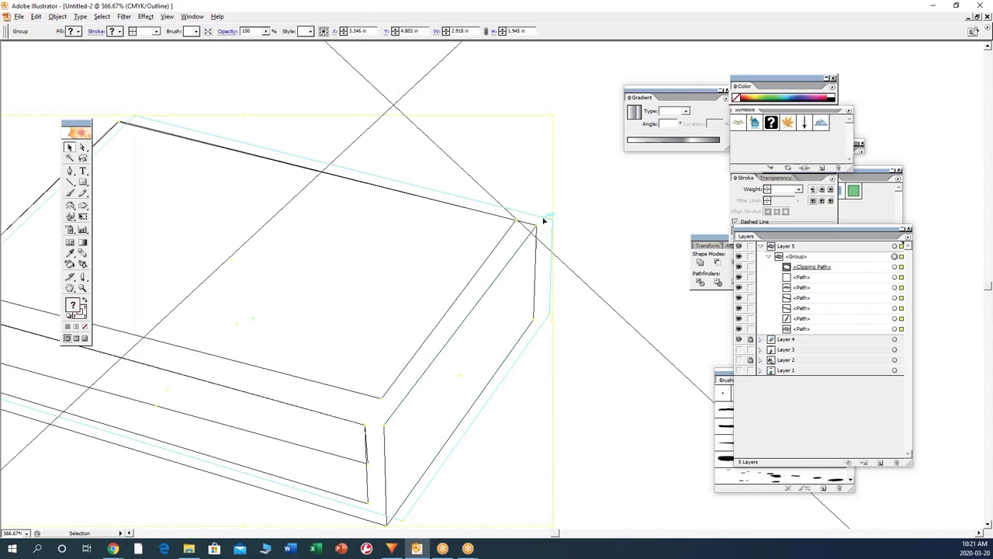
mouse_move(543, 221)
mouse_down()
mouse_move(528, 224)
mouse_move(545, 217)
mouse_up()
click(559, 225)
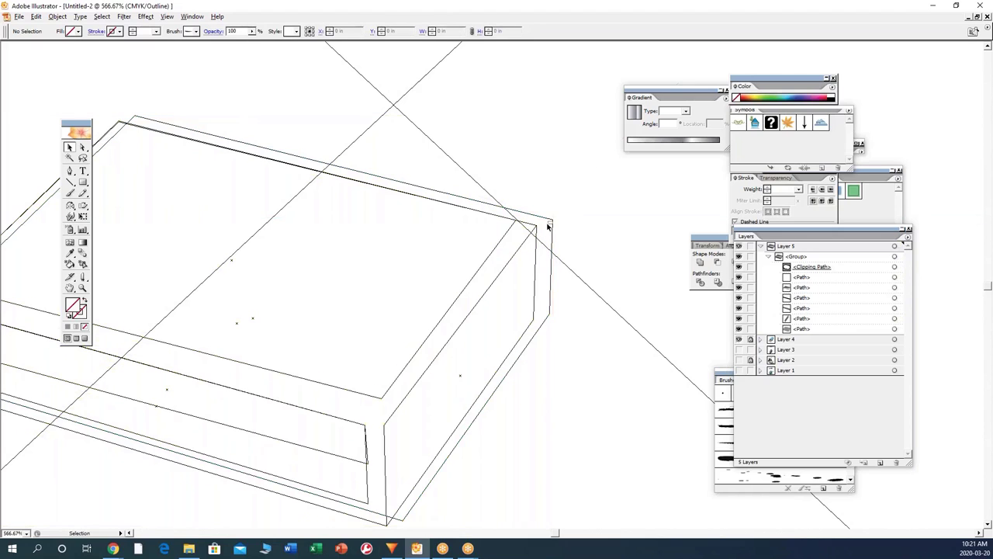
click(547, 226)
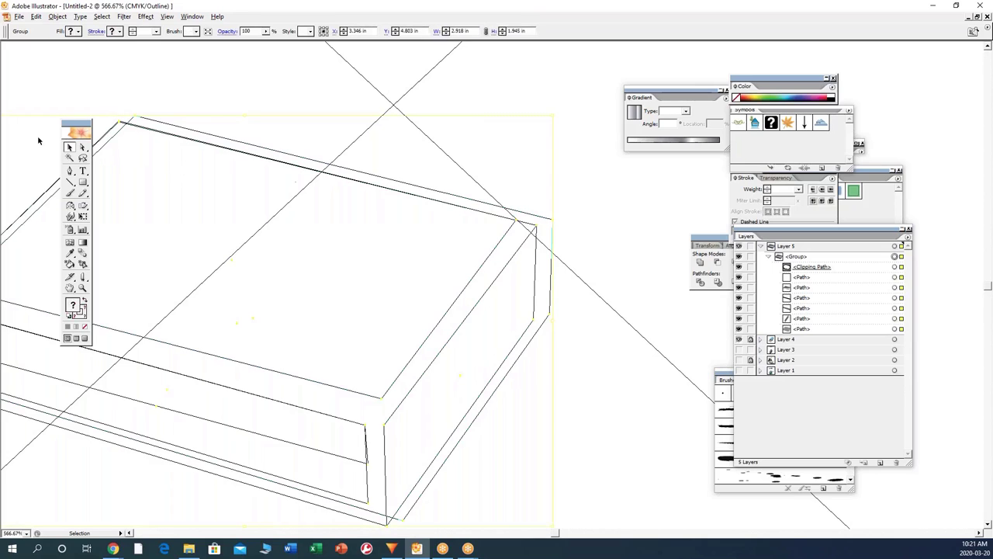
click(83, 148)
click(550, 225)
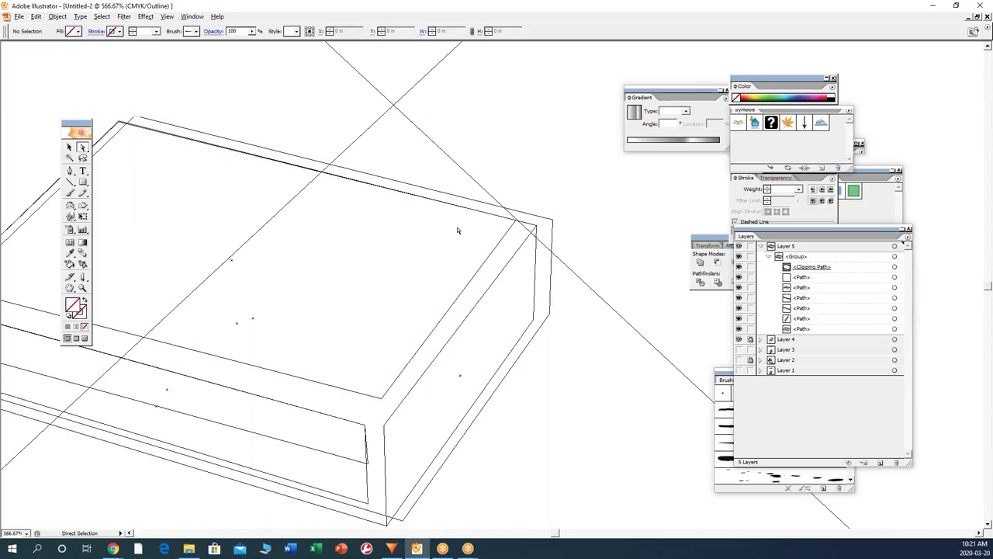
click(69, 147)
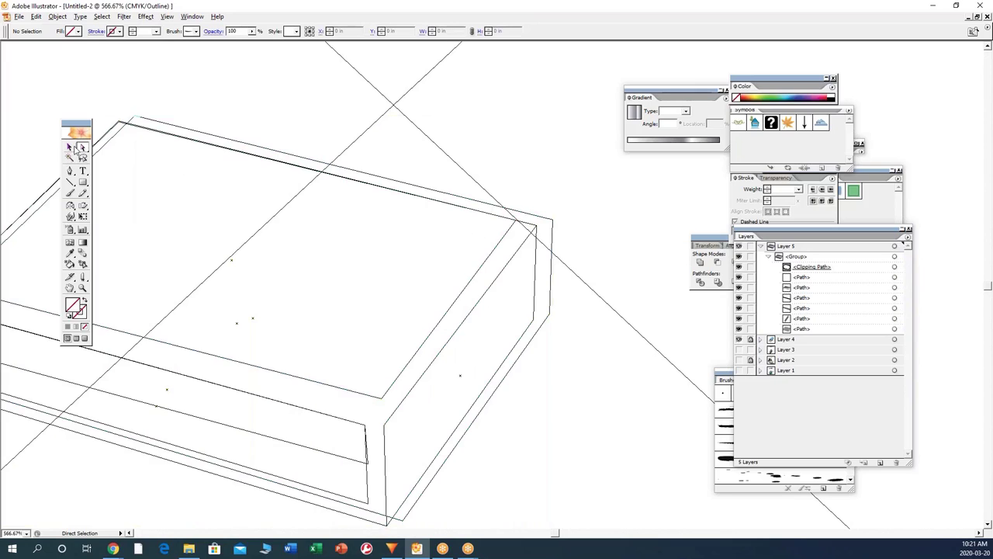
Step: Target the Clipping Path in Layers and drag it into line with the box
click(822, 268)
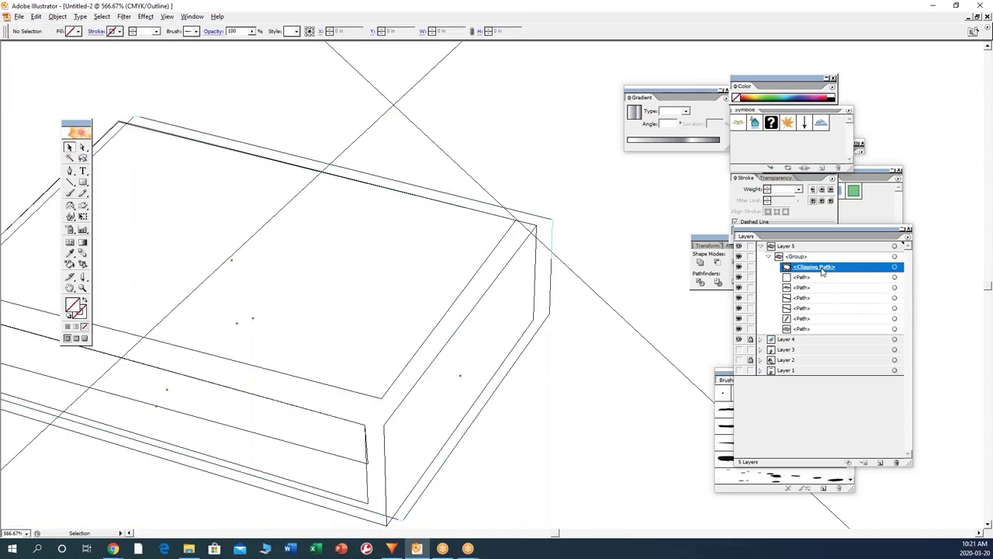
click(894, 267)
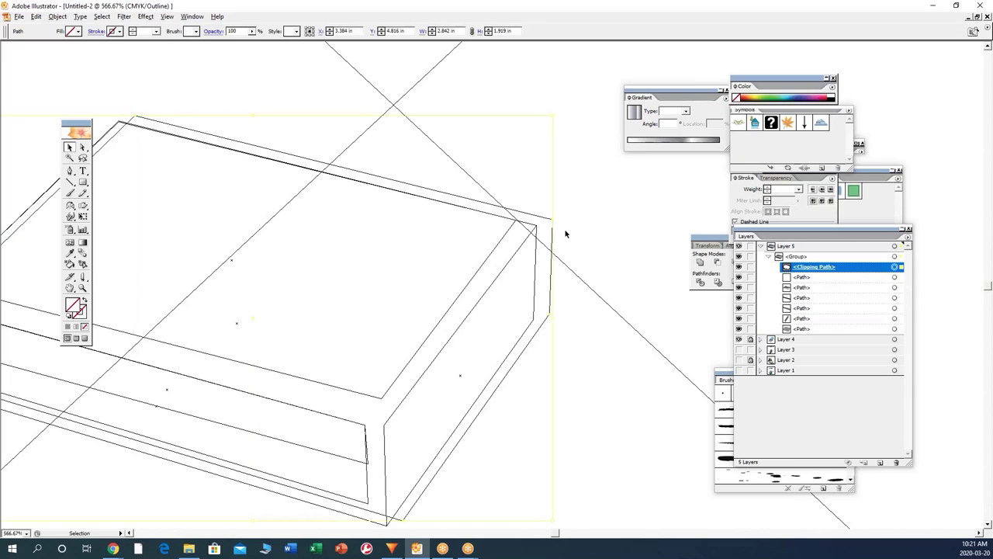
drag(552, 224, 534, 225)
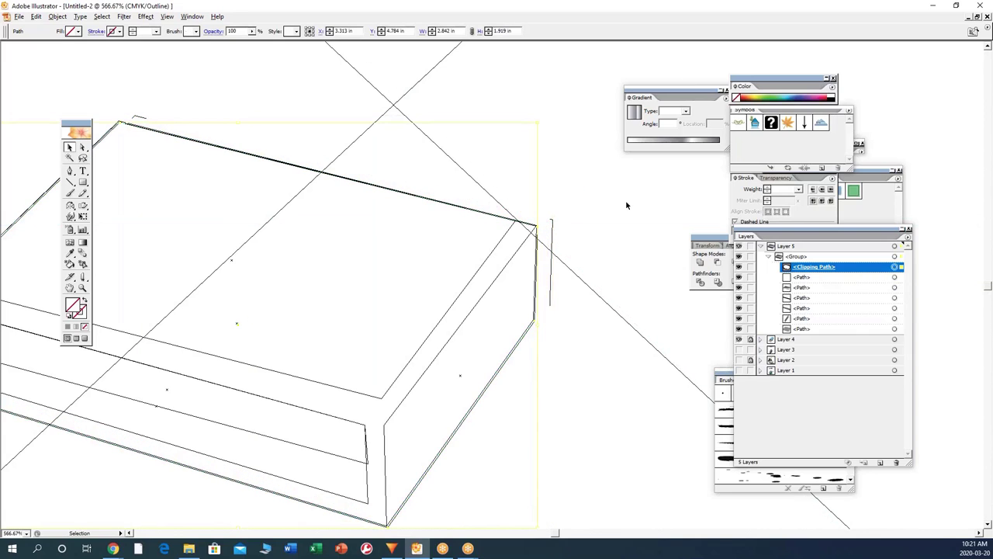
Step: Return the artwork to full-colour Preview view
click(167, 17)
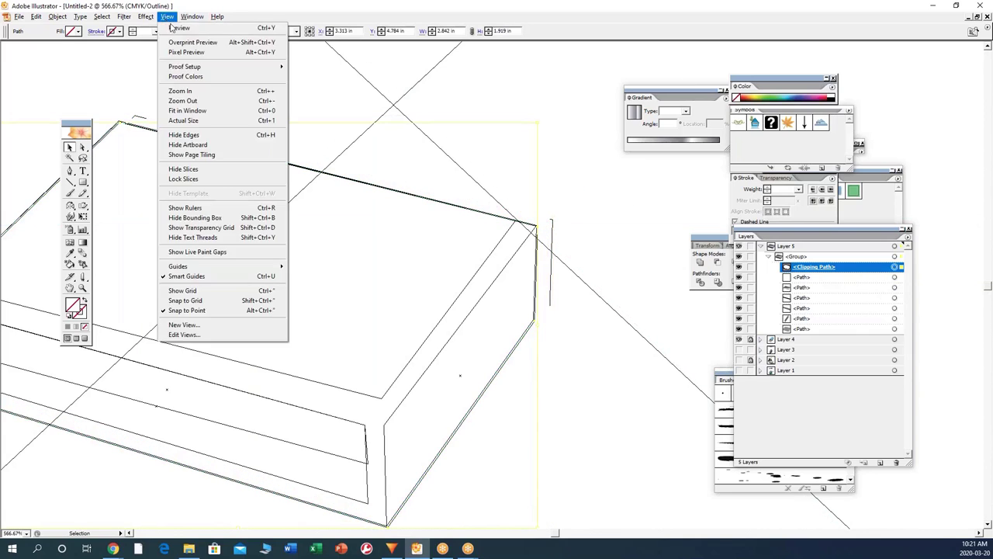
click(186, 30)
click(599, 247)
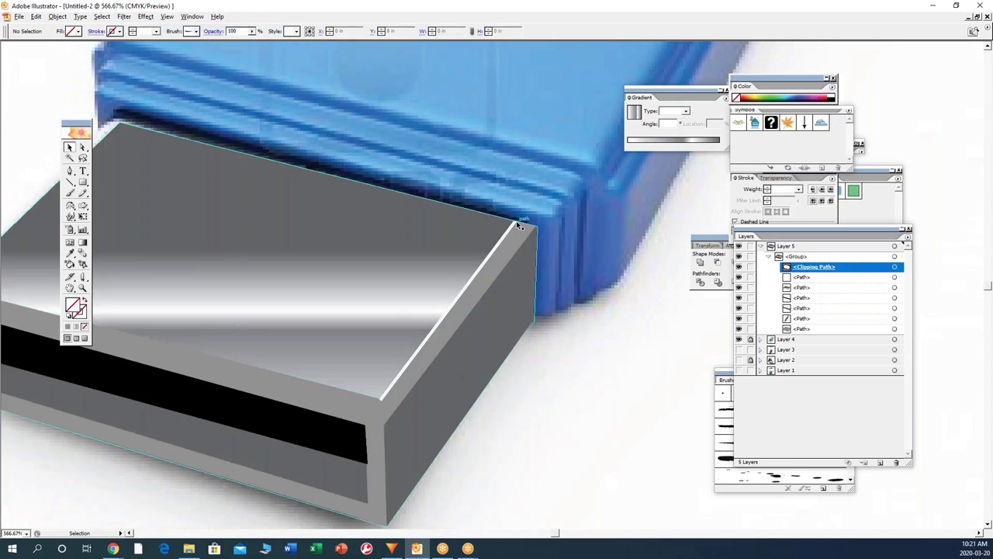
Step: Select the white highlight path's end anchor
click(83, 147)
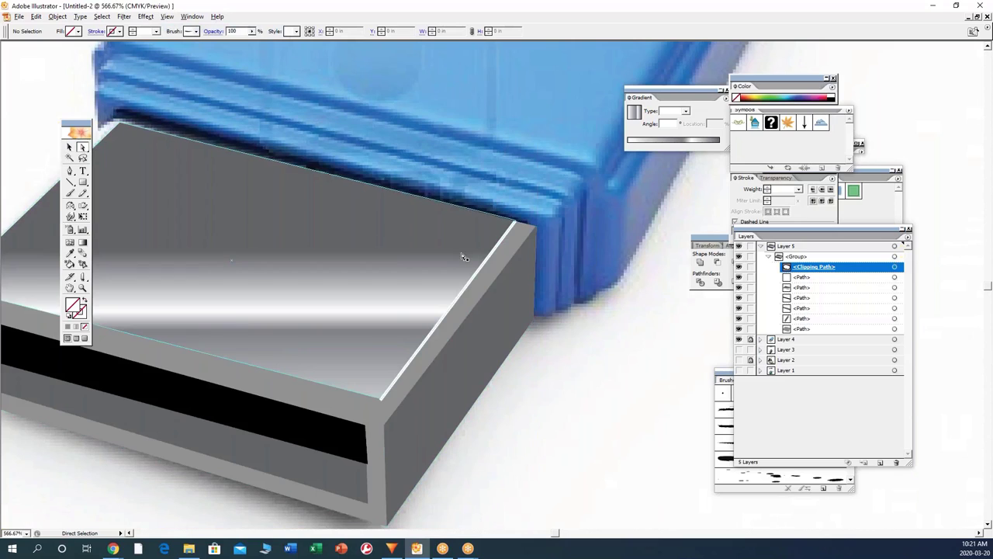
click(494, 250)
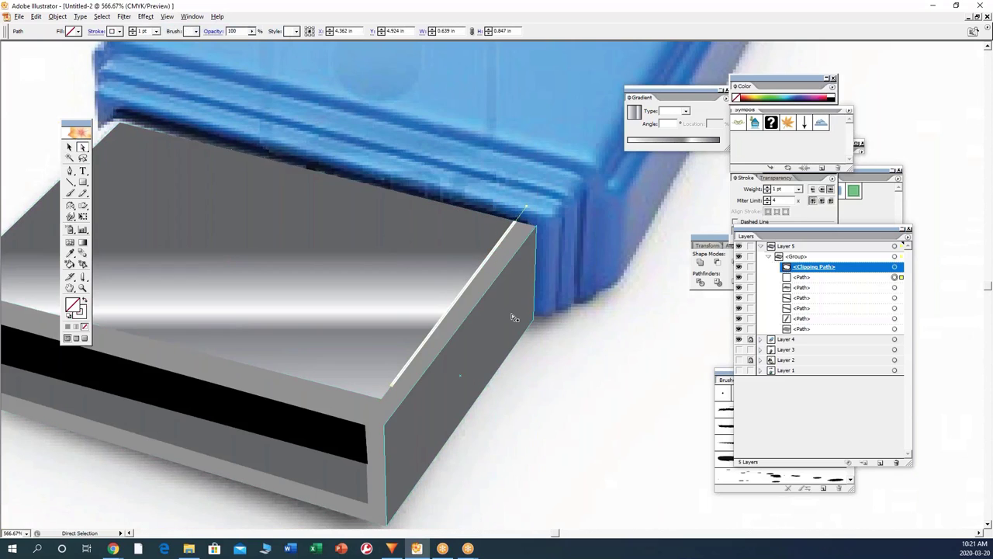
click(625, 372)
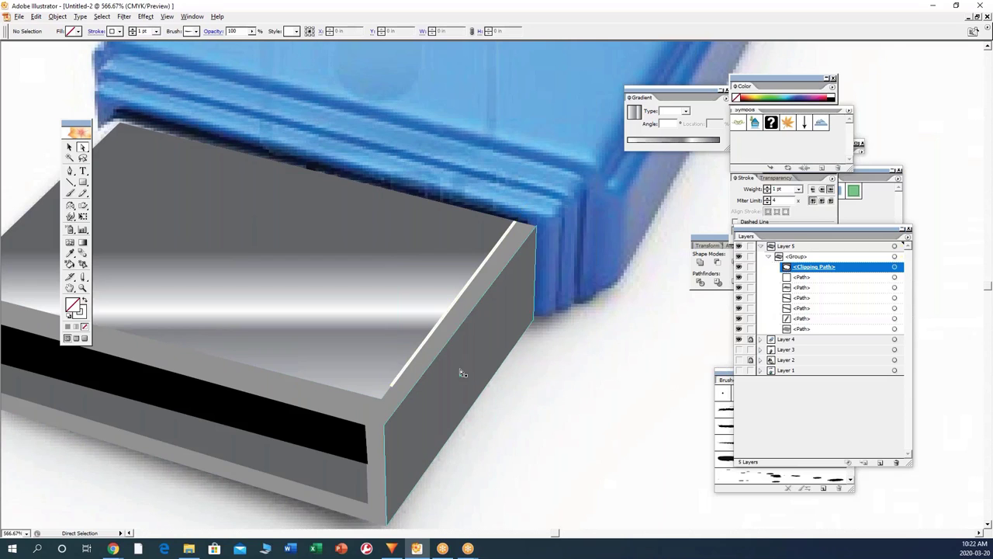
ctrl+alt+click(380, 328)
ctrl+alt+click(379, 327)
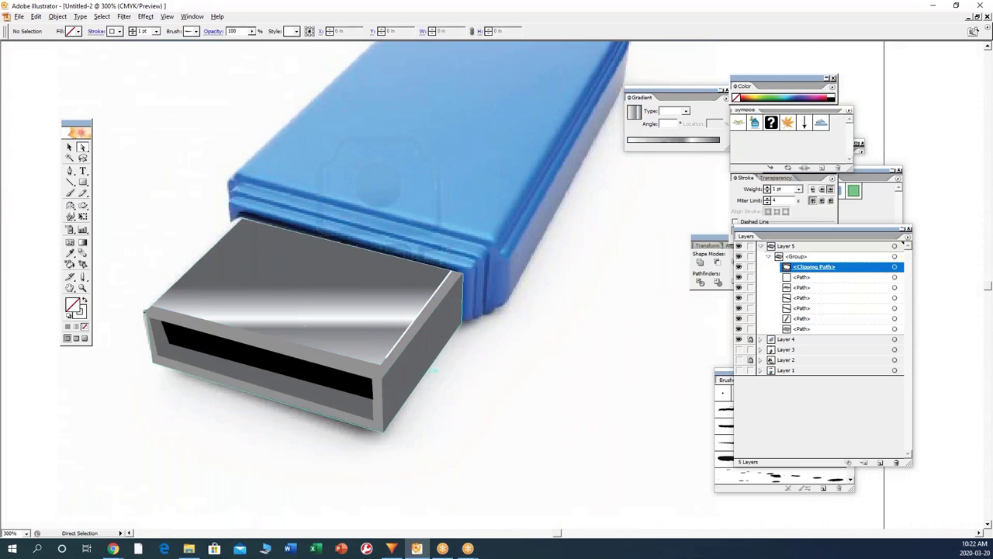
click(428, 307)
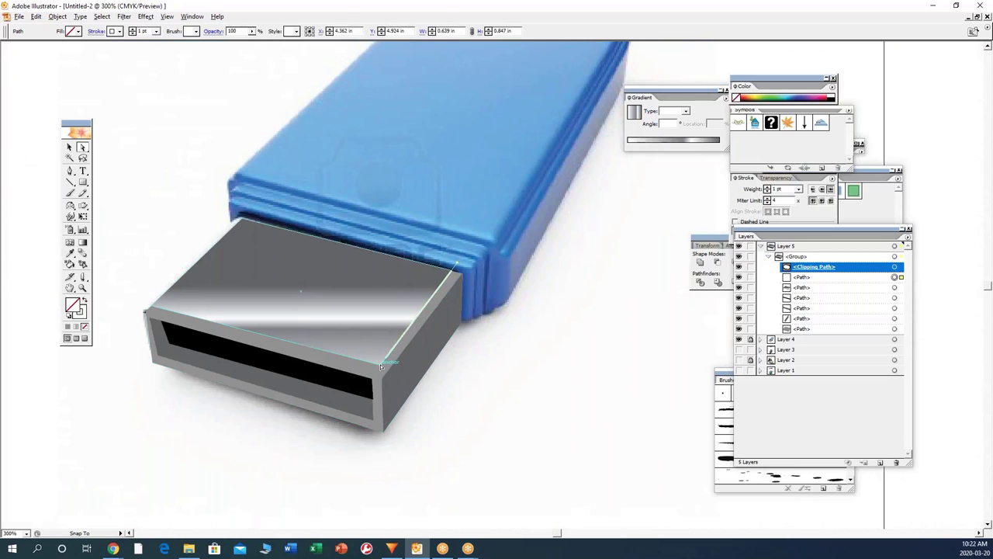
click(381, 366)
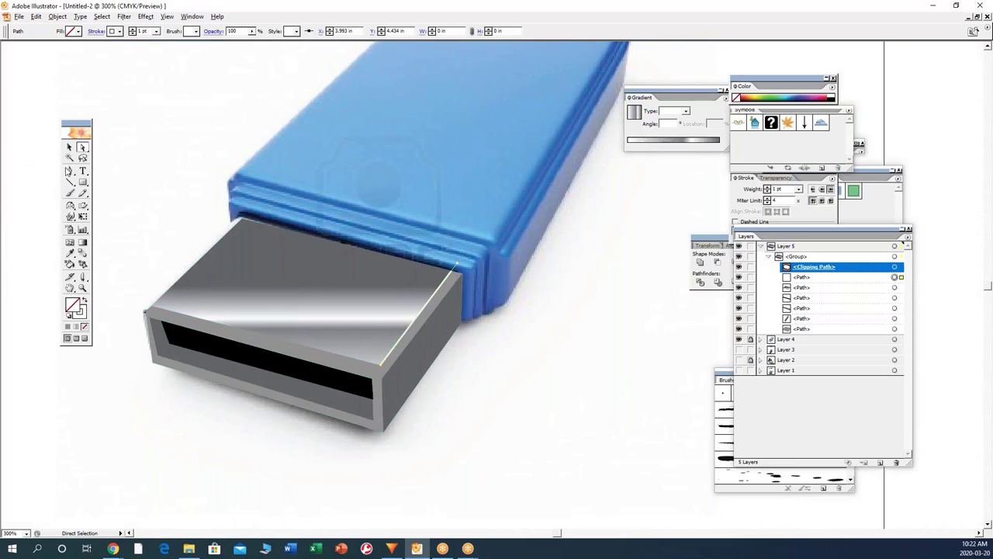
Step: Extend the highlight with the Pen to the front-left corner and fine-tune its position
key(p)
click(154, 309)
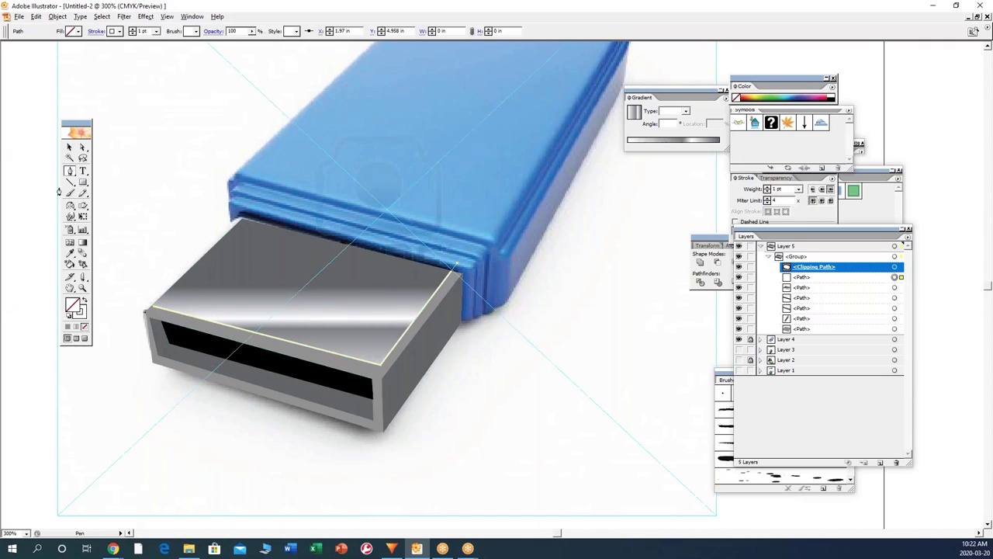
click(83, 146)
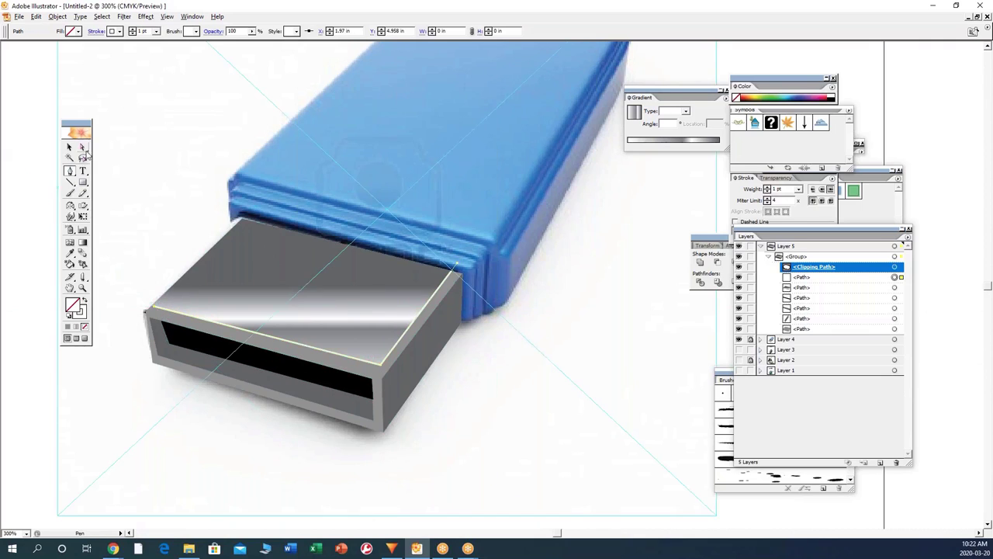
click(158, 311)
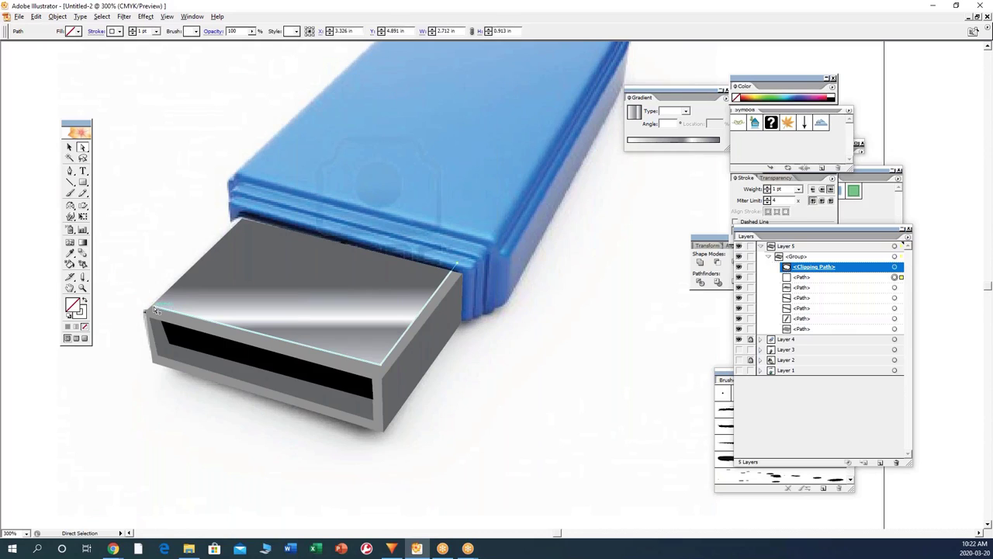
drag(158, 310, 136, 302)
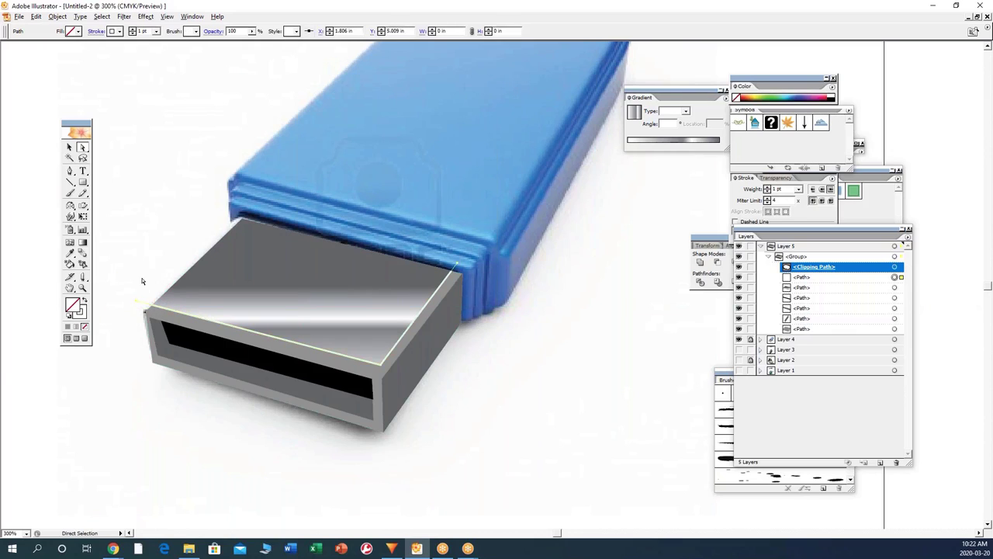
click(496, 381)
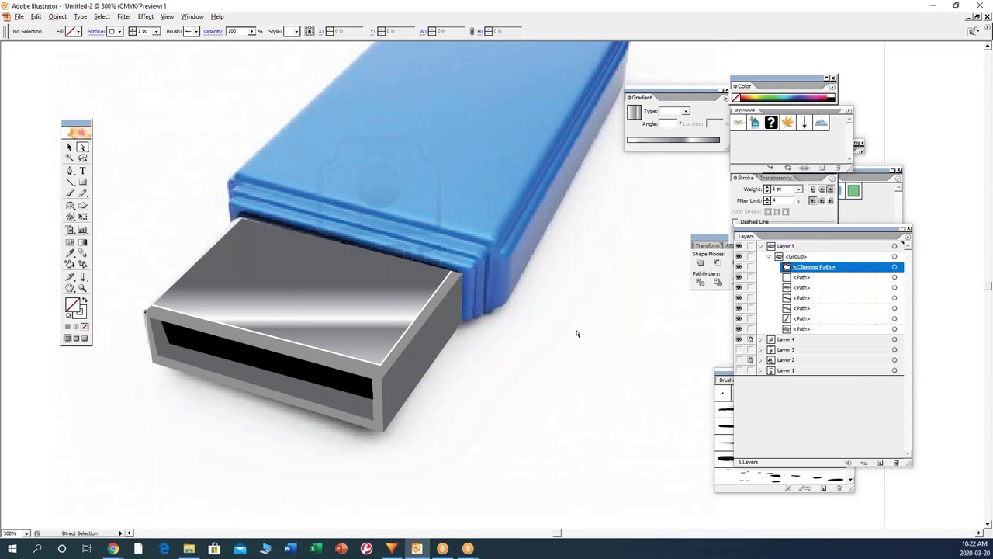
Step: Zoom to 100% with Ctrl+1 and centre the artboard with the finished USB drive
click(69, 148)
key(ctrl+1)
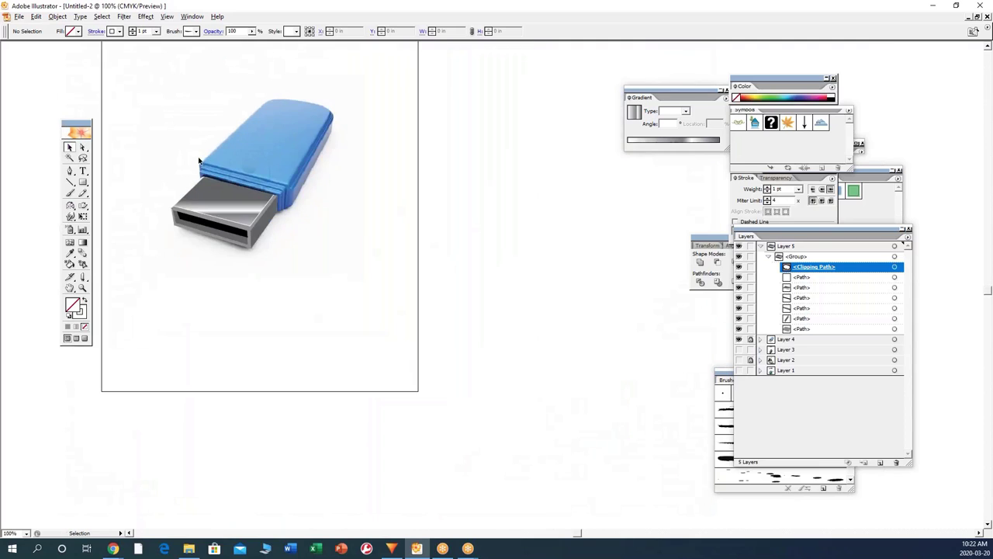
drag(353, 179, 519, 238)
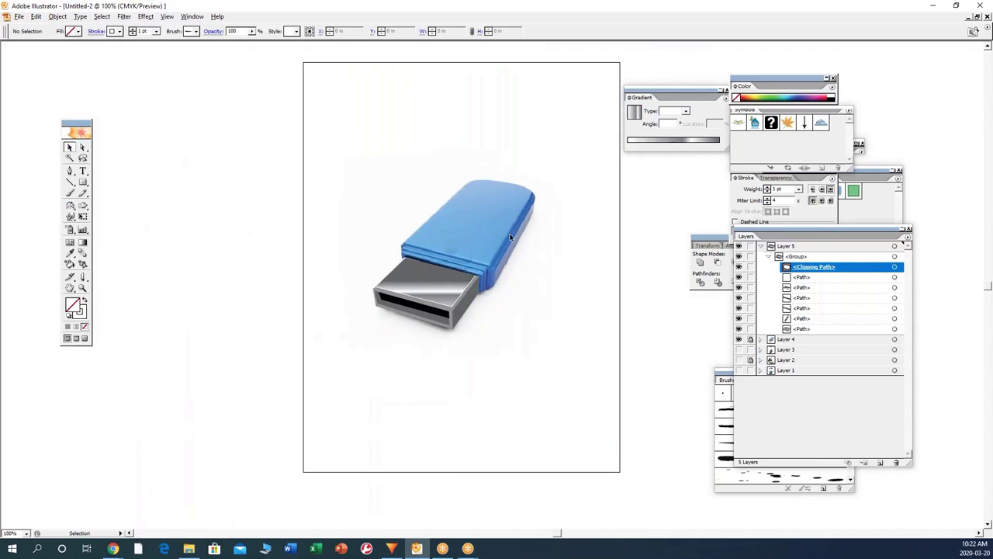